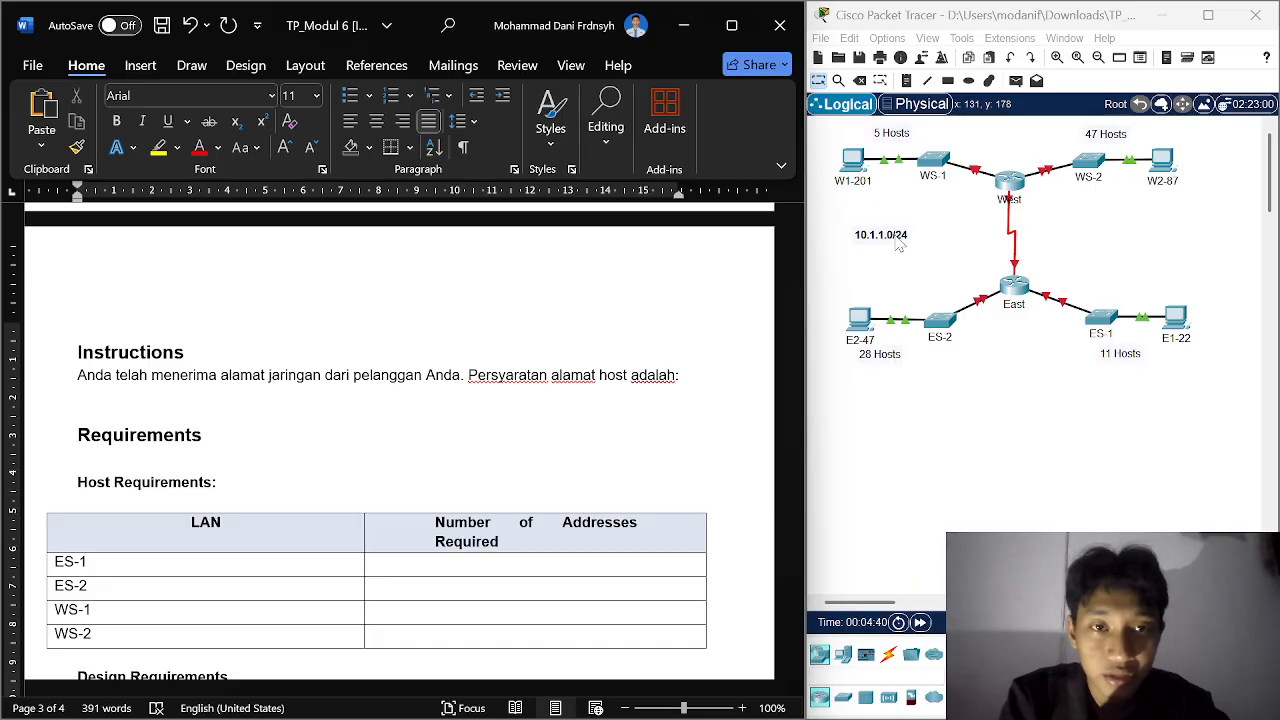
Step: Enter the network address 10.1.1.0/24 on the empty line below the Instructions sentence
{"action": "type", "text": "10"}
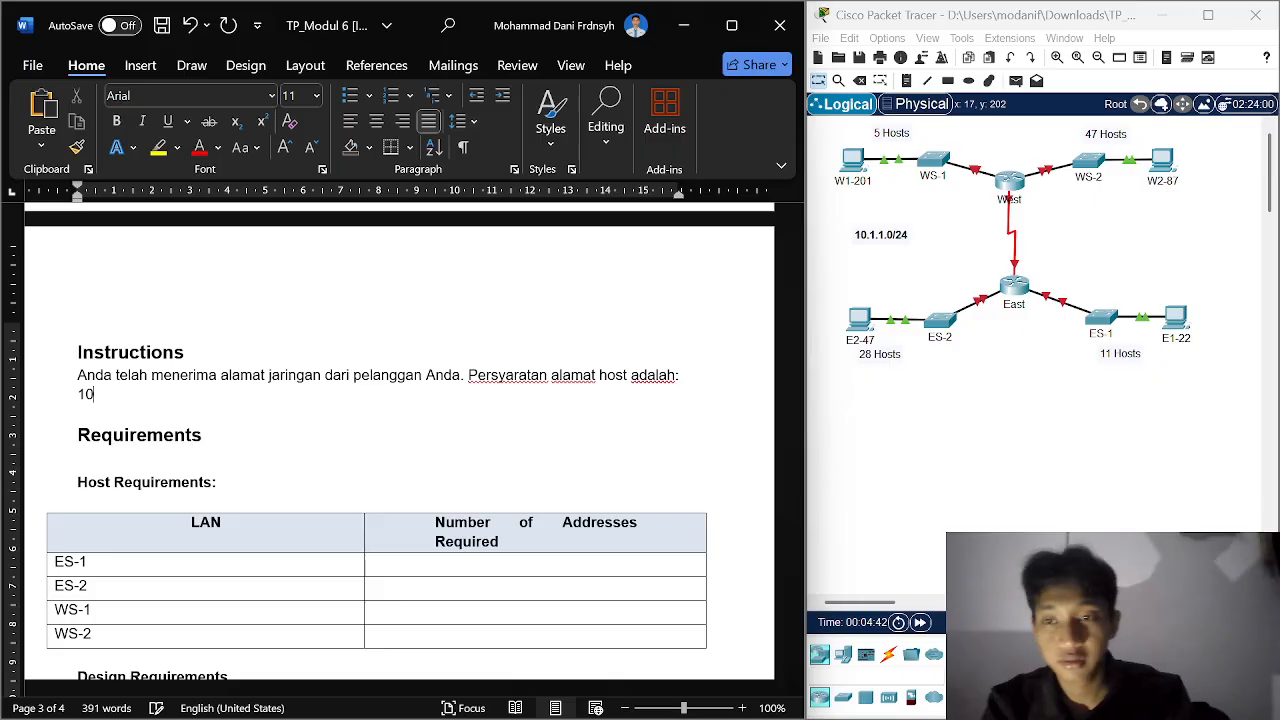
{"action": "type", "text": ".1.1."}
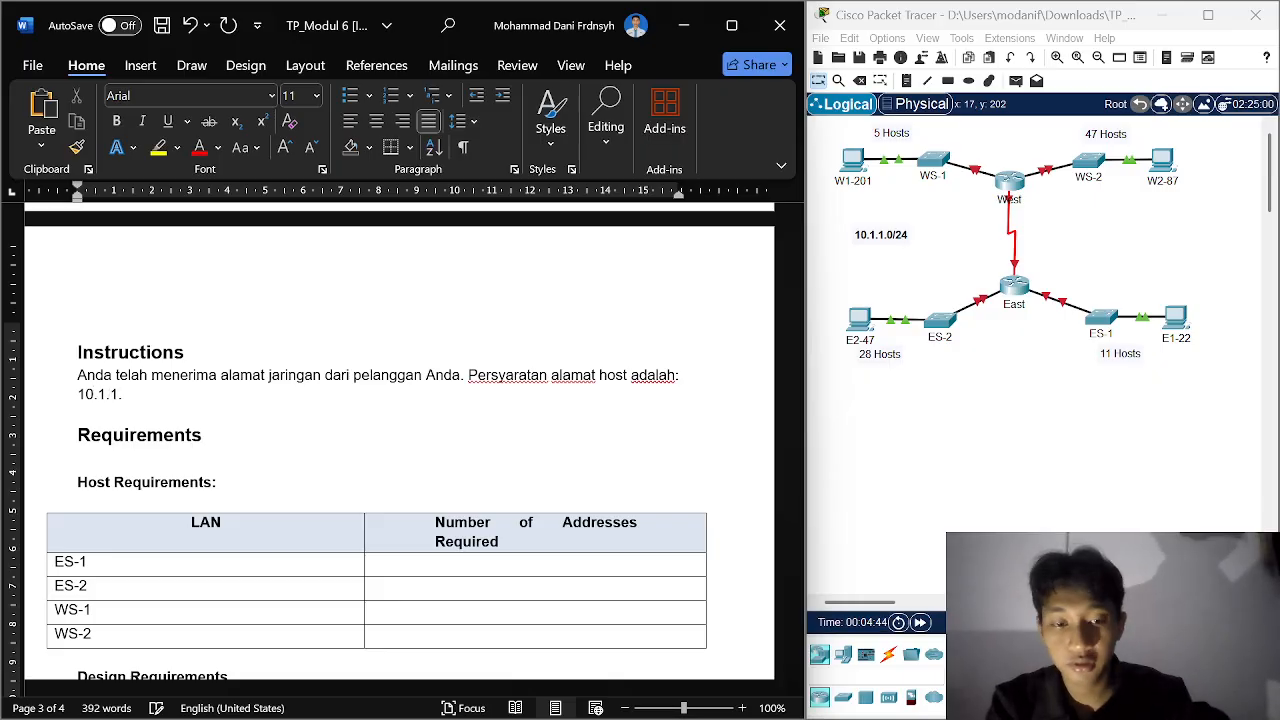
{"action": "type", "text": "0/24"}
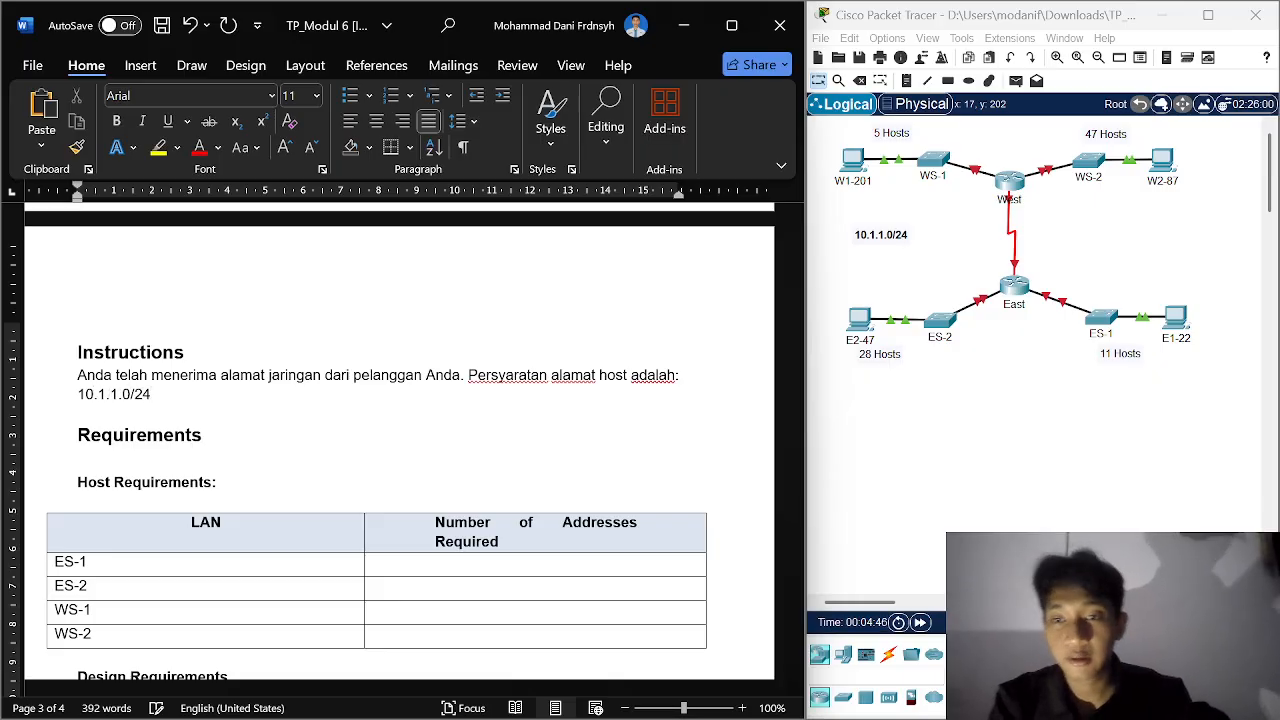
Step: Fill in the Host Requirements table with 11 host for ES-1 and 28 host for ES-2
{"action": "scroll", "coordinate": [400, 450], "scroll_direction": "down", "scroll_amount": 3}
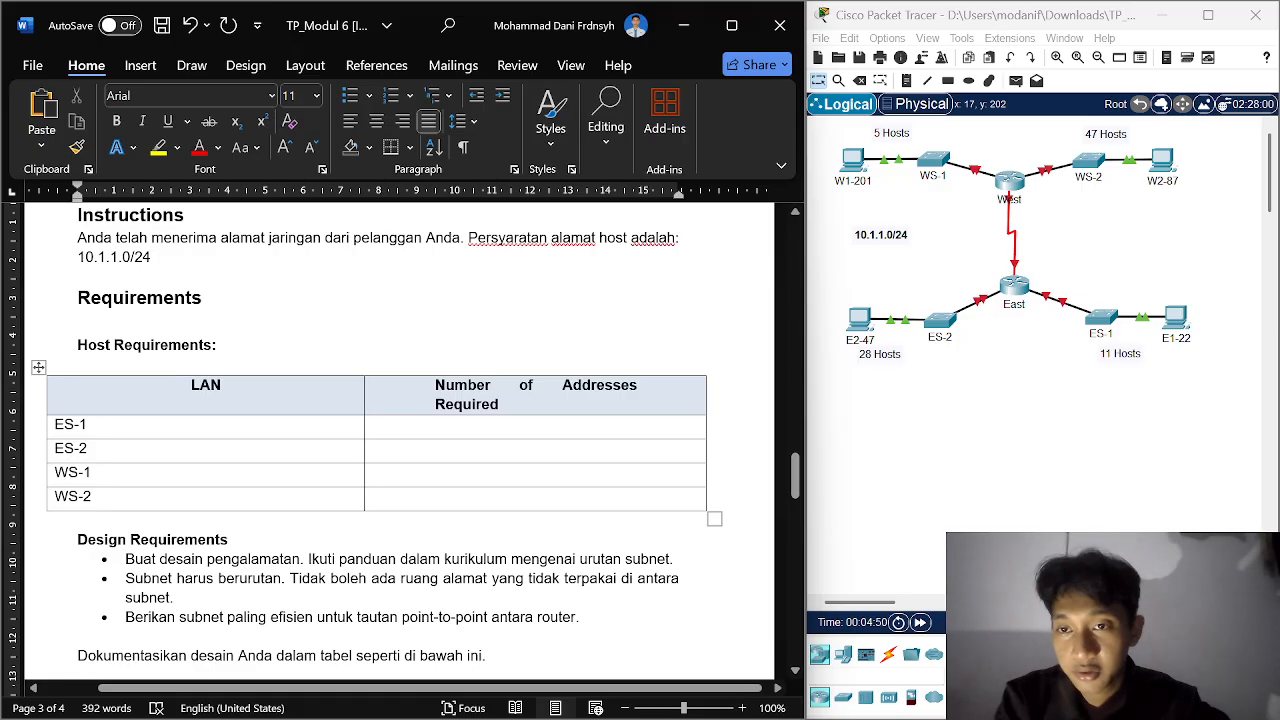
{"action": "left_click", "coordinate": [502, 428]}
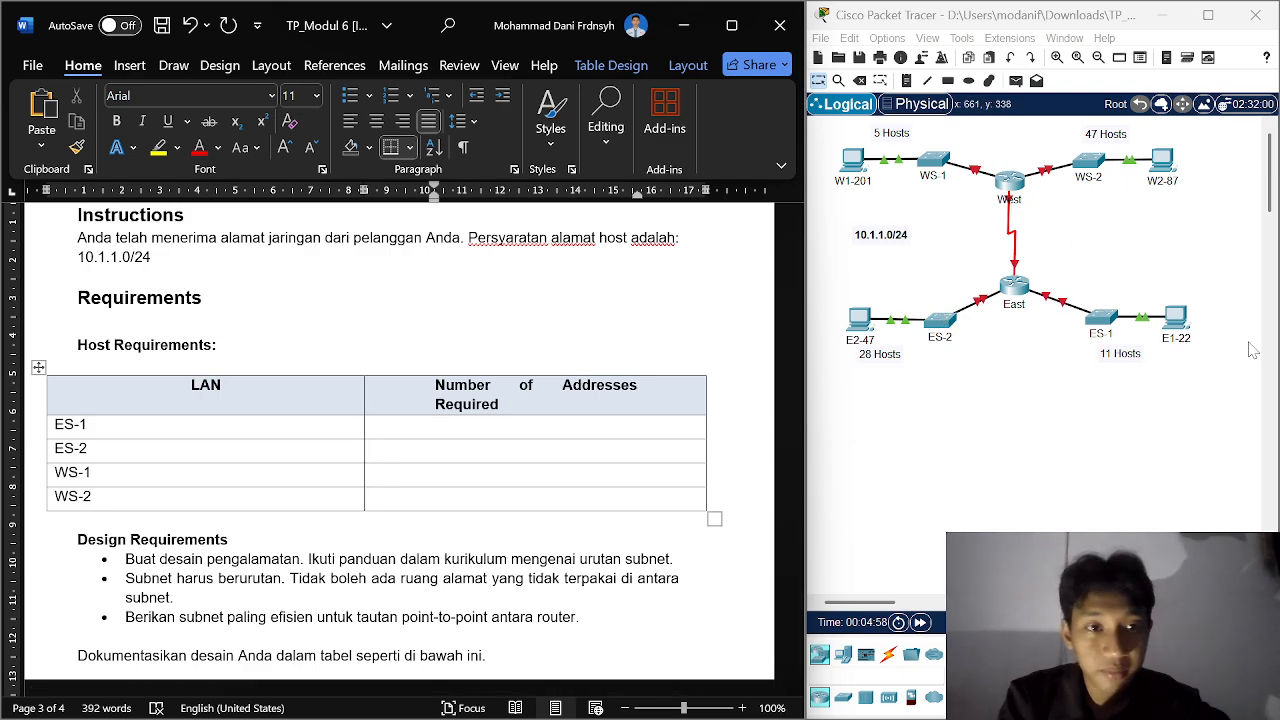
{"action": "type", "text": "11 h"}
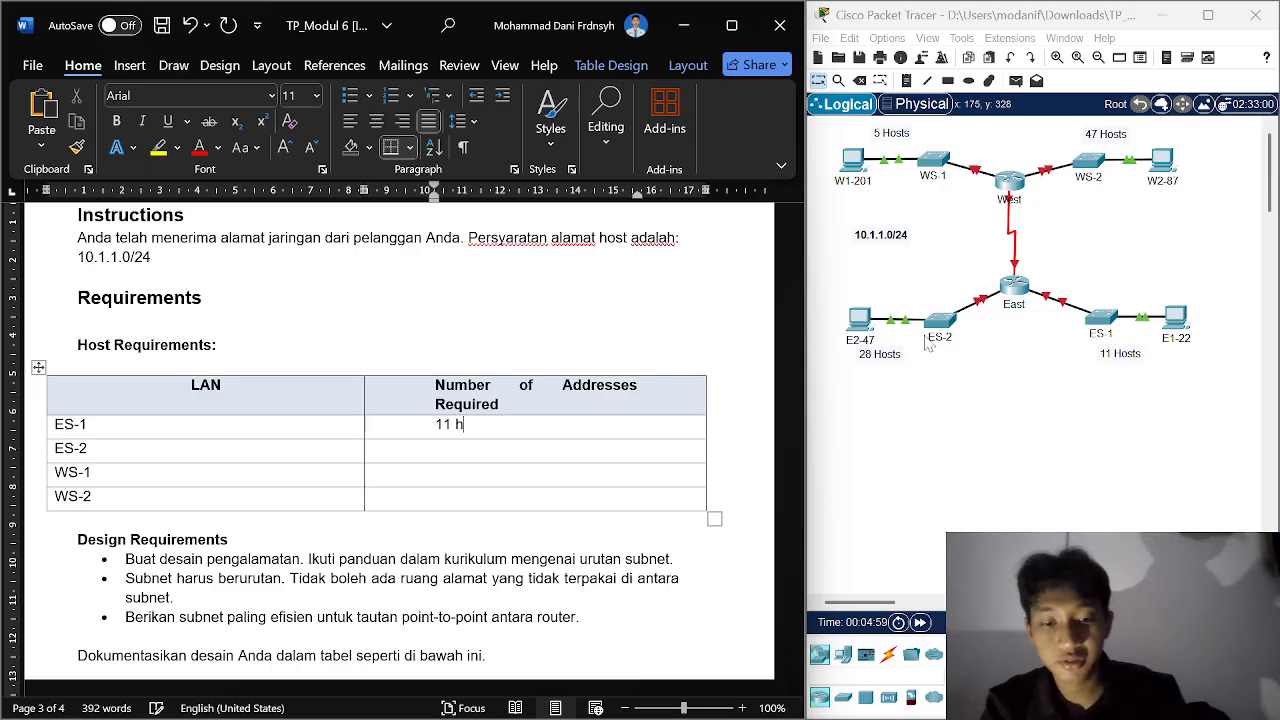
{"action": "type", "text": "ost "}
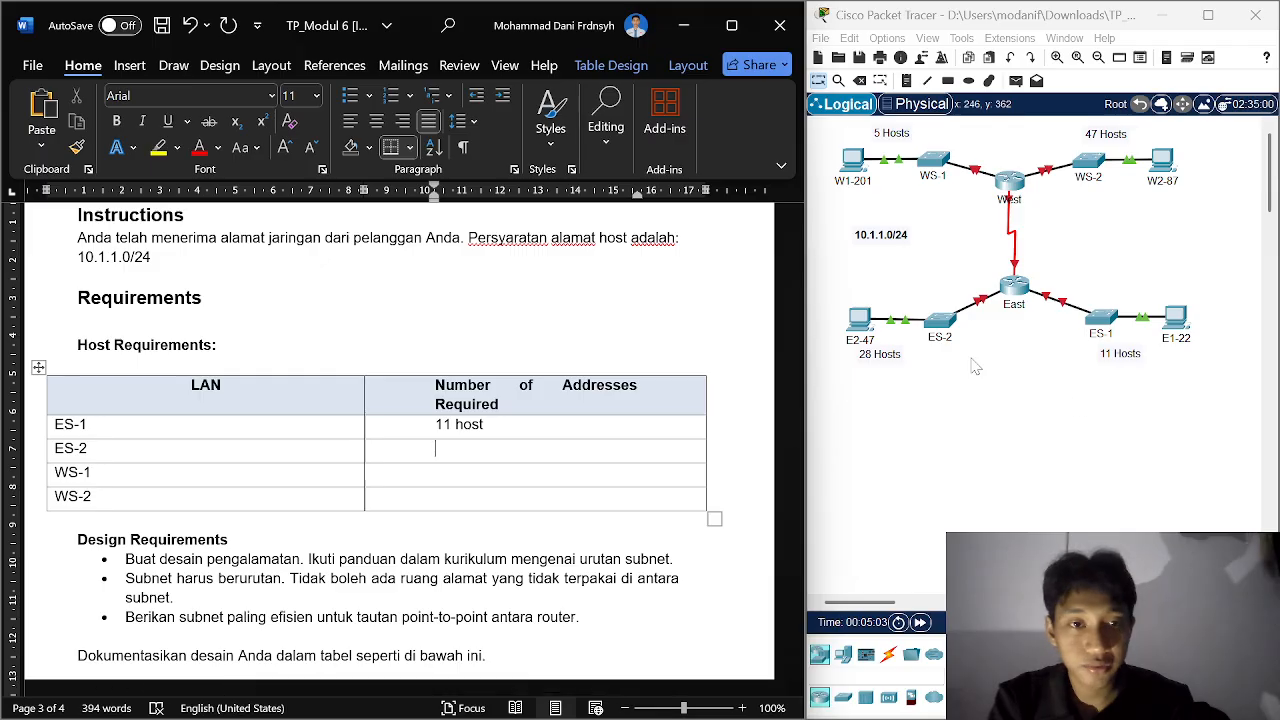
{"action": "type", "text": "28"}
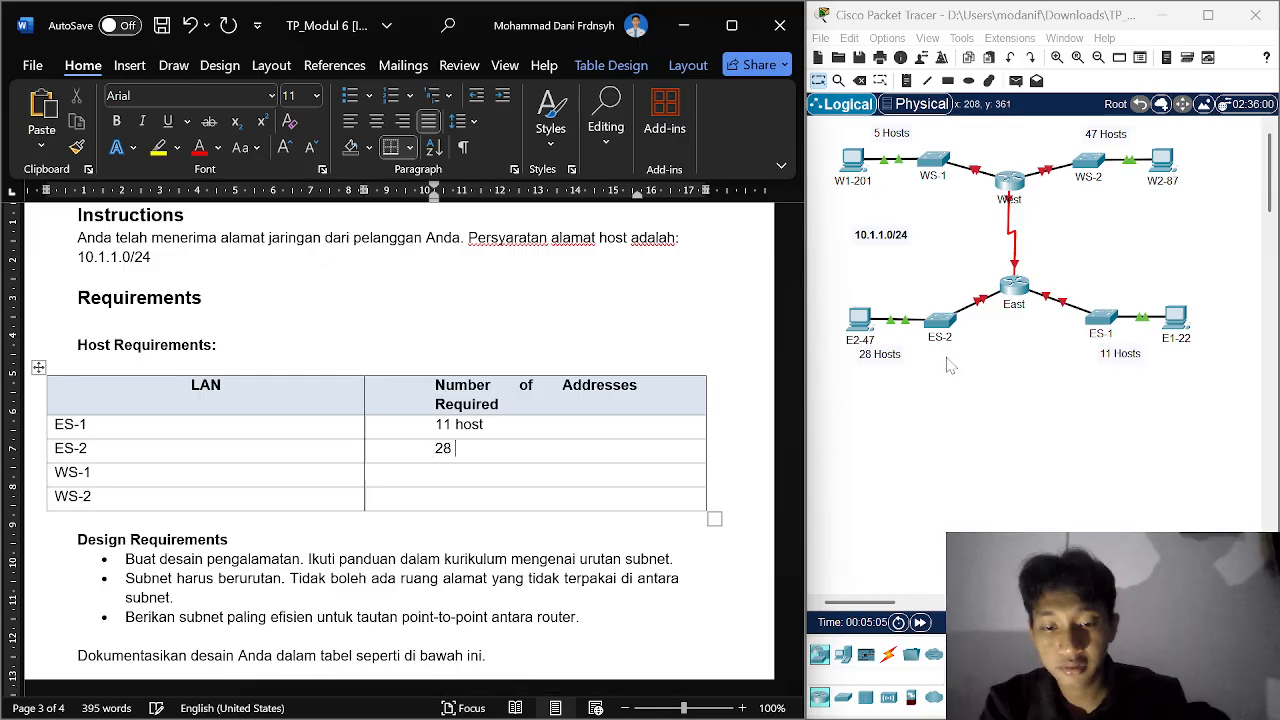
{"action": "type", "text": " host"}
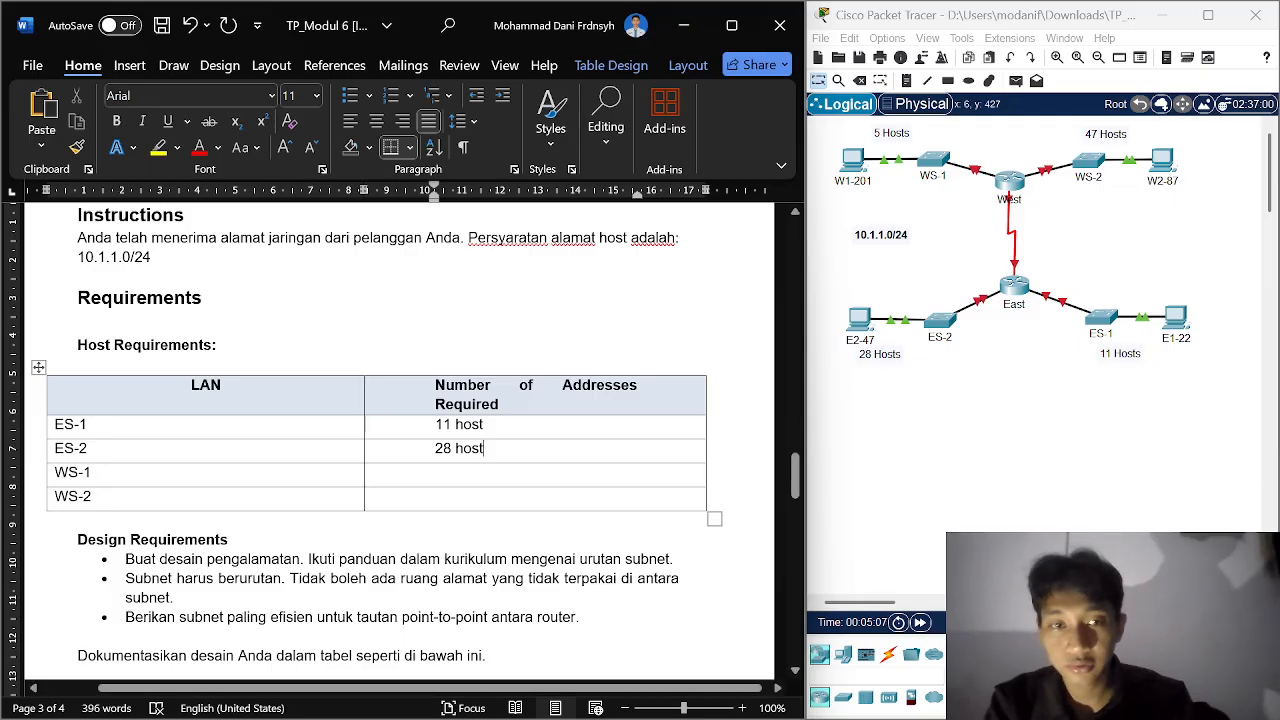
Step: Fill in the Host Requirements table with 5 host for WS-1 and 47 host for WS-2
{"action": "type", "text": "5 h"}
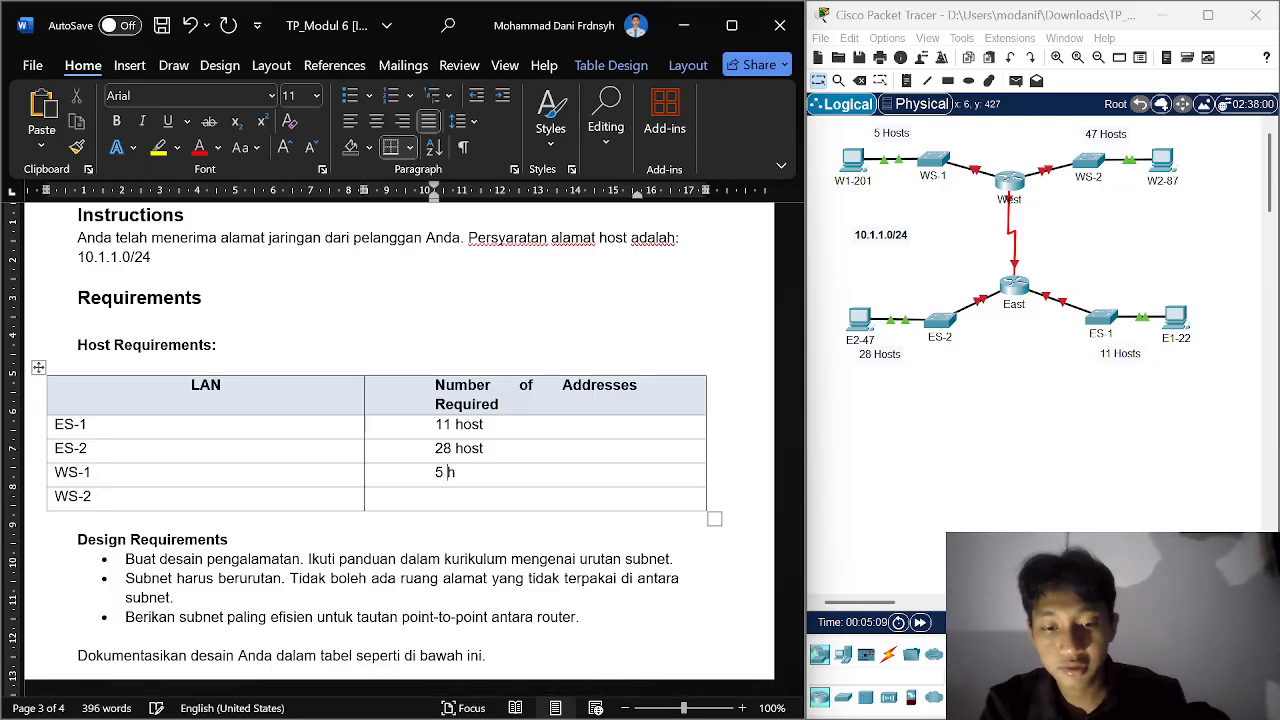
{"action": "type", "text": "osyt"}
{"action": "key", "text": "BackSpace"}
{"action": "key", "text": "BackSpace"}
{"action": "type", "text": "t"}
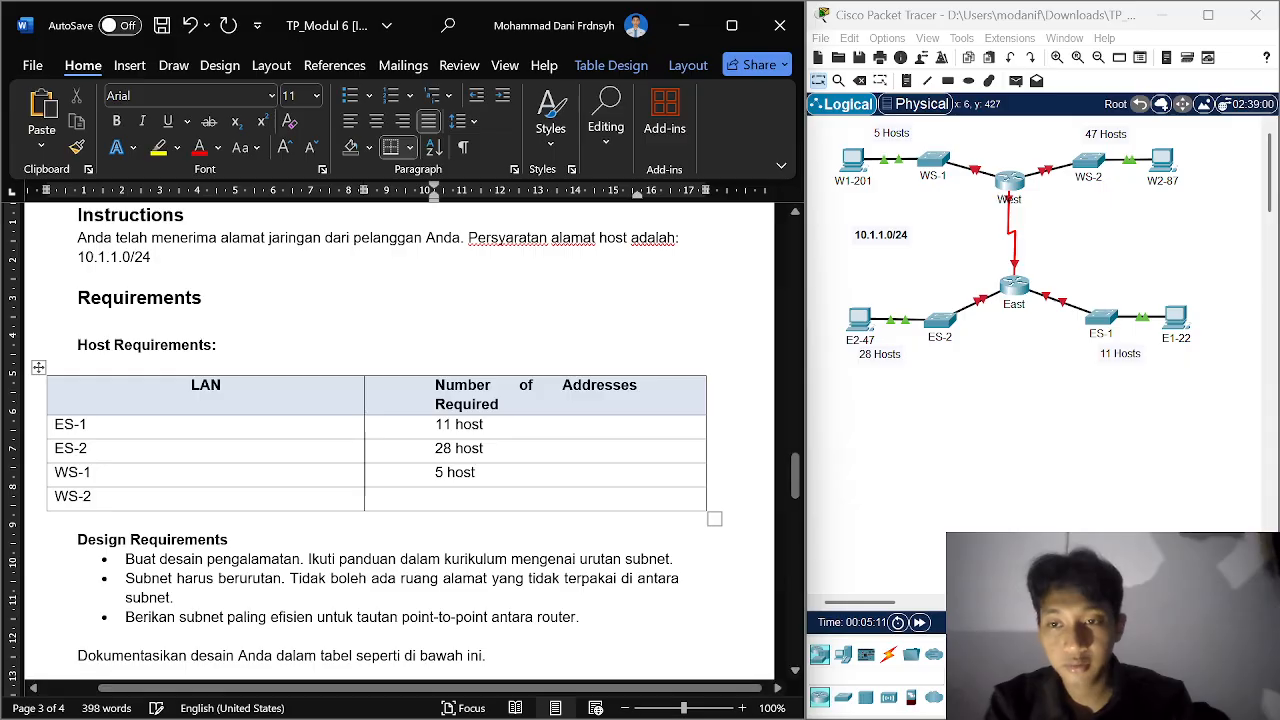
{"action": "left_click", "coordinate": [551, 512]}
{"action": "left_click", "coordinate": [551, 500]}
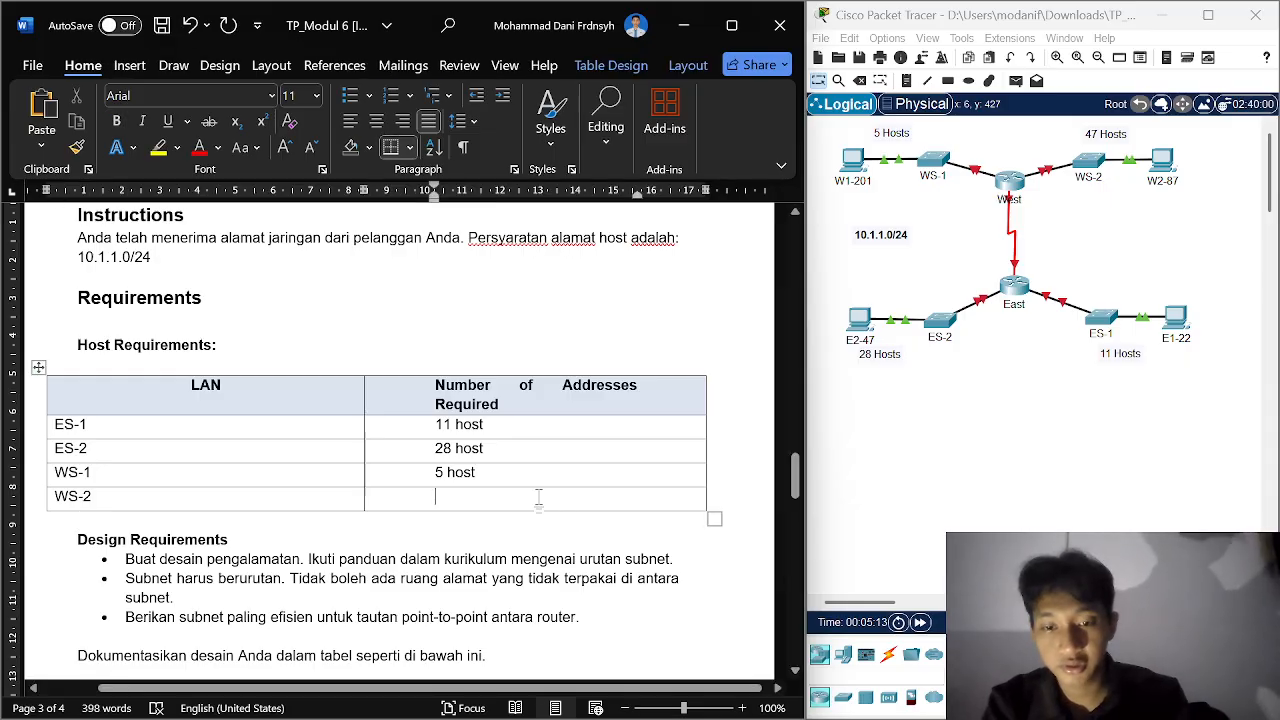
{"action": "type", "text": "47 host"}
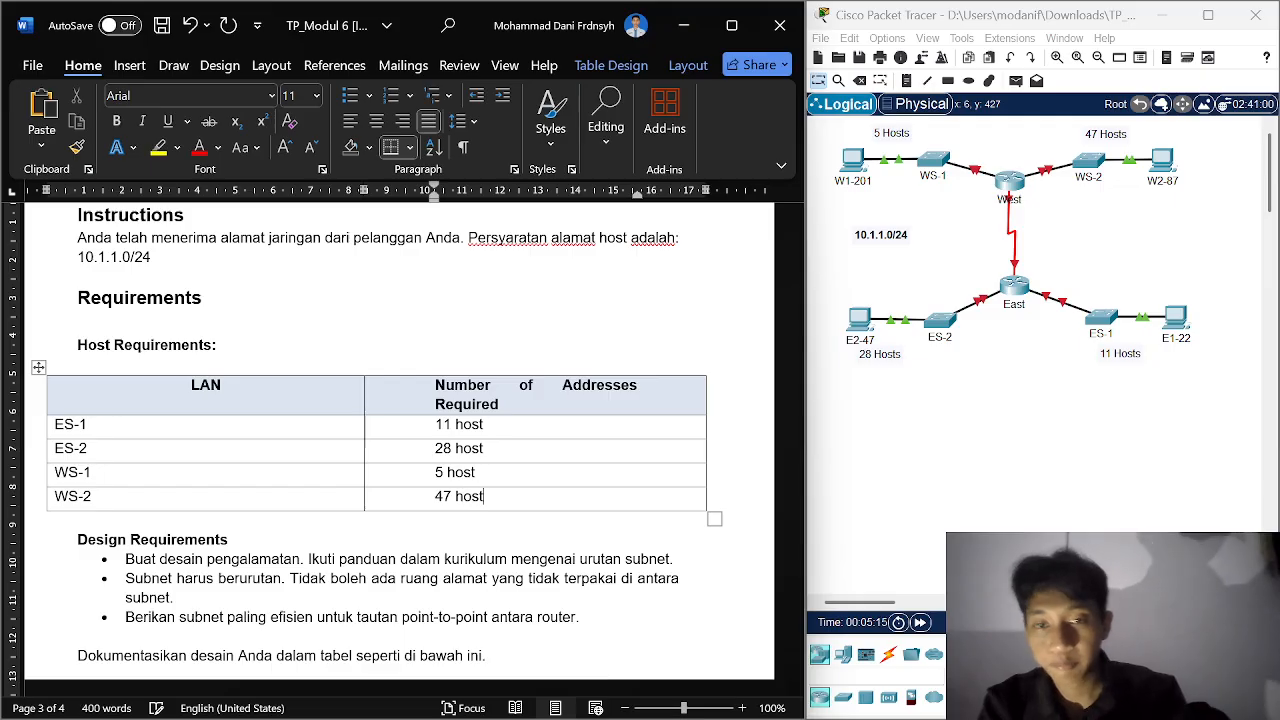
Step: In the subnet design table's WS-2 LAN row, enter 47 host as hosts needed and begin the network address with 10.1.1.0/
{"action": "scroll", "coordinate": [400, 440], "scroll_direction": "down", "scroll_amount": 5}
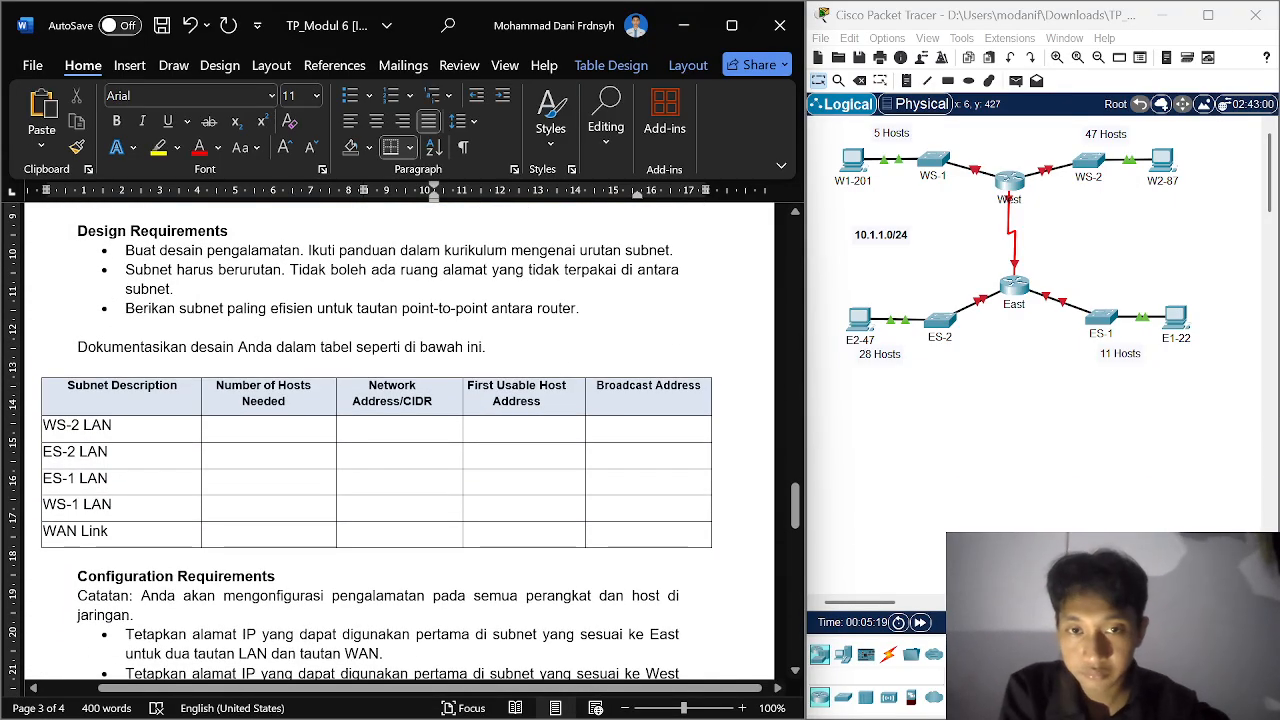
{"action": "left_click", "coordinate": [388, 400]}
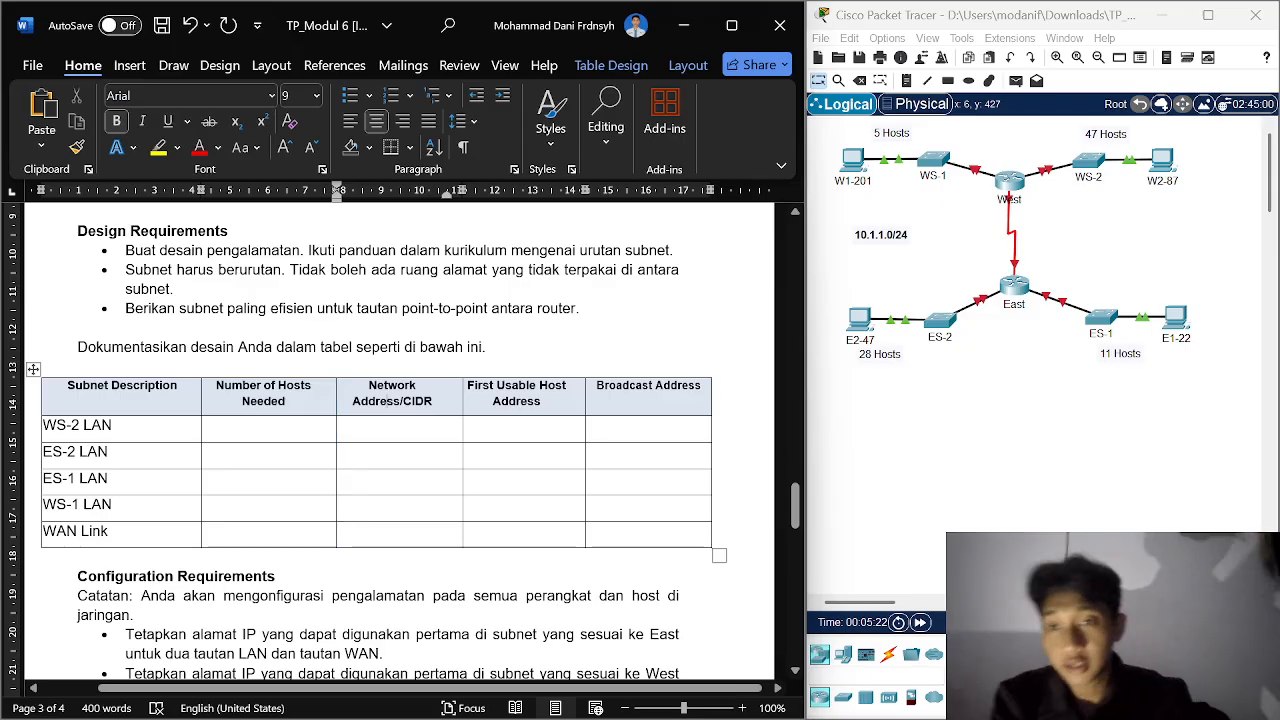
{"action": "left_click", "coordinate": [270, 428]}
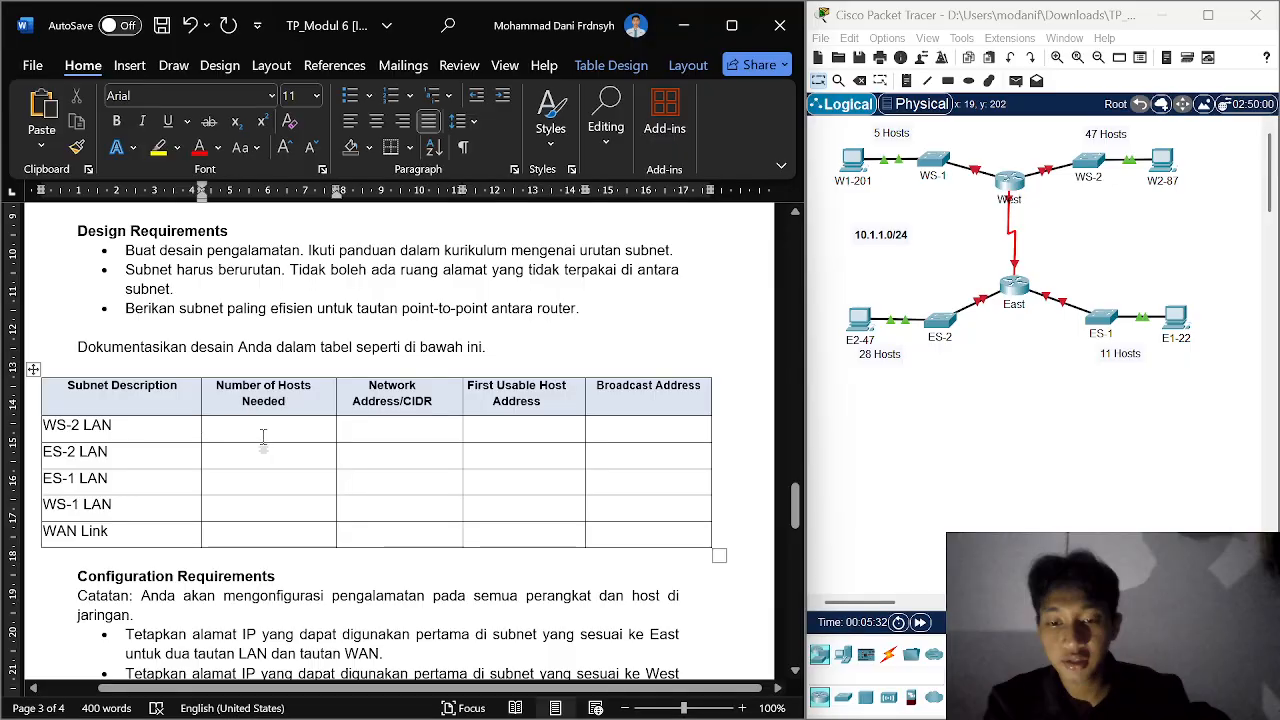
{"action": "type", "text": "47 host"}
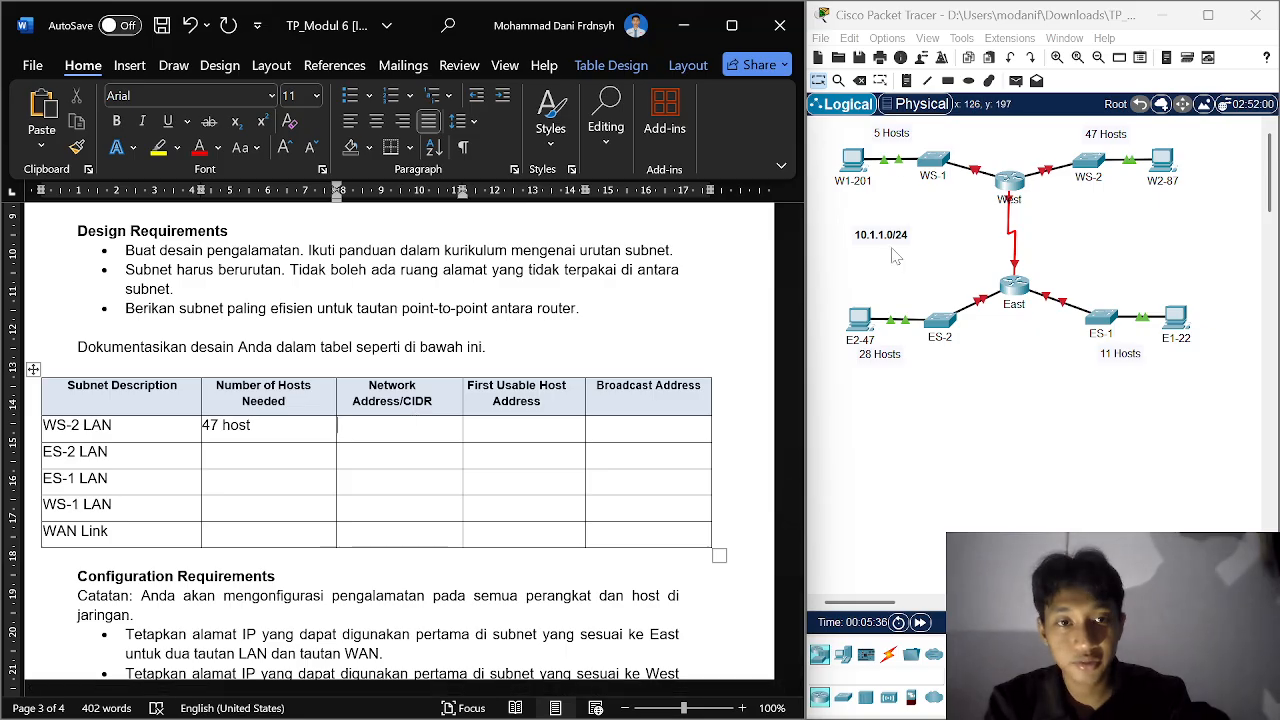
{"action": "key", "text": "Tab"}
{"action": "type", "text": "10"}
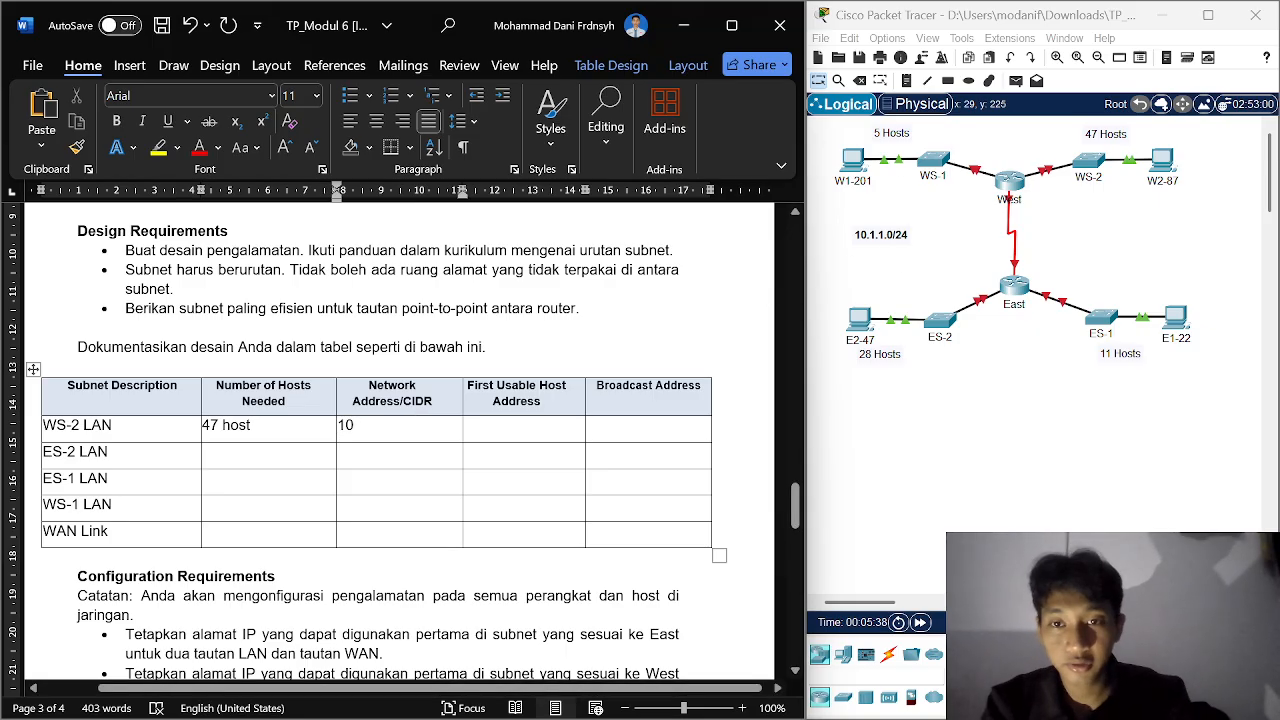
{"action": "type", "text": ".1.1."}
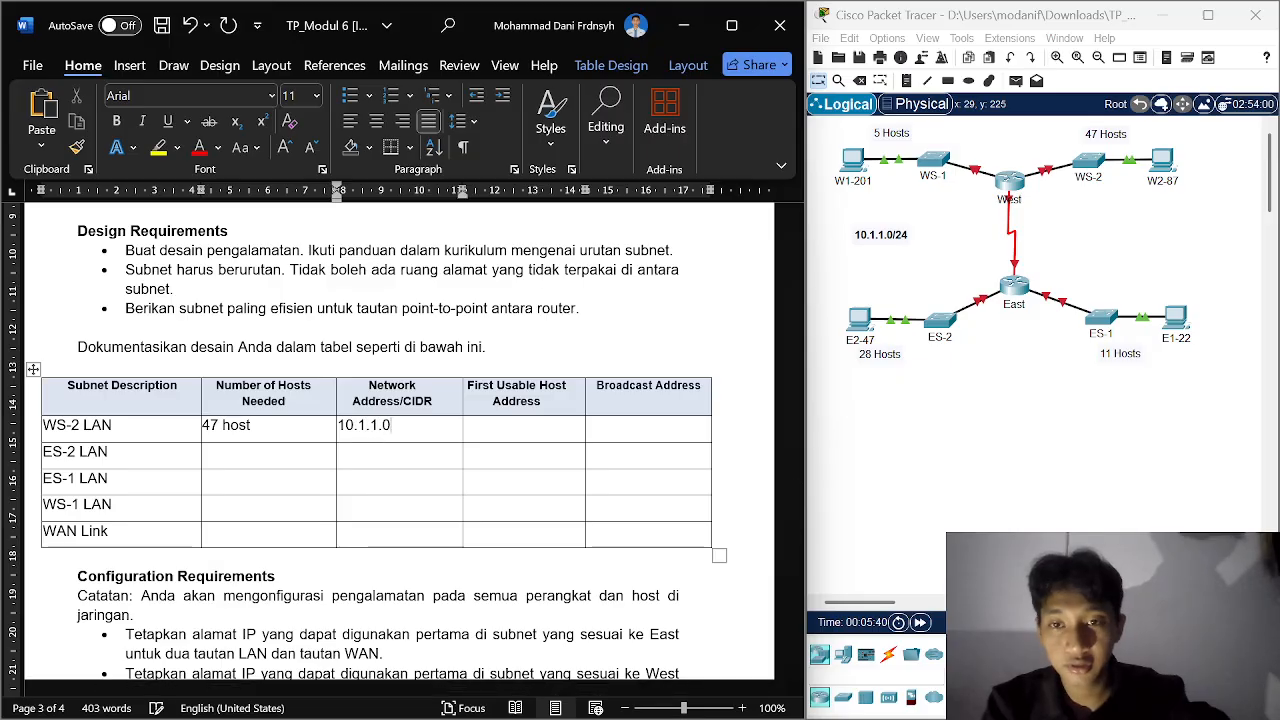
{"action": "type", "text": "0"}
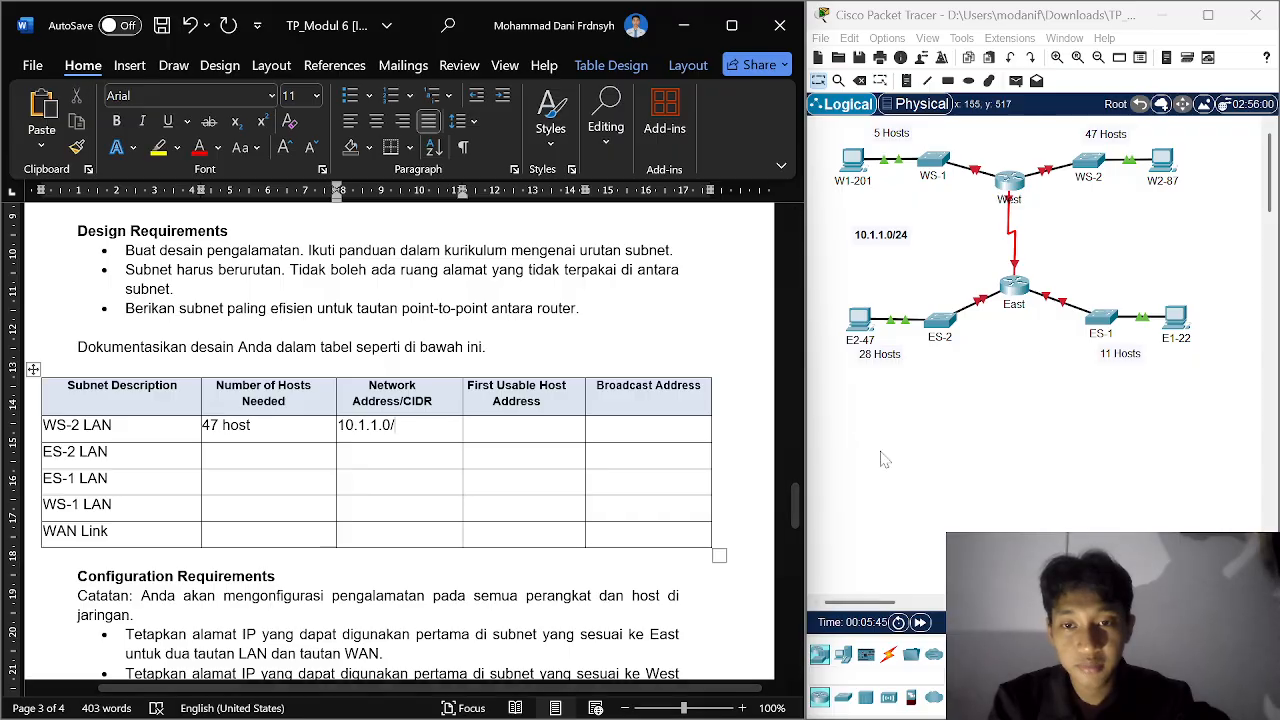
Step: Switch to the Excel subnet mask table and look up the prefix that accommodates 47 hosts
{"action": "mouse_move", "coordinate": [714, 696]}
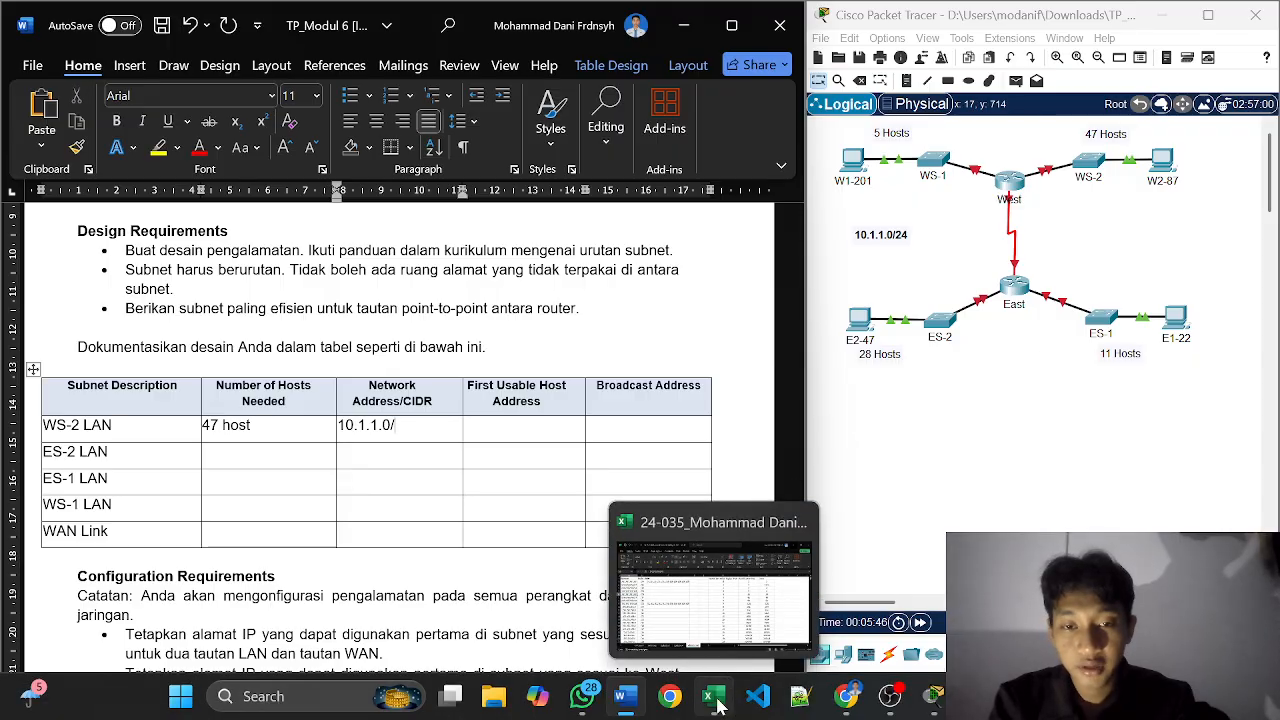
{"action": "left_click", "coordinate": [716, 700]}
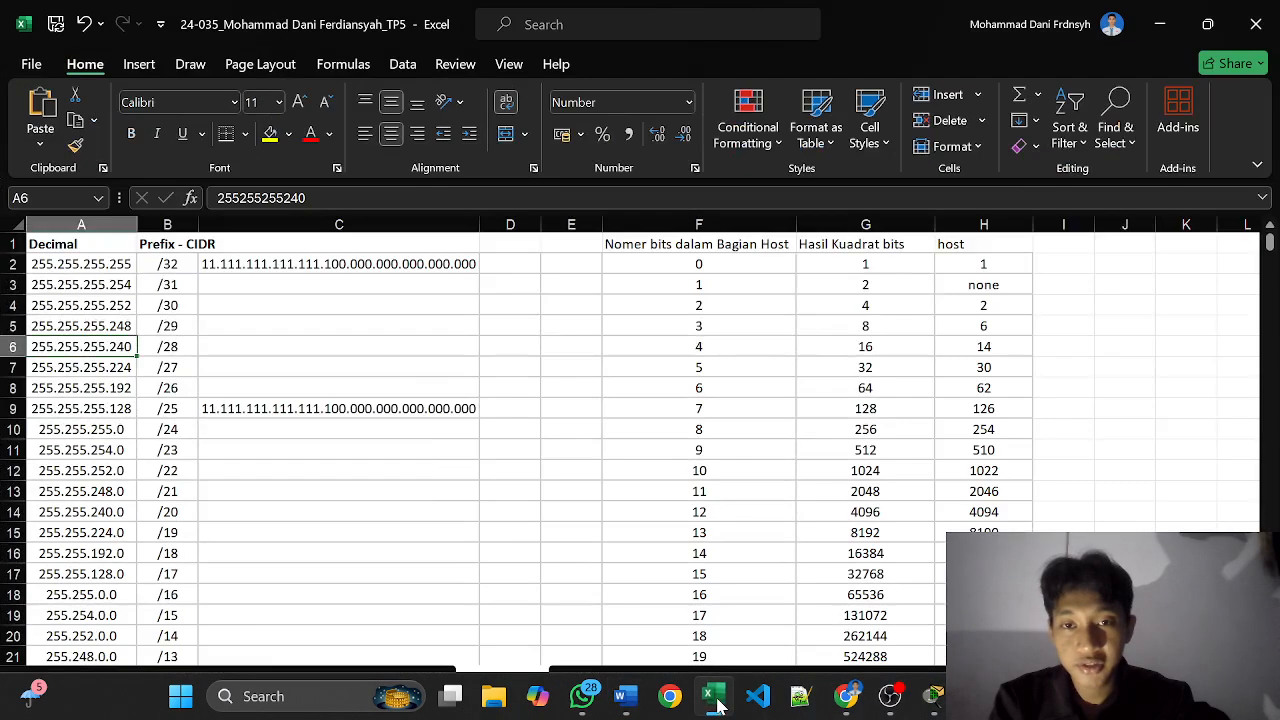
{"action": "left_click", "coordinate": [682, 368]}
{"action": "left_click_drag", "start_coordinate": [682, 368], "coordinate": [728, 391]}
{"action": "left_click", "coordinate": [1160, 382]}
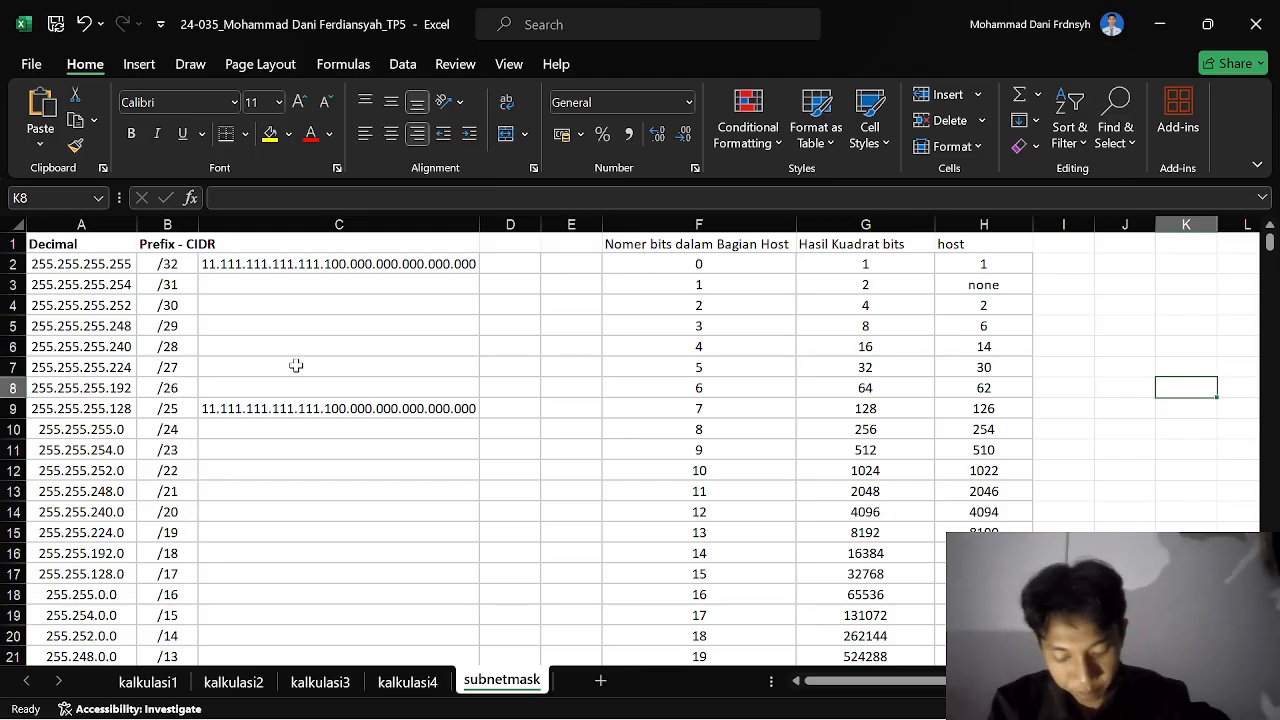
Step: Return to the Word document and complete the WS-2 LAN network address as 10.1.1.0/26
{"action": "mouse_move", "coordinate": [878, 717]}
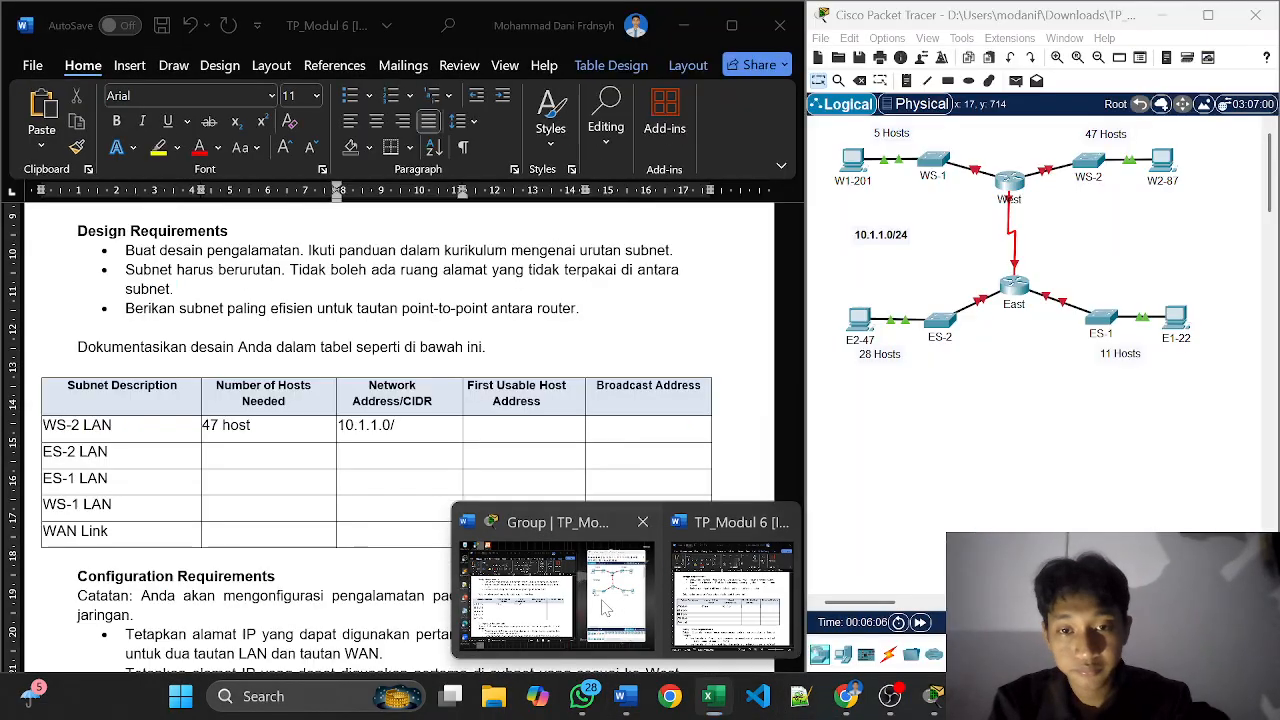
{"action": "left_click", "coordinate": [728, 555]}
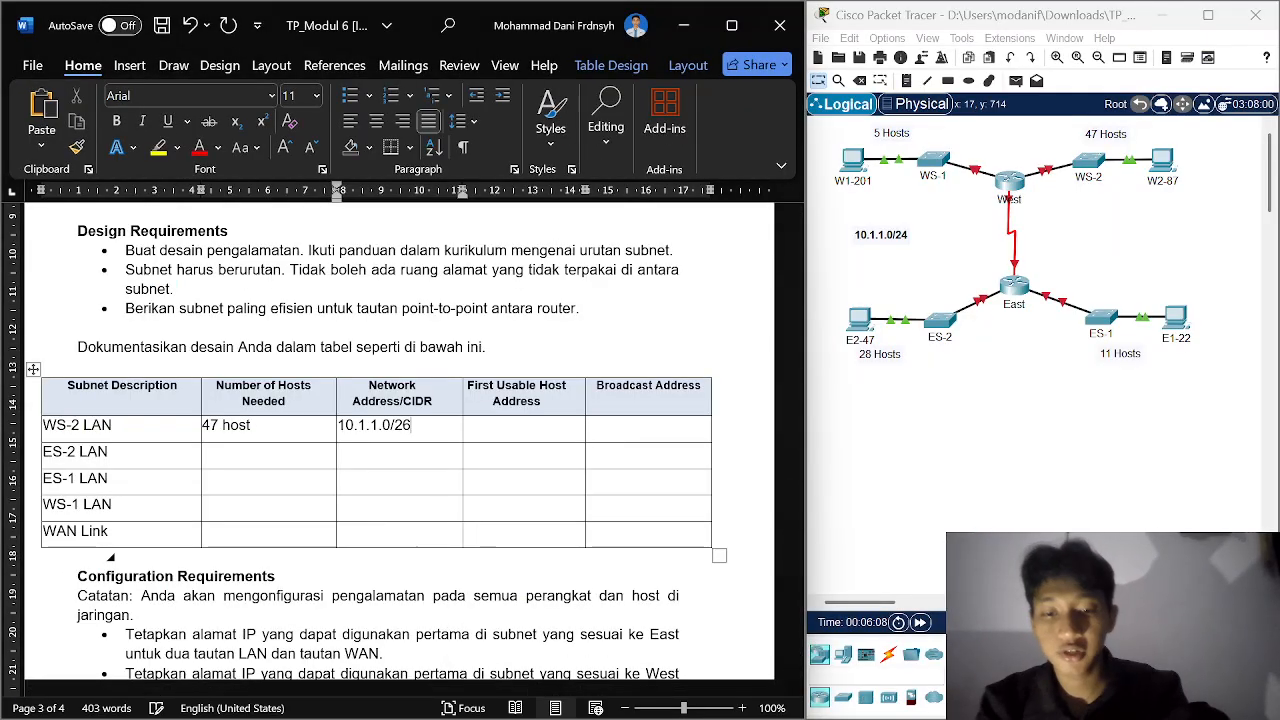
{"action": "type", "text": "26"}
Step: Enter 10.1.1.1 as the first usable host address for WS-2 LAN
{"action": "left_click", "coordinate": [562, 427]}
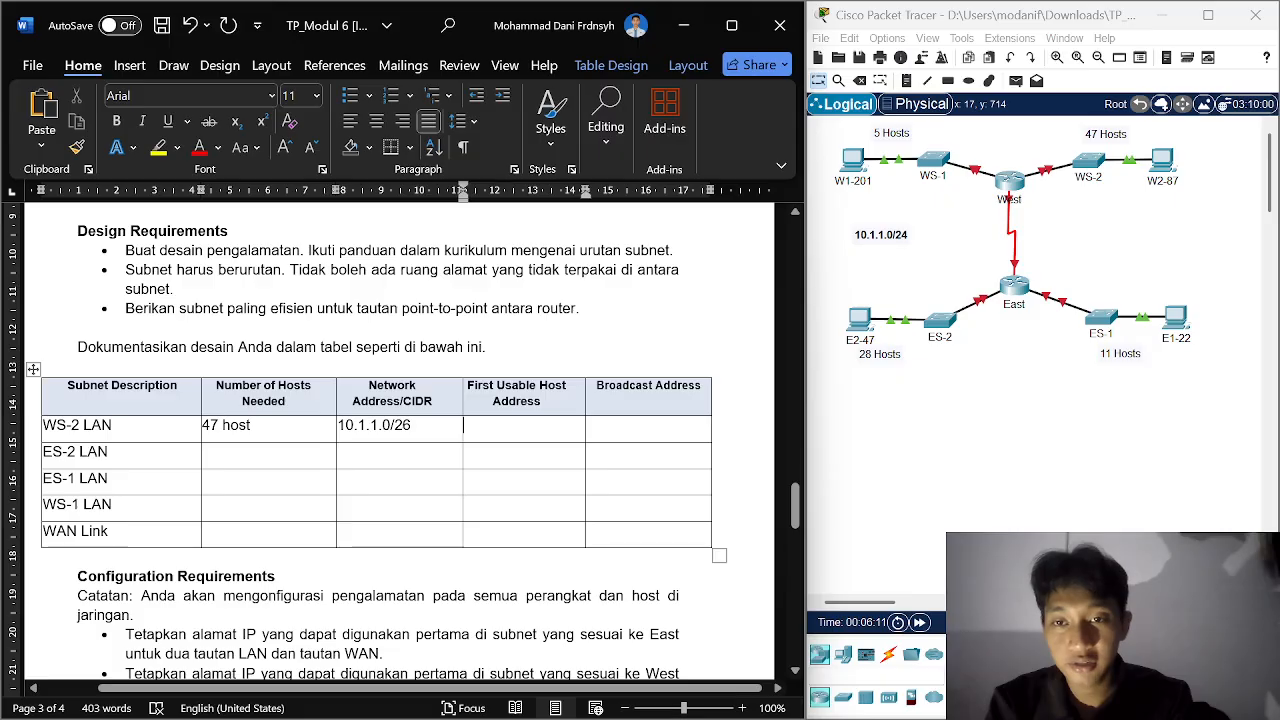
{"action": "type", "text": "10"}
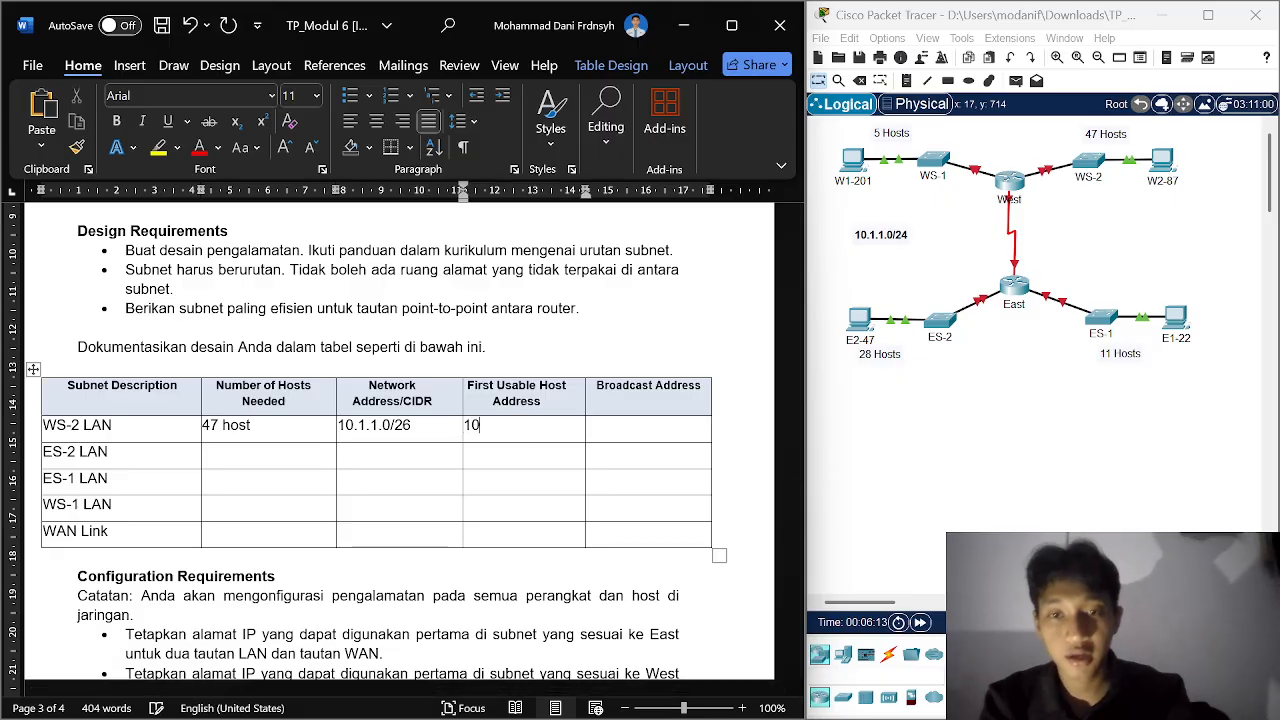
{"action": "type", "text": ".1.1."}
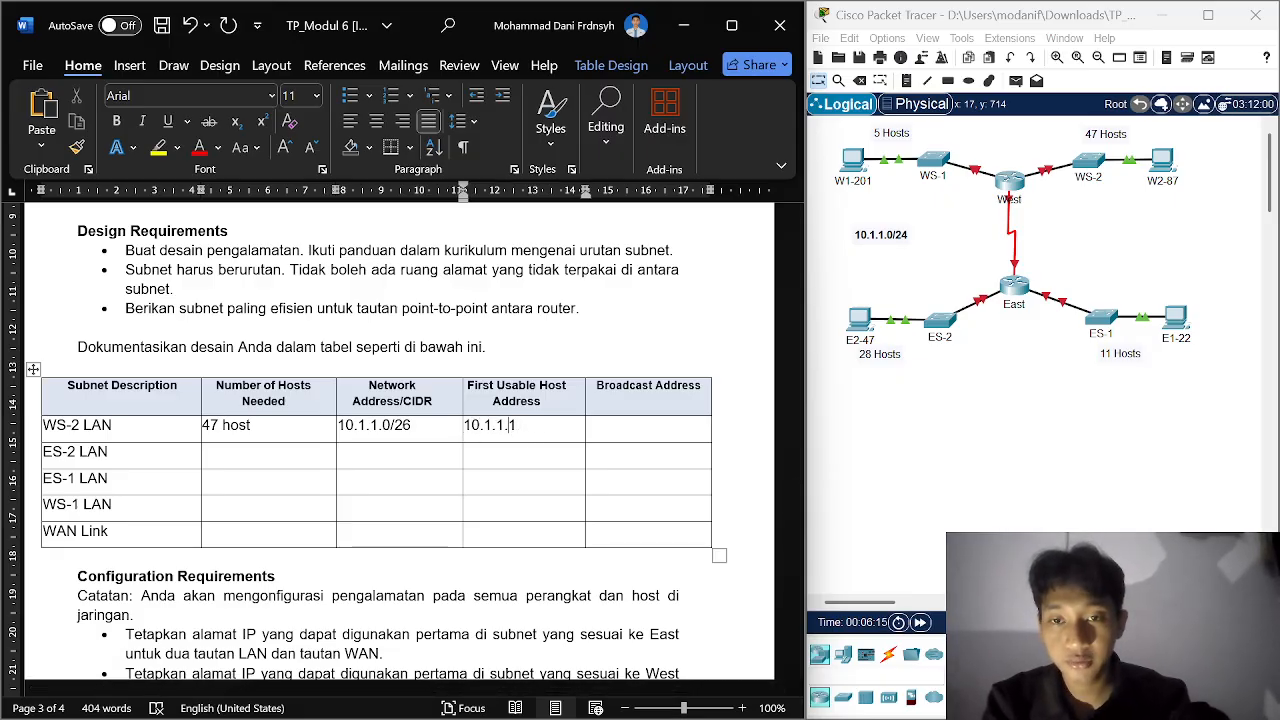
{"action": "type", "text": "1"}
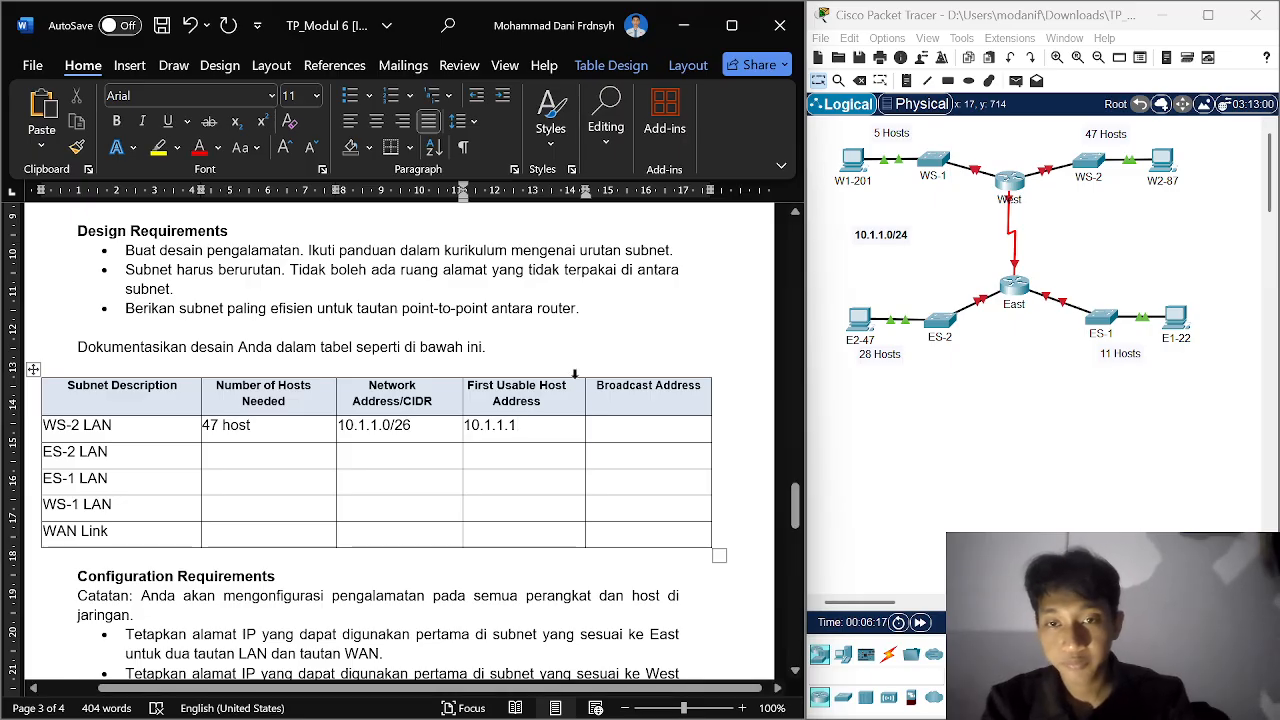
Step: Begin the WS-2 LAN broadcast address with 10.1.1. in the subnet design table
{"action": "left_click", "coordinate": [631, 428]}
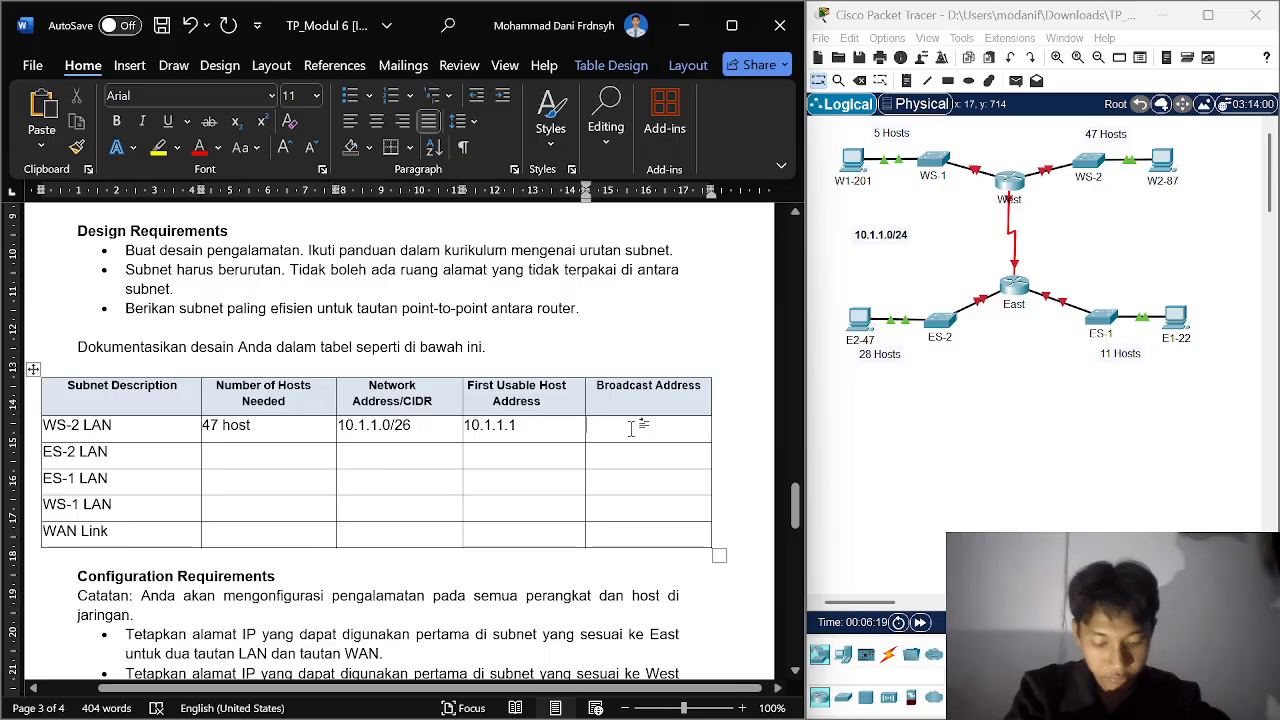
{"action": "type", "text": "10"}
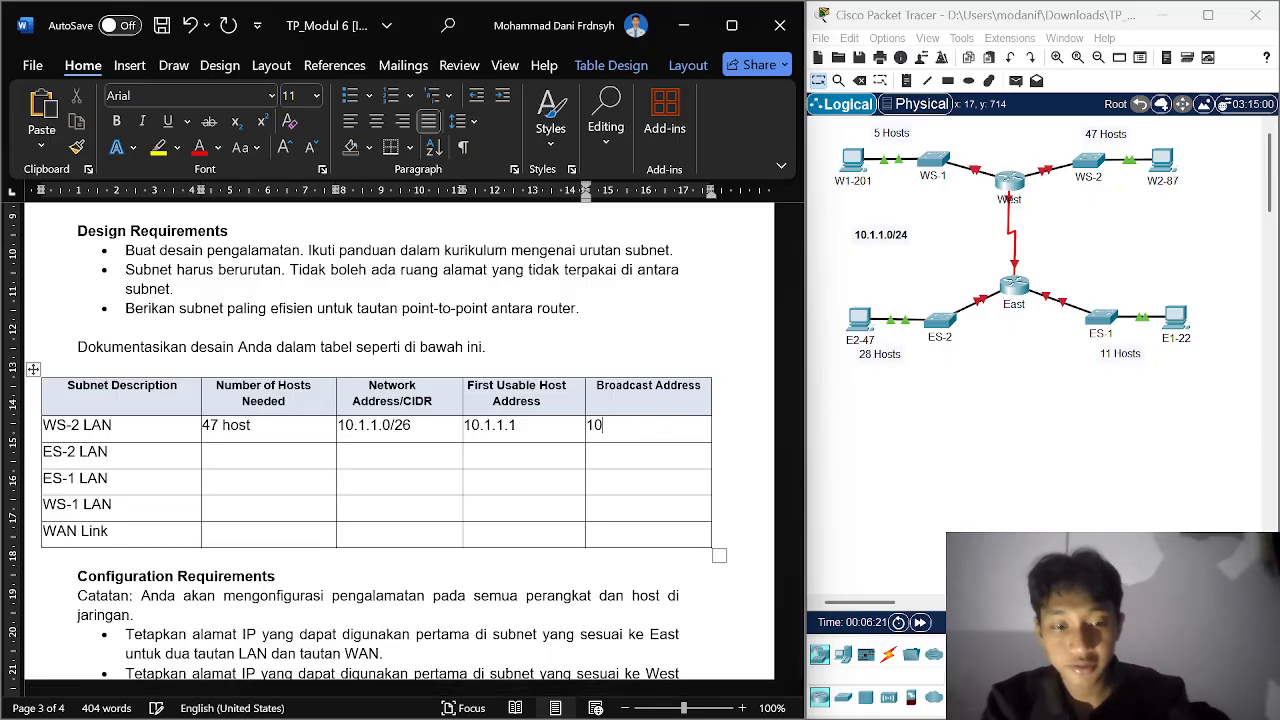
{"action": "type", "text": ".1.1"}
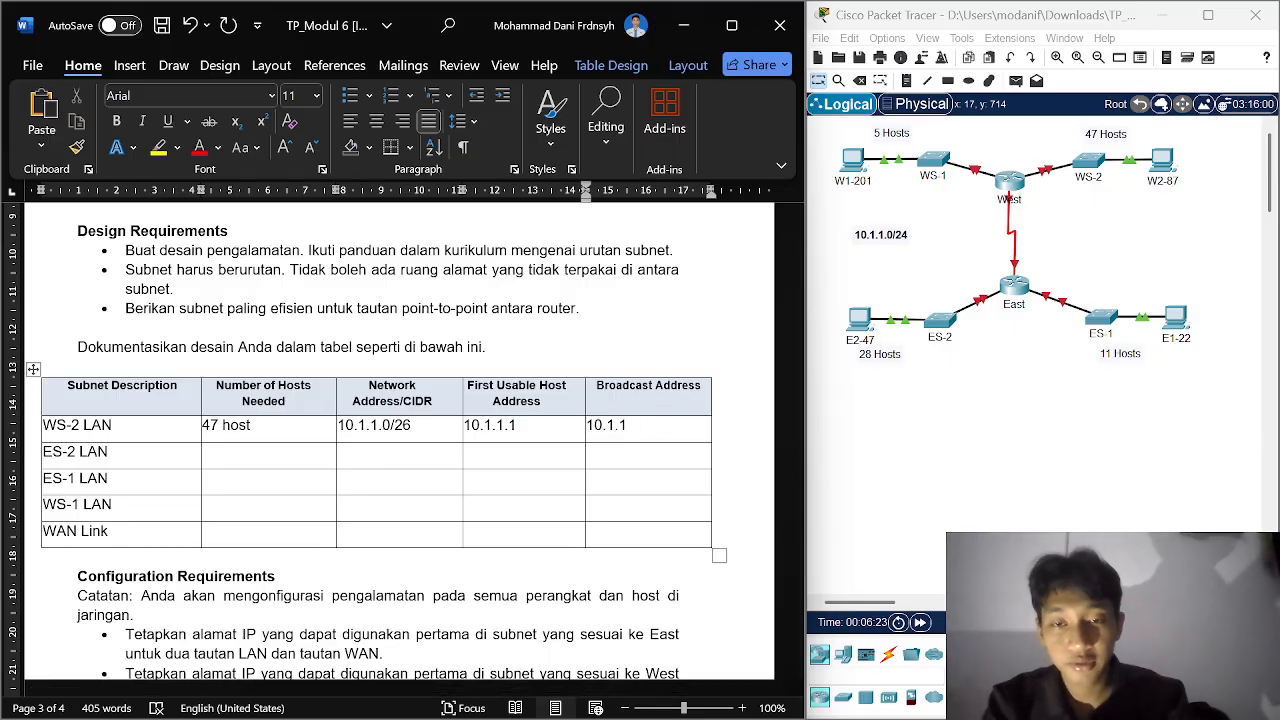
{"action": "type", "text": "."}
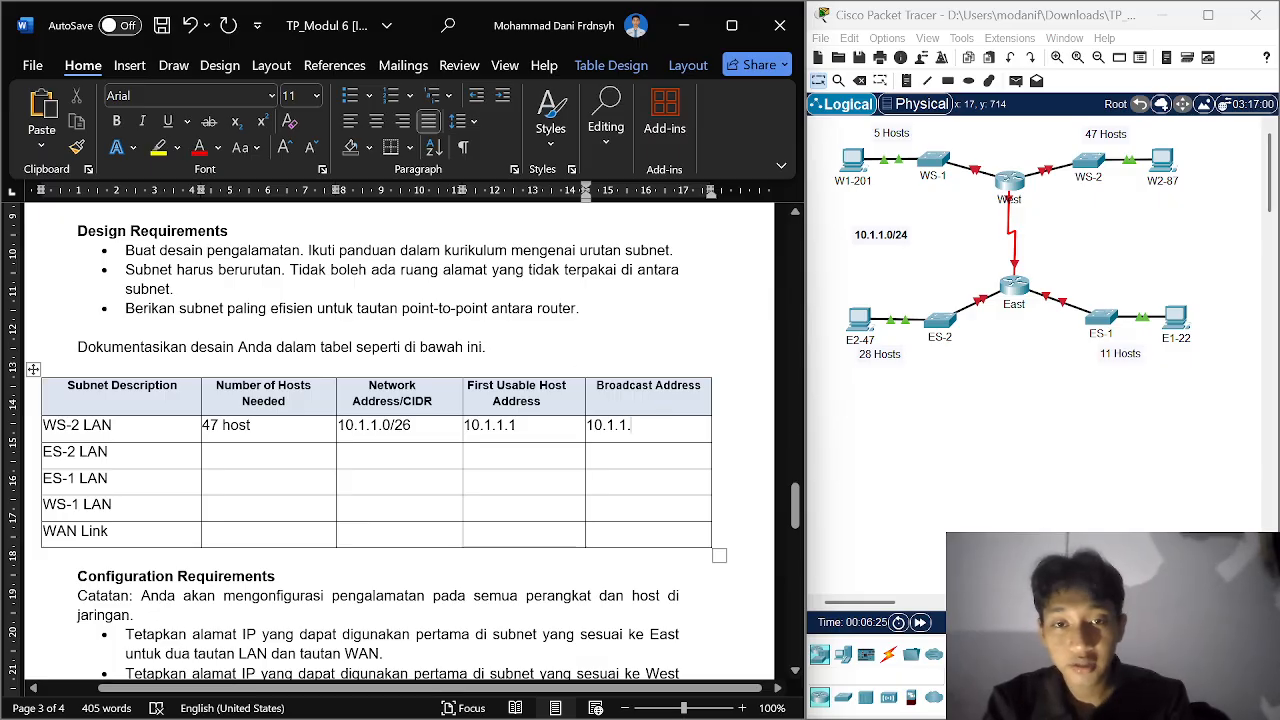
Step: Check the /26 block size in the Excel subnet mask table and complete the WS-2 LAN broadcast address in Word as 10.1.1.63
{"action": "mouse_move", "coordinate": [714, 691]}
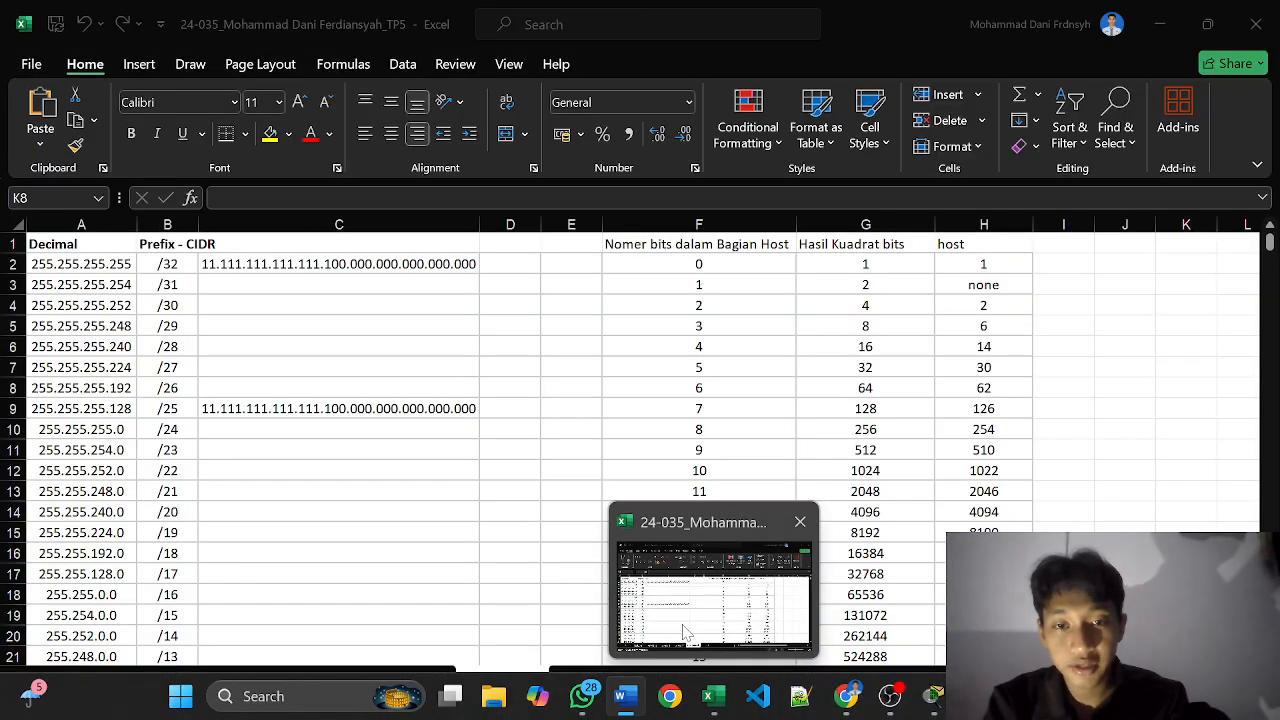
{"action": "left_click", "coordinate": [684, 634]}
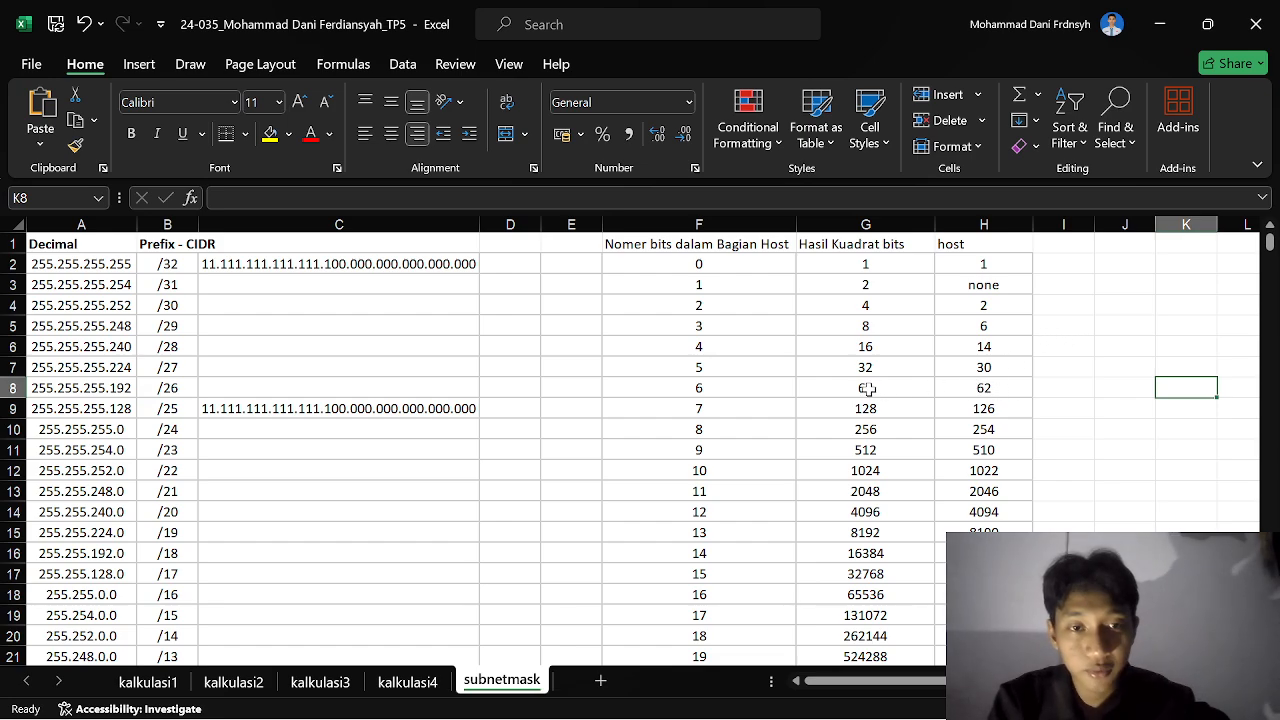
{"action": "mouse_move", "coordinate": [702, 716]}
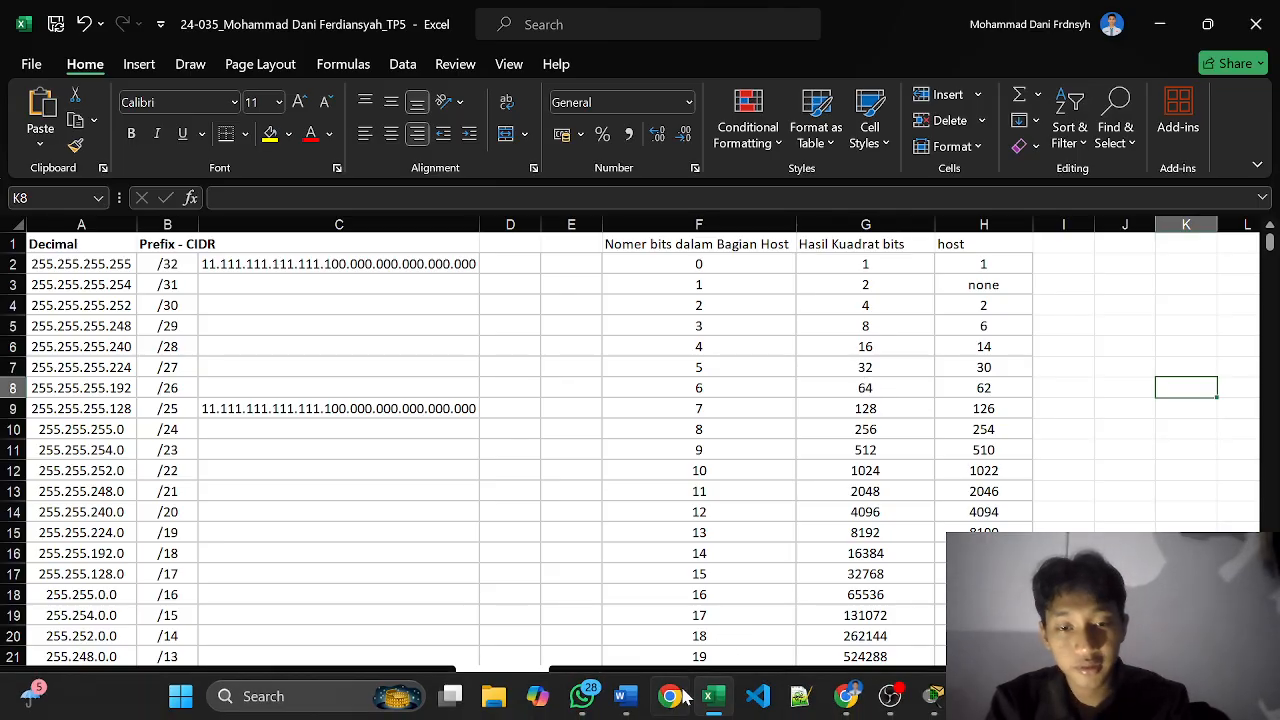
{"action": "left_click", "coordinate": [622, 704]}
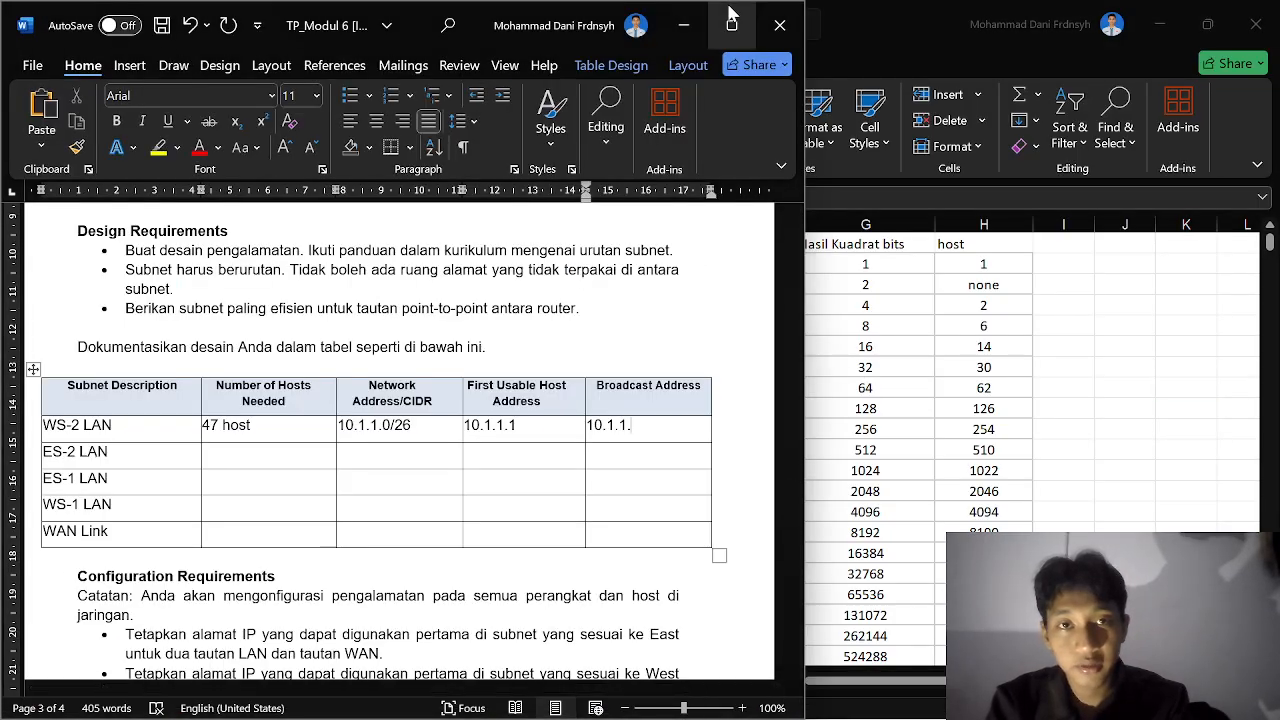
{"action": "mouse_move", "coordinate": [652, 712]}
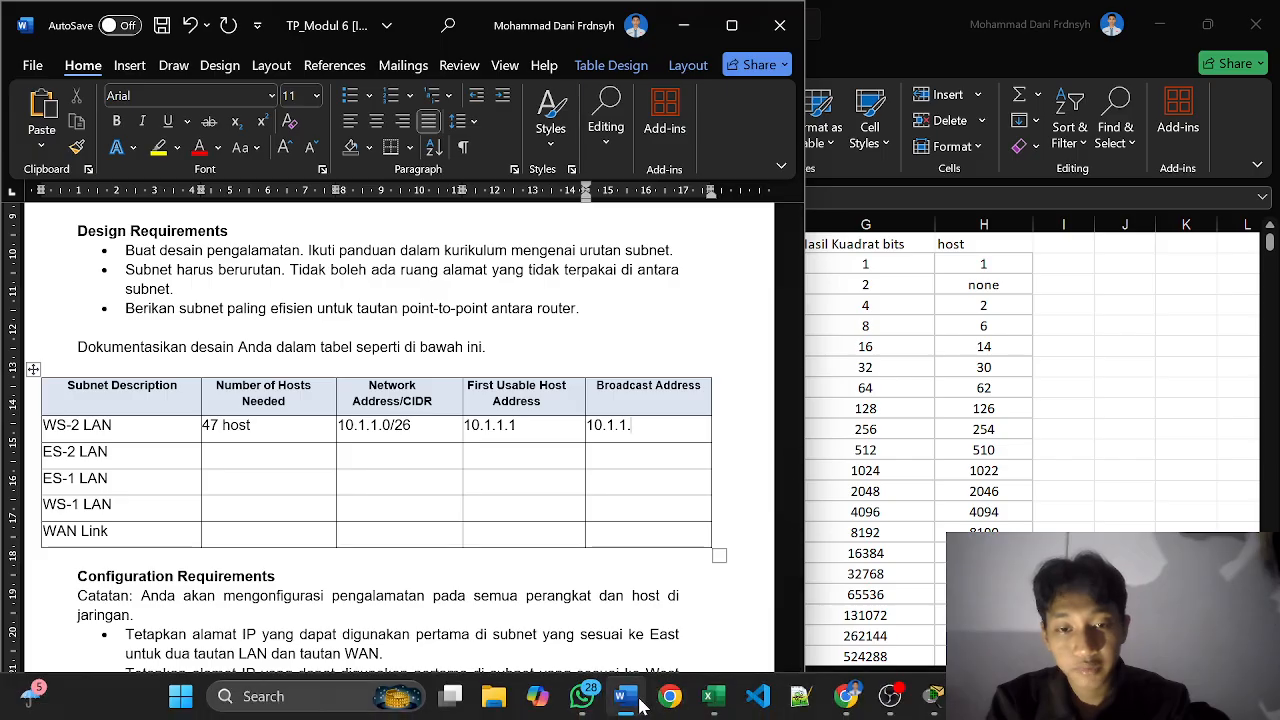
{"action": "mouse_move", "coordinate": [615, 702]}
{"action": "left_click", "coordinate": [720, 610]}
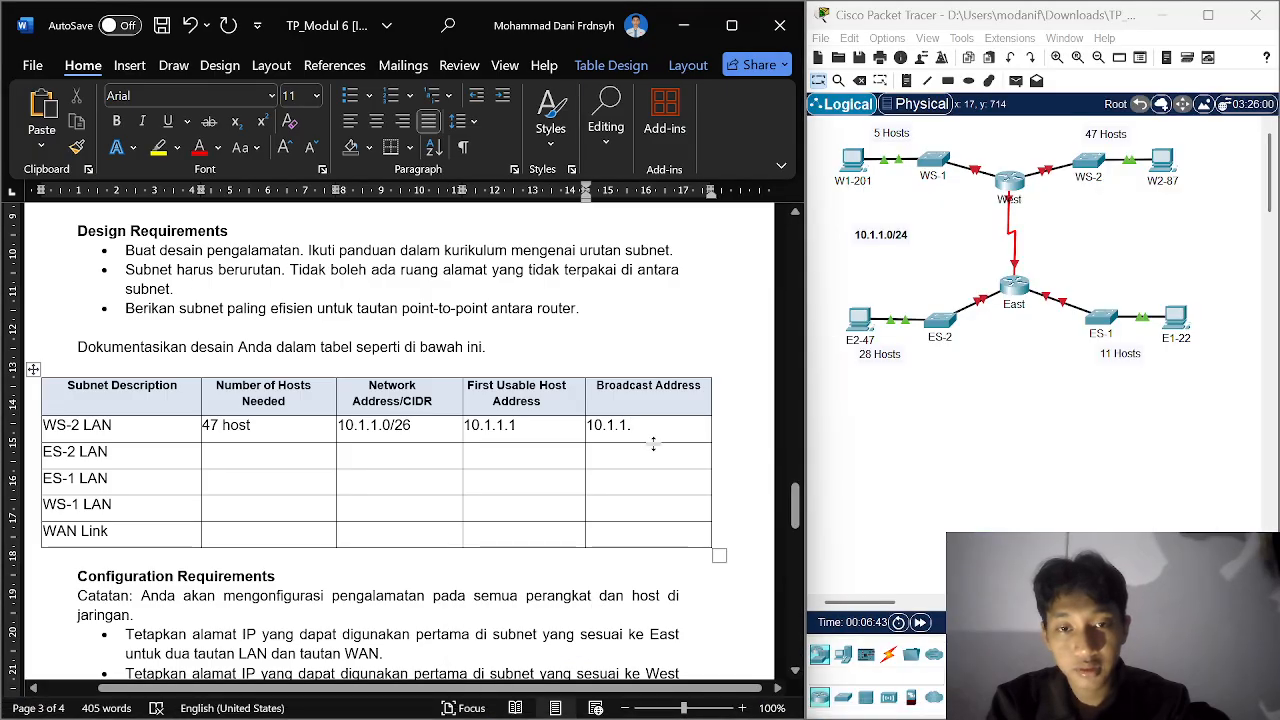
{"action": "type", "text": "64"}
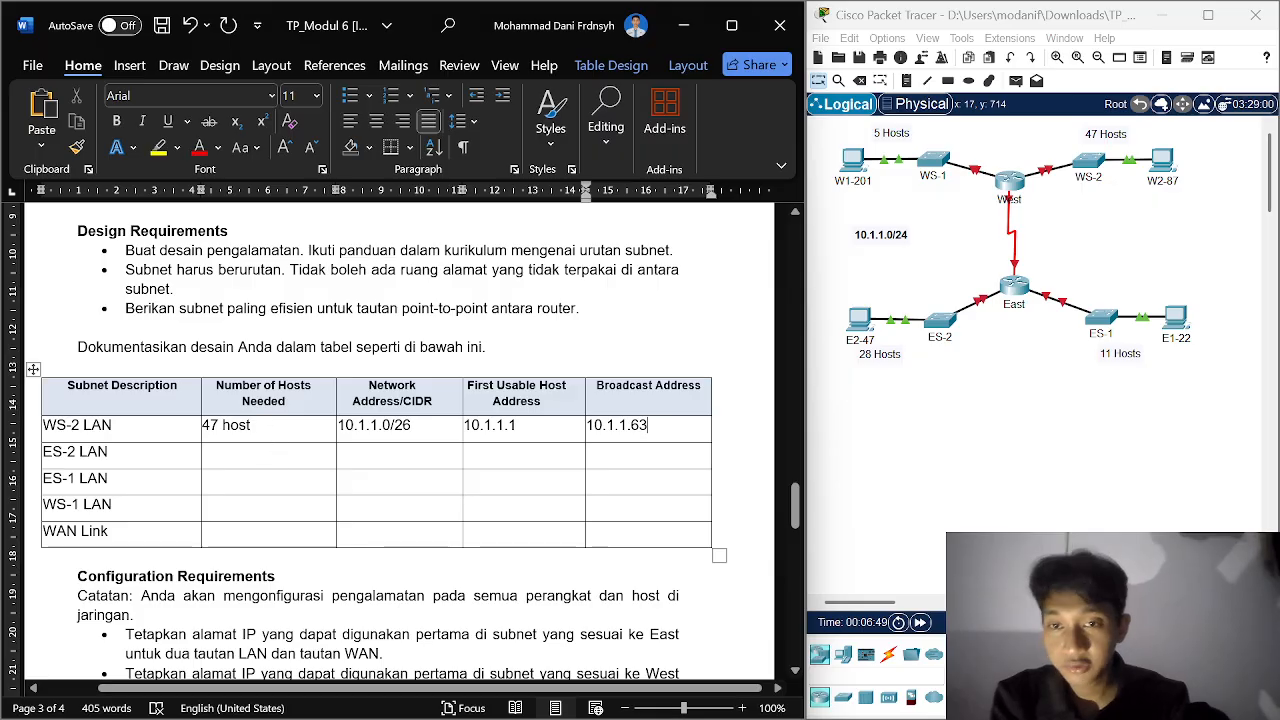
Step: Enter 28 host as the ES-2 LAN host requirement and begin its network address with 10.1.1.64/
{"action": "left_click", "coordinate": [273, 458]}
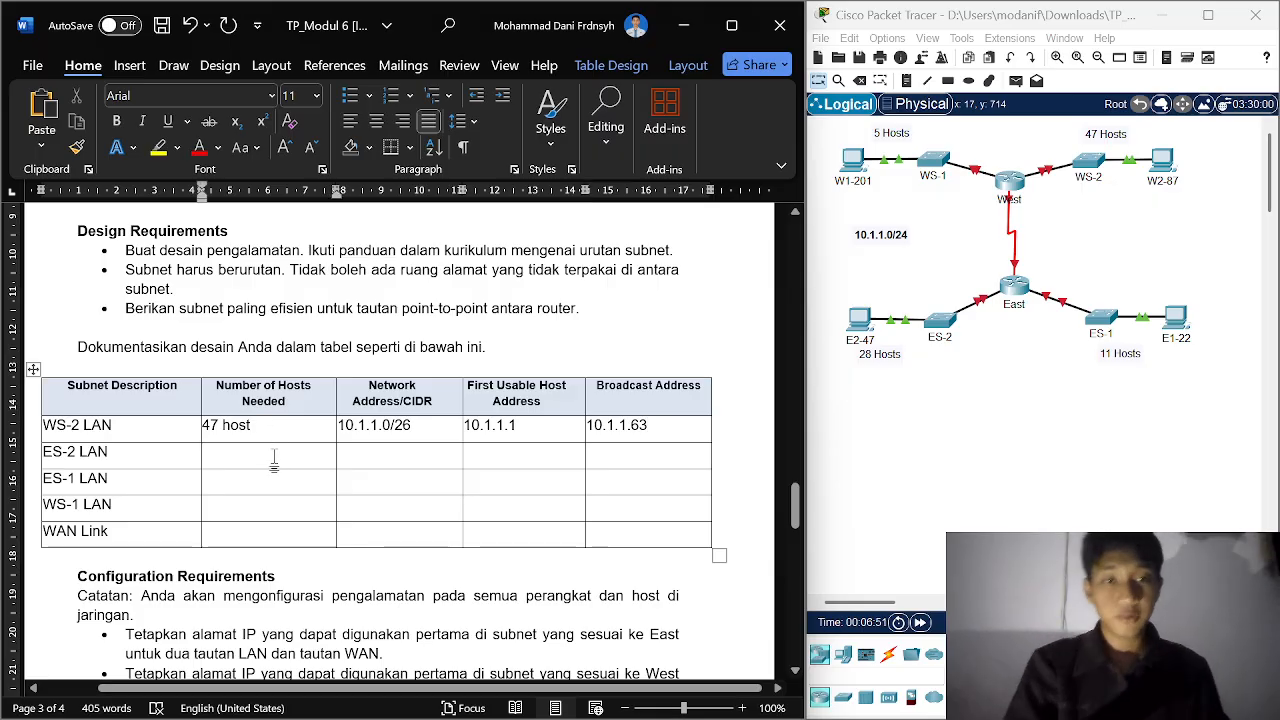
{"action": "type", "text": "28 host"}
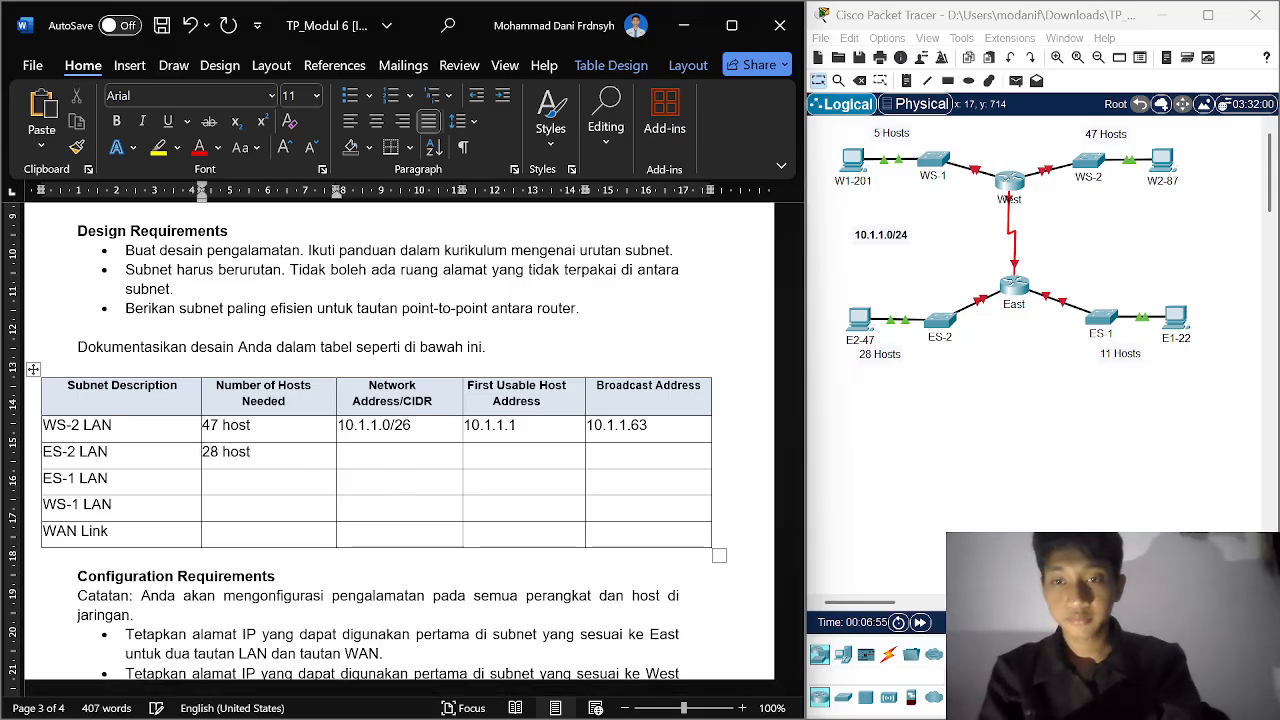
{"action": "key", "text": "Tab"}
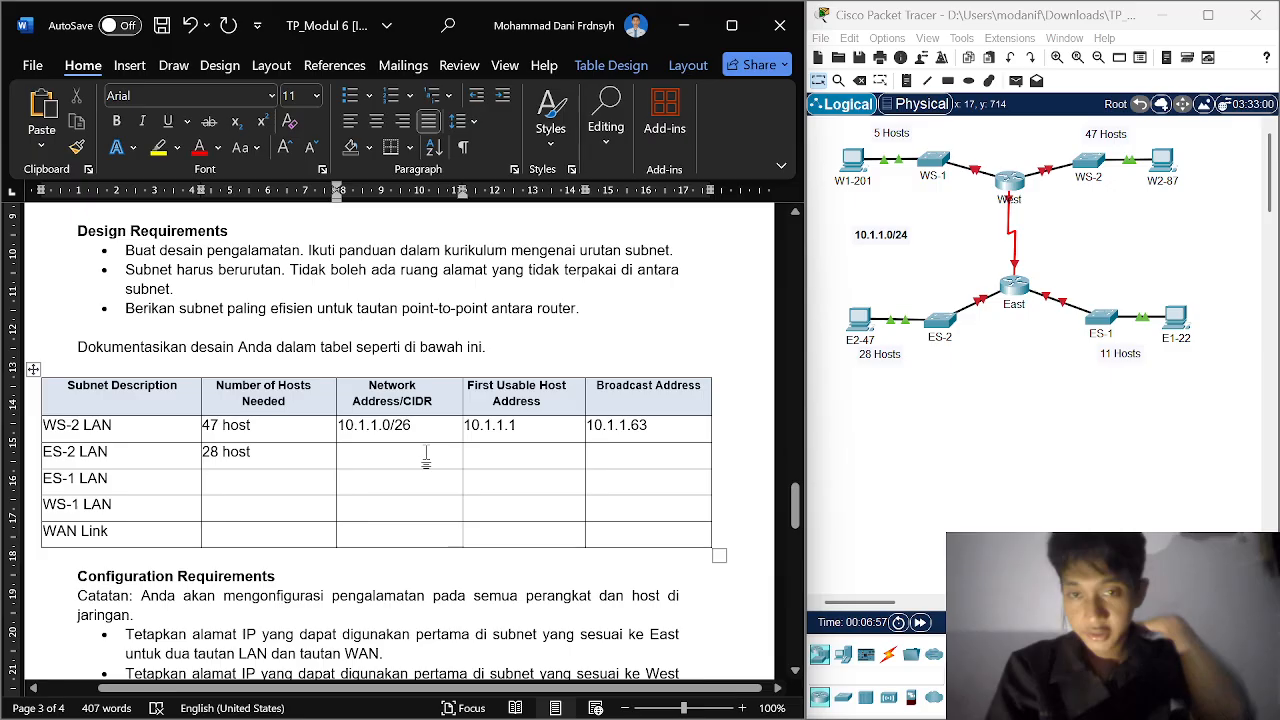
{"action": "type", "text": "10"}
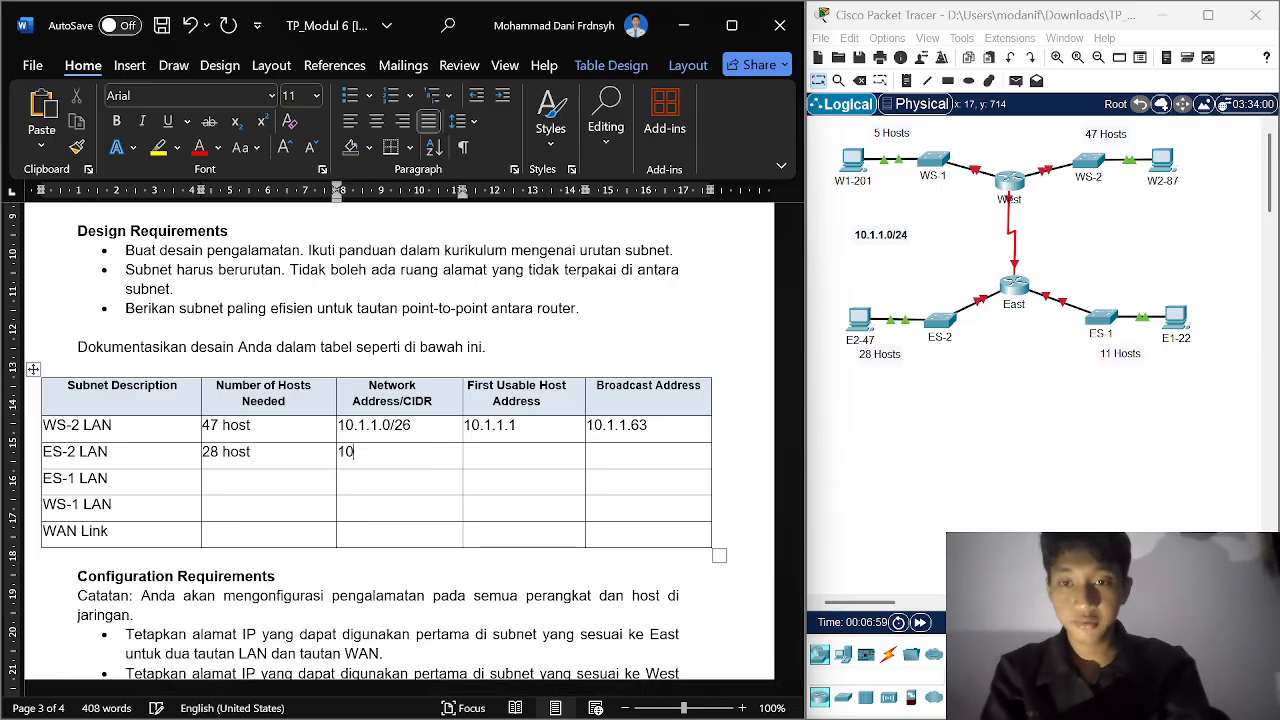
{"action": "type", "text": "1.1.1."}
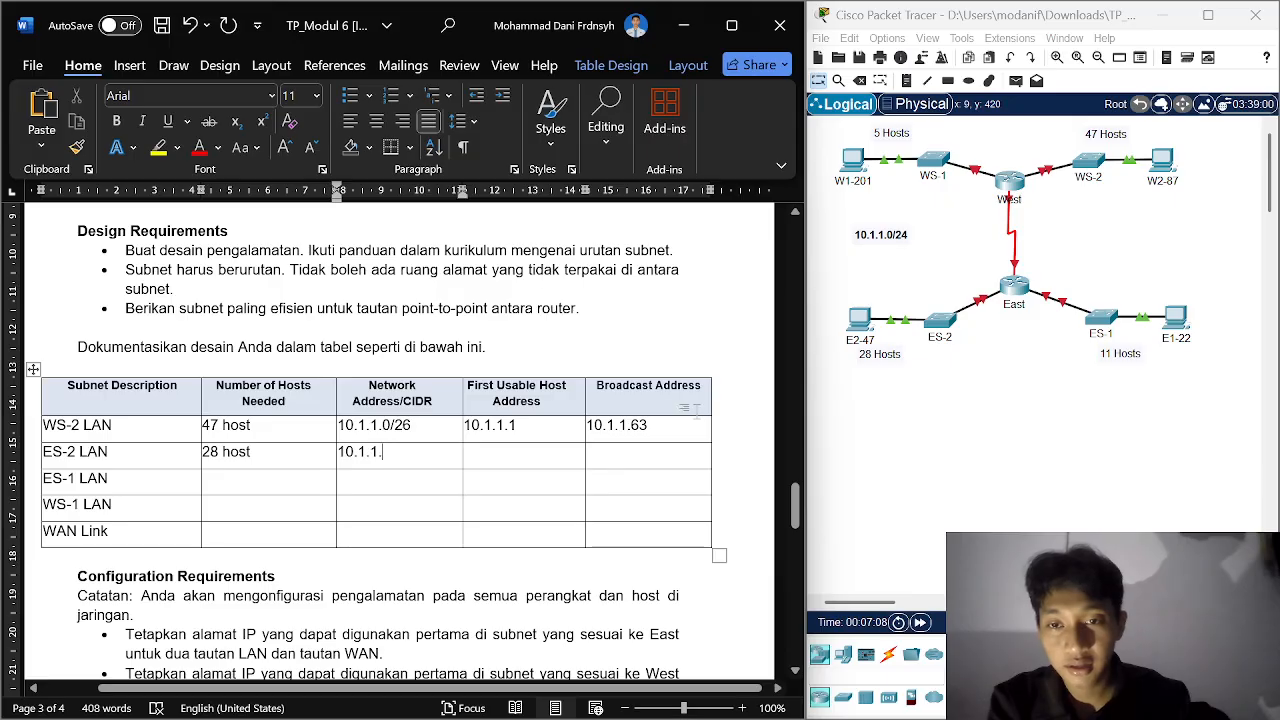
{"action": "type", "text": "64/"}
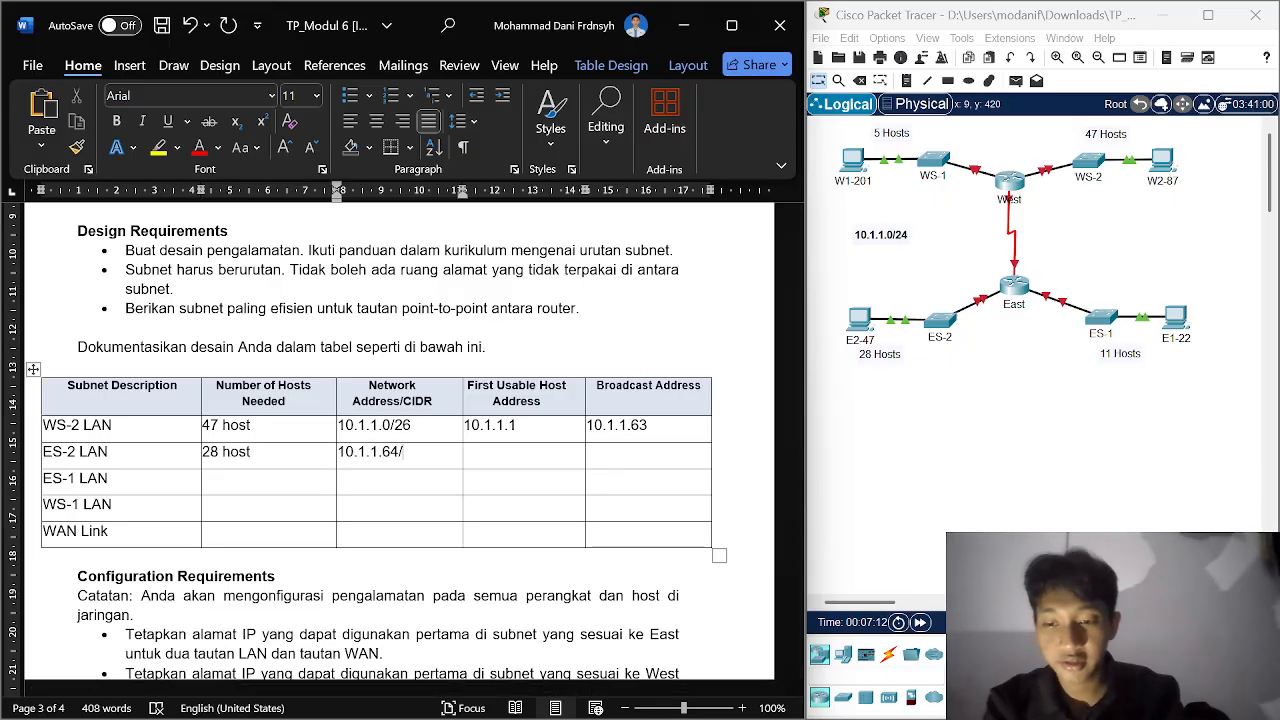
Step: Switch to the Excel subnet mask table and look up the prefix that accommodates 28 hosts
{"action": "key", "text": "super+Tab"}
{"action": "left_click", "coordinate": [760, 150]}
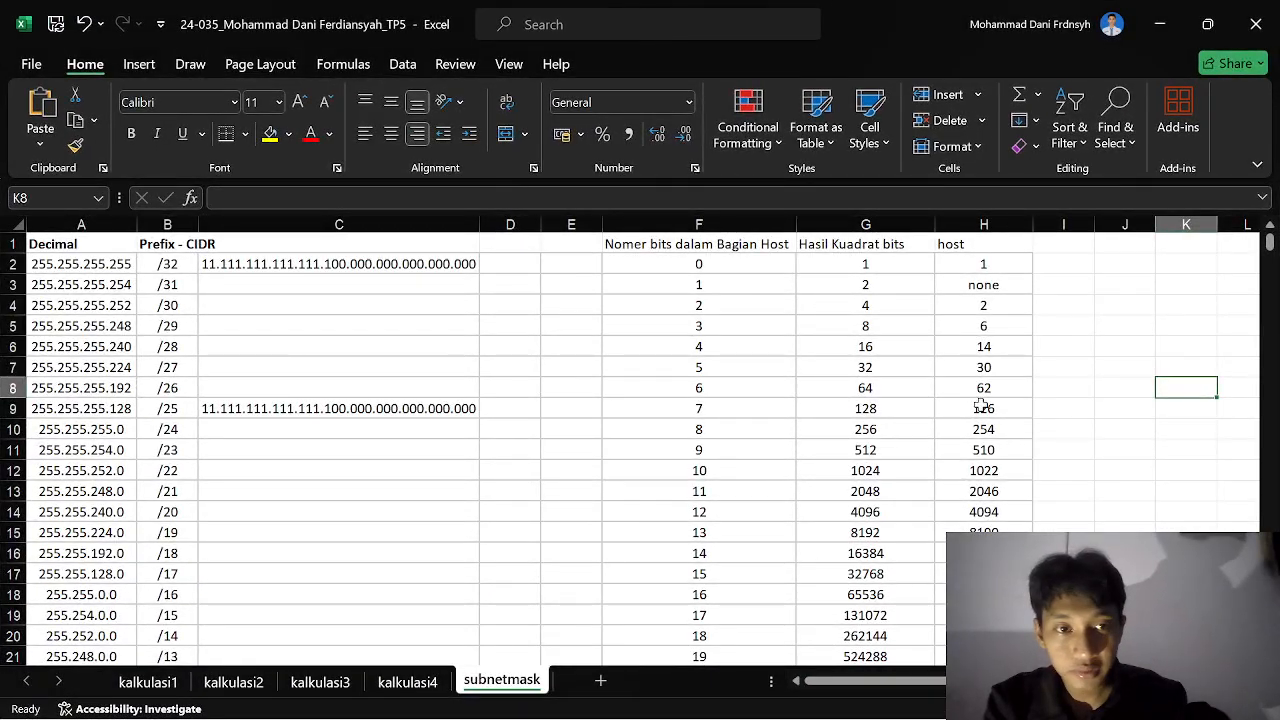
{"action": "key", "text": "super+Tab"}
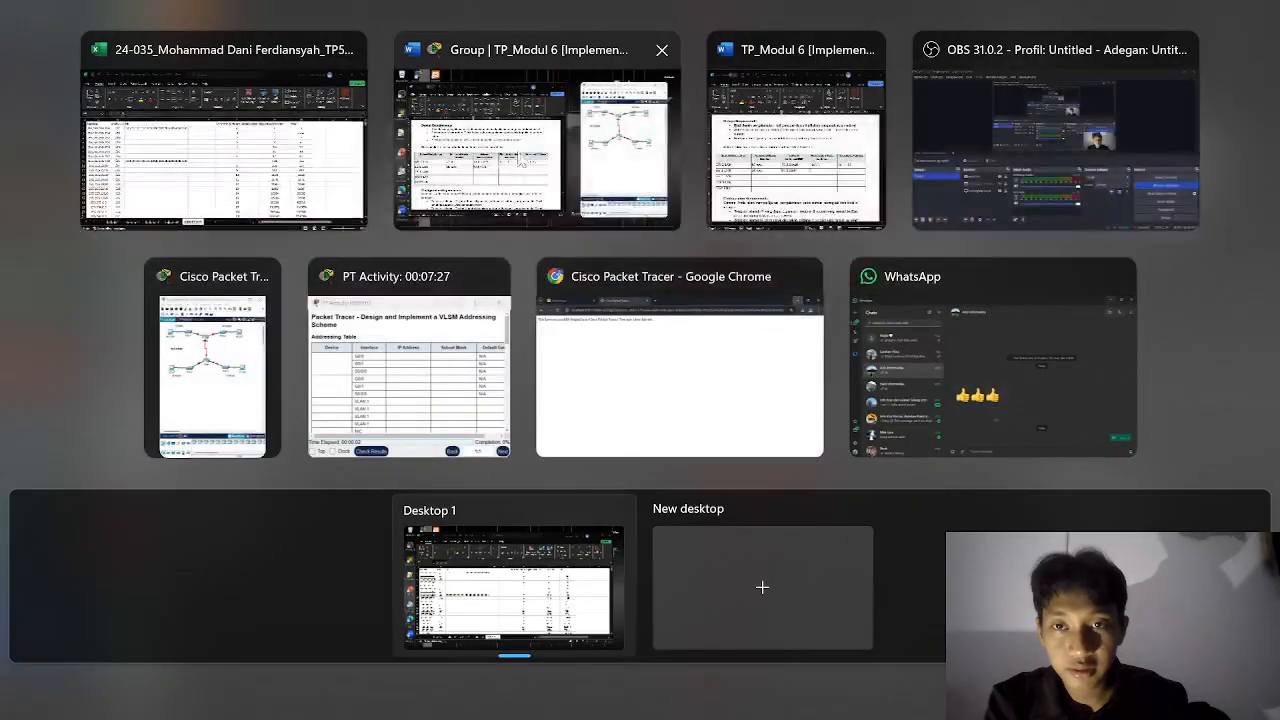
{"action": "left_click", "coordinate": [519, 163]}
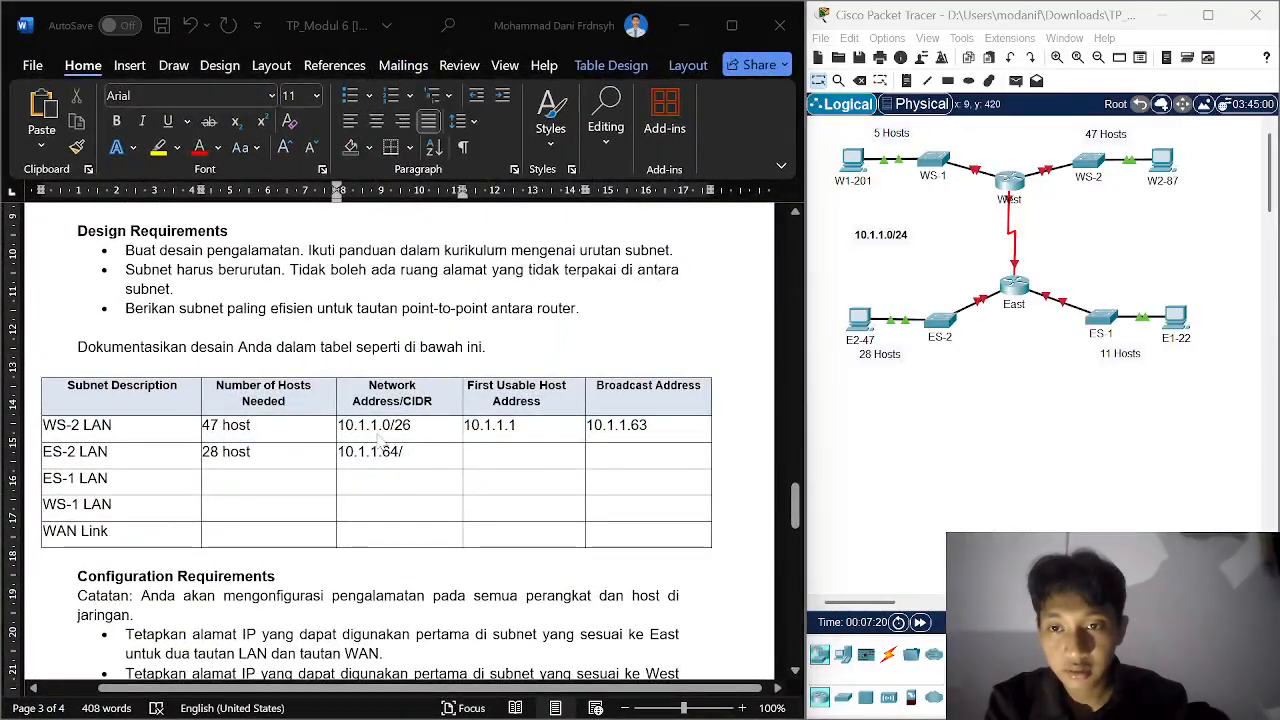
{"action": "key", "text": "super+Tab"}
{"action": "left_click", "coordinate": [320, 212]}
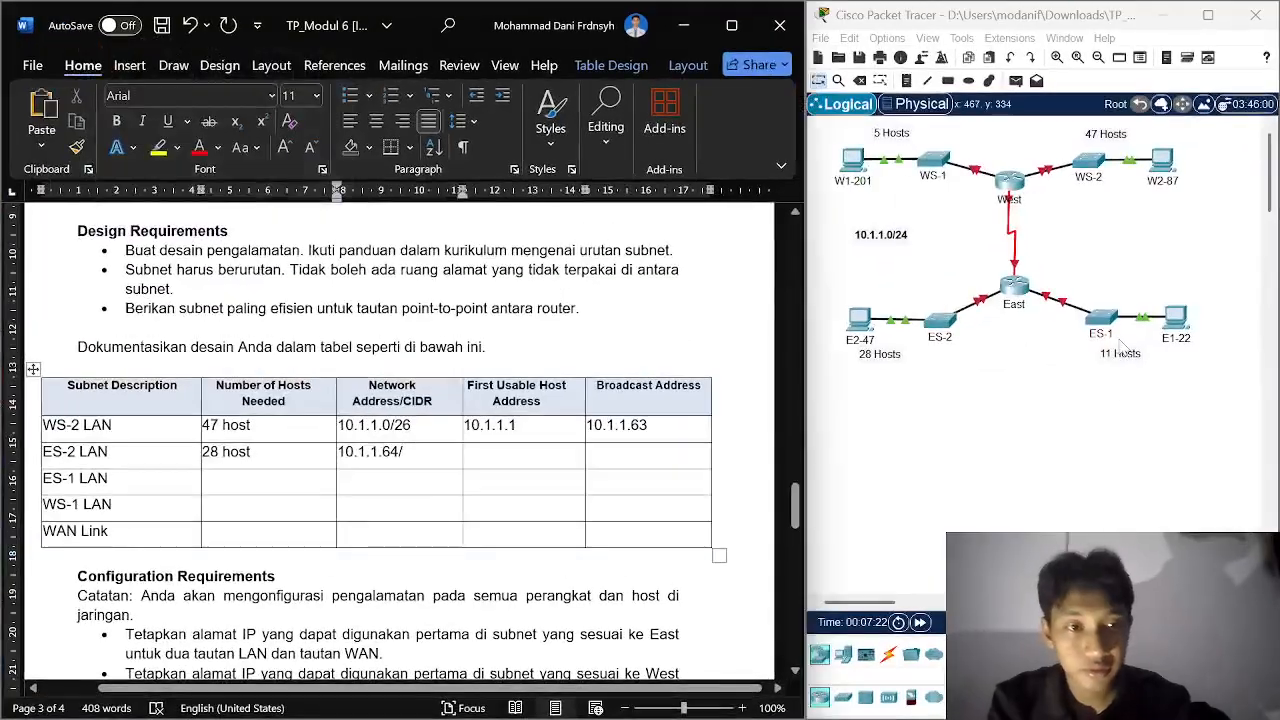
{"action": "key", "text": "super+Tab"}
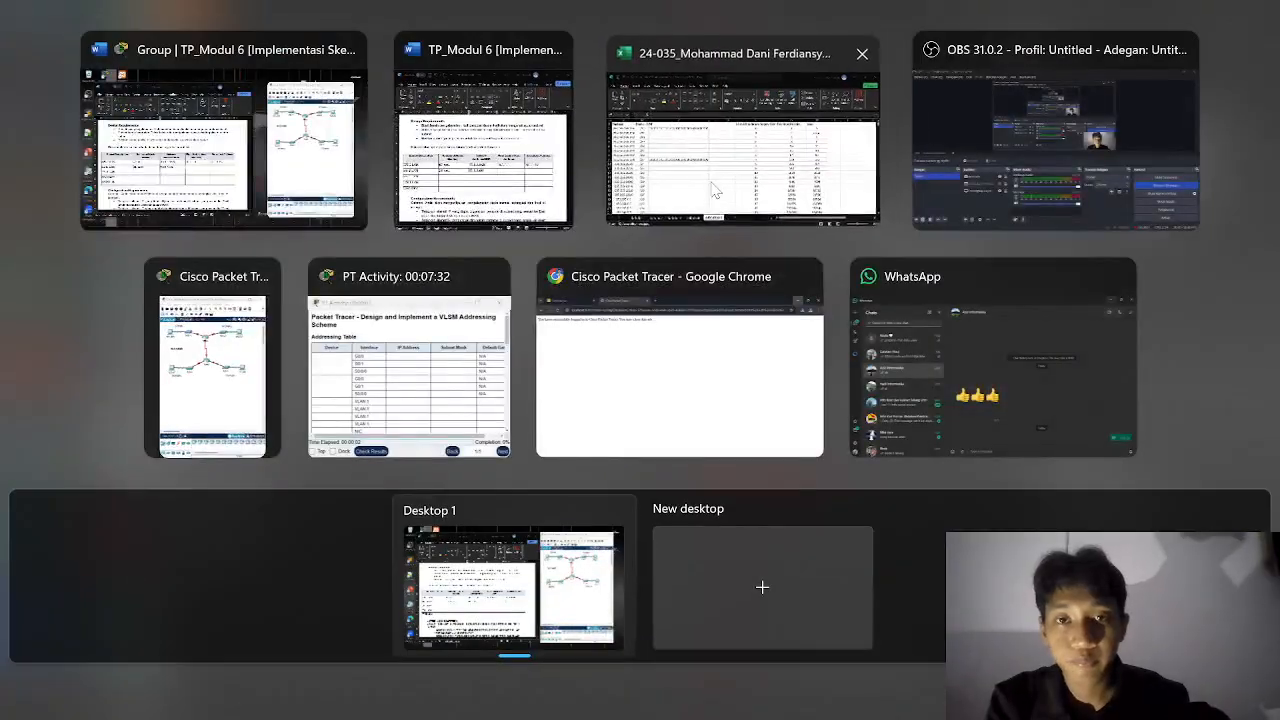
{"action": "left_click", "coordinate": [714, 190]}
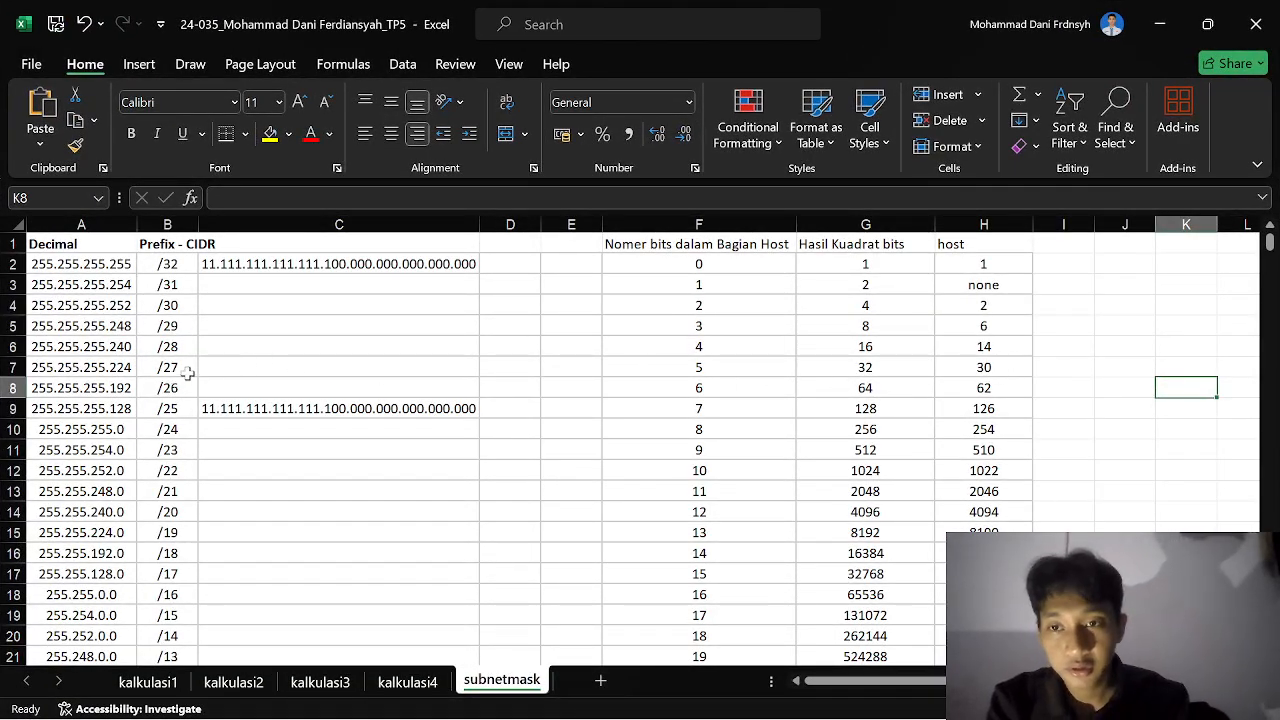
Step: Return to the Word document and complete the ES-2 LAN network address as 10.1.1.64/27
{"action": "key", "text": "super+Tab"}
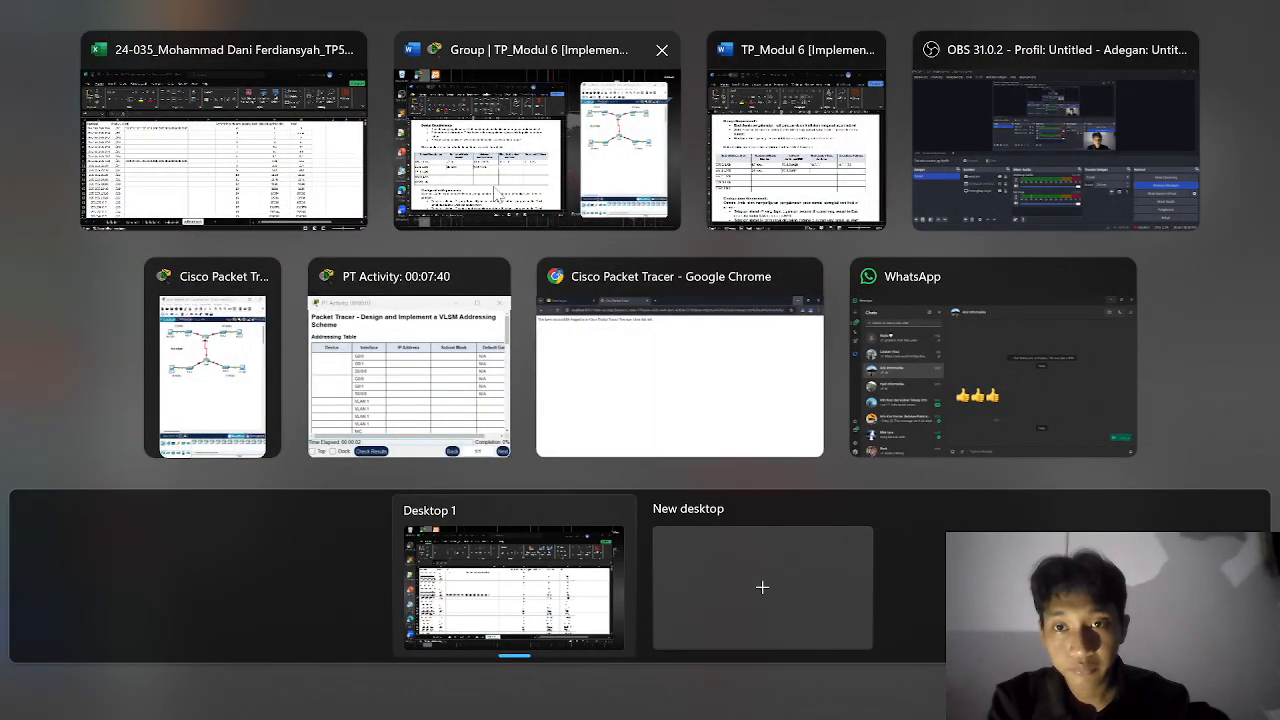
{"action": "left_click", "coordinate": [513, 194]}
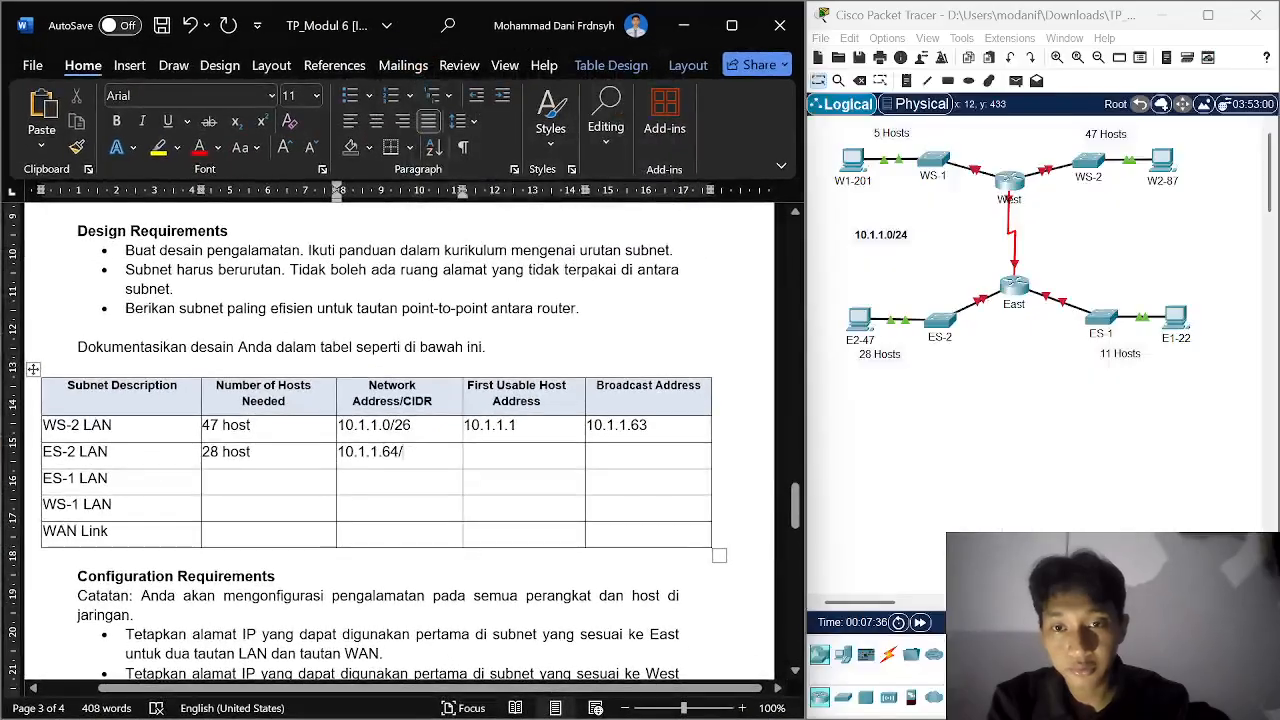
{"action": "type", "text": "7"}
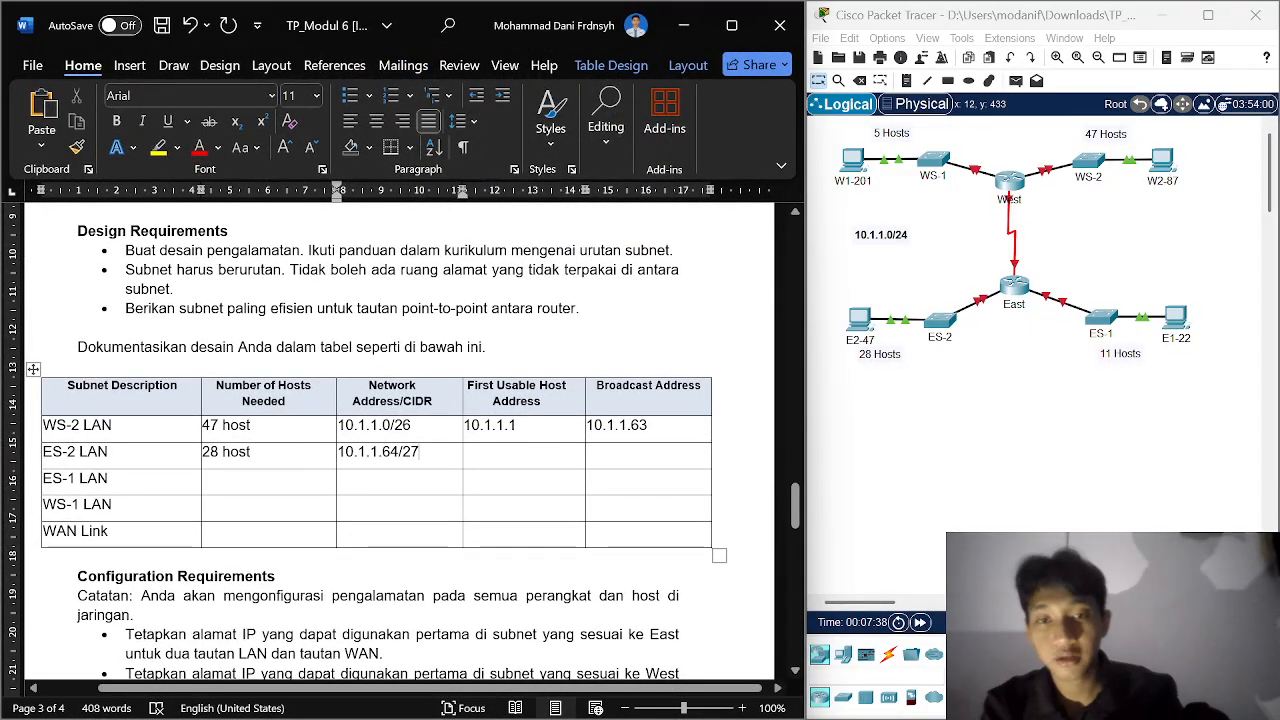
Step: Enter 10.1.1.65 as the first usable host address for ES-2 LAN and begin its broadcast address with 10.1.1
{"action": "left_click", "coordinate": [555, 457]}
{"action": "type", "text": "10"}
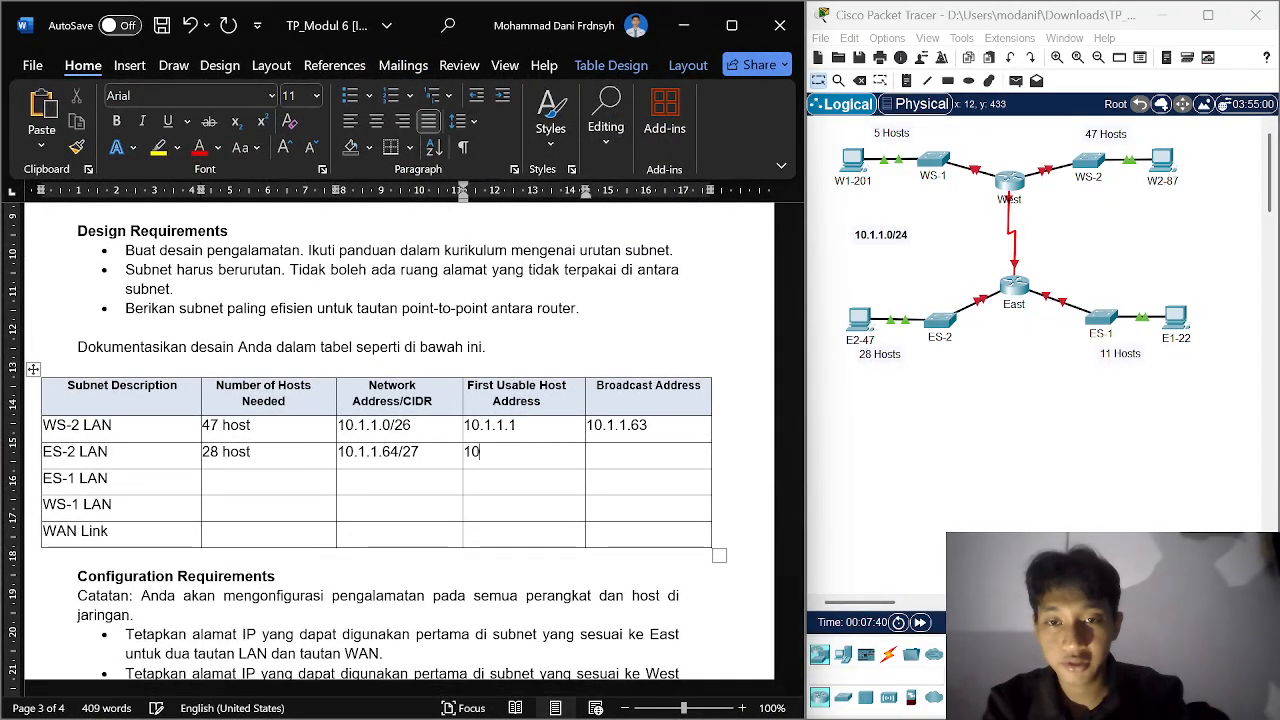
{"action": "type", "text": ".1.1"}
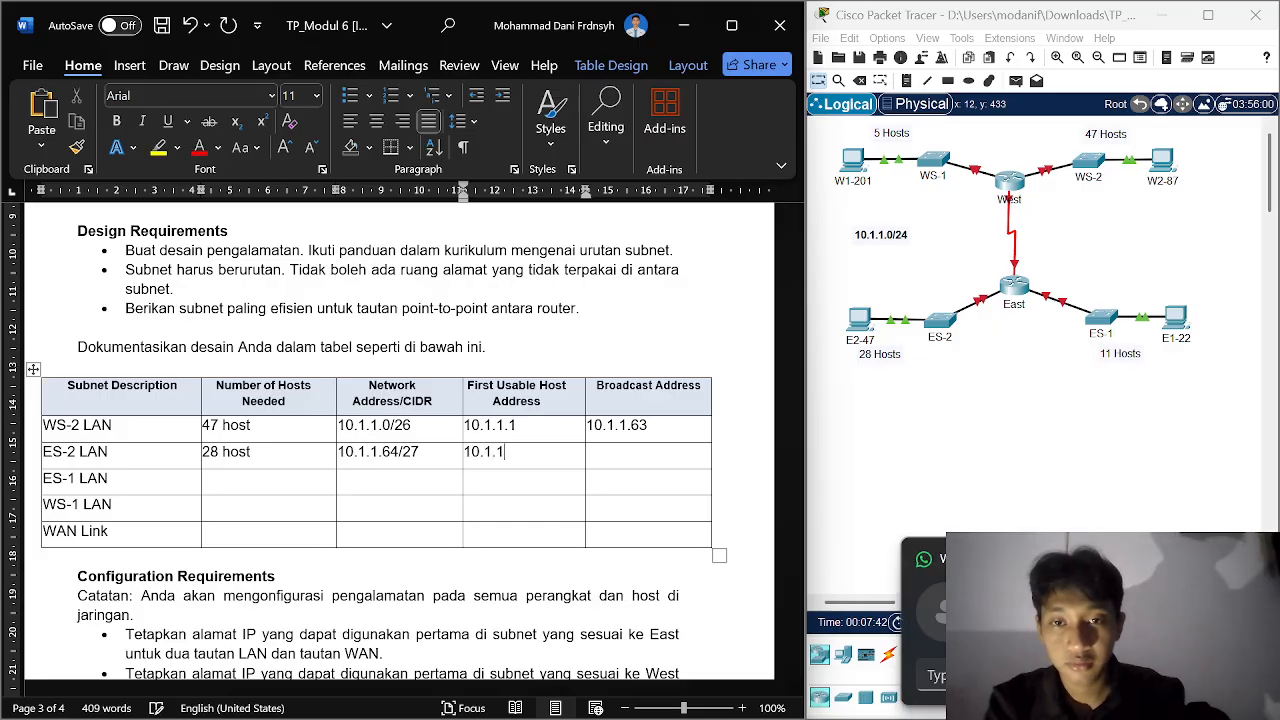
{"action": "type", "text": "."}
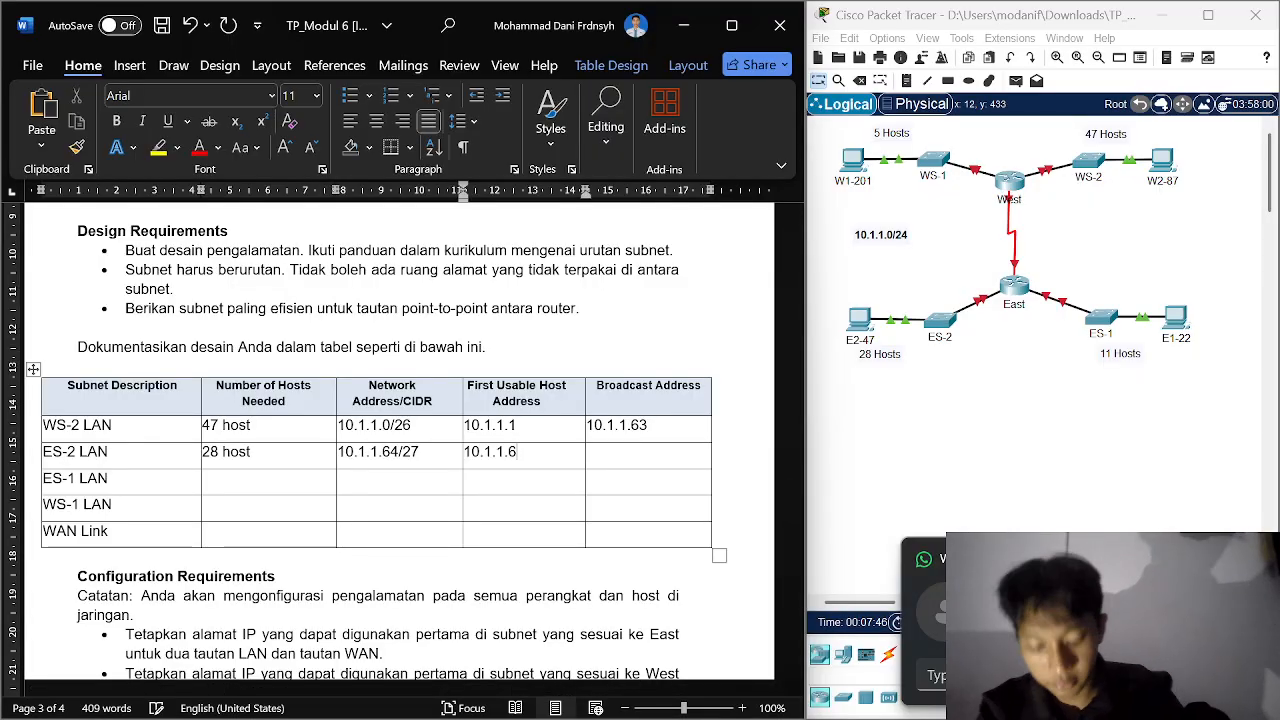
{"action": "type", "text": "65"}
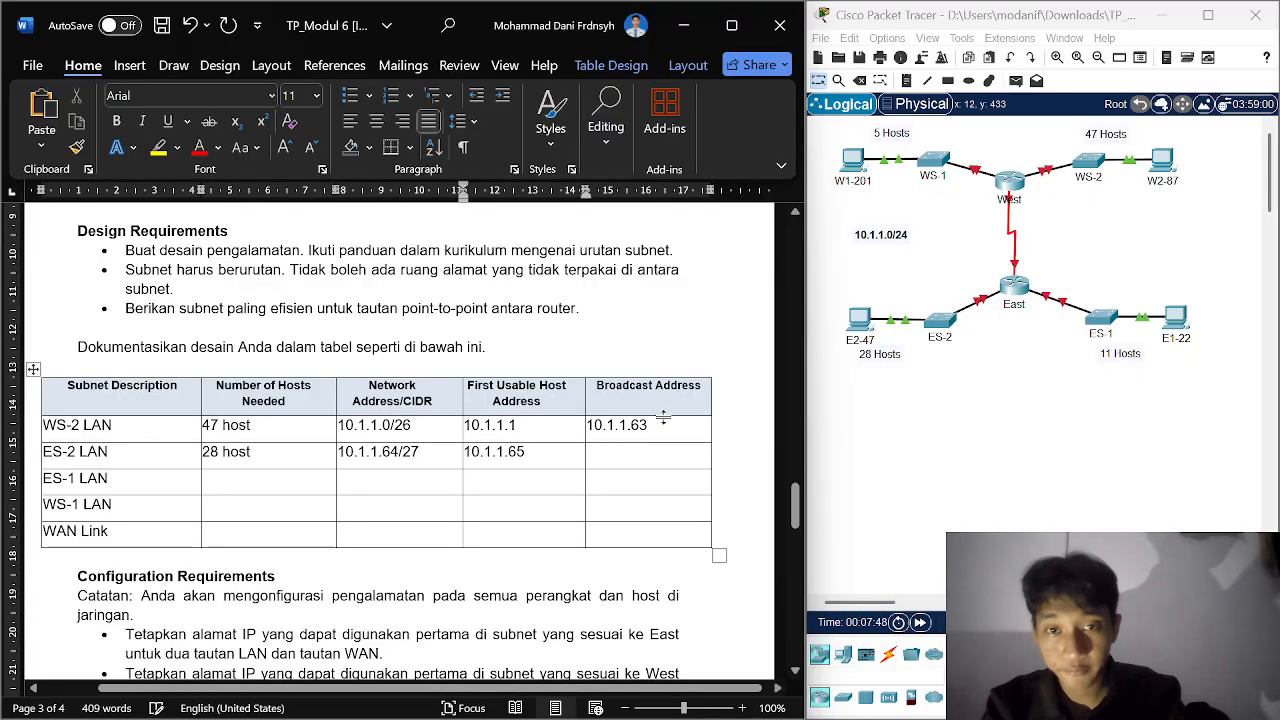
{"action": "left_click", "coordinate": [681, 459]}
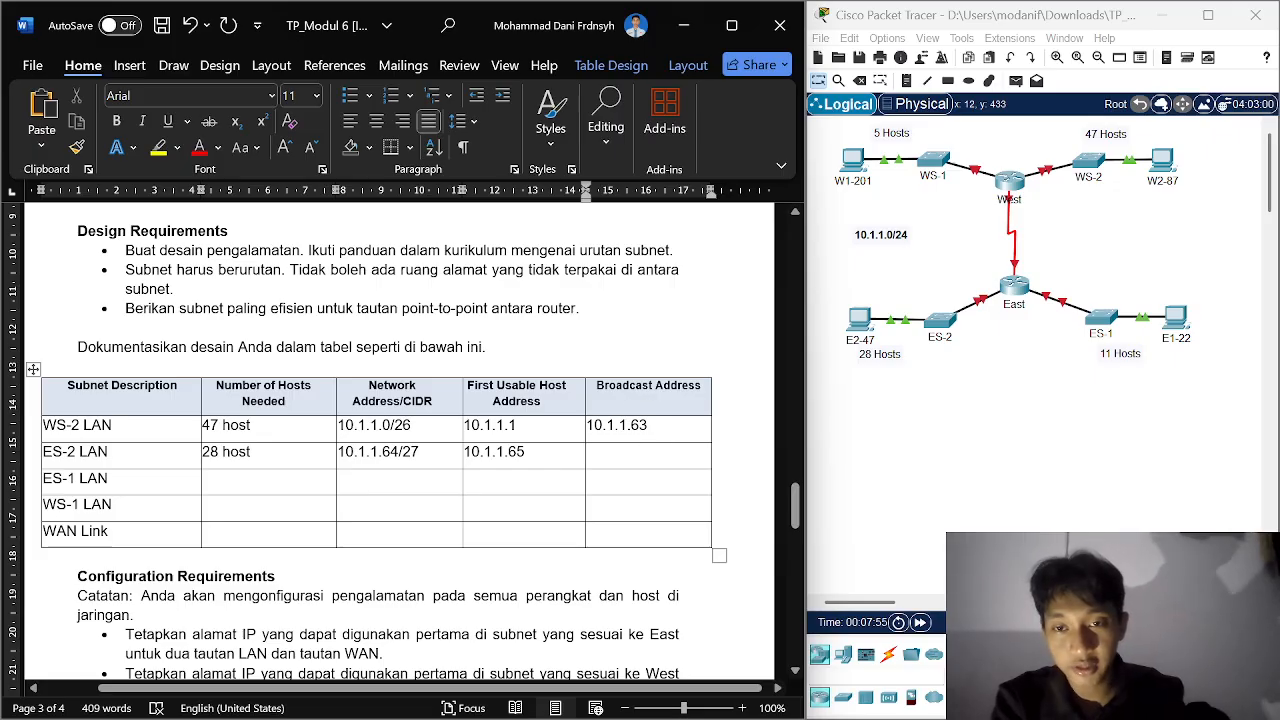
{"action": "type", "text": "10.1.1."}
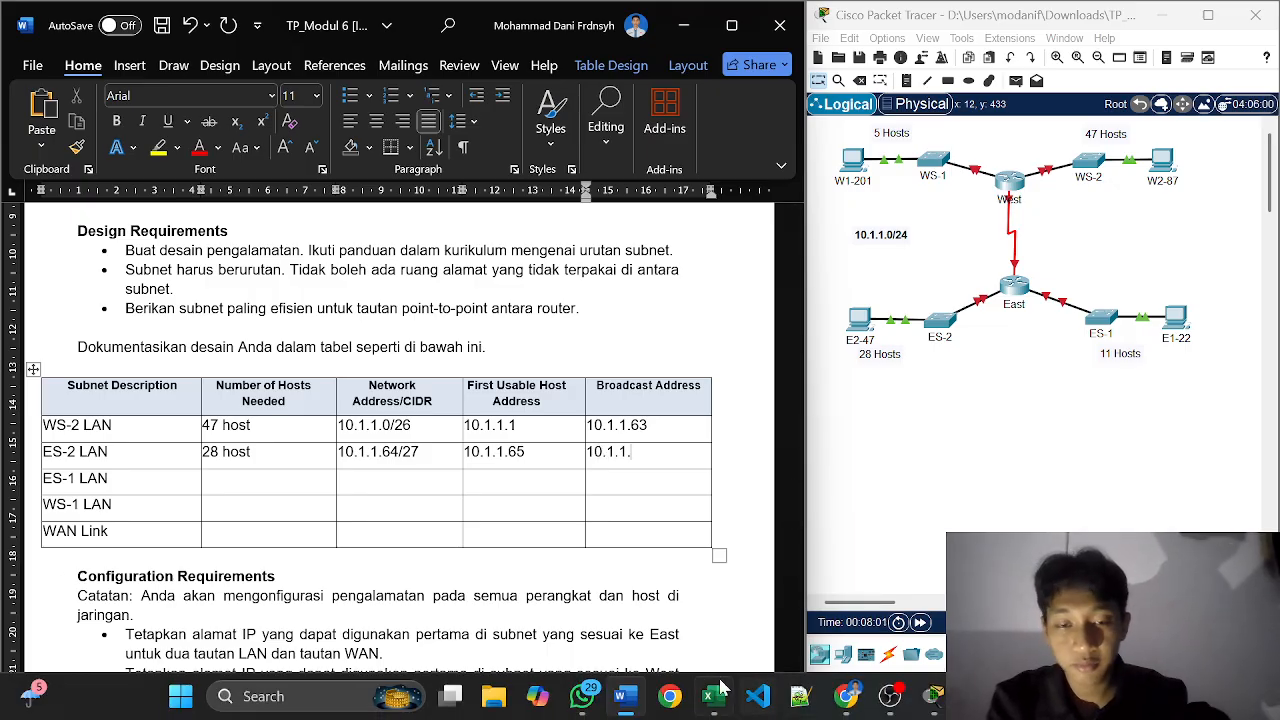
Step: Consult the block sizes in the Excel subnet mask table for the ES-2 LAN broadcast address, and return to the Word document
{"action": "left_click", "coordinate": [712, 698]}
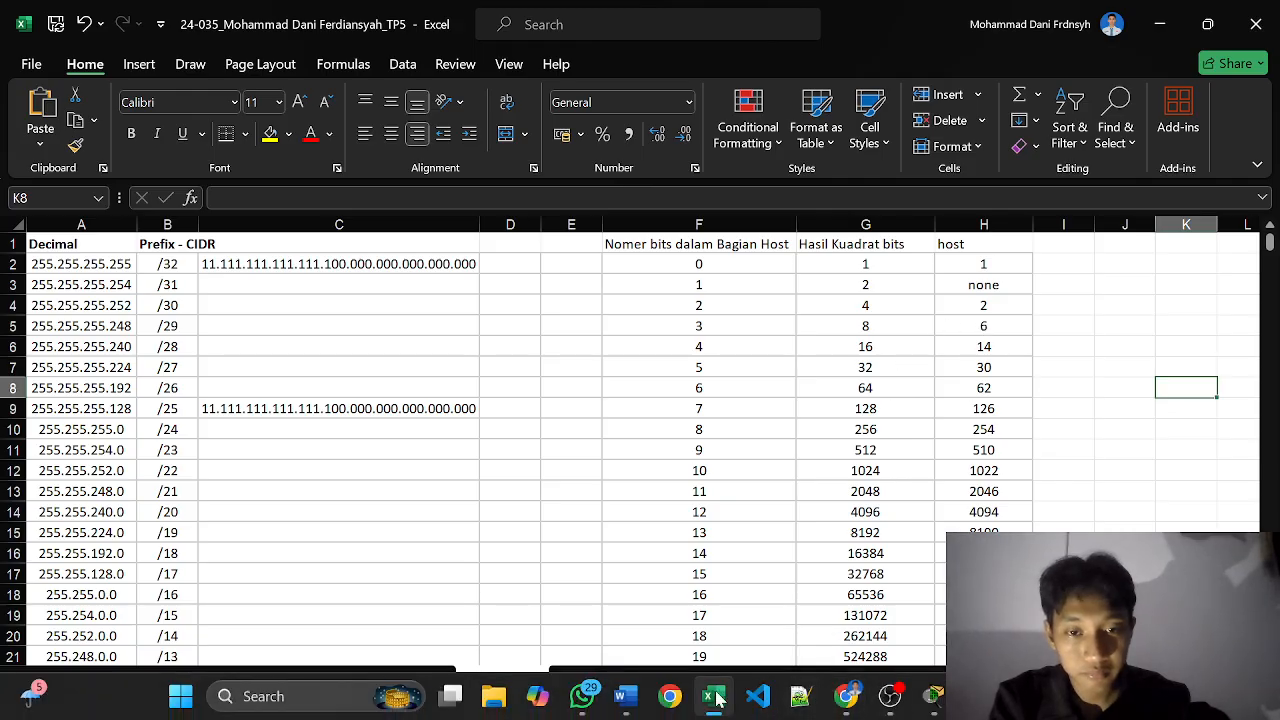
{"action": "mouse_move", "coordinate": [619, 690]}
{"action": "left_click", "coordinate": [612, 645]}
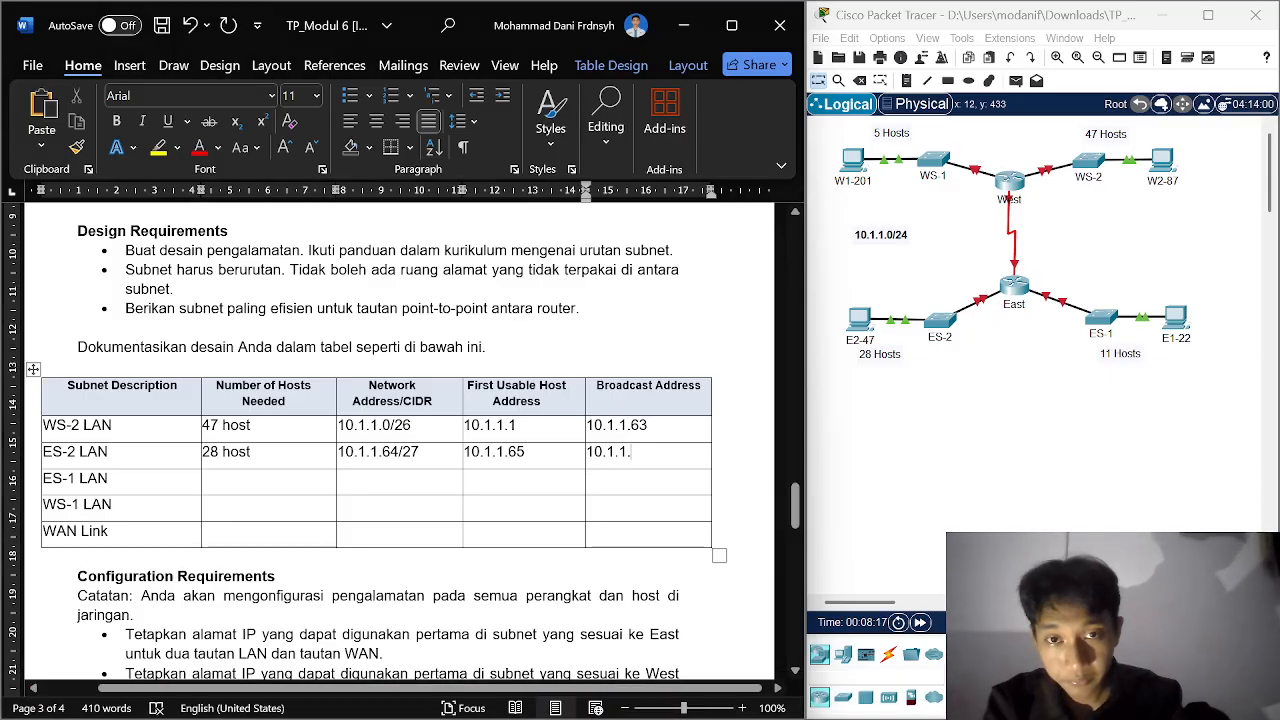
{"action": "mouse_move", "coordinate": [632, 692]}
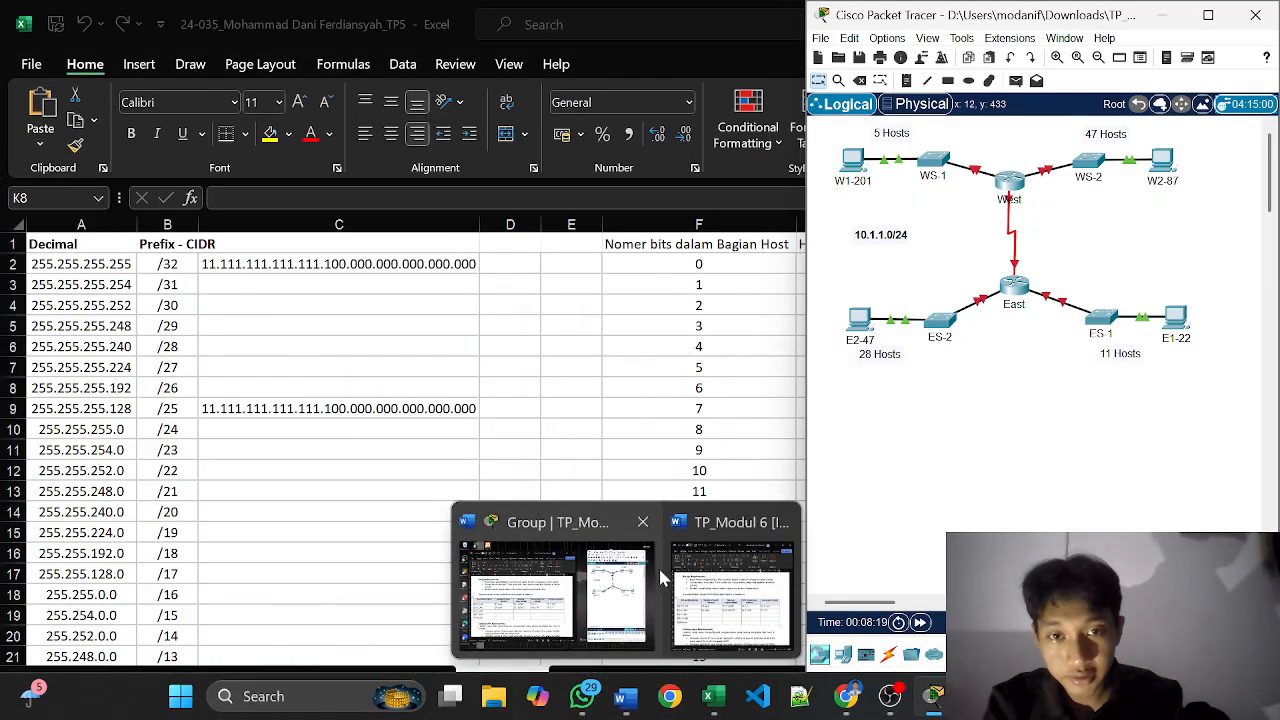
{"action": "left_click", "coordinate": [713, 696]}
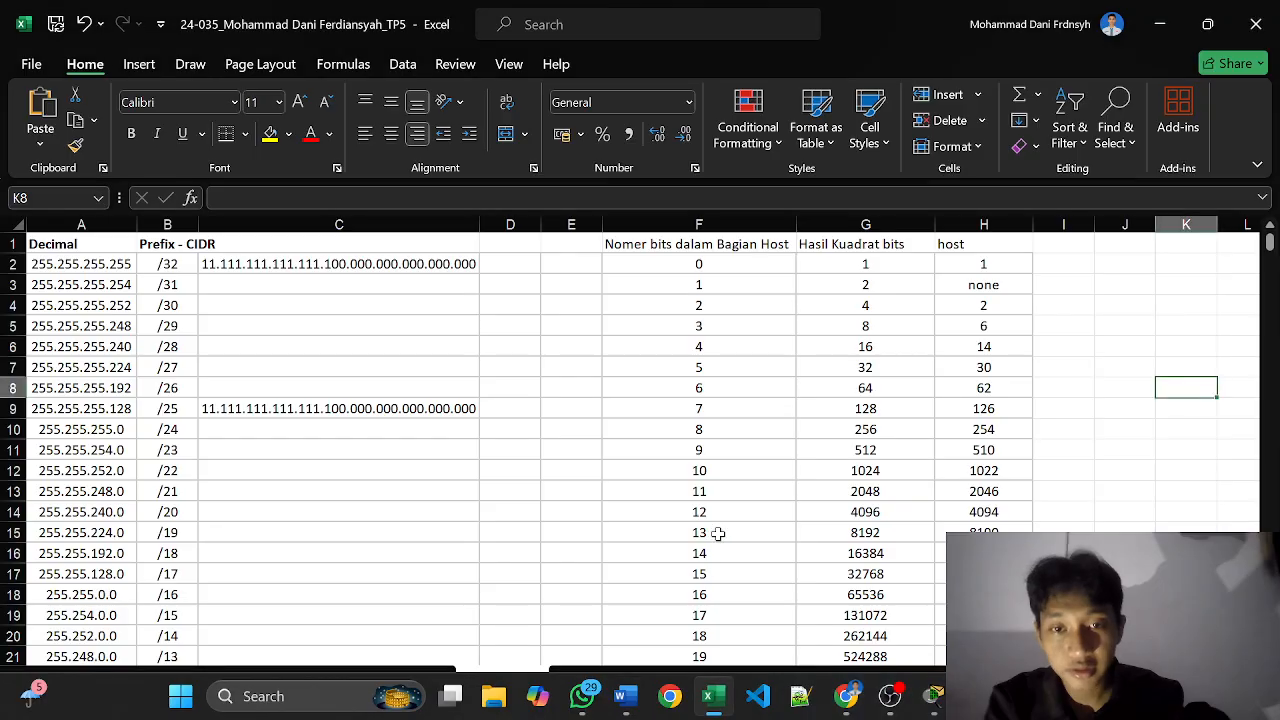
{"action": "left_click", "coordinate": [898, 390]}
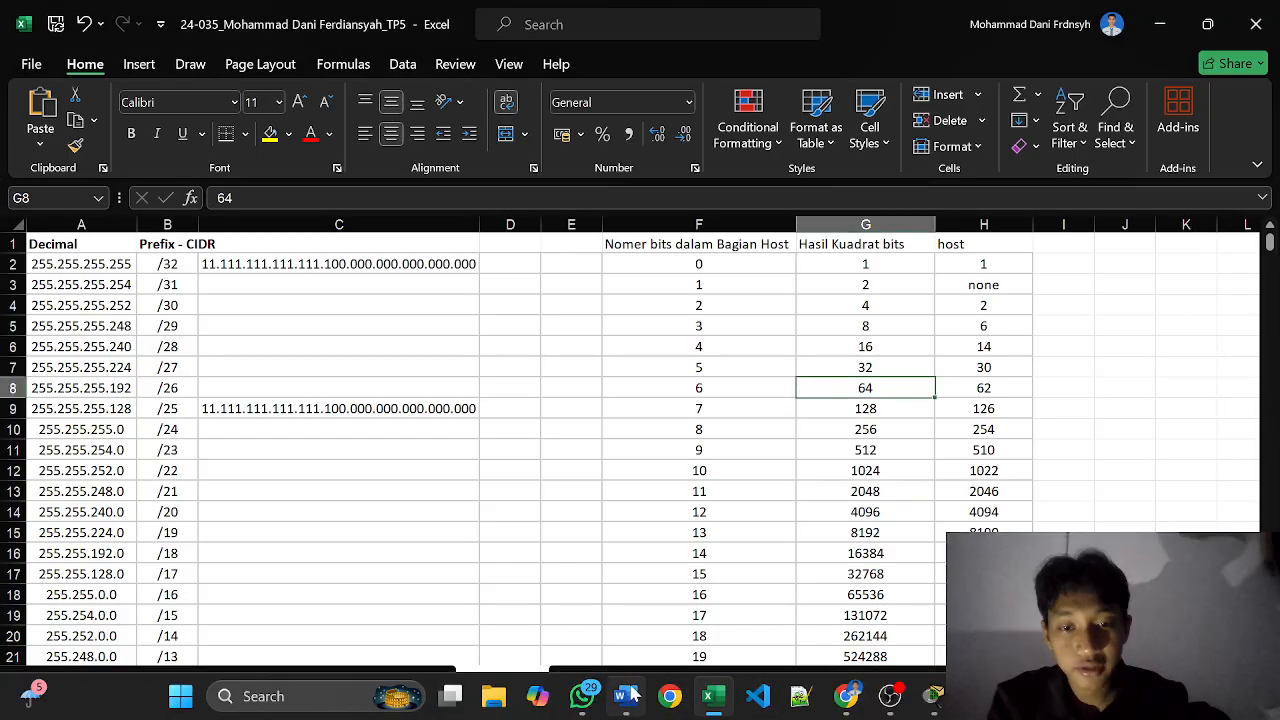
{"action": "left_click", "coordinate": [620, 707]}
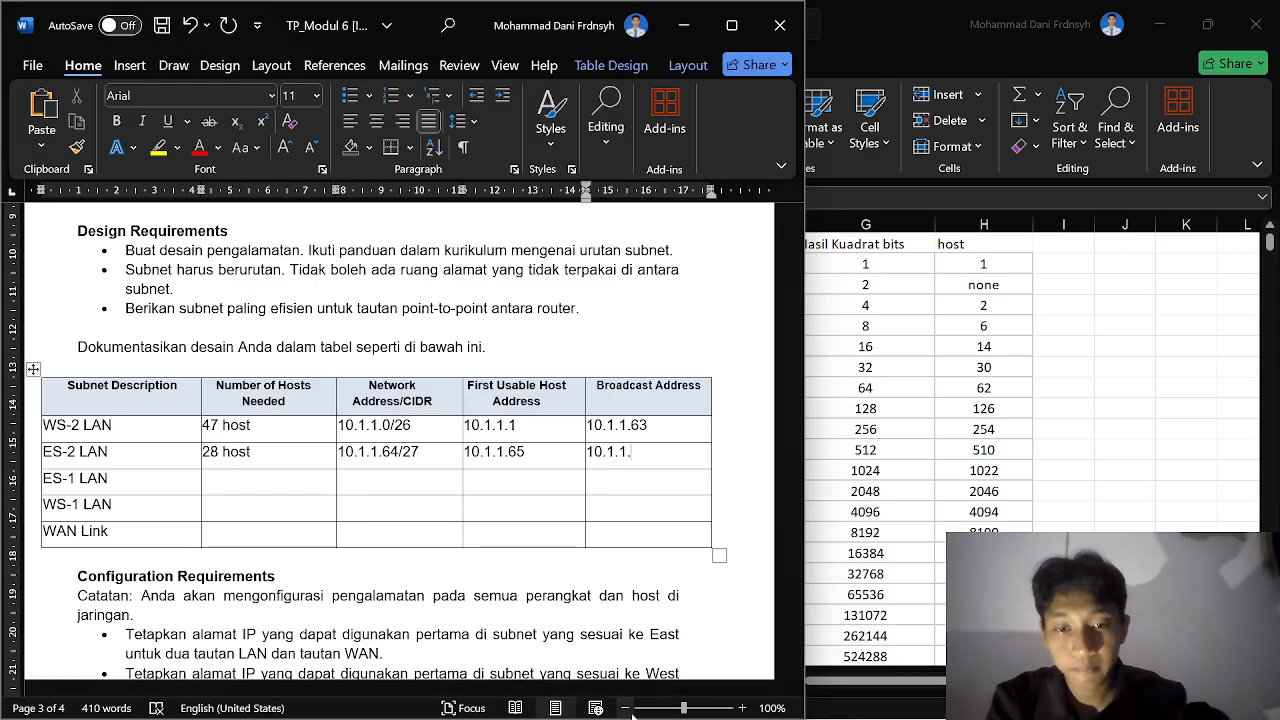
{"action": "mouse_move", "coordinate": [628, 706]}
{"action": "left_click", "coordinate": [557, 580]}
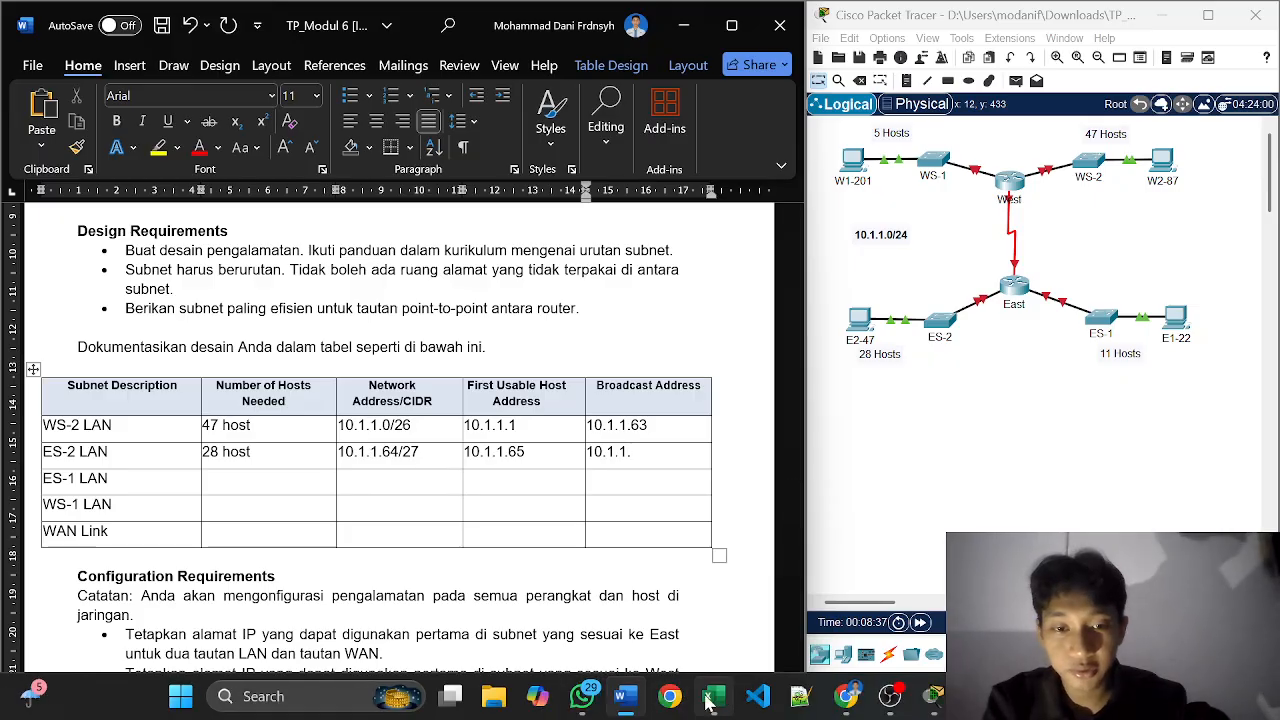
Step: Consult the Excel subnet mask table again and complete the ES-2 LAN broadcast address as 10.1.1.95 in the Word table
{"action": "left_click", "coordinate": [718, 598]}
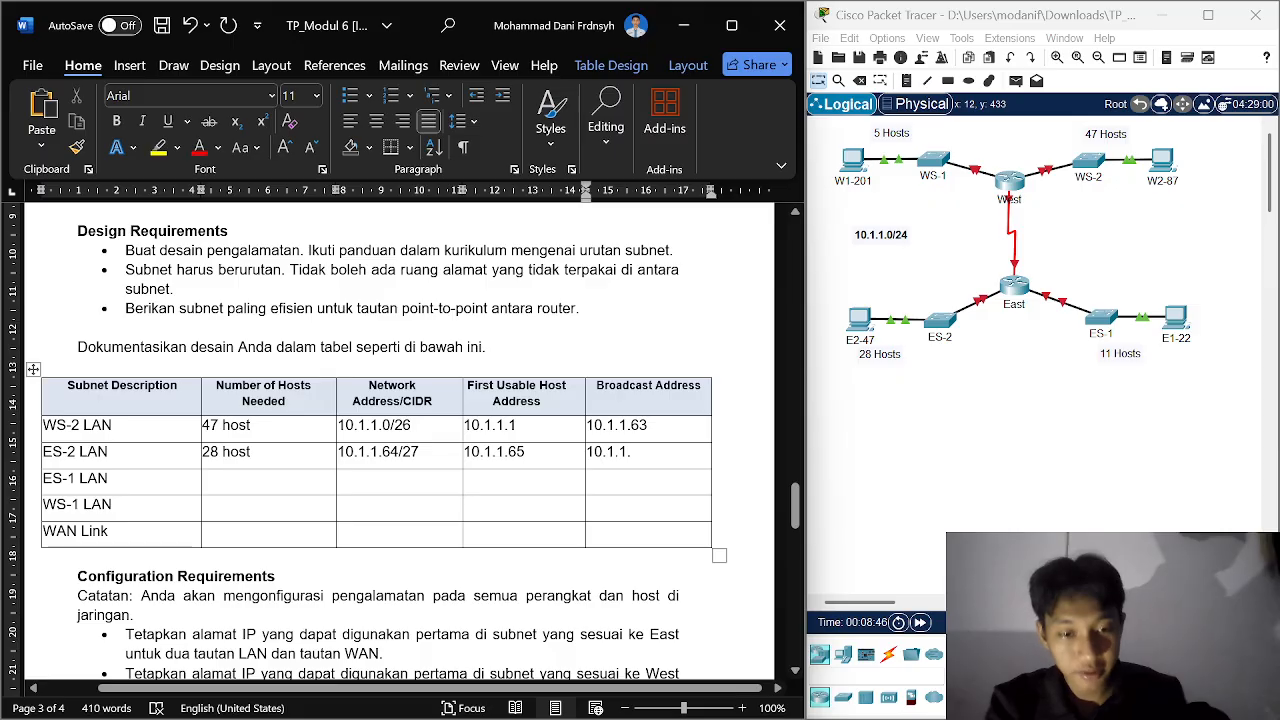
{"action": "type", "text": "9"}
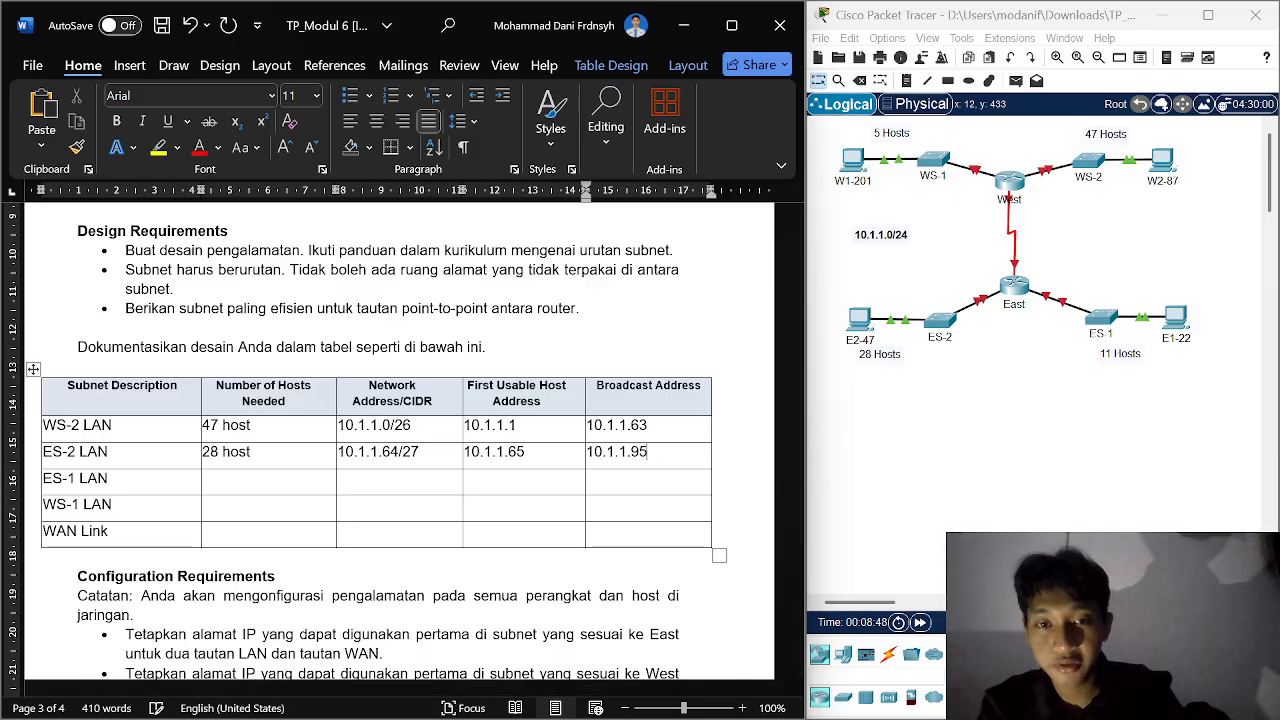
{"action": "type", "text": "5"}
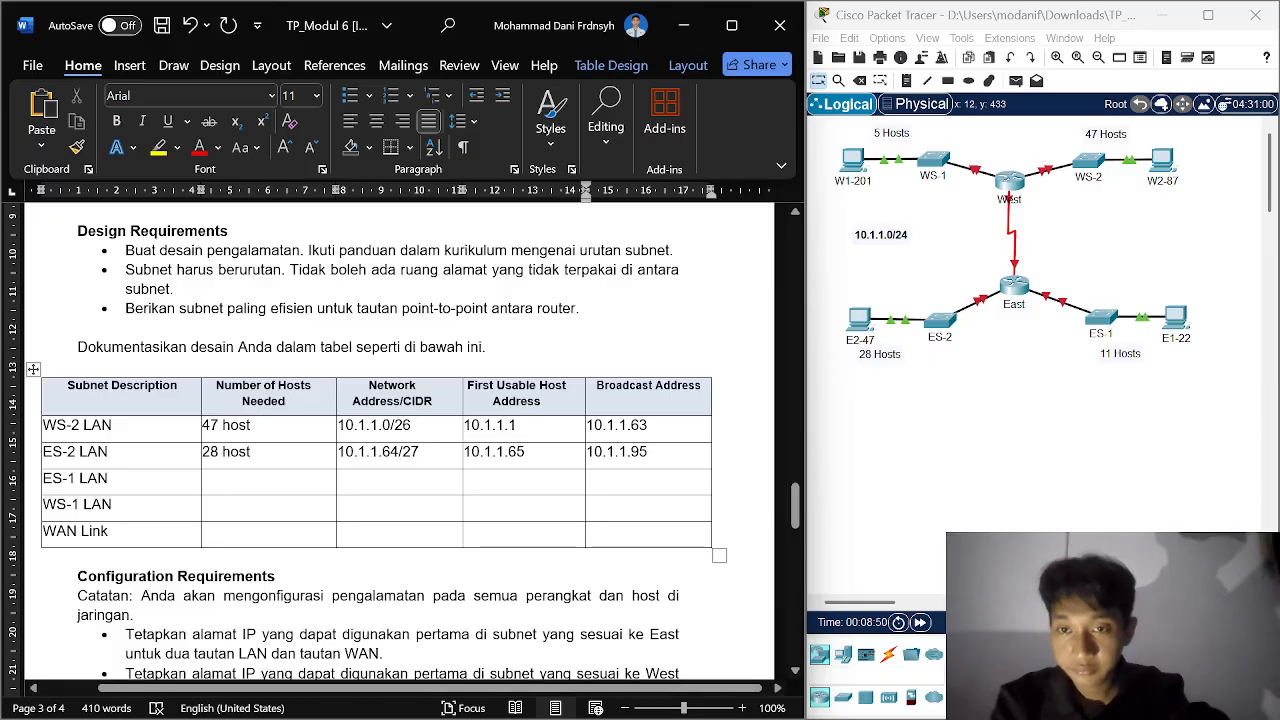
Step: Enter "11 host" as the hosts needed for ES-1 LAN and 10.1.1.96/28 as its network address
{"action": "left_click", "coordinate": [265, 479]}
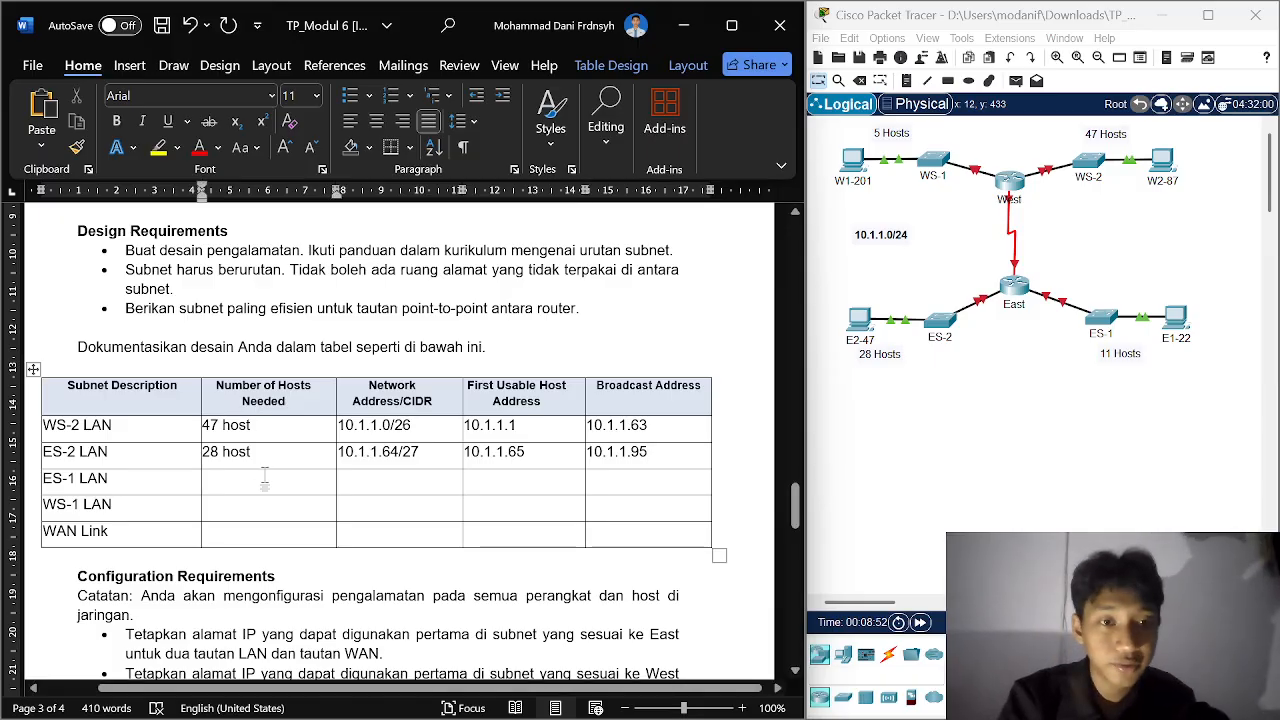
{"action": "type", "text": "11 host"}
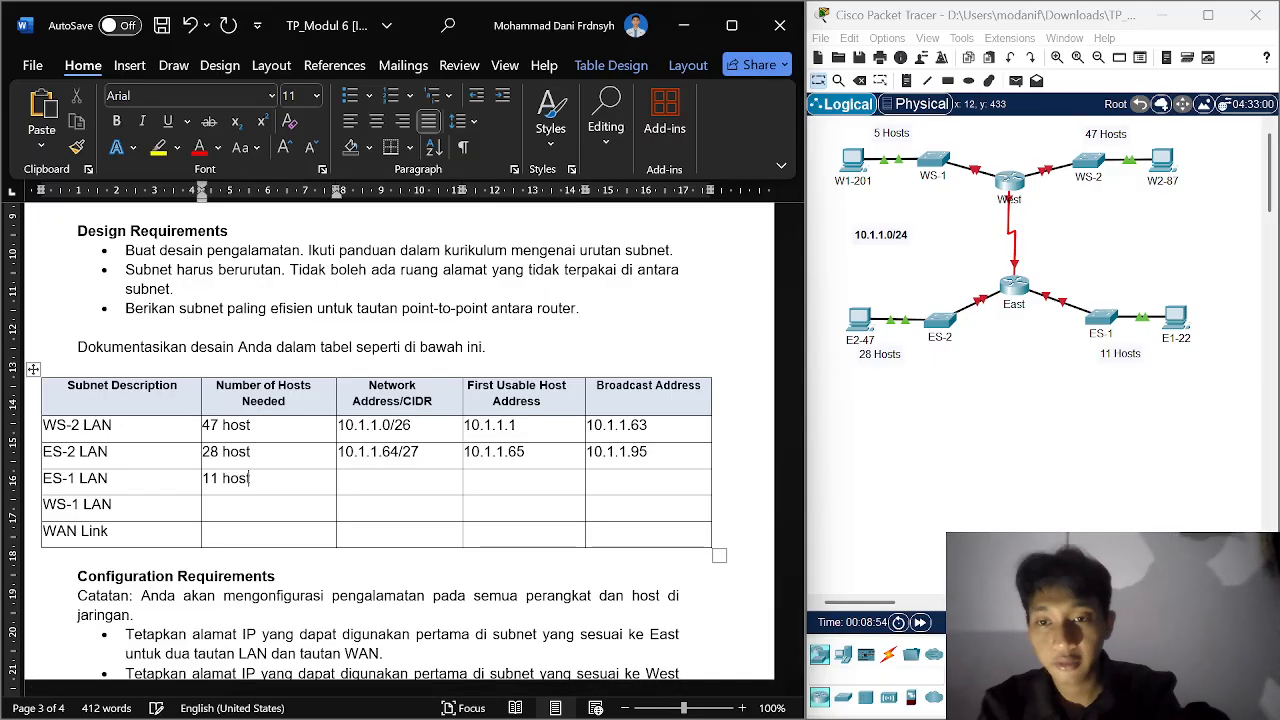
{"action": "left_click", "coordinate": [420, 479]}
{"action": "type", "text": "1"}
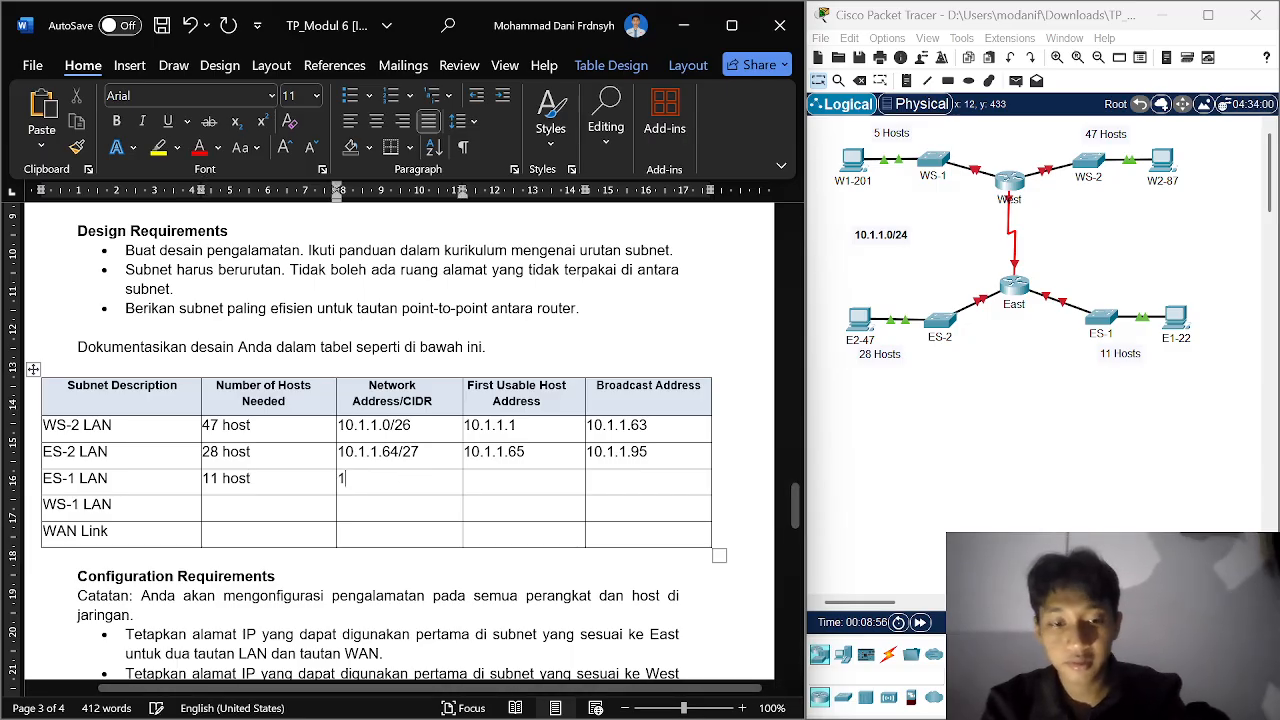
{"action": "type", "text": "01.1.1"}
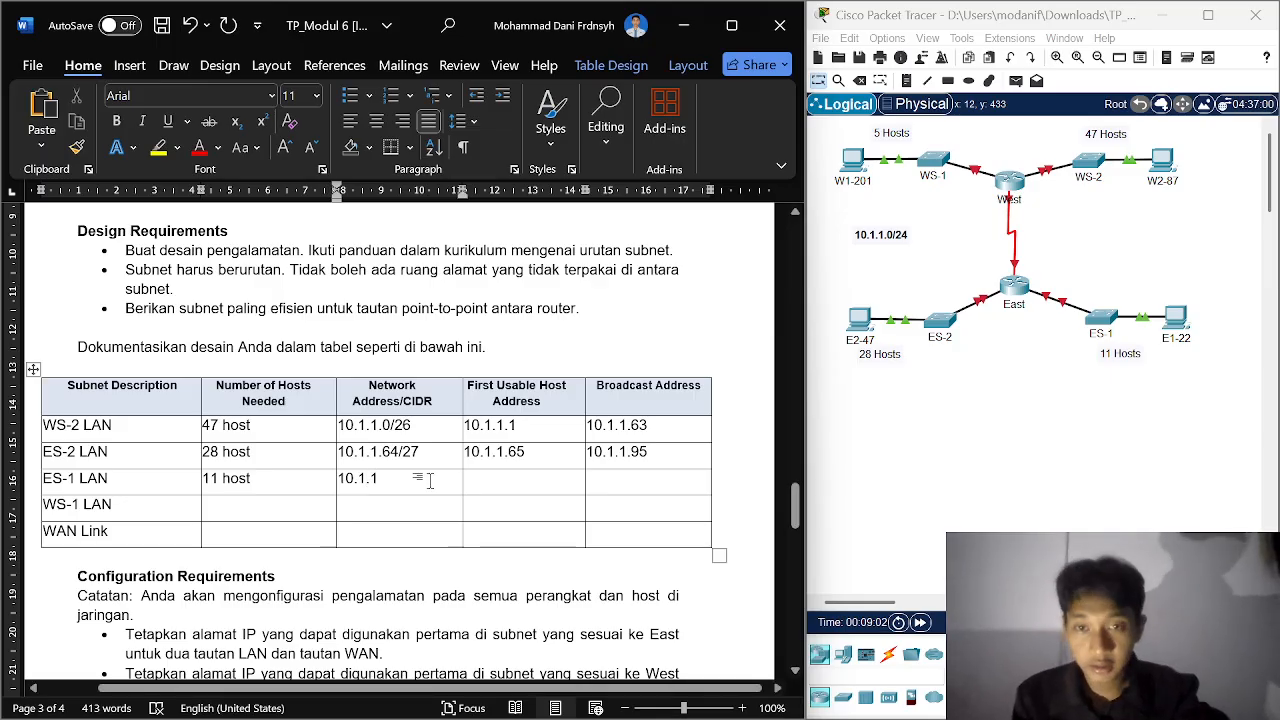
{"action": "type", "text": "."}
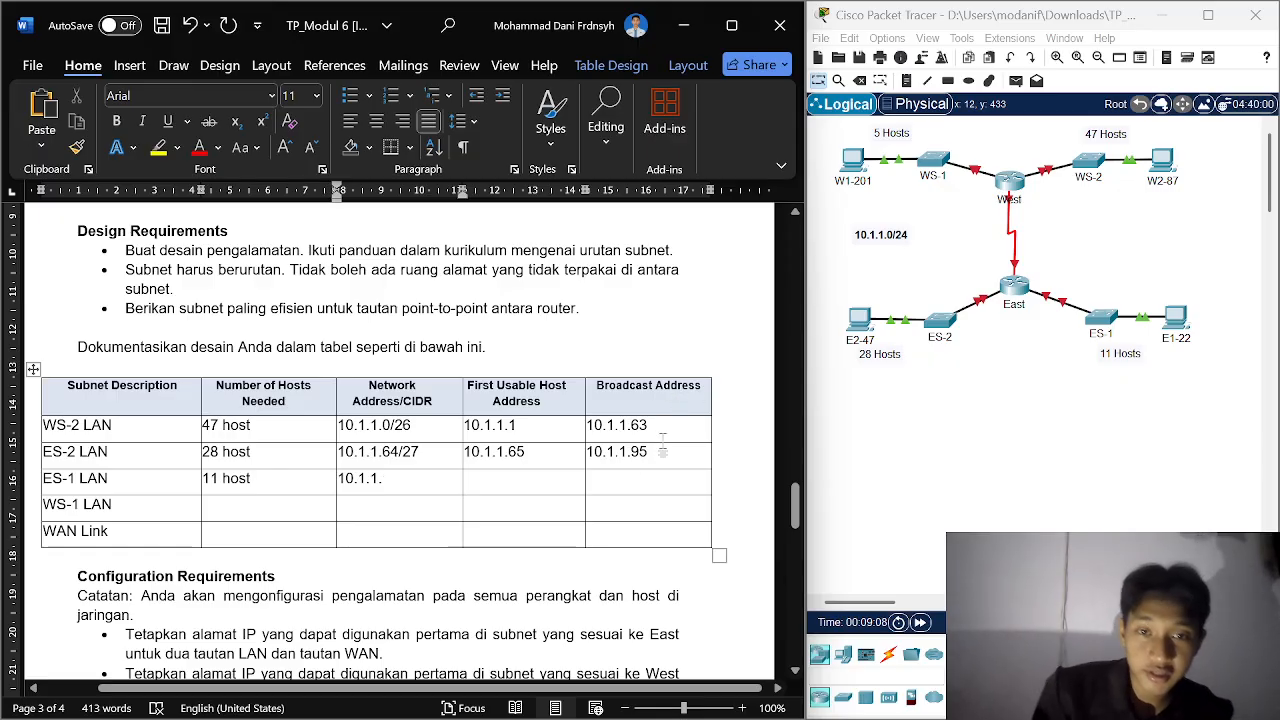
{"action": "type", "text": "96"}
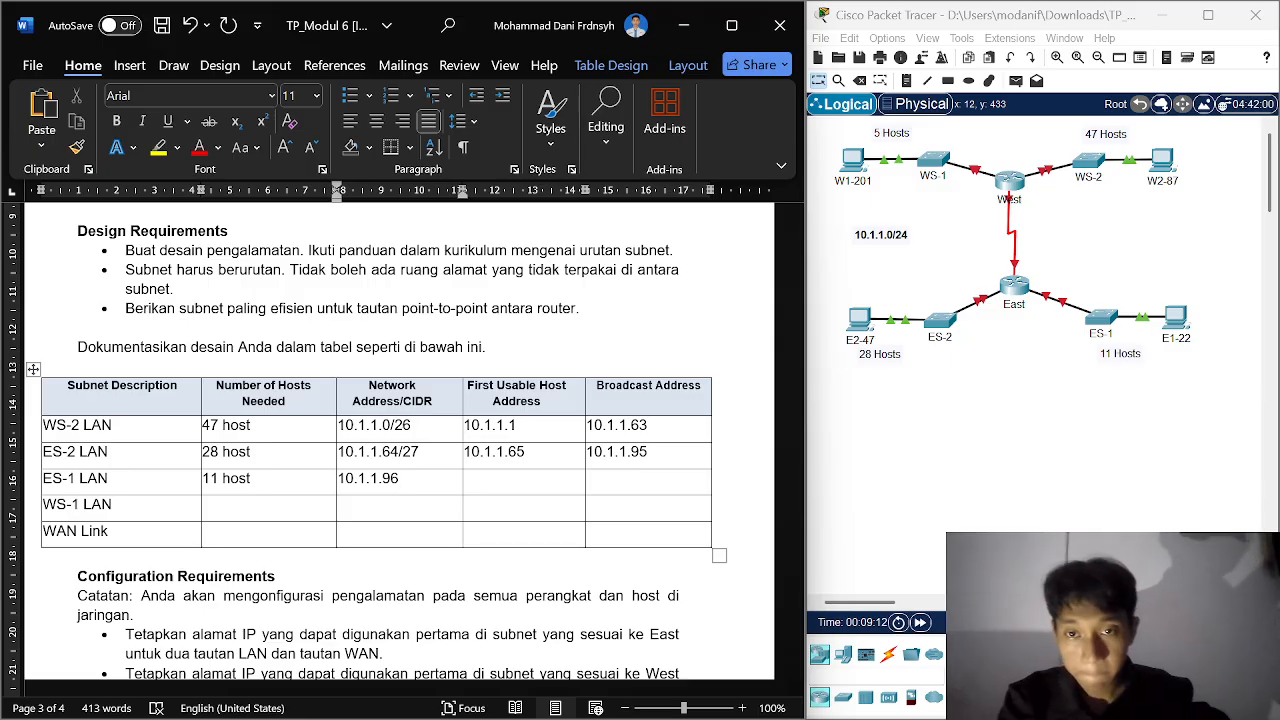
{"action": "type", "text": "/"}
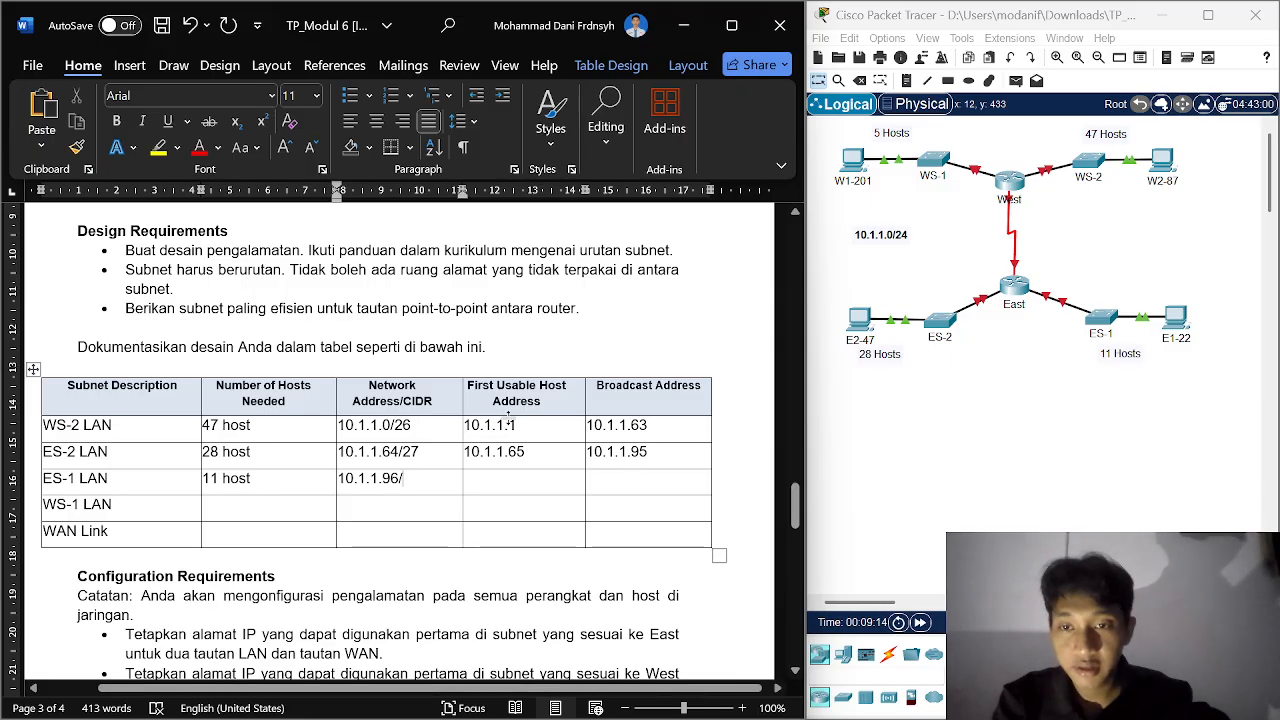
{"action": "mouse_move", "coordinate": [724, 706]}
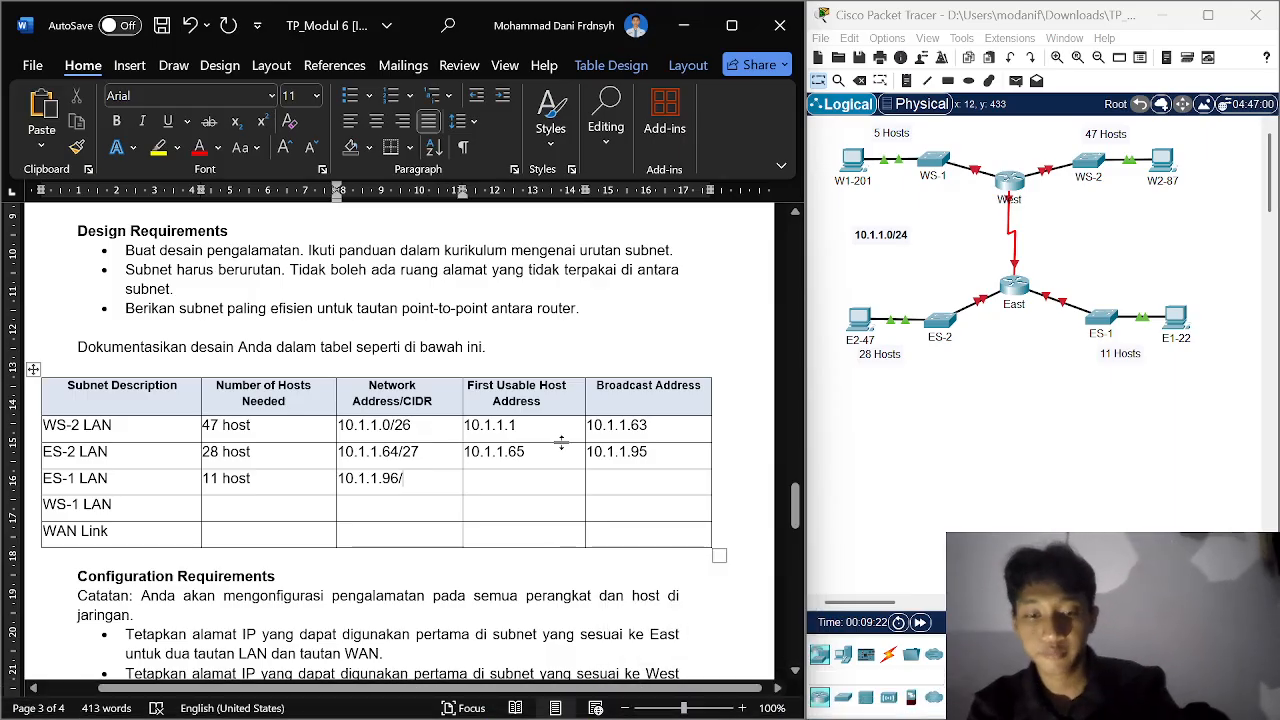
{"action": "type", "text": "28"}
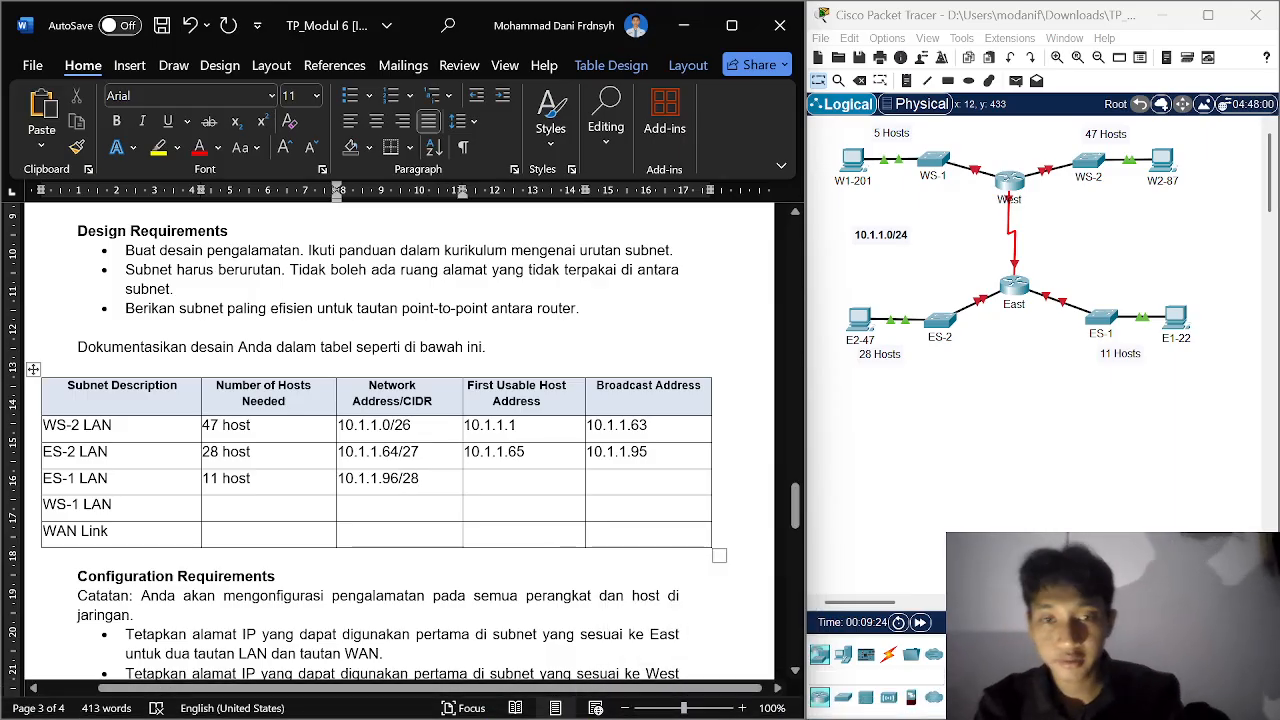
Step: Enter 10.1.1.97 as the first usable host address for ES-1 LAN
{"action": "left_click", "coordinate": [544, 485]}
{"action": "type", "text": "10"}
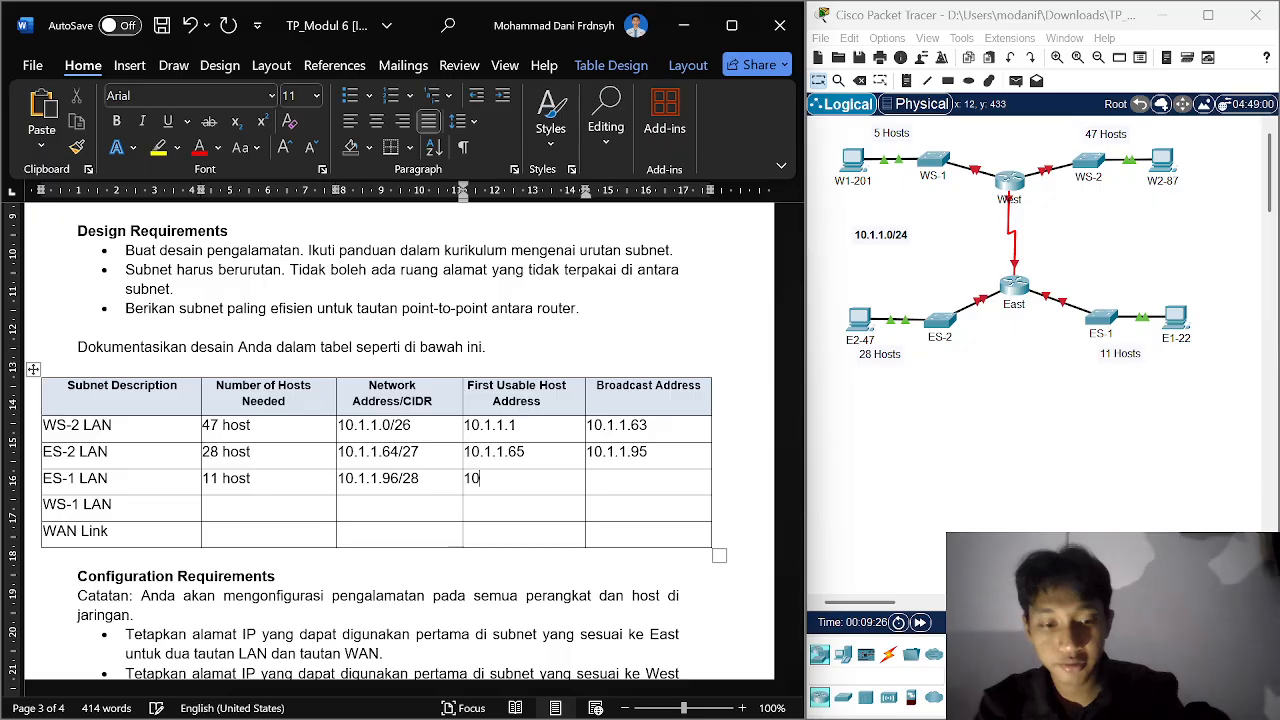
{"action": "type", "text": ".1.1.9"}
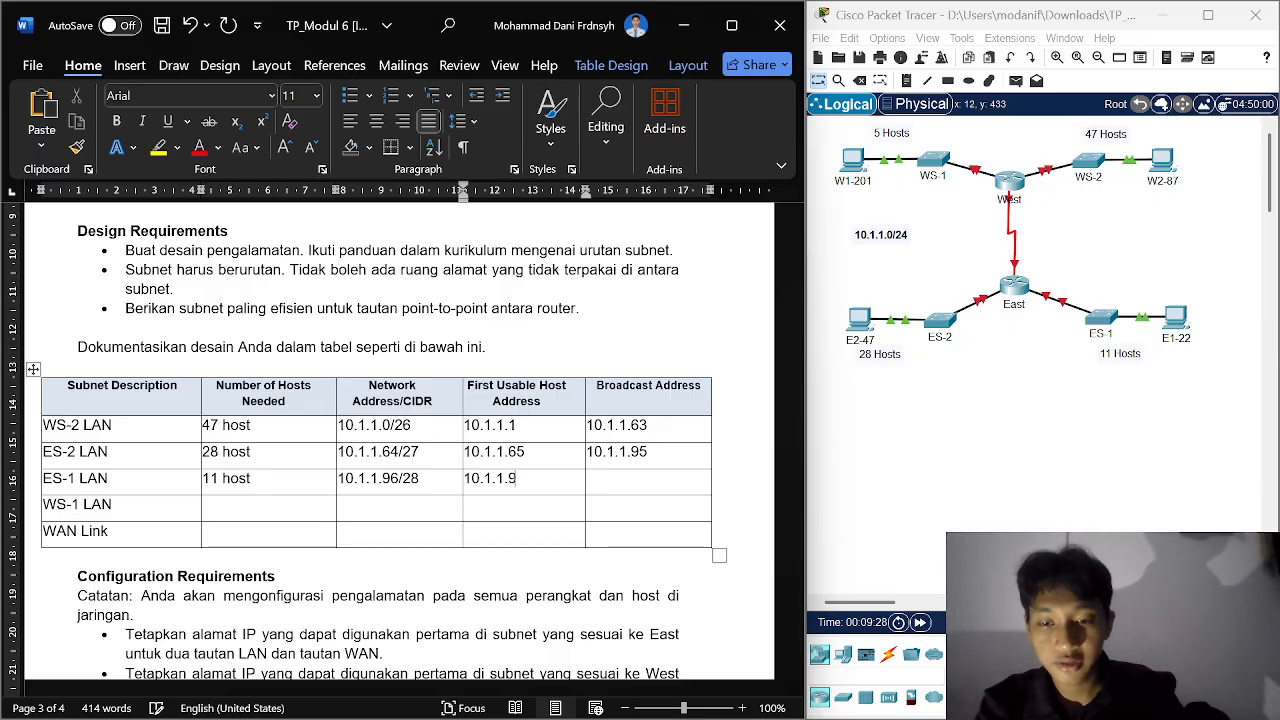
{"action": "type", "text": "7"}
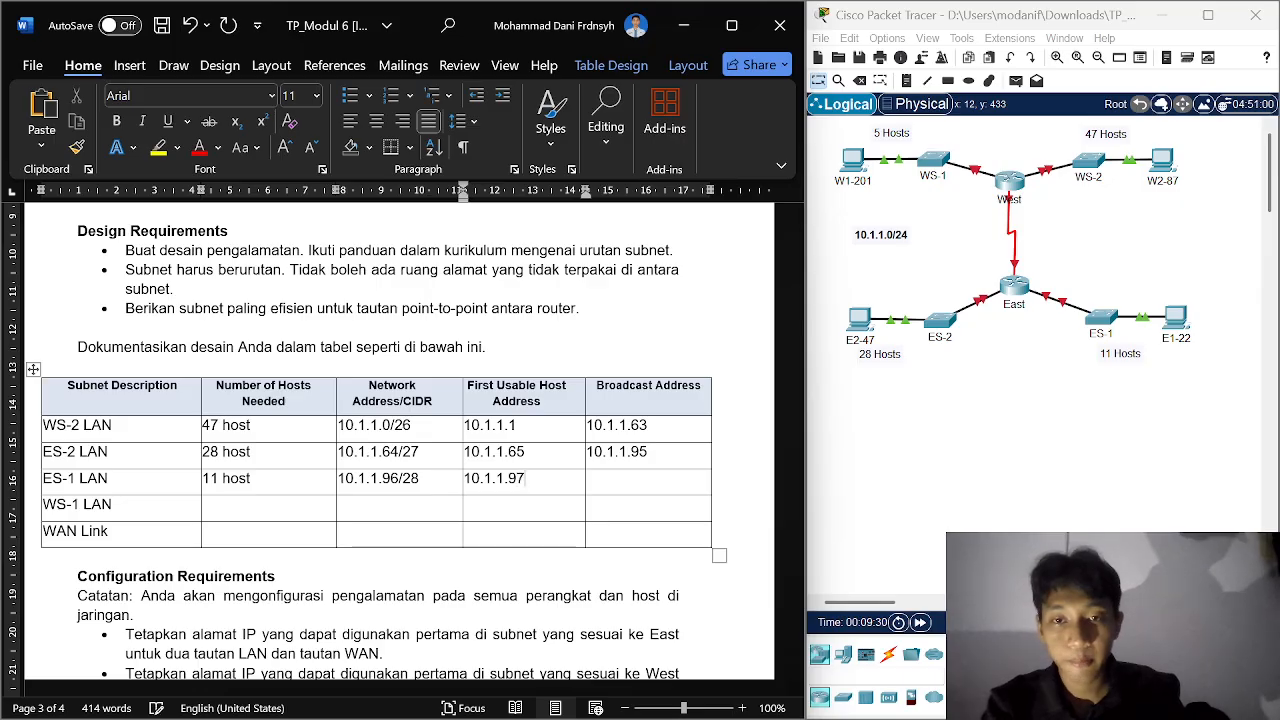
Step: Fill in the ES-1 LAN broadcast address as 101.1.111, checking the block size in the Excel subnet mask table
{"action": "key", "text": "Tab"}
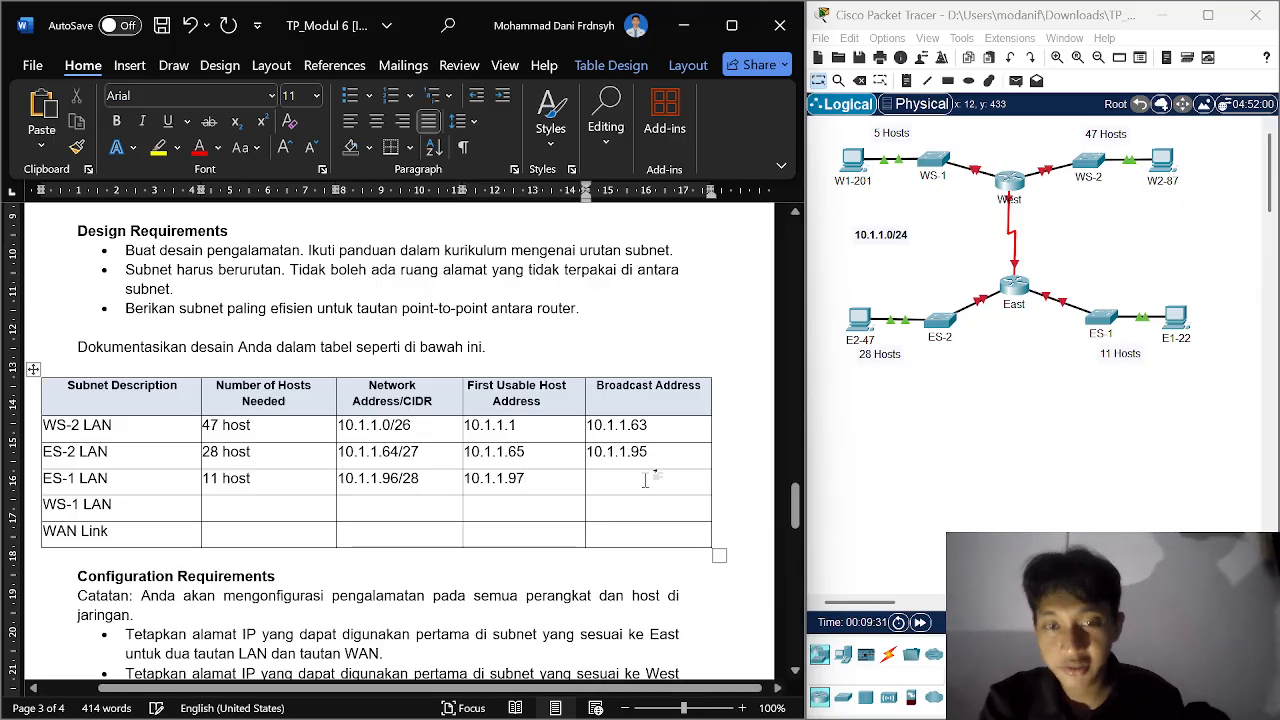
{"action": "type", "text": "101.1."}
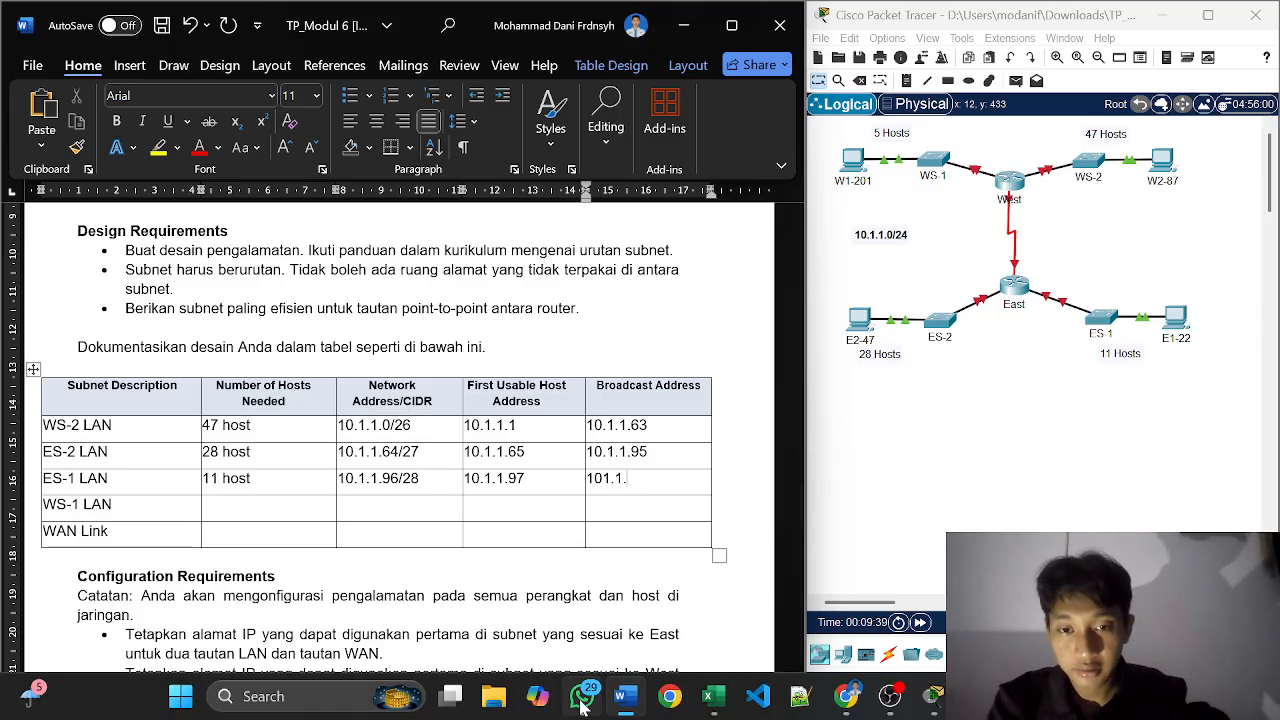
{"action": "left_click", "coordinate": [714, 700]}
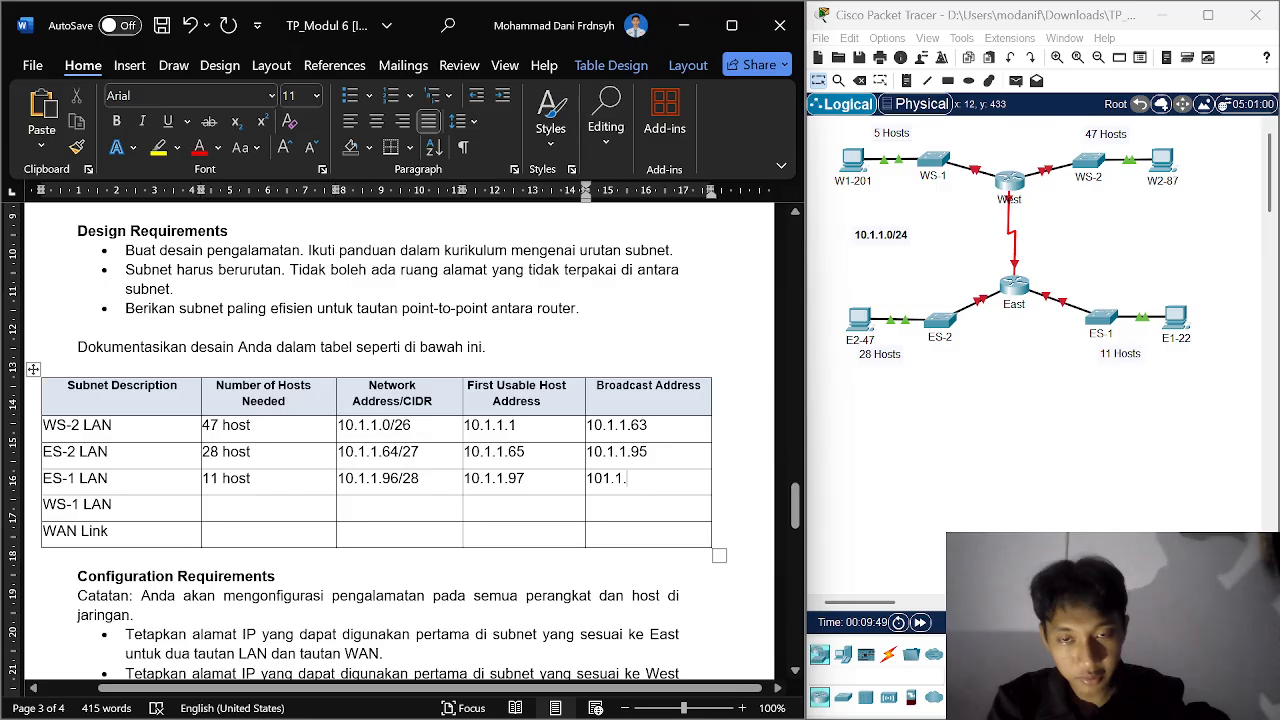
{"action": "type", "text": "111"}
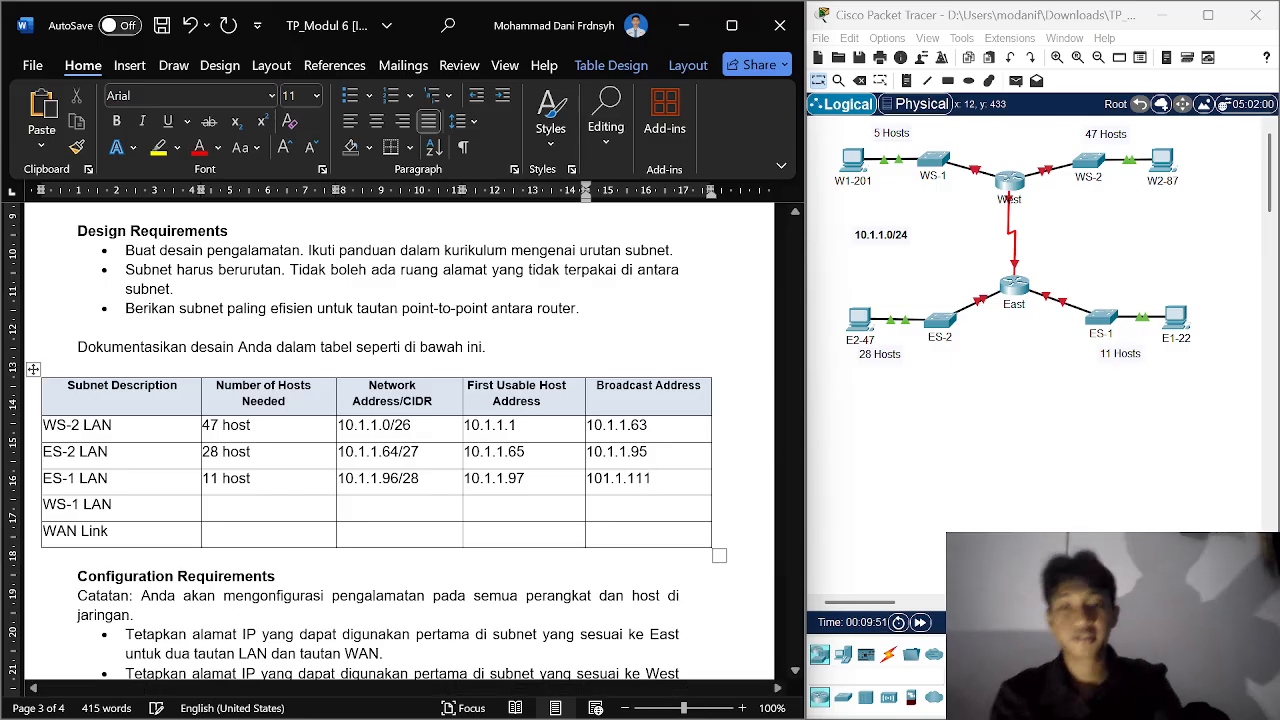
Step: Enter "5 host" as the hosts needed for WS-1 LAN and begin its network address with 10.1.1.112/
{"action": "left_click", "coordinate": [272, 506]}
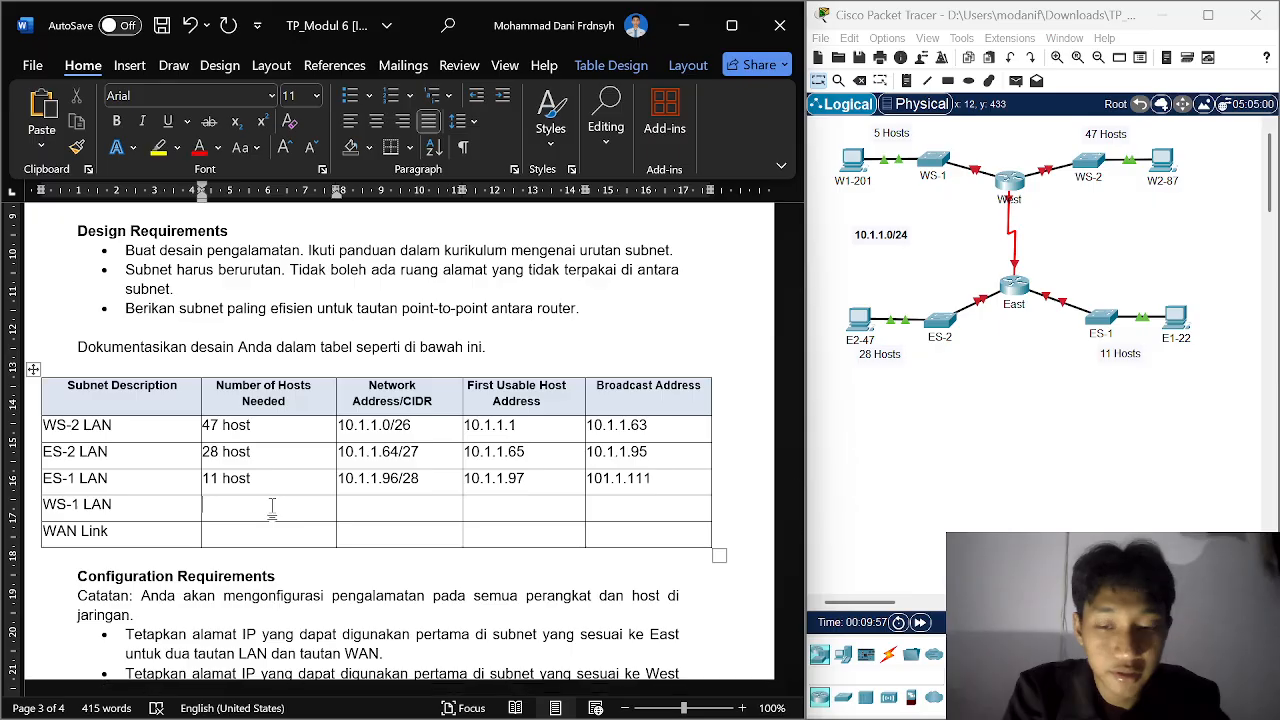
{"action": "type", "text": "5 host"}
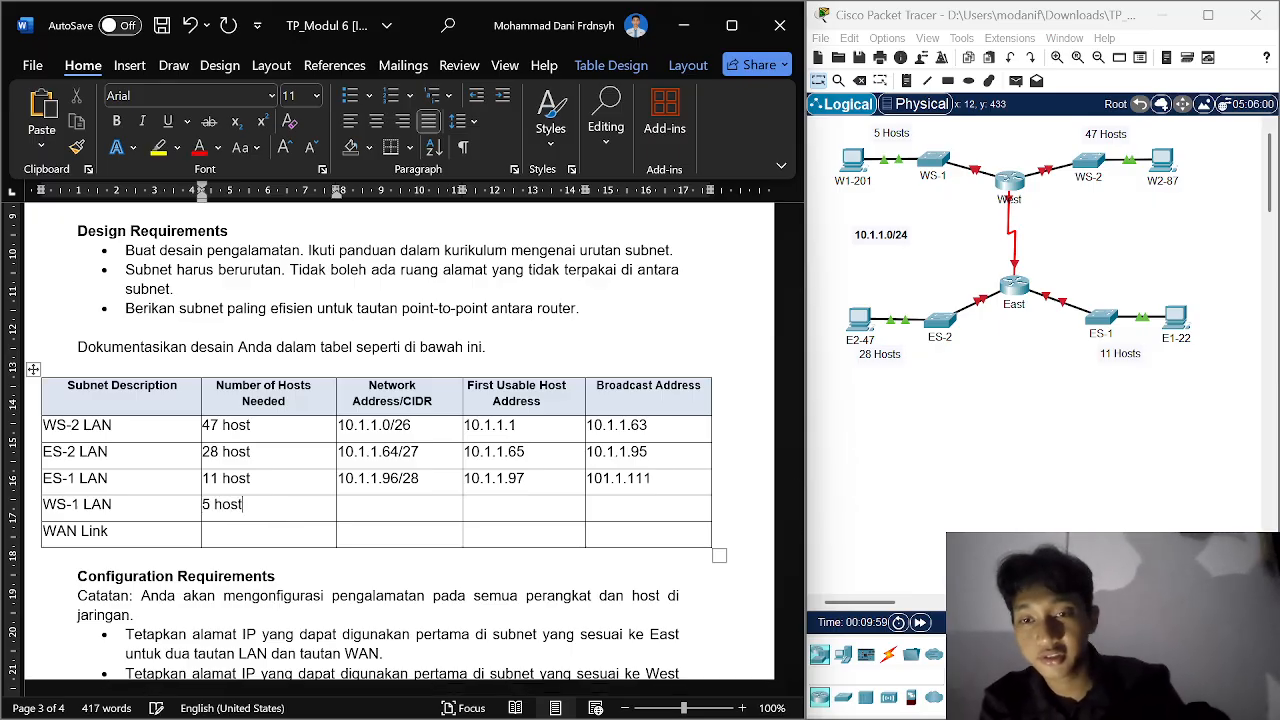
{"action": "left_click", "coordinate": [429, 510]}
{"action": "type", "text": "10"}
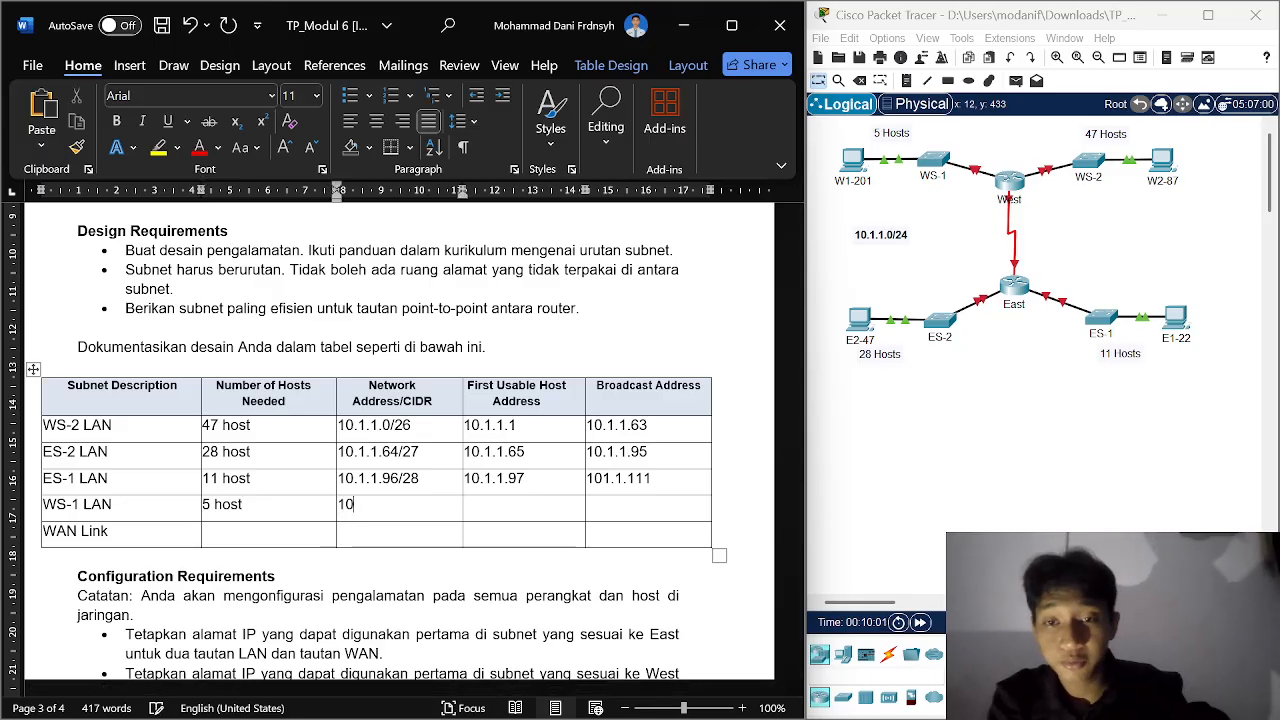
{"action": "type", "text": ".1.1."}
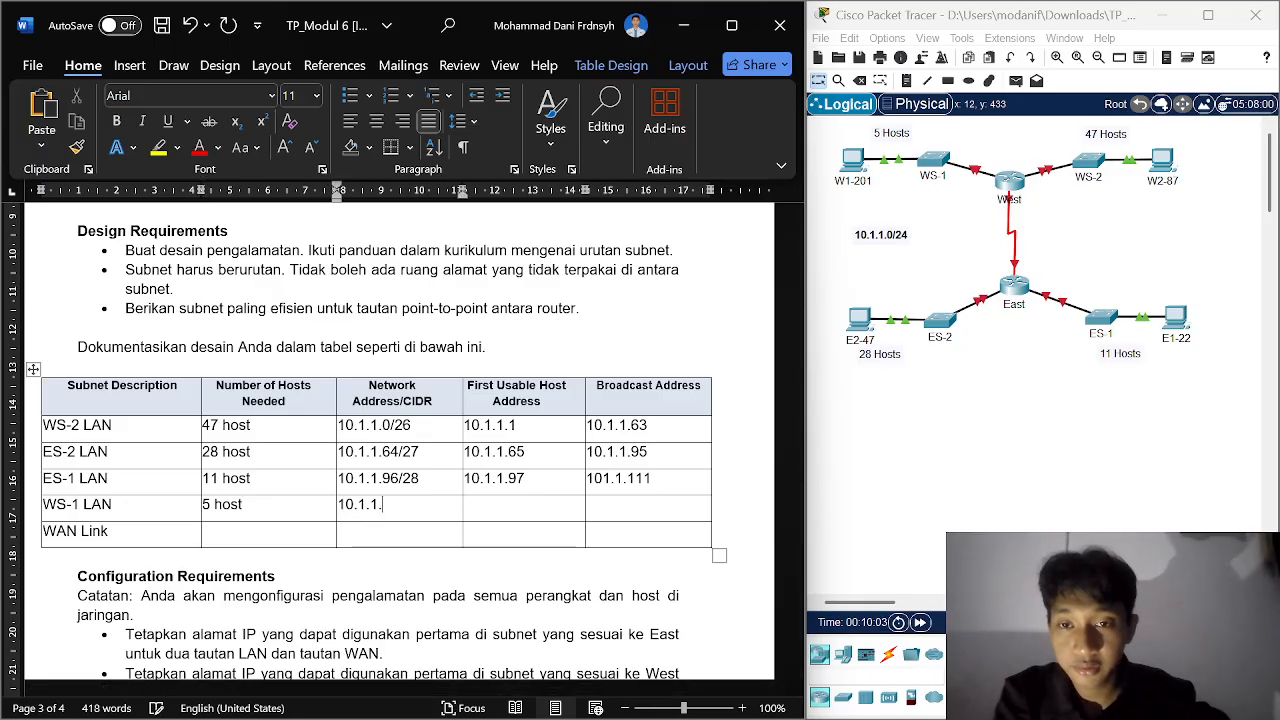
{"action": "type", "text": "112/"}
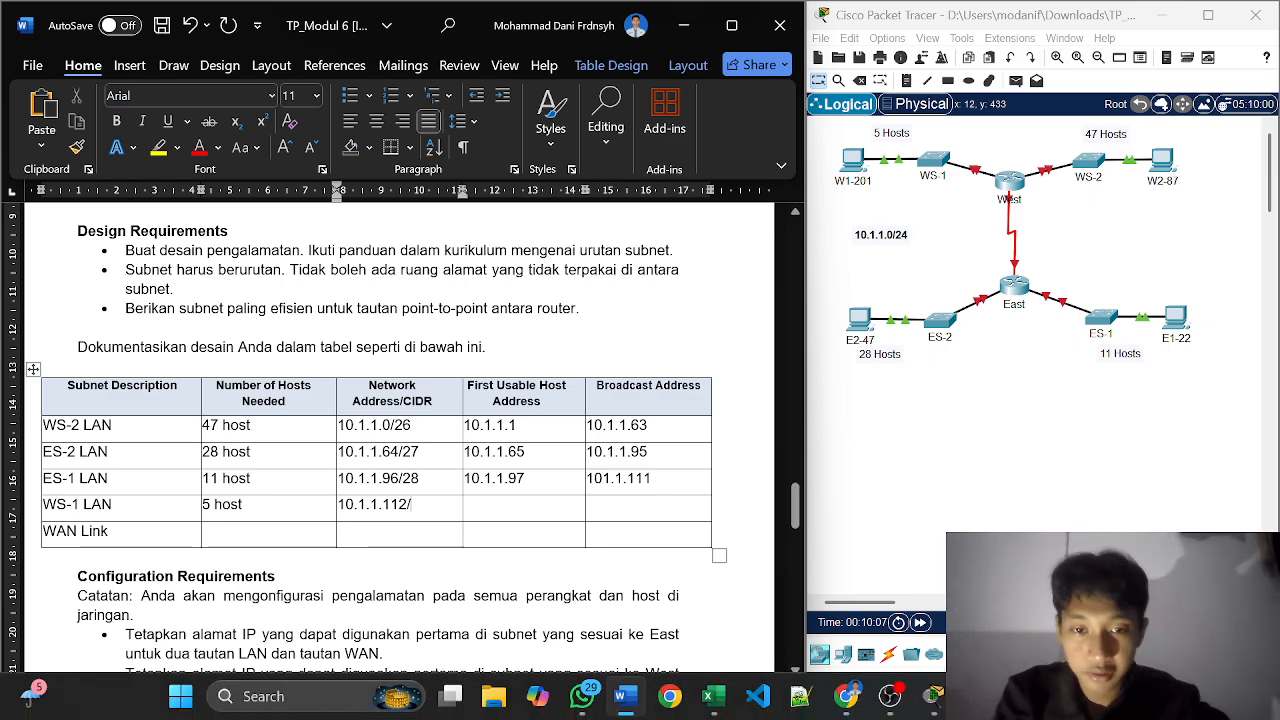
Step: Look up the prefix for 5 hosts in the Excel subnet mask table and complete the WS-1 LAN network address in Word with /29
{"action": "mouse_move", "coordinate": [713, 696]}
{"action": "left_click", "coordinate": [660, 625]}
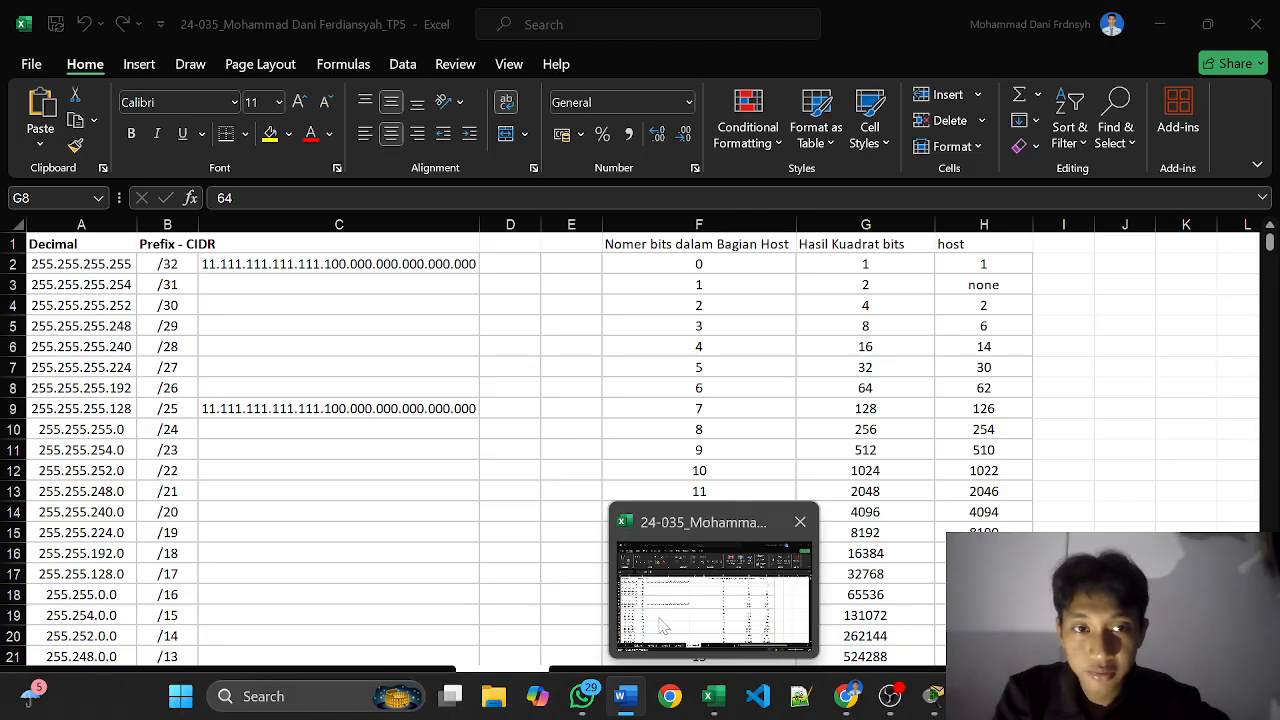
{"action": "left_click", "coordinate": [660, 625]}
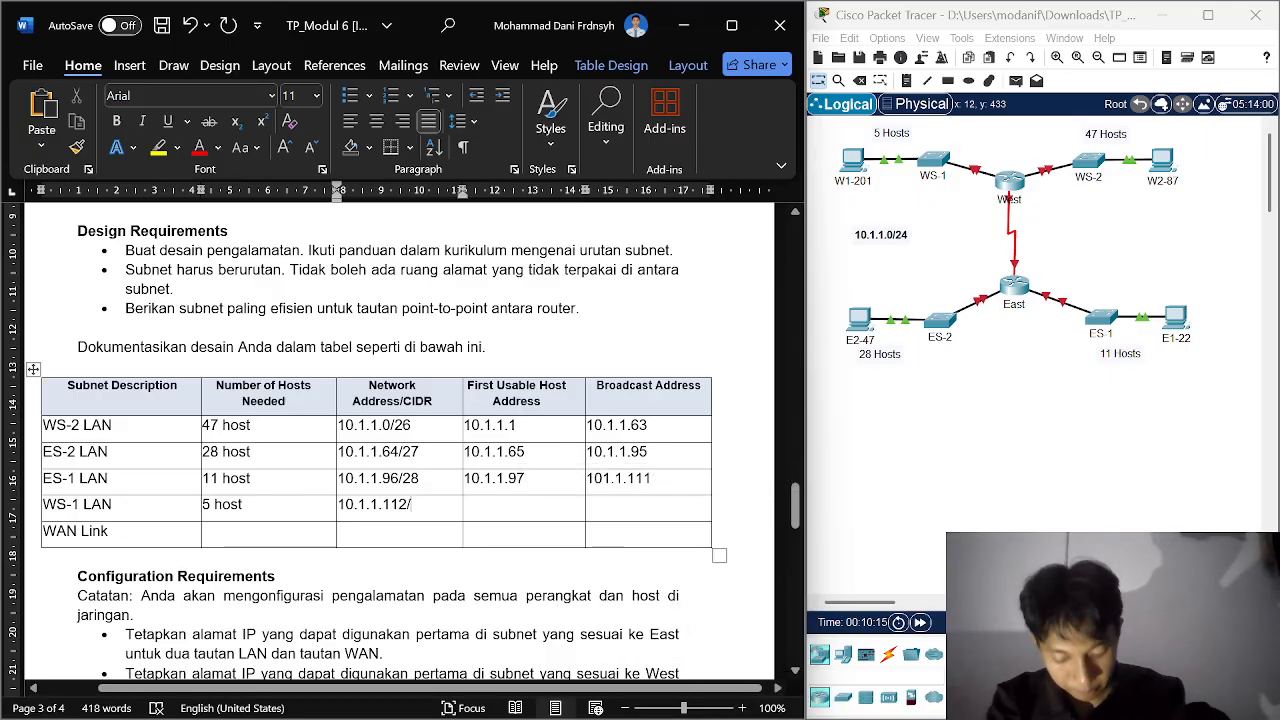
{"action": "type", "text": "29"}
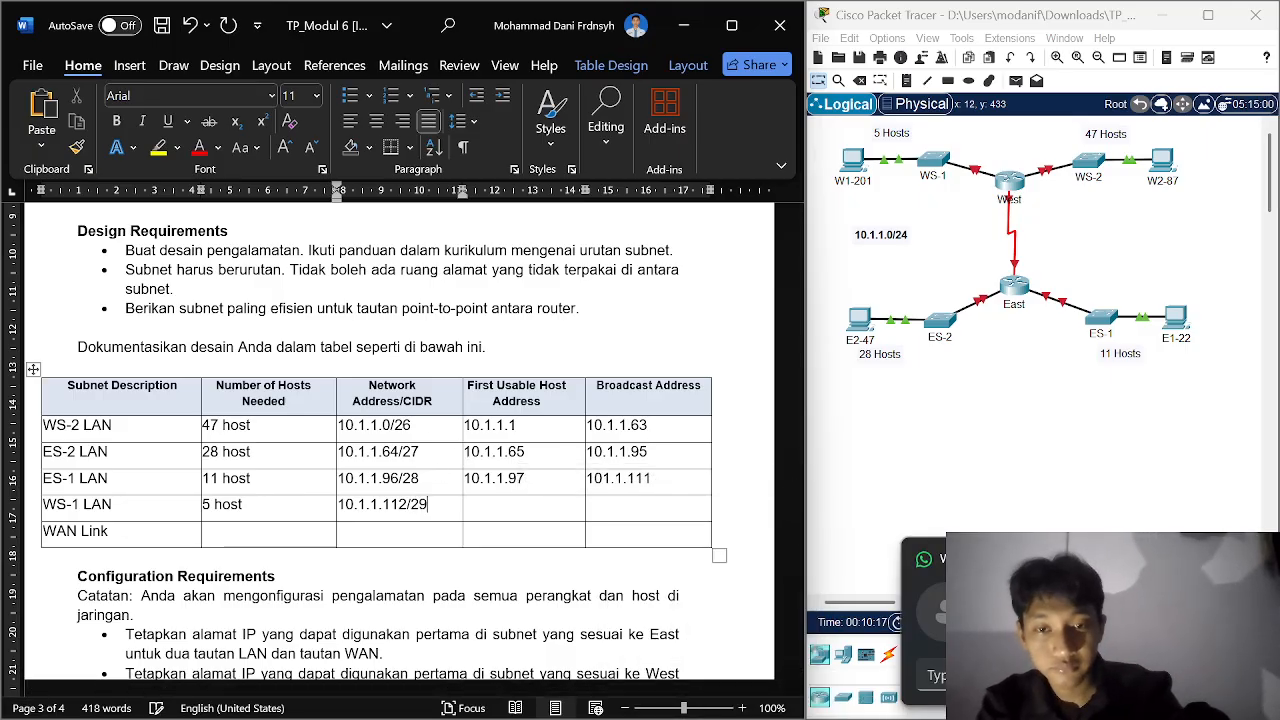
Step: Enter 10.1.1.113 as the first usable host address for WS-1 LAN
{"action": "left_click", "coordinate": [521, 504]}
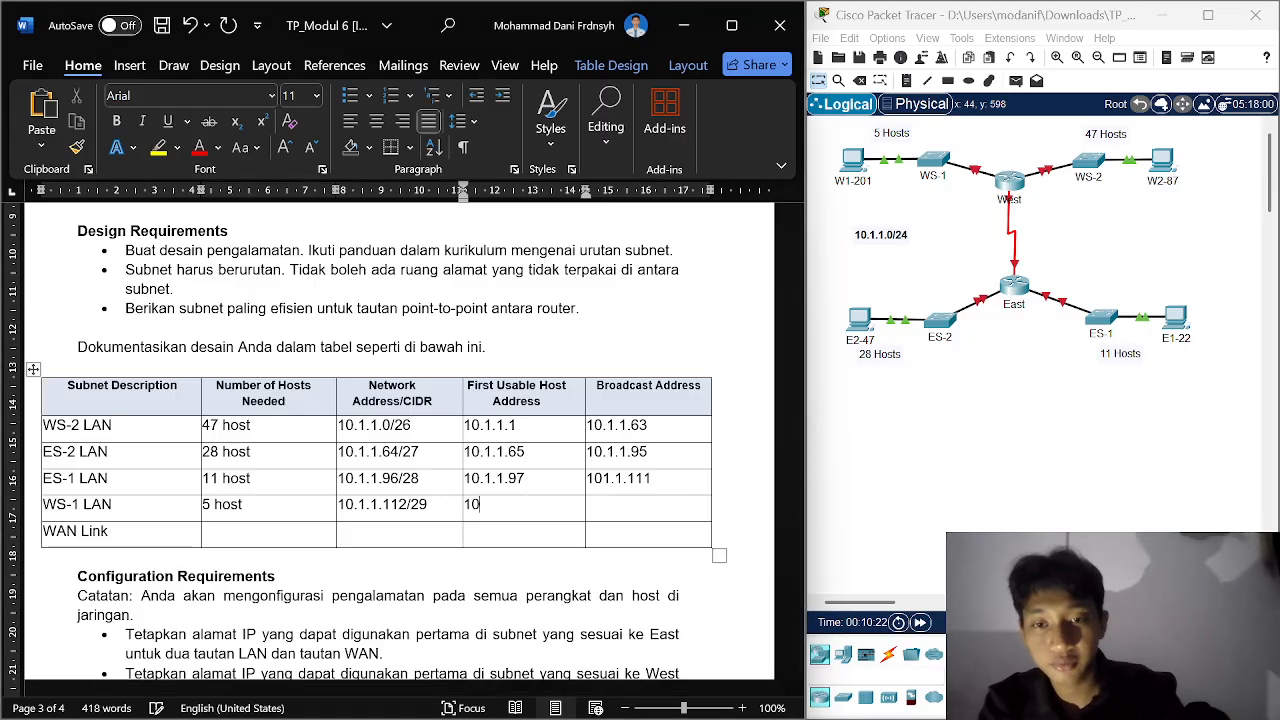
{"action": "type", "text": "10.1."}
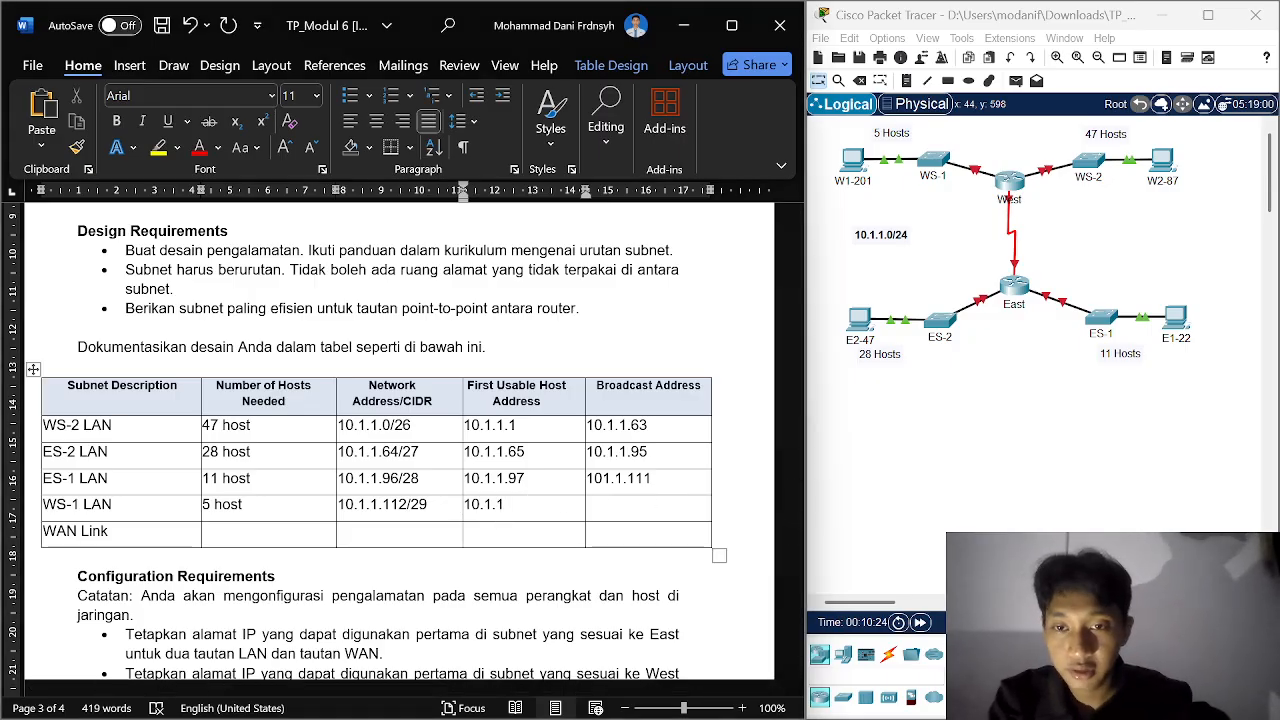
{"action": "type", "text": "1."}
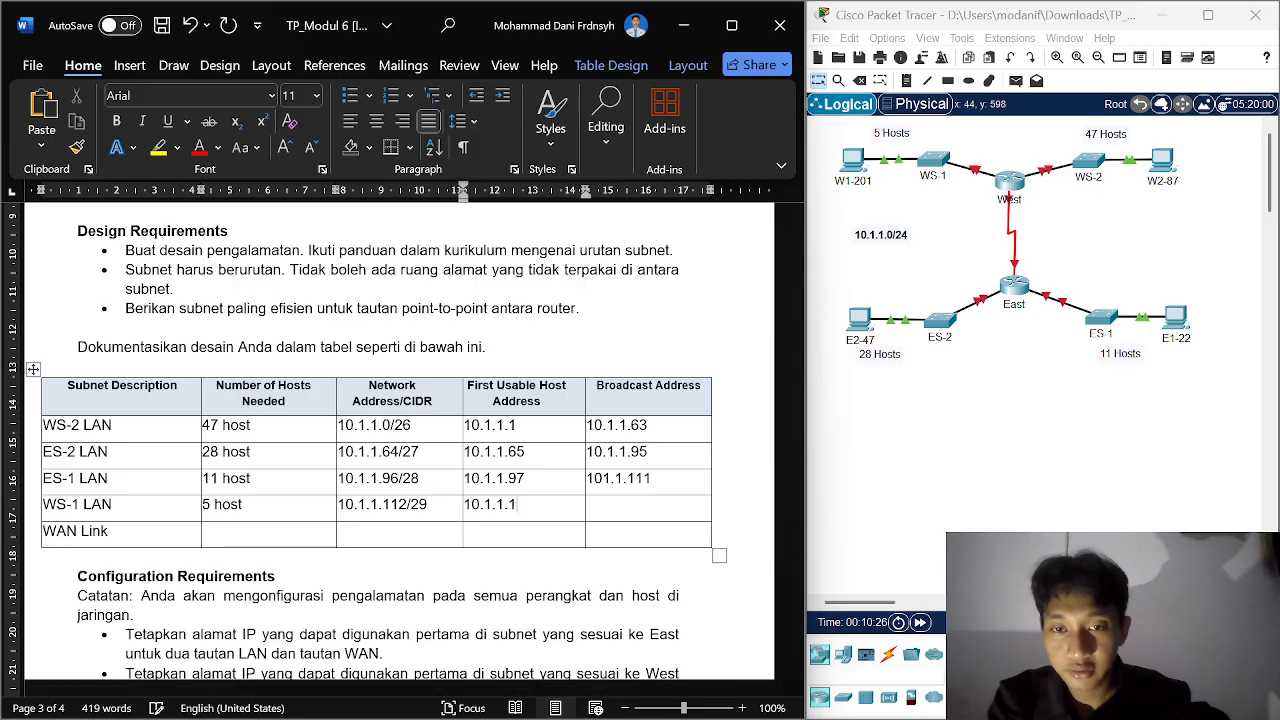
{"action": "type", "text": "113"}
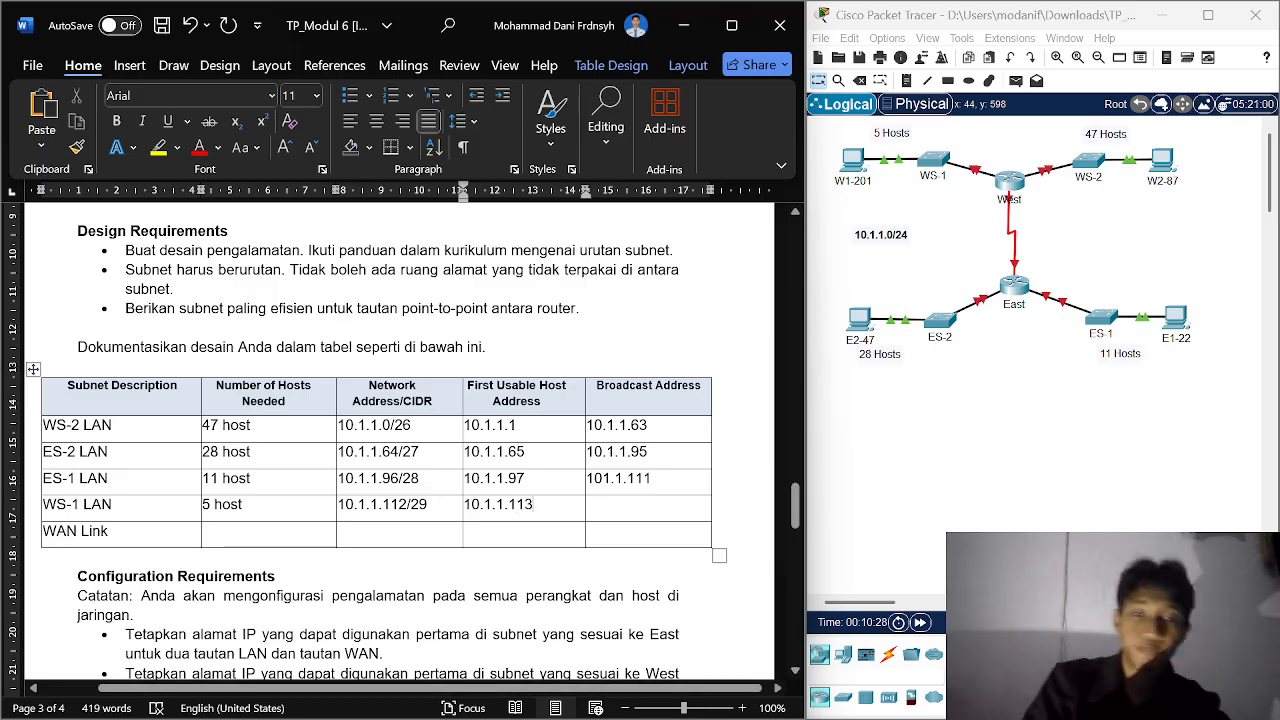
Step: Consult the block sizes in the Excel subnet mask table for the WS-1 LAN broadcast address, and return to the Word document
{"action": "left_click", "coordinate": [657, 510]}
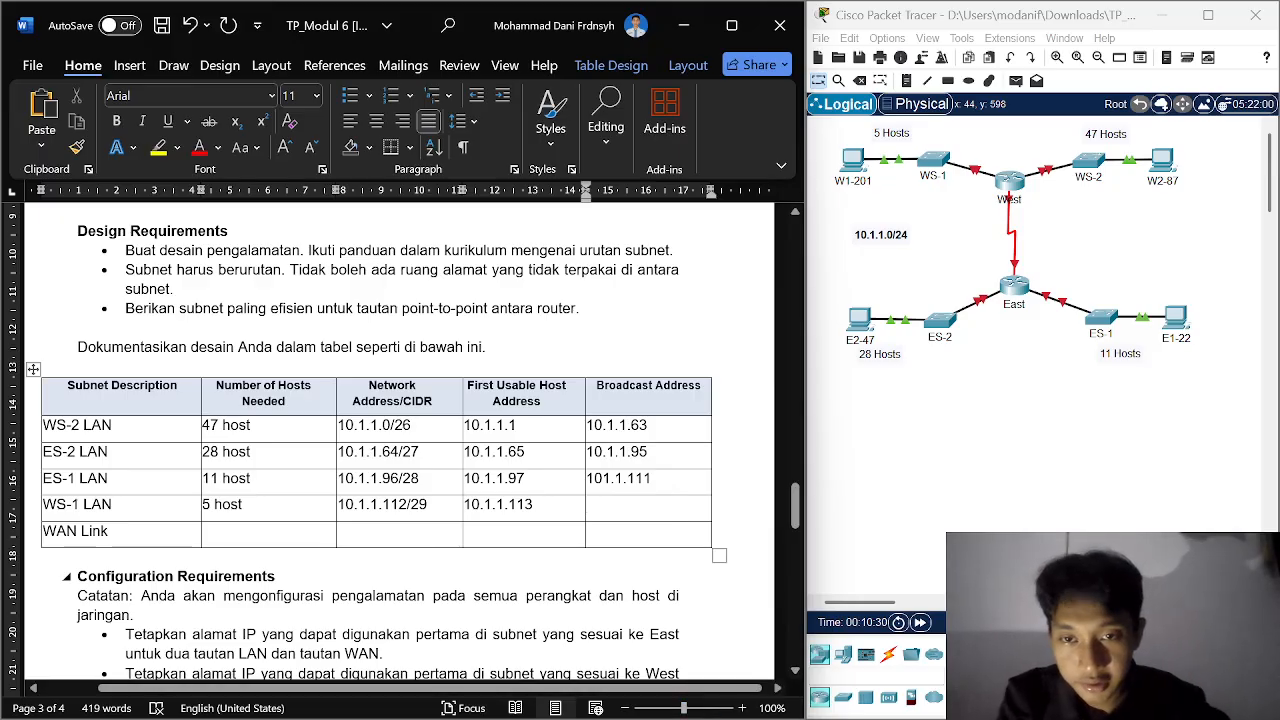
{"action": "mouse_move", "coordinate": [712, 696]}
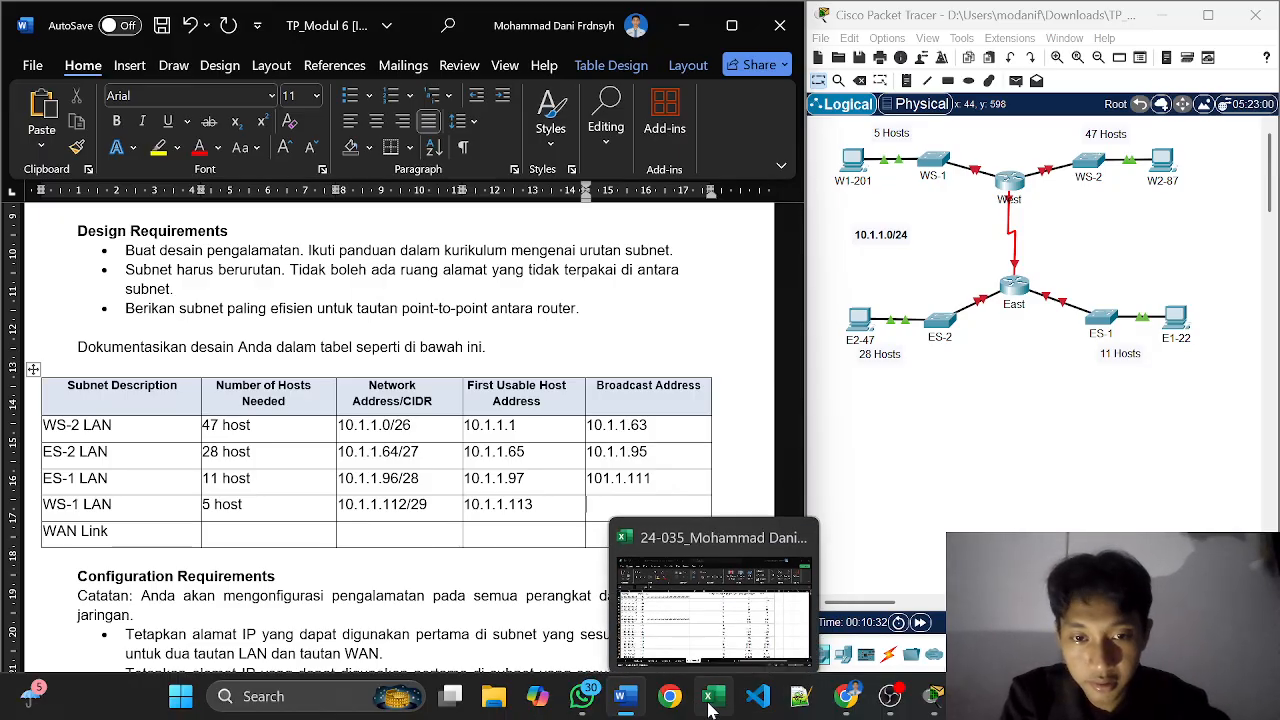
{"action": "left_click", "coordinate": [717, 620]}
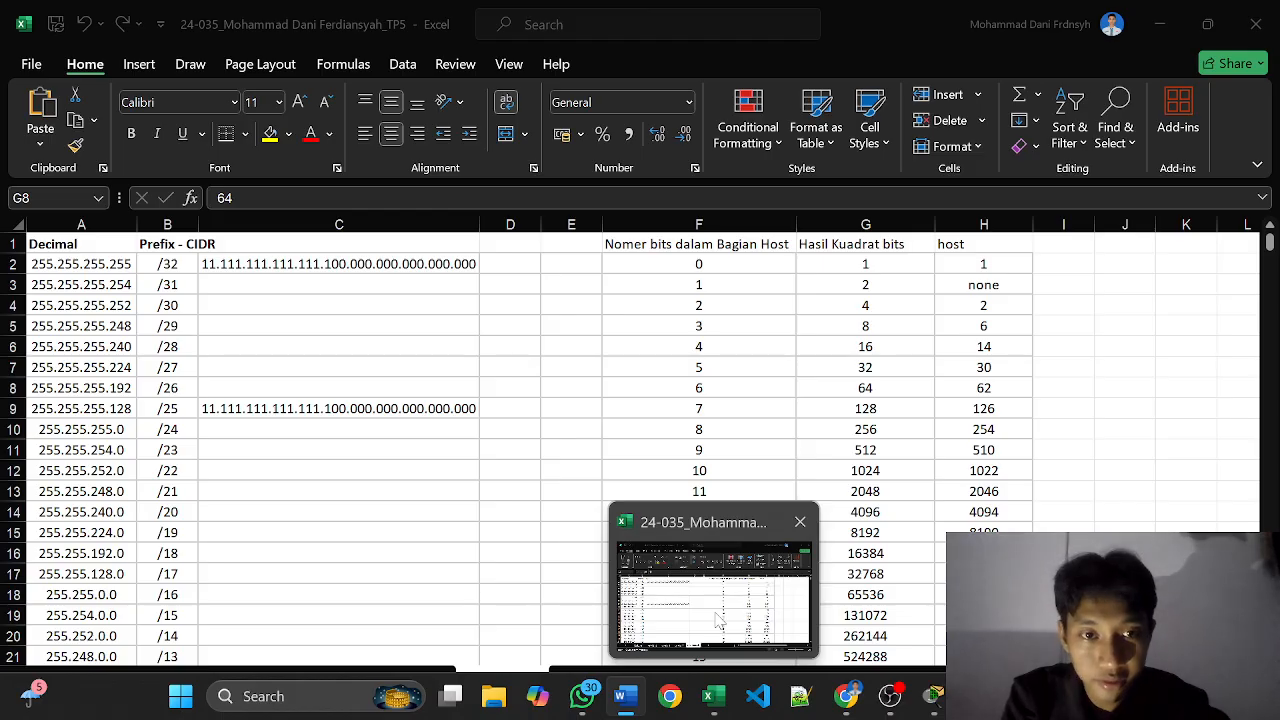
{"action": "left_click", "coordinate": [686, 602]}
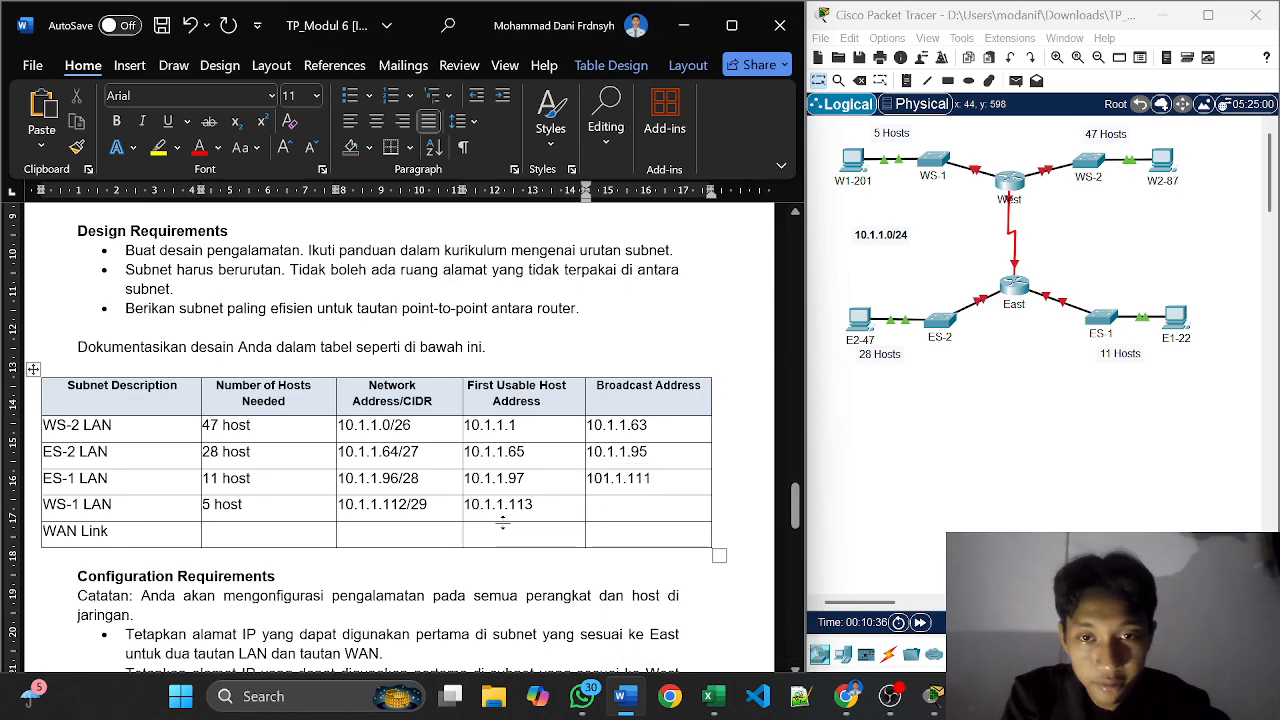
Step: Enter 10.1.1.119 as the WS-1 LAN broadcast address and correct the ES-1 LAN broadcast address to 10.1.1.111
{"action": "type", "text": "10.1"}
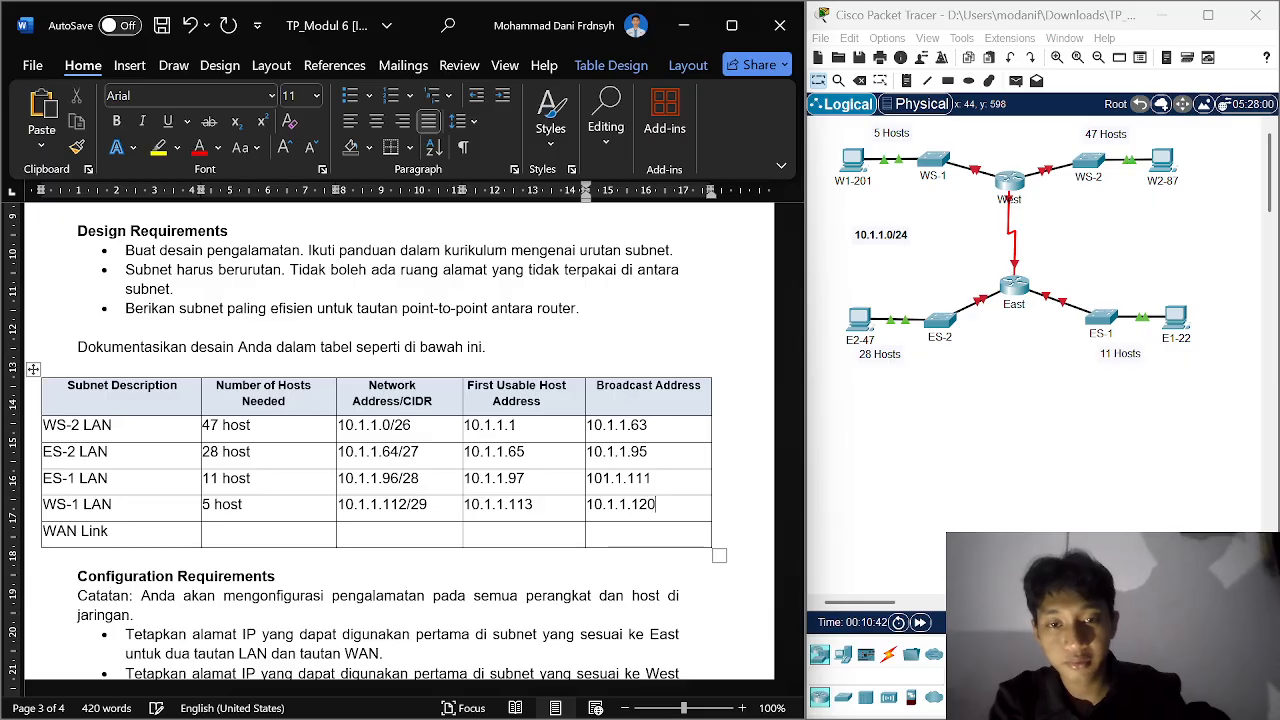
{"action": "type", "text": ".1.119"}
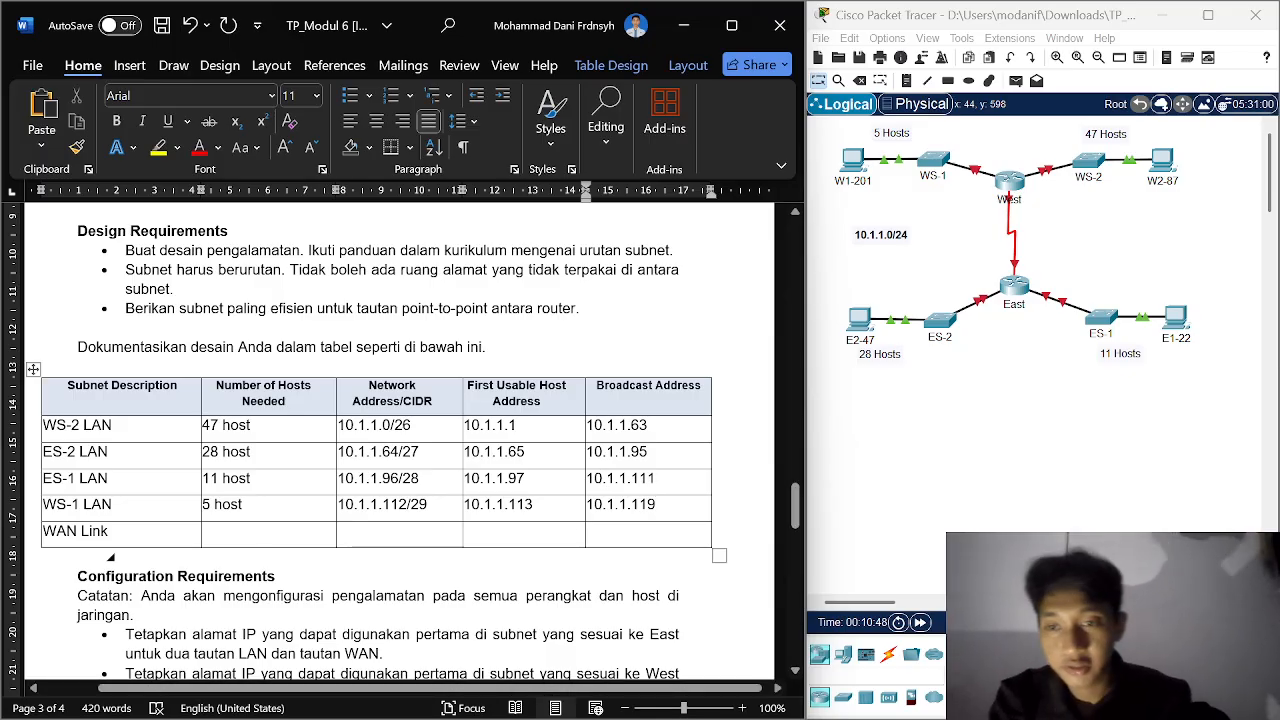
Step: Enter "2 host" as the hosts needed for the WAN Link and begin its network address with 10.1.1.120/
{"action": "left_click", "coordinate": [320, 534]}
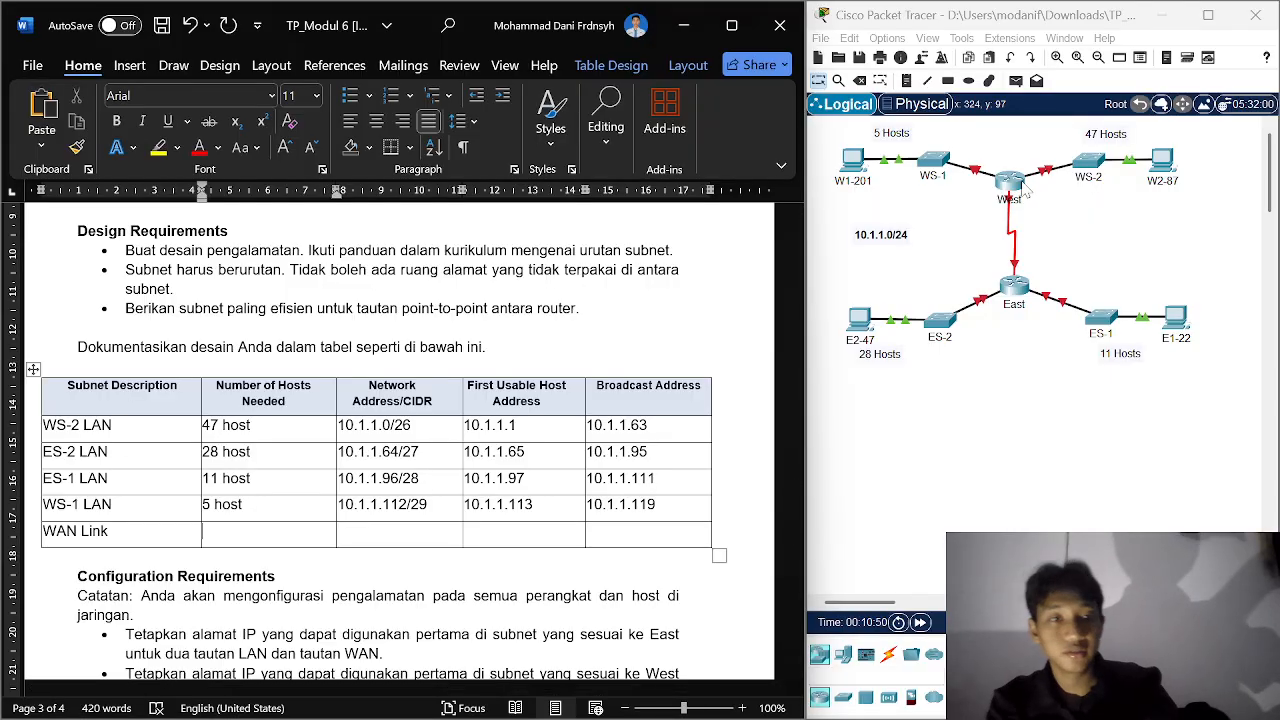
{"action": "type", "text": "2 host"}
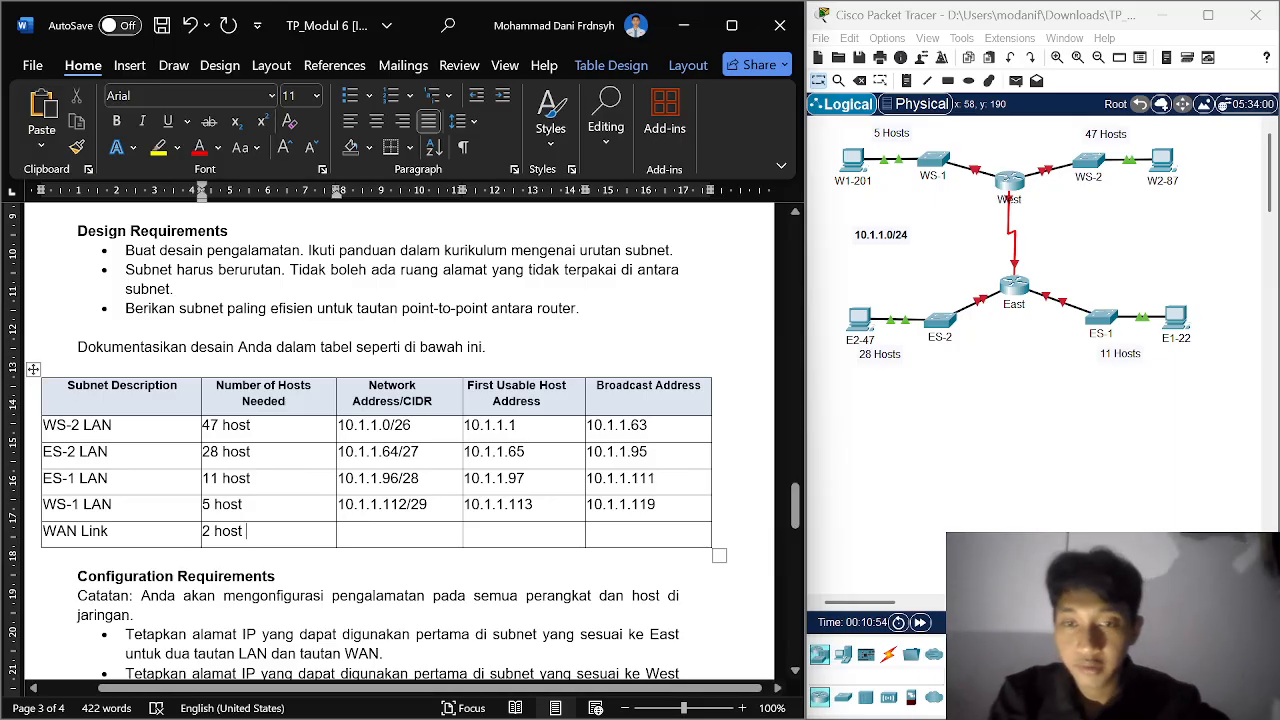
{"action": "left_click", "coordinate": [422, 528]}
{"action": "type", "text": "10"}
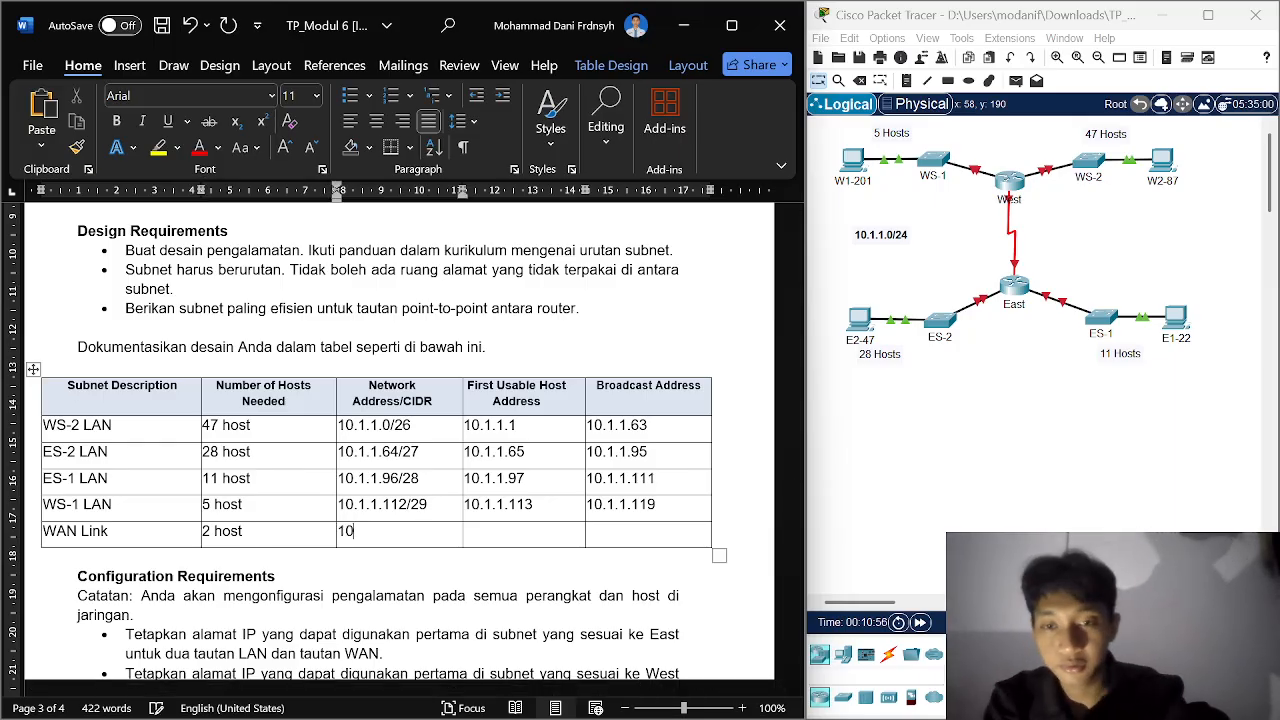
{"action": "type", "text": ".1"}
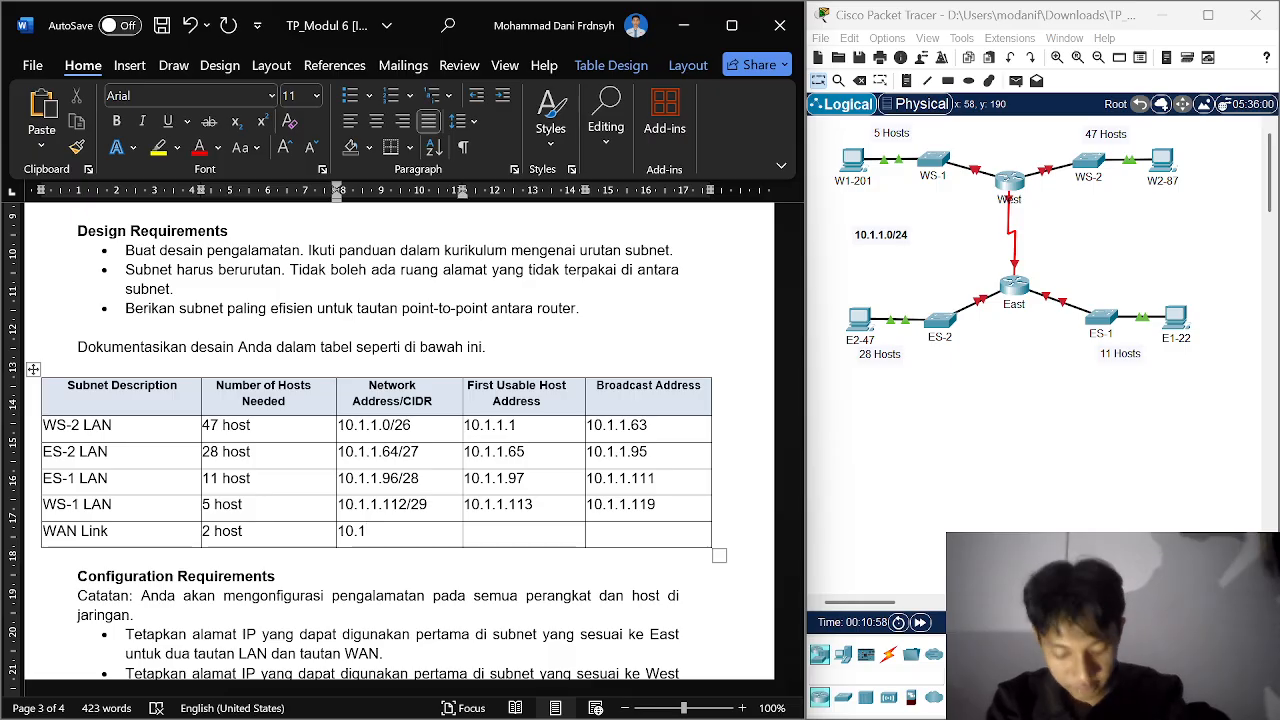
{"action": "type", "text": ".1."}
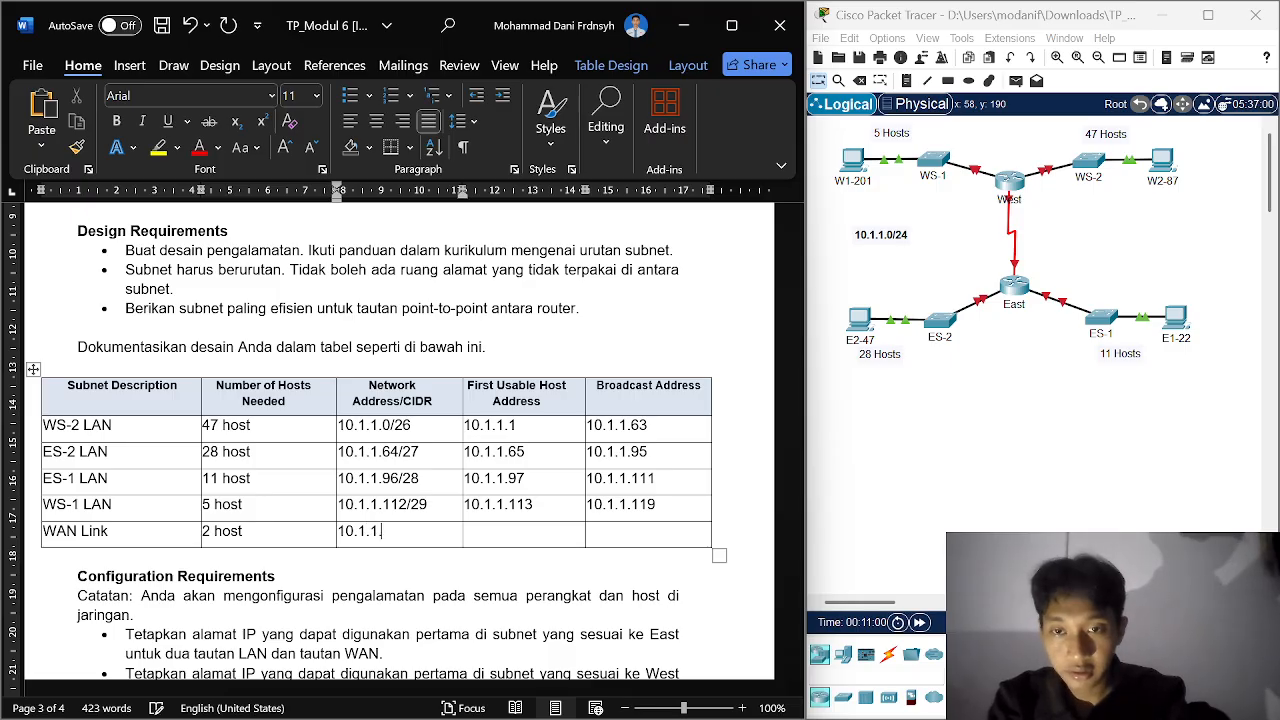
{"action": "type", "text": "120/"}
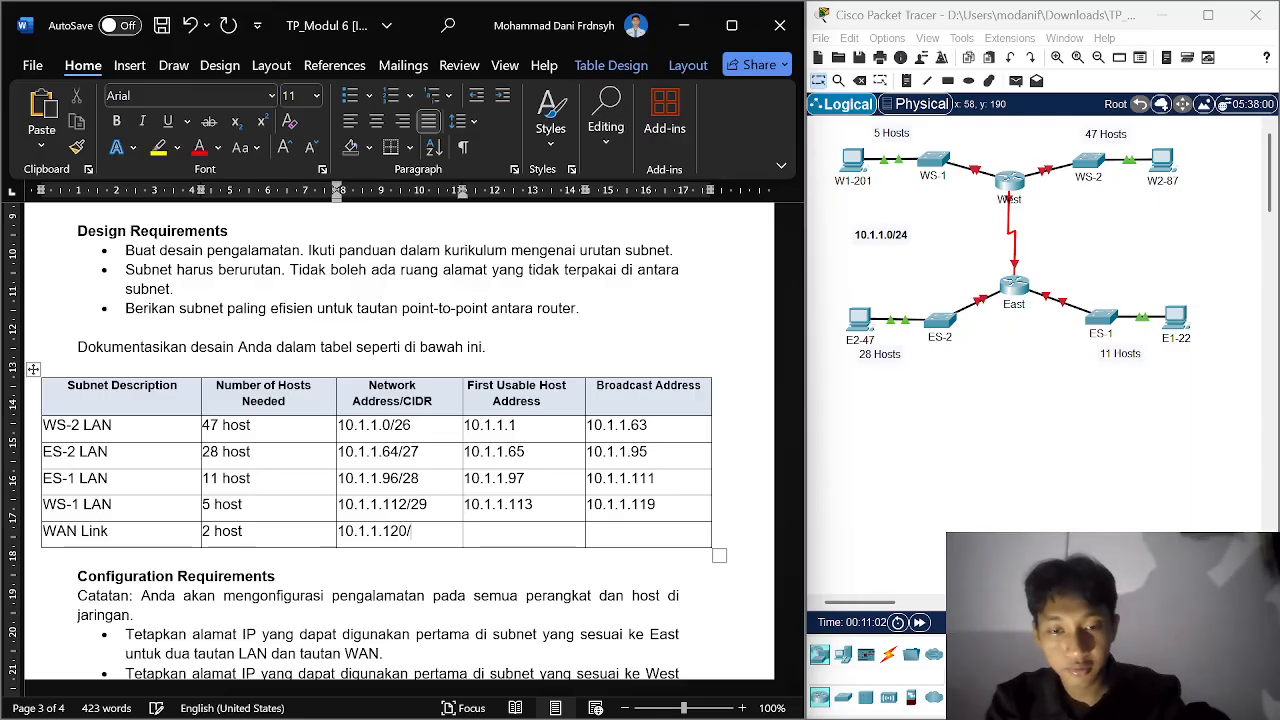
Step: Check the prefix for 2 hosts in the Excel subnet mask table and complete the WAN Link network address with /30
{"action": "mouse_move", "coordinate": [745, 692]}
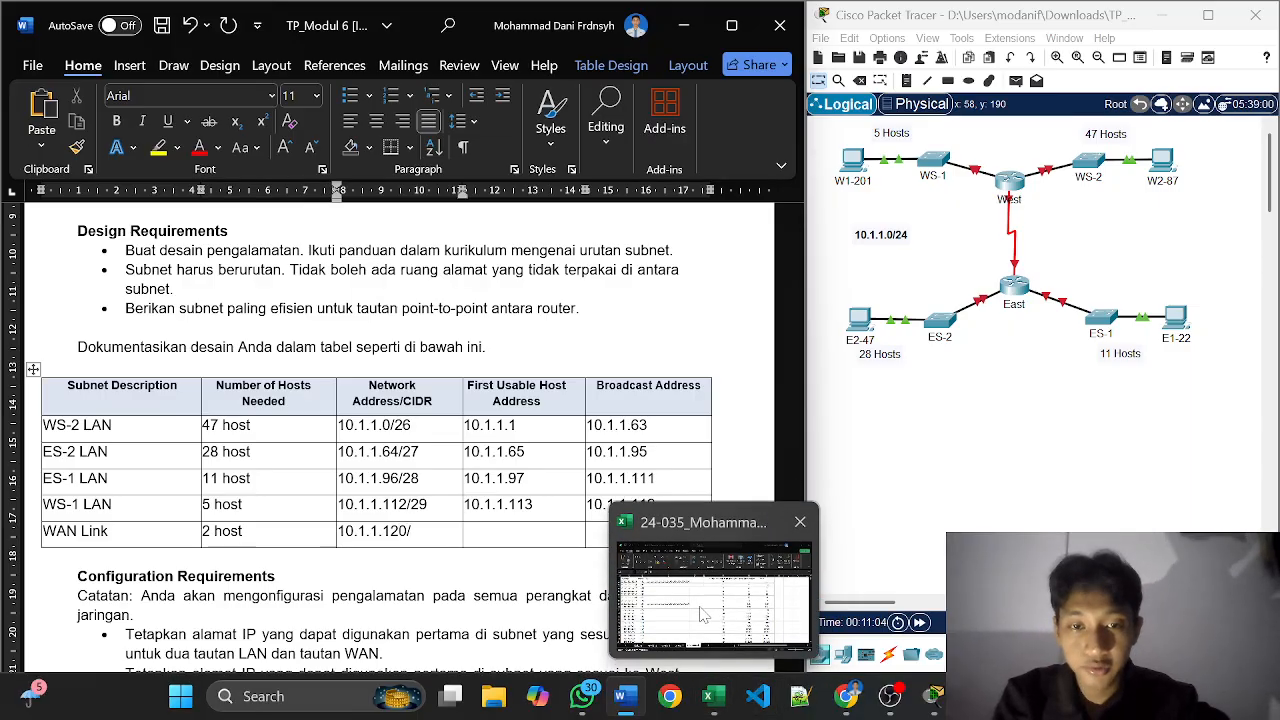
{"action": "mouse_move", "coordinate": [703, 615]}
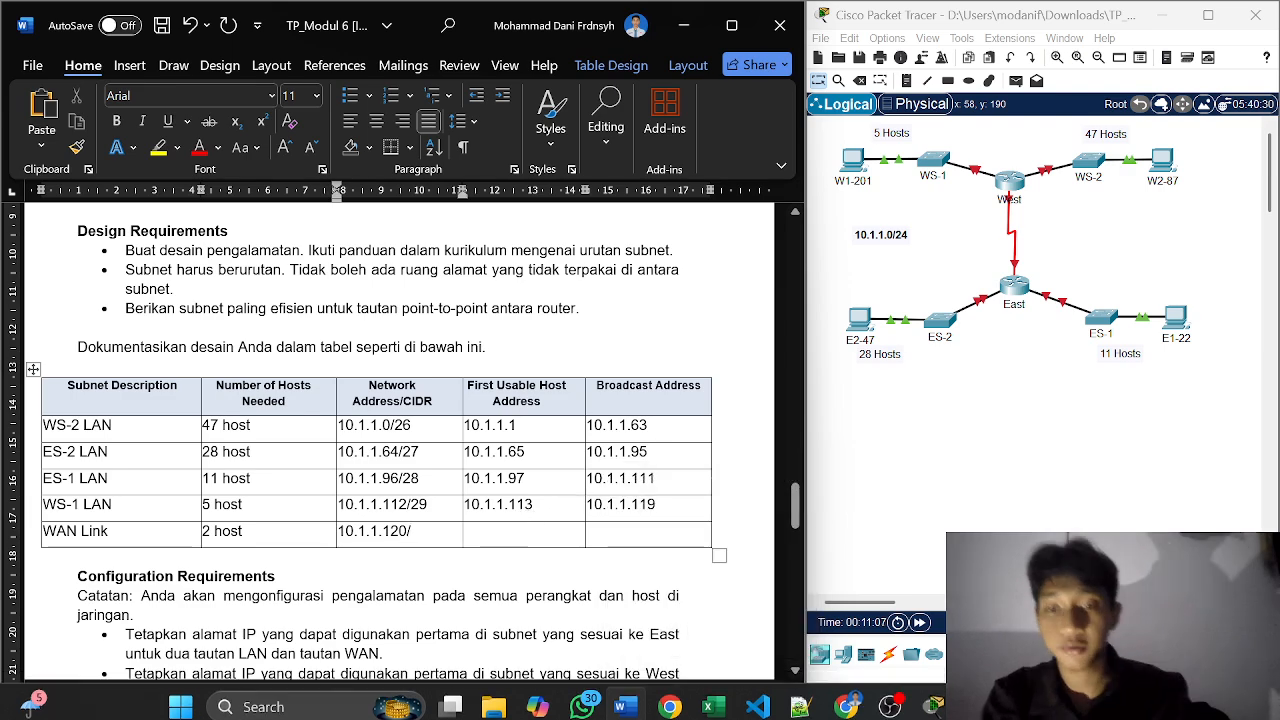
{"action": "left_click", "coordinate": [520, 532]}
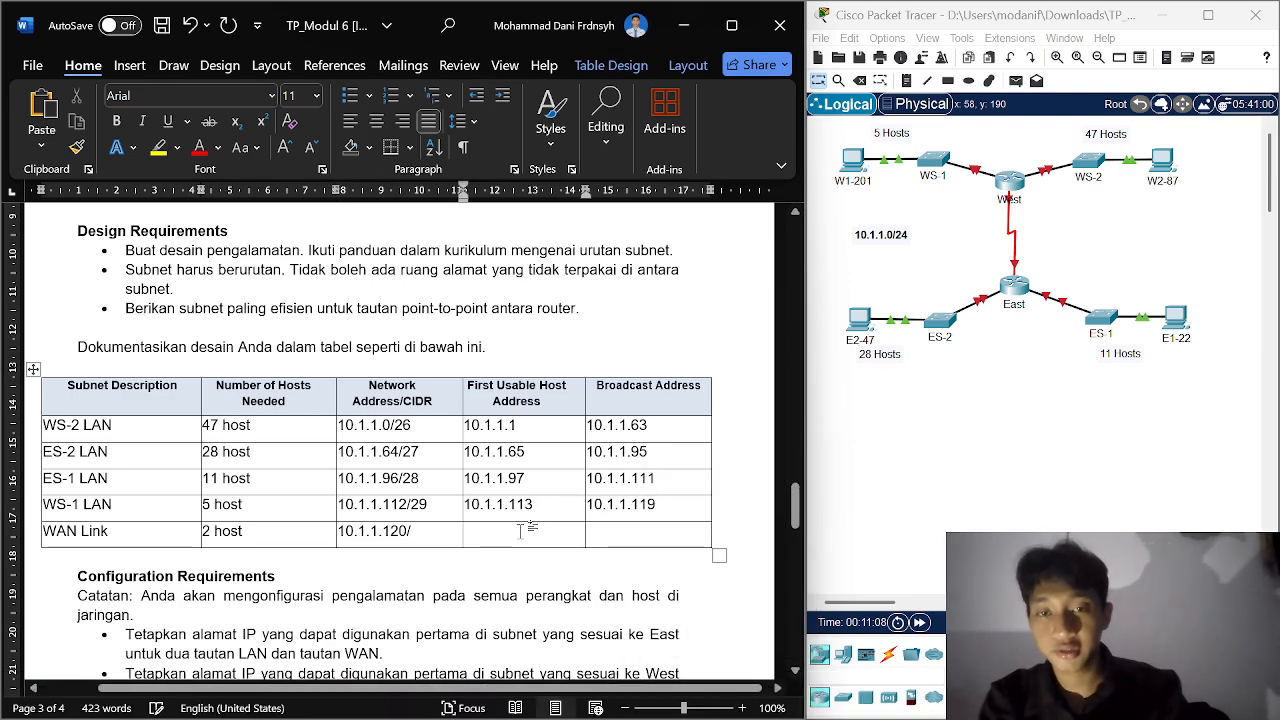
{"action": "left_click", "coordinate": [420, 532]}
{"action": "type", "text": "30"}
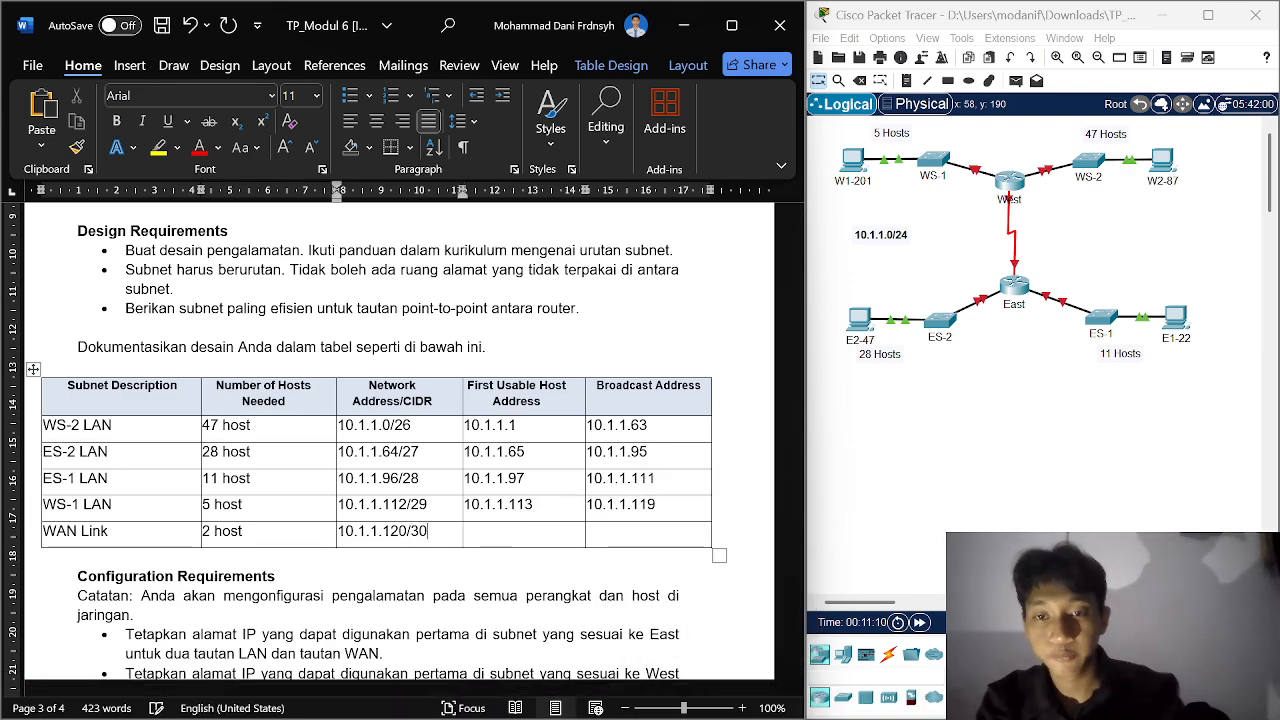
Step: Enter 10.1.1.121 as the first usable host address for the WAN Link
{"action": "left_click", "coordinate": [548, 526]}
{"action": "type", "text": "12"}
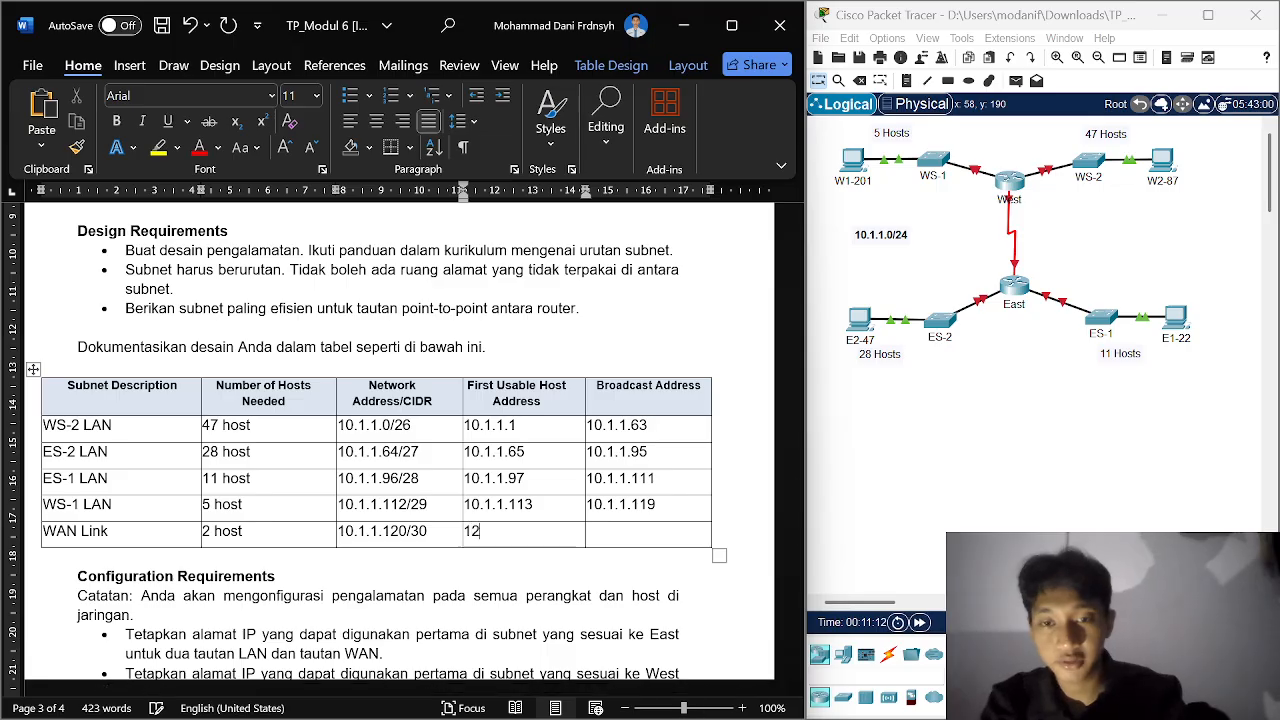
{"action": "type", "text": ".1.1.121"}
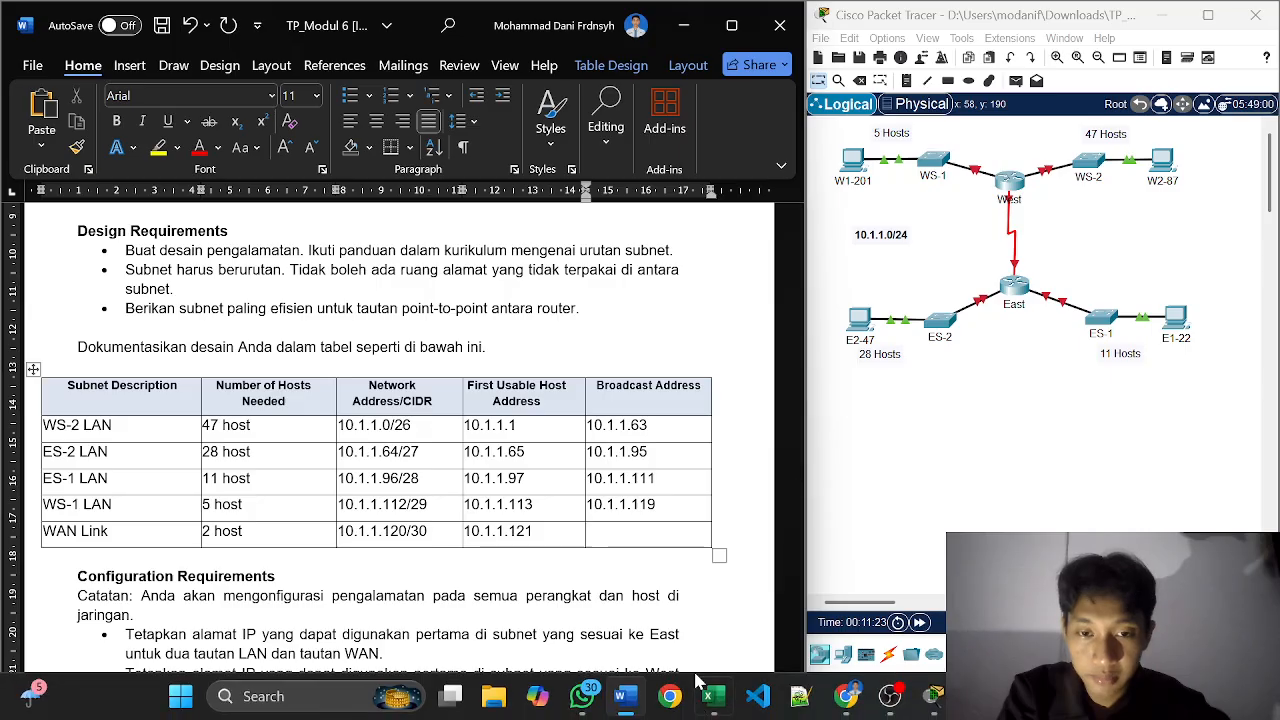
Step: Consult the Excel block sizes and enter 10.1.1.123 as the WAN Link broadcast address in the Word table
{"action": "left_click", "coordinate": [712, 696]}
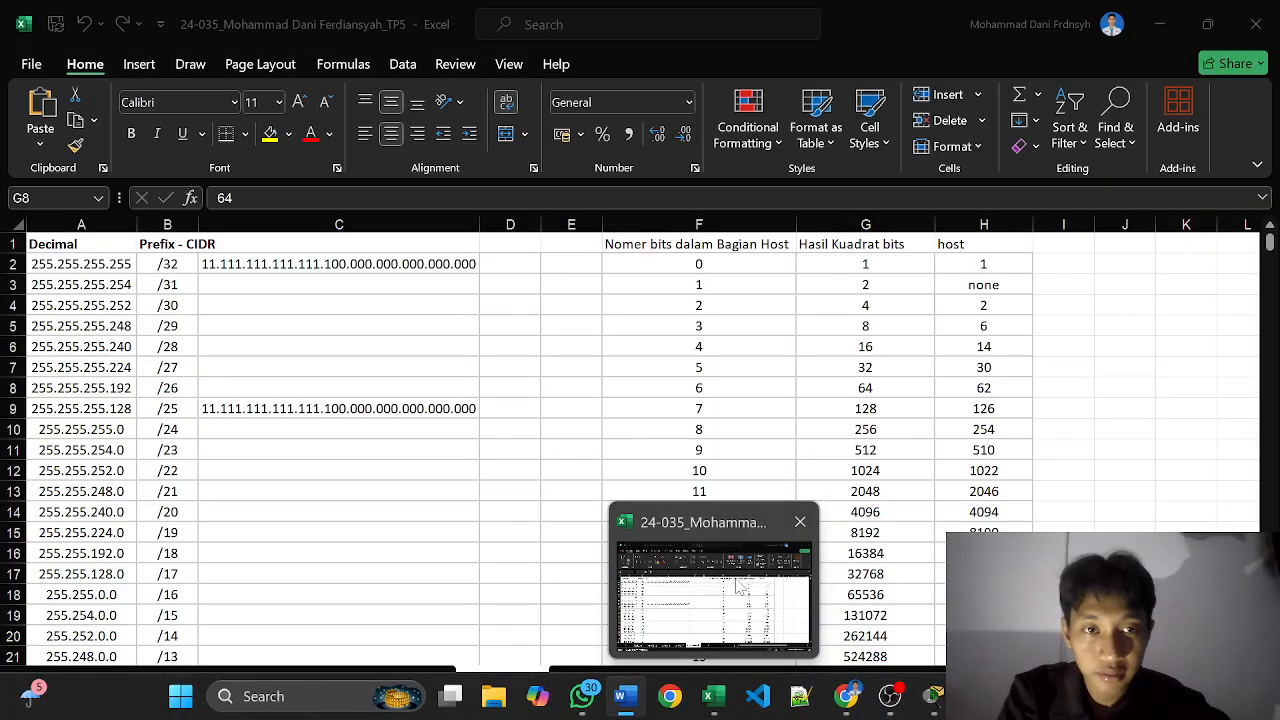
{"action": "left_click", "coordinate": [712, 696]}
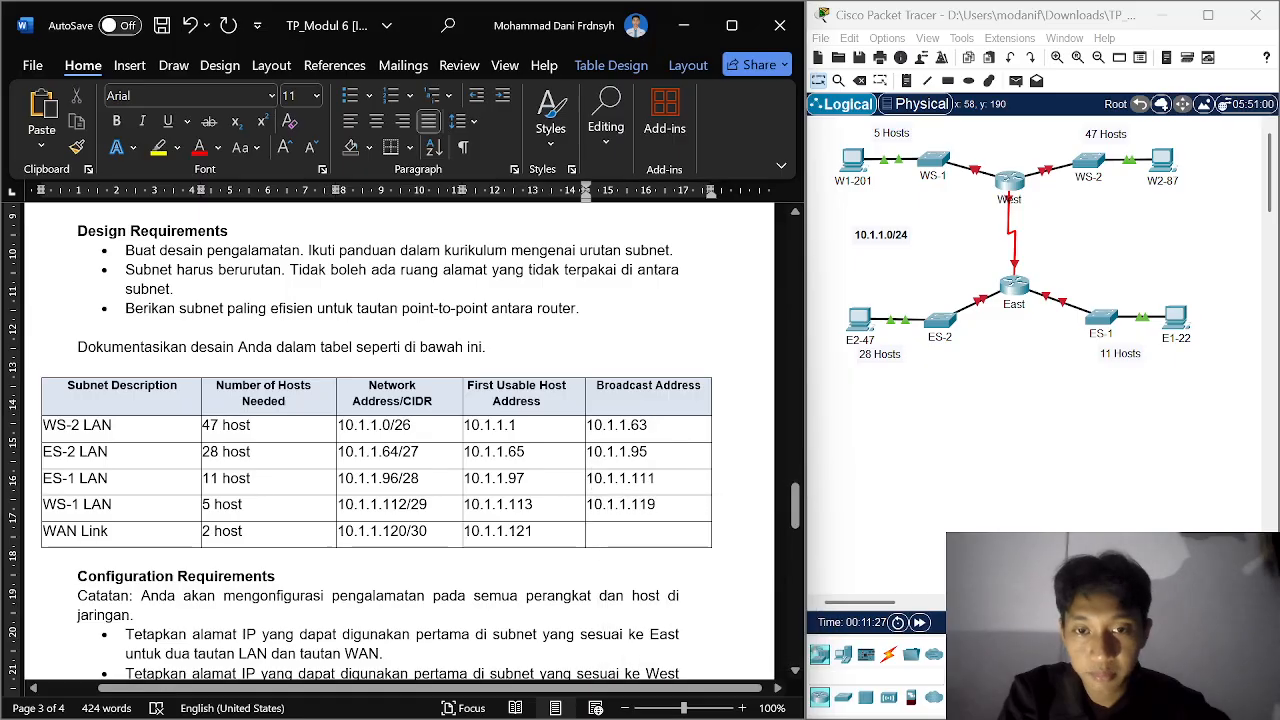
{"action": "type", "text": "."}
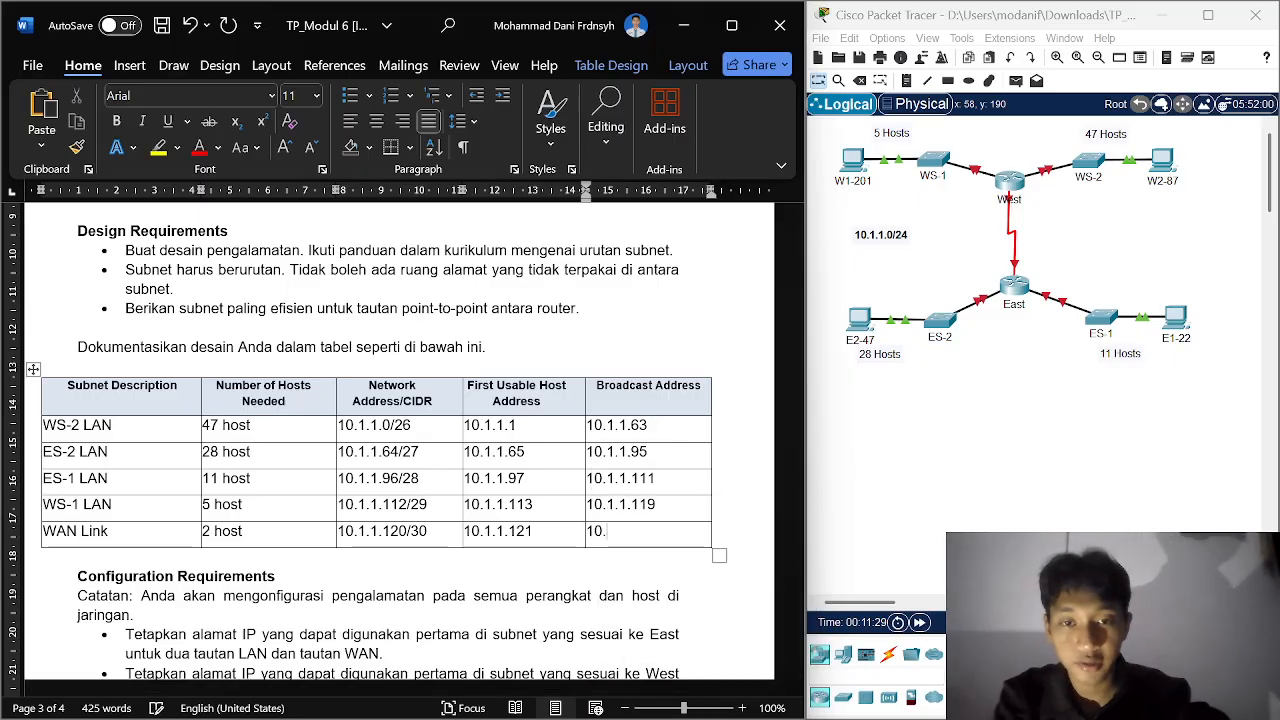
{"action": "type", "text": "1.1.1"}
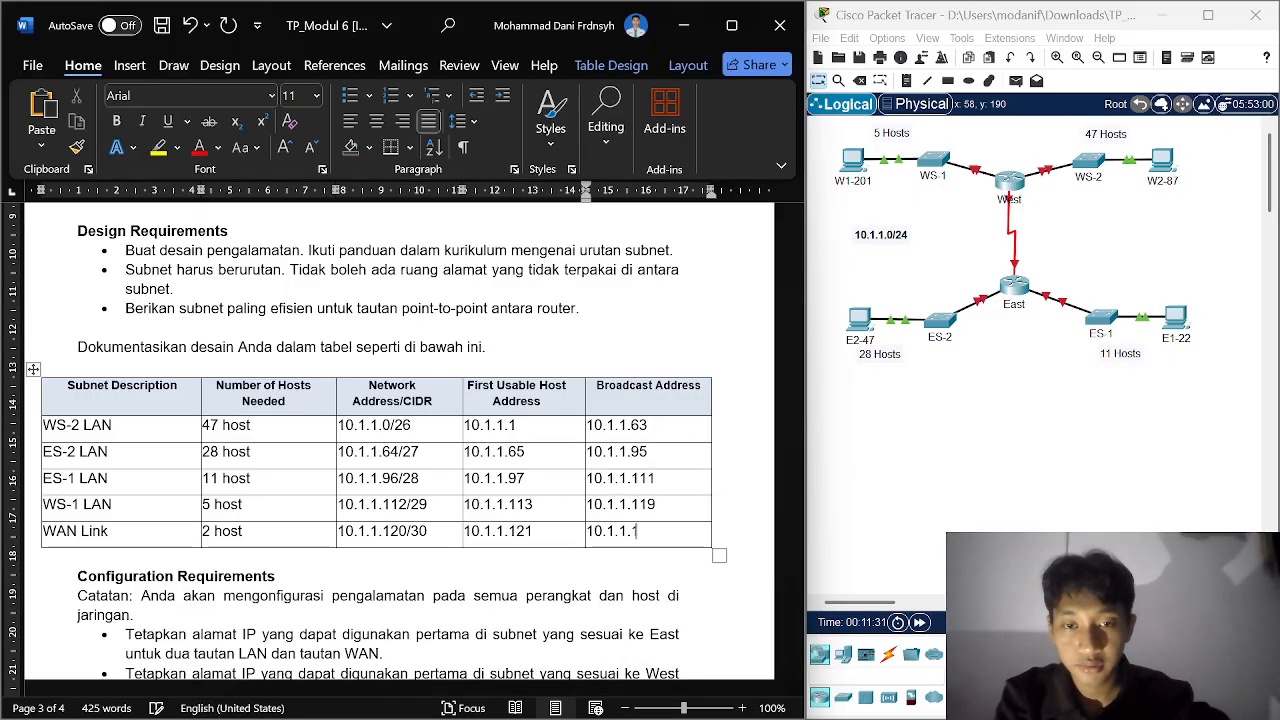
{"action": "type", "text": "23"}
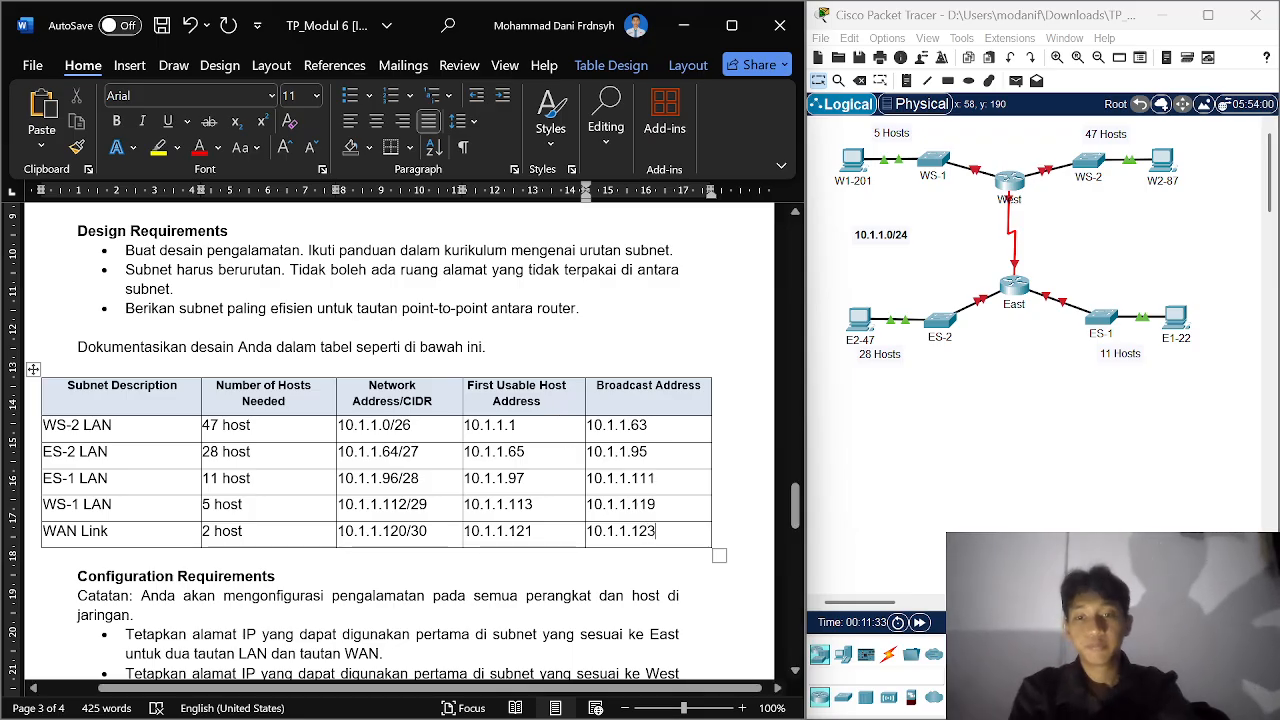
Step: Look over the Configuration Requirements and go back to the Tabel Pengalamatan addressing table on page 2
{"action": "left_click", "coordinate": [596, 566]}
{"action": "scroll", "coordinate": [596, 566], "scroll_direction": "down", "scroll_amount": 7}
{"action": "scroll", "coordinate": [596, 566], "scroll_direction": "up", "scroll_amount": 1}
{"action": "scroll", "coordinate": [596, 566], "scroll_direction": "up", "scroll_amount": 12}
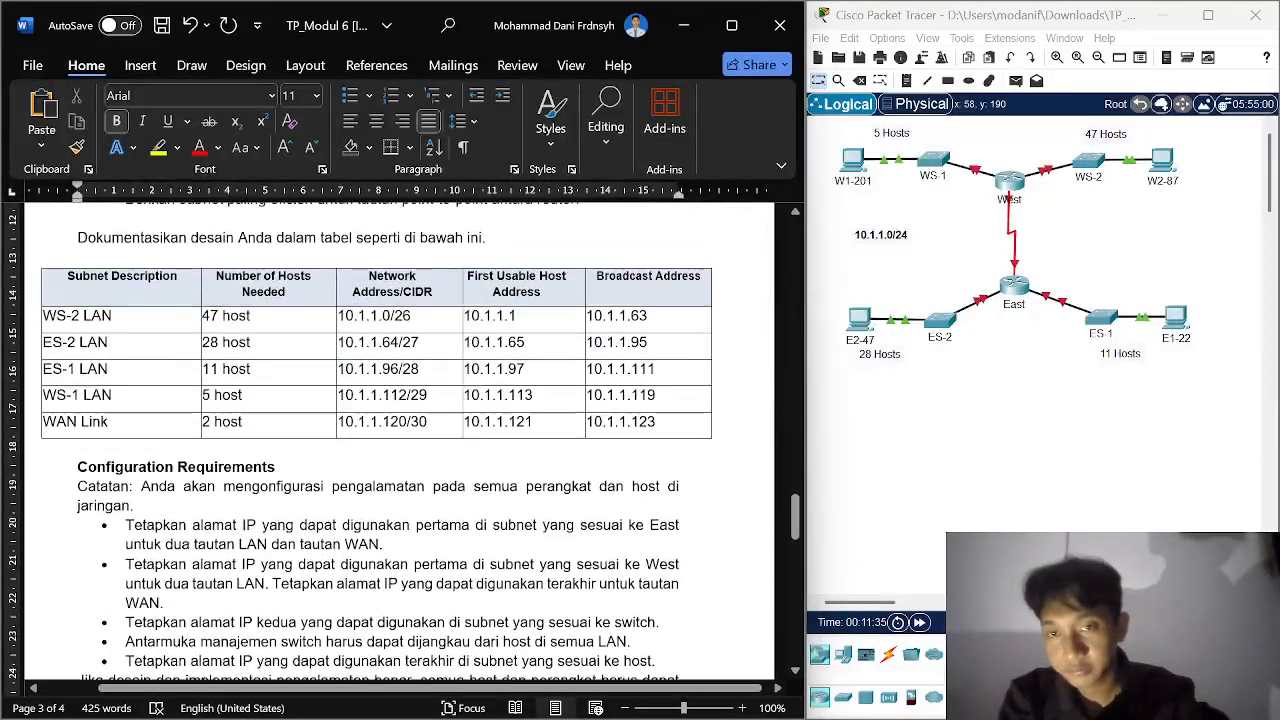
{"action": "scroll", "coordinate": [400, 440], "scroll_direction": "up", "scroll_amount": 10}
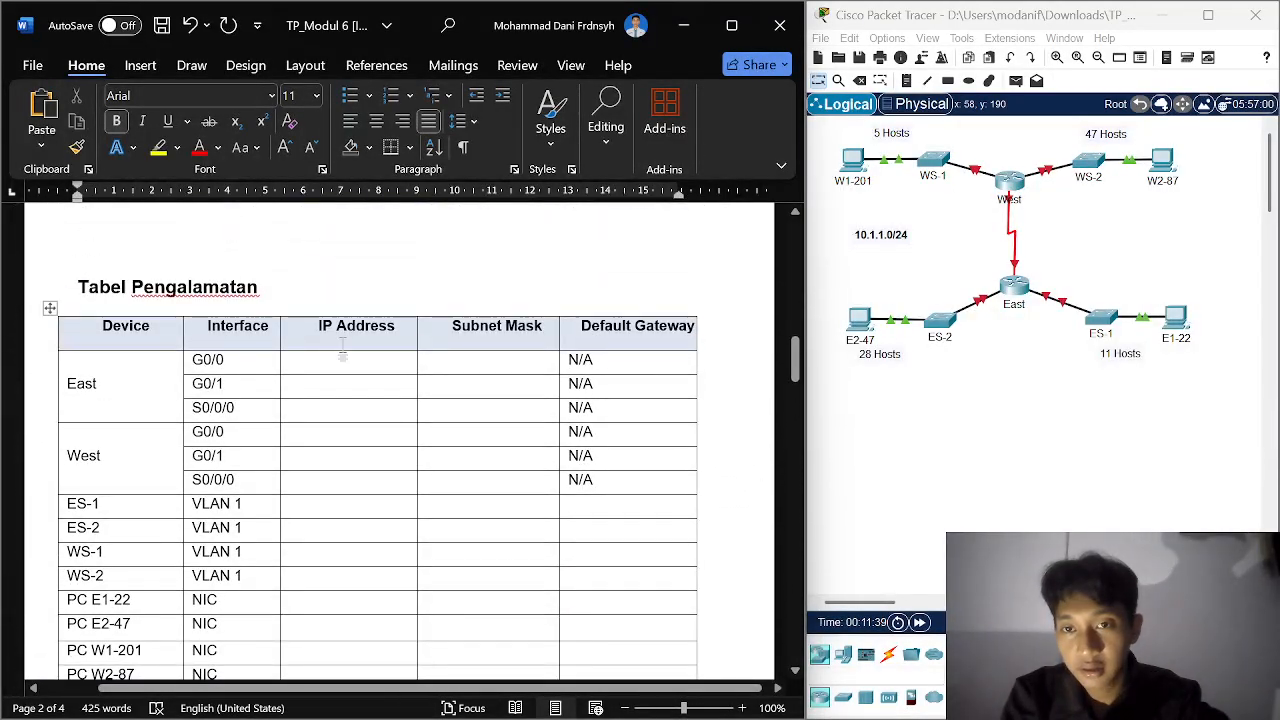
{"action": "scroll", "coordinate": [342, 350], "scroll_direction": "down", "scroll_amount": 1}
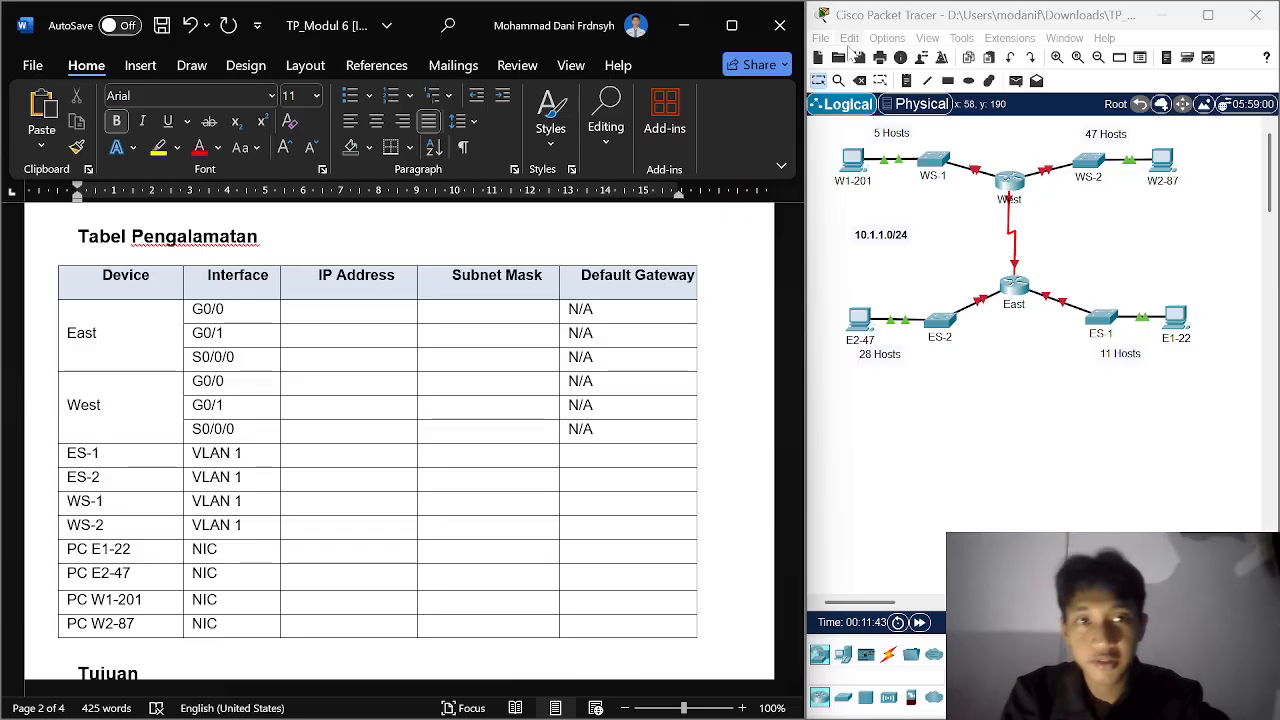
Step: Switch to Packet Tracer and enable Always Show Port Labels in Logical Workspace in its preferences
{"action": "left_click", "coordinate": [886, 38]}
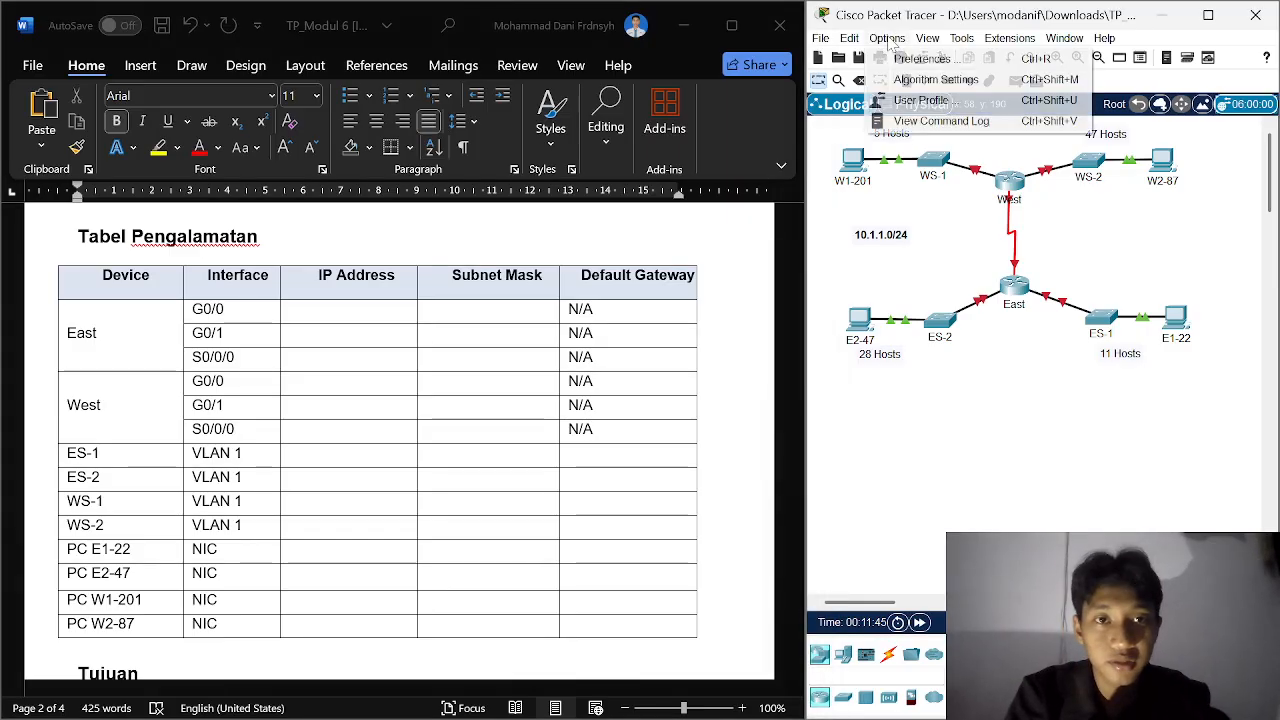
{"action": "left_click", "coordinate": [880, 55]}
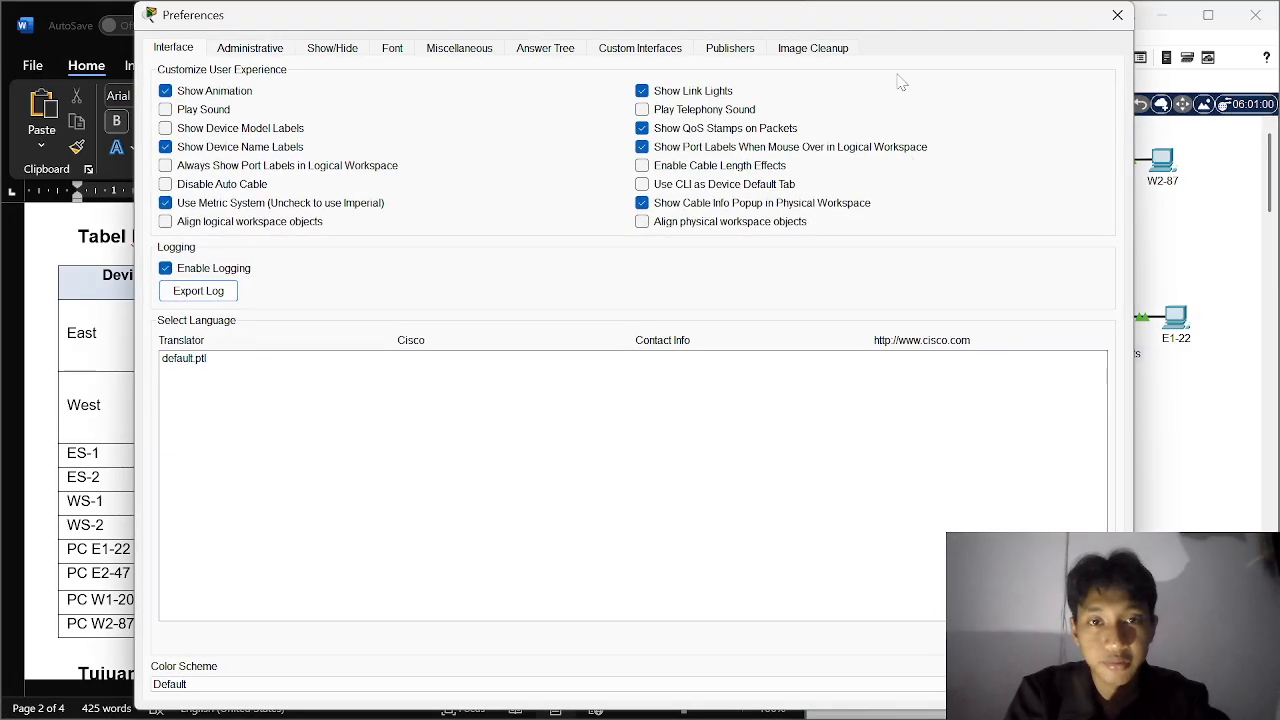
{"action": "left_click", "coordinate": [232, 166]}
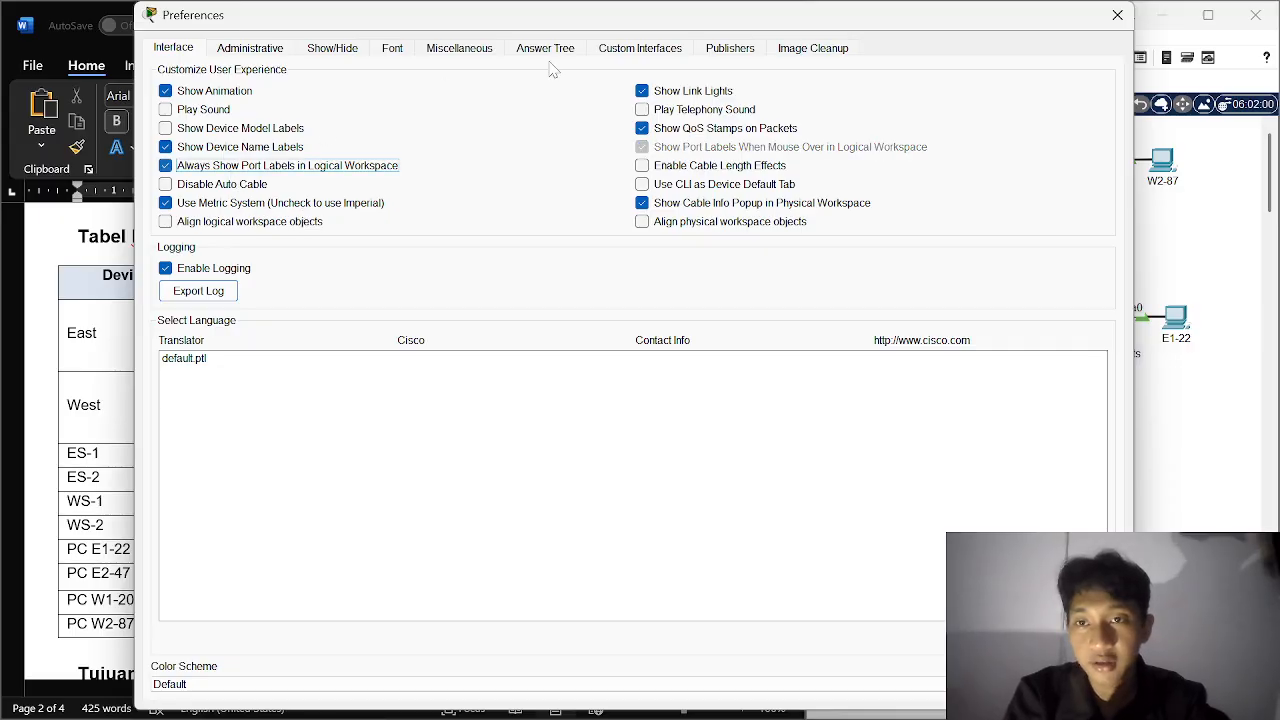
{"action": "left_click", "coordinate": [1117, 14]}
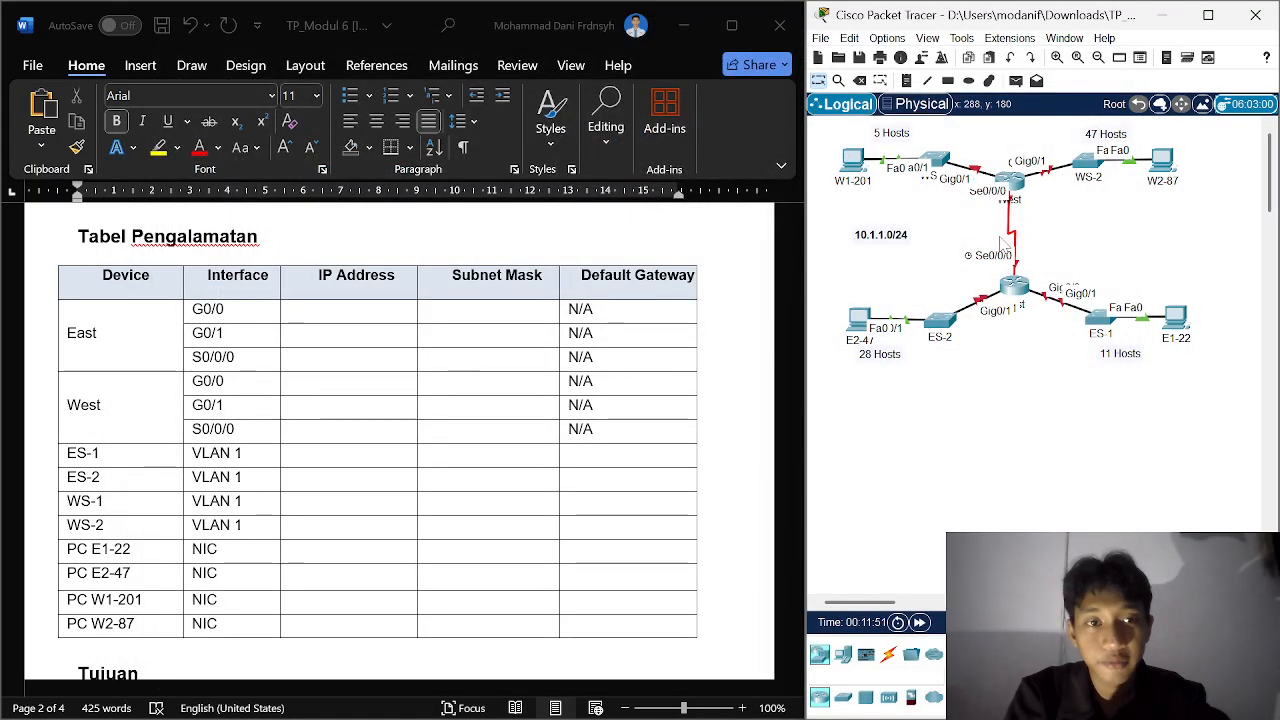
Step: Compare the East and West interfaces listed in Tabel Pengalamatan with the port labels in the Packet Tracer topology
{"action": "scroll", "coordinate": [622, 314], "scroll_direction": "down", "scroll_amount": 2}
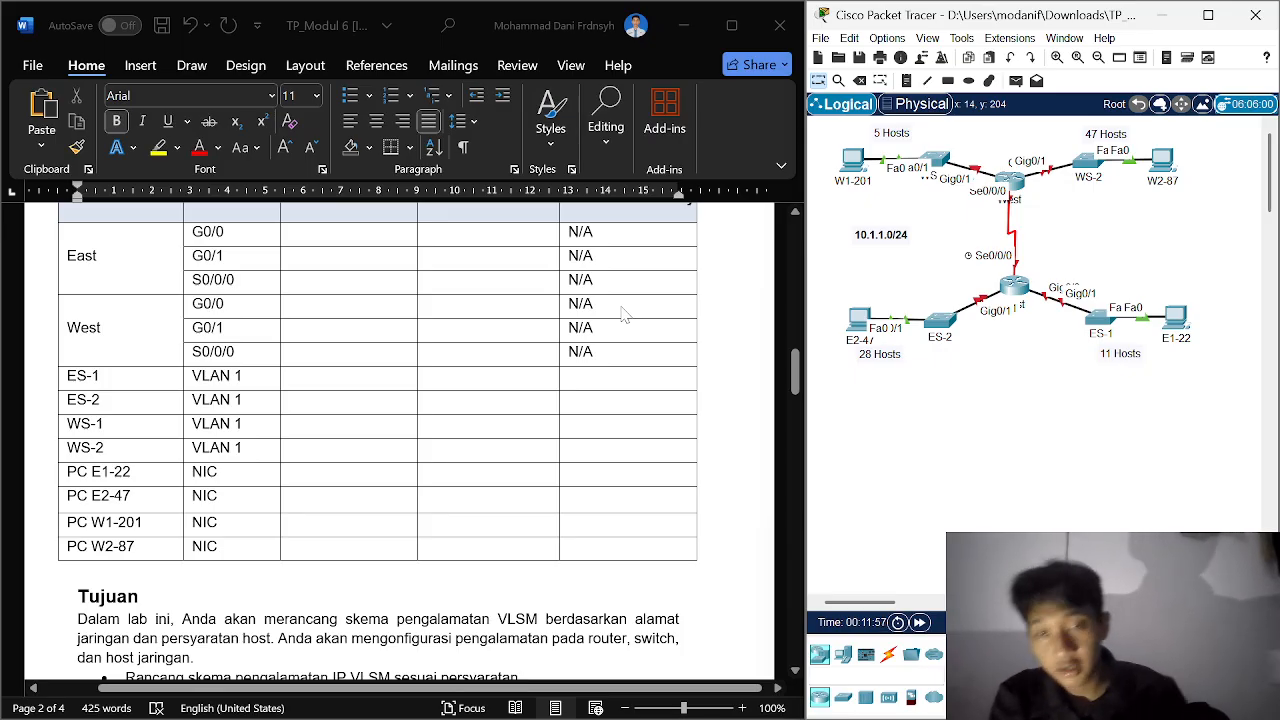
{"action": "scroll", "coordinate": [513, 420], "scroll_direction": "up", "scroll_amount": 3}
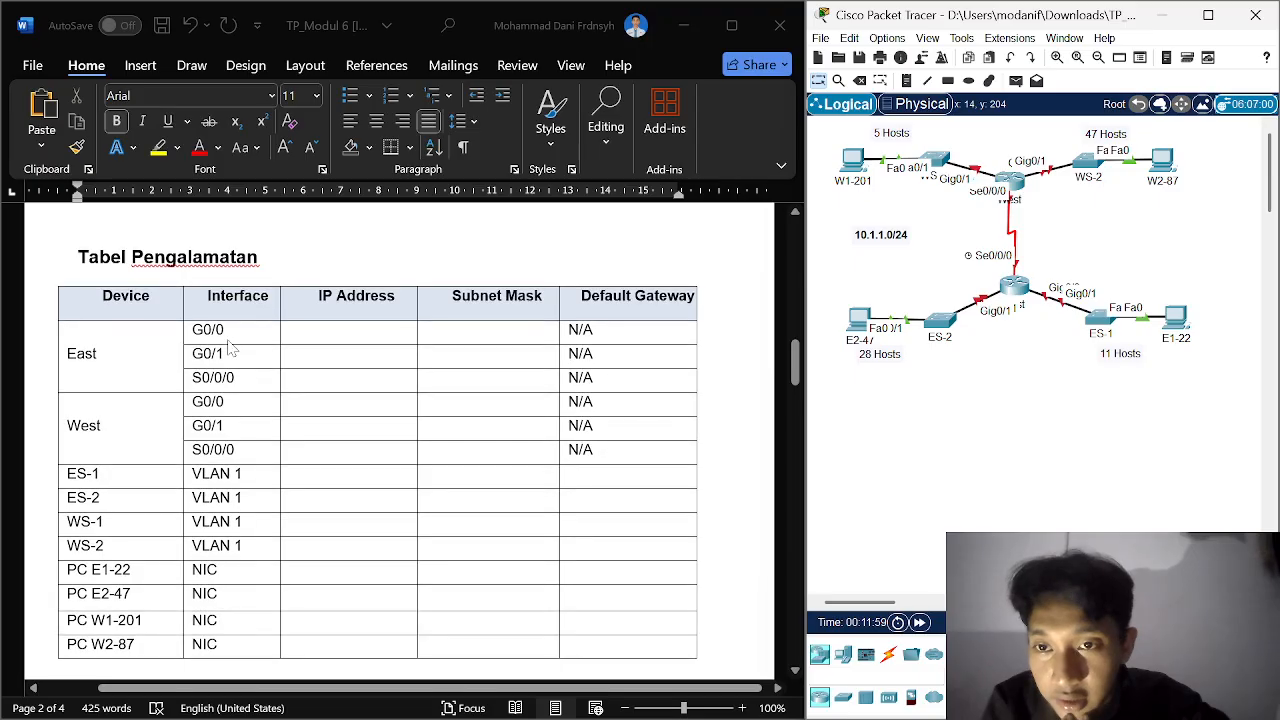
{"action": "left_click", "coordinate": [370, 322]}
{"action": "scroll", "coordinate": [400, 330], "scroll_direction": "down", "scroll_amount": 1}
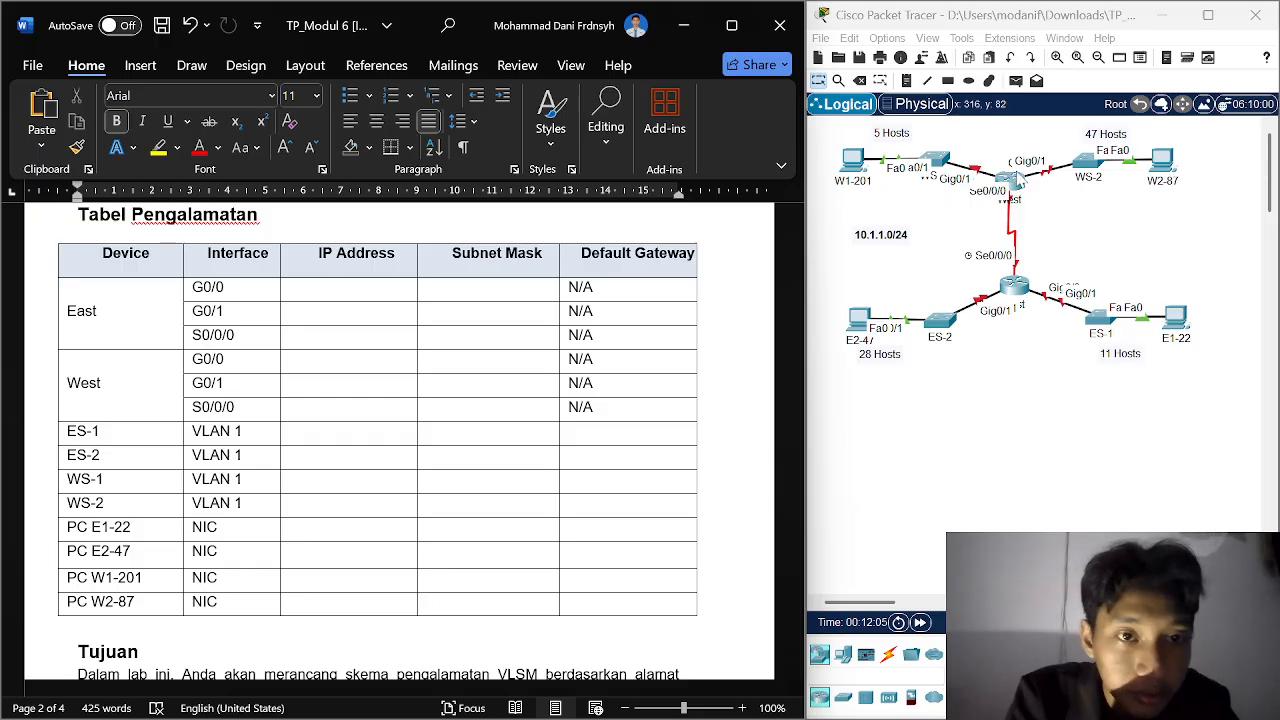
{"action": "left_click", "coordinate": [1080, 362]}
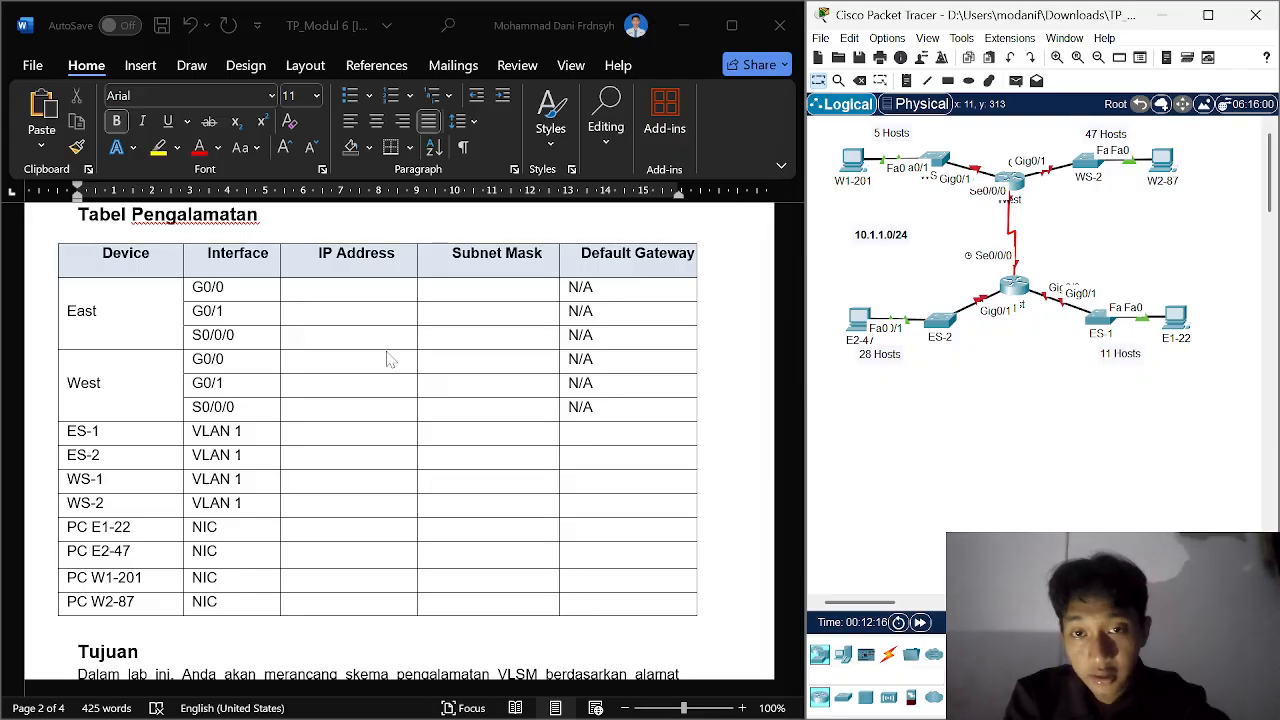
Step: Copy the ES-1 LAN first usable host address, 10.1.1.97, into the IP Address cell of East G0/0 in Tabel Pengalamatan
{"action": "scroll", "coordinate": [390, 360], "scroll_direction": "down", "scroll_amount": 15}
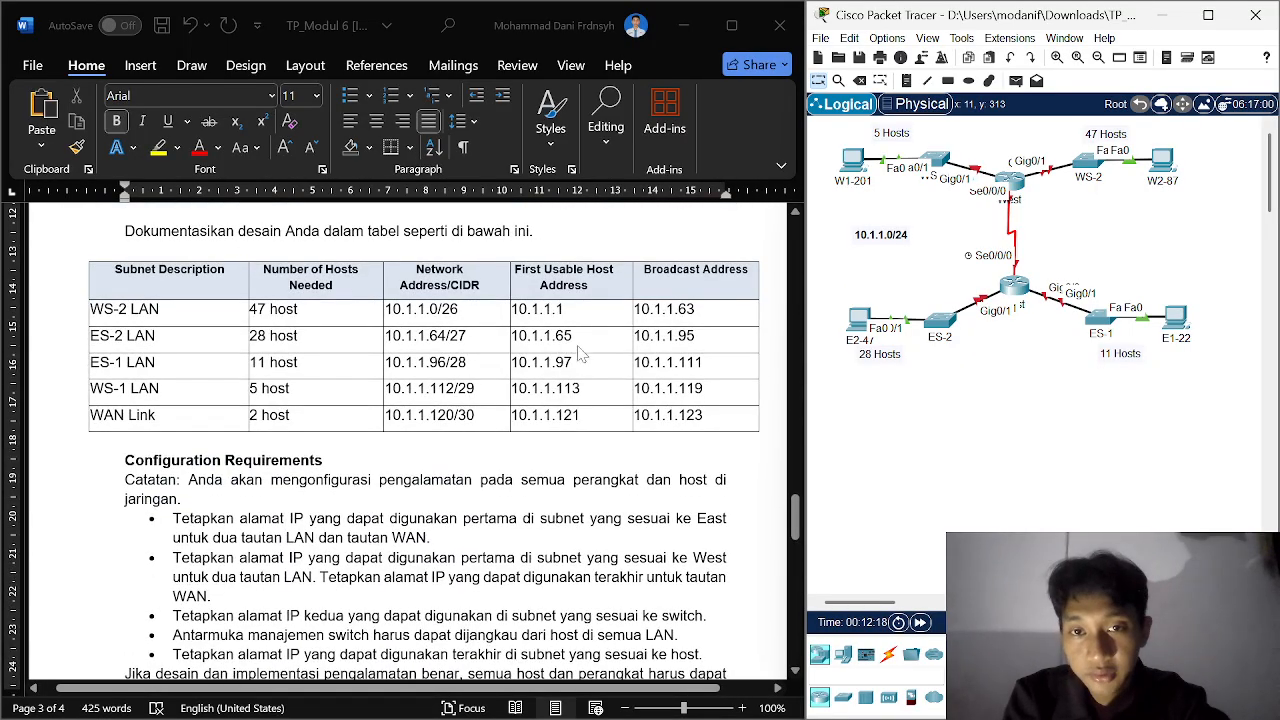
{"action": "left_click", "coordinate": [590, 376]}
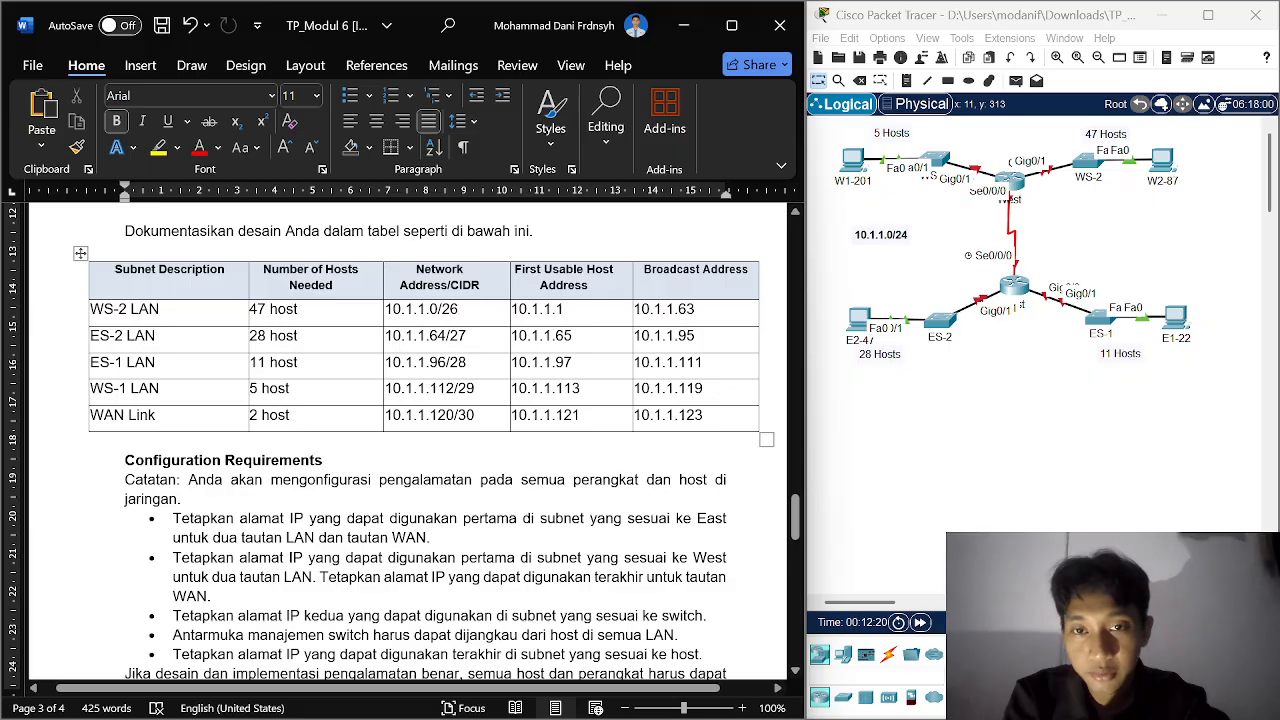
{"action": "mouse_move", "coordinate": [590, 370]}
{"action": "left_mouse_down"}
{"action": "mouse_move", "coordinate": [590, 386]}
{"action": "mouse_move", "coordinate": [592, 367]}
{"action": "left_mouse_up"}
{"action": "key", "text": "ctrl+c"}
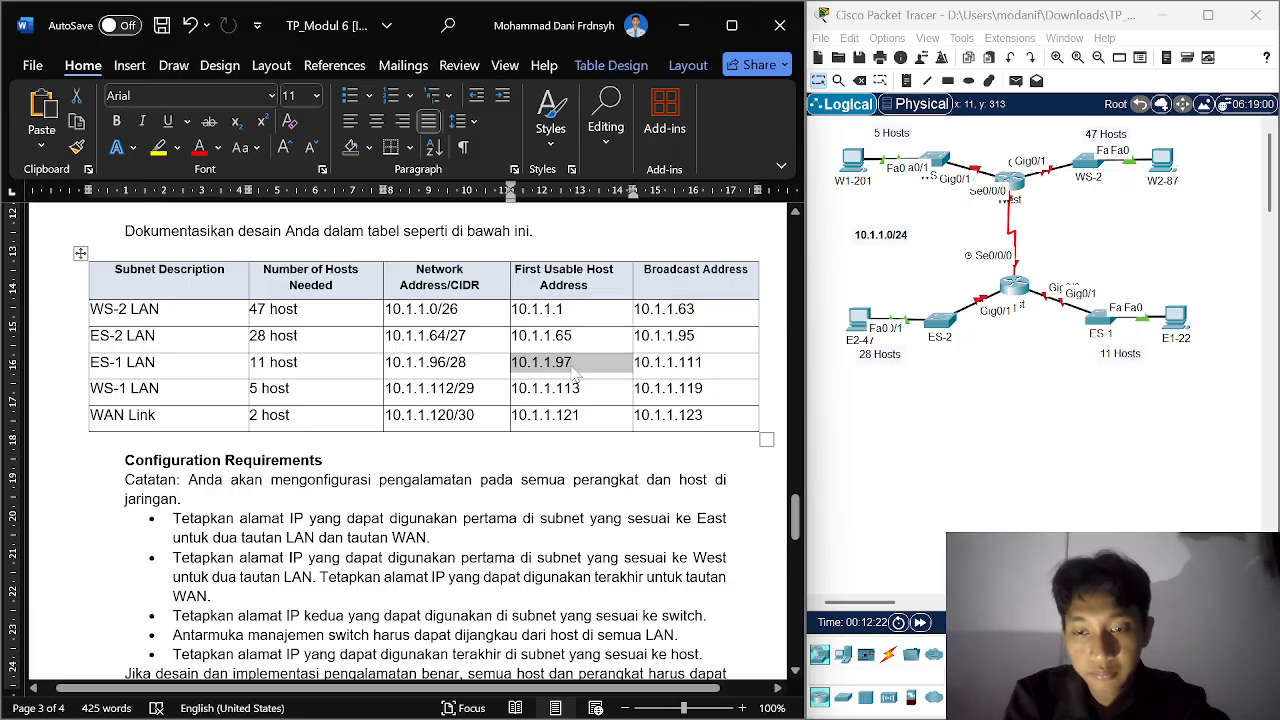
{"action": "scroll", "coordinate": [575, 373], "scroll_direction": "up", "scroll_amount": 15}
{"action": "scroll", "coordinate": [575, 373], "scroll_direction": "up", "scroll_amount": 1}
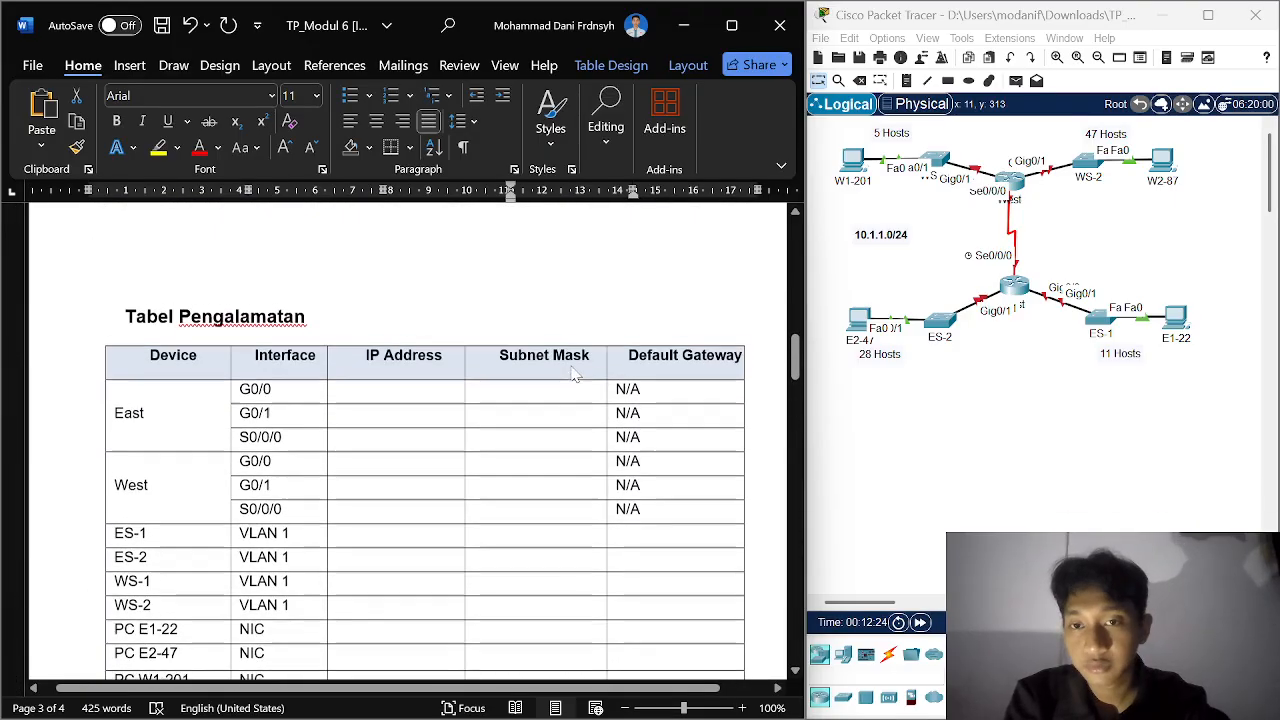
{"action": "left_click", "coordinate": [416, 398]}
{"action": "key", "text": "ctrl+v"}
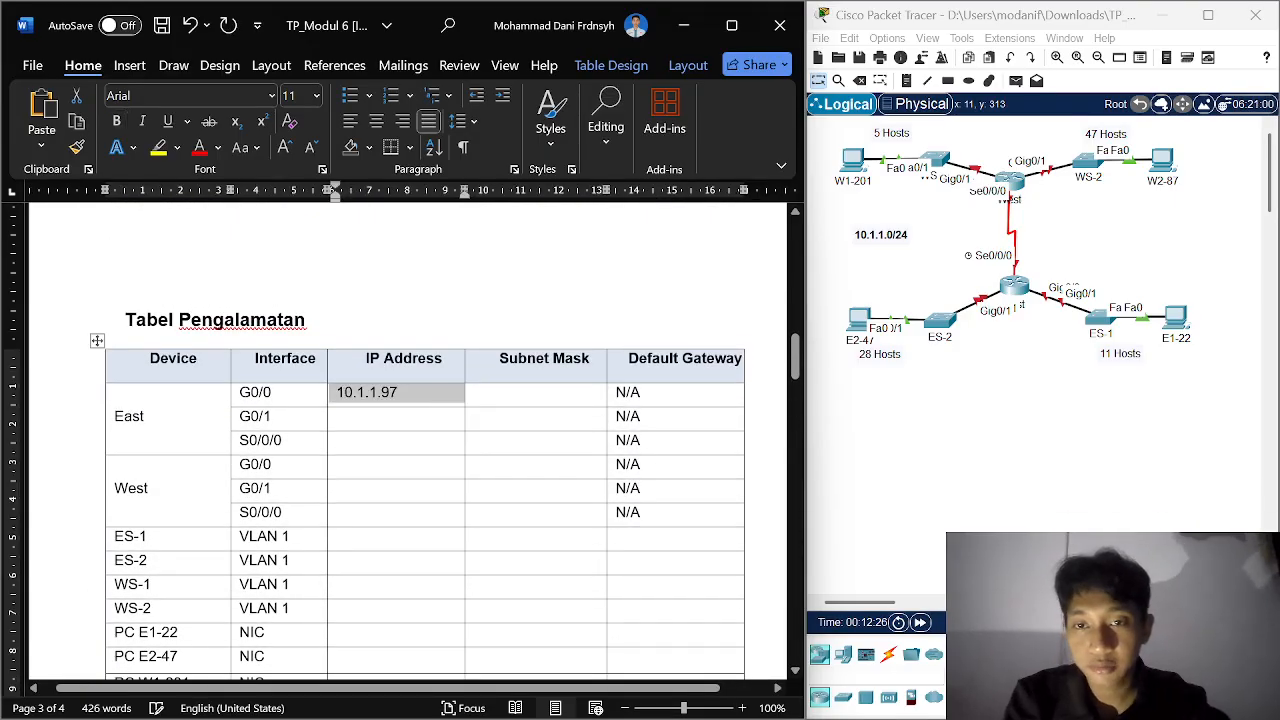
Step: Check the ES-1 LAN prefix in the Word subnet table, look up its decimal mask in the Excel subnet mask sheet, and return to Word
{"action": "left_click", "coordinate": [530, 404]}
{"action": "scroll", "coordinate": [530, 398], "scroll_direction": "down", "scroll_amount": 12}
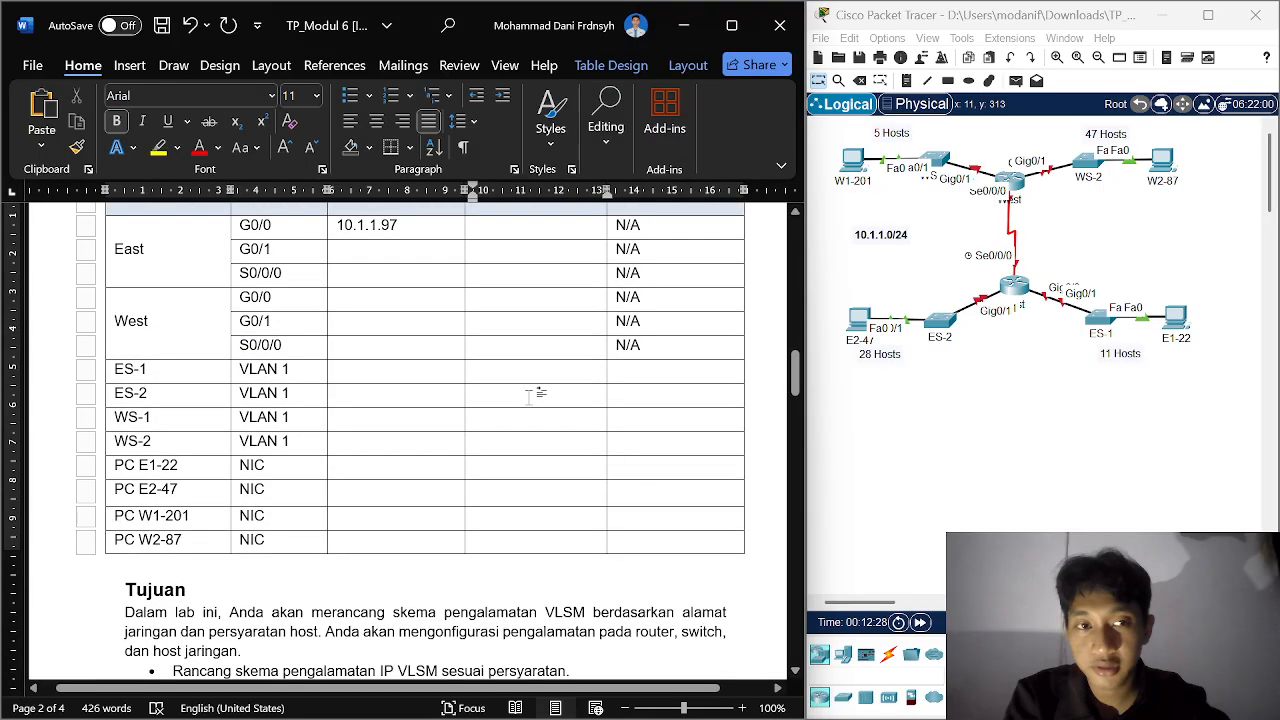
{"action": "scroll", "coordinate": [535, 408], "scroll_direction": "down", "scroll_amount": 8}
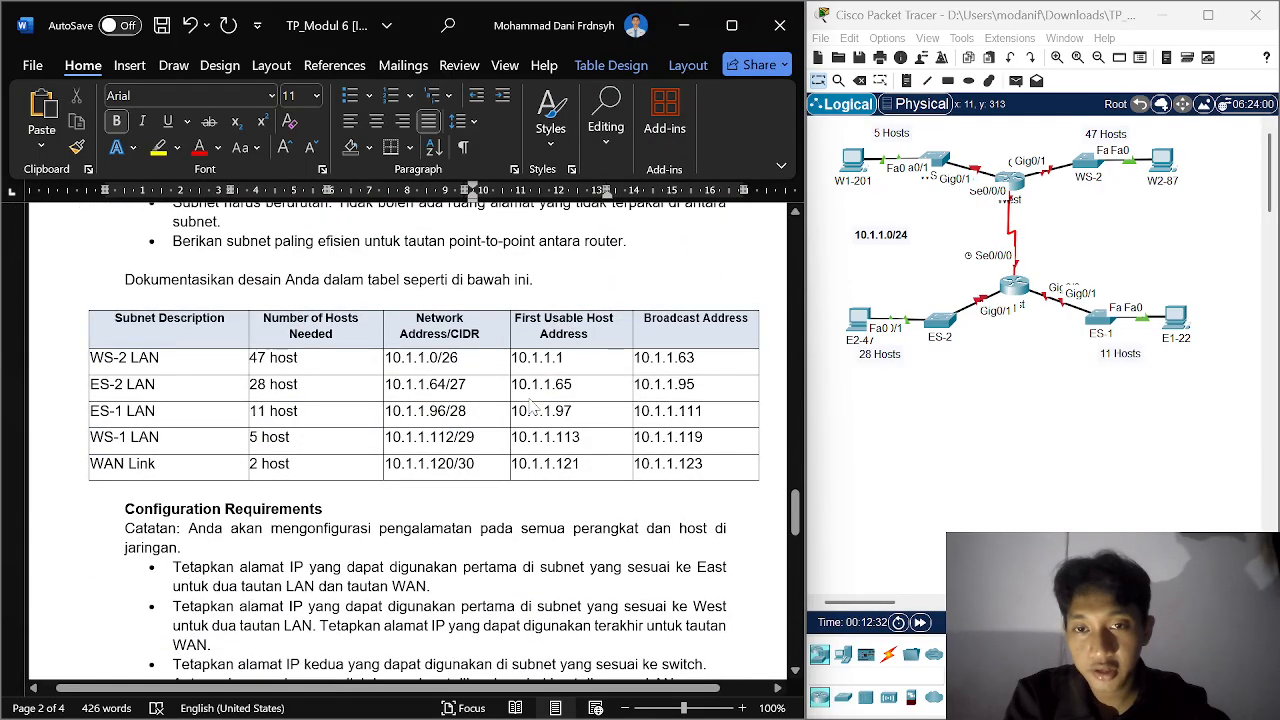
{"action": "scroll", "coordinate": [530, 406], "scroll_direction": "up", "scroll_amount": 20}
{"action": "left_click", "coordinate": [713, 696]}
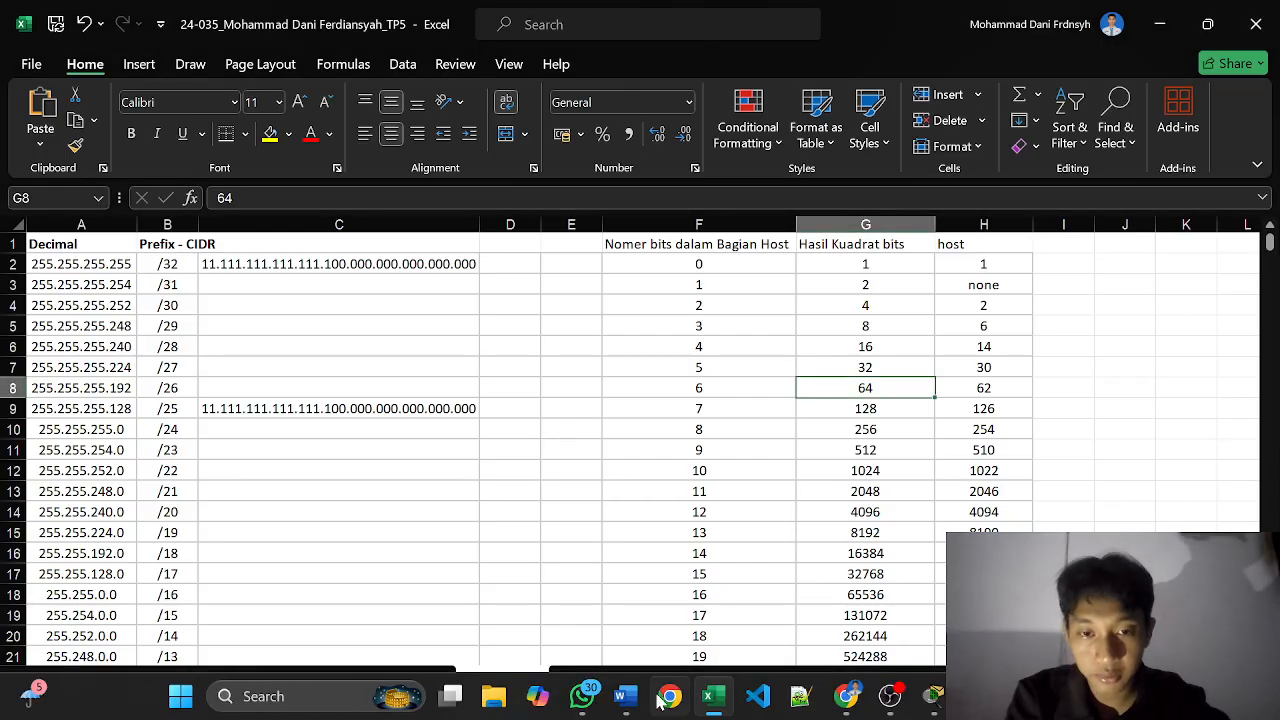
{"action": "left_click", "coordinate": [624, 706]}
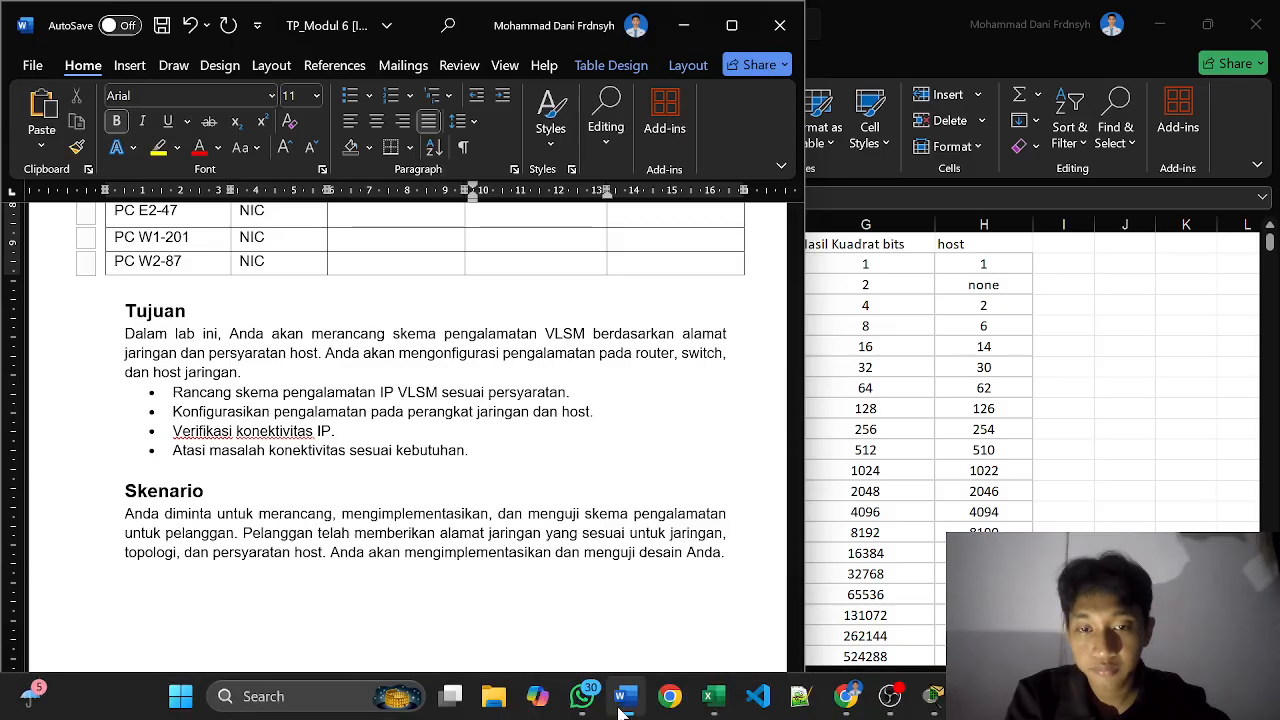
{"action": "mouse_move", "coordinate": [622, 709]}
{"action": "left_click", "coordinate": [570, 602]}
{"action": "scroll", "coordinate": [420, 440], "scroll_direction": "up", "scroll_amount": 6}
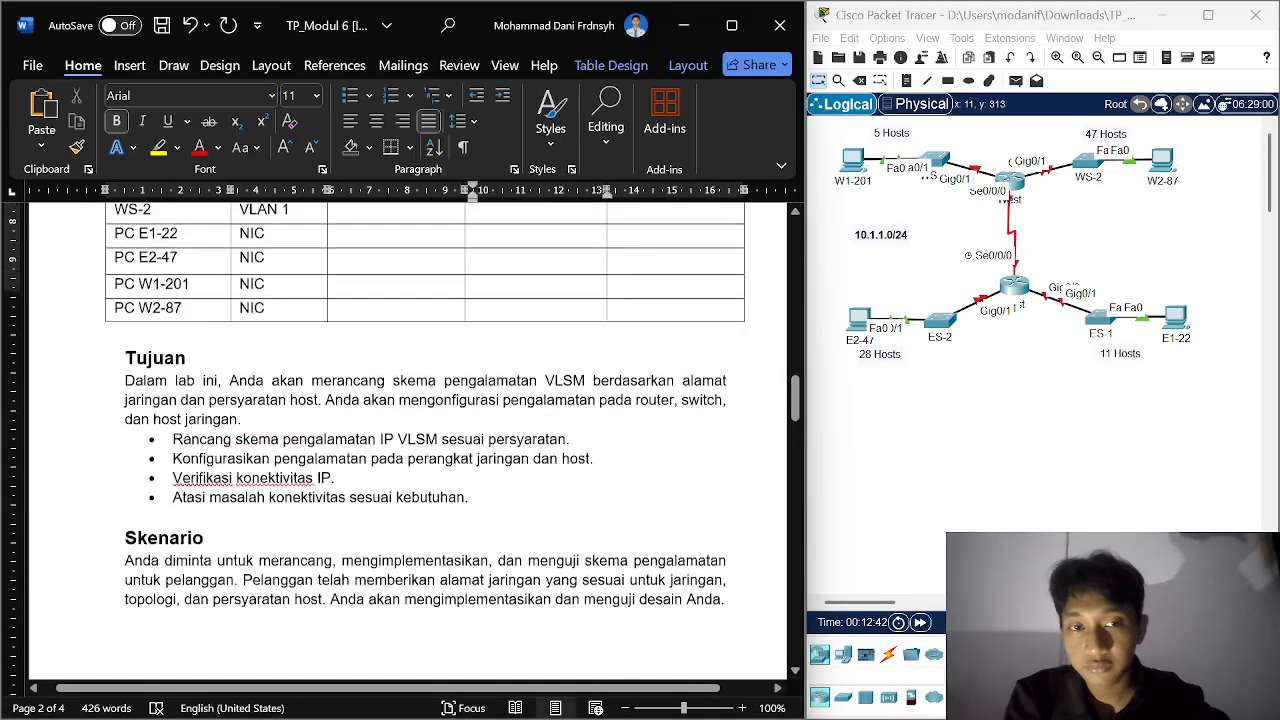
Step: Enter 255.255.255.240 in the Subnet Mask cell of East G0/0 in Tabel Pengalamatan, without bold formatting
{"action": "key", "text": "ctrl+v"}
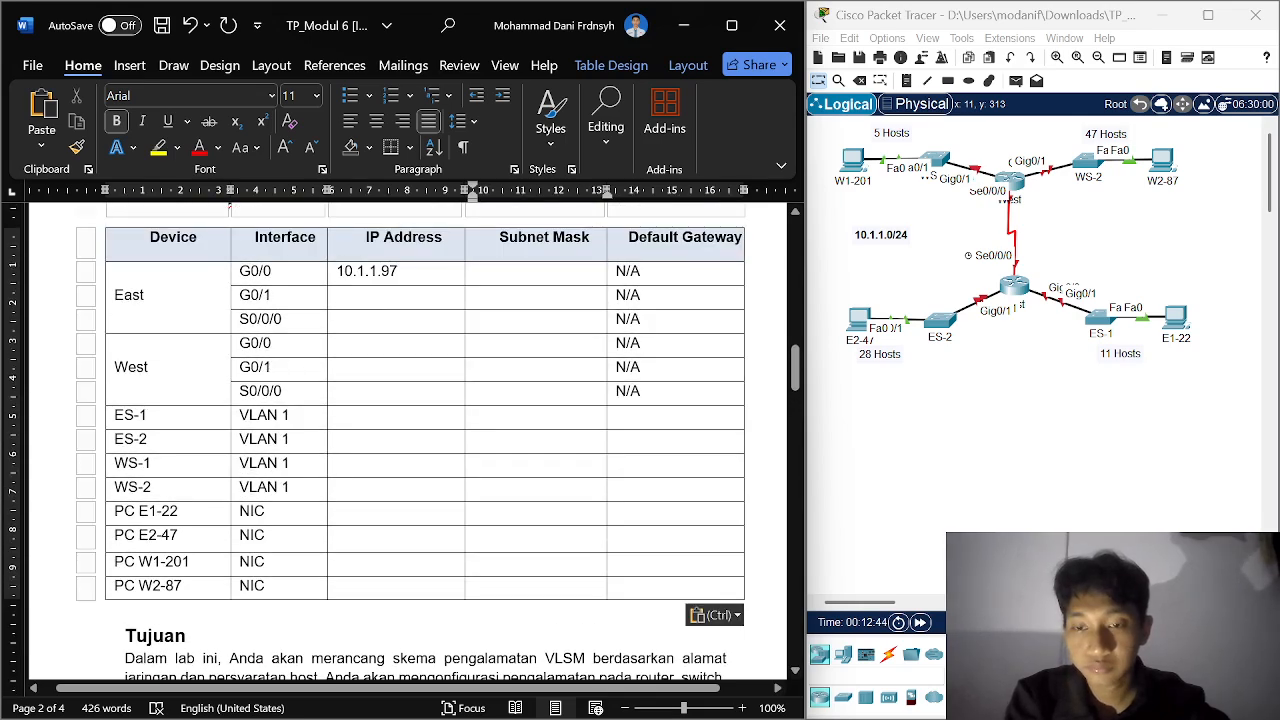
{"action": "key", "text": "ctrl+z"}
{"action": "type", "text": "255"}
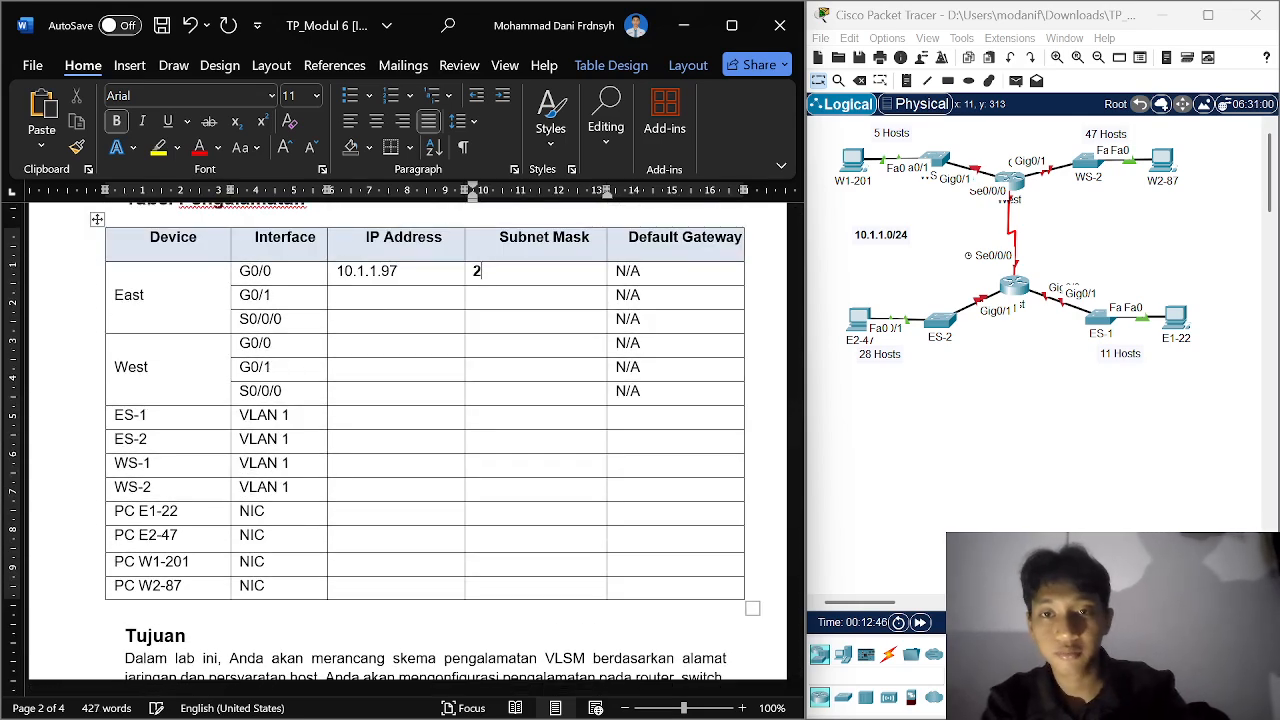
{"action": "key", "text": "BackSpace"}
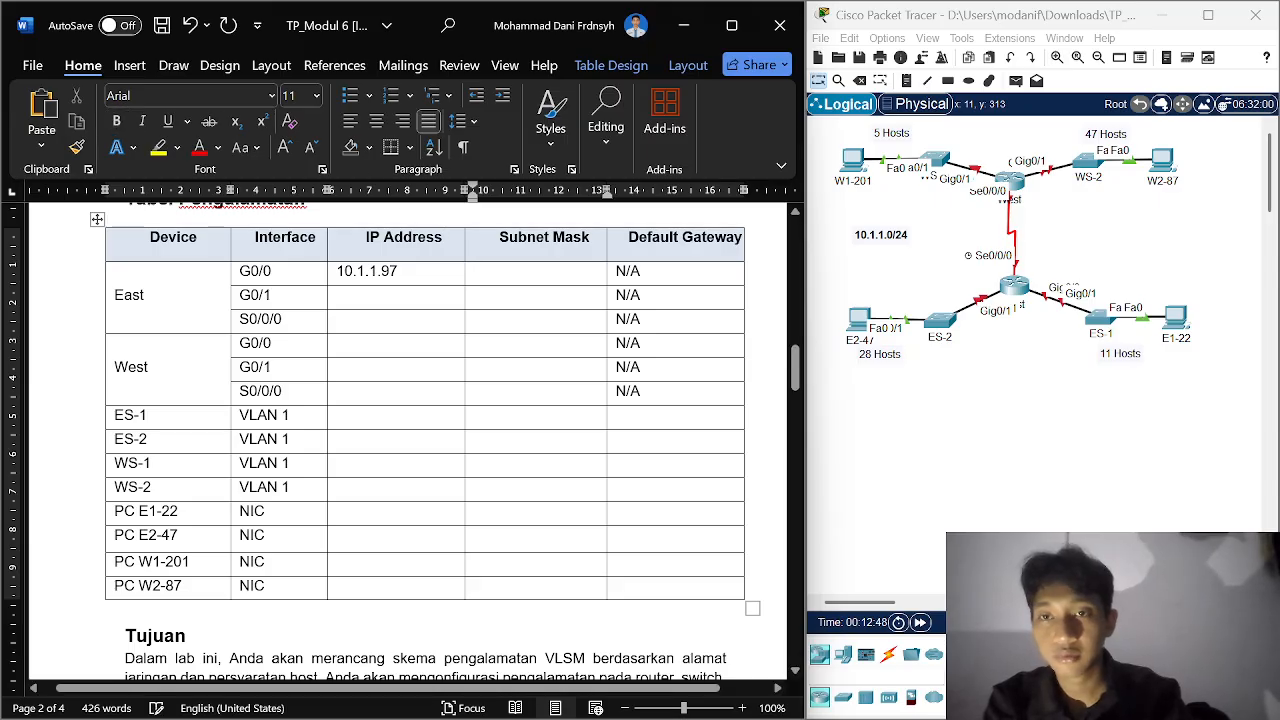
{"action": "type", "text": "24"}
{"action": "type", "text": "5."}
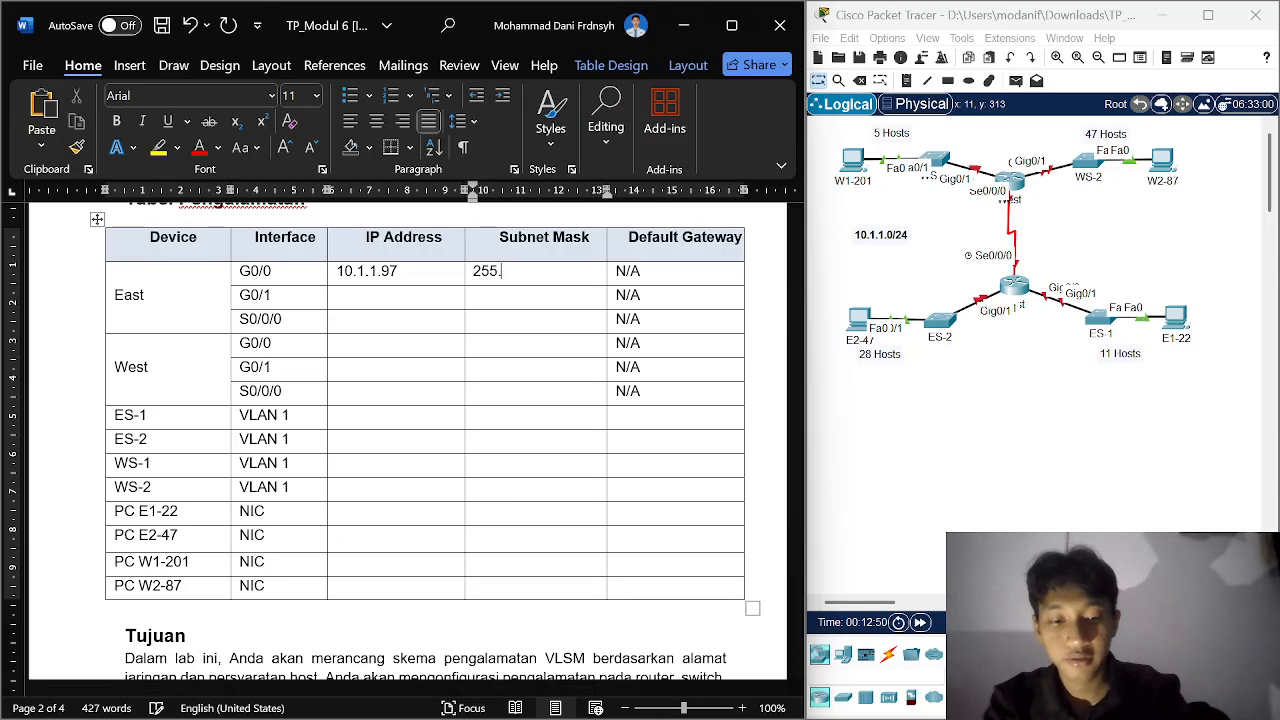
{"action": "type", "text": "255.255.2"}
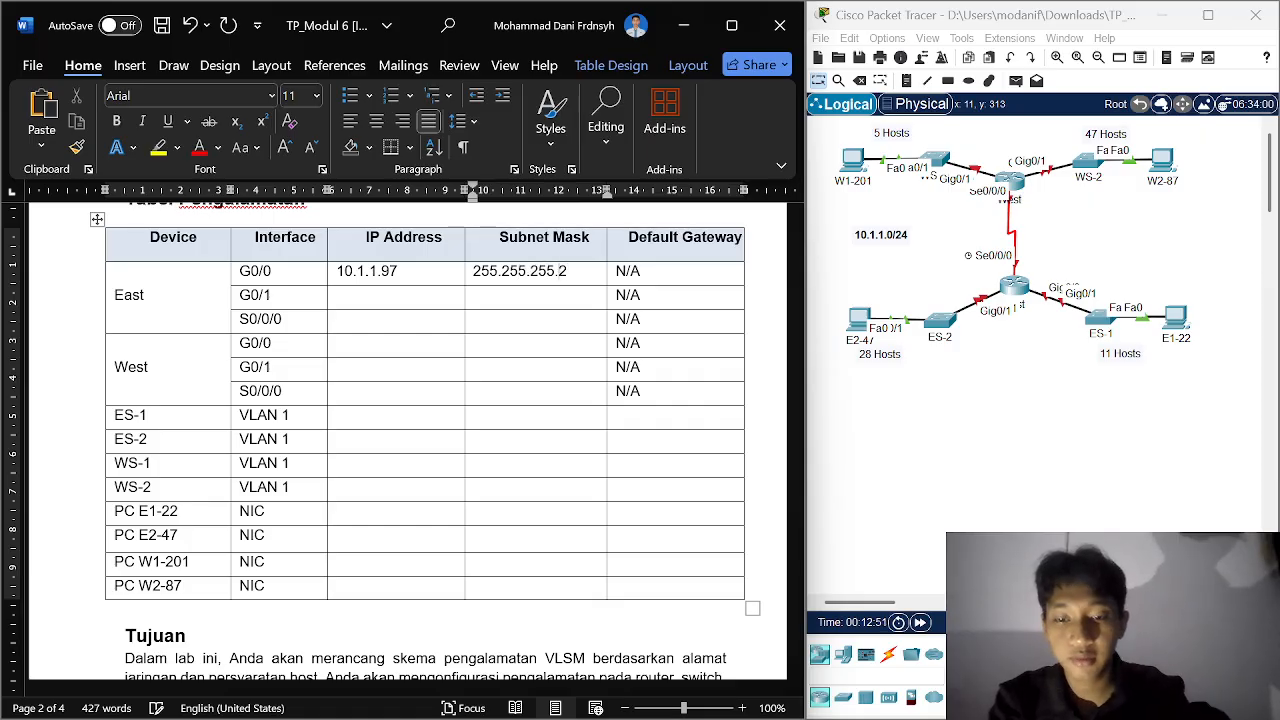
{"action": "type", "text": "40"}
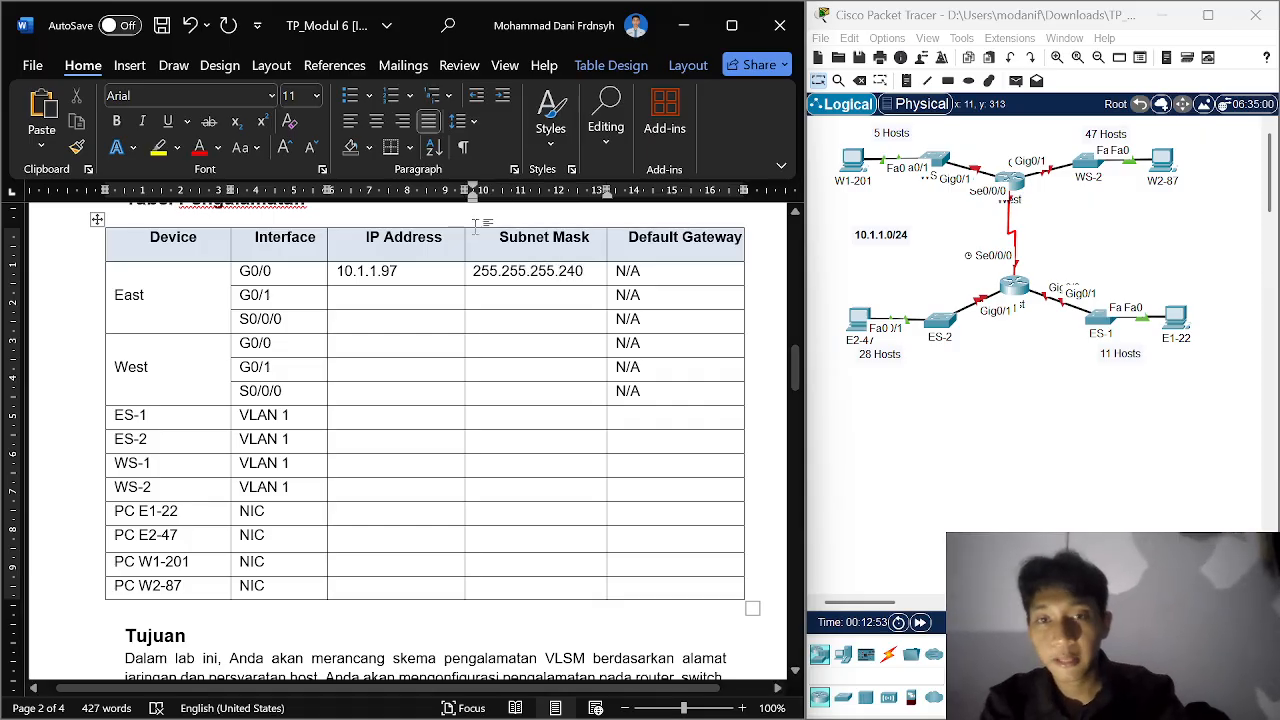
Step: Copy the ES-2 LAN first usable host address, 10.1.1.65, into the IP Address cell of East G0/1 in Tabel Pengalamatan
{"action": "left_click", "coordinate": [372, 296]}
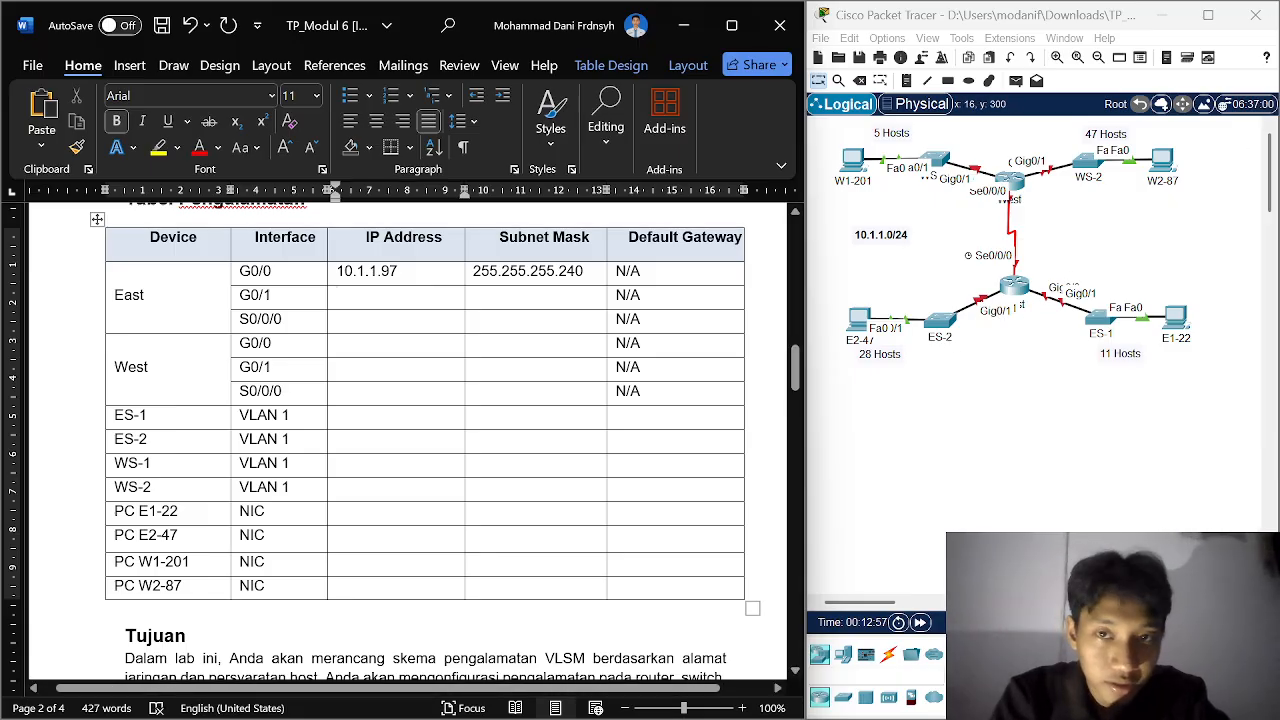
{"action": "scroll", "coordinate": [424, 440], "scroll_direction": "down", "scroll_amount": 15}
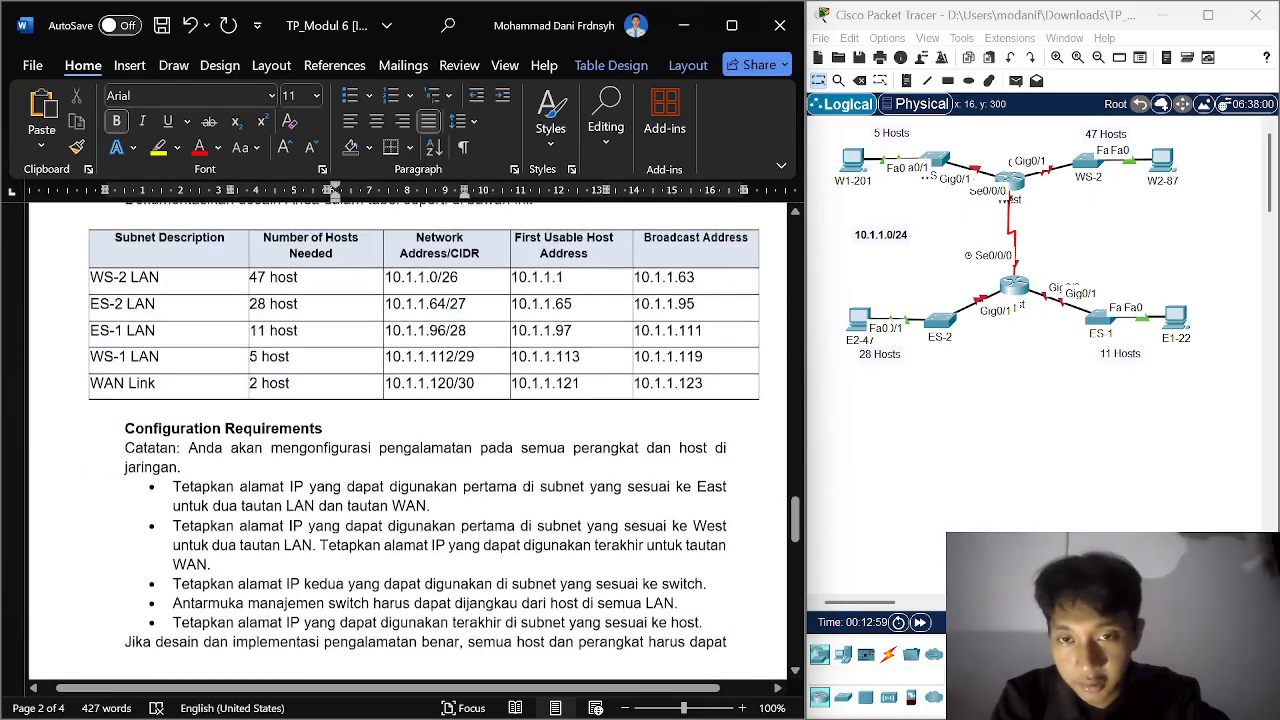
{"action": "scroll", "coordinate": [424, 440], "scroll_direction": "up", "scroll_amount": 1}
{"action": "scroll", "coordinate": [424, 440], "scroll_direction": "down", "scroll_amount": 3}
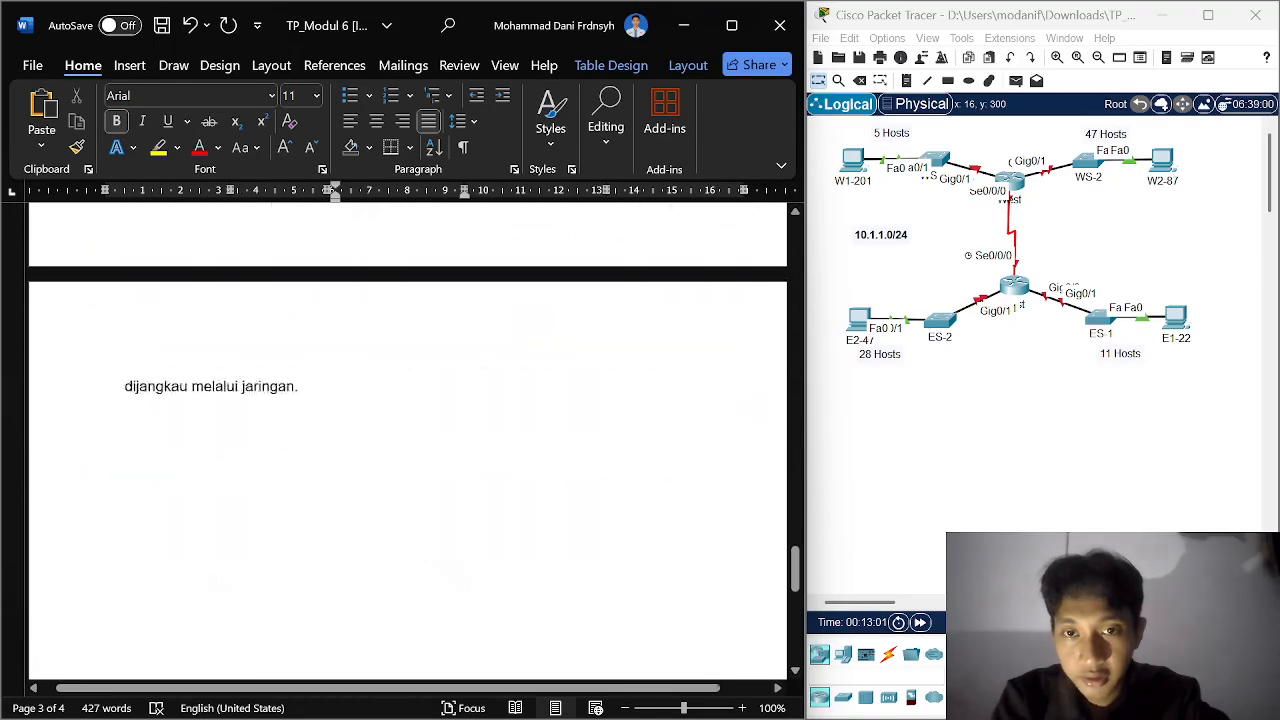
{"action": "scroll", "coordinate": [424, 440], "scroll_direction": "up", "scroll_amount": 15}
{"action": "scroll", "coordinate": [424, 440], "scroll_direction": "up", "scroll_amount": 7}
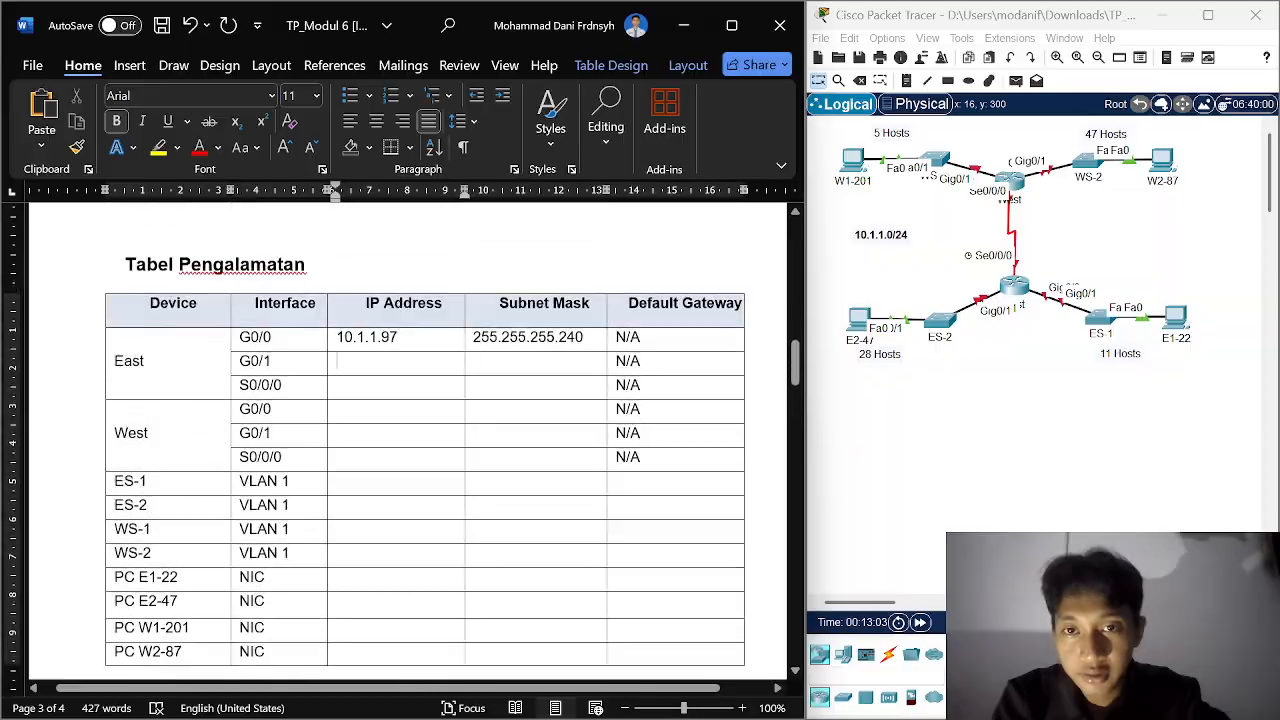
{"action": "scroll", "coordinate": [424, 440], "scroll_direction": "down", "scroll_amount": 14}
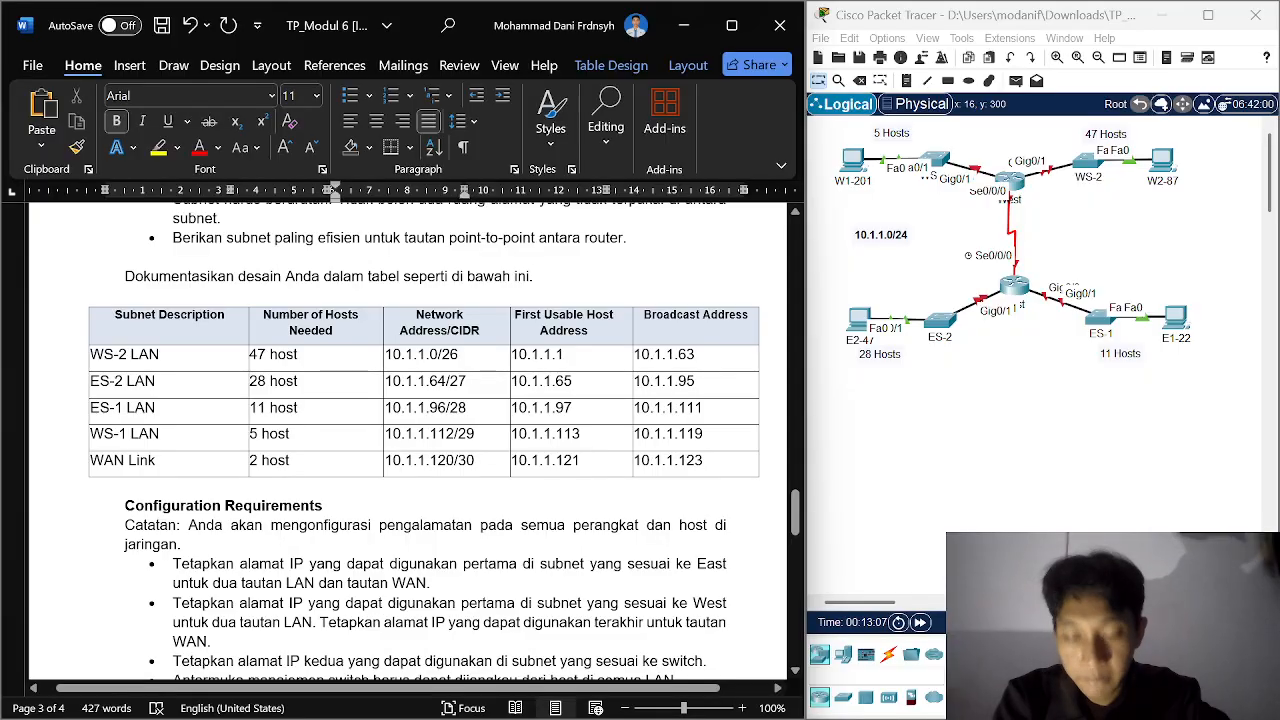
{"action": "left_click_drag", "start_coordinate": [573, 382], "coordinate": [545, 382]}
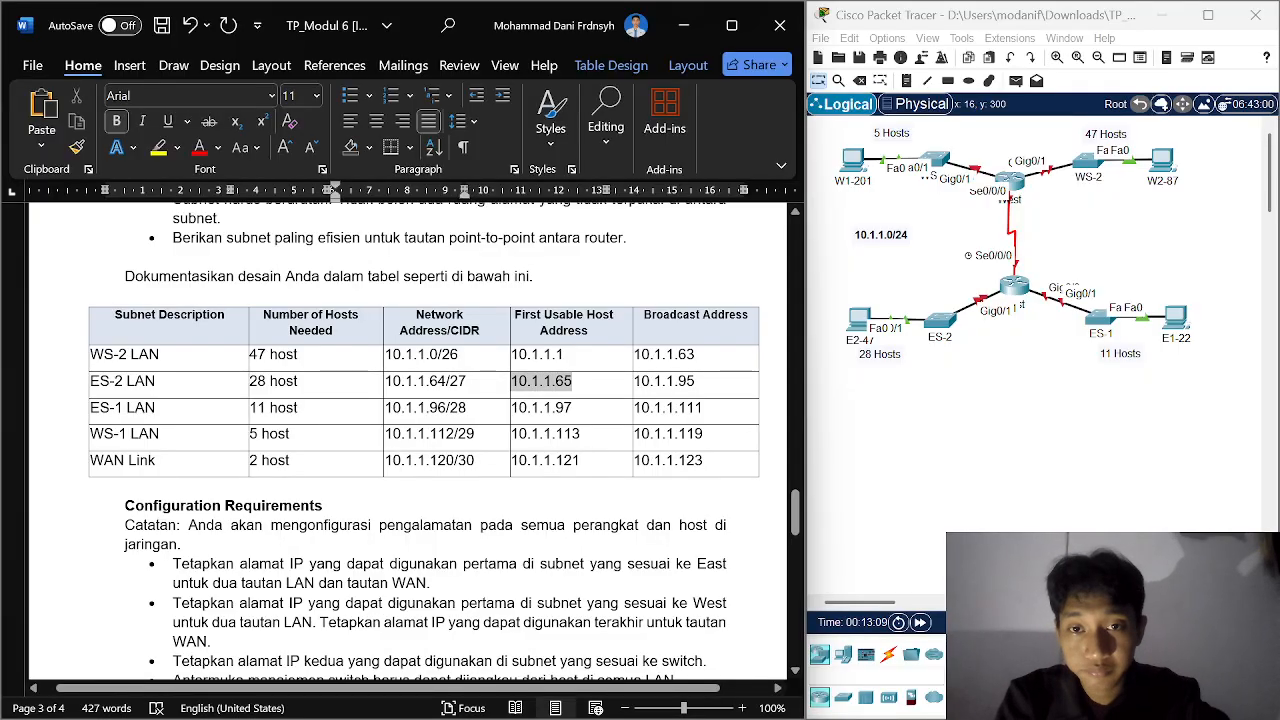
{"action": "key", "text": "ctrl+c"}
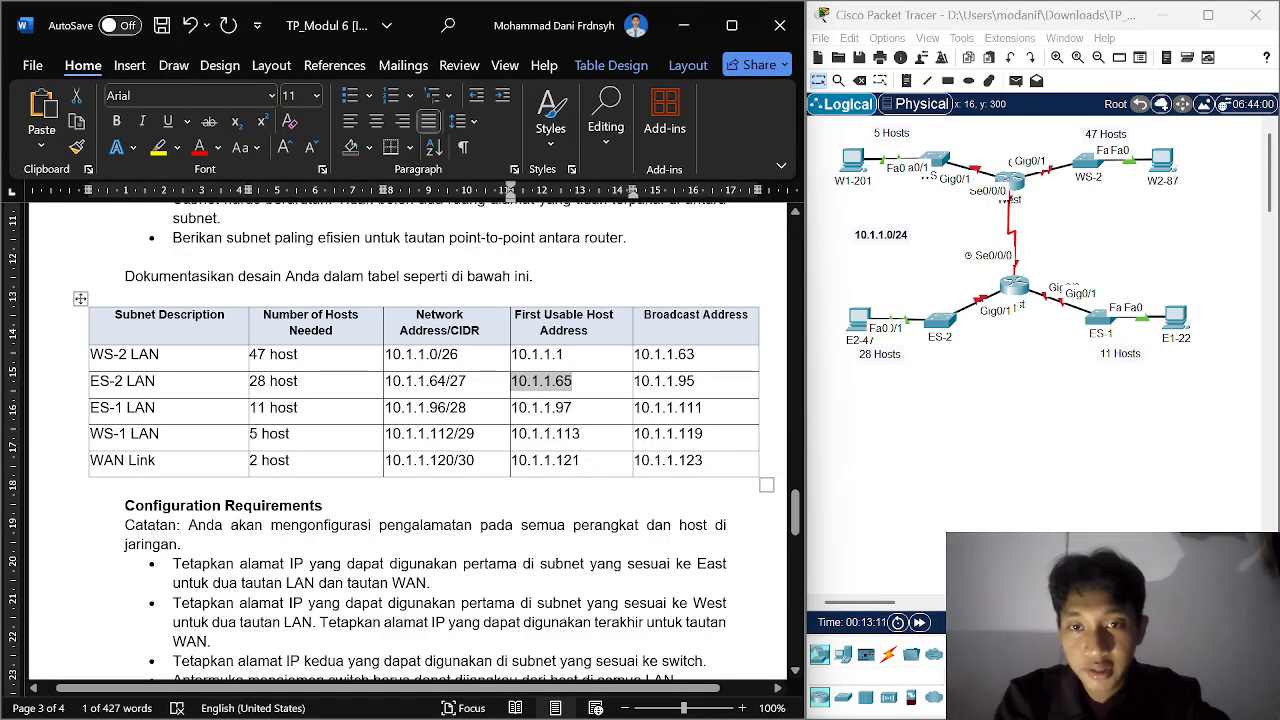
{"action": "scroll", "coordinate": [428, 432], "scroll_direction": "up", "scroll_amount": 10}
{"action": "scroll", "coordinate": [428, 432], "scroll_direction": "down", "scroll_amount": 5}
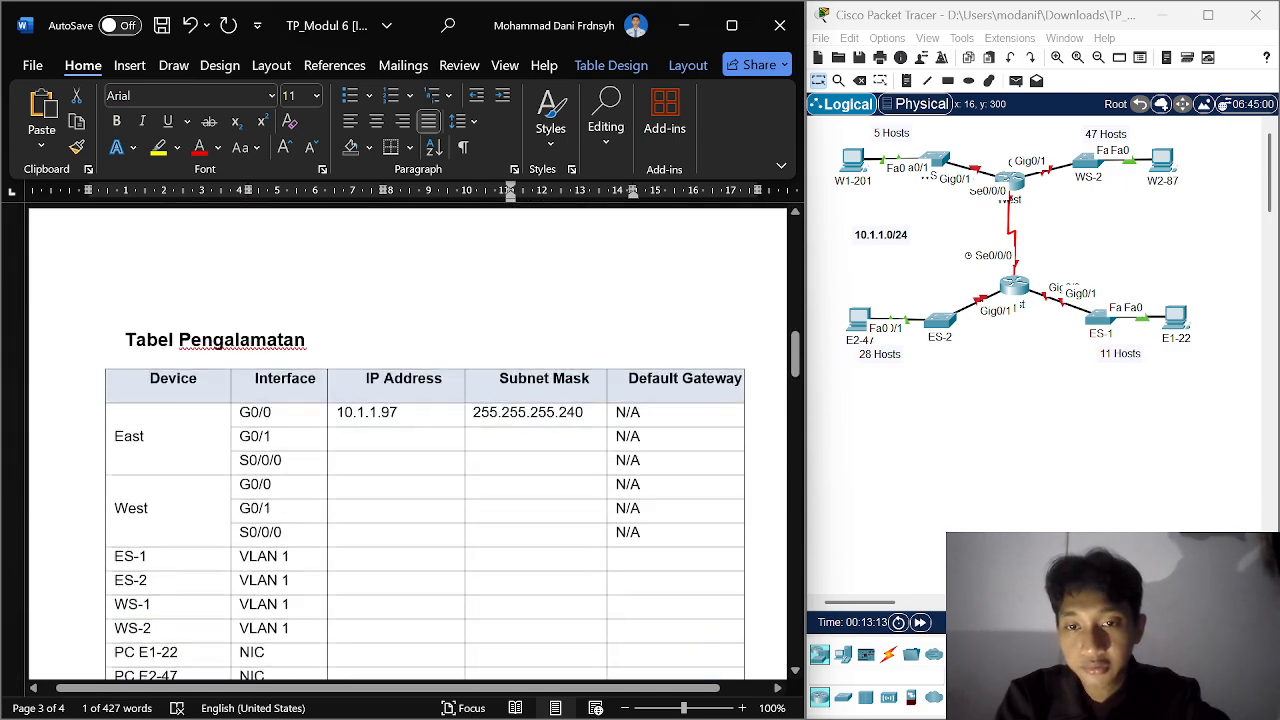
{"action": "left_click", "coordinate": [428, 432]}
{"action": "key", "text": "ctrl+v"}
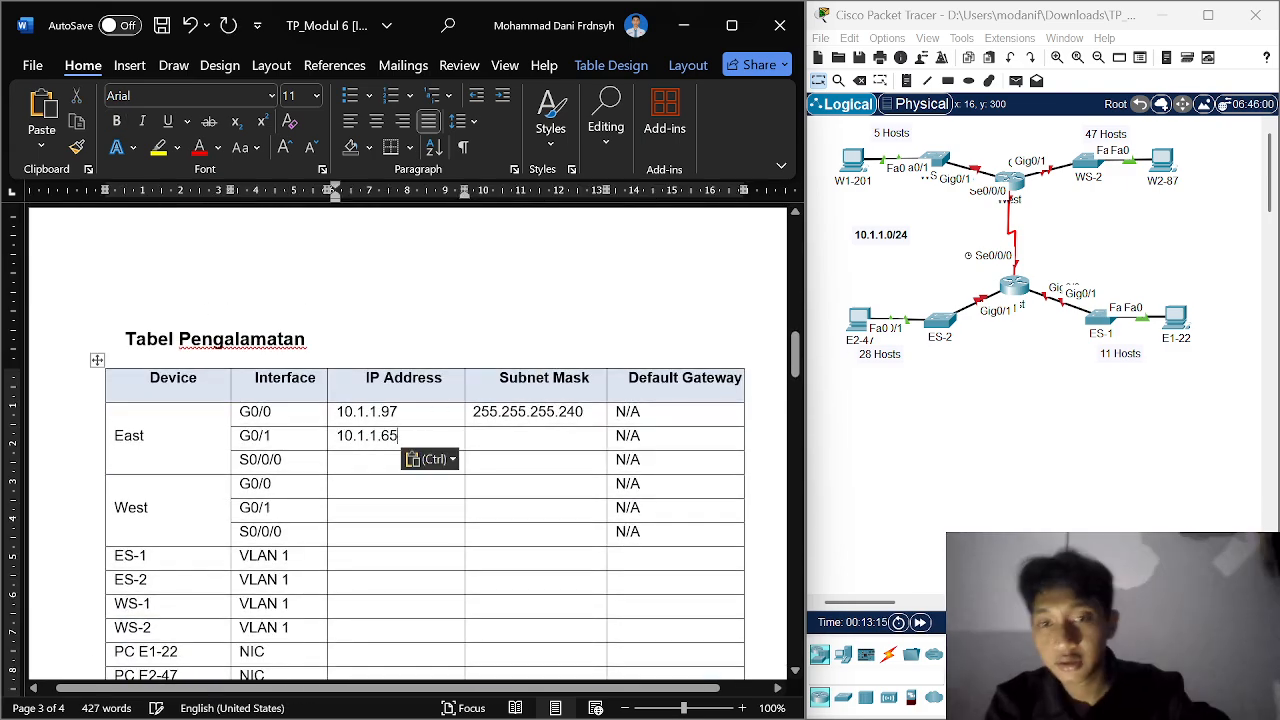
Step: Switch to the Excel subnetmask sheet, look up the decimal mask for prefix /27, and return to the Word document
{"action": "key", "text": "super+Tab"}
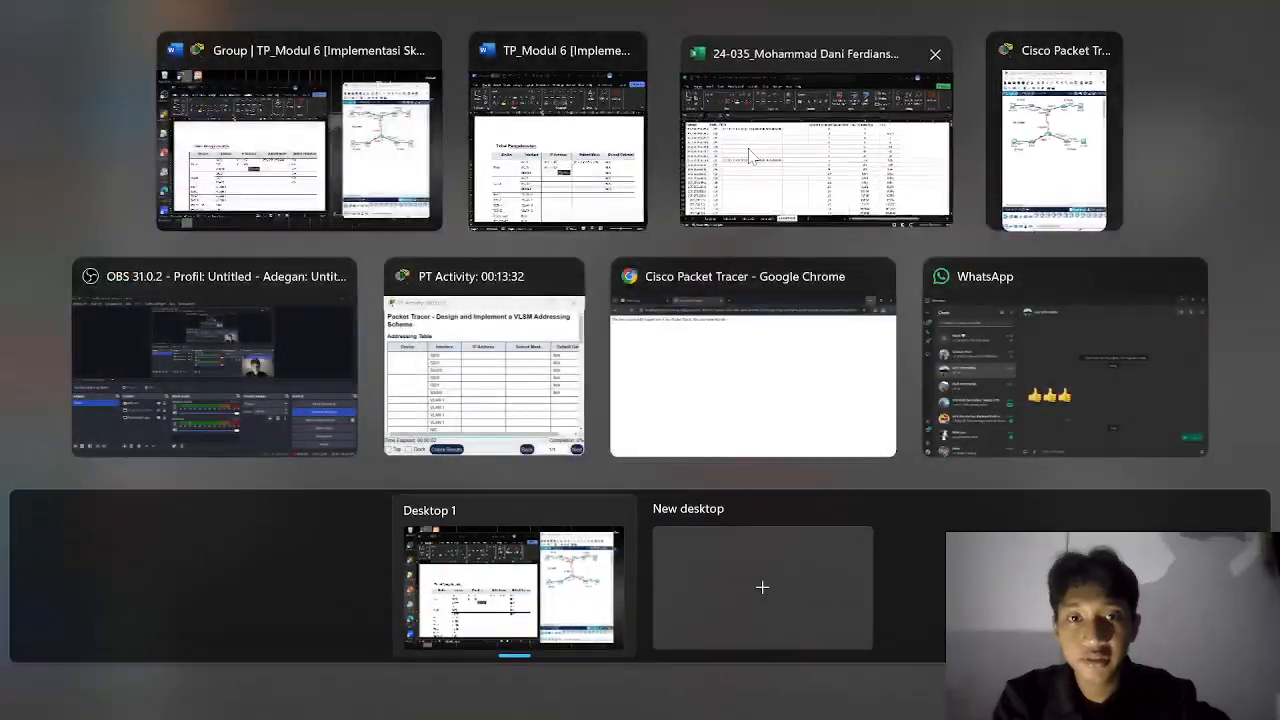
{"action": "left_click", "coordinate": [749, 154]}
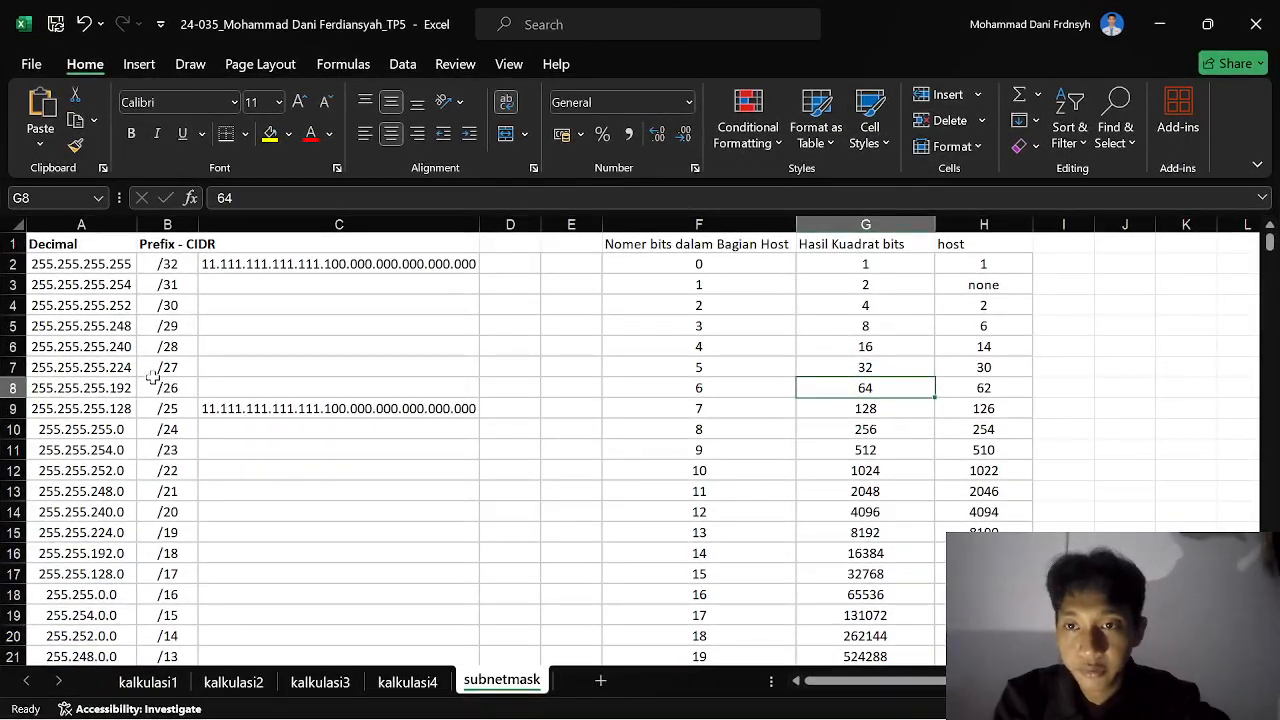
{"action": "key", "text": "super+Tab"}
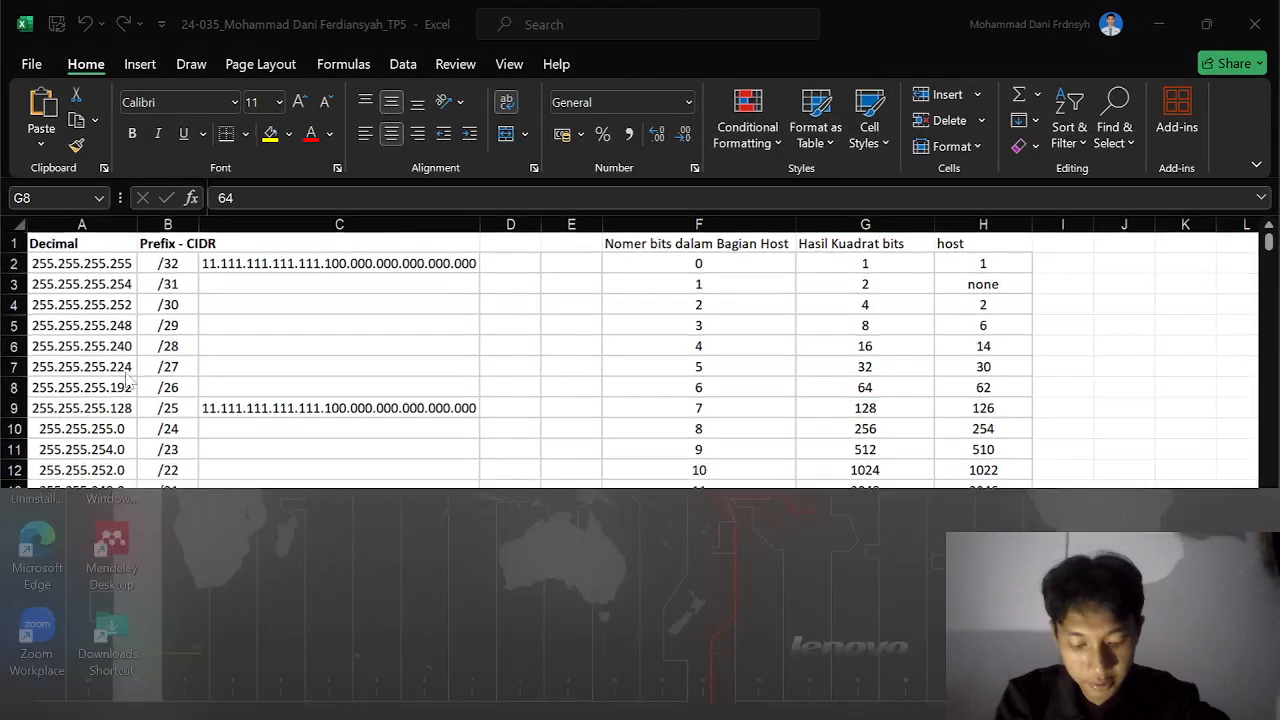
{"action": "left_click", "coordinate": [610, 130]}
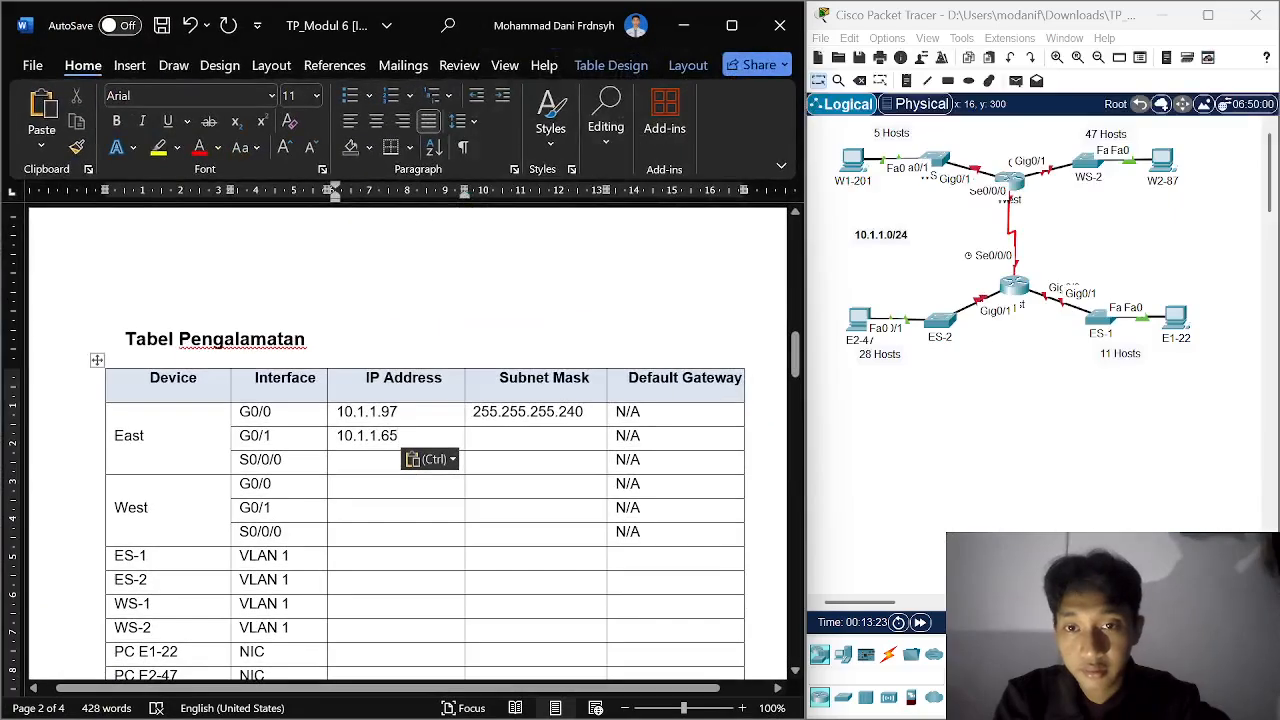
Step: Reuse the East G0/0 subnet mask in the East G0/1 Subnet Mask cell, changing it to 255.255.255.224
{"action": "left_click", "coordinate": [545, 436]}
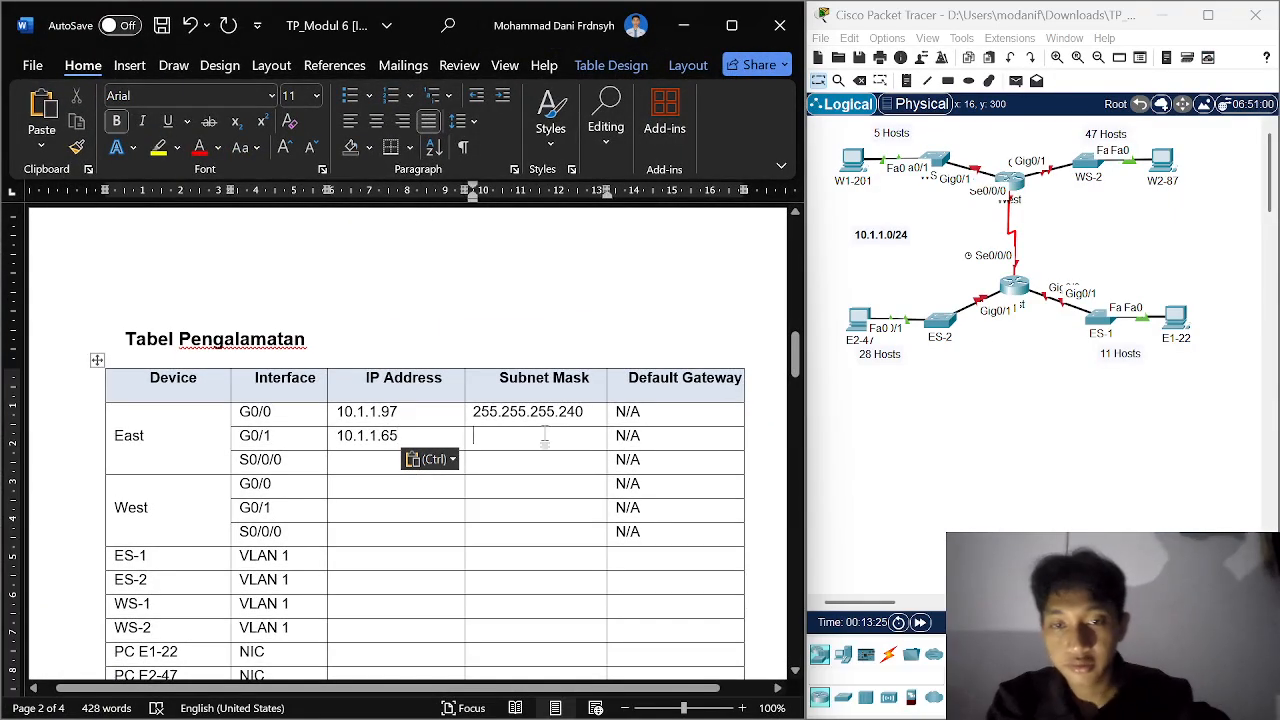
{"action": "type", "text": "2"}
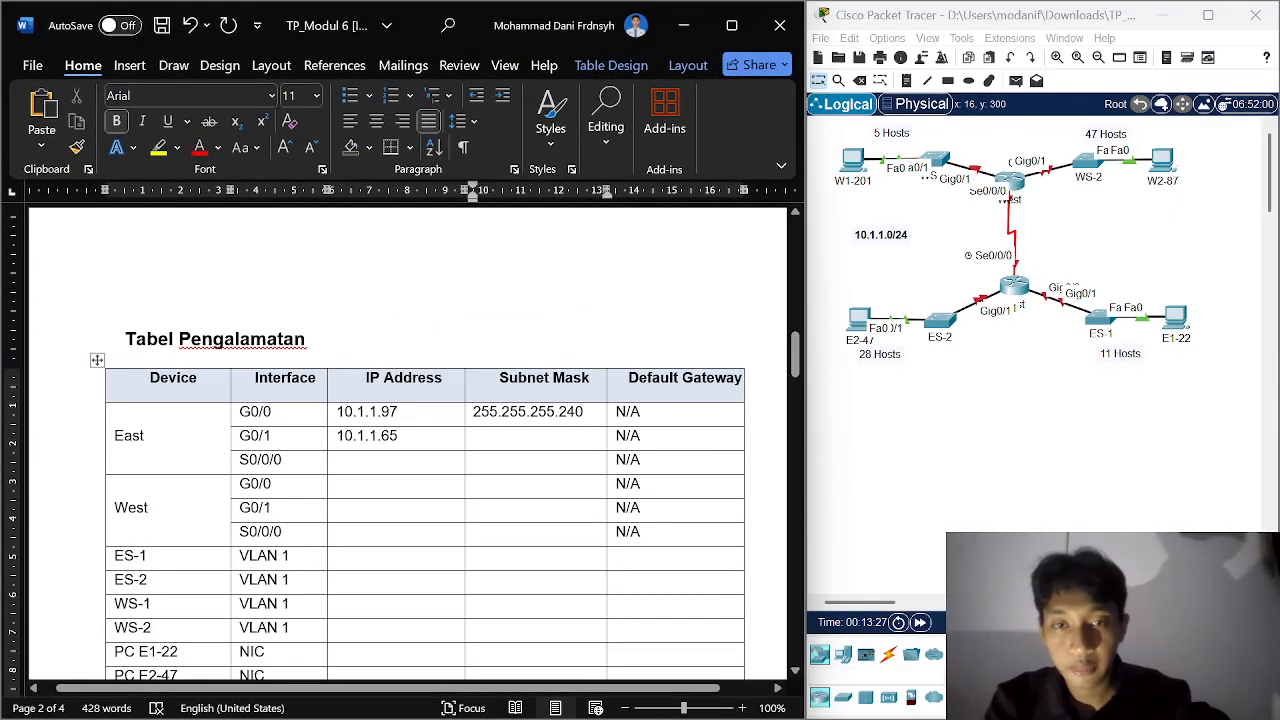
{"action": "left_click_drag", "start_coordinate": [584, 412], "coordinate": [474, 414]}
{"action": "key", "text": "ctrl+c"}
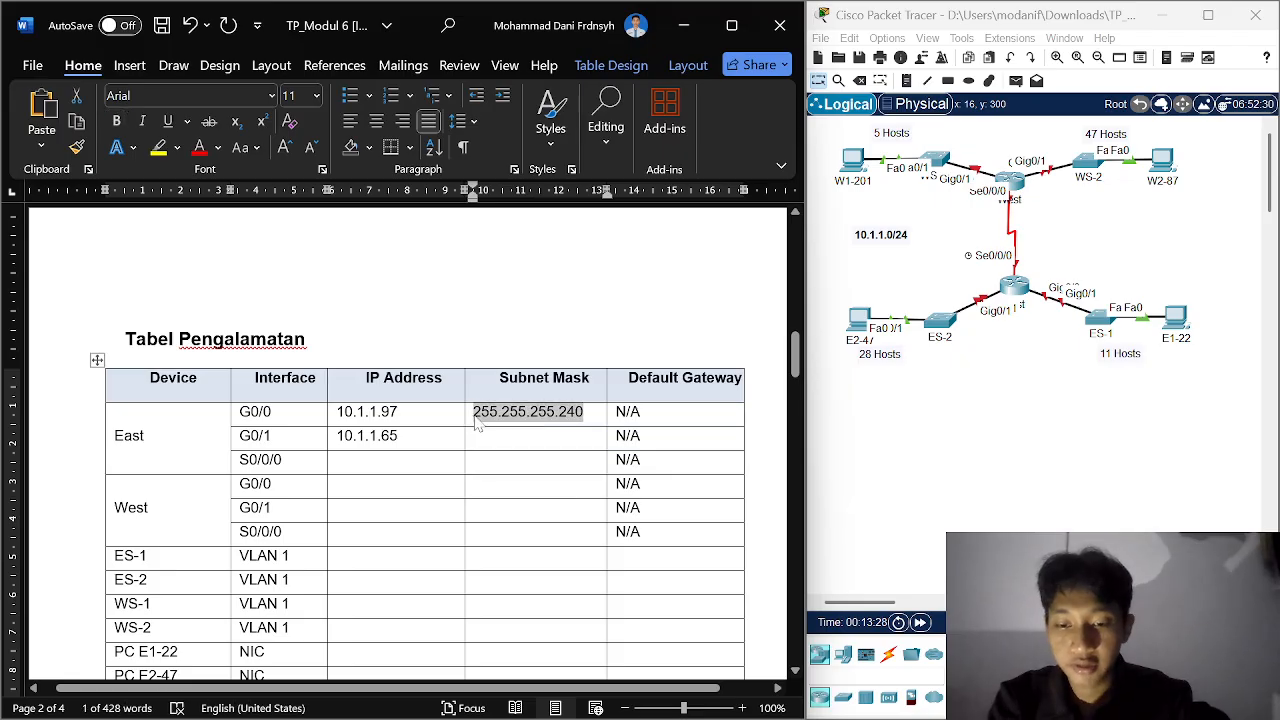
{"action": "left_click", "coordinate": [540, 436]}
{"action": "key", "text": "ctrl+v"}
{"action": "key", "text": "BackSpace"}
{"action": "key", "text": "BackSpace"}
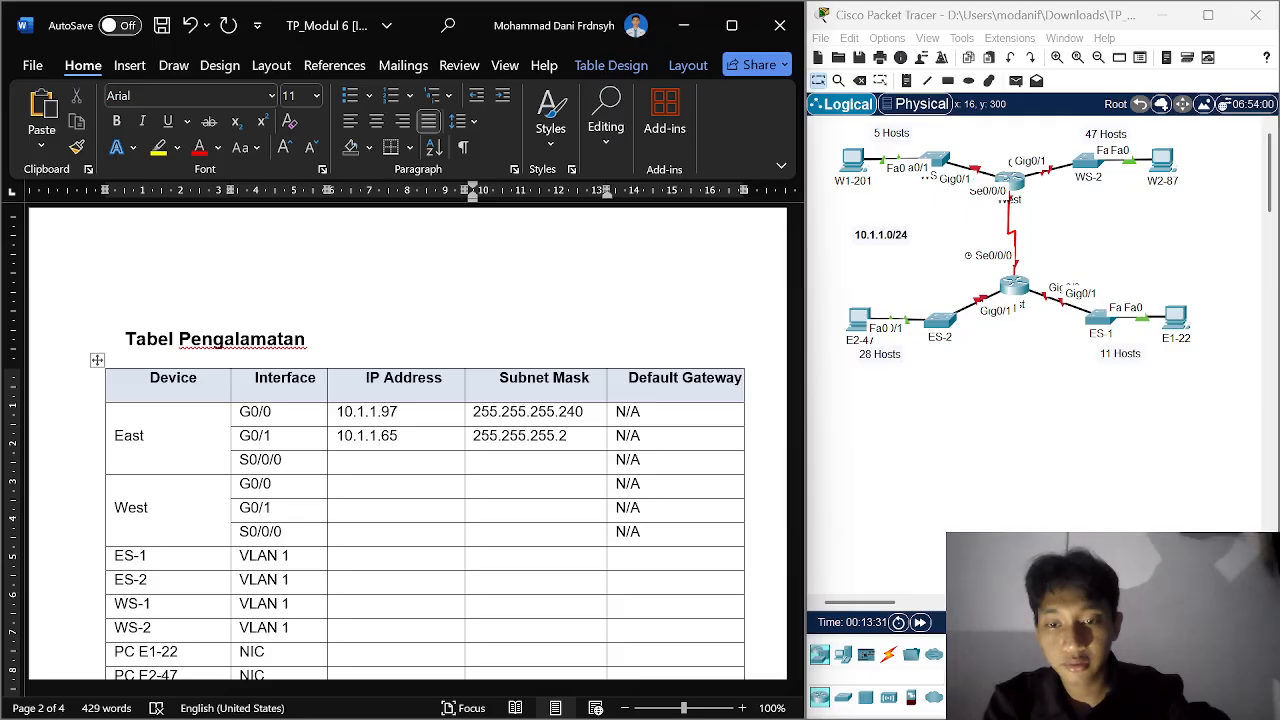
{"action": "type", "text": "24"}
Step: Copy the WAN Link first usable host address, 10.1.1.121, into the IP Address cell of East S0/0/0
{"action": "left_click", "coordinate": [405, 462]}
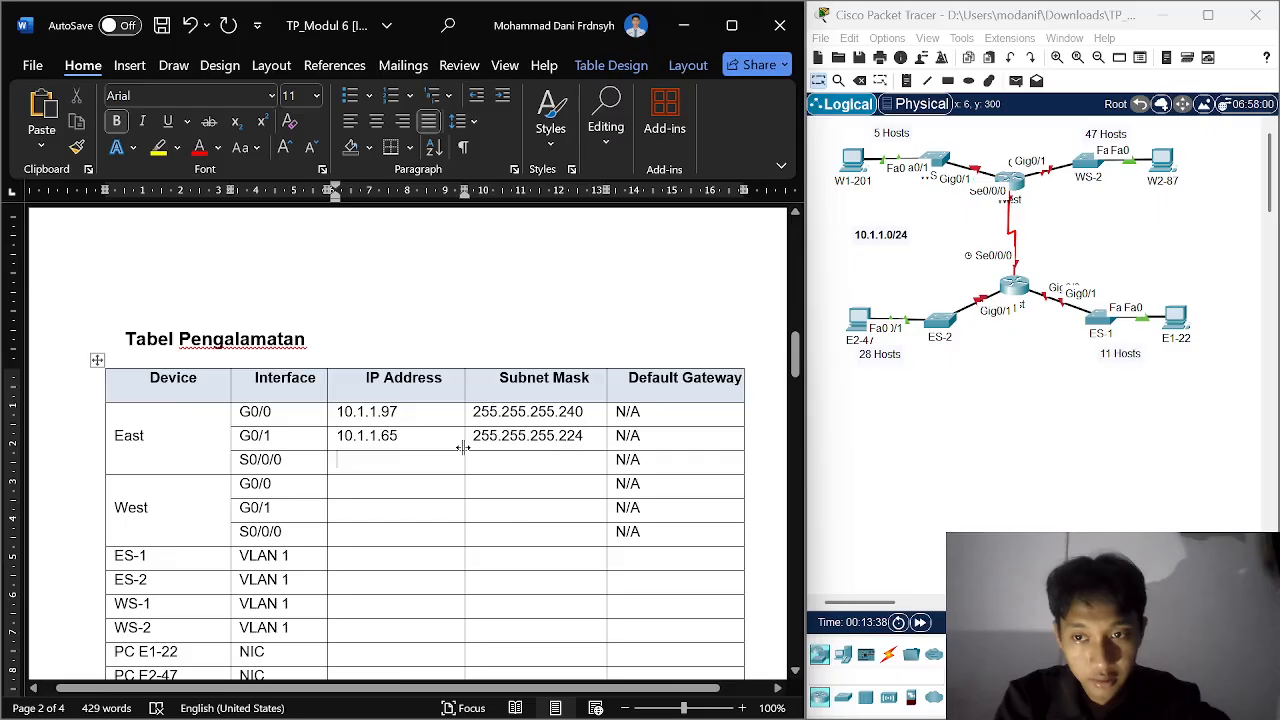
{"action": "scroll", "coordinate": [466, 449], "scroll_direction": "down", "scroll_amount": 10}
{"action": "scroll", "coordinate": [420, 440], "scroll_direction": "down", "scroll_amount": 3}
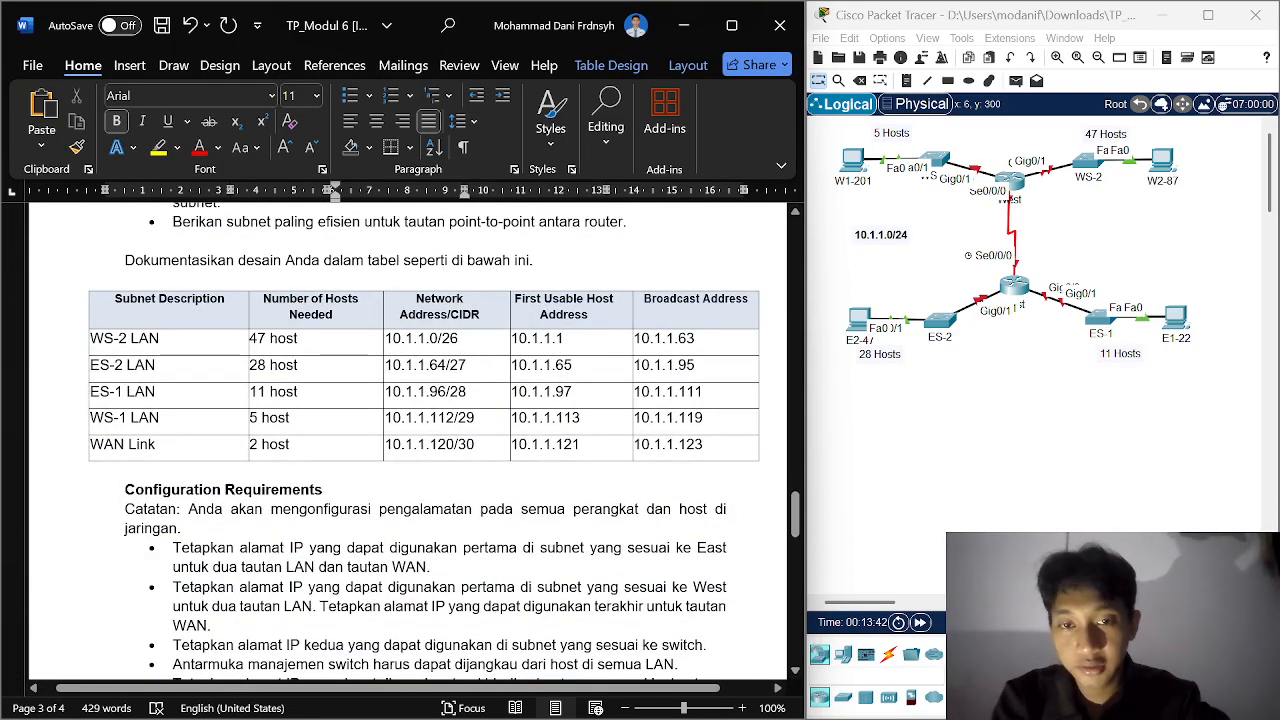
{"action": "left_click_drag", "start_coordinate": [580, 445], "coordinate": [515, 455]}
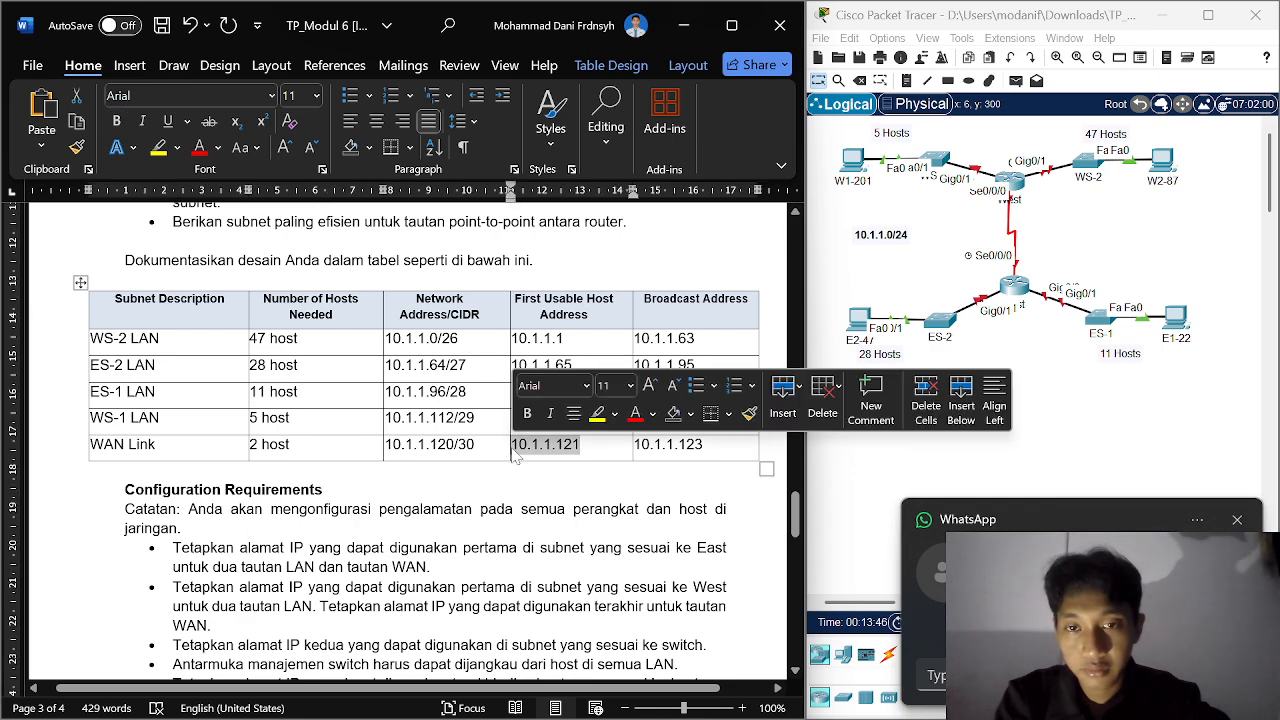
{"action": "scroll", "coordinate": [513, 450], "scroll_direction": "up", "scroll_amount": 20}
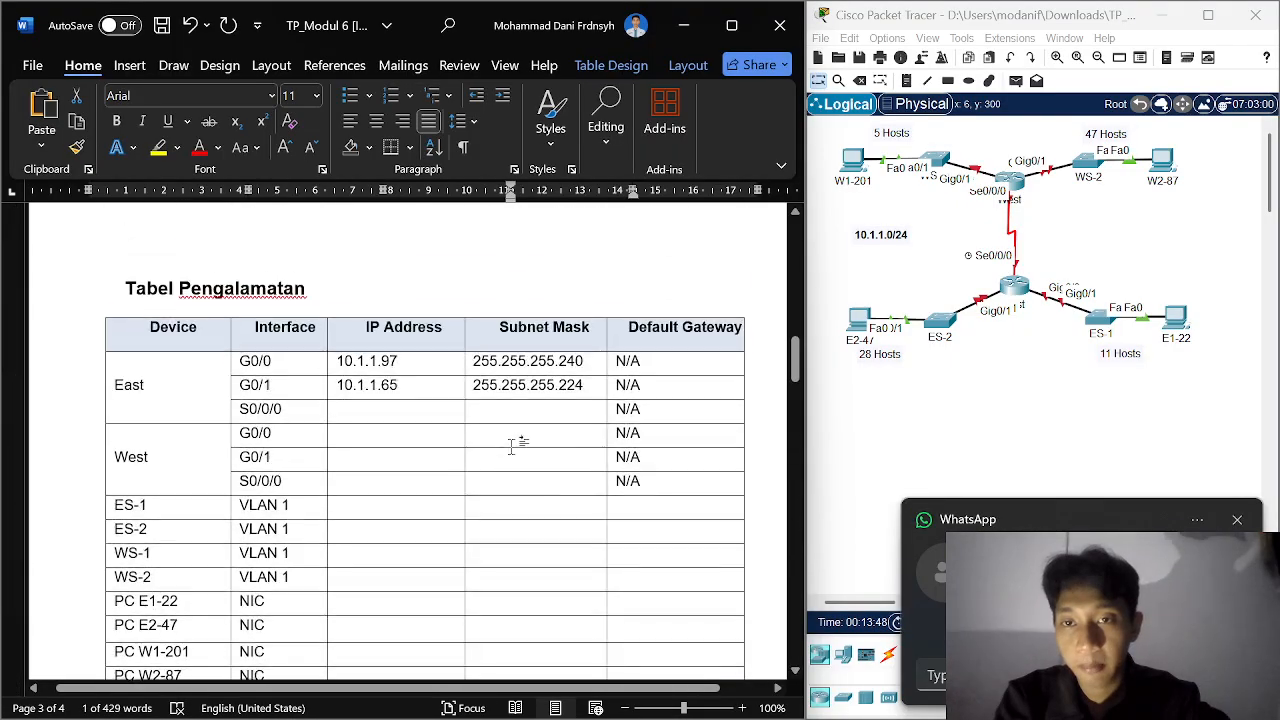
{"action": "scroll", "coordinate": [514, 443], "scroll_direction": "up", "scroll_amount": 1}
{"action": "left_click", "coordinate": [403, 434]}
{"action": "key", "text": "ctrl+v"}
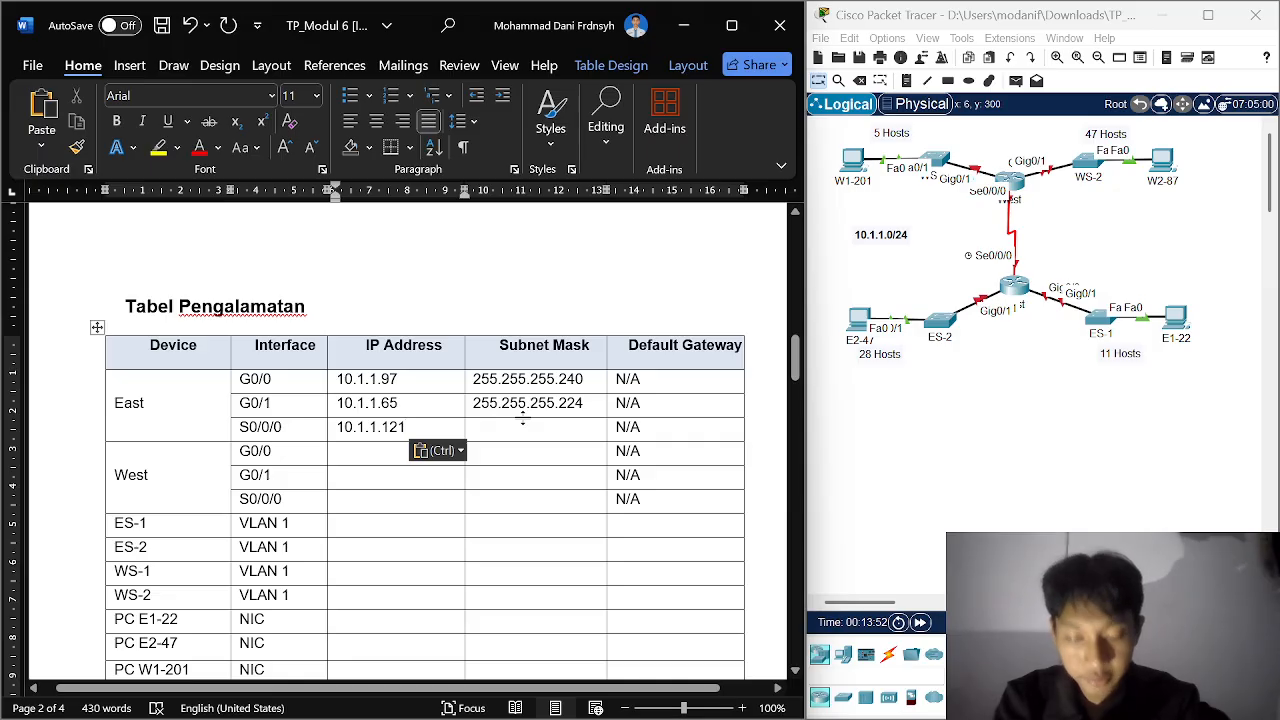
Step: Check the WAN Link prefix in the subnet table, look up the decimal mask for /30 in the Excel sheet, and return to Word
{"action": "scroll", "coordinate": [534, 423], "scroll_direction": "down", "scroll_amount": 15}
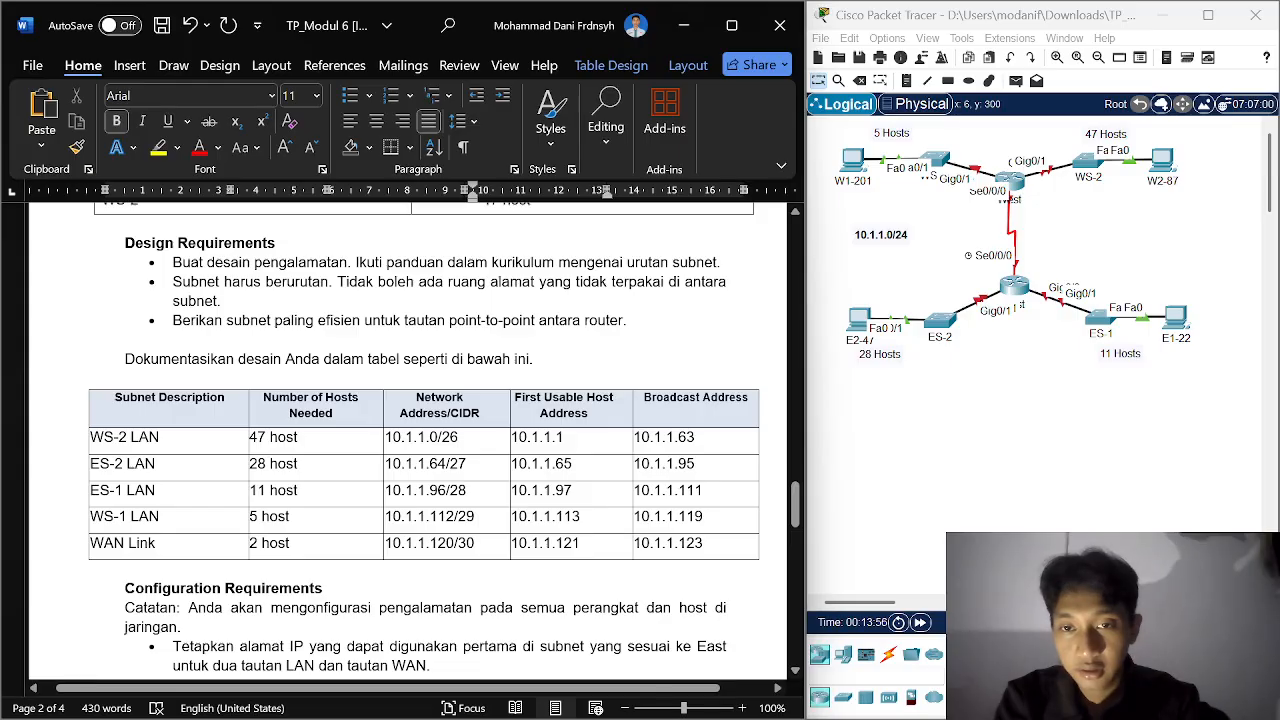
{"action": "scroll", "coordinate": [408, 440], "scroll_direction": "up", "scroll_amount": 15}
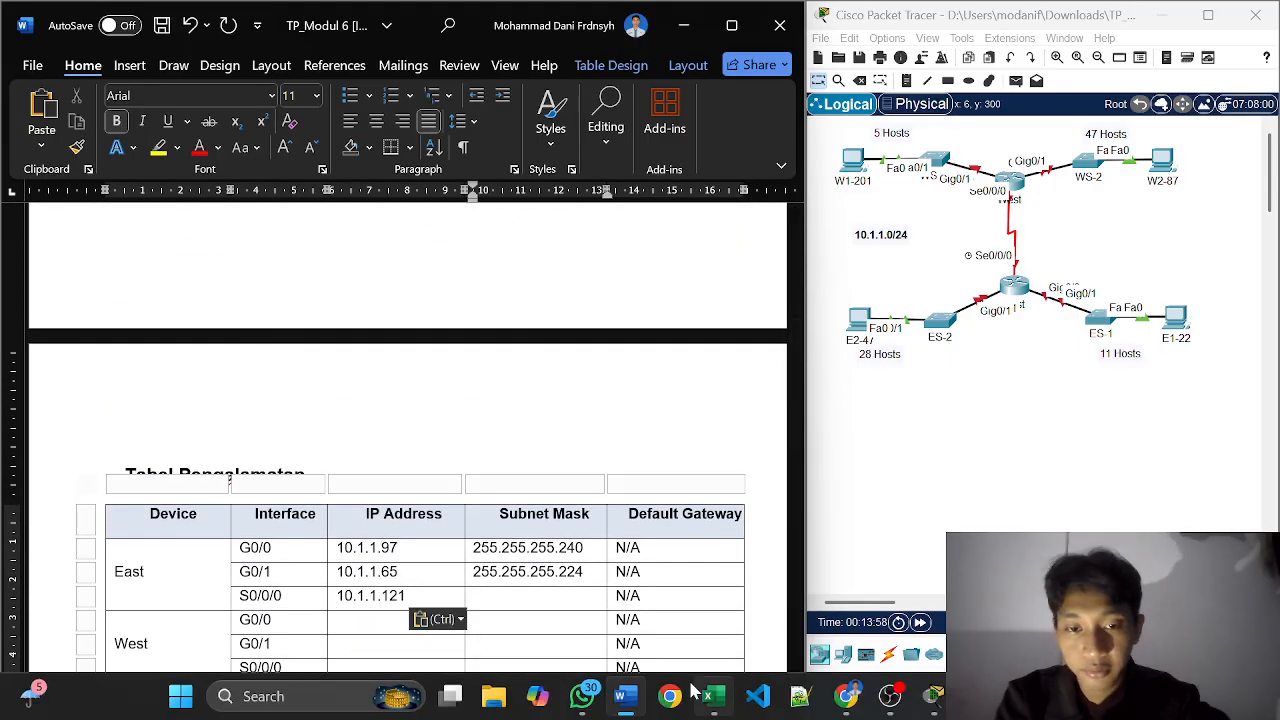
{"action": "left_click", "coordinate": [710, 698]}
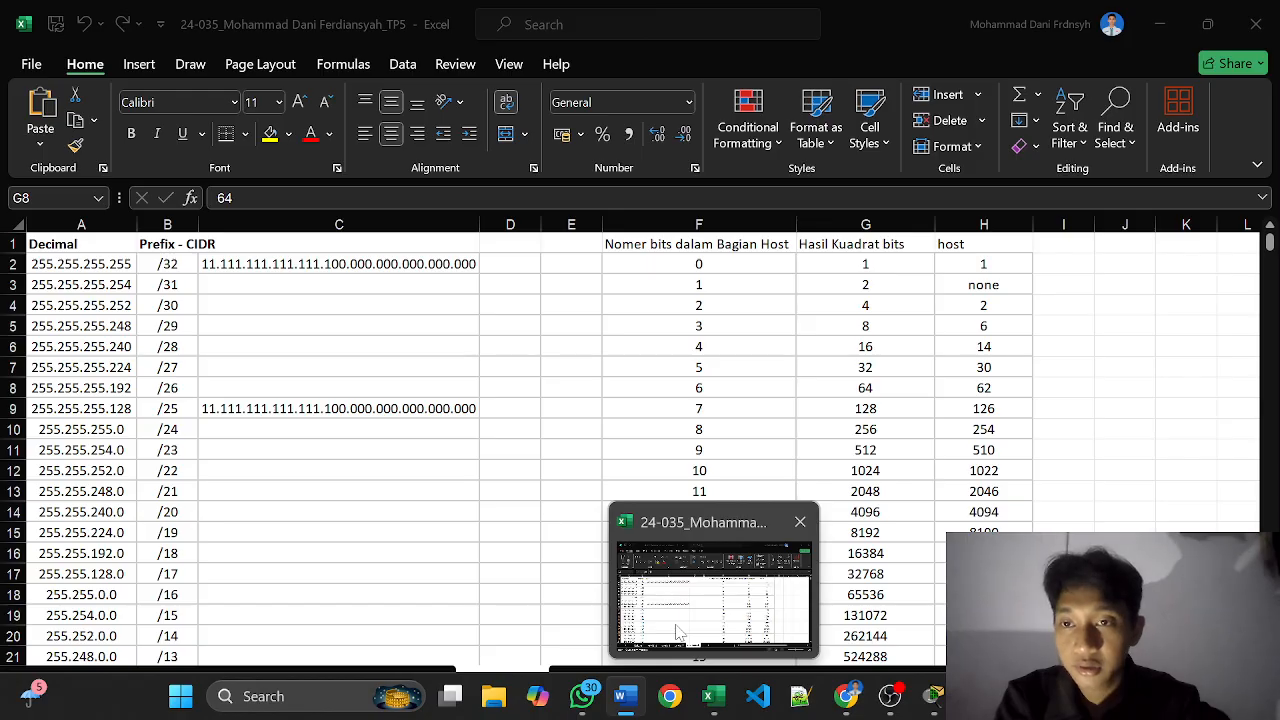
{"action": "scroll", "coordinate": [408, 447], "scroll_direction": "down", "scroll_amount": 3}
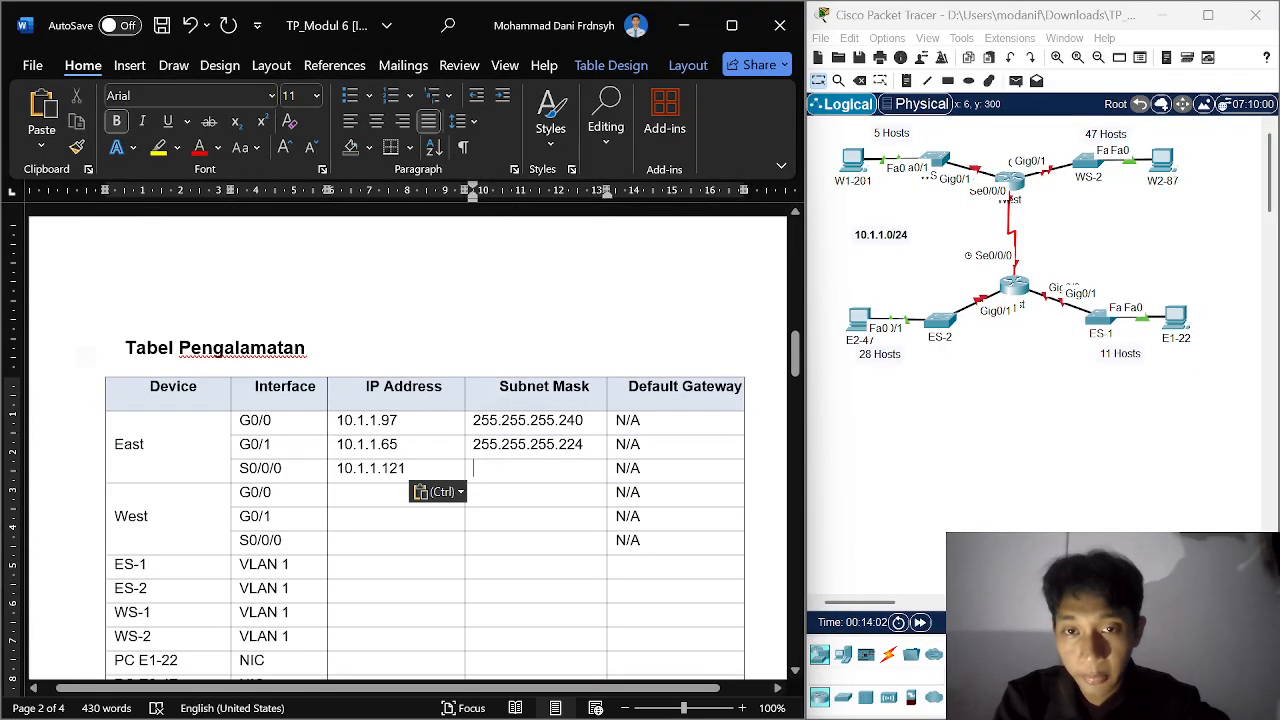
Step: Reuse the East G0/1 subnet mask in the East S0/0/0 Subnet Mask cell, changing it to 255.255.255.252
{"action": "type", "text": "2"}
{"action": "key", "text": "BackSpace"}
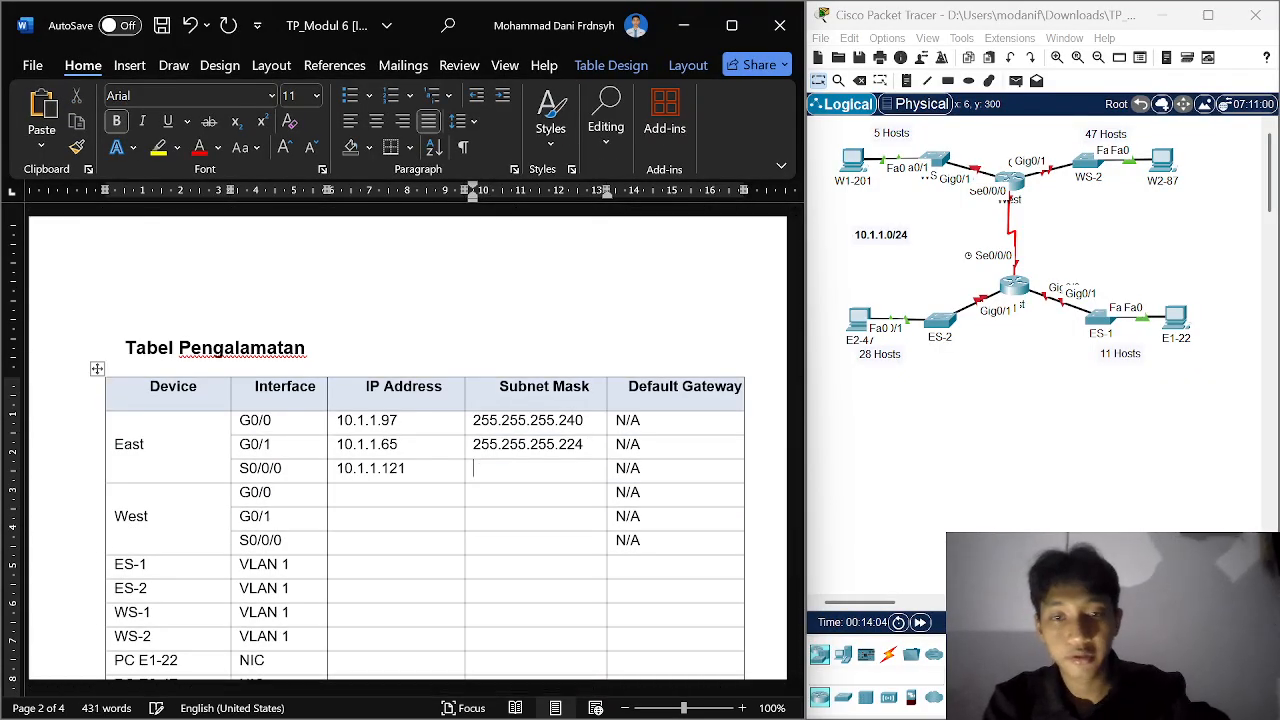
{"action": "left_click_drag", "start_coordinate": [585, 445], "coordinate": [480, 452]}
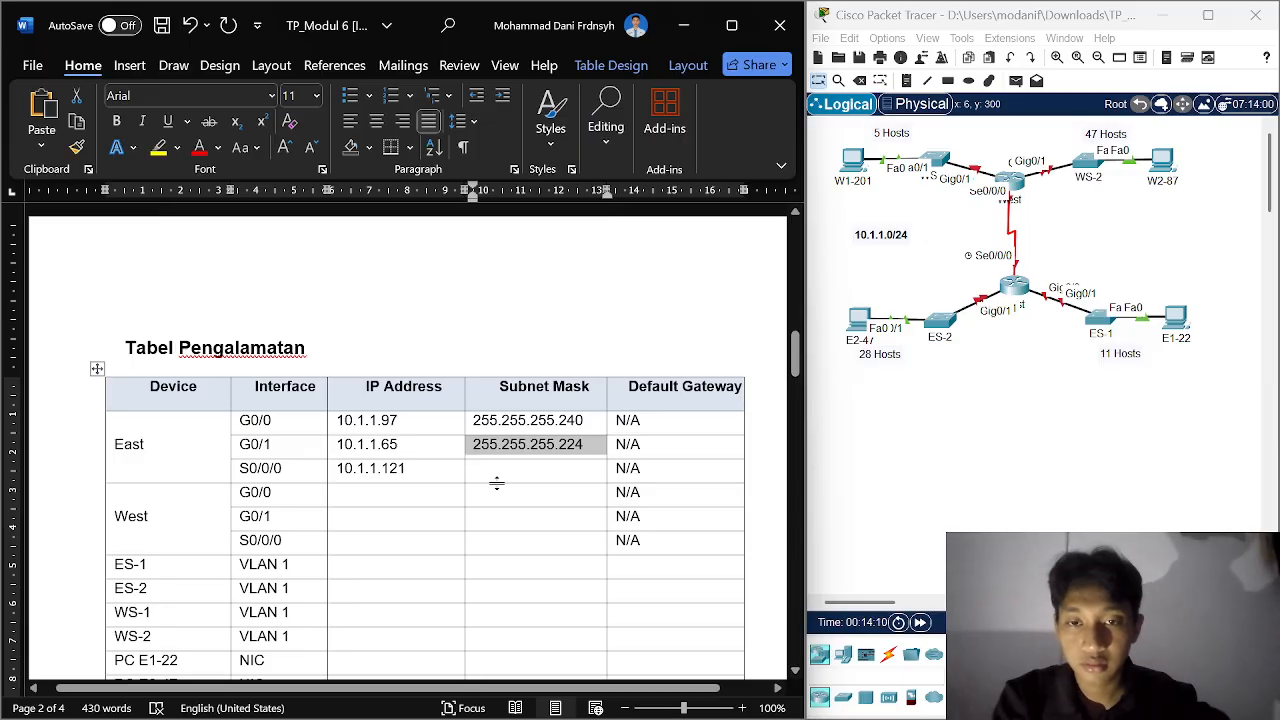
{"action": "left_click", "coordinate": [494, 477]}
{"action": "key", "text": "ctrl+v"}
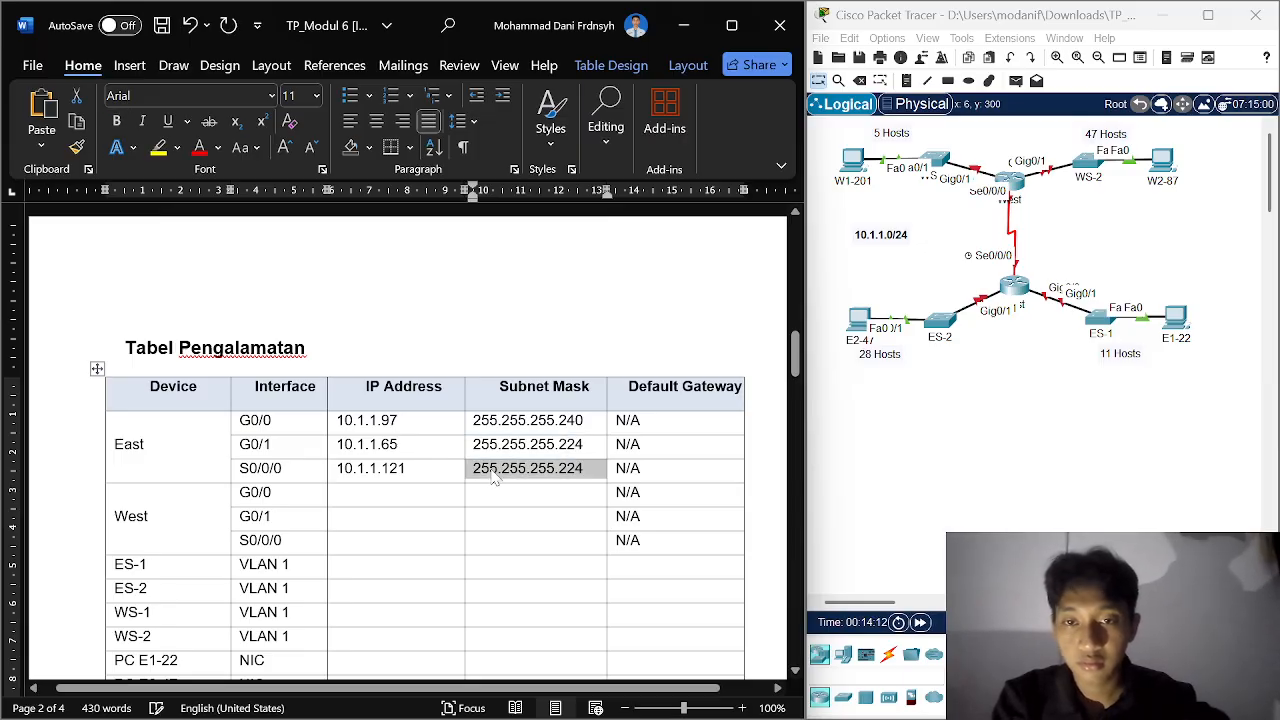
{"action": "left_click", "coordinate": [593, 472]}
{"action": "key", "text": "BackSpace"}
{"action": "key", "text": "BackSpace"}
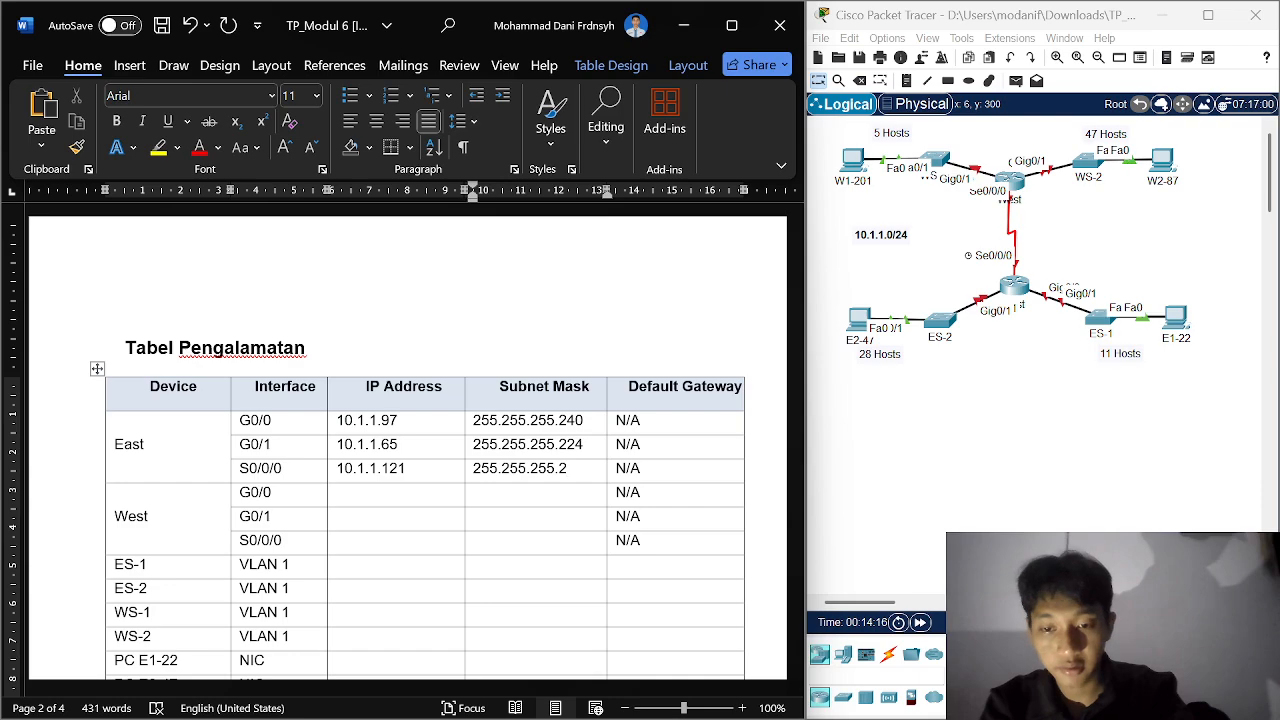
{"action": "type", "text": "52"}
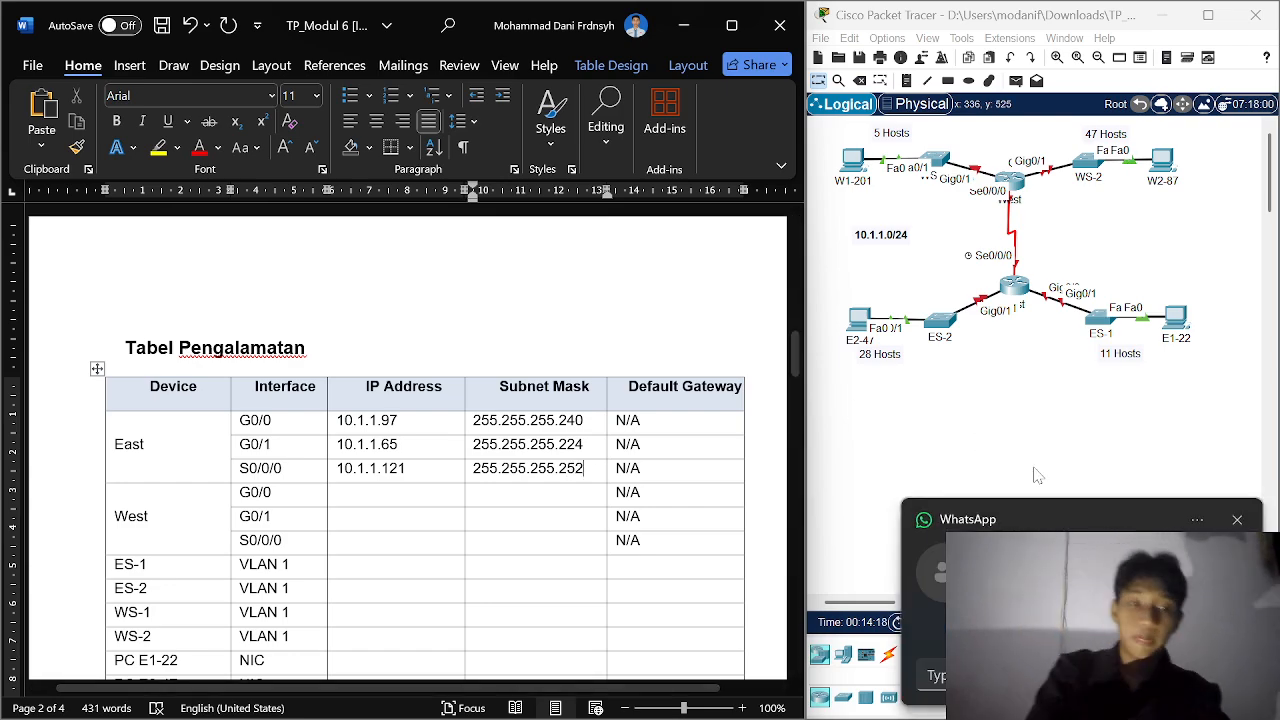
Step: Dismiss the incoming WhatsApp notifications
{"action": "left_click", "coordinate": [1238, 522]}
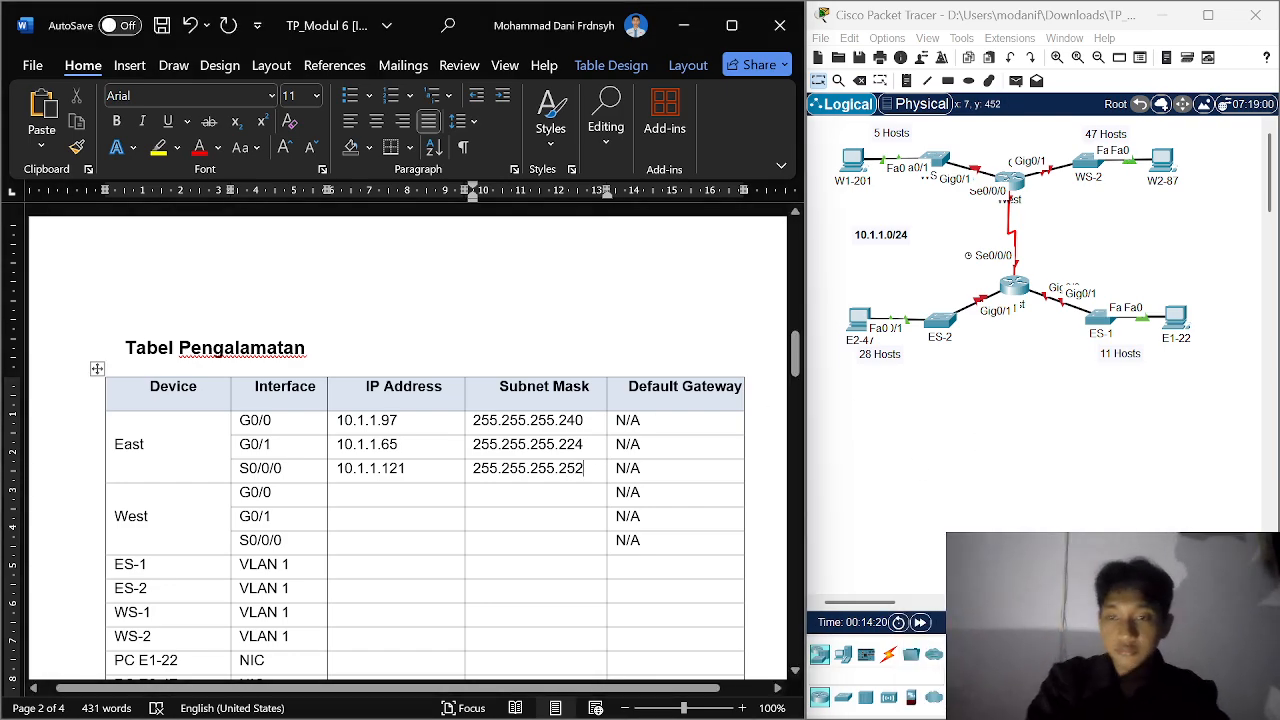
{"action": "scroll", "coordinate": [425, 450], "scroll_direction": "down", "scroll_amount": 1}
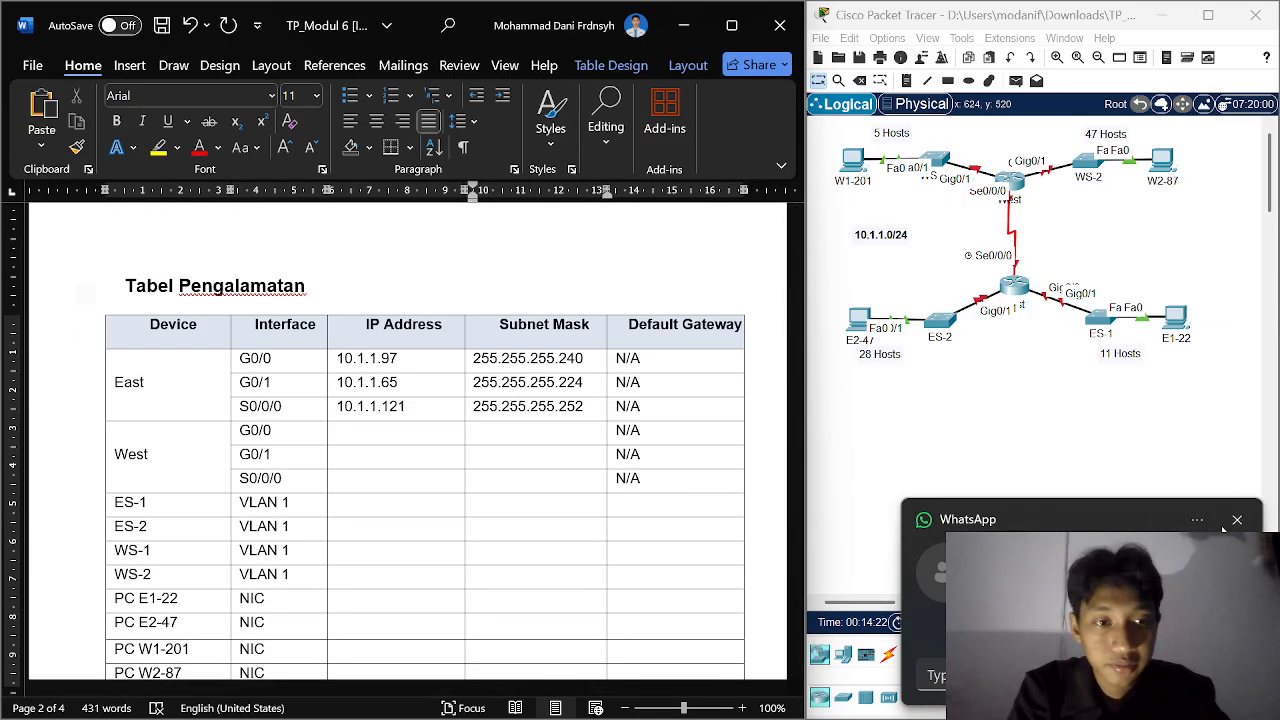
{"action": "left_click", "coordinate": [1237, 519]}
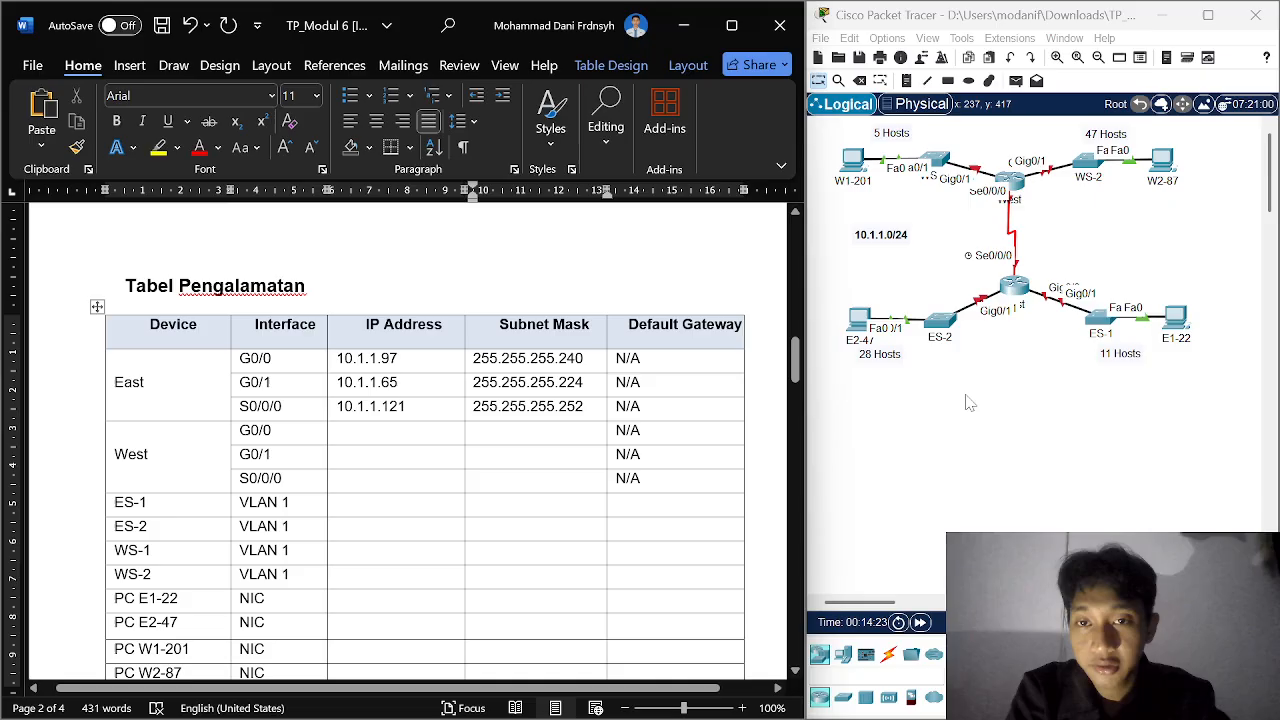
Step: Copy the WS-1 LAN first usable host address, 10.1.1.113, into the IP Address cell of West G0/0 in Tabel Pengalamatan
{"action": "scroll", "coordinate": [400, 440], "scroll_direction": "down", "scroll_amount": 7}
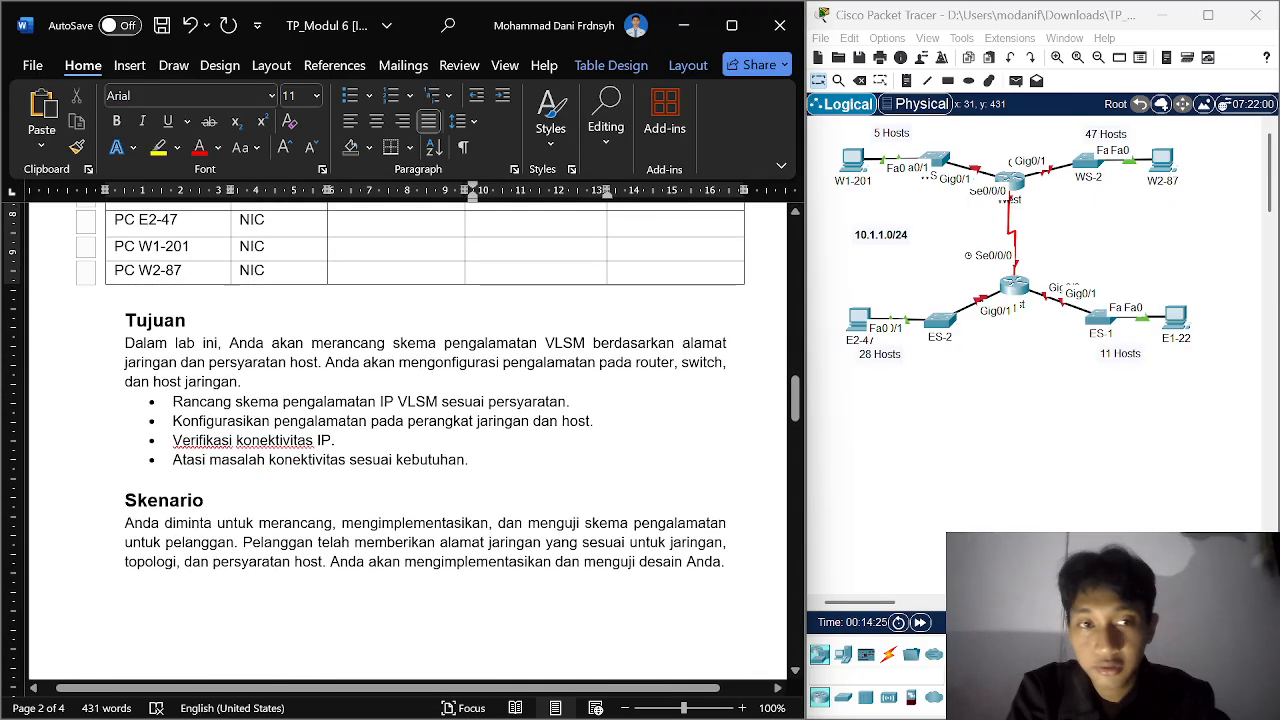
{"action": "scroll", "coordinate": [400, 440], "scroll_direction": "up", "scroll_amount": 3}
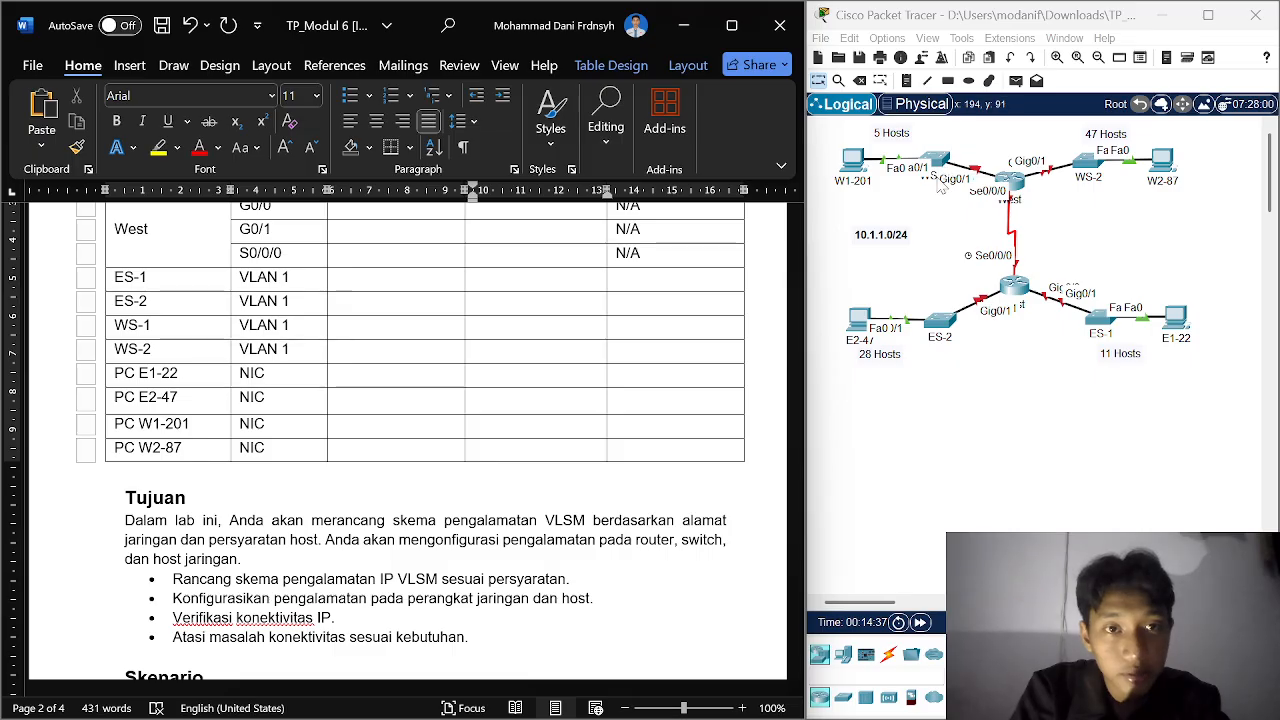
{"action": "scroll", "coordinate": [425, 430], "scroll_direction": "down", "scroll_amount": 2}
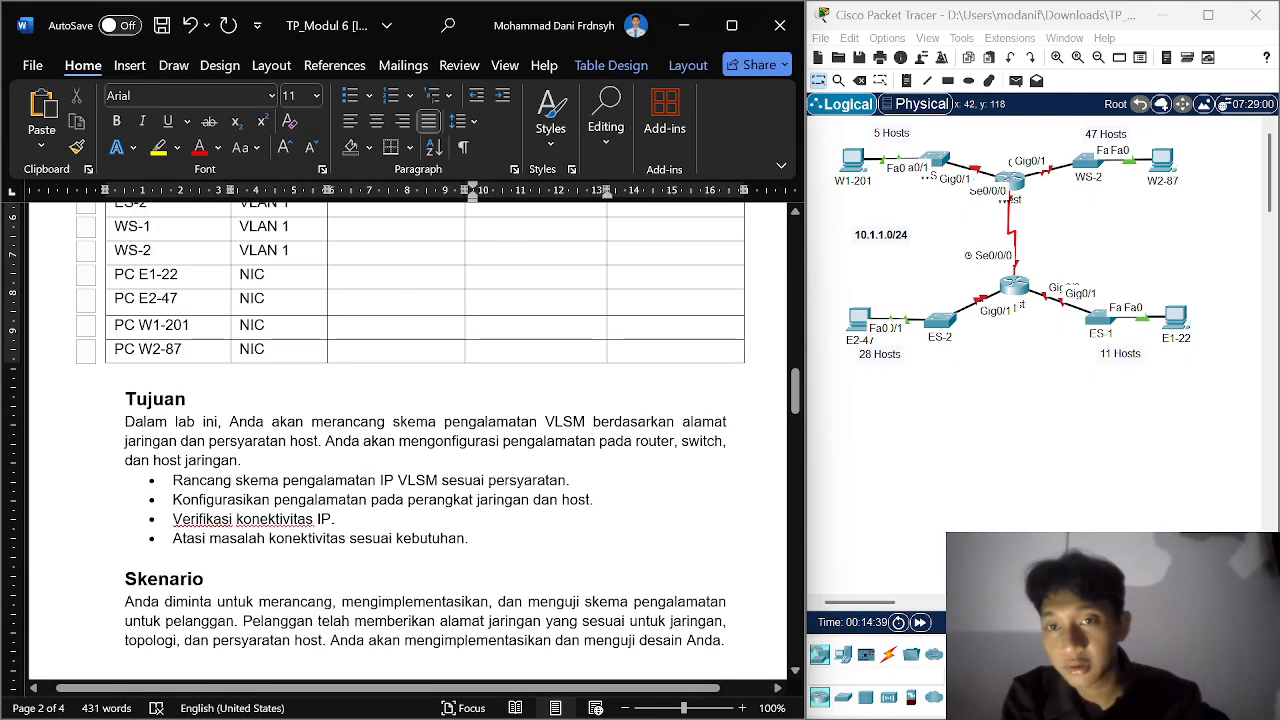
{"action": "scroll", "coordinate": [410, 440], "scroll_direction": "down", "scroll_amount": 15}
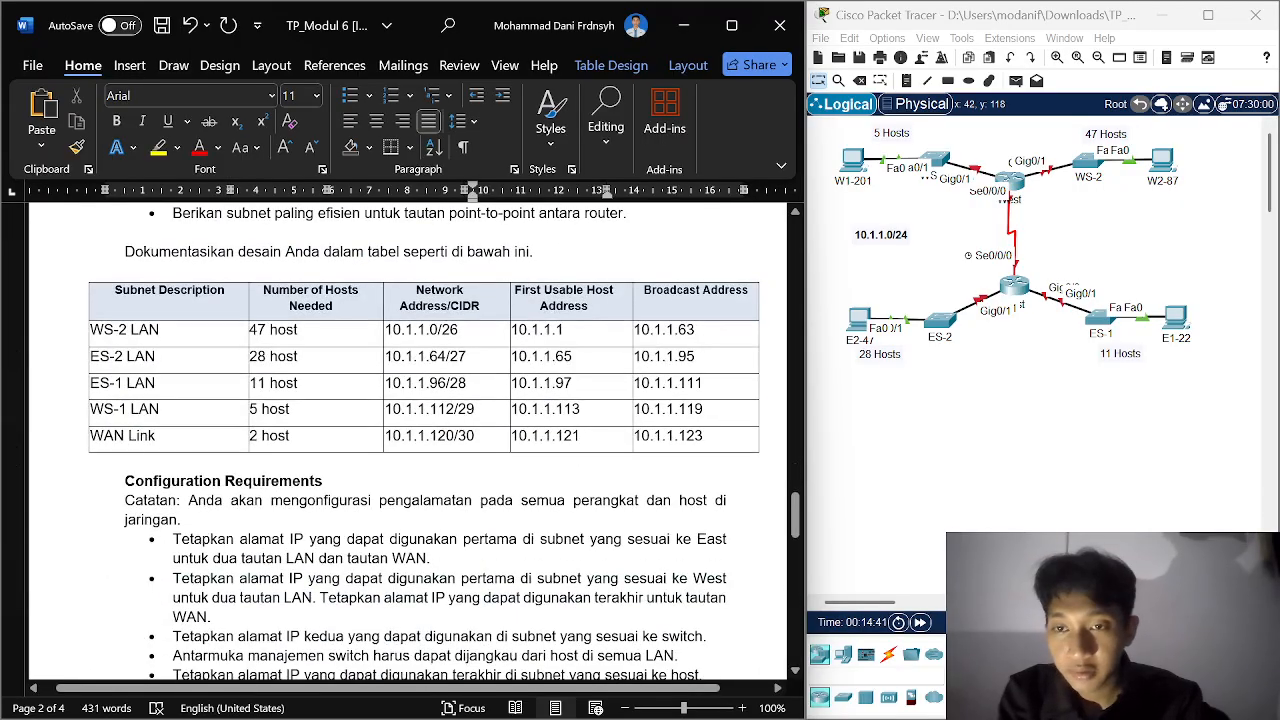
{"action": "scroll", "coordinate": [425, 440], "scroll_direction": "down", "scroll_amount": 1}
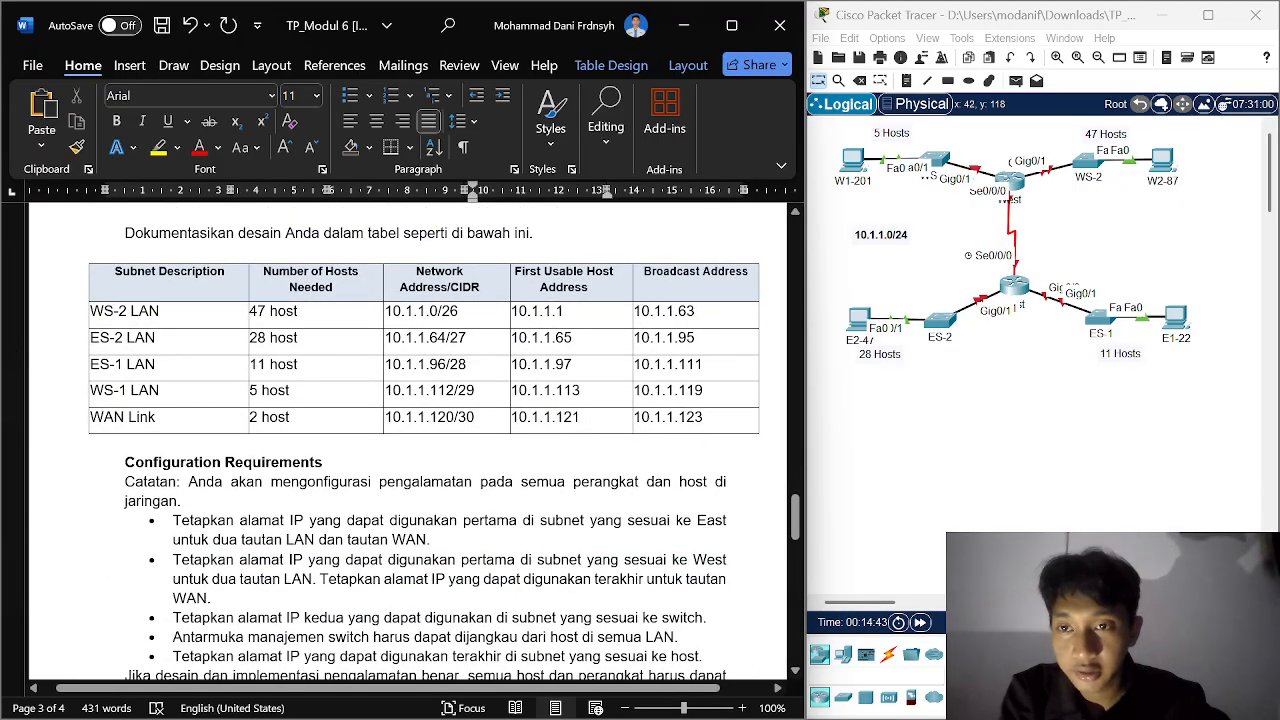
{"action": "left_click_drag", "start_coordinate": [556, 390], "coordinate": [520, 400]}
{"action": "key", "text": "ctrl+c"}
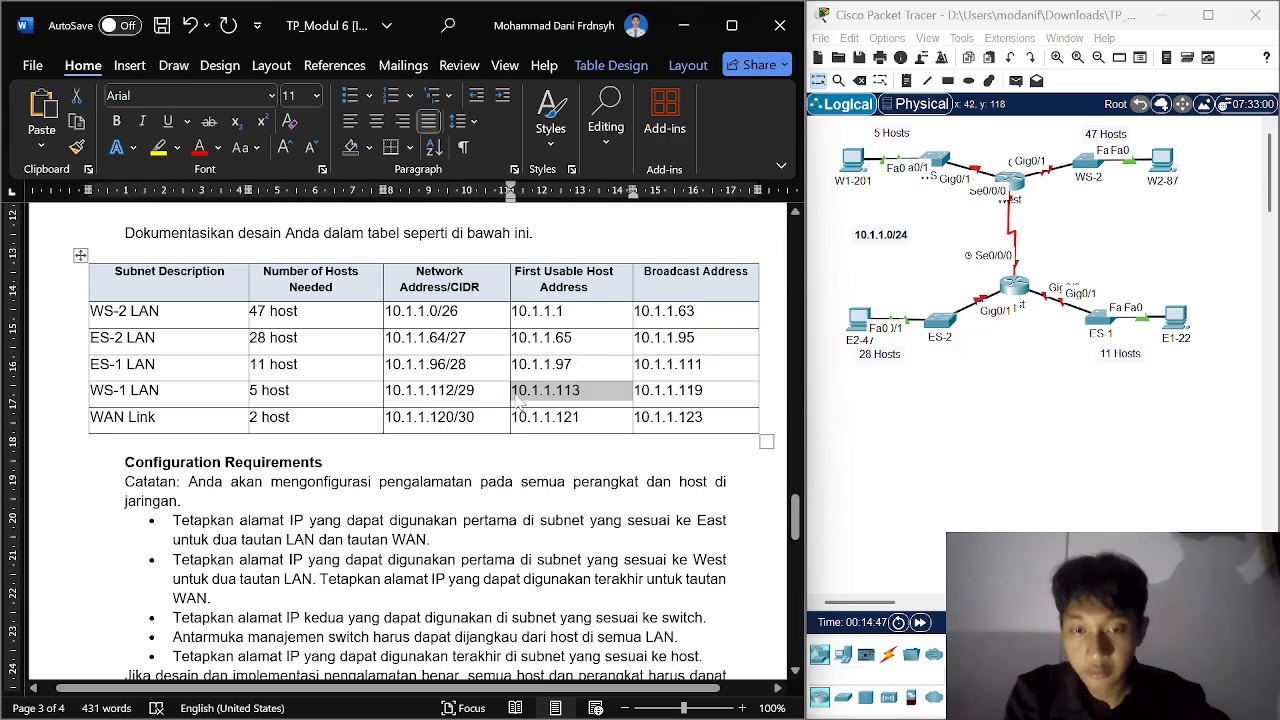
{"action": "scroll", "coordinate": [520, 400], "scroll_direction": "down", "scroll_amount": 15}
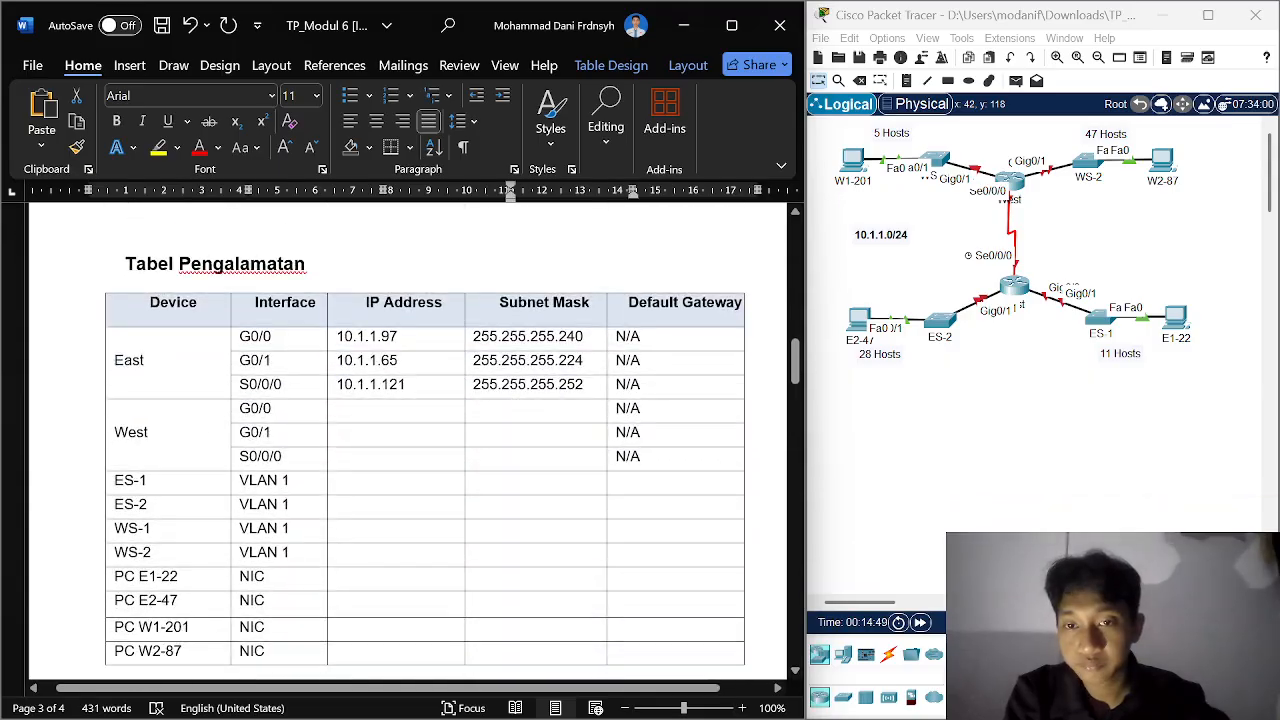
{"action": "left_click", "coordinate": [420, 416]}
{"action": "key", "text": "ctrl+v"}
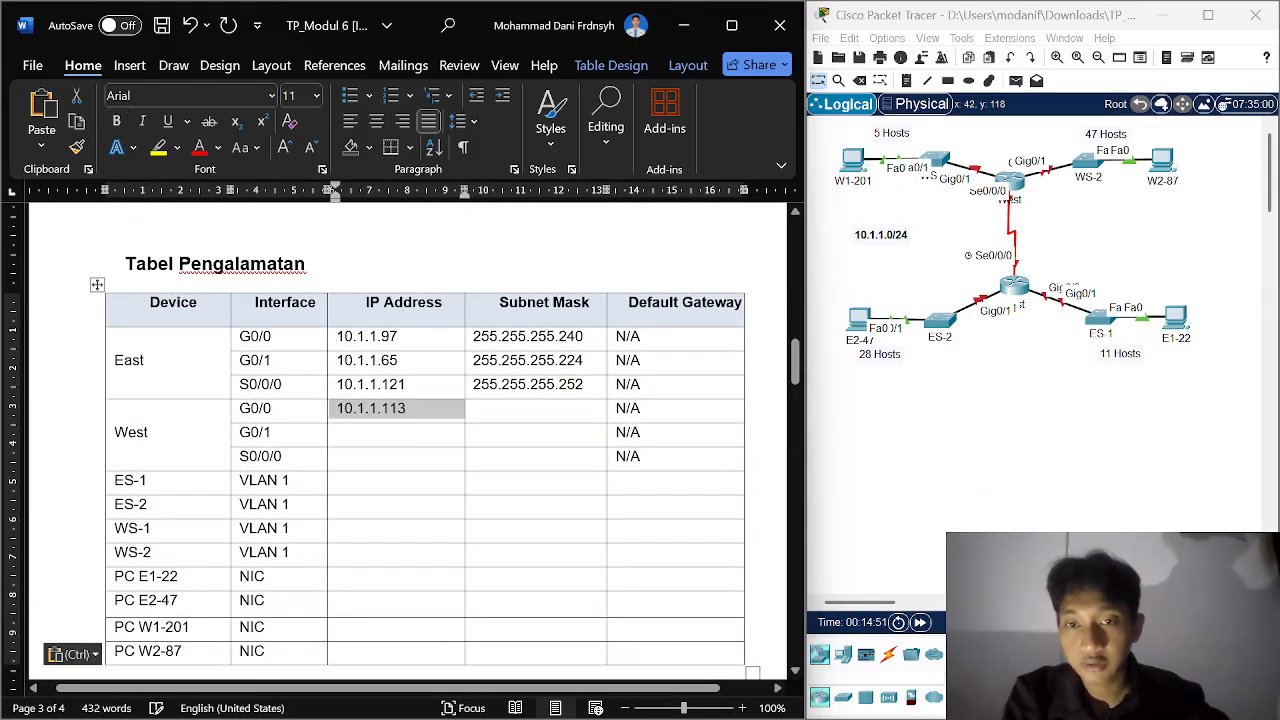
Step: Check the WS-1 LAN prefix in the subnet table, look up the decimal mask for /29 in the Excel sheet, and return to Word
{"action": "left_click", "coordinate": [543, 420]}
{"action": "scroll", "coordinate": [543, 420], "scroll_direction": "up", "scroll_amount": 10}
{"action": "scroll", "coordinate": [543, 420], "scroll_direction": "down", "scroll_amount": 8}
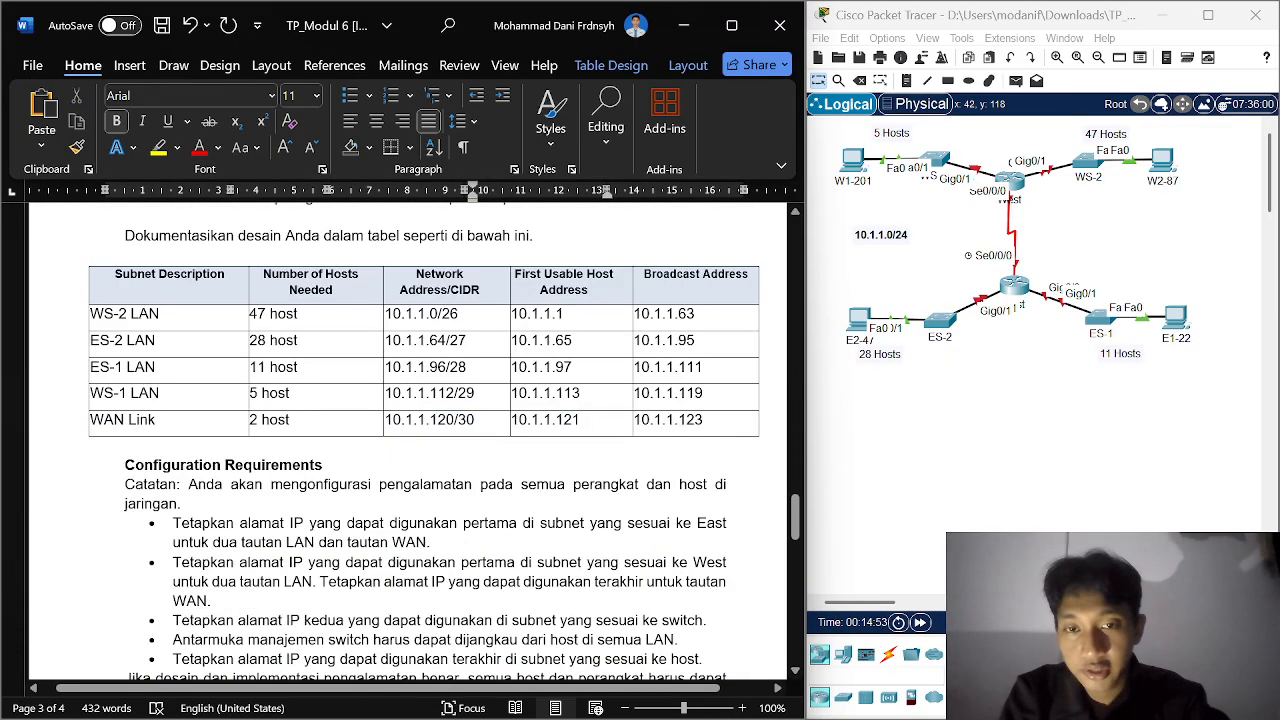
{"action": "scroll", "coordinate": [543, 420], "scroll_direction": "up", "scroll_amount": 5}
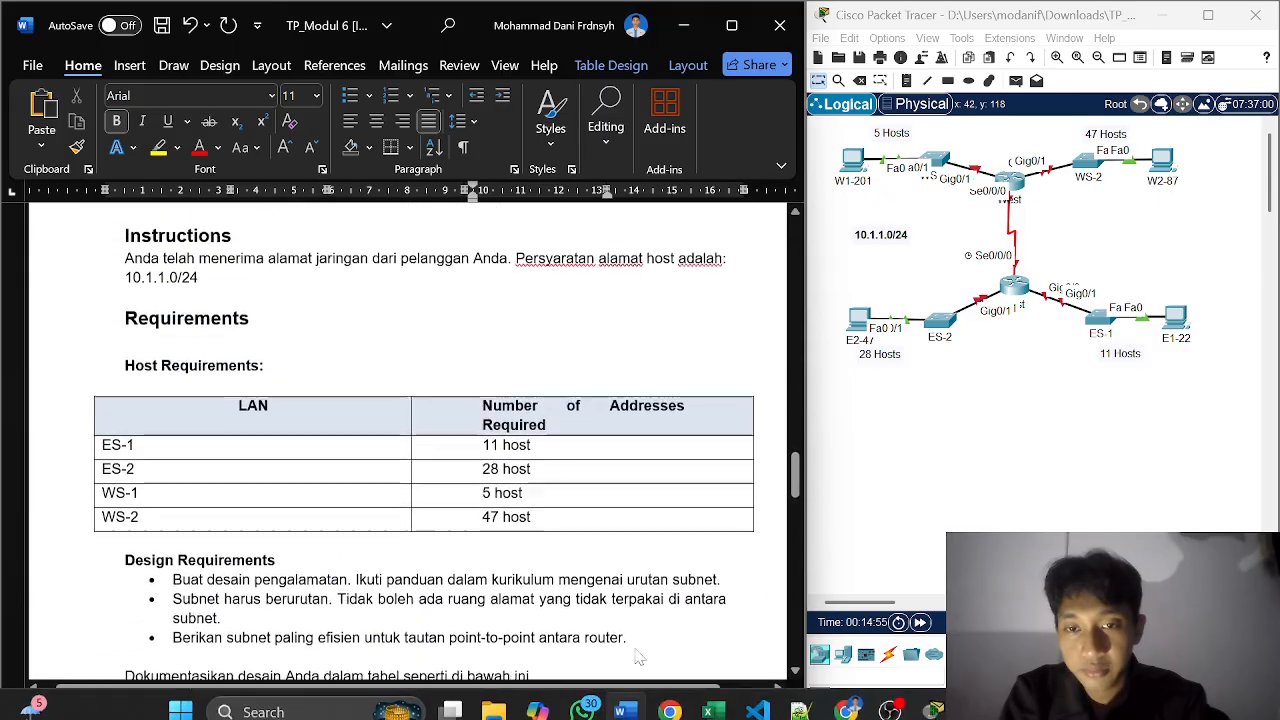
{"action": "mouse_move", "coordinate": [713, 696]}
{"action": "left_click", "coordinate": [650, 625]}
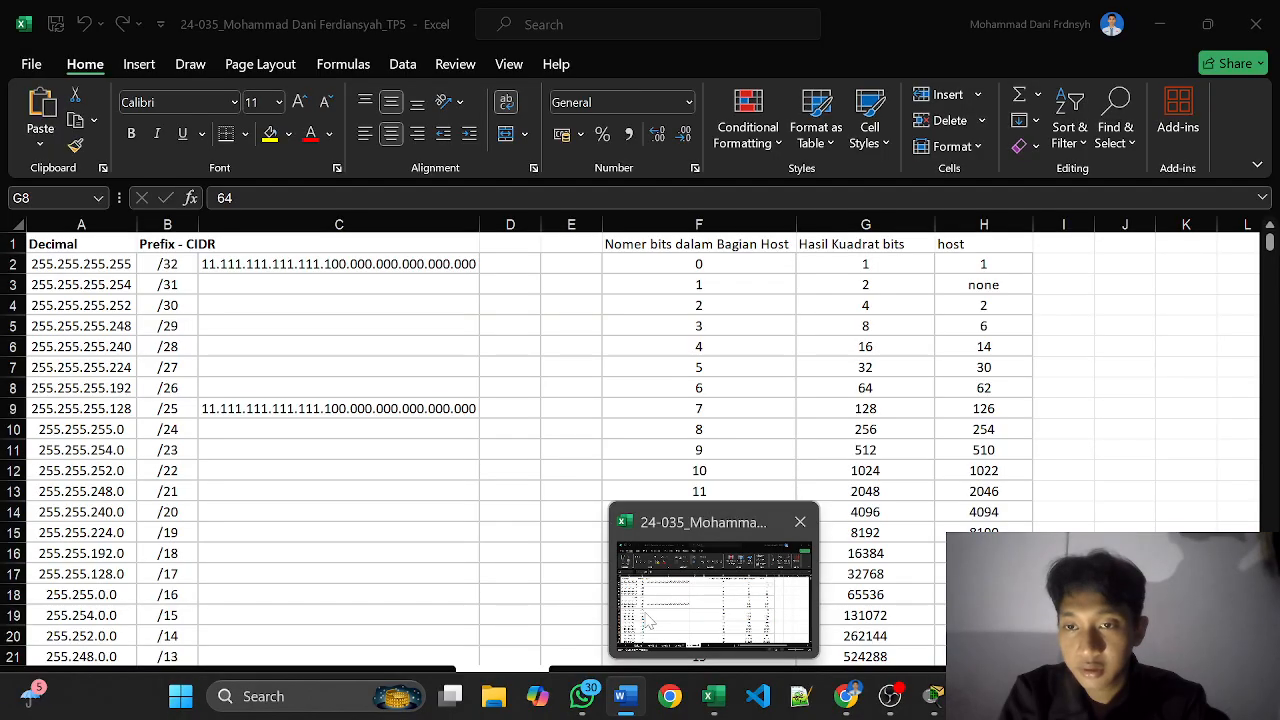
{"action": "left_click", "coordinate": [647, 620]}
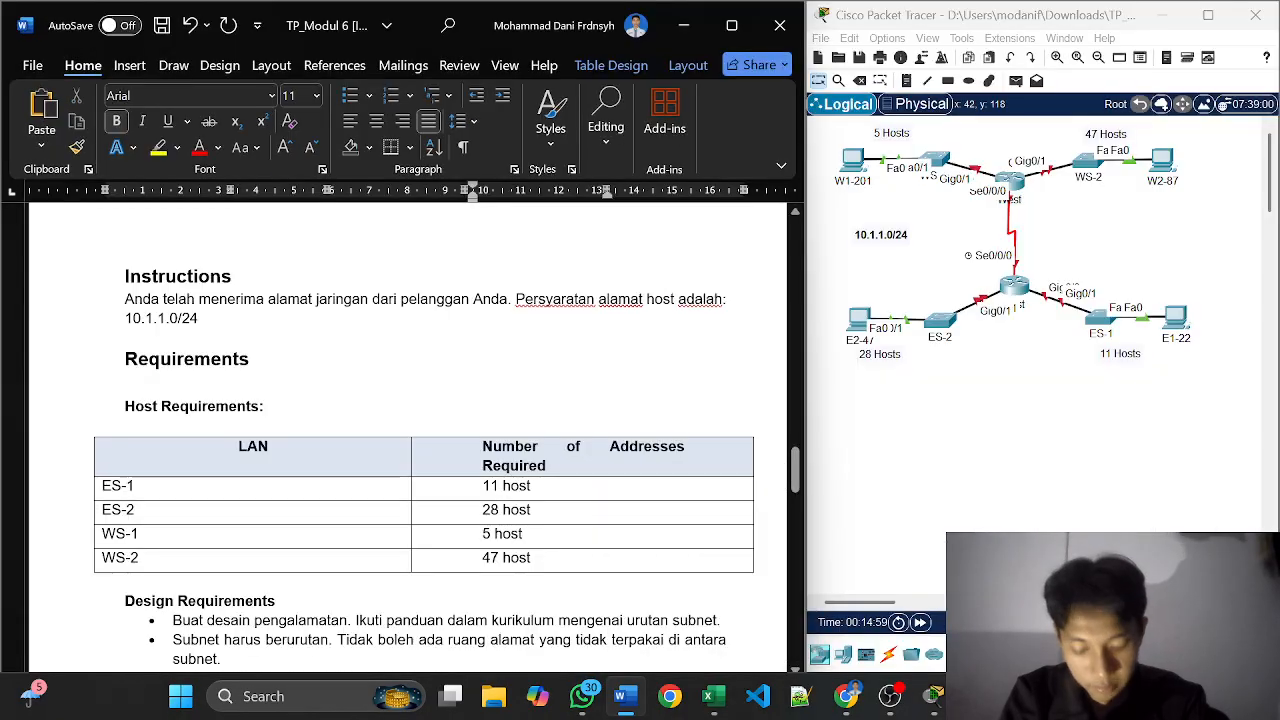
Step: Reuse the East S0/0/0 subnet mask in the West G0/0 Subnet Mask cell, changing it to 255.255.255.248
{"action": "scroll", "coordinate": [400, 440], "scroll_direction": "down", "scroll_amount": 5}
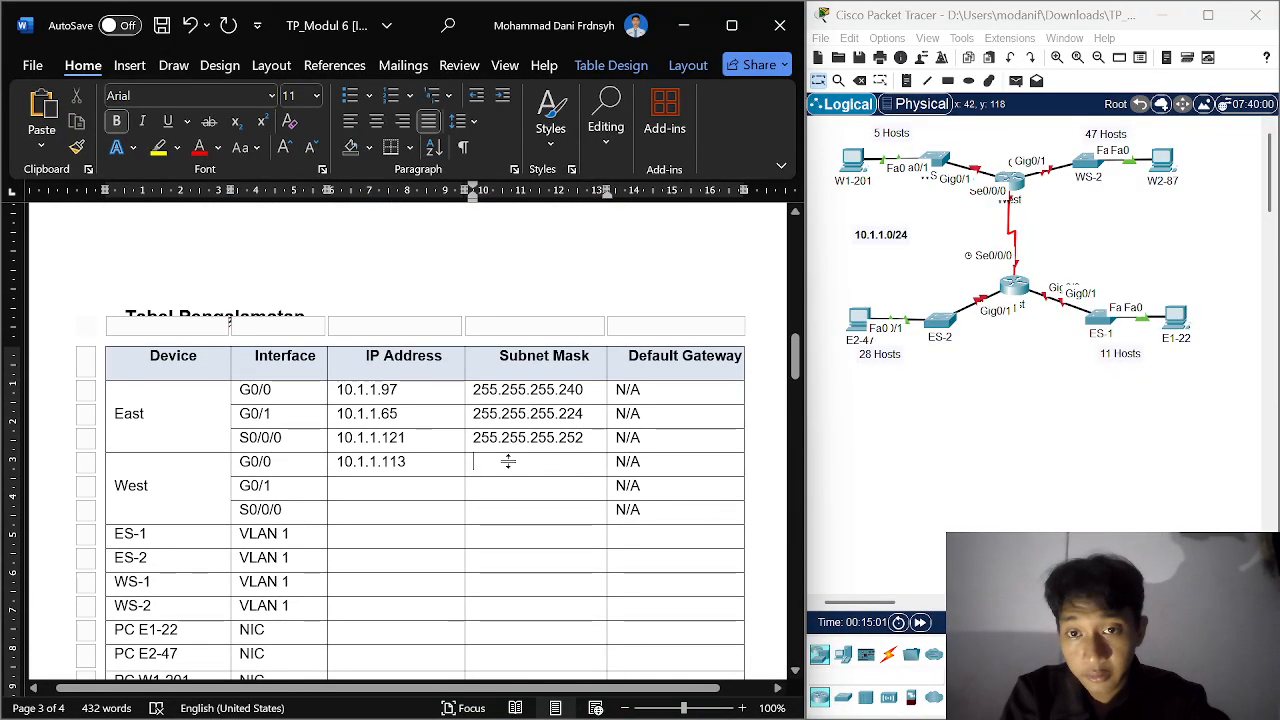
{"action": "left_click", "coordinate": [503, 460]}
{"action": "key", "text": "shift+Left"}
{"action": "key", "text": "shift+Left"}
{"action": "key", "text": "shift+Left"}
{"action": "key", "text": "shift+Left"}
{"action": "key", "text": "shift+Left"}
{"action": "key", "text": "shift+Left"}
{"action": "key", "text": "shift+Left"}
{"action": "key", "text": "shift+Left"}
{"action": "key", "text": "shift+Left"}
{"action": "key", "text": "shift+Left"}
{"action": "key", "text": "shift+Left"}
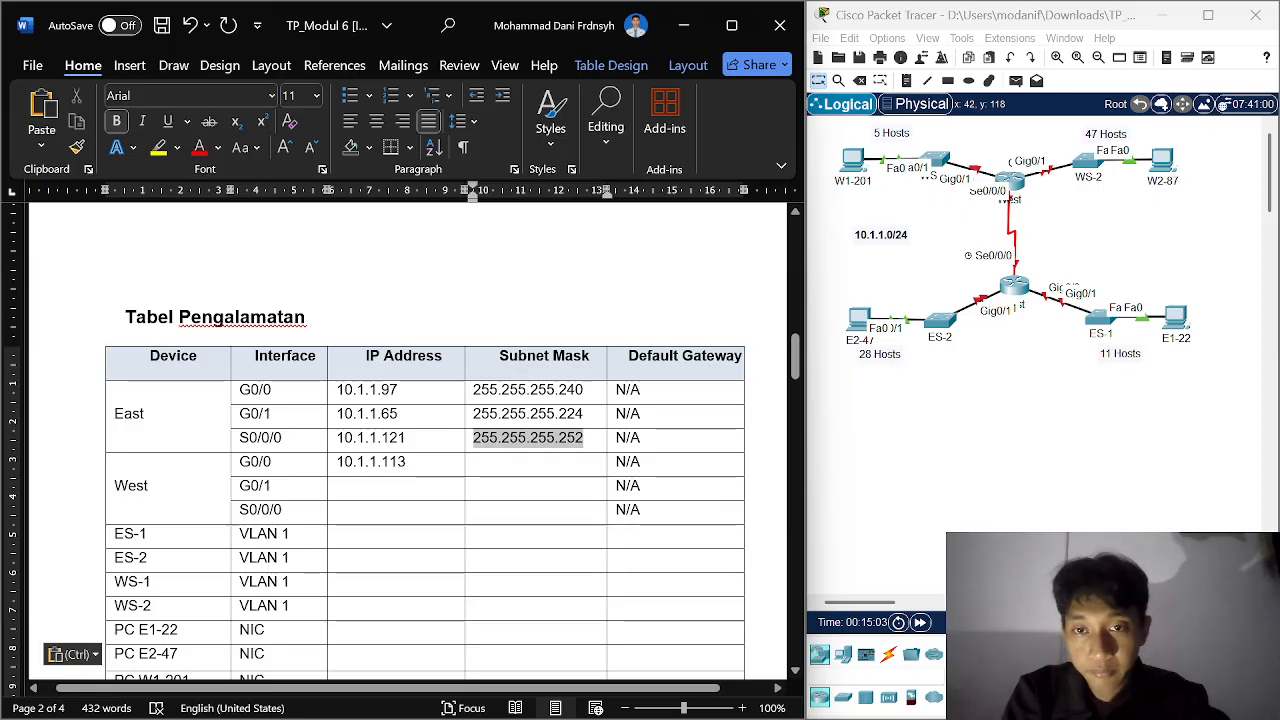
{"action": "key", "text": "ctrl+c"}
{"action": "left_click", "coordinate": [578, 461]}
{"action": "key", "text": "ctrl+v"}
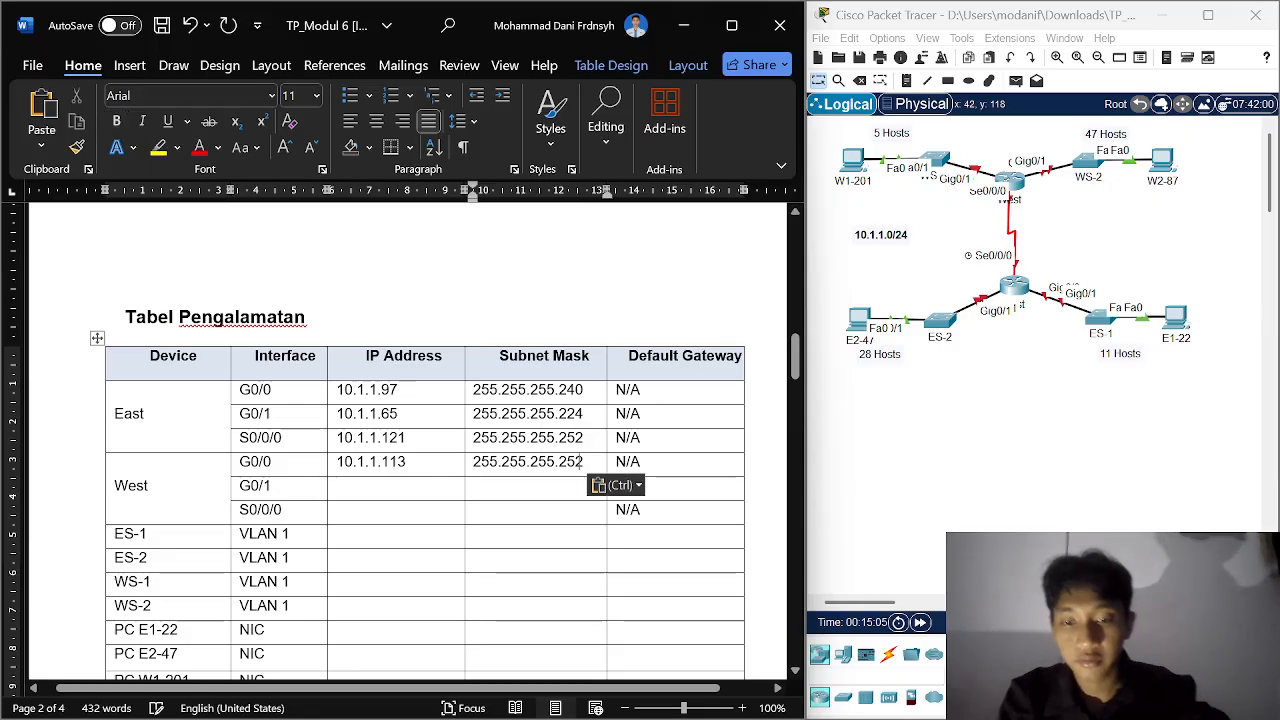
{"action": "key", "text": "BackSpace"}
{"action": "key", "text": "BackSpace"}
{"action": "key", "text": "BackSpace"}
{"action": "type", "text": "248"}
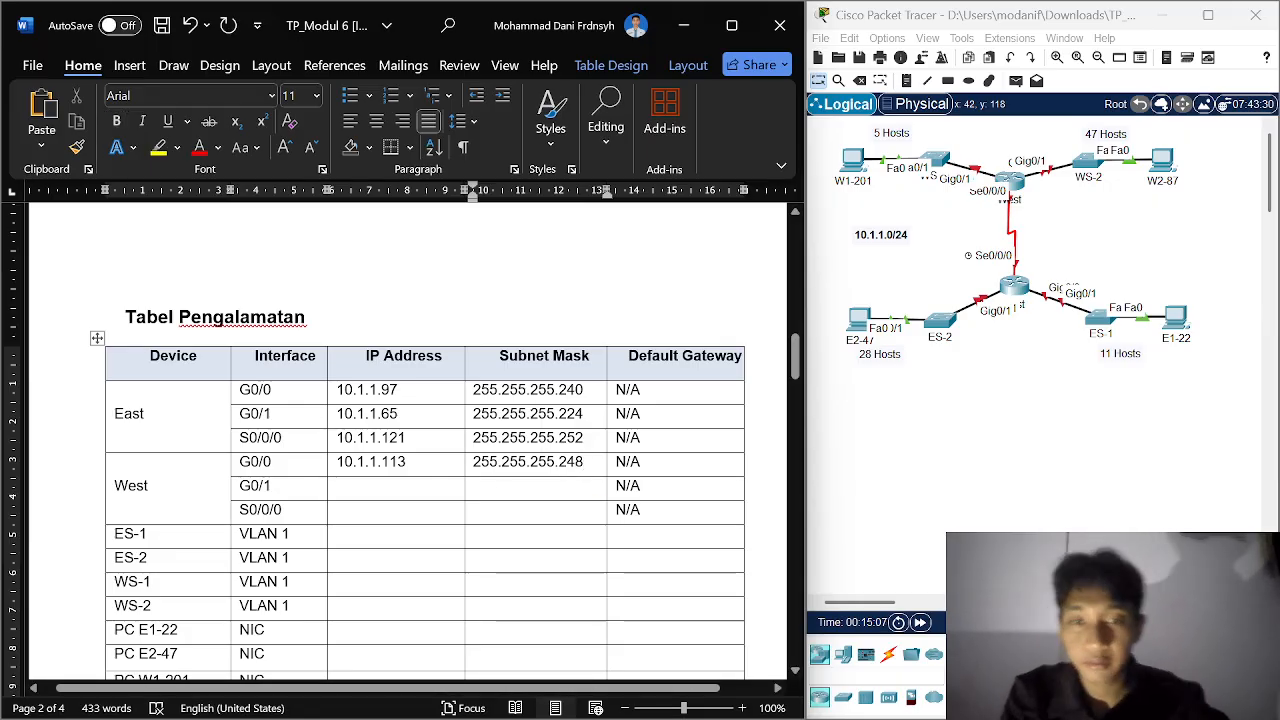
Step: Enter the WS-2 LAN first usable host address, 10.1.1.1, in the IP Address cell of West G0/1
{"action": "left_click", "coordinate": [424, 484]}
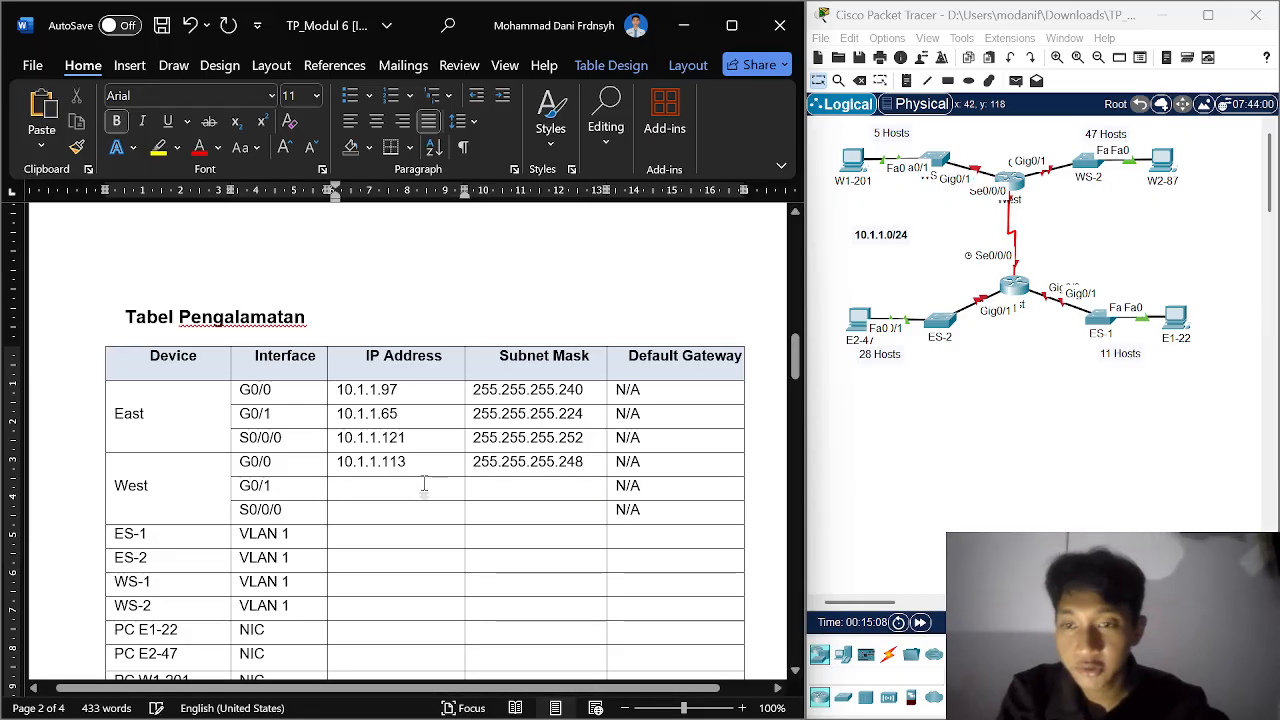
{"action": "scroll", "coordinate": [424, 484], "scroll_direction": "down", "scroll_amount": 1}
{"action": "scroll", "coordinate": [431, 420], "scroll_direction": "down", "scroll_amount": 15}
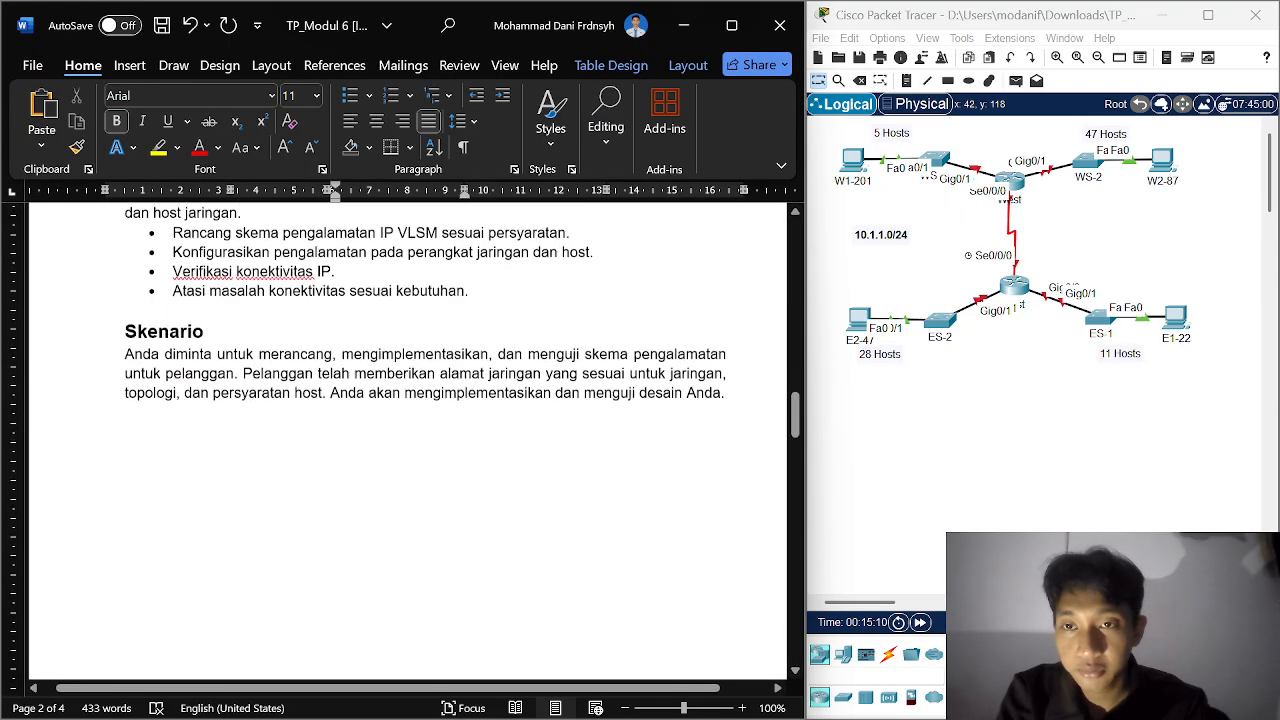
{"action": "scroll", "coordinate": [431, 420], "scroll_direction": "down", "scroll_amount": 5}
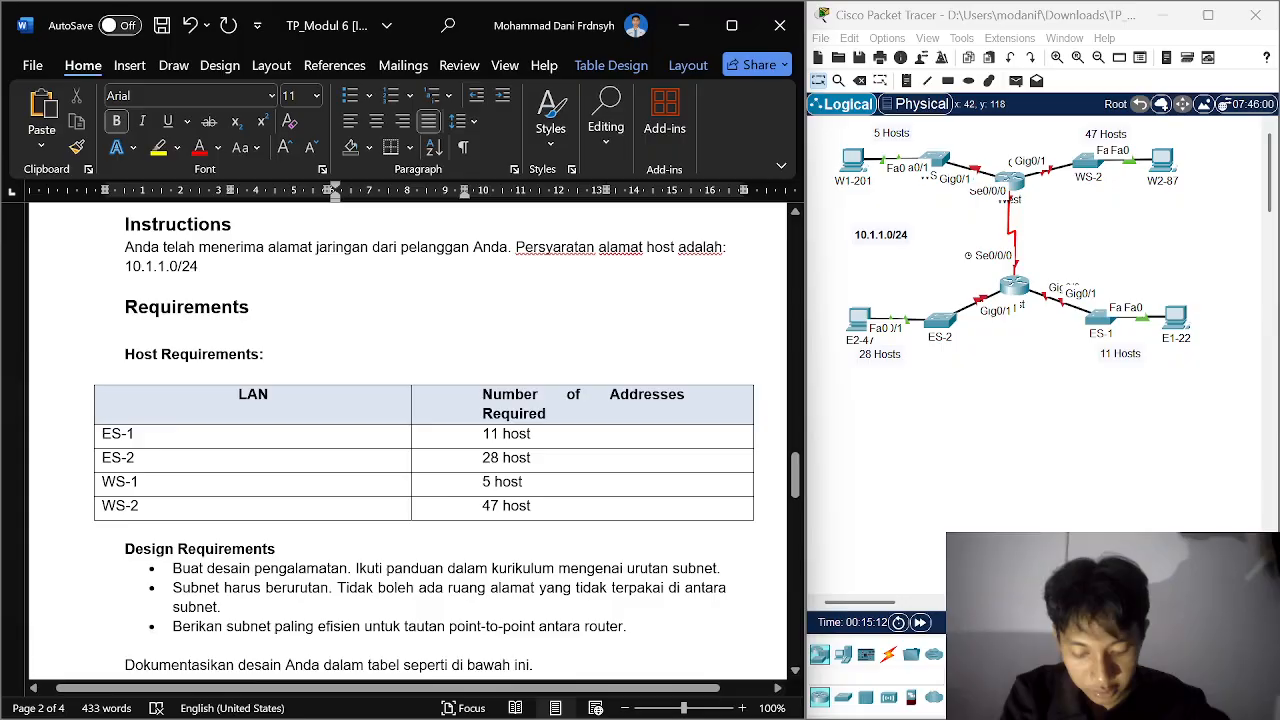
{"action": "scroll", "coordinate": [431, 420], "scroll_direction": "down", "scroll_amount": 5}
{"action": "scroll", "coordinate": [431, 420], "scroll_direction": "down", "scroll_amount": 1}
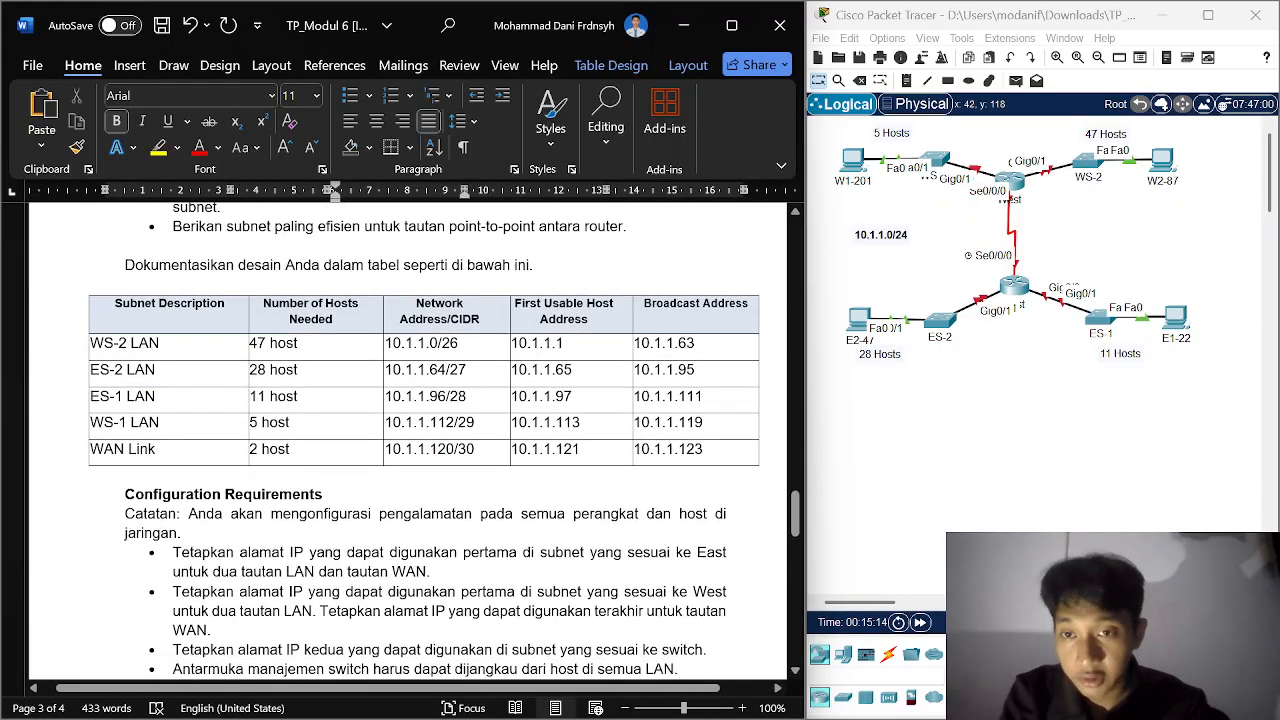
{"action": "scroll", "coordinate": [431, 420], "scroll_direction": "down", "scroll_amount": 5}
{"action": "scroll", "coordinate": [431, 420], "scroll_direction": "up", "scroll_amount": 5}
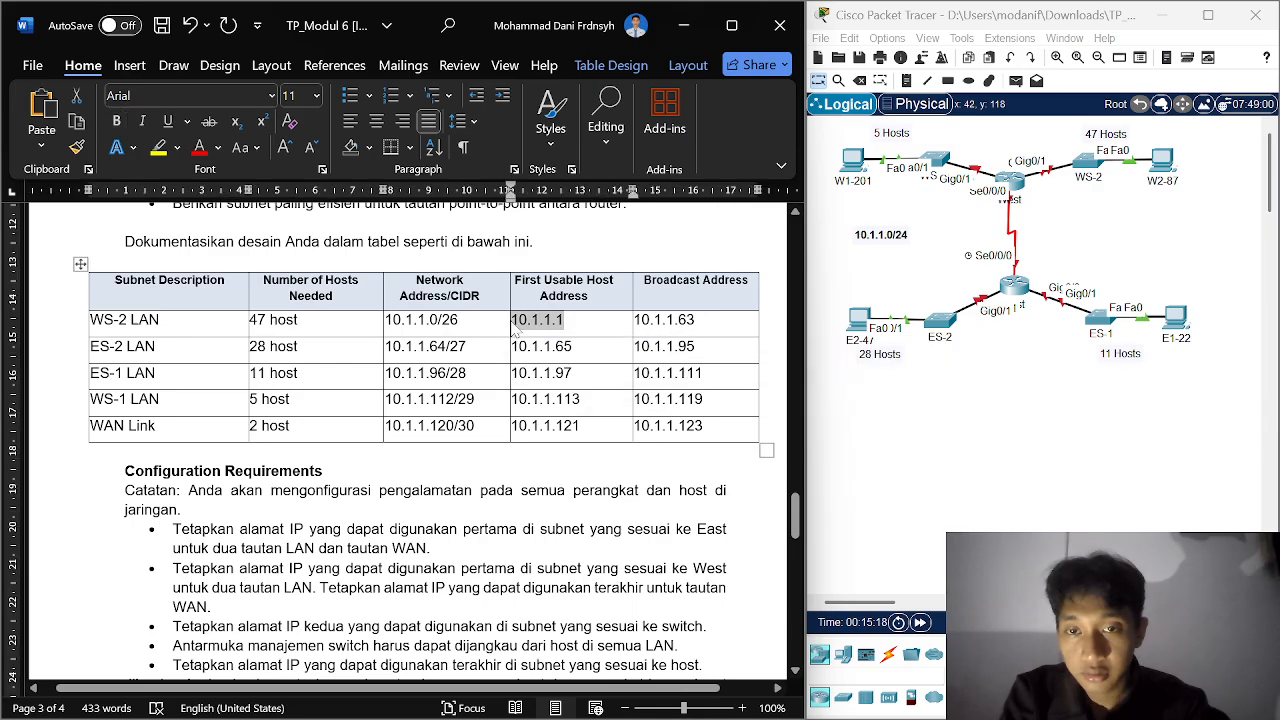
{"action": "scroll", "coordinate": [513, 329], "scroll_direction": "down", "scroll_amount": 8}
{"action": "scroll", "coordinate": [513, 329], "scroll_direction": "up", "scroll_amount": 2}
{"action": "scroll", "coordinate": [513, 329], "scroll_direction": "down", "scroll_amount": 1}
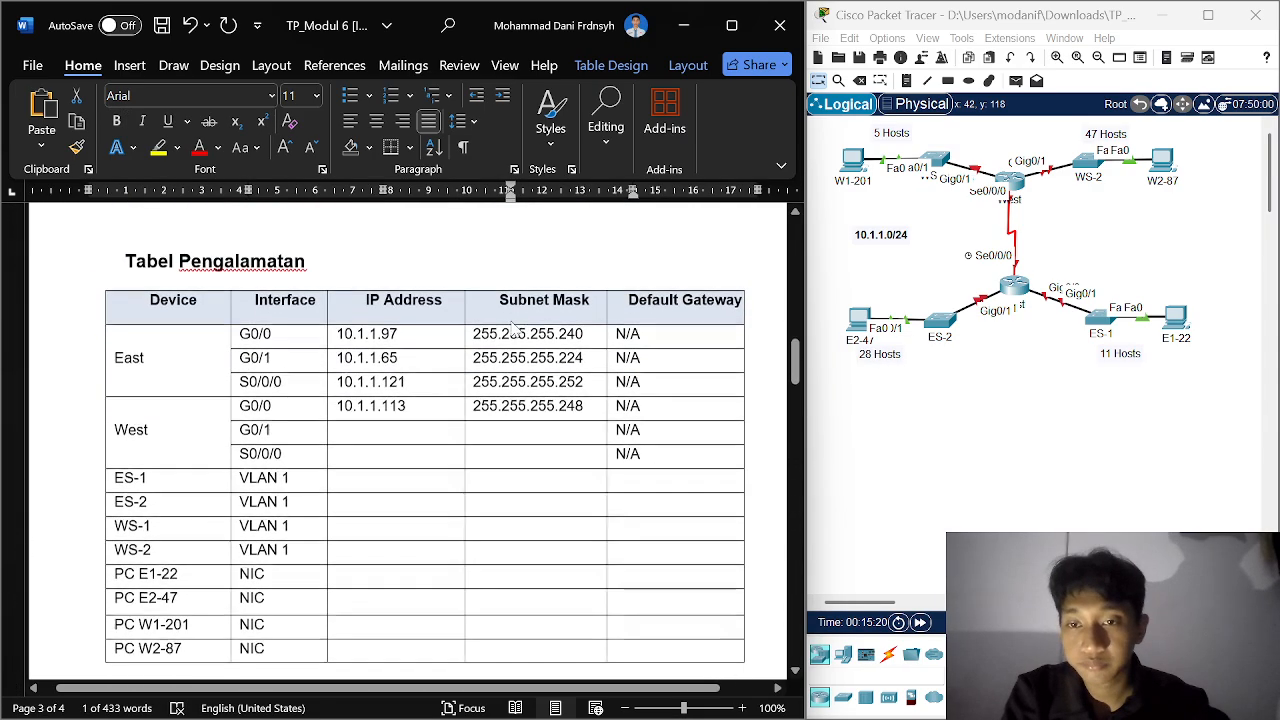
{"action": "left_click", "coordinate": [405, 437]}
{"action": "type", "text": "10.1.1.1"}
Step: Check the WS-2 LAN prefix in the subnet table, look up the decimal mask for /26 in the Excel sheet, and return to Word
{"action": "scroll", "coordinate": [431, 440], "scroll_direction": "up", "scroll_amount": 12}
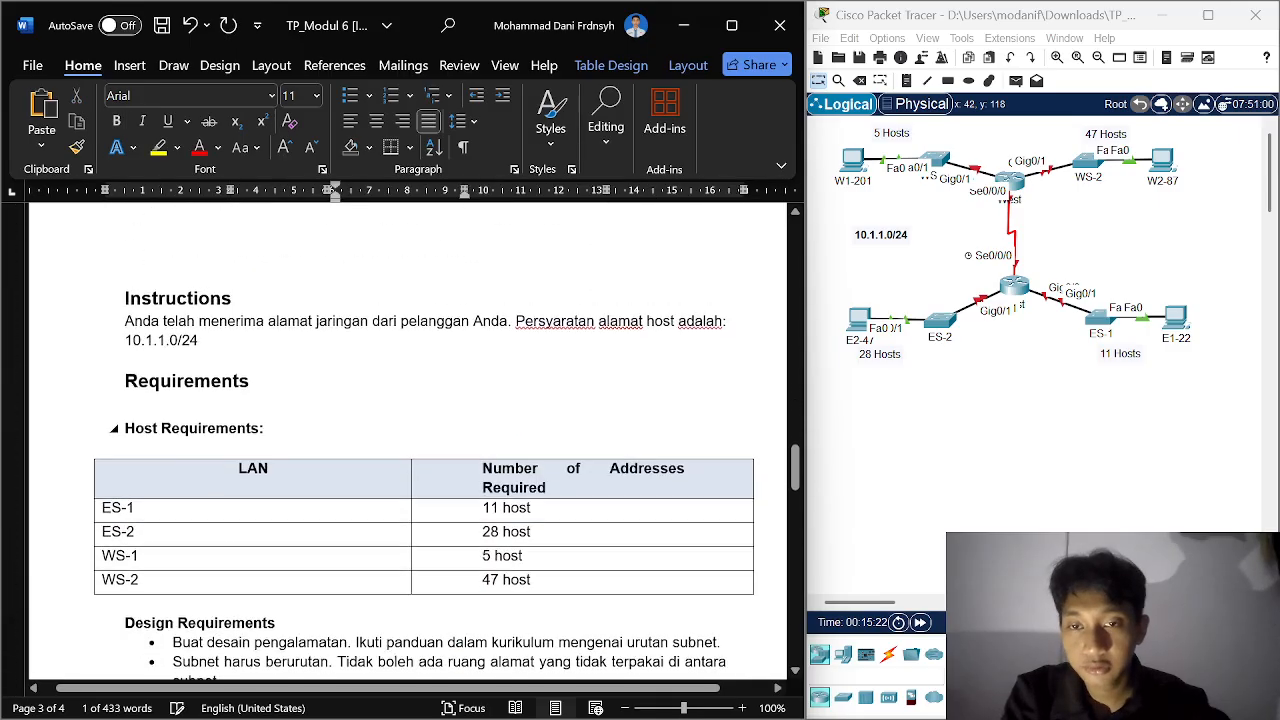
{"action": "scroll", "coordinate": [431, 440], "scroll_direction": "down", "scroll_amount": 6}
{"action": "scroll", "coordinate": [431, 440], "scroll_direction": "up", "scroll_amount": 3}
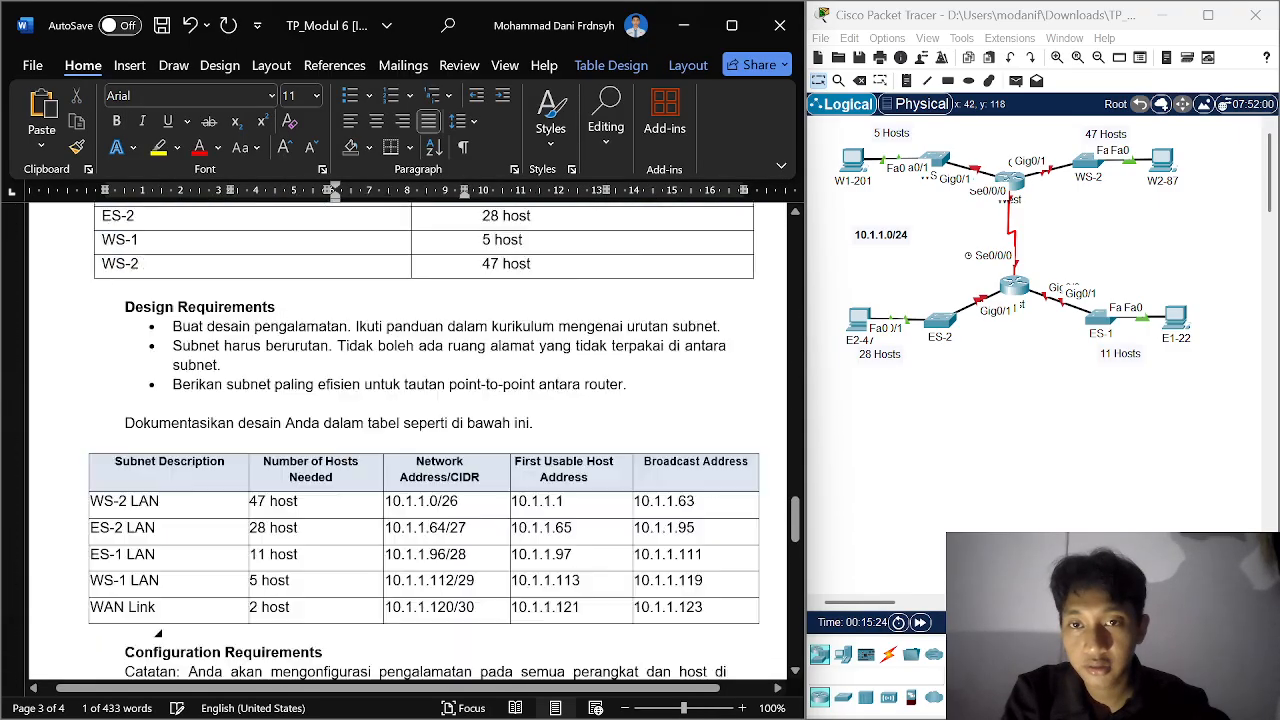
{"action": "scroll", "coordinate": [431, 440], "scroll_direction": "down", "scroll_amount": 8}
{"action": "scroll", "coordinate": [431, 440], "scroll_direction": "up", "scroll_amount": 1}
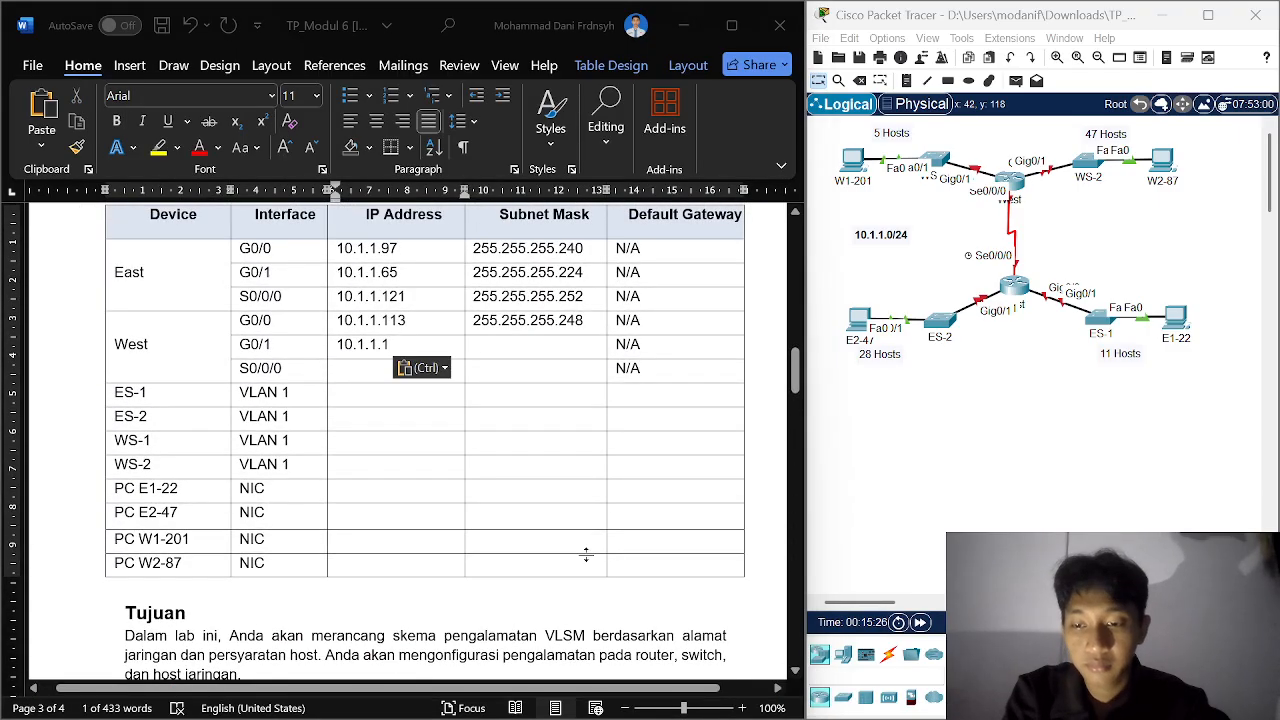
{"action": "key", "text": "super+Tab"}
{"action": "left_click", "coordinate": [715, 183]}
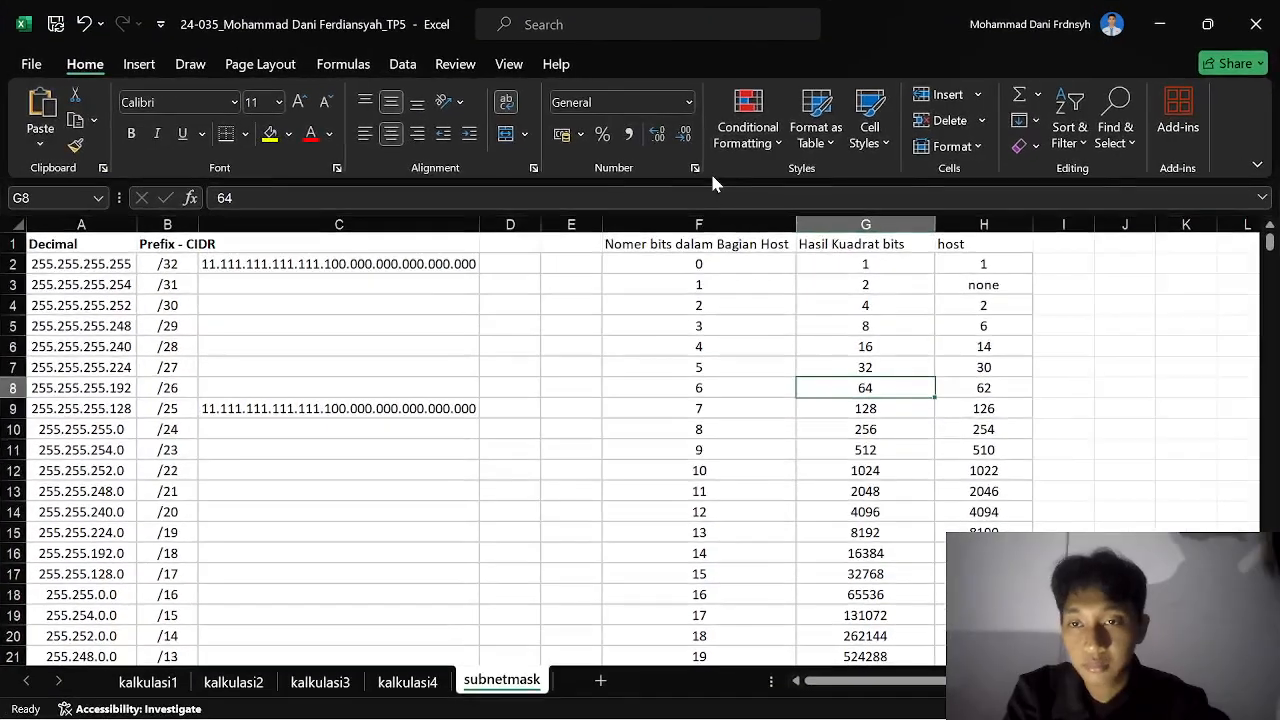
{"action": "key", "text": "super+Tab"}
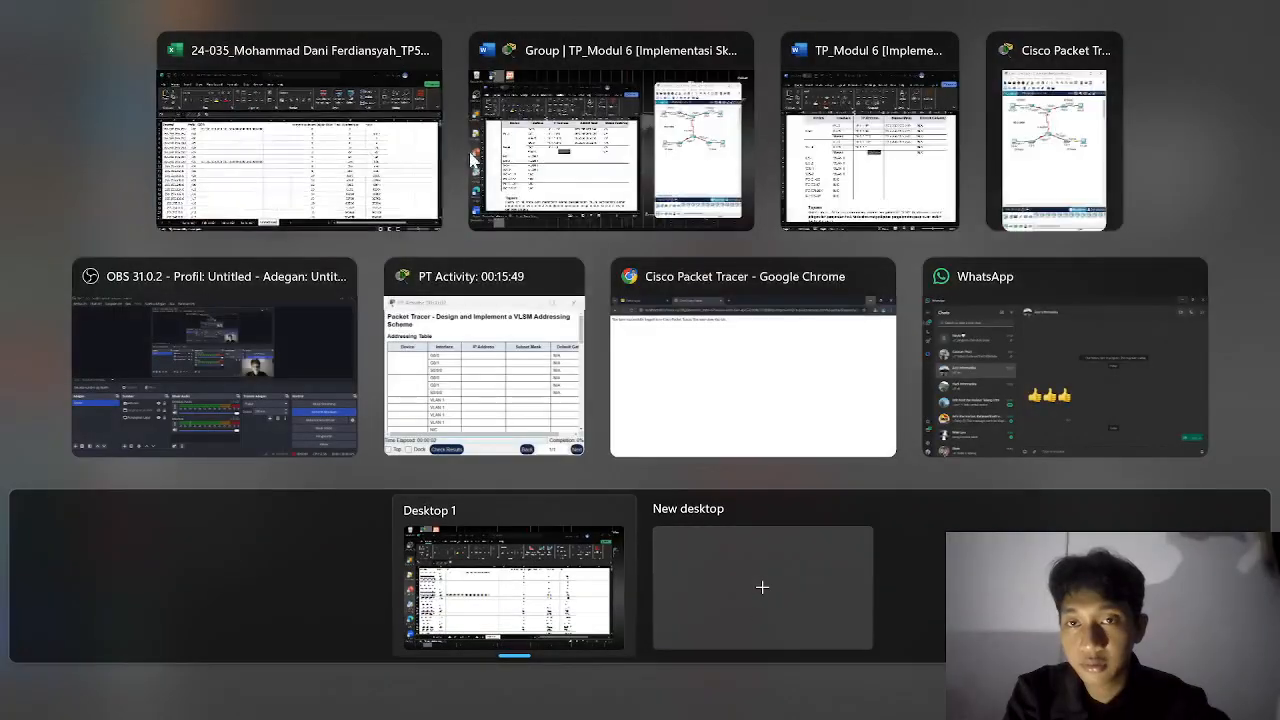
{"action": "left_click", "coordinate": [517, 197]}
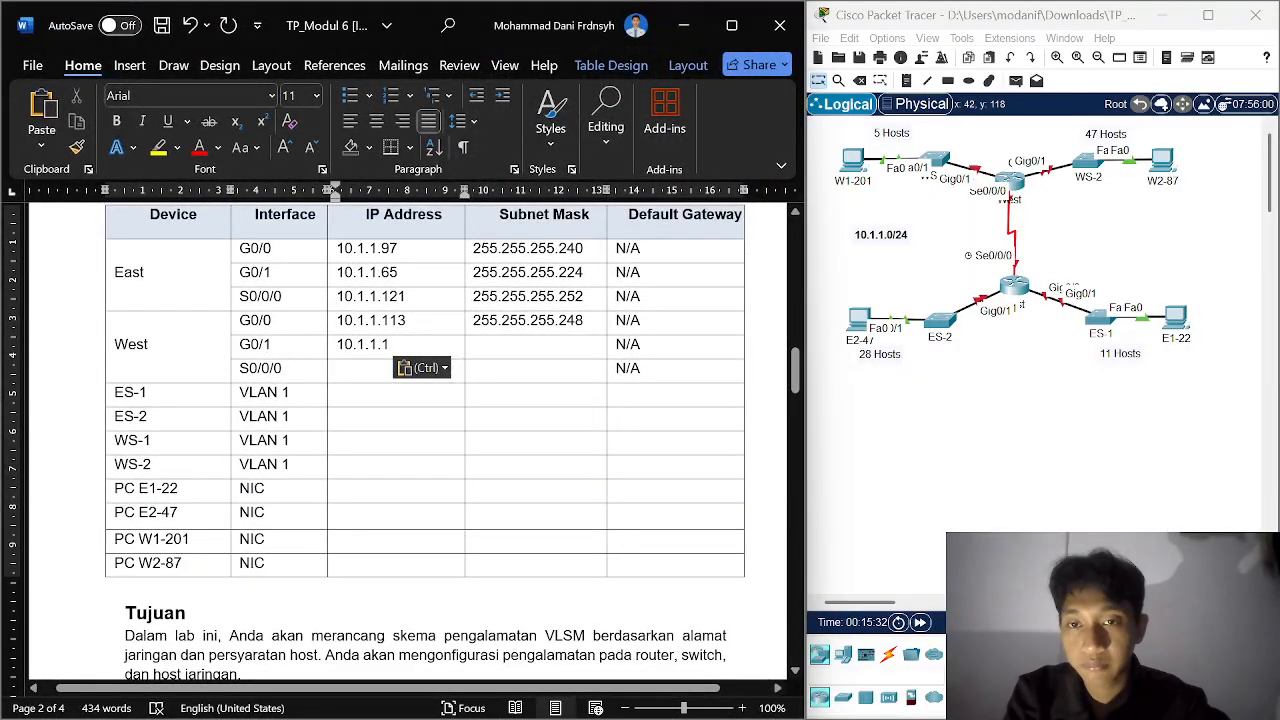
Step: Reuse the West G0/0 subnet mask in the West G0/1 Subnet Mask cell, changing its last octet to make 255.255.255.192
{"action": "left_click", "coordinate": [537, 352]}
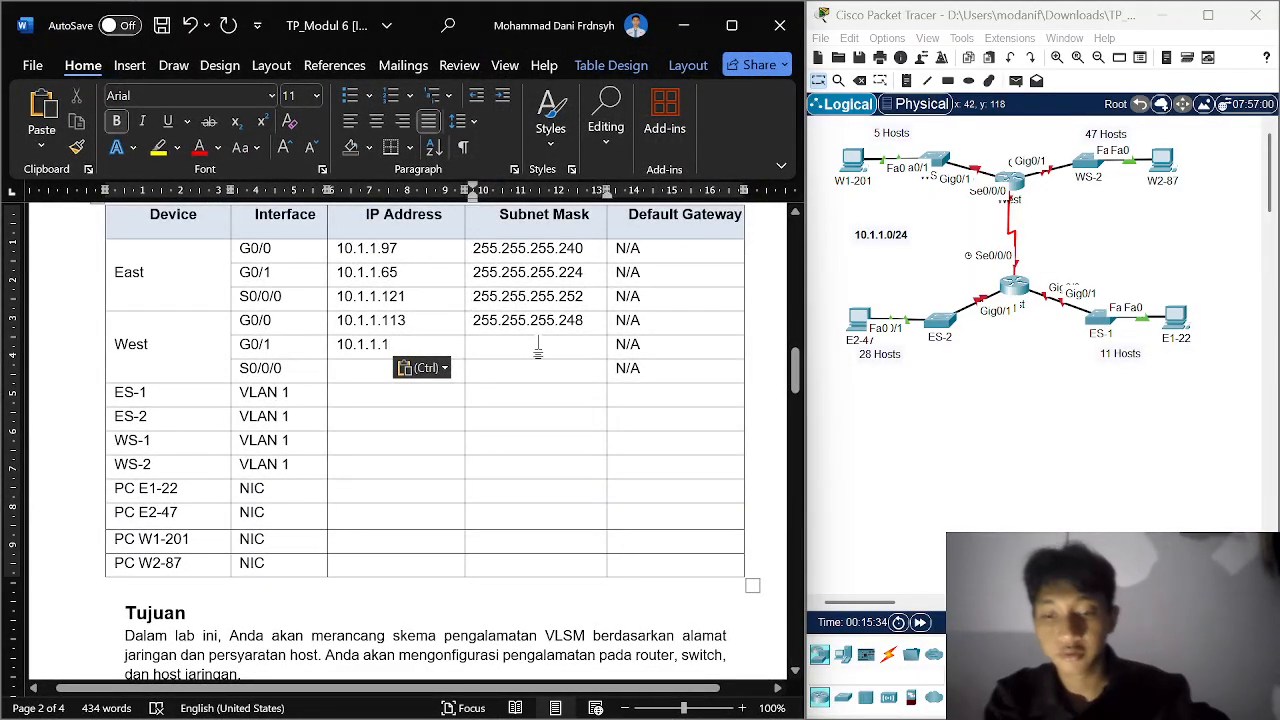
{"action": "type", "text": "255."}
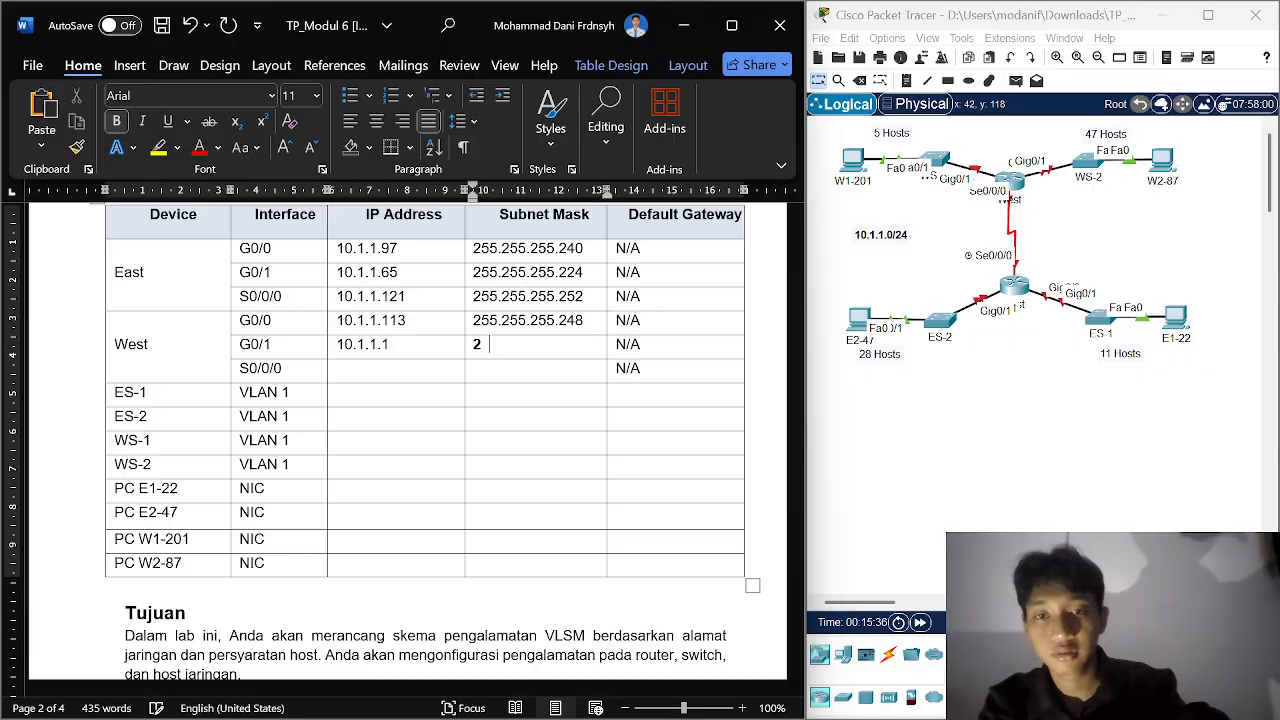
{"action": "double_click", "coordinate": [479, 330]}
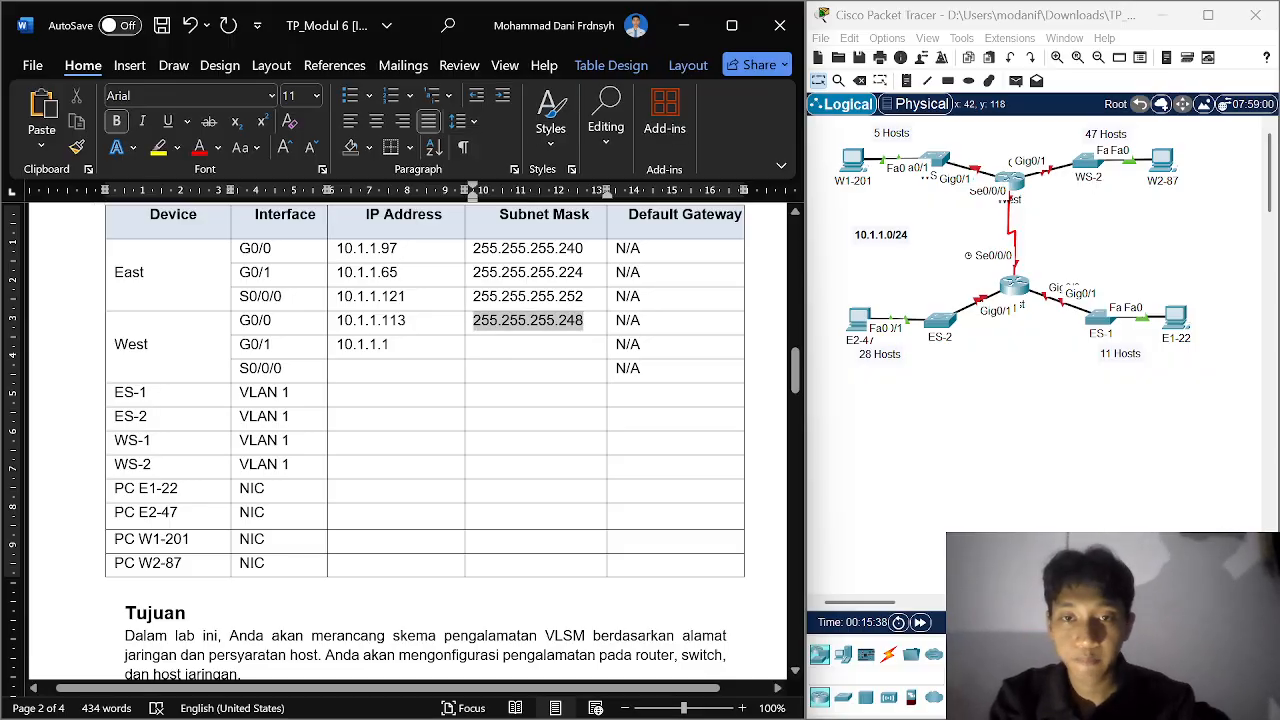
{"action": "key", "text": "ctrl+c"}
{"action": "key", "text": "Down"}
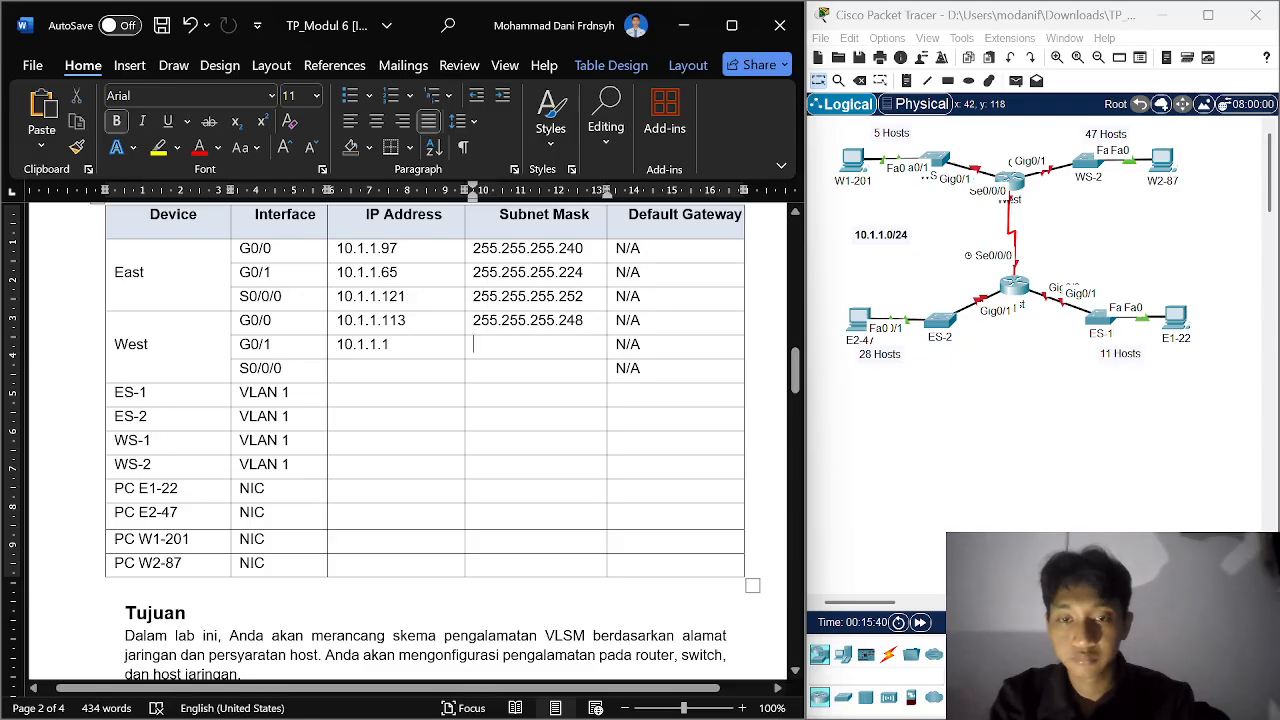
{"action": "key", "text": "ctrl+v"}
{"action": "key", "text": "BackSpace"}
{"action": "key", "text": "BackSpace"}
{"action": "key", "text": "BackSpace"}
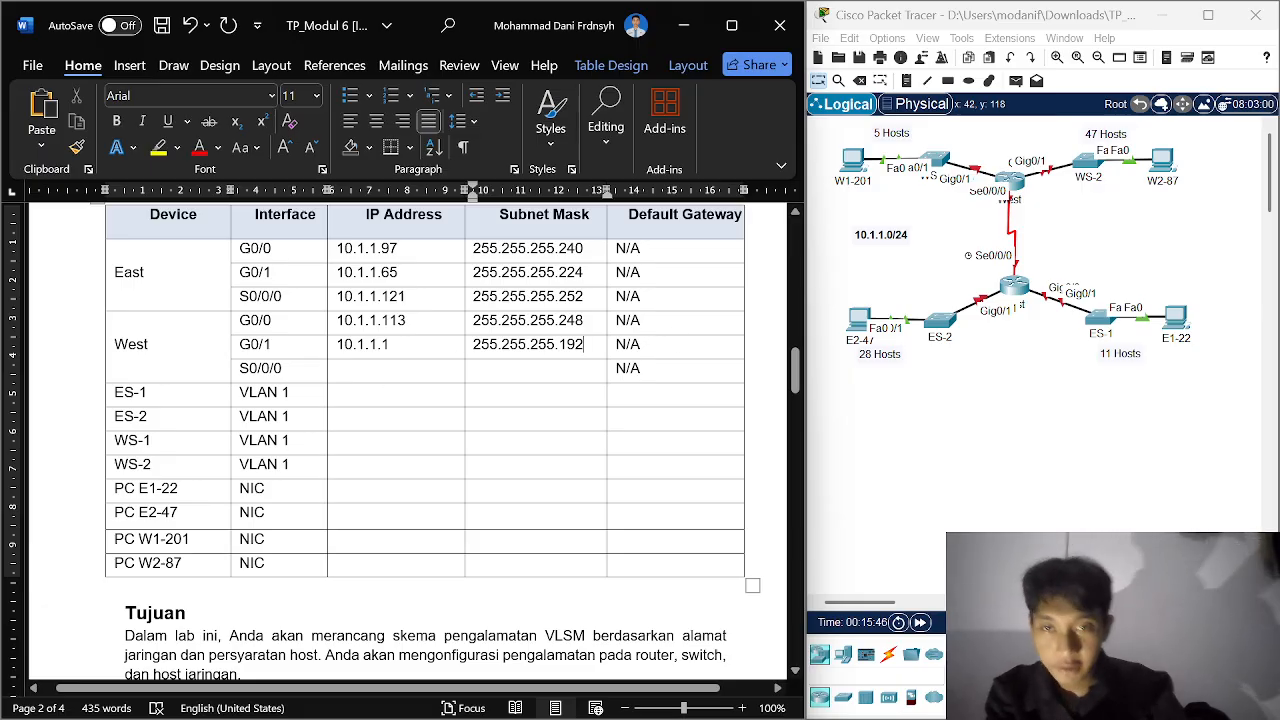
Step: Copy the East S0/0/0 IP address into the West S0/0/0 IP Address cell and change it to 10.1.1.122
{"action": "left_click", "coordinate": [378, 374]}
{"action": "scroll", "coordinate": [378, 374], "scroll_direction": "up", "scroll_amount": 1}
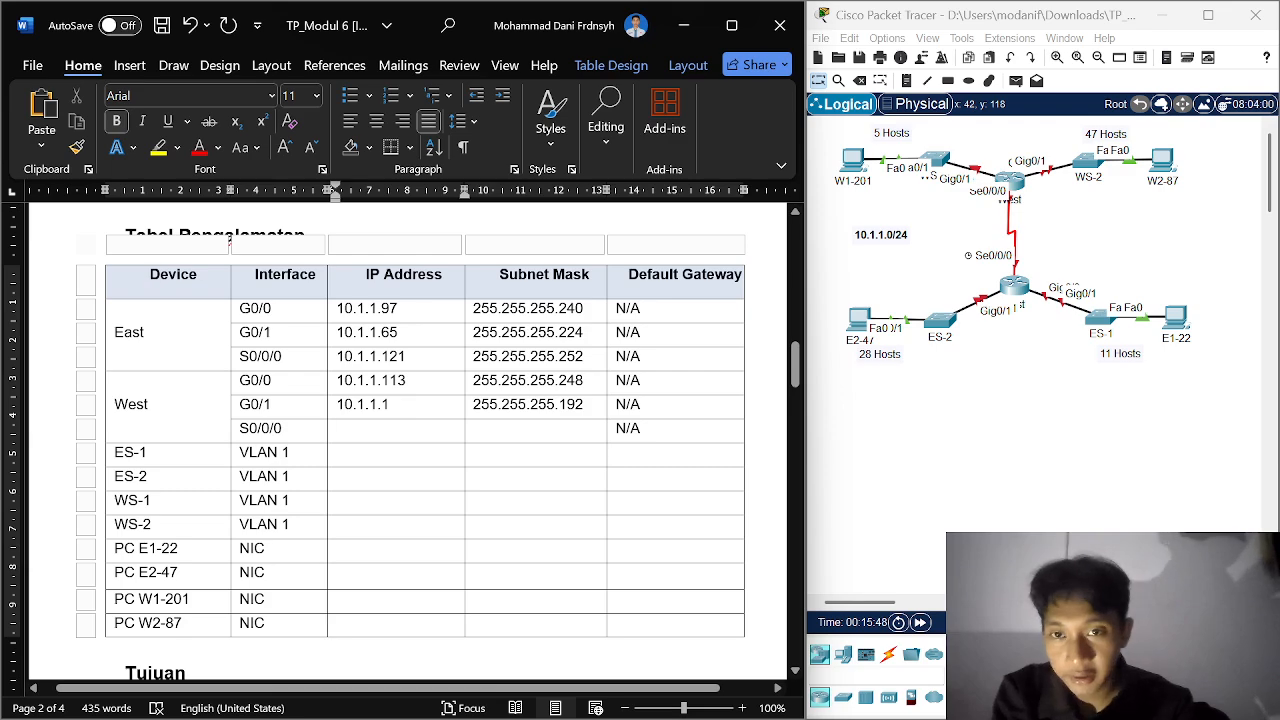
{"action": "double_click", "coordinate": [342, 358]}
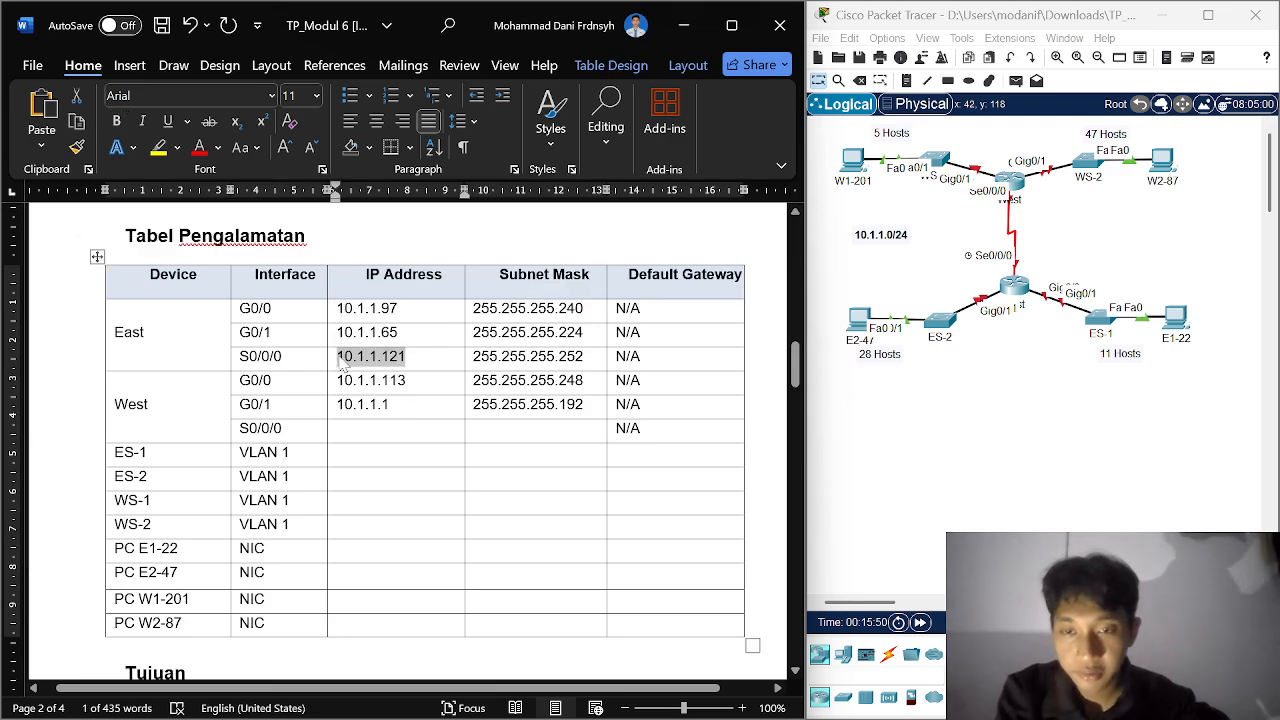
{"action": "key", "text": "ctrl+c"}
{"action": "left_click", "coordinate": [380, 428]}
{"action": "key", "text": "ctrl+v"}
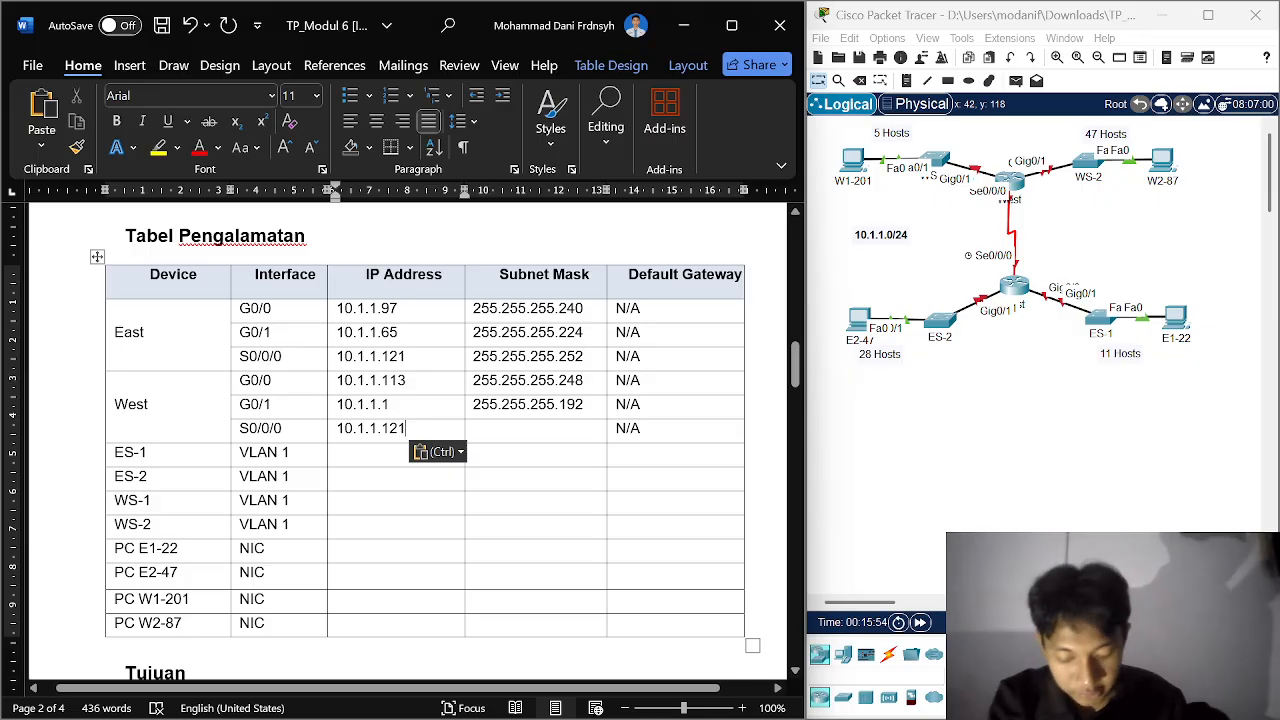
{"action": "key", "text": "BackSpace"}
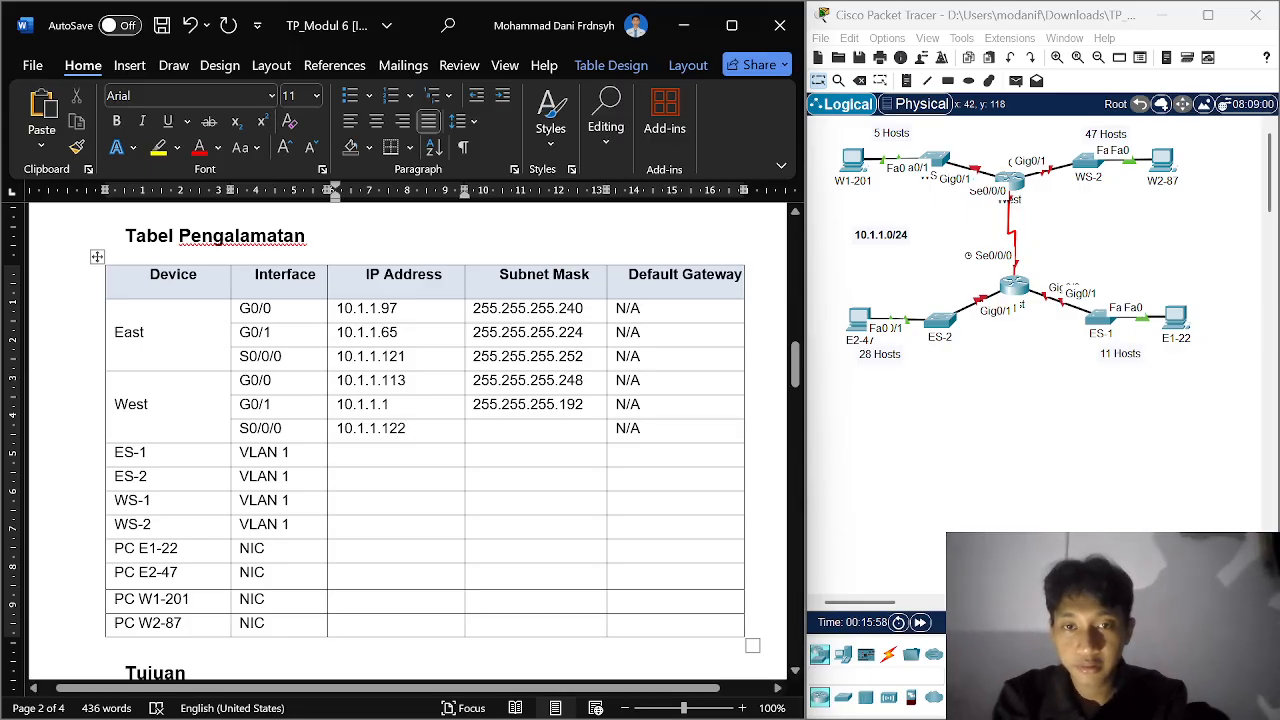
Step: Copy the East S0/0/0 subnet mask, 255.255.255.252, into the West S0/0/0 Subnet Mask cell
{"action": "left_click_drag", "start_coordinate": [585, 356], "coordinate": [473, 358]}
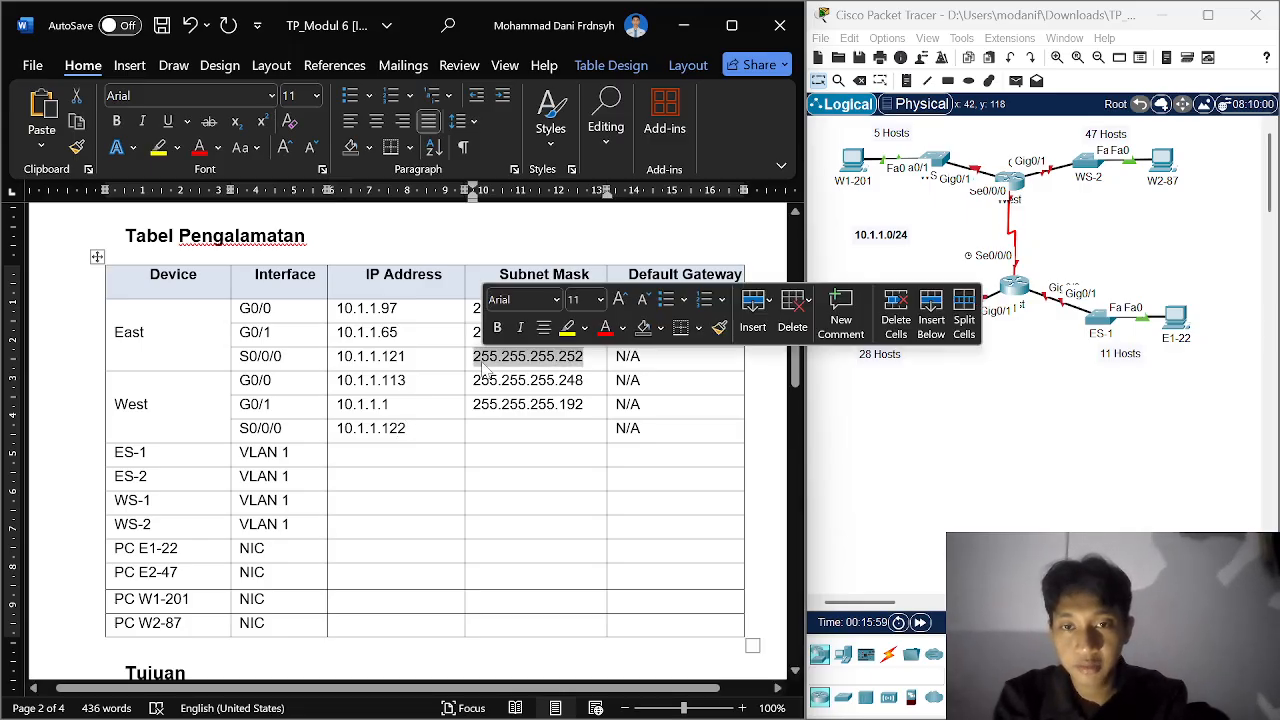
{"action": "left_click", "coordinate": [476, 428]}
{"action": "key", "text": "ctrl+v"}
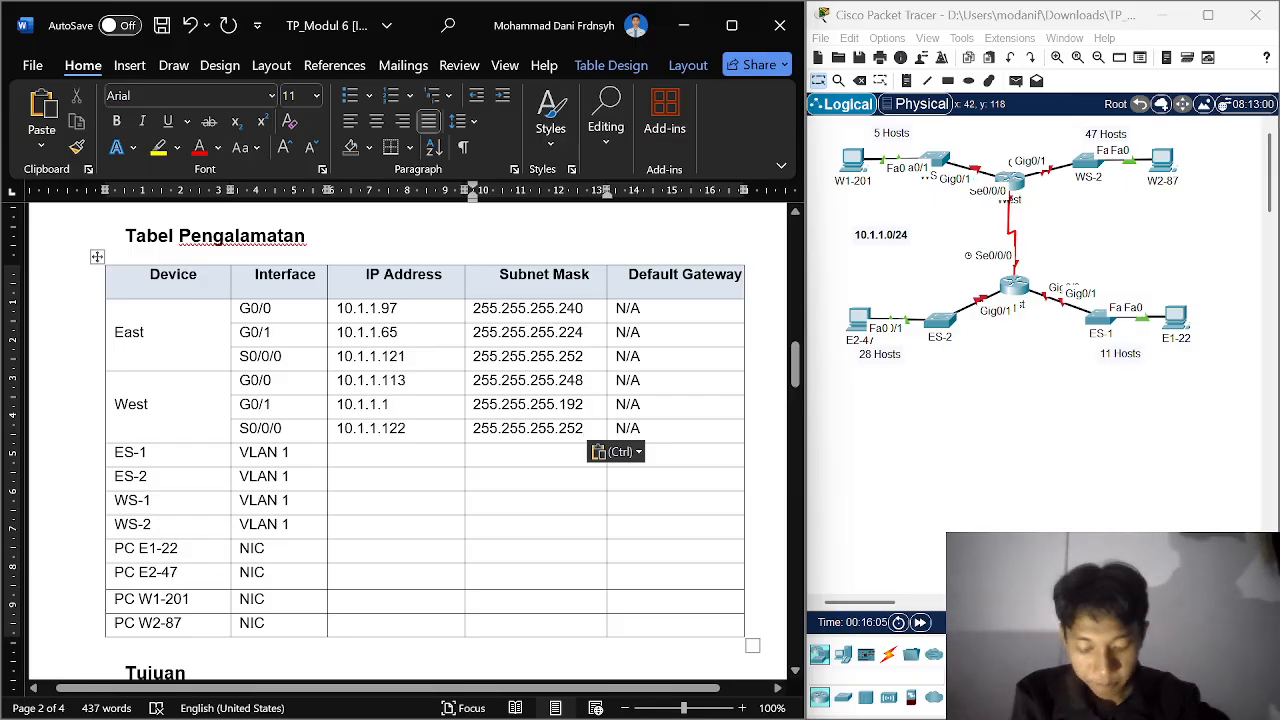
Step: Copy the ES-1 LAN first usable host address into the IP Address cell of switch ES-1 and change it to 10.1.1.98
{"action": "left_click", "coordinate": [381, 457]}
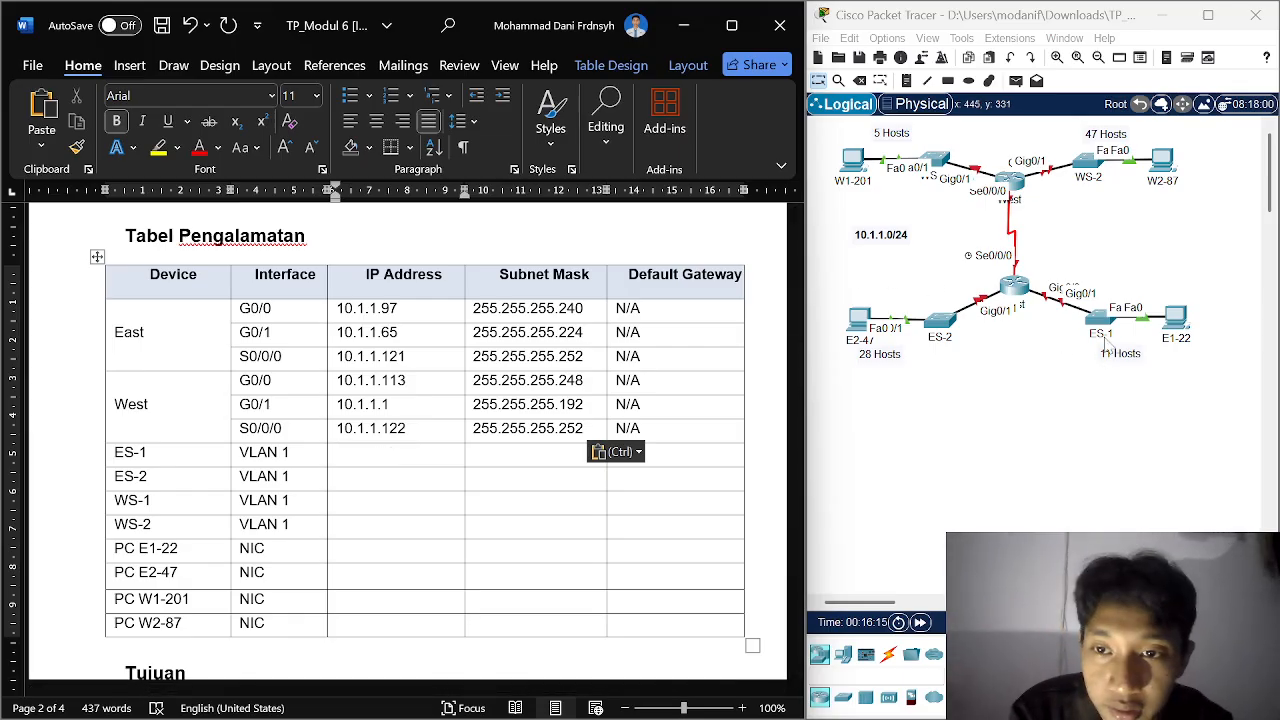
{"action": "scroll", "coordinate": [400, 440], "scroll_direction": "down", "scroll_amount": 20}
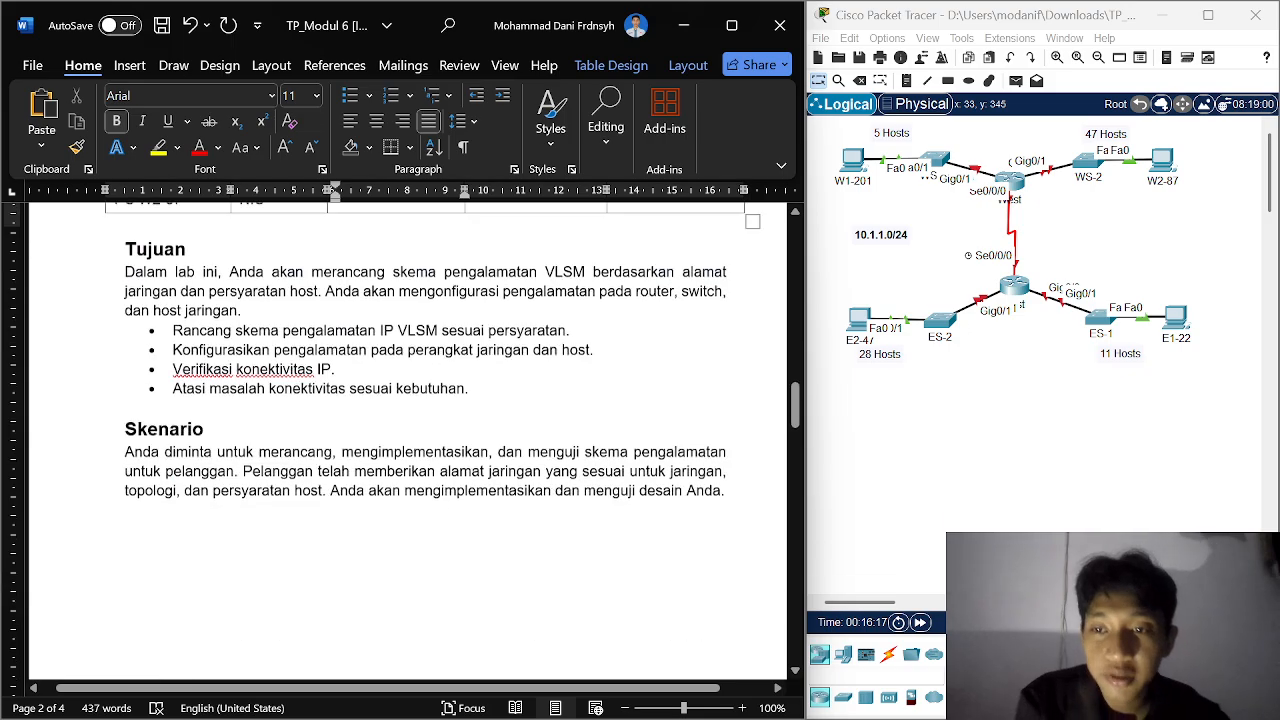
{"action": "scroll", "coordinate": [420, 440], "scroll_direction": "down", "scroll_amount": 3}
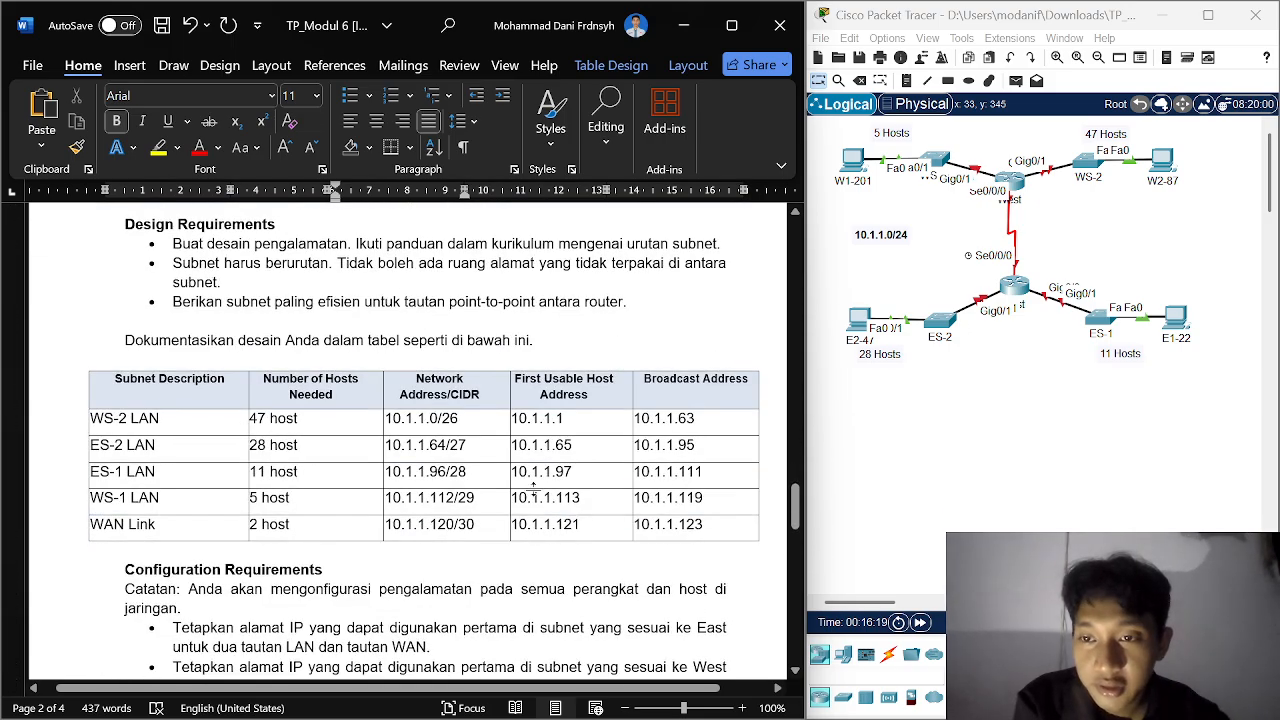
{"action": "key", "text": "ctrl+v"}
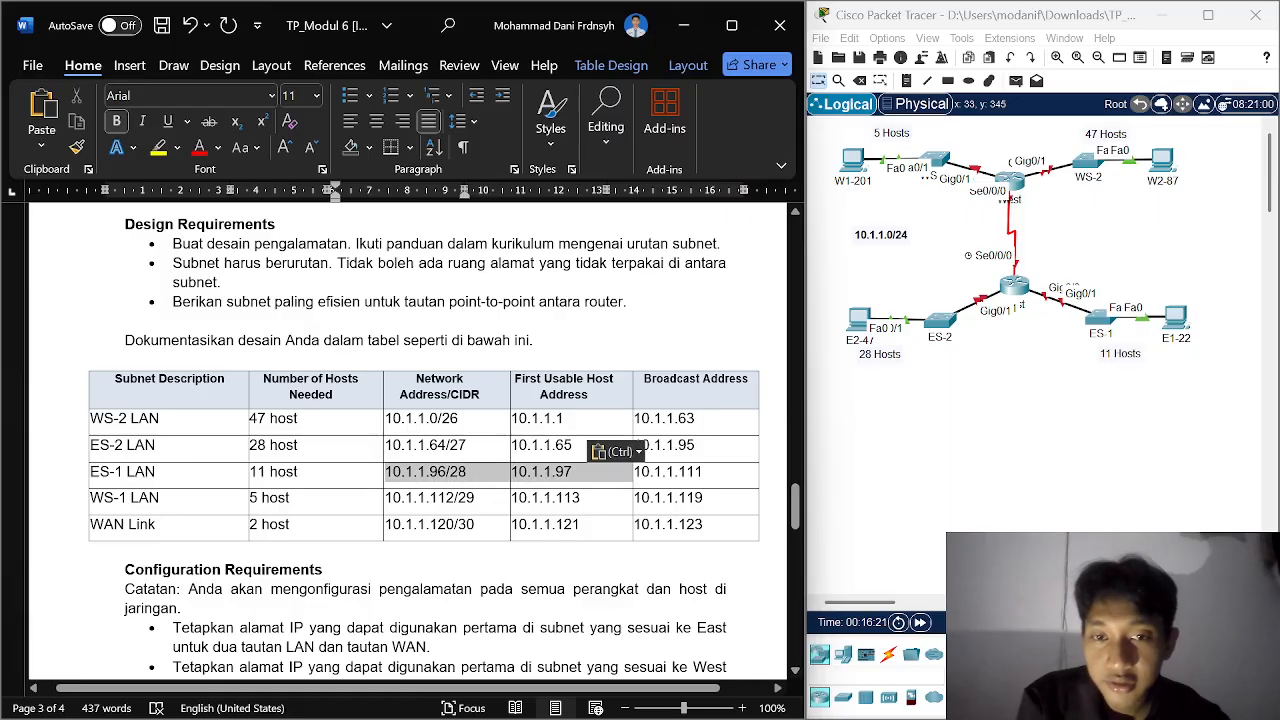
{"action": "scroll", "coordinate": [515, 482], "scroll_direction": "up", "scroll_amount": 15}
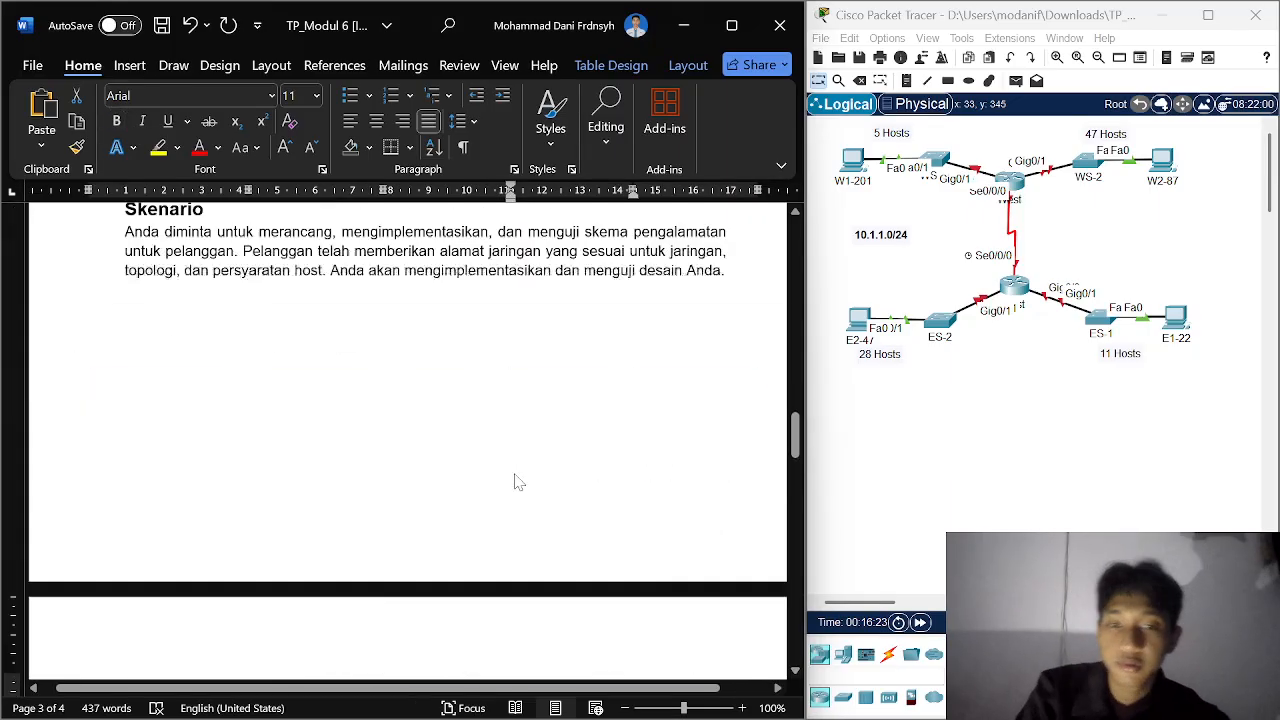
{"action": "scroll", "coordinate": [515, 482], "scroll_direction": "down", "scroll_amount": 5}
{"action": "left_click", "coordinate": [386, 478]}
{"action": "key", "text": "ctrl+v"}
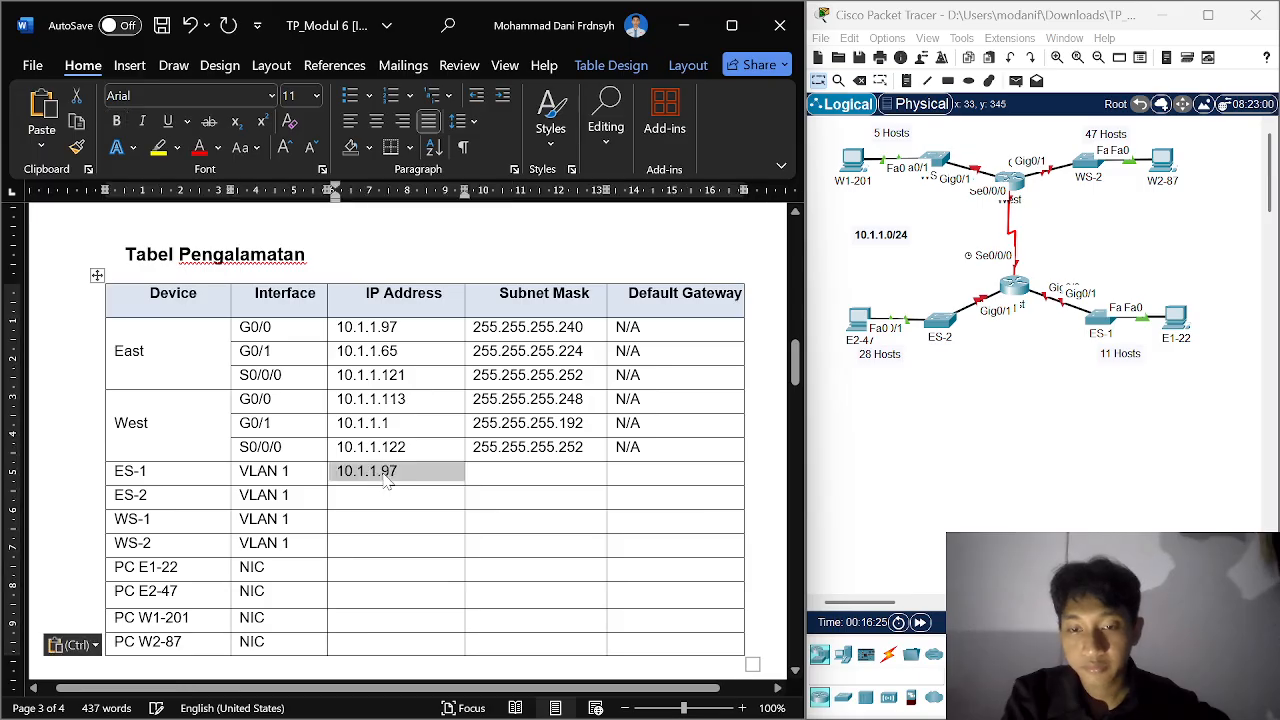
{"action": "left_click", "coordinate": [398, 478]}
{"action": "key", "text": "BackSpace"}
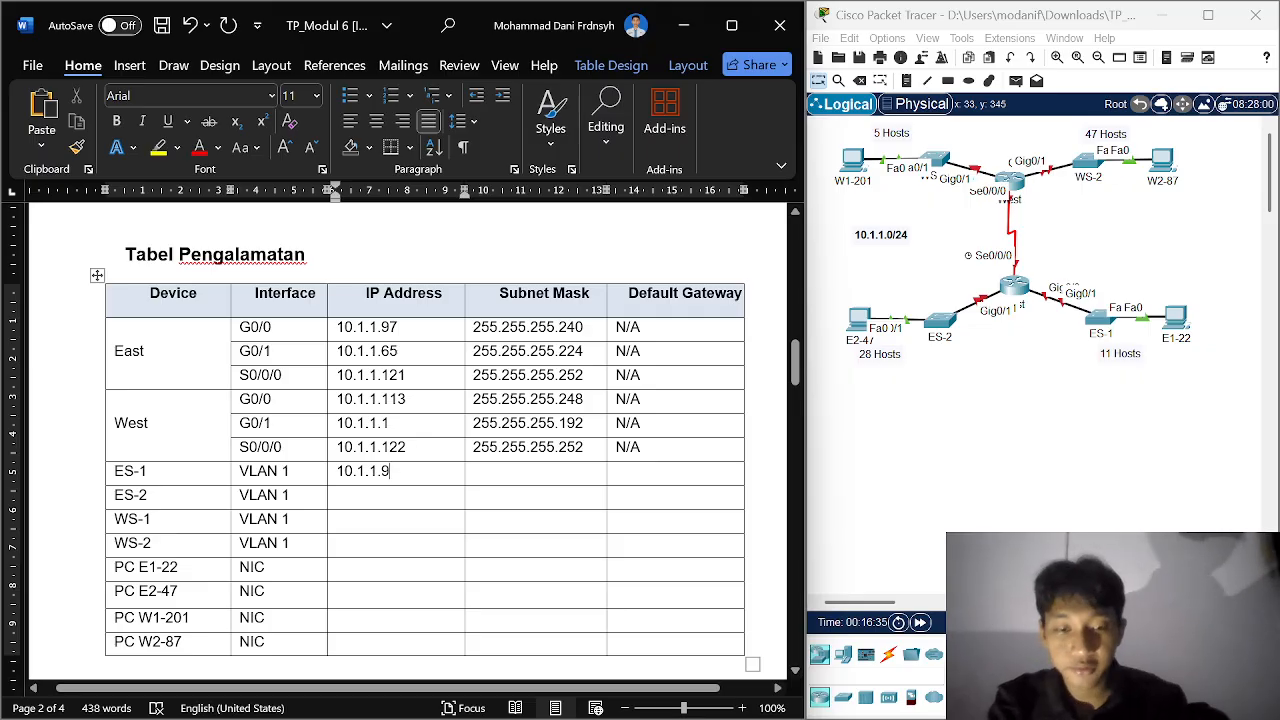
{"action": "type", "text": "8"}
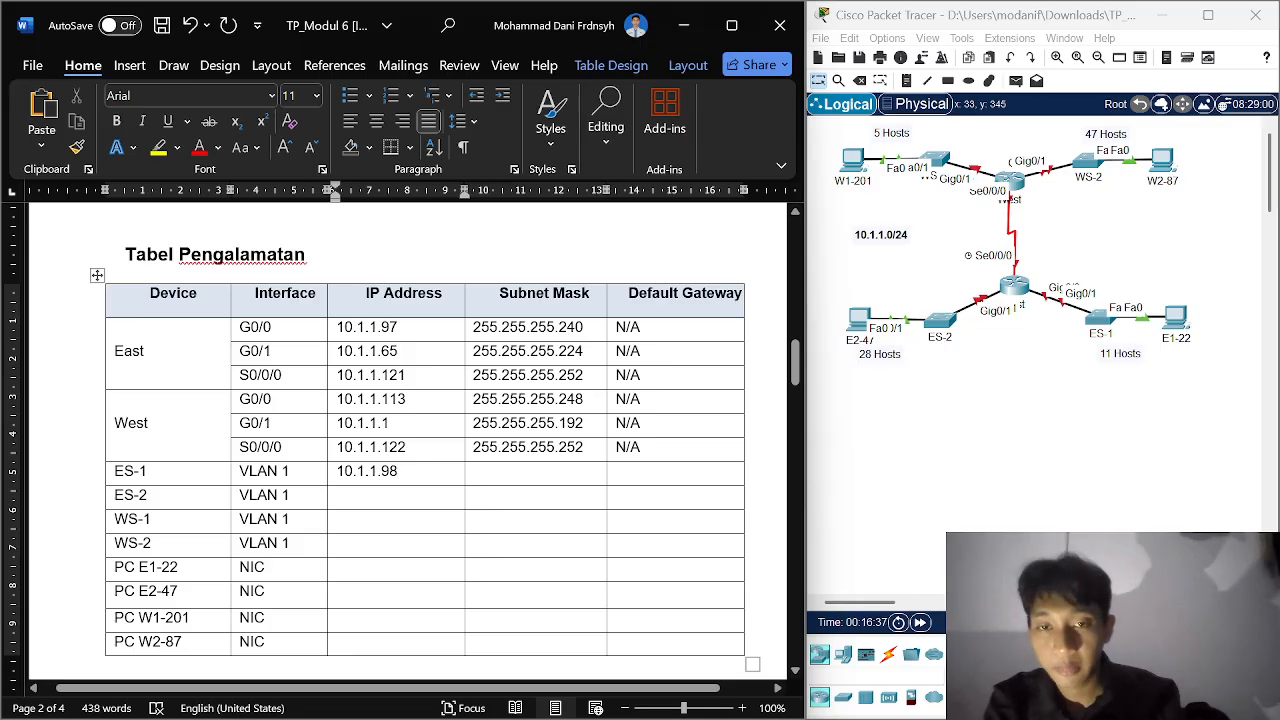
Step: Copy the East G0/0 subnet mask, 255.255.255.240, into the Subnet Mask cell of switch ES-1
{"action": "left_click", "coordinate": [519, 470]}
{"action": "left_click_drag", "start_coordinate": [584, 328], "coordinate": [474, 328]}
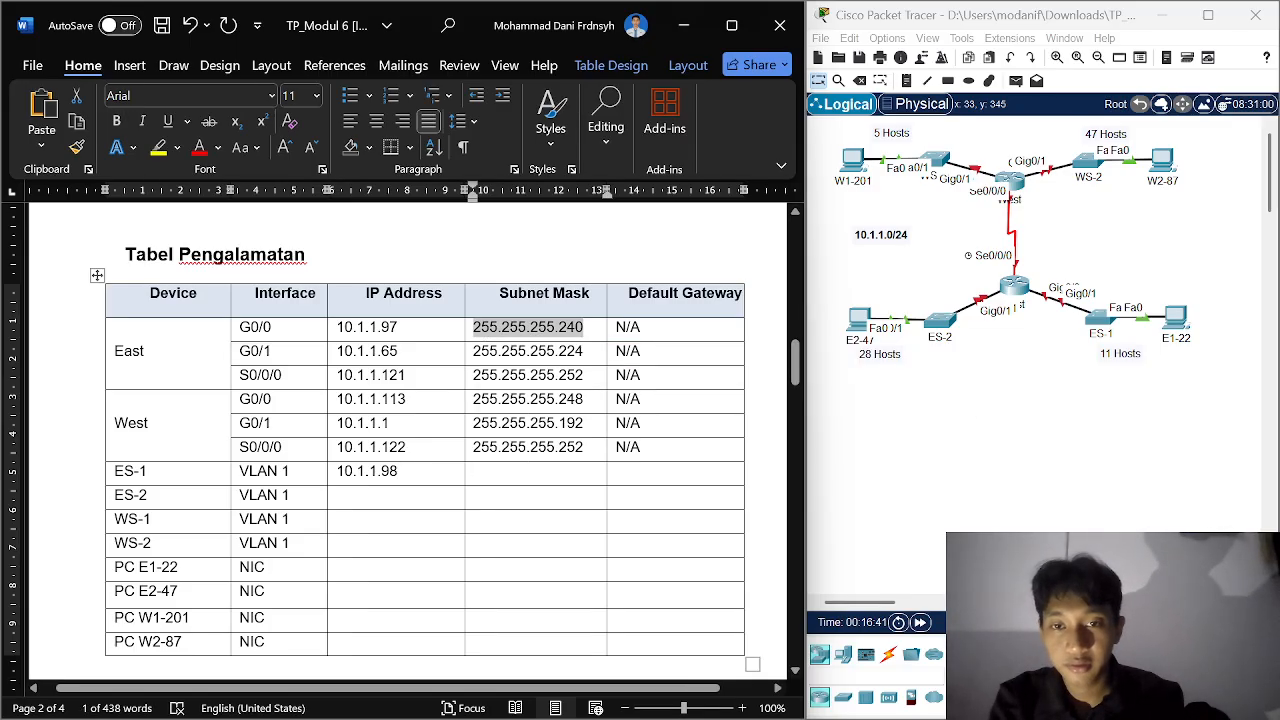
{"action": "key", "text": "ctrl+c"}
{"action": "left_click", "coordinate": [530, 471]}
{"action": "key", "text": "ctrl+v"}
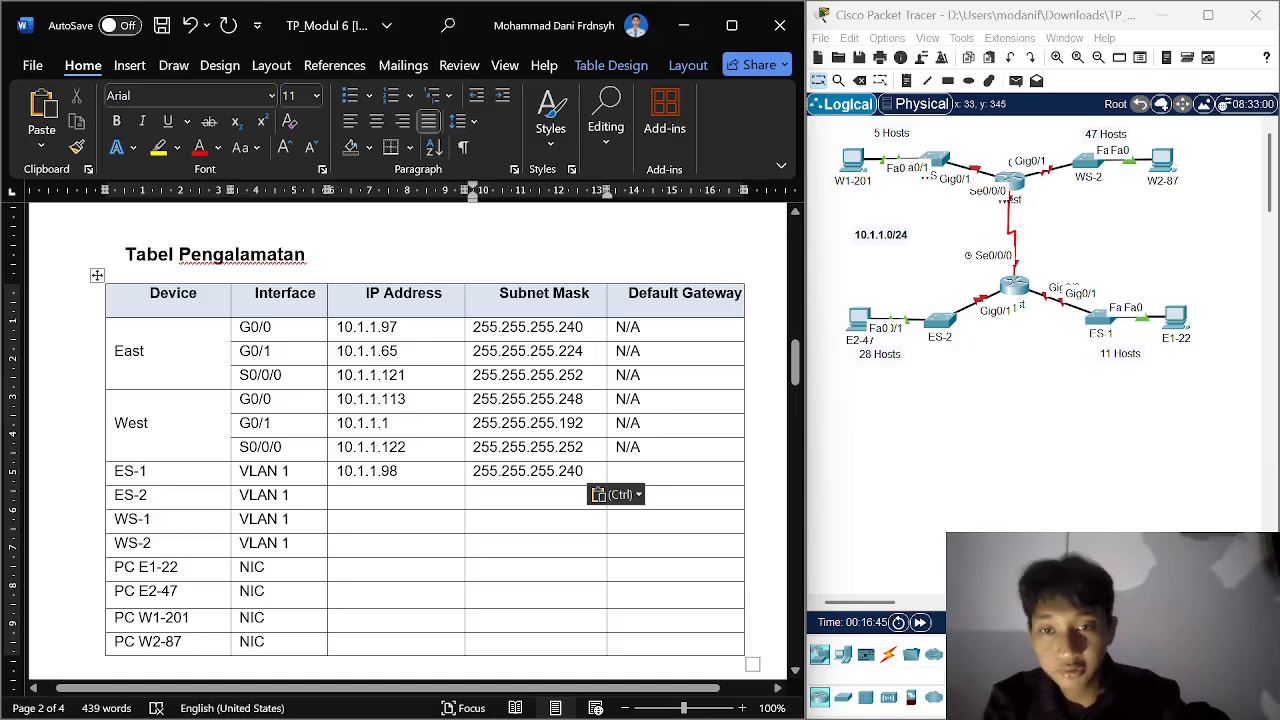
Step: Check the ES-2 LAN broadcast address in the subnet table and return to Tabel Pengalamatan
{"action": "scroll", "coordinate": [410, 440], "scroll_direction": "down", "scroll_amount": 20}
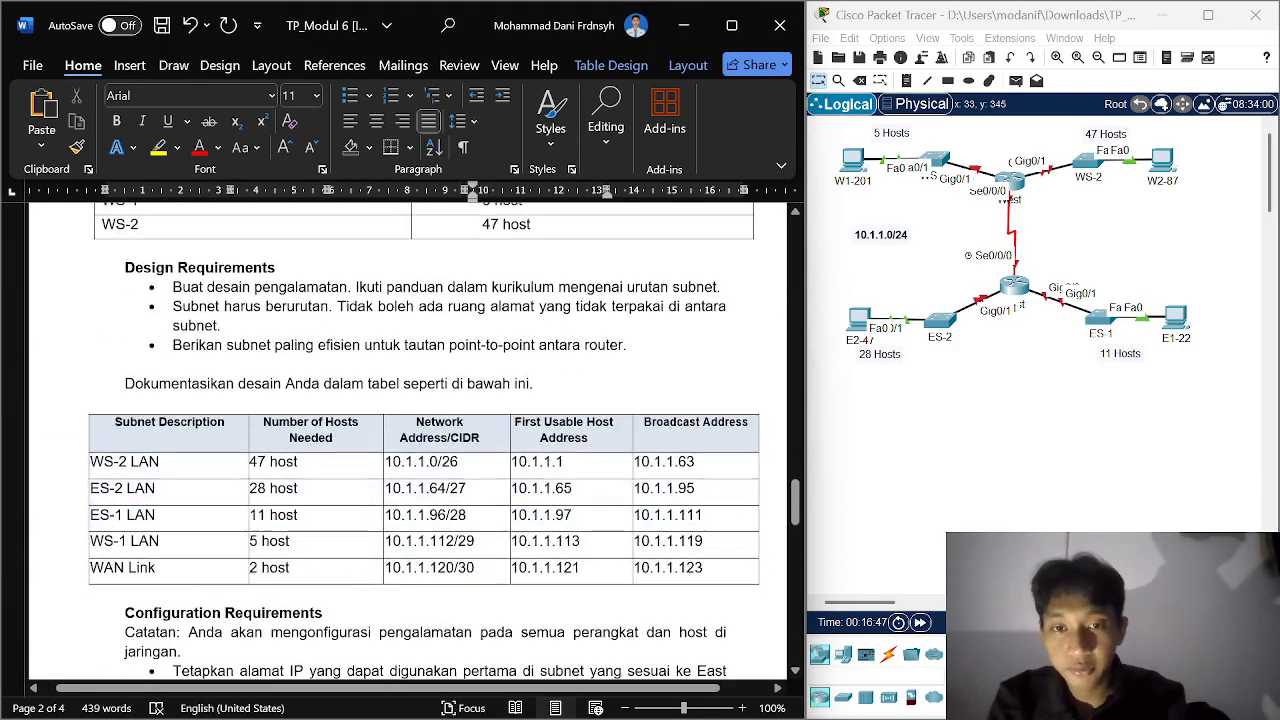
{"action": "left_click", "coordinate": [731, 537]}
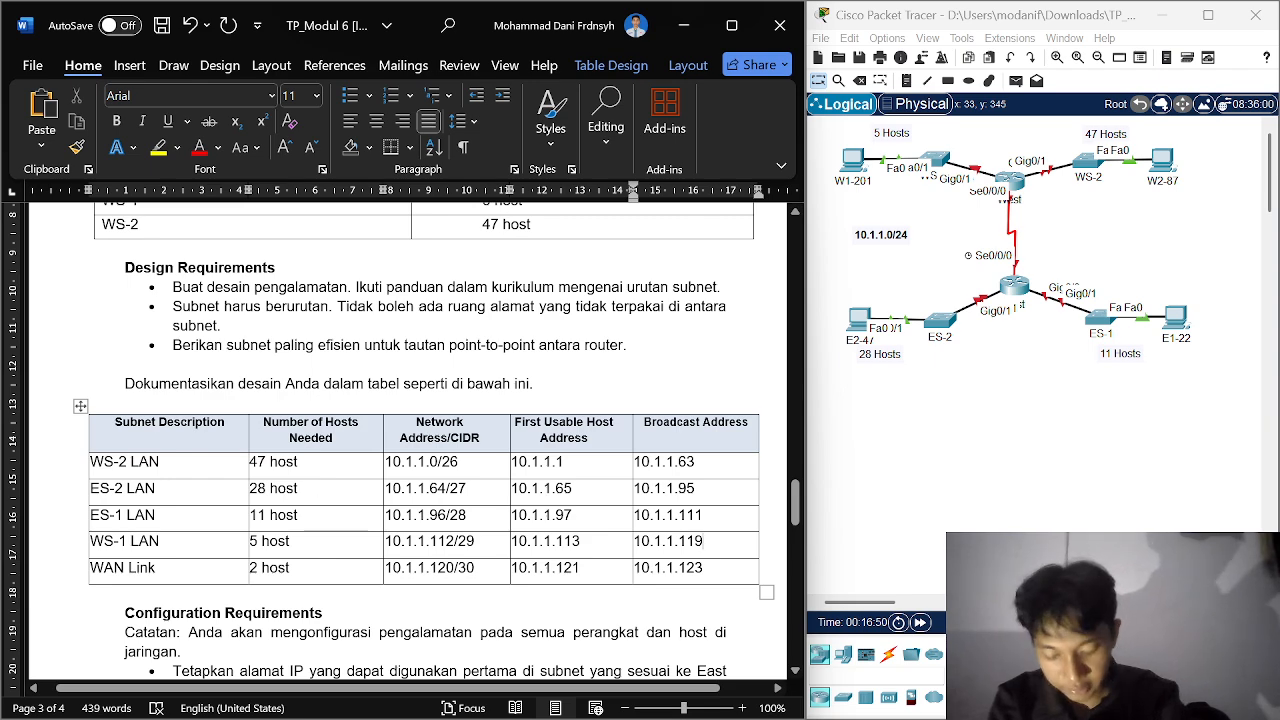
{"action": "left_click_drag", "start_coordinate": [696, 489], "coordinate": [640, 490]}
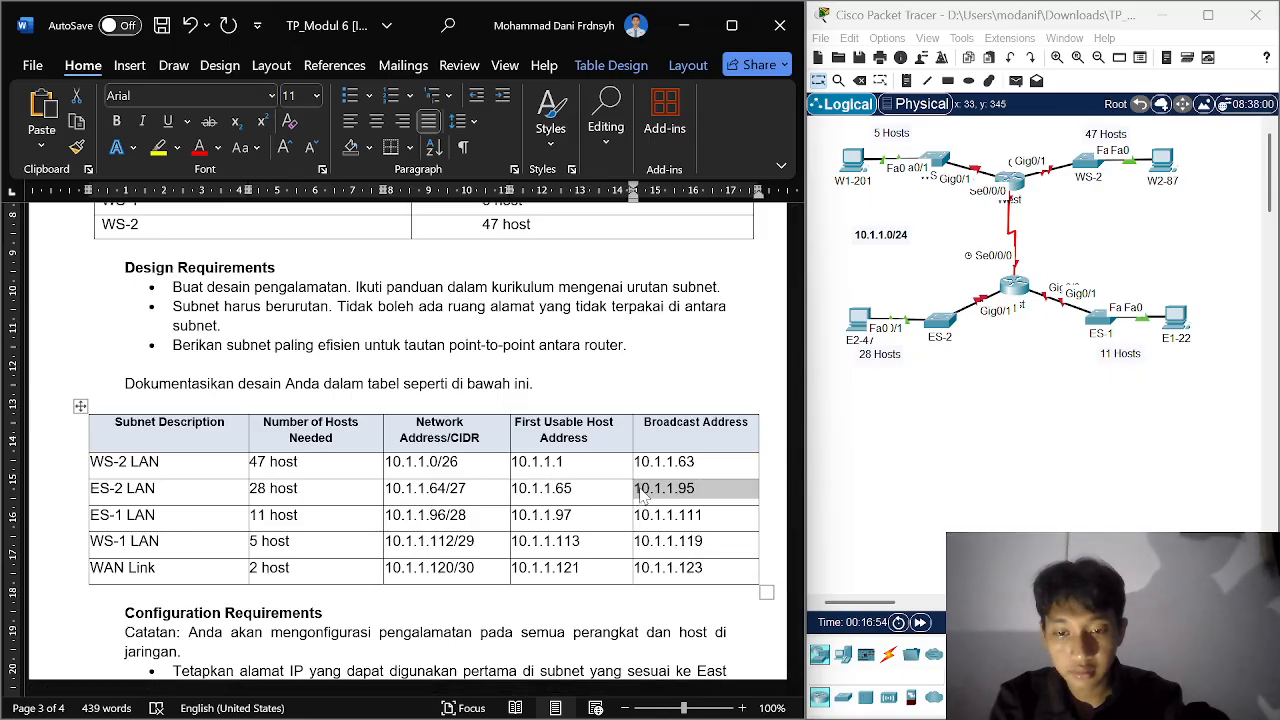
{"action": "scroll", "coordinate": [643, 496], "scroll_direction": "up", "scroll_amount": 10}
{"action": "scroll", "coordinate": [643, 496], "scroll_direction": "up", "scroll_amount": 5}
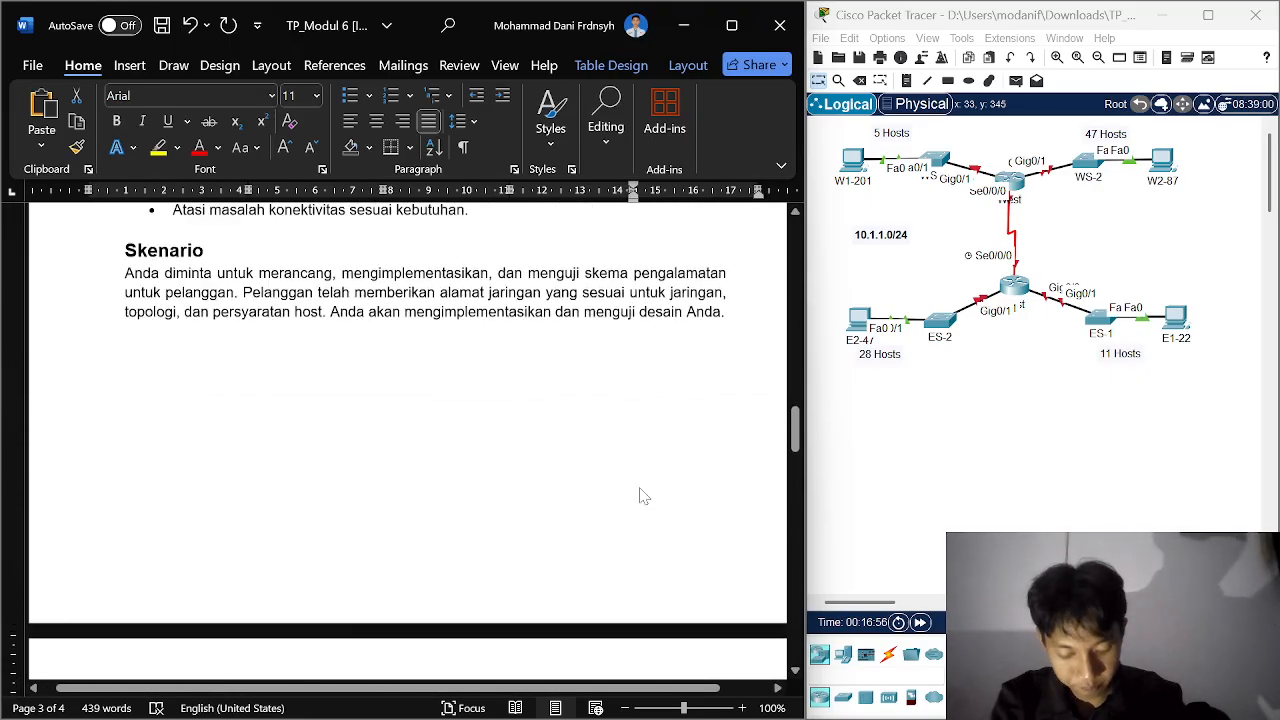
{"action": "scroll", "coordinate": [639, 487], "scroll_direction": "up", "scroll_amount": 5}
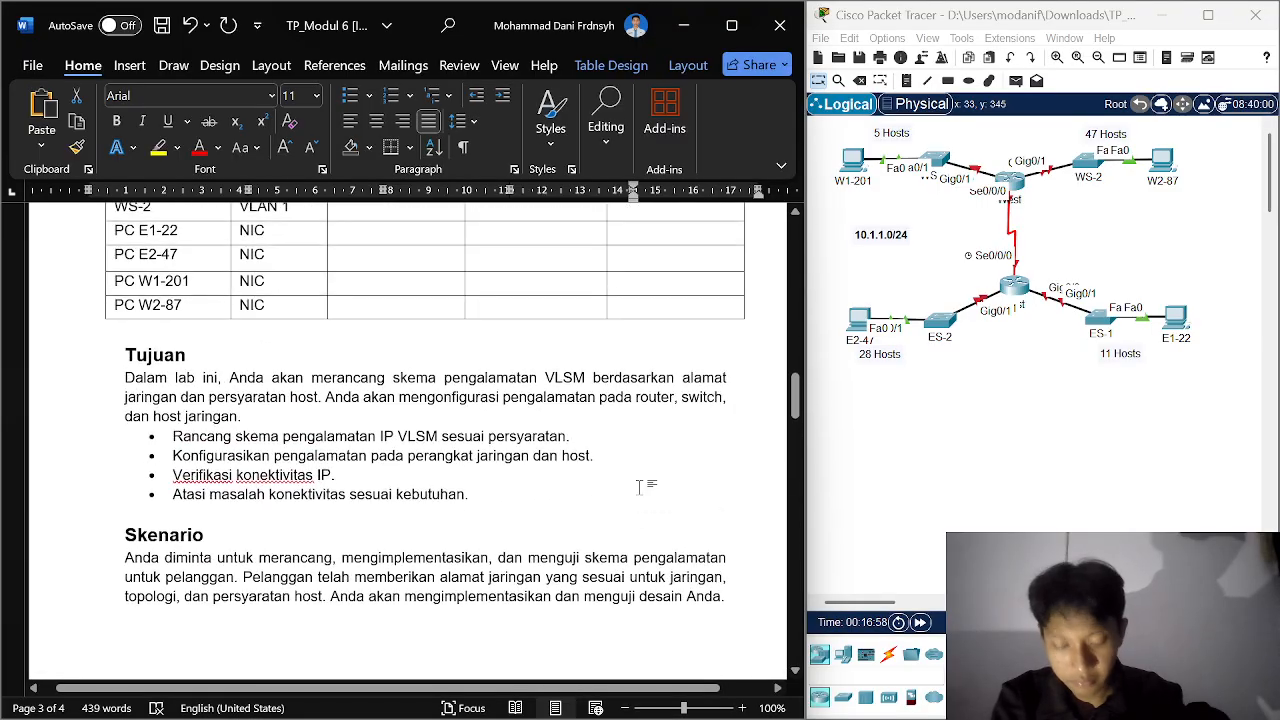
{"action": "scroll", "coordinate": [639, 487], "scroll_direction": "up", "scroll_amount": 6}
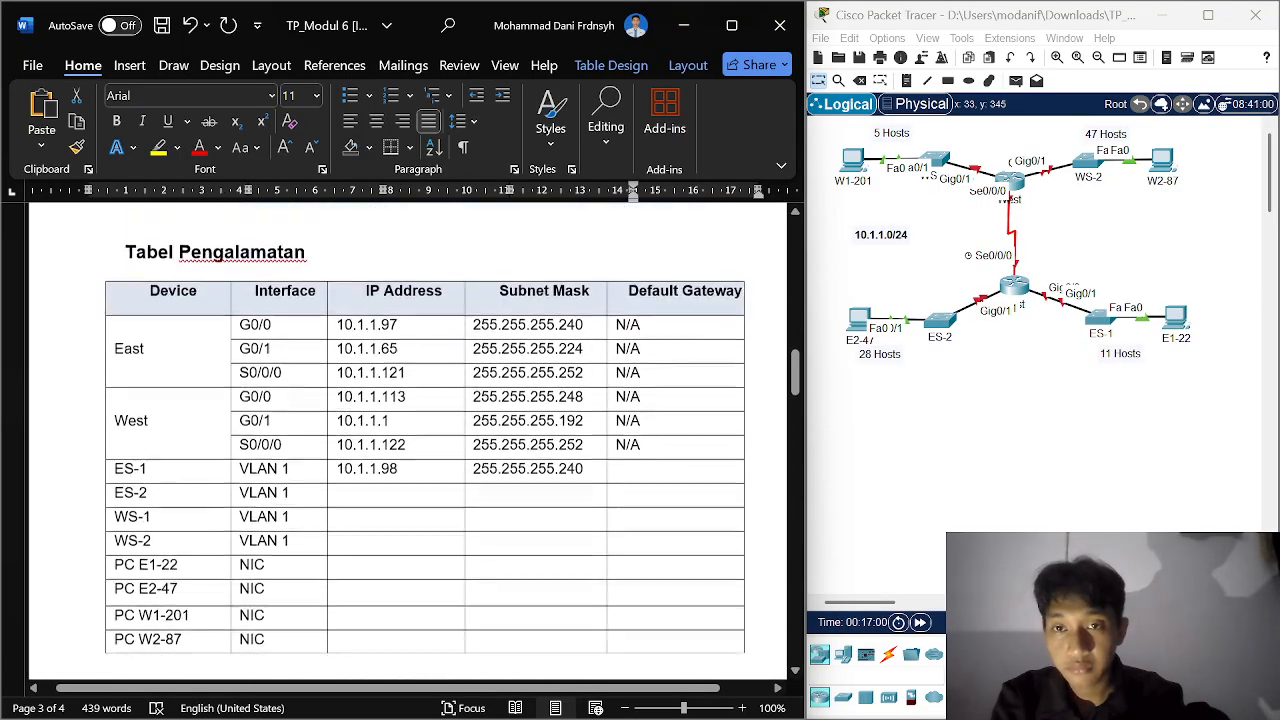
Step: Copy the East G0/0 IP address, 10.1.1.97, into the Default Gateway cell of switch ES-1
{"action": "scroll", "coordinate": [639, 487], "scroll_direction": "down", "scroll_amount": 1}
{"action": "scroll", "coordinate": [400, 440], "scroll_direction": "down", "scroll_amount": 2}
{"action": "left_click", "coordinate": [390, 391]}
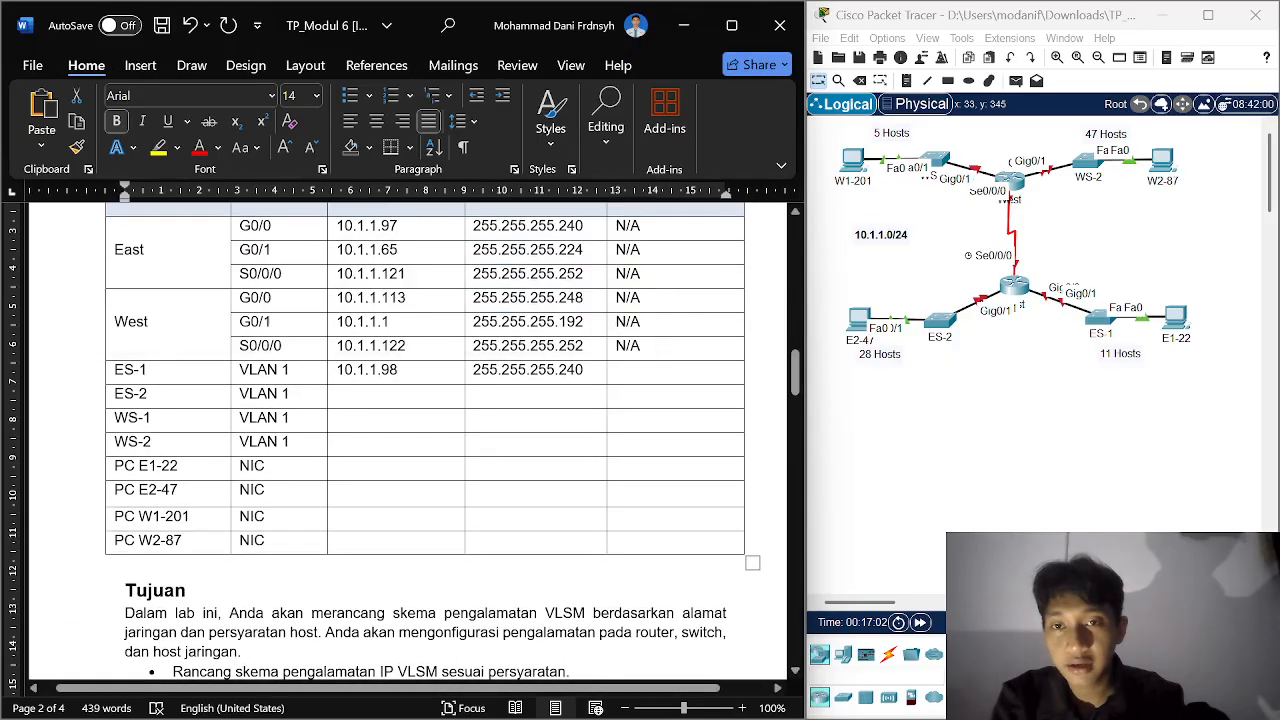
{"action": "scroll", "coordinate": [395, 400], "scroll_direction": "up", "scroll_amount": 3}
{"action": "left_click_drag", "start_coordinate": [398, 304], "coordinate": [343, 314]}
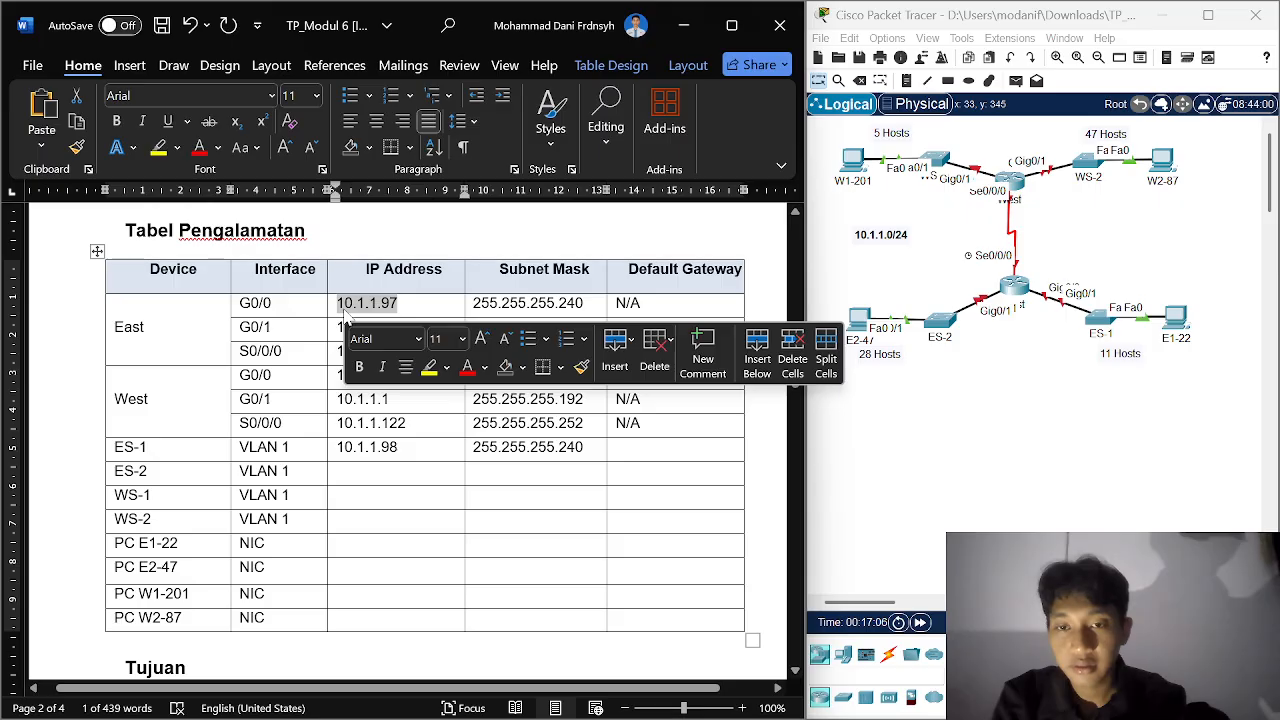
{"action": "key", "text": "ctrl+c"}
{"action": "left_click", "coordinate": [650, 447]}
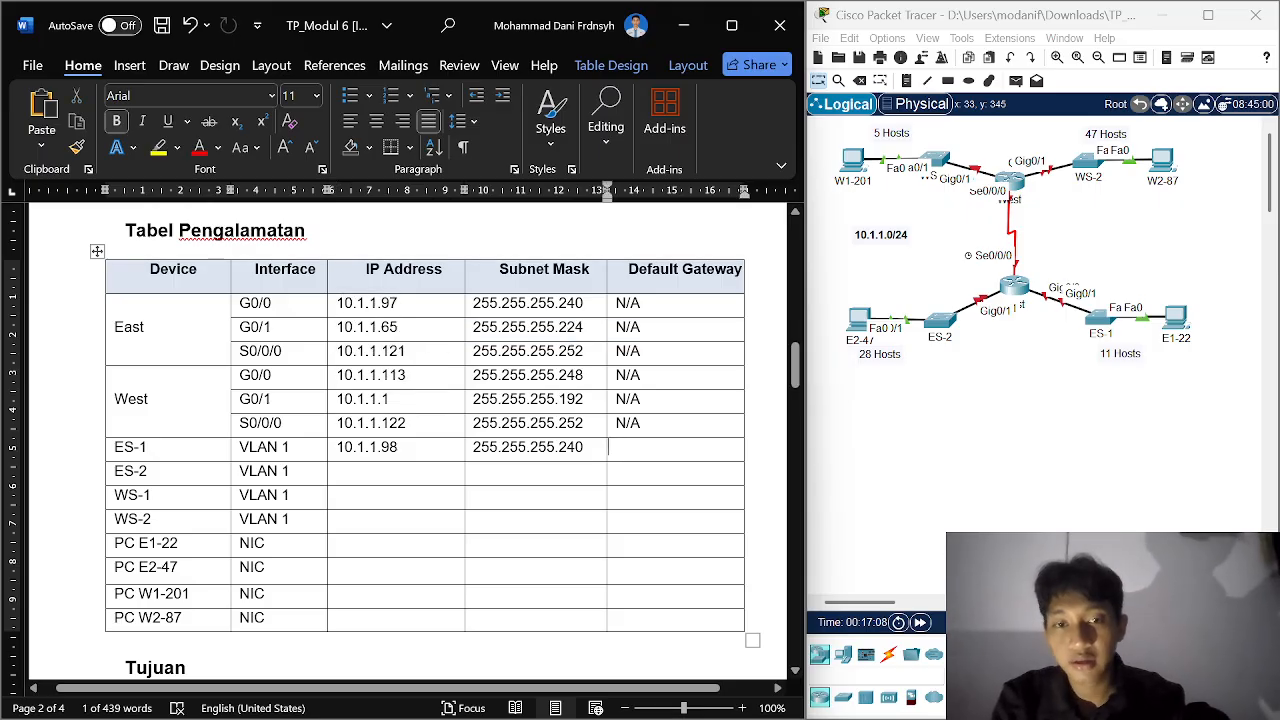
{"action": "key", "text": "ctrl+v"}
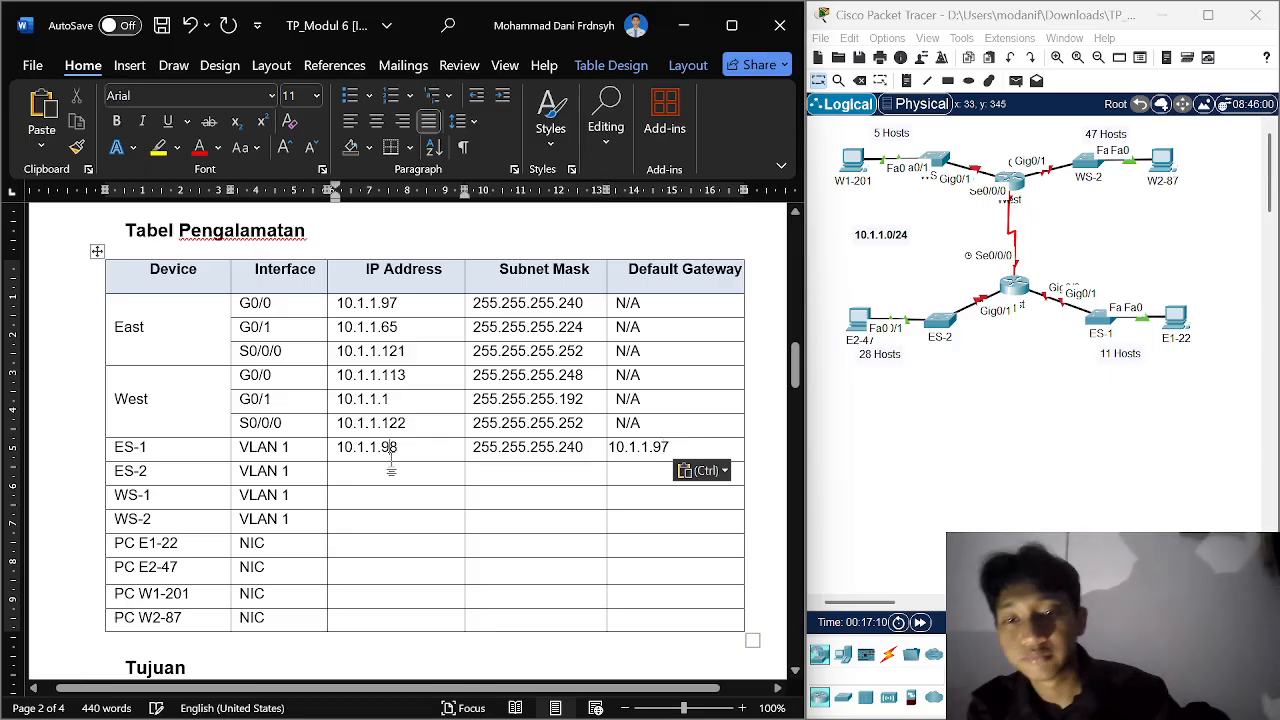
Step: Copy the East G0/1 IP address into the IP Address cell of switch ES-2 and change it to 10.1.1.66
{"action": "scroll", "coordinate": [389, 446], "scroll_direction": "down", "scroll_amount": 2}
{"action": "scroll", "coordinate": [306, 390], "scroll_direction": "down", "scroll_amount": 1}
{"action": "scroll", "coordinate": [306, 390], "scroll_direction": "up", "scroll_amount": 2}
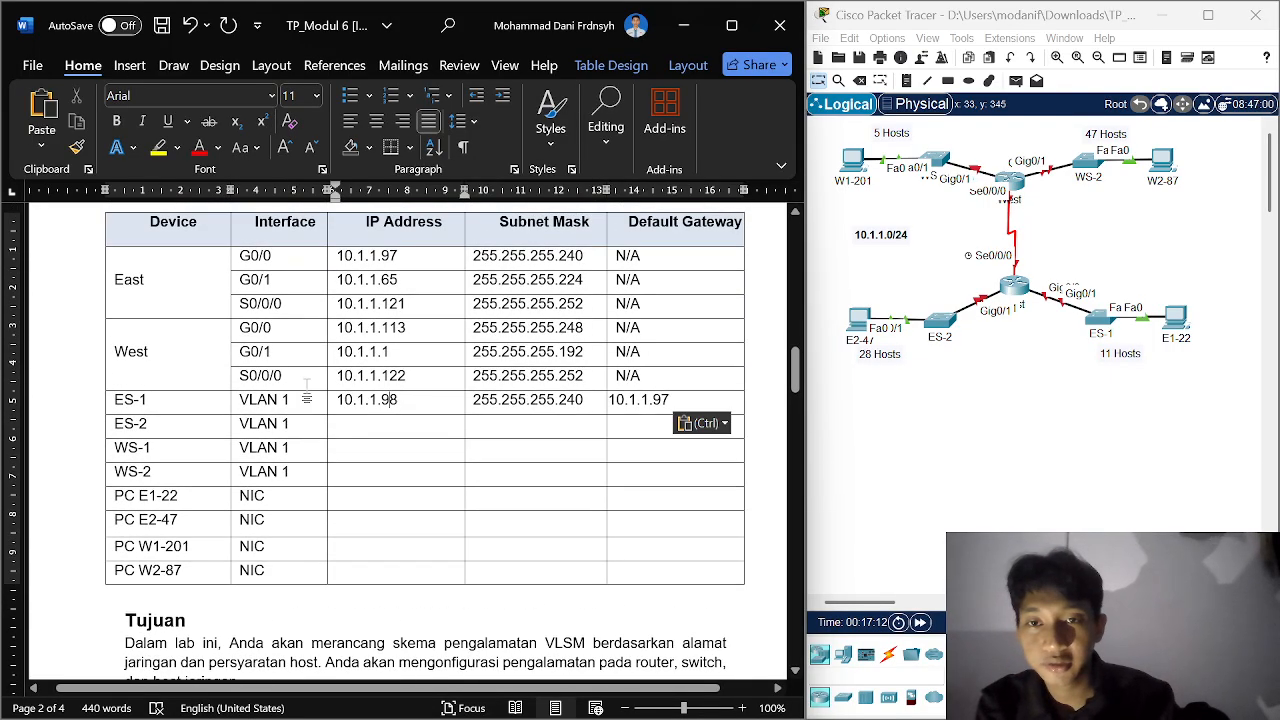
{"action": "scroll", "coordinate": [395, 399], "scroll_direction": "down", "scroll_amount": 2}
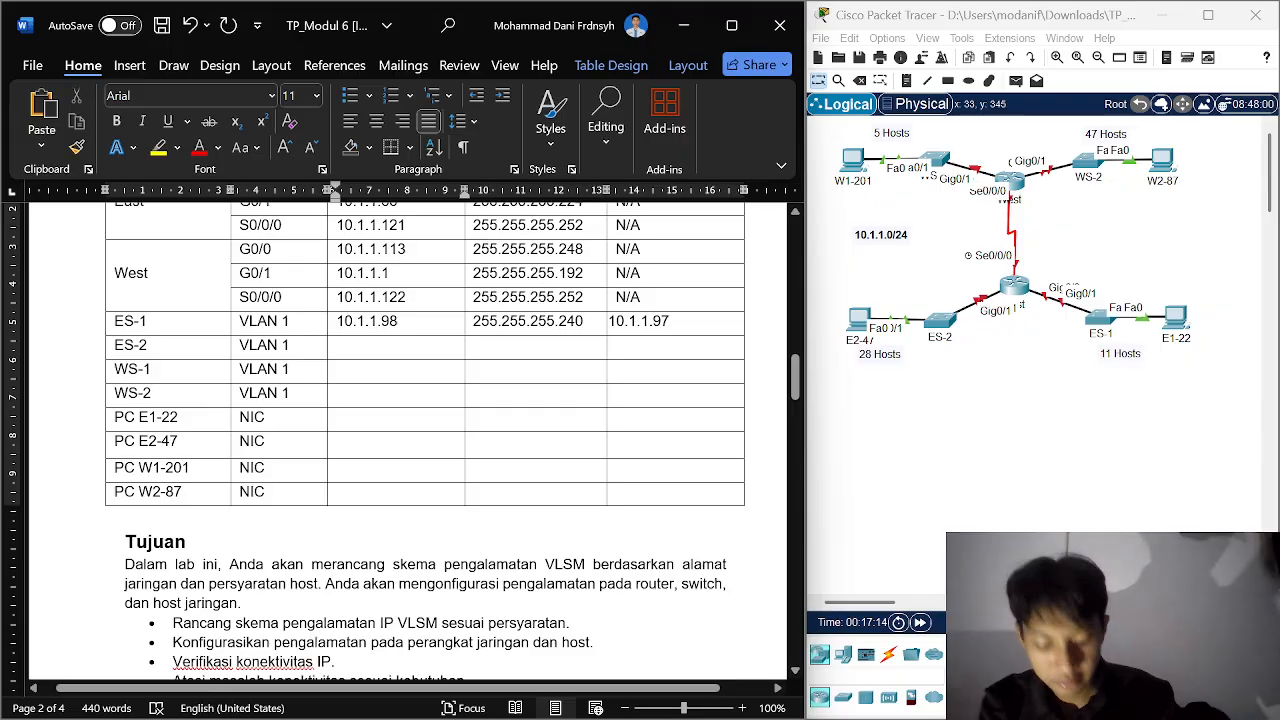
{"action": "scroll", "coordinate": [390, 391], "scroll_direction": "up", "scroll_amount": 2}
{"action": "left_click_drag", "start_coordinate": [352, 272], "coordinate": [398, 272]}
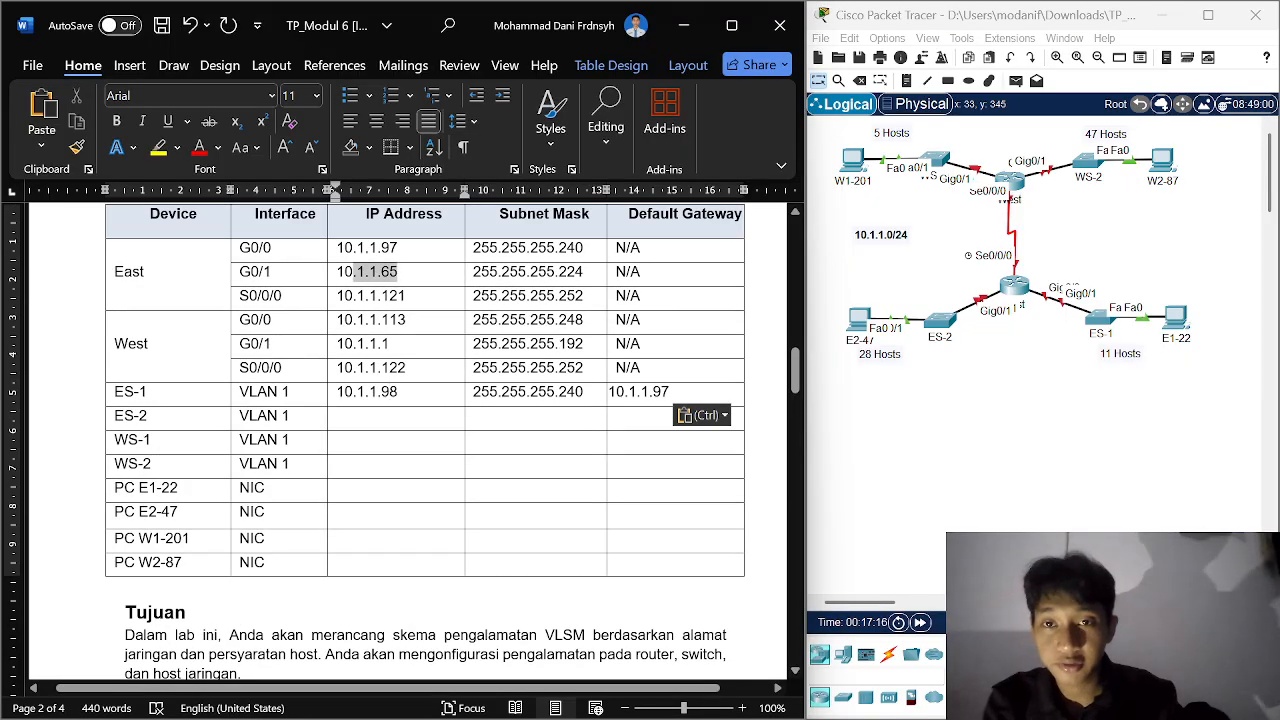
{"action": "key", "text": "ctrl+c"}
{"action": "left_click", "coordinate": [378, 418]}
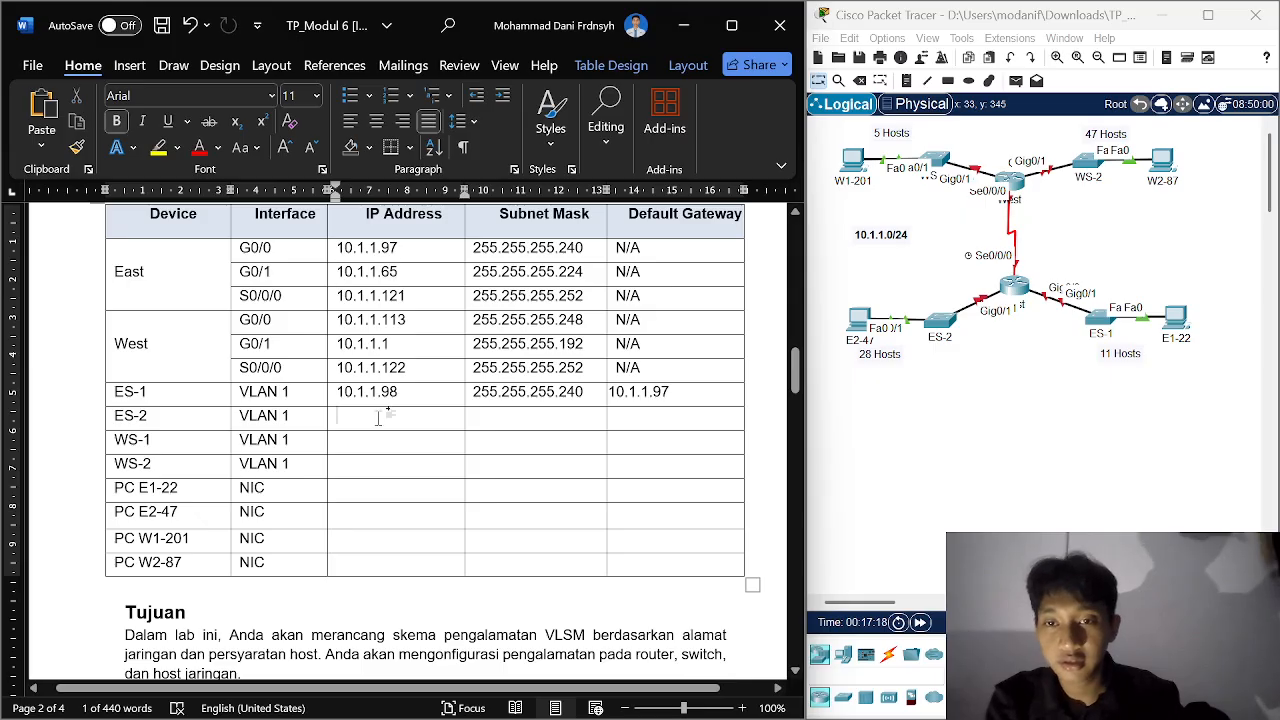
{"action": "key", "text": "ctrl+v"}
{"action": "key", "text": "BackSpace"}
{"action": "type", "text": "6"}
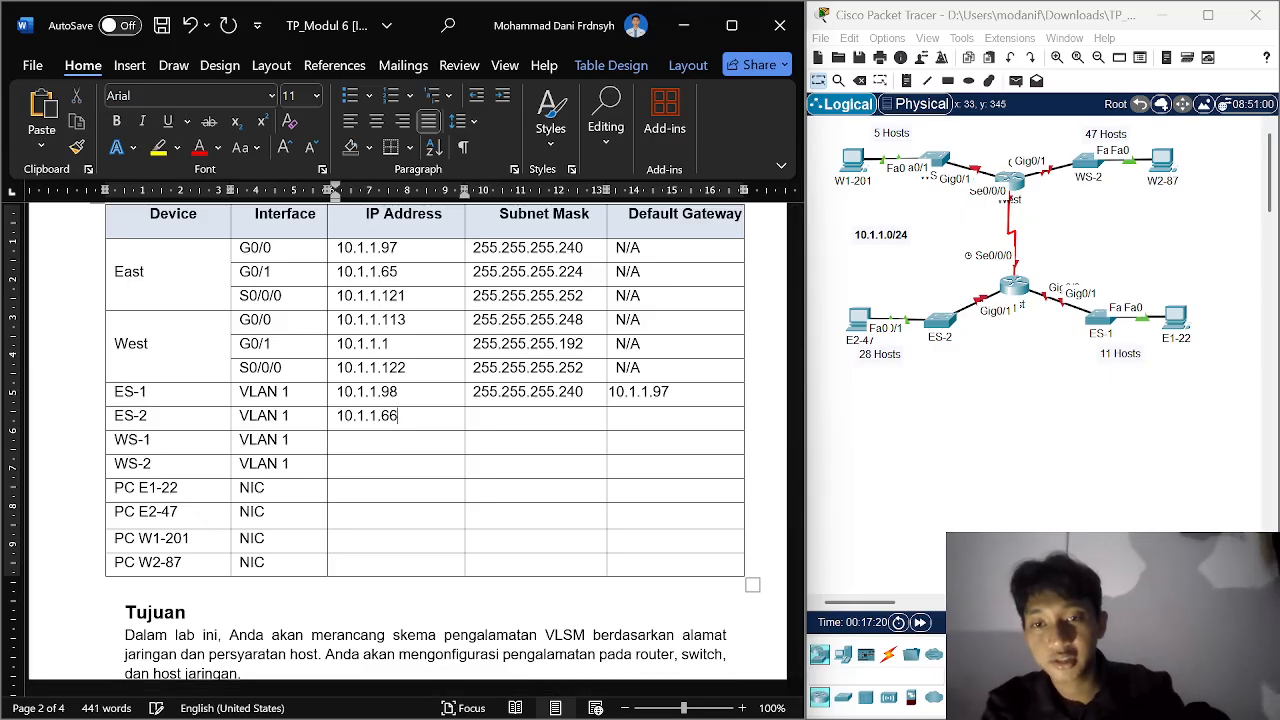
Step: Copy the East G0/1 subnet mask, 255.255.255.224, into the Subnet Mask cell of switch ES-2
{"action": "double_click", "coordinate": [490, 272]}
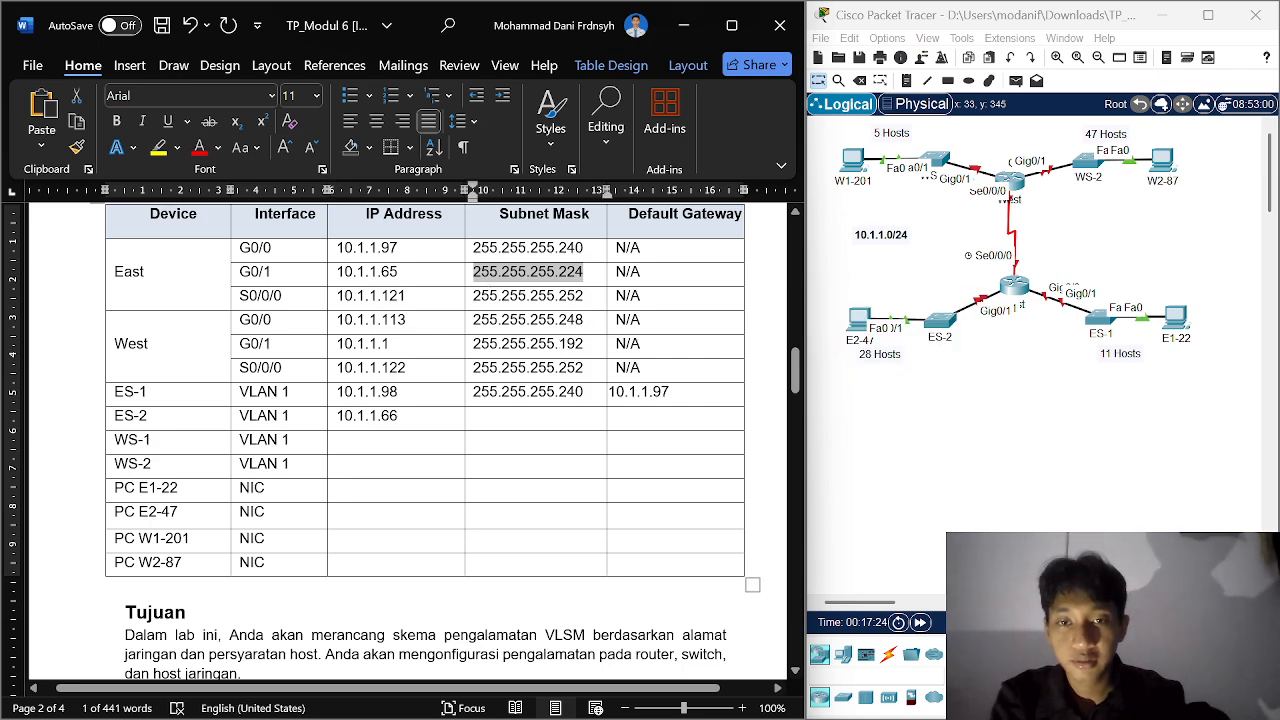
{"action": "left_click", "coordinate": [527, 415]}
{"action": "key", "text": "ctrl+v"}
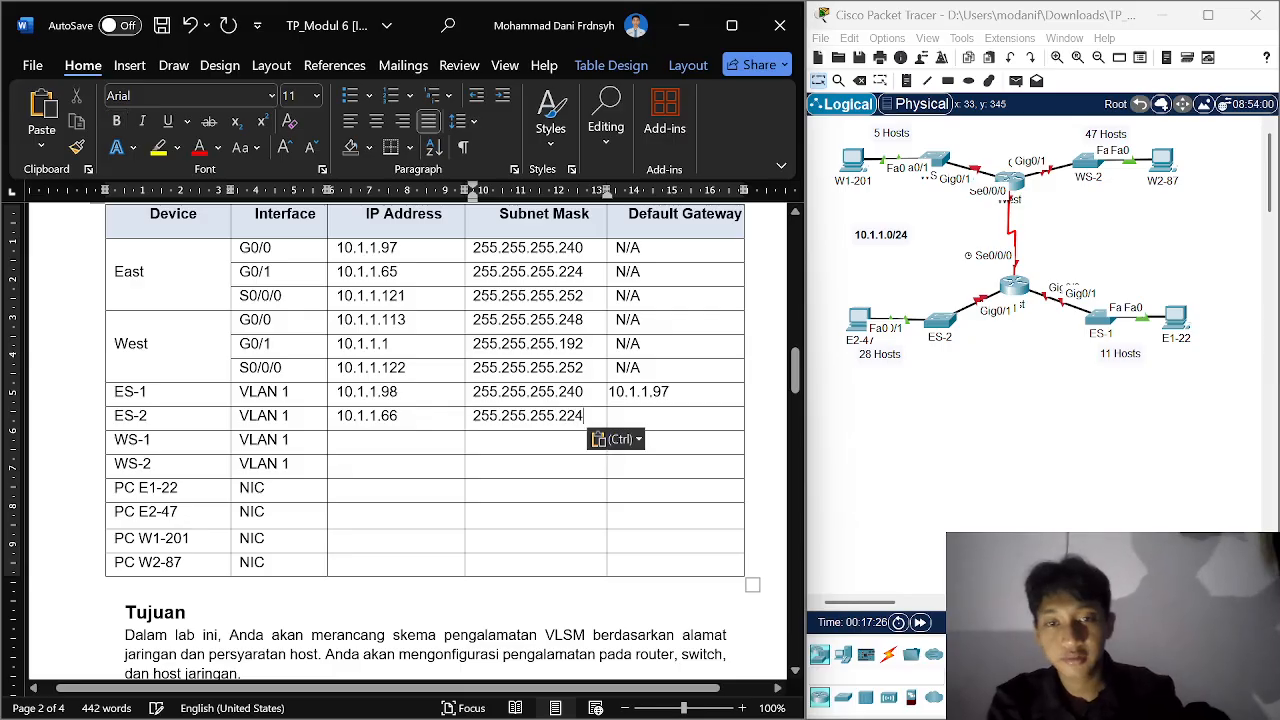
{"action": "left_click", "coordinate": [680, 420]}
{"action": "double_click", "coordinate": [367, 271]}
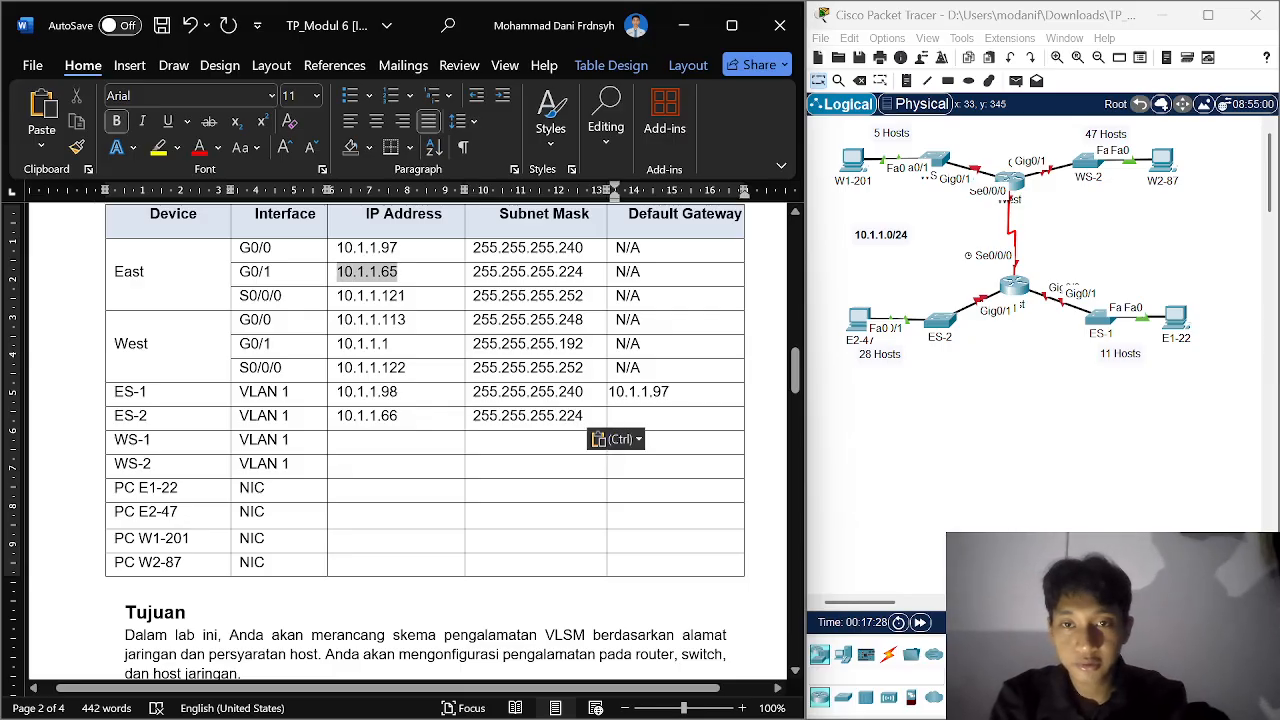
{"action": "key", "text": "ctrl+c"}
{"action": "left_click", "coordinate": [686, 420]}
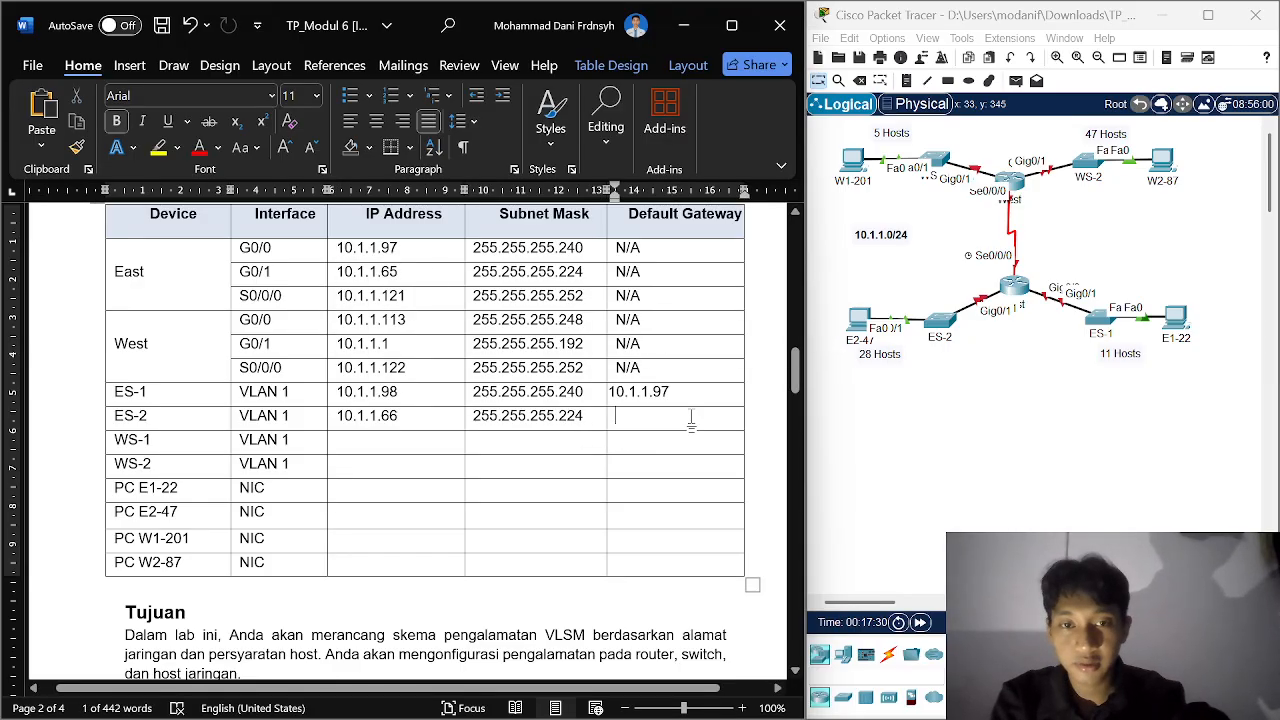
{"action": "key", "text": "ctrl+v"}
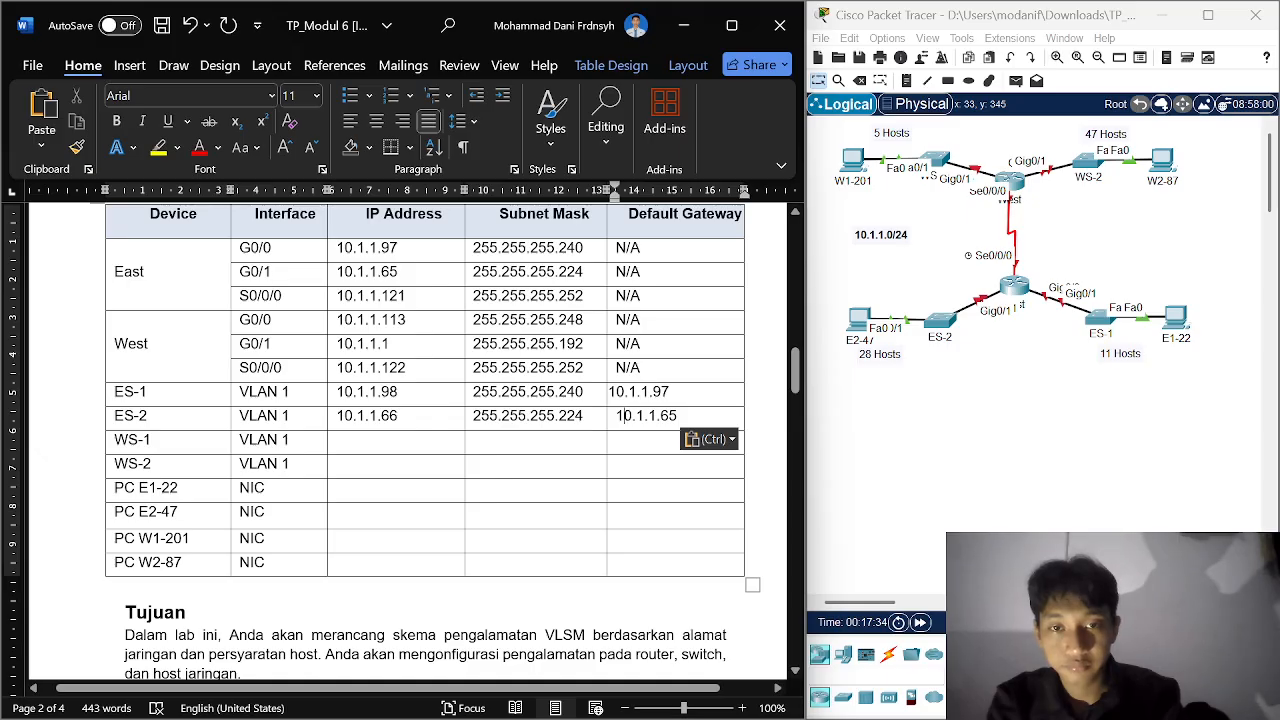
{"action": "key", "text": "BackSpace"}
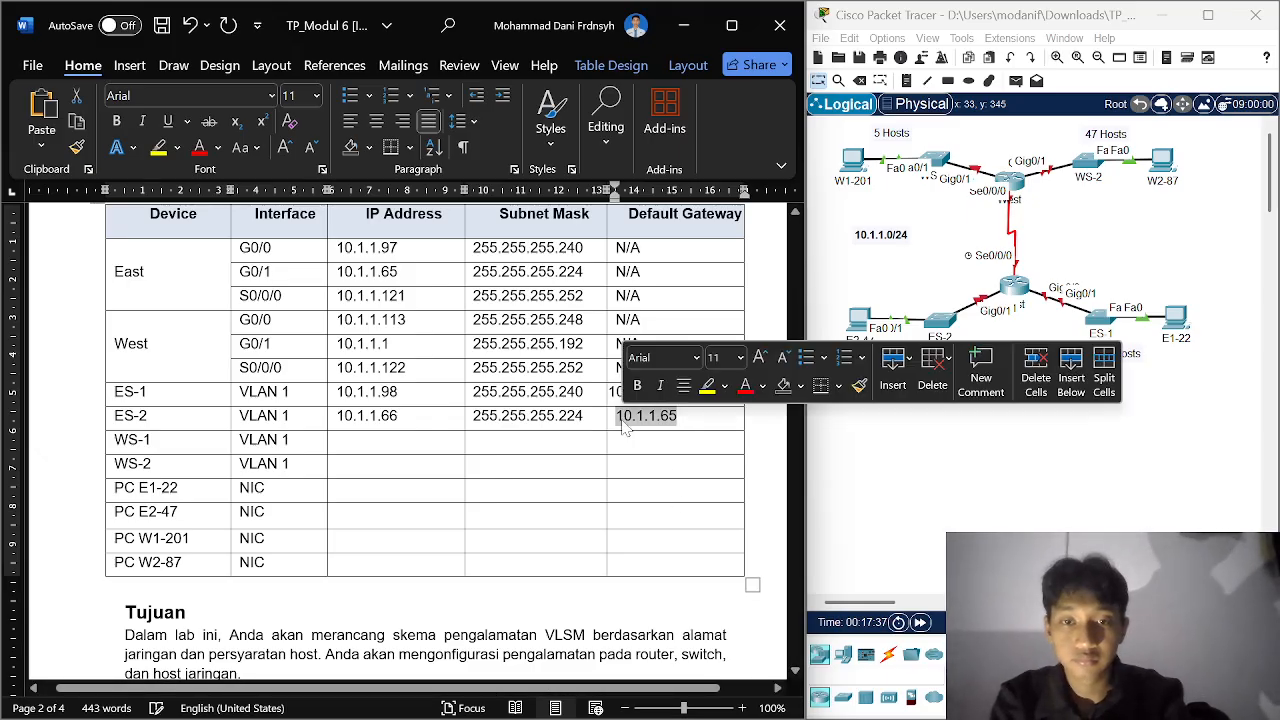
{"action": "key", "text": "Delete"}
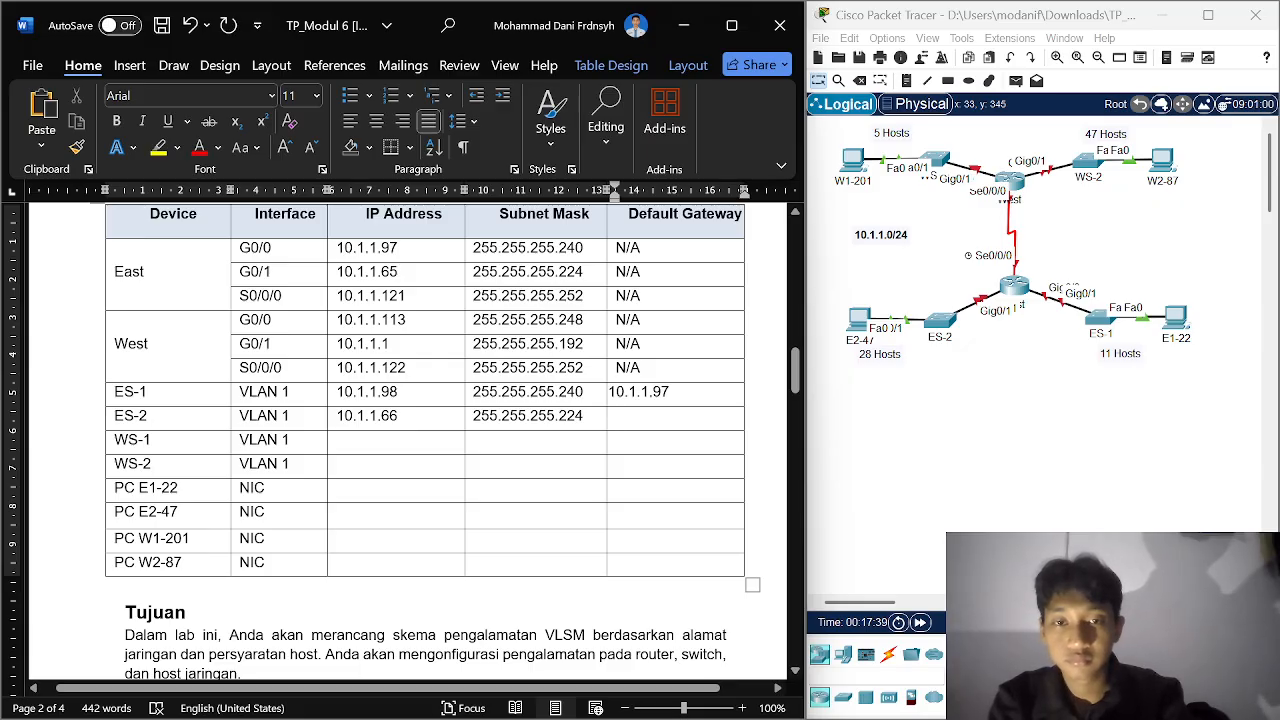
Step: Copy the East G0/1 IP address, 10.1.1.65, into the Default Gateway cell of switch ES-2
{"action": "left_click_drag", "start_coordinate": [399, 273], "coordinate": [338, 273]}
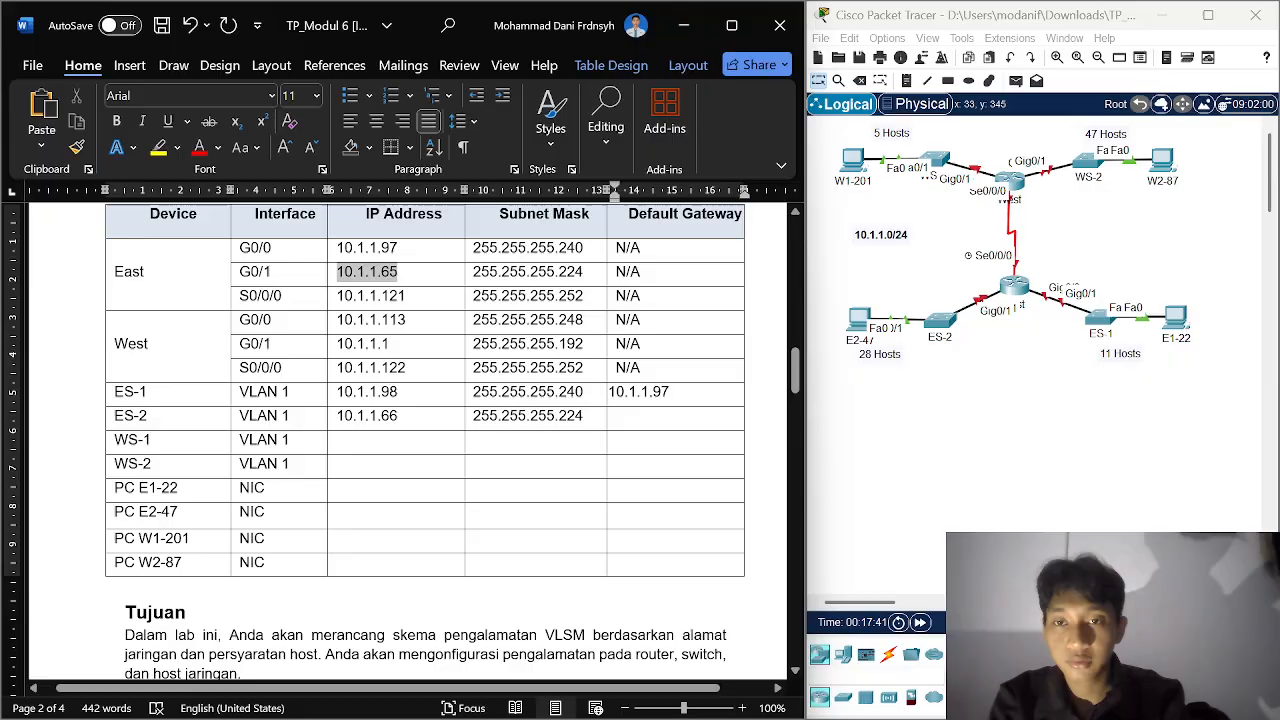
{"action": "key", "text": "ctrl+c"}
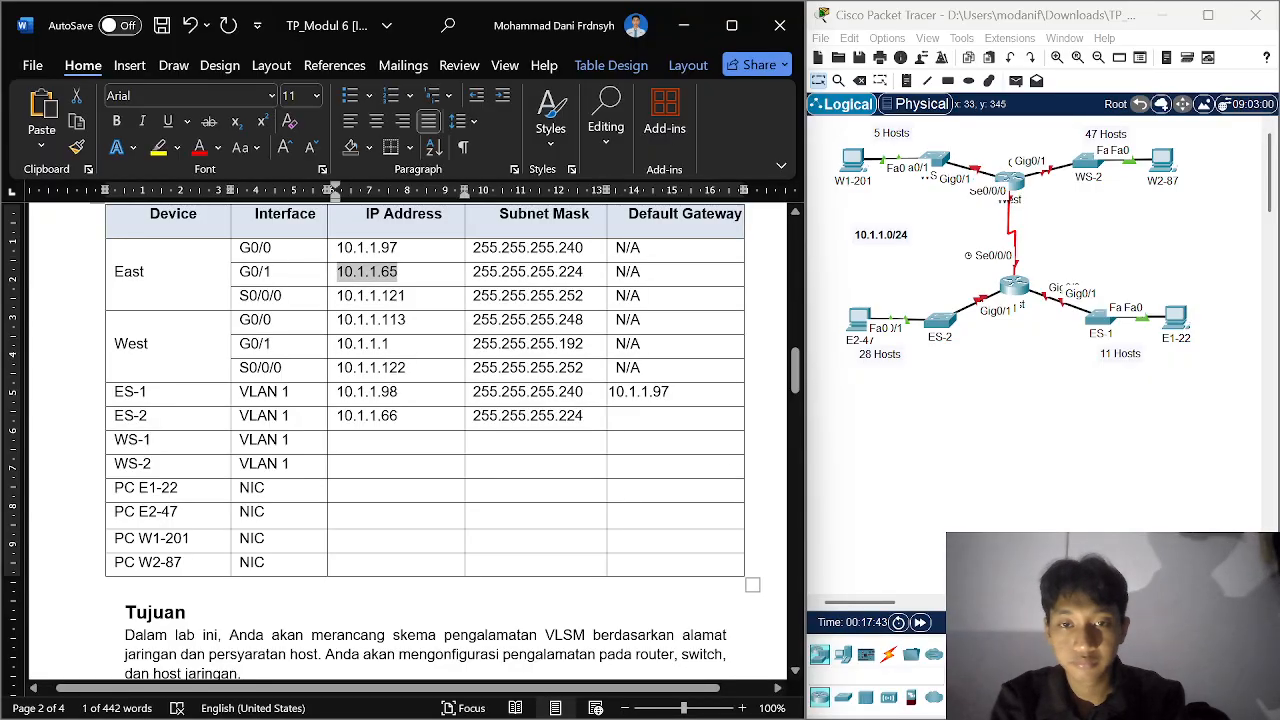
{"action": "left_click", "coordinate": [616, 416]}
{"action": "key", "text": "ctrl+v"}
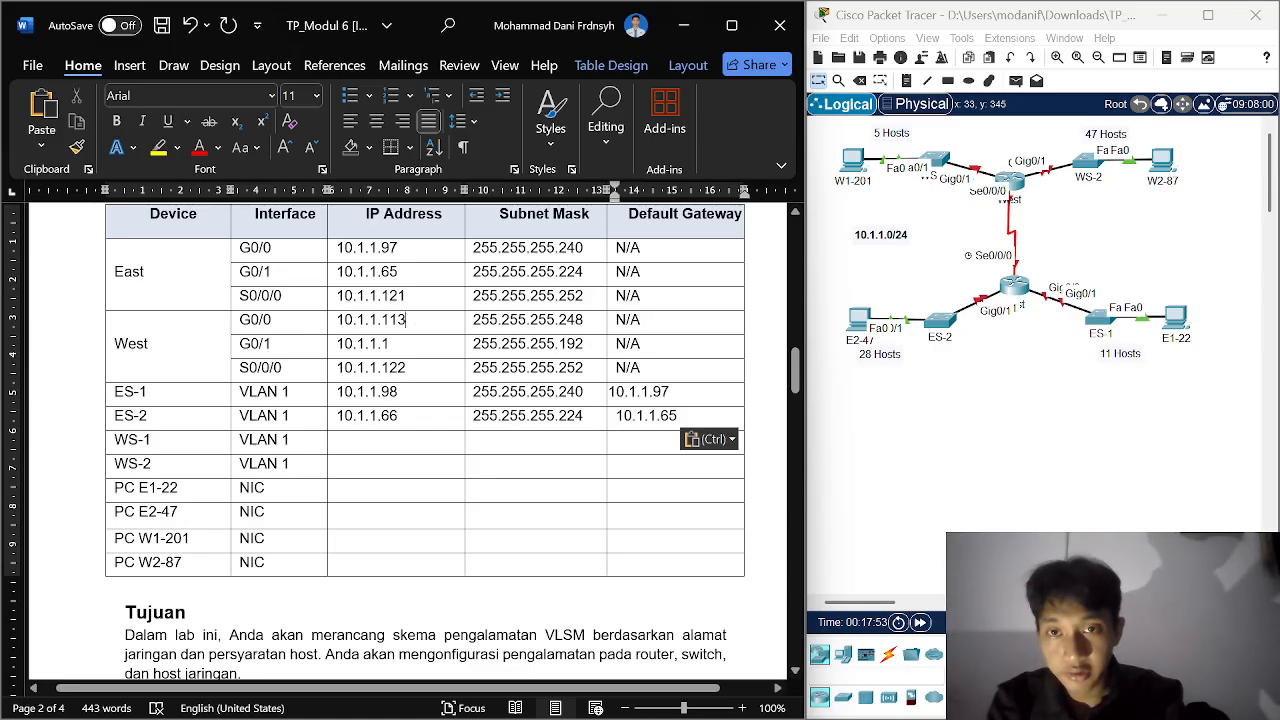
Step: Copy the West G0/0 IP address into the IP Address cell of switch WS-1 and change it to 10.1.1.114
{"action": "key", "text": "shift+Home"}
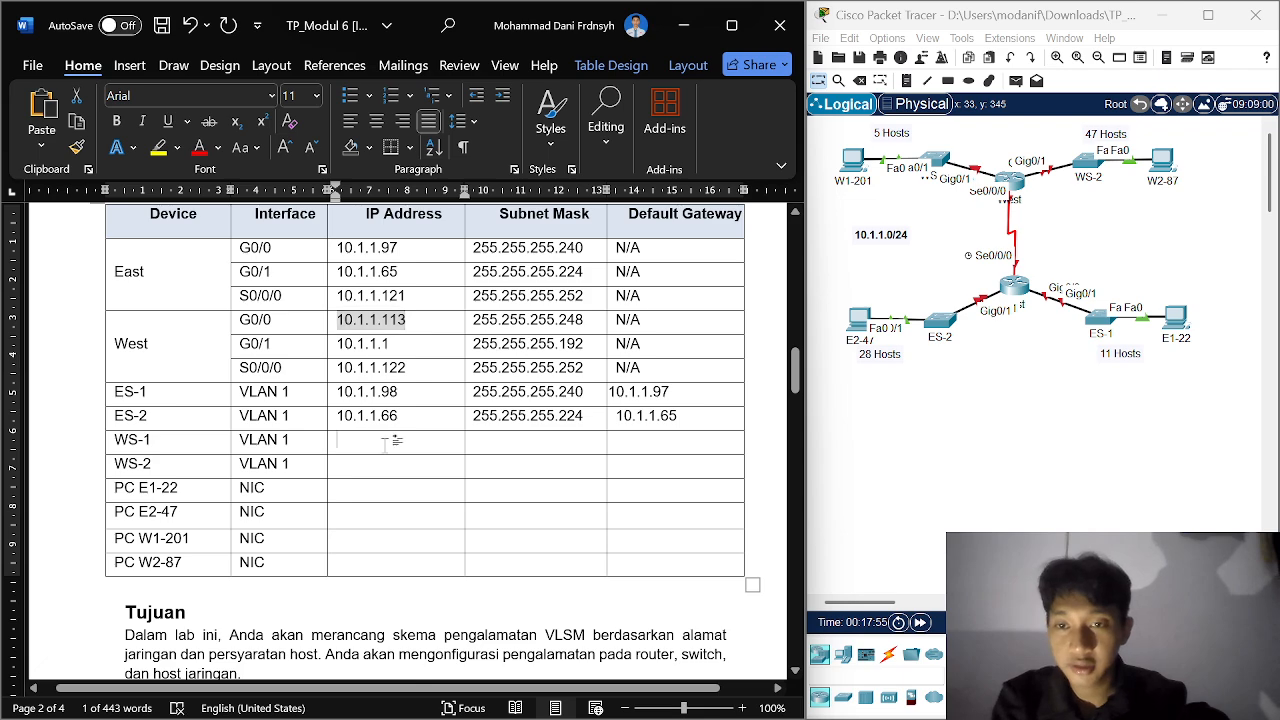
{"action": "key", "text": "ctrl+c"}
{"action": "left_click", "coordinate": [388, 440]}
{"action": "key", "text": "ctrl+v"}
{"action": "key", "text": "BackSpace"}
{"action": "type", "text": "4"}
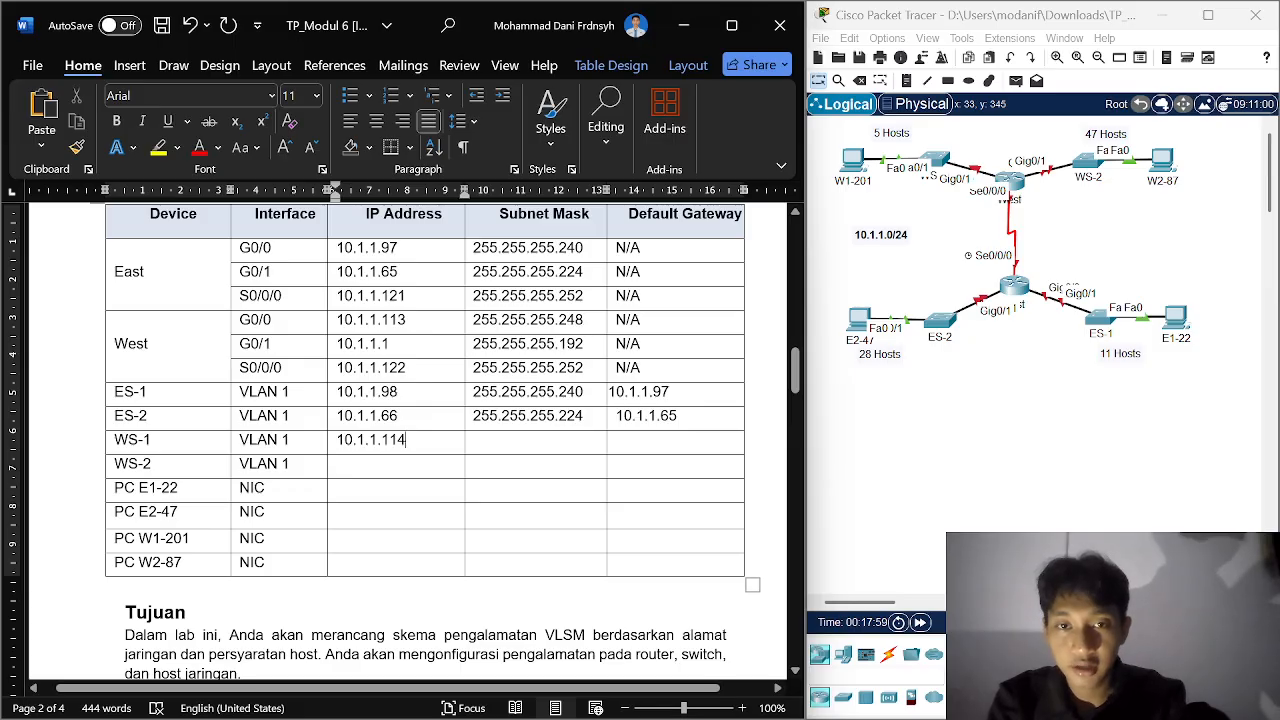
Step: Fill in WS-1's subnet mask 255.255.255.248 and default gateway 10.1.1.113 by copying the West G0/0 subnet mask and IP address
{"action": "left_click_drag", "start_coordinate": [583, 322], "coordinate": [474, 322]}
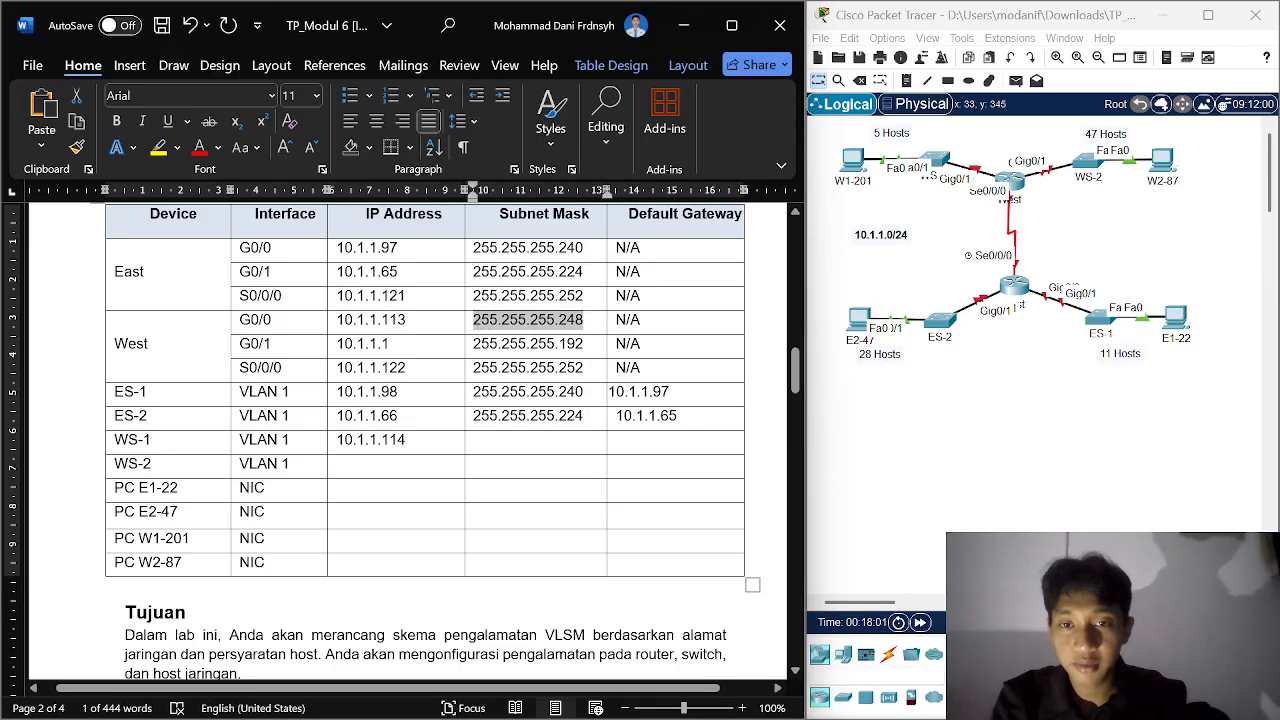
{"action": "left_click", "coordinate": [490, 440]}
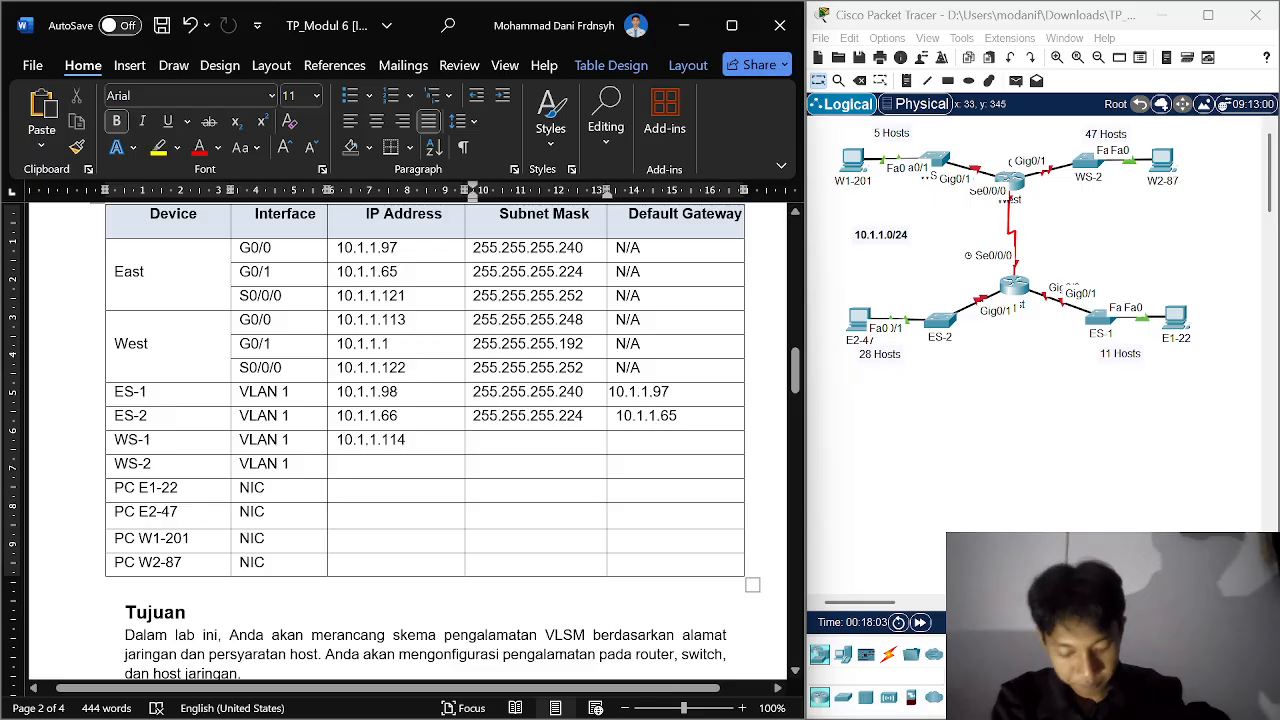
{"action": "key", "text": "ctrl+v"}
{"action": "left_click_drag", "start_coordinate": [406, 320], "coordinate": [338, 322]}
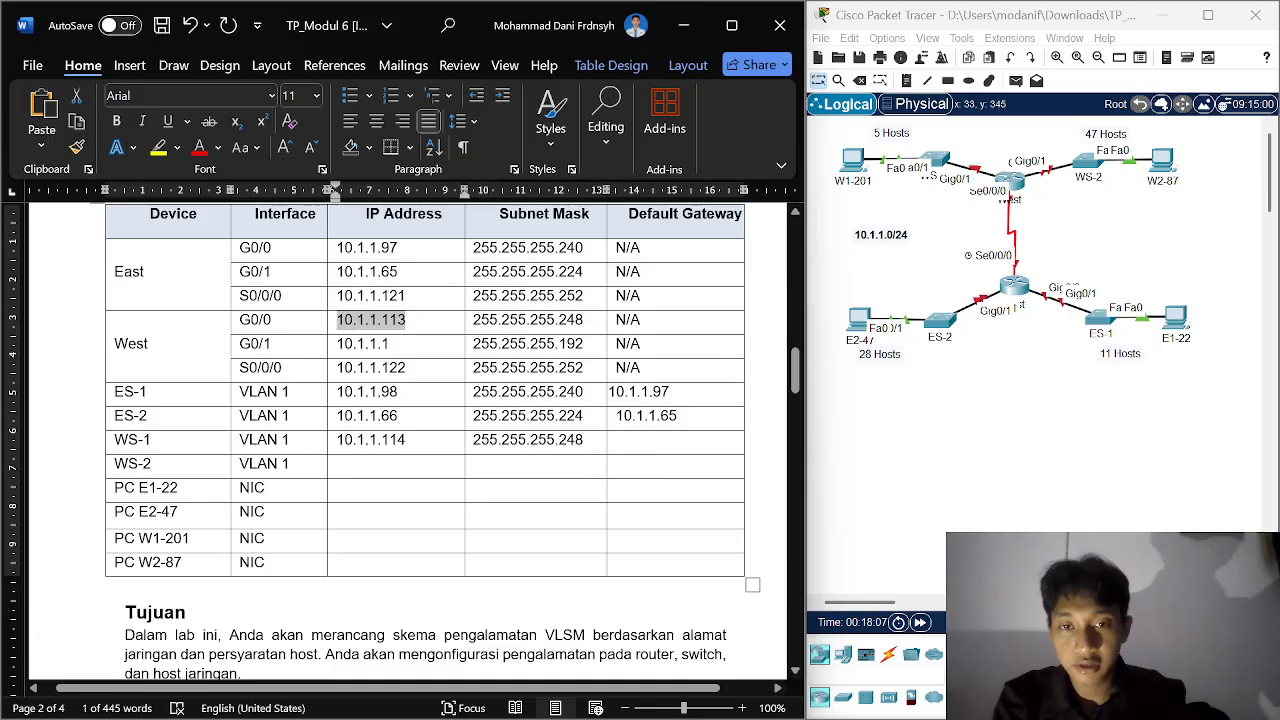
{"action": "left_click", "coordinate": [588, 440]}
{"action": "left_click", "coordinate": [617, 440]}
{"action": "key", "text": "ctrl+v"}
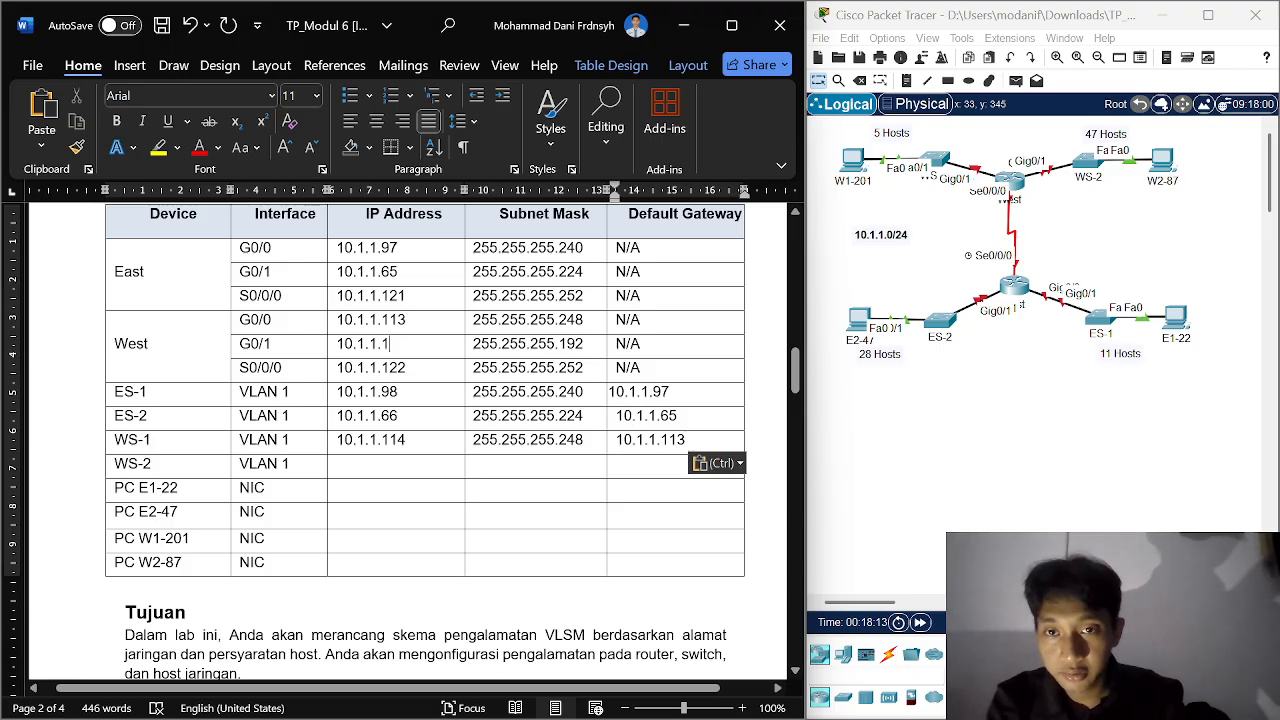
Step: Copy the West G0/1 IP address into the IP Address cell of switch WS-2 and change it to 10.1.1.2
{"action": "key", "text": "shift+Home"}
{"action": "key", "text": "ctrl+c"}
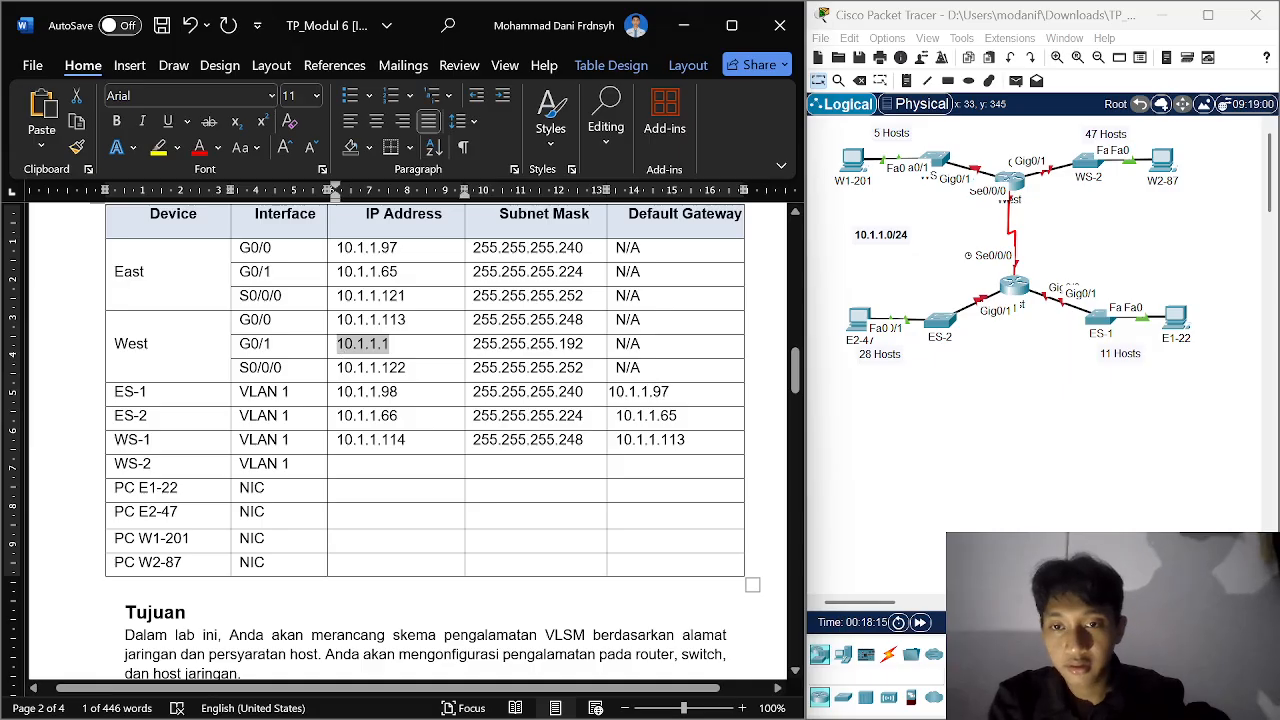
{"action": "left_click", "coordinate": [386, 461]}
{"action": "key", "text": "ctrl+v"}
{"action": "key", "text": "BackSpace"}
{"action": "type", "text": "2"}
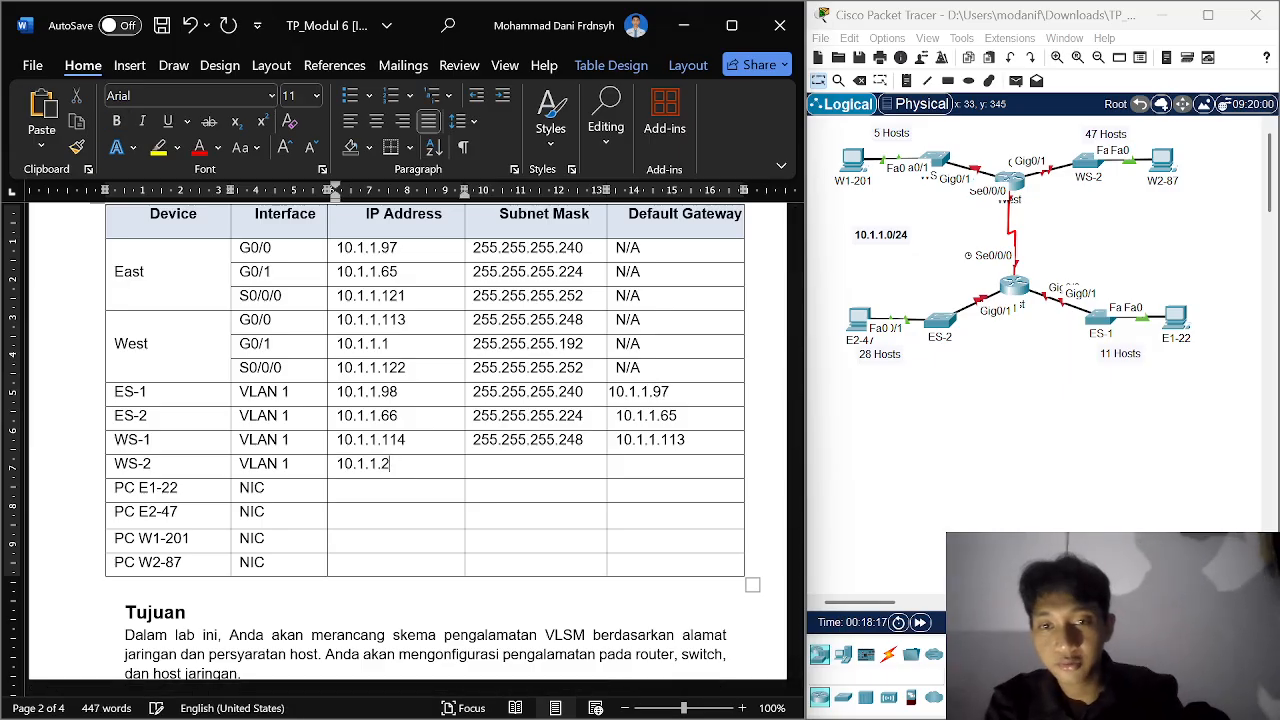
Step: Copy the West G0/1 subnet mask, 255.255.255.192, into the Subnet Mask cell of switch WS-2
{"action": "left_click", "coordinate": [588, 459]}
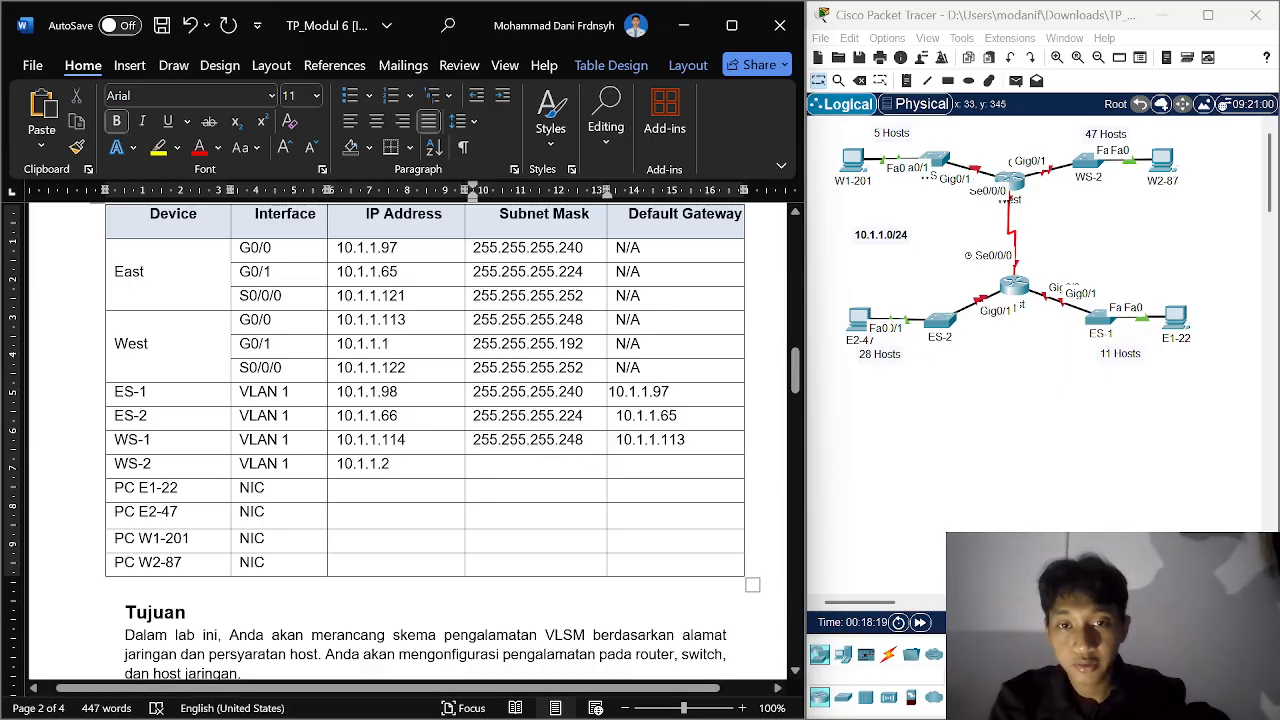
{"action": "left_click_drag", "start_coordinate": [584, 344], "coordinate": [476, 347]}
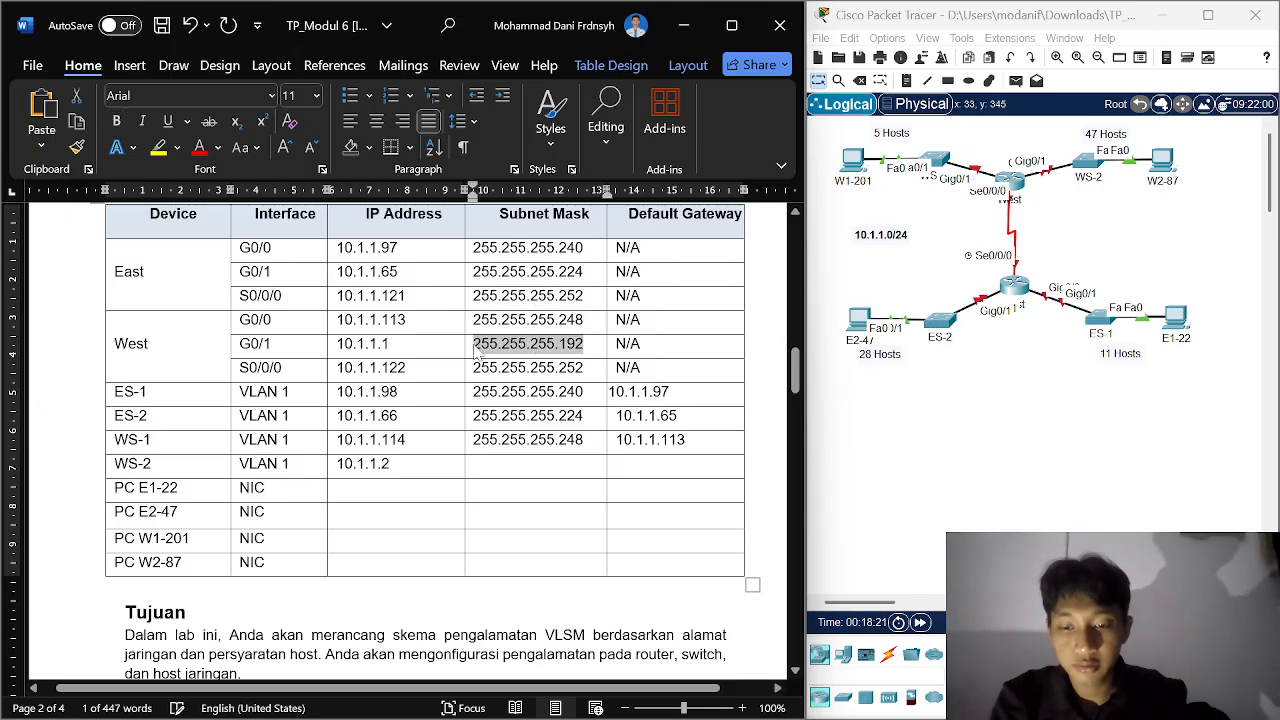
{"action": "left_click", "coordinate": [523, 465]}
{"action": "key", "text": "ctrl+v"}
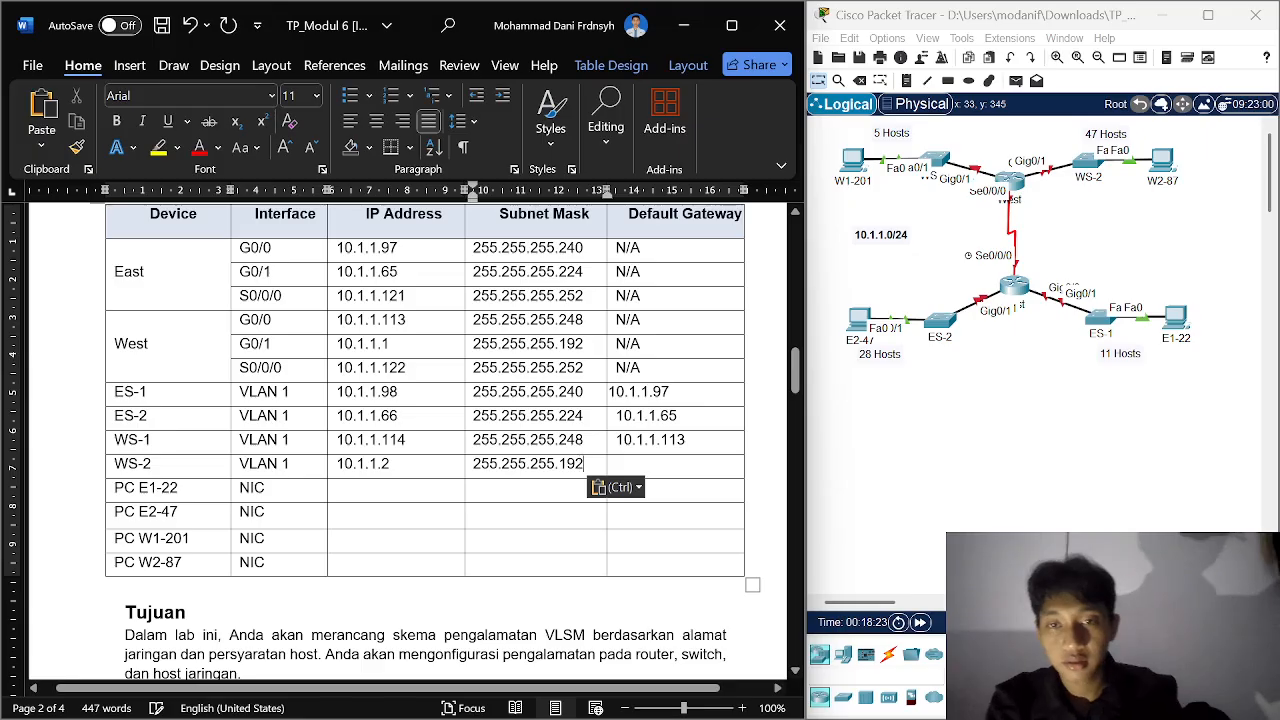
Step: Copy the West G0/1 IP address, 10.1.1.1, into the Default Gateway cell of switch WS-2
{"action": "left_click_drag", "start_coordinate": [392, 344], "coordinate": [337, 344]}
{"action": "key", "text": "ctrl+v"}
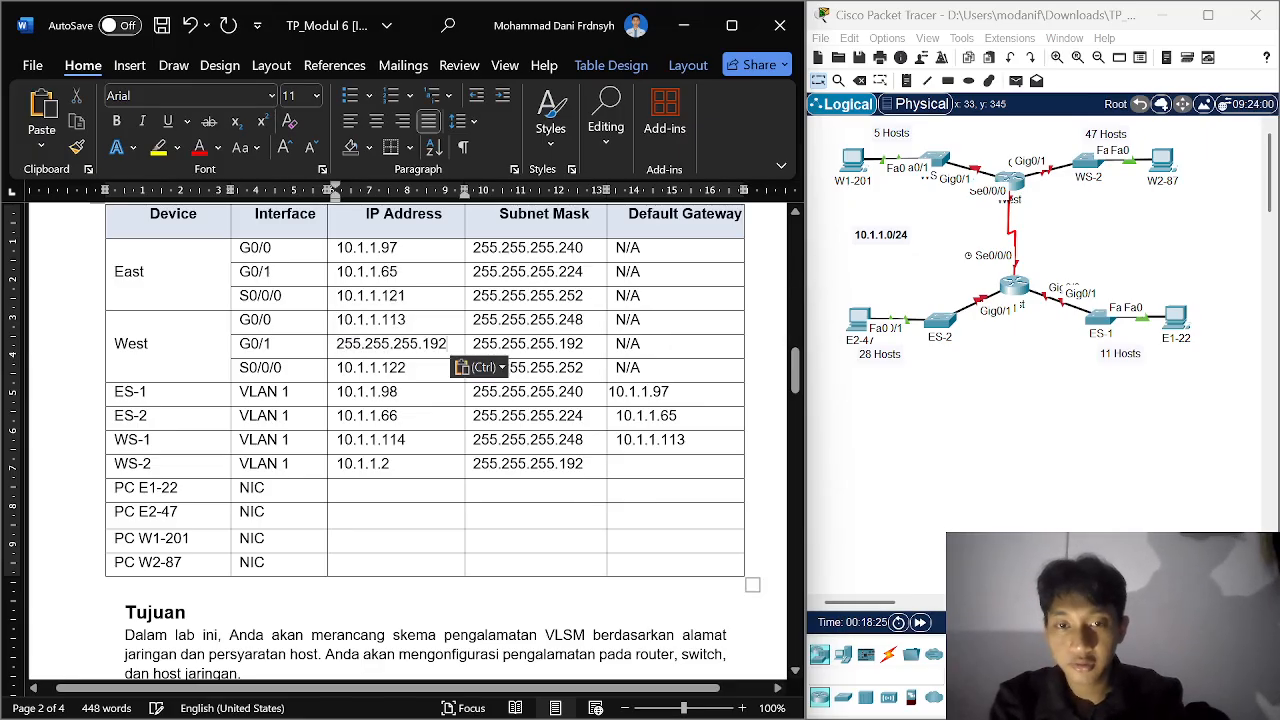
{"action": "key", "text": "ctrl+z"}
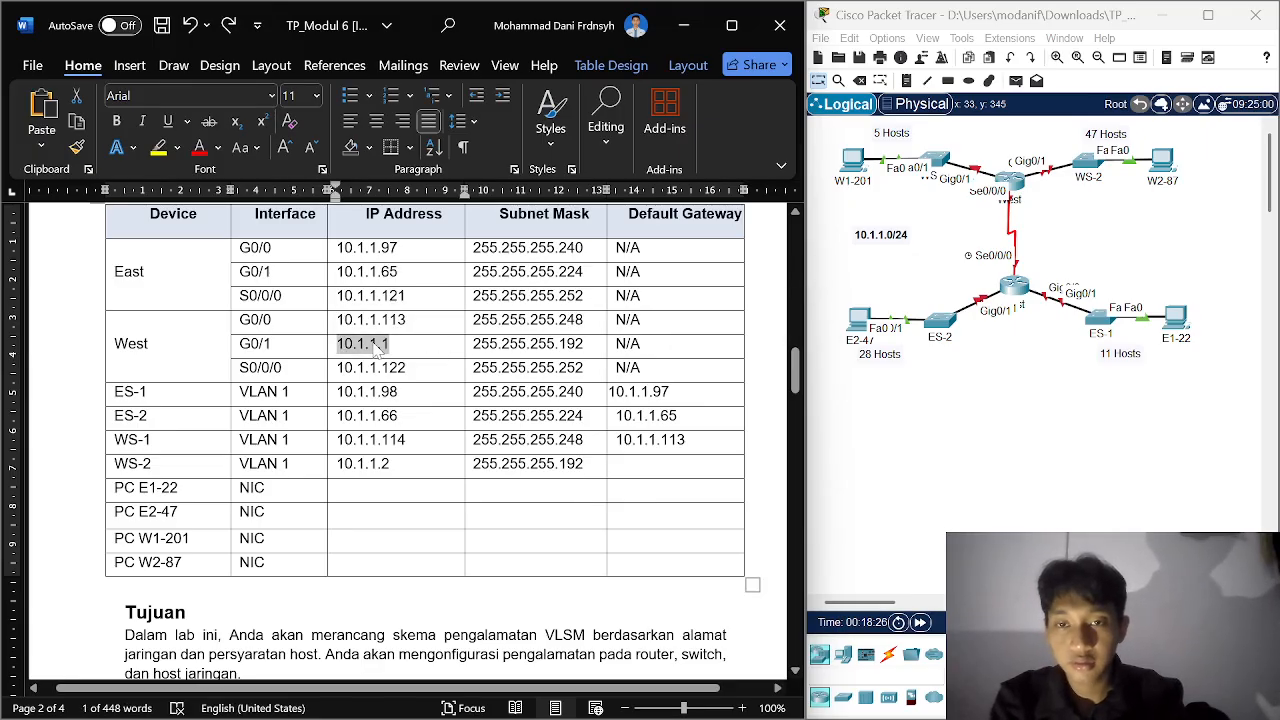
{"action": "left_click", "coordinate": [683, 472]}
{"action": "key", "text": "ctrl+v"}
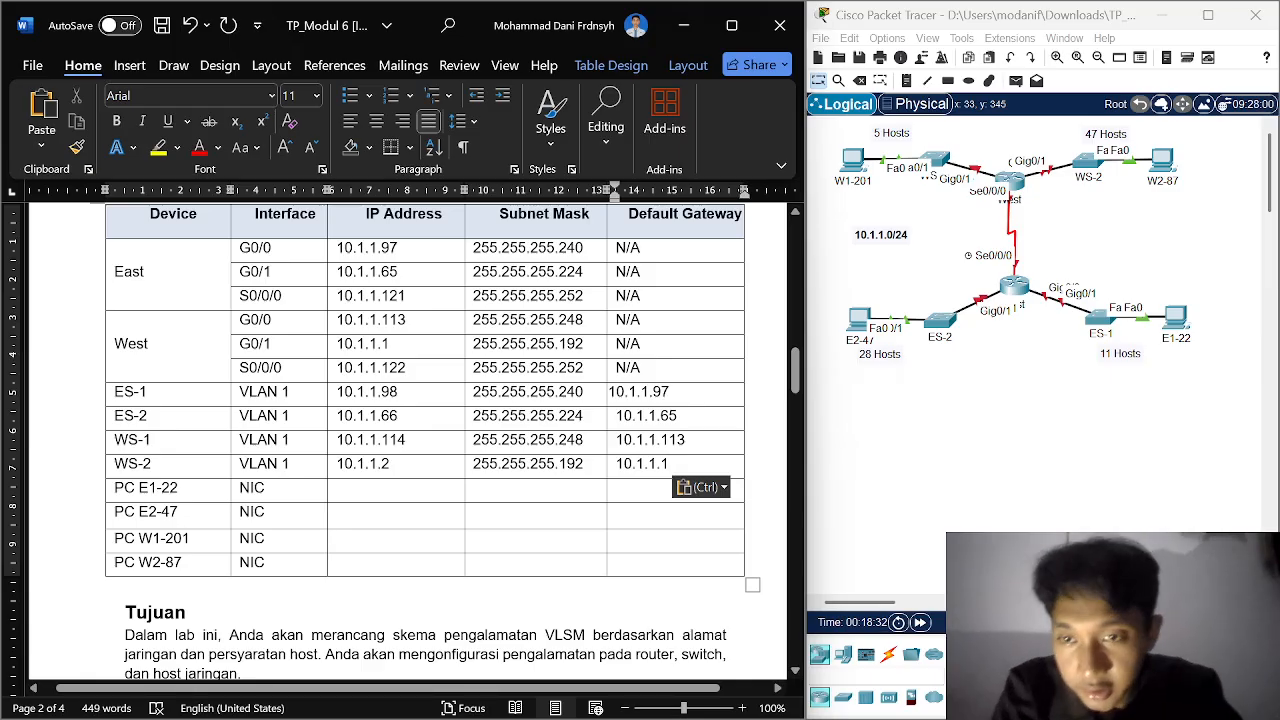
Step: Check the Configuration Requirements section for the rules on assigning IP addresses to switches and hosts
{"action": "scroll", "coordinate": [408, 440], "scroll_direction": "down", "scroll_amount": 10}
{"action": "scroll", "coordinate": [408, 440], "scroll_direction": "down", "scroll_amount": 10}
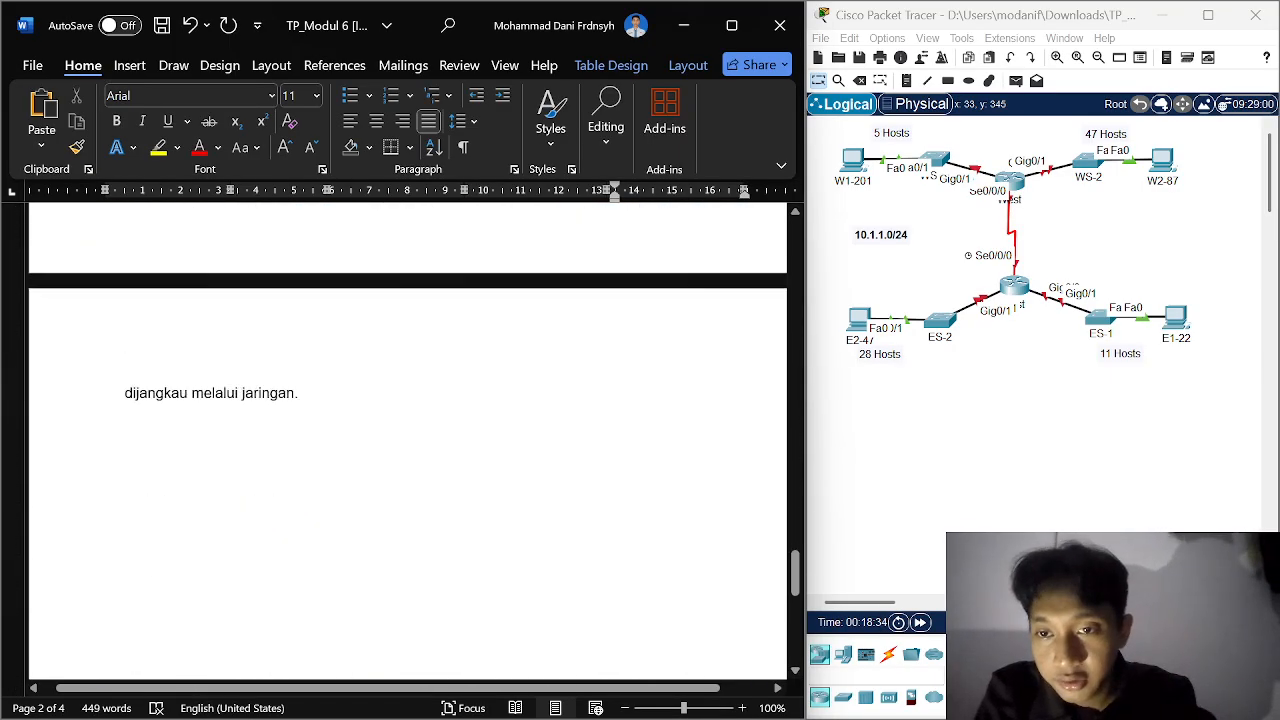
{"action": "scroll", "coordinate": [408, 440], "scroll_direction": "up", "scroll_amount": 4}
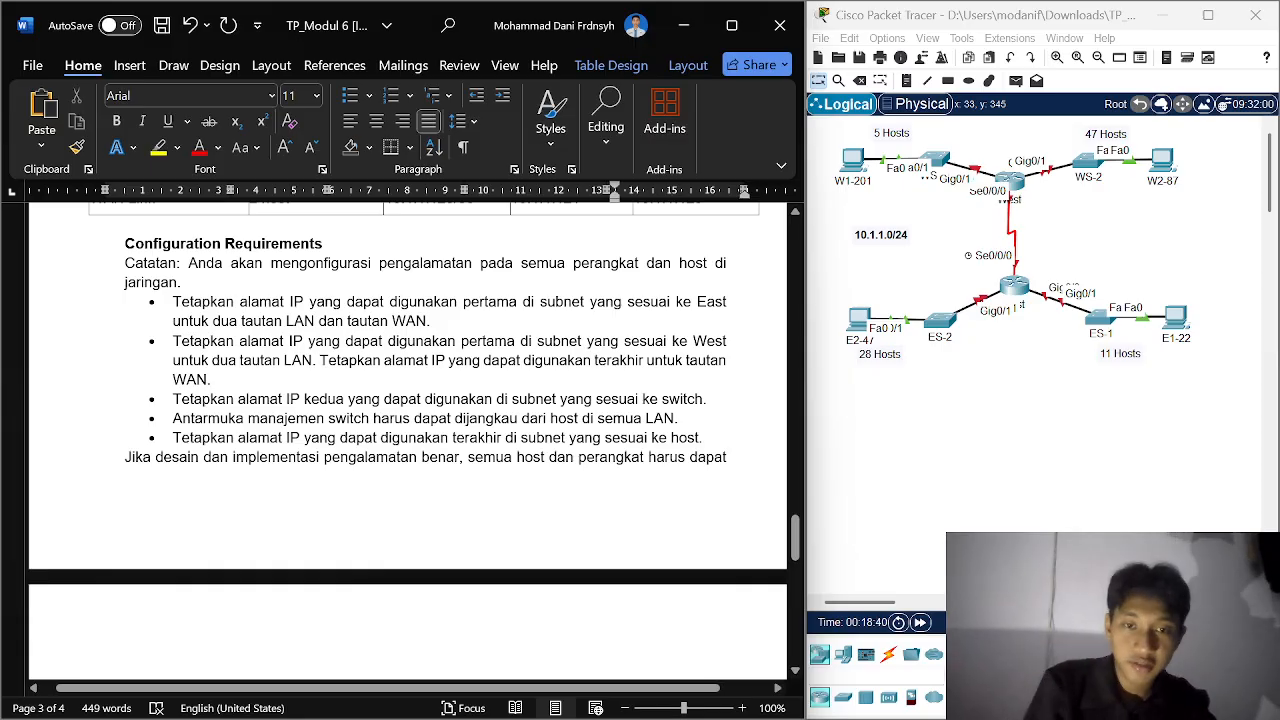
Step: Copy the ES-1 LAN broadcast address into the IP Address cell of PC E1-22 and change it to 10.1.1.110
{"action": "scroll", "coordinate": [408, 440], "scroll_direction": "up", "scroll_amount": 1}
{"action": "scroll", "coordinate": [408, 440], "scroll_direction": "up", "scroll_amount": 10}
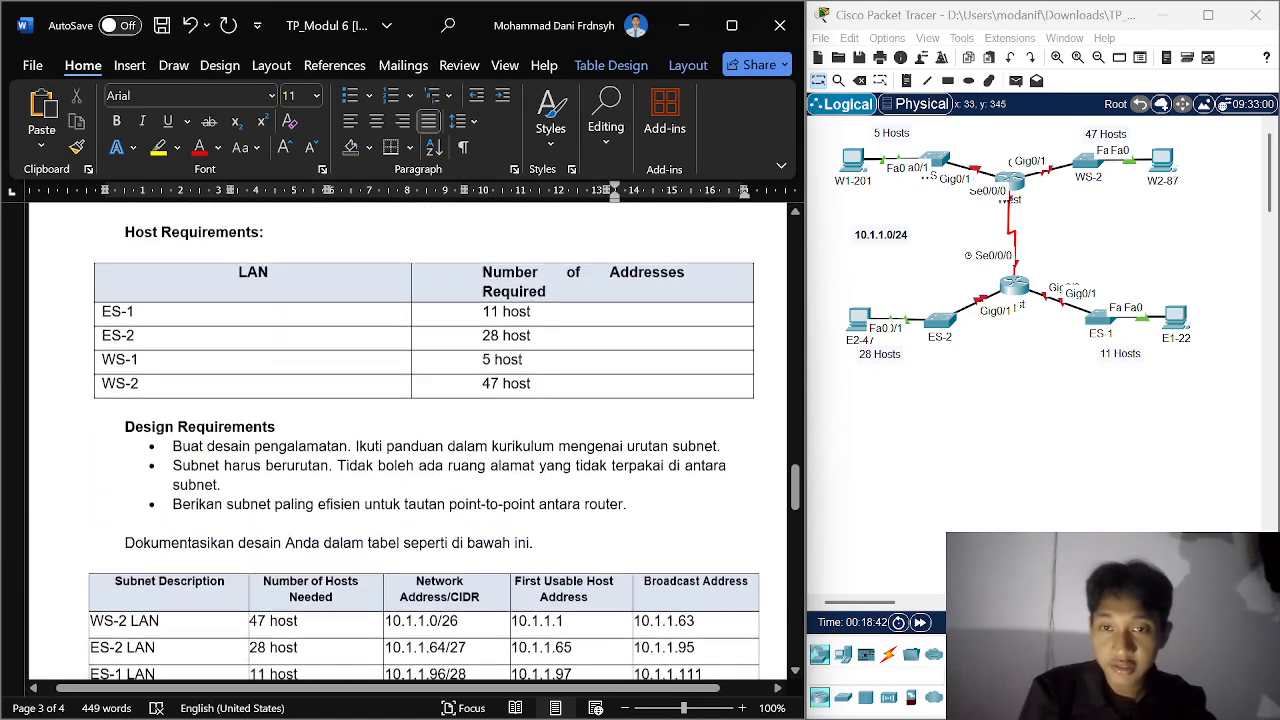
{"action": "scroll", "coordinate": [408, 440], "scroll_direction": "up", "scroll_amount": 8}
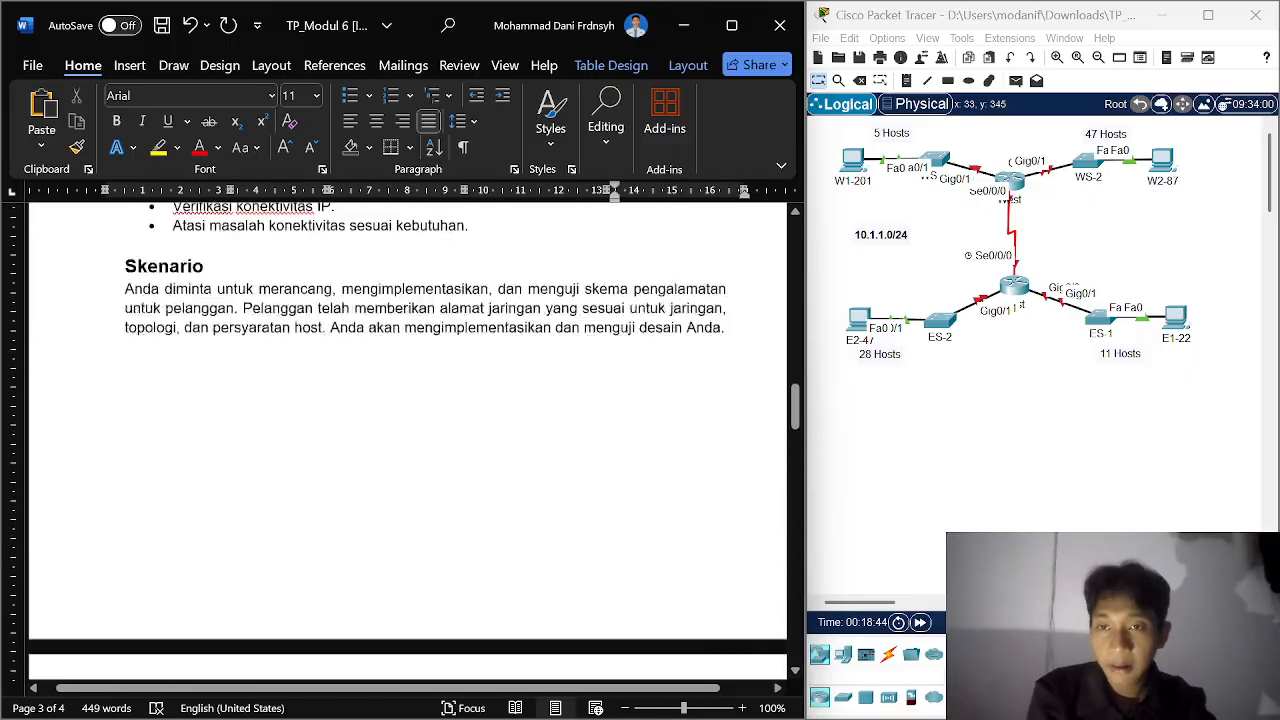
{"action": "scroll", "coordinate": [537, 458], "scroll_direction": "down", "scroll_amount": 4}
{"action": "scroll", "coordinate": [537, 458], "scroll_direction": "up", "scroll_amount": 12}
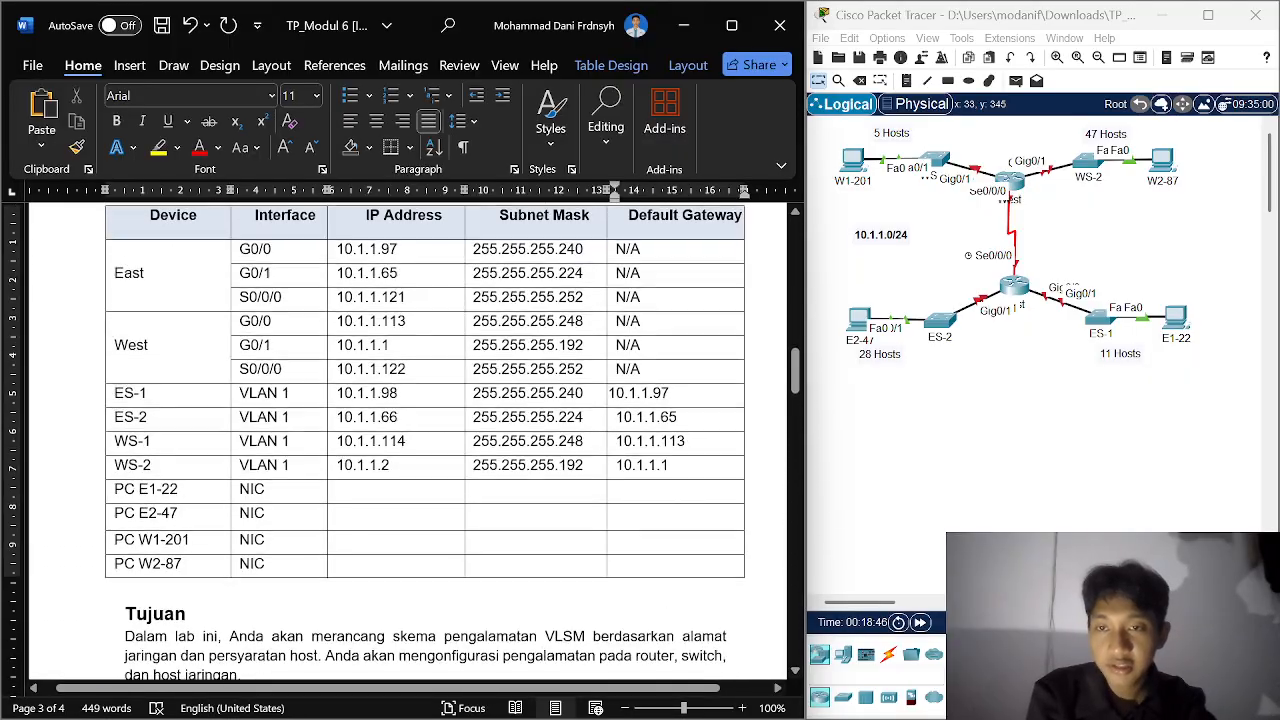
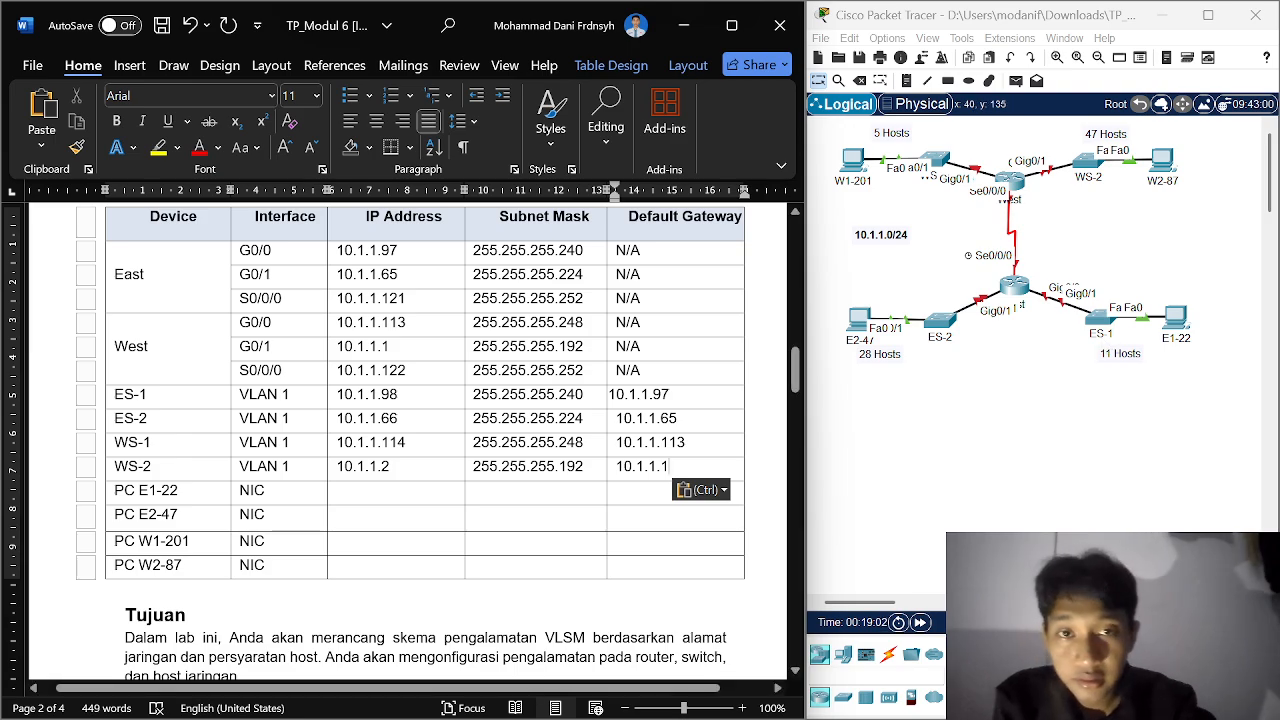
{"action": "scroll", "coordinate": [415, 440], "scroll_direction": "down", "scroll_amount": 15}
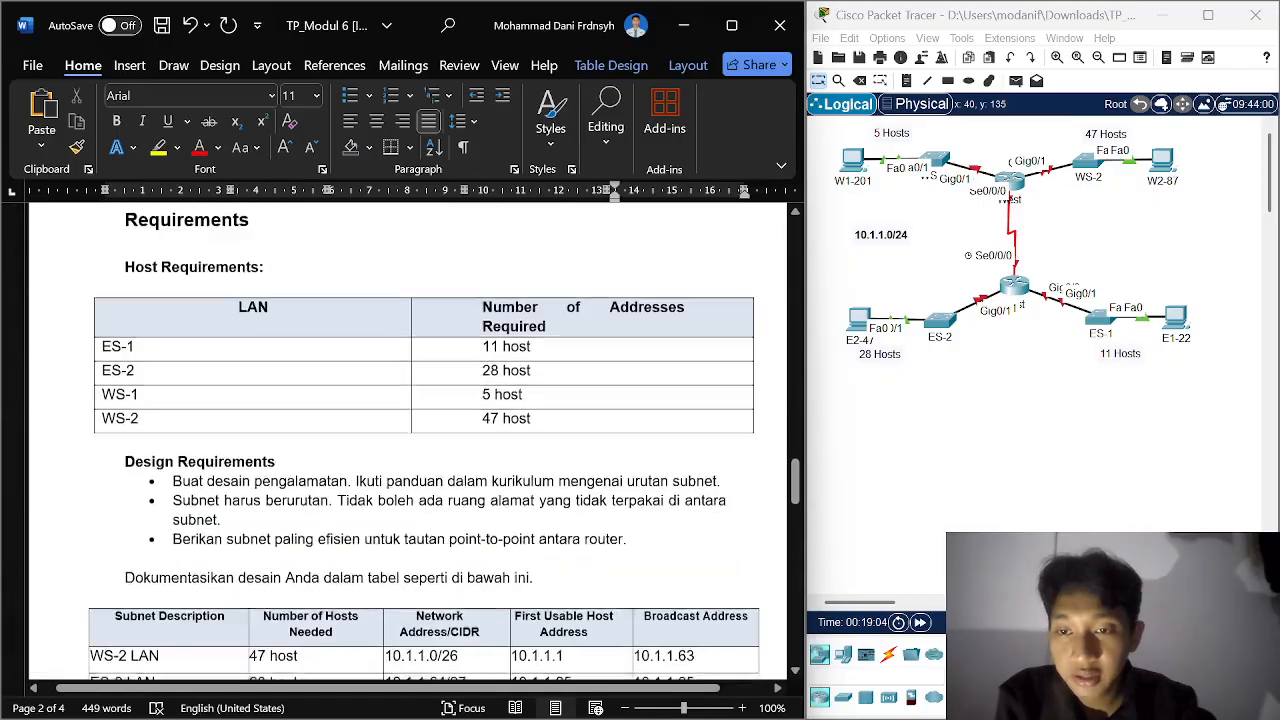
{"action": "scroll", "coordinate": [415, 440], "scroll_direction": "down", "scroll_amount": 3}
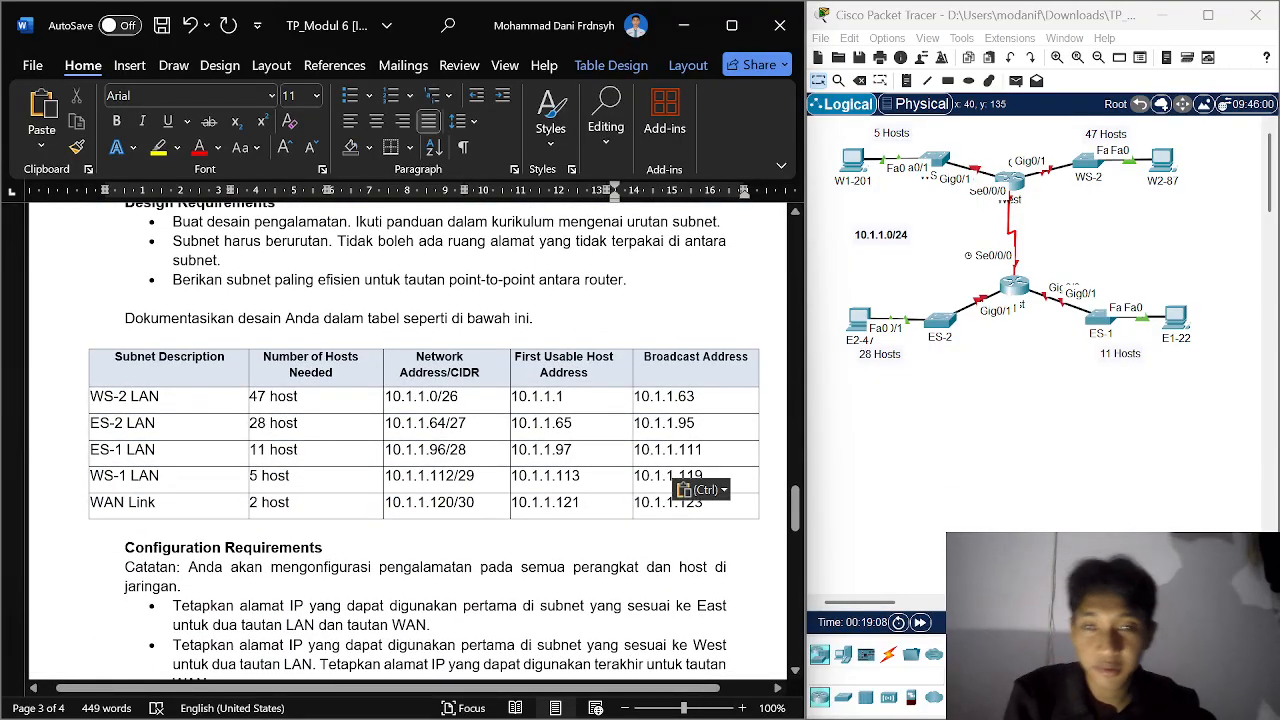
{"action": "left_click_drag", "start_coordinate": [704, 450], "coordinate": [637, 455]}
{"action": "key", "text": "ctrl+c"}
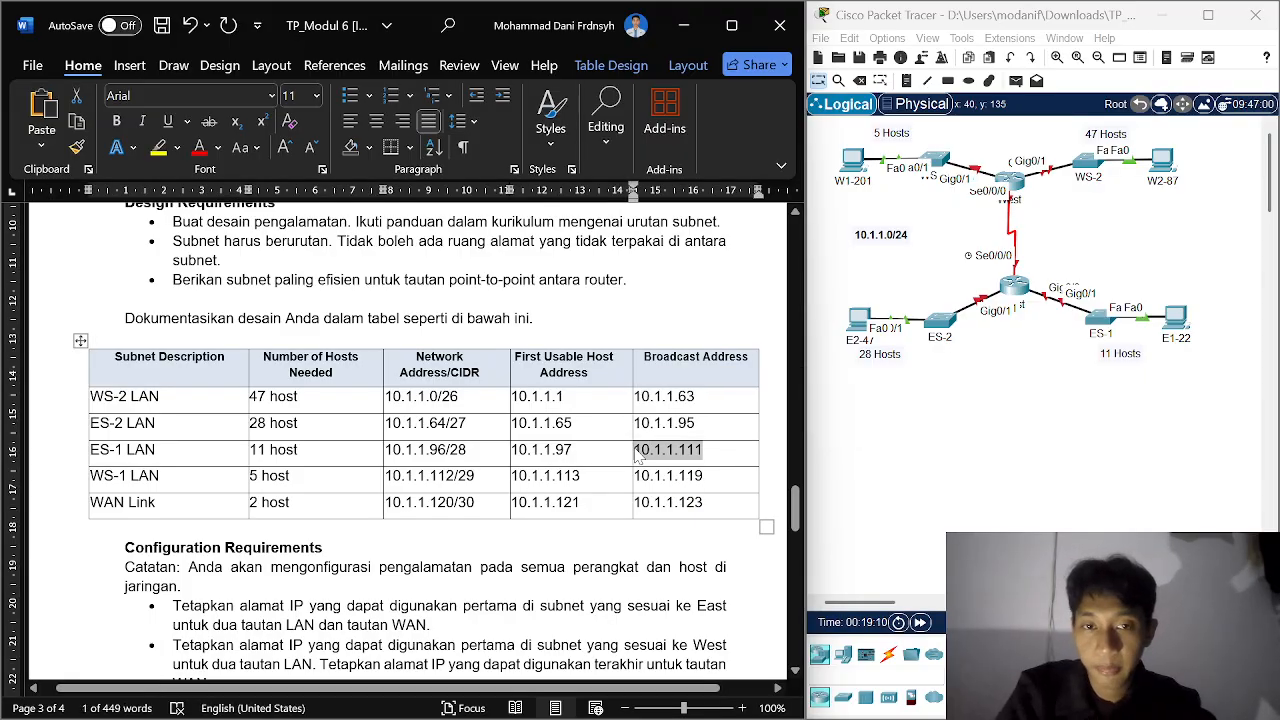
{"action": "scroll", "coordinate": [637, 455], "scroll_direction": "up", "scroll_amount": 15}
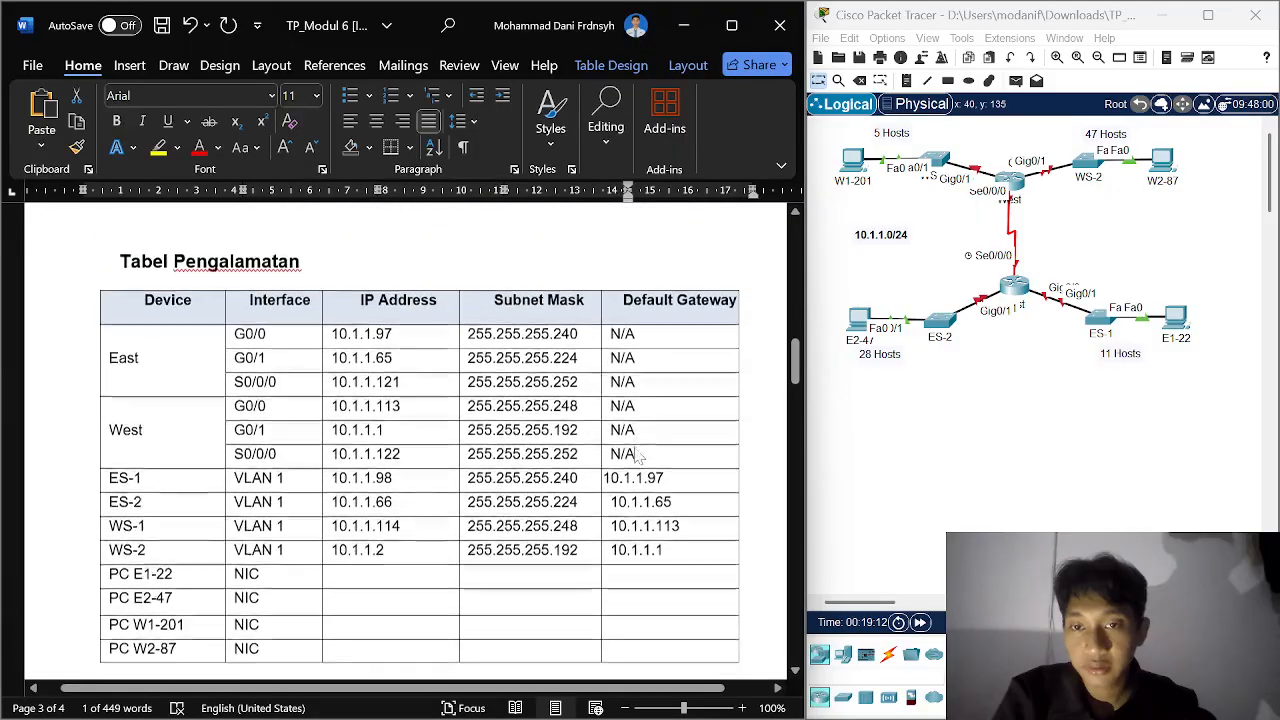
{"action": "scroll", "coordinate": [637, 455], "scroll_direction": "down", "scroll_amount": 1}
{"action": "left_click", "coordinate": [423, 489]}
{"action": "key", "text": "ctrl+v"}
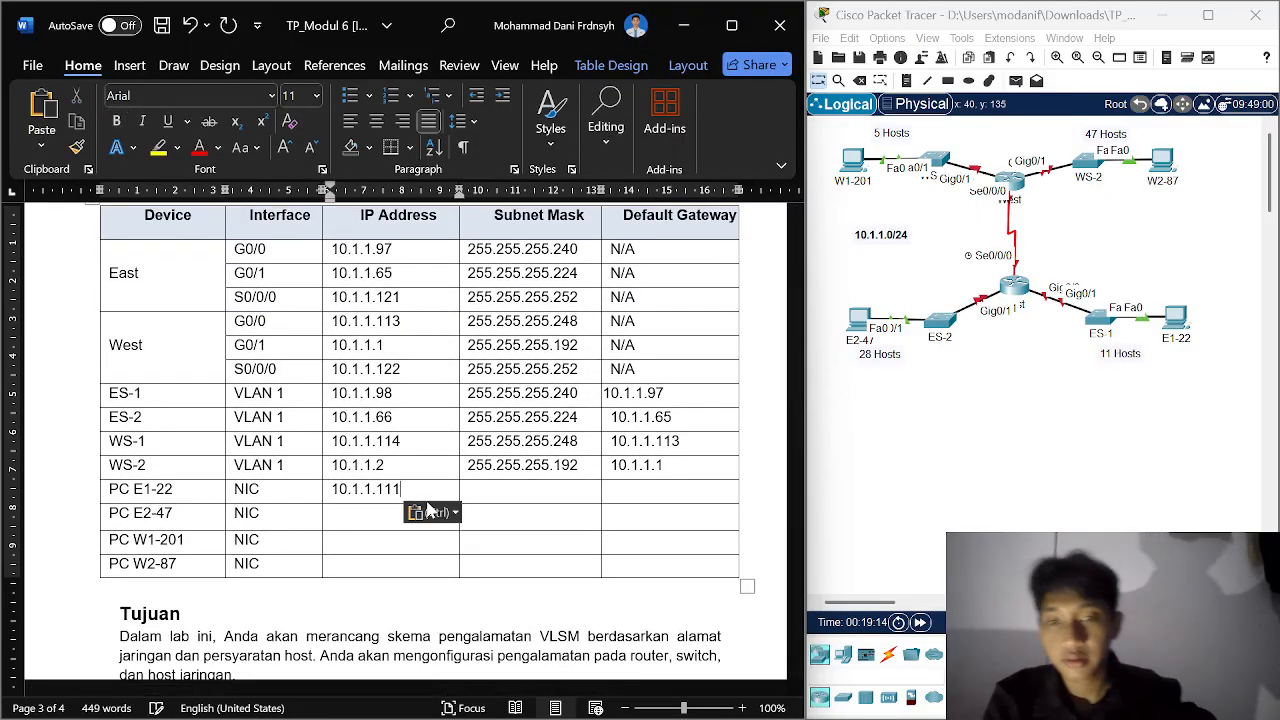
{"action": "key", "text": "BackSpace"}
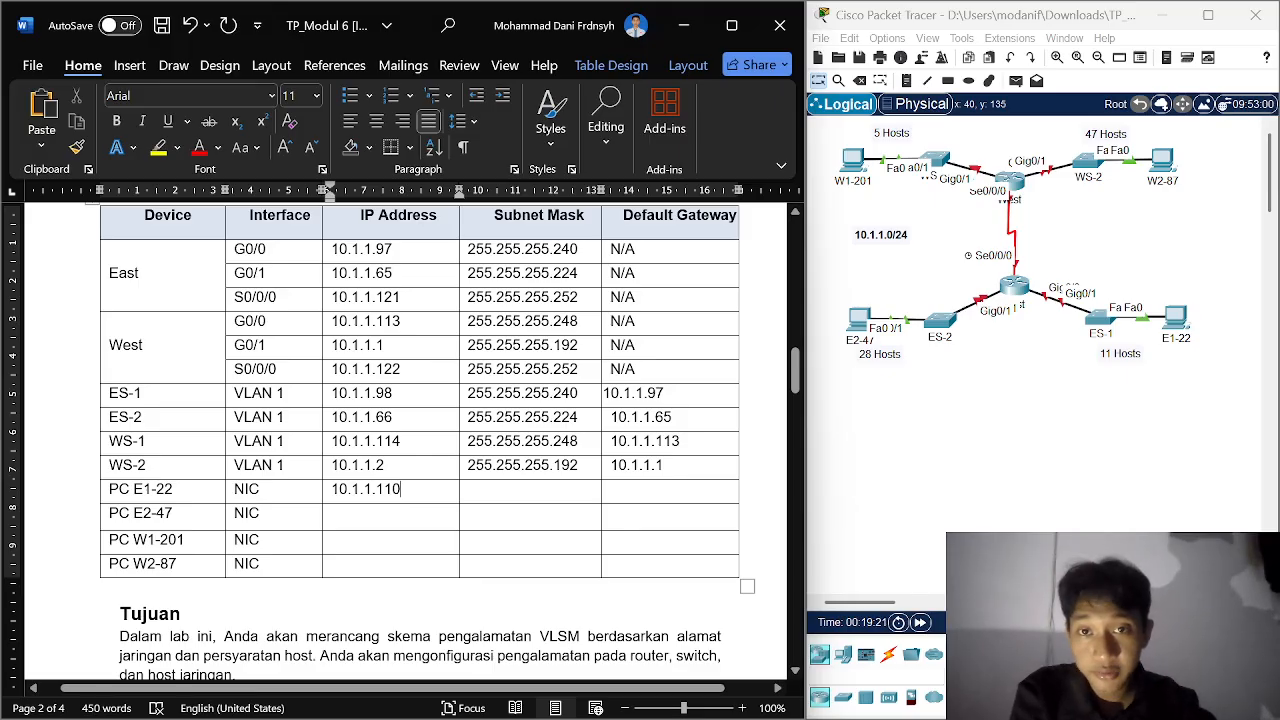
Step: Copy the ES-1 switch's subnet mask, 255.255.255.240, into the Subnet Mask cell of PC E1-22
{"action": "left_click_drag", "start_coordinate": [578, 249], "coordinate": [466, 250]}
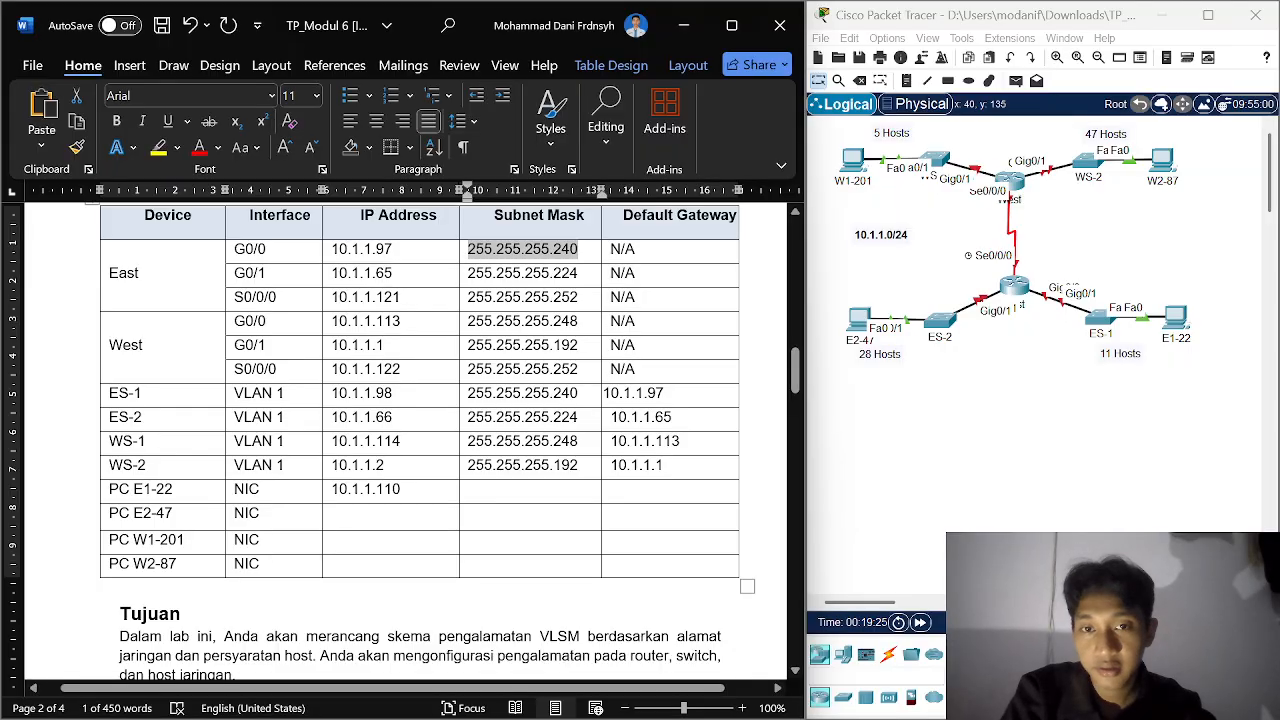
{"action": "left_click_drag", "start_coordinate": [578, 393], "coordinate": [479, 396]}
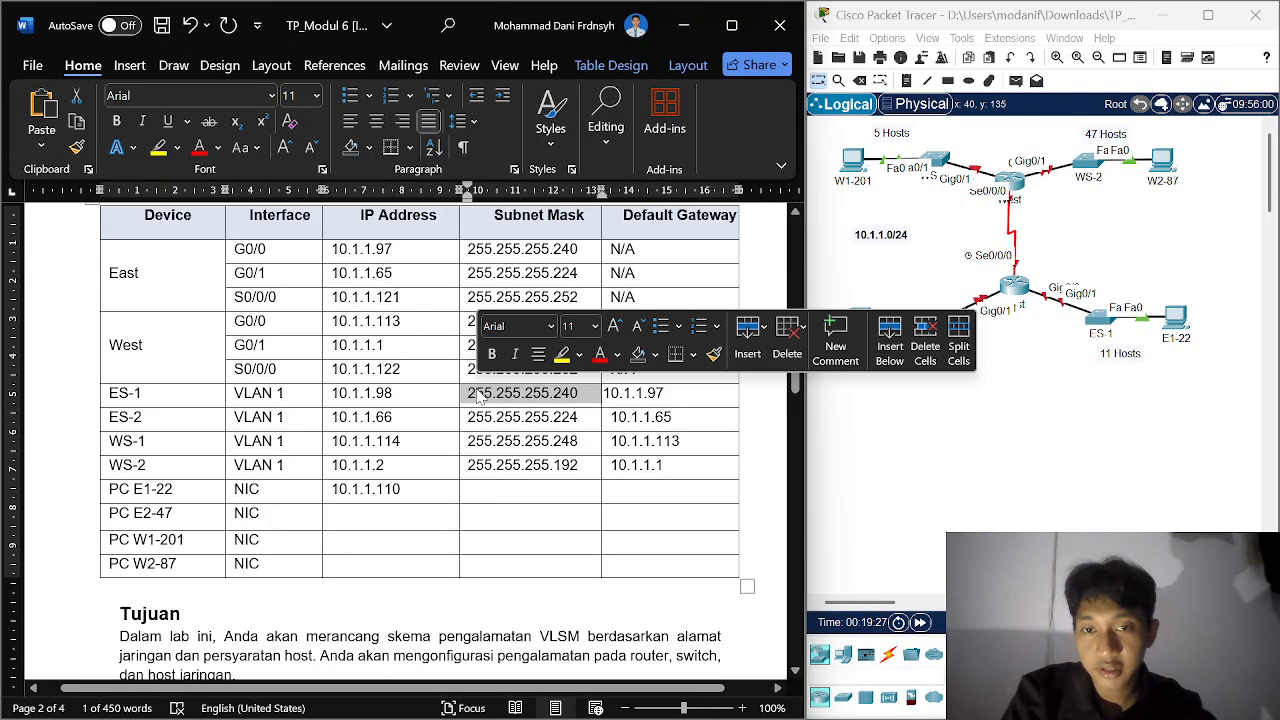
{"action": "key", "text": "ctrl+c"}
{"action": "left_click", "coordinate": [511, 500]}
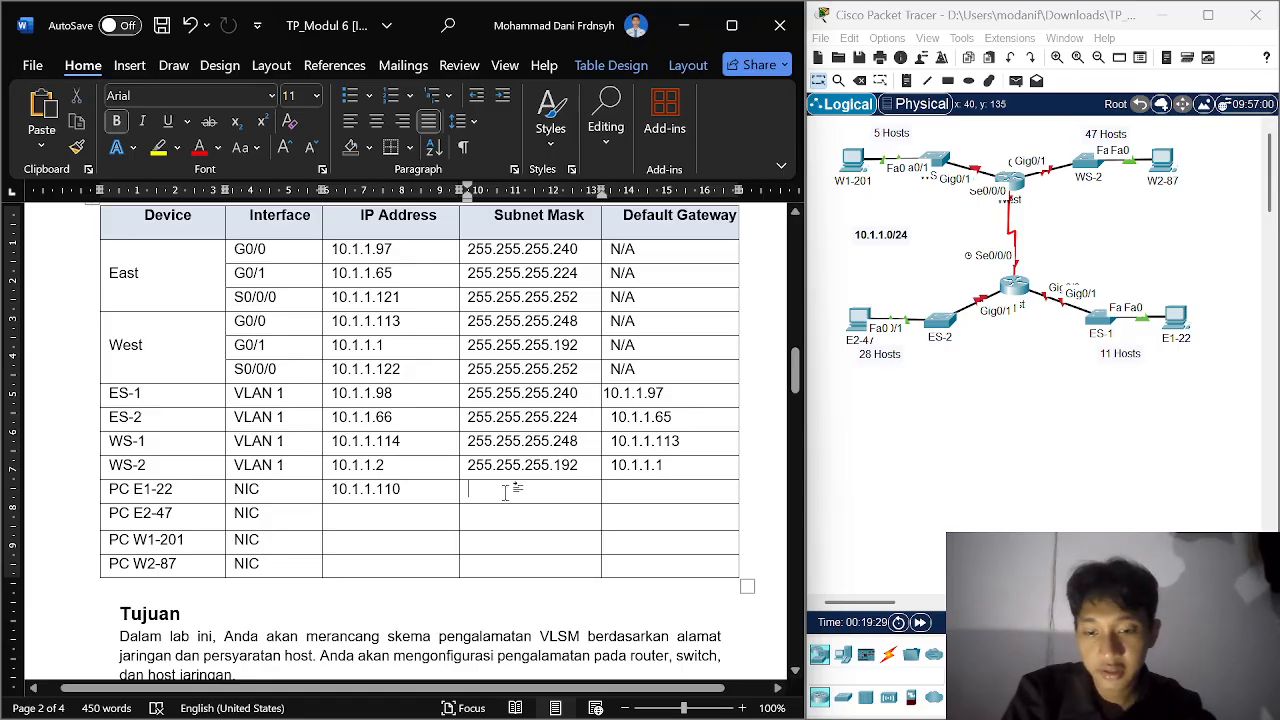
{"action": "key", "text": "ctrl+v"}
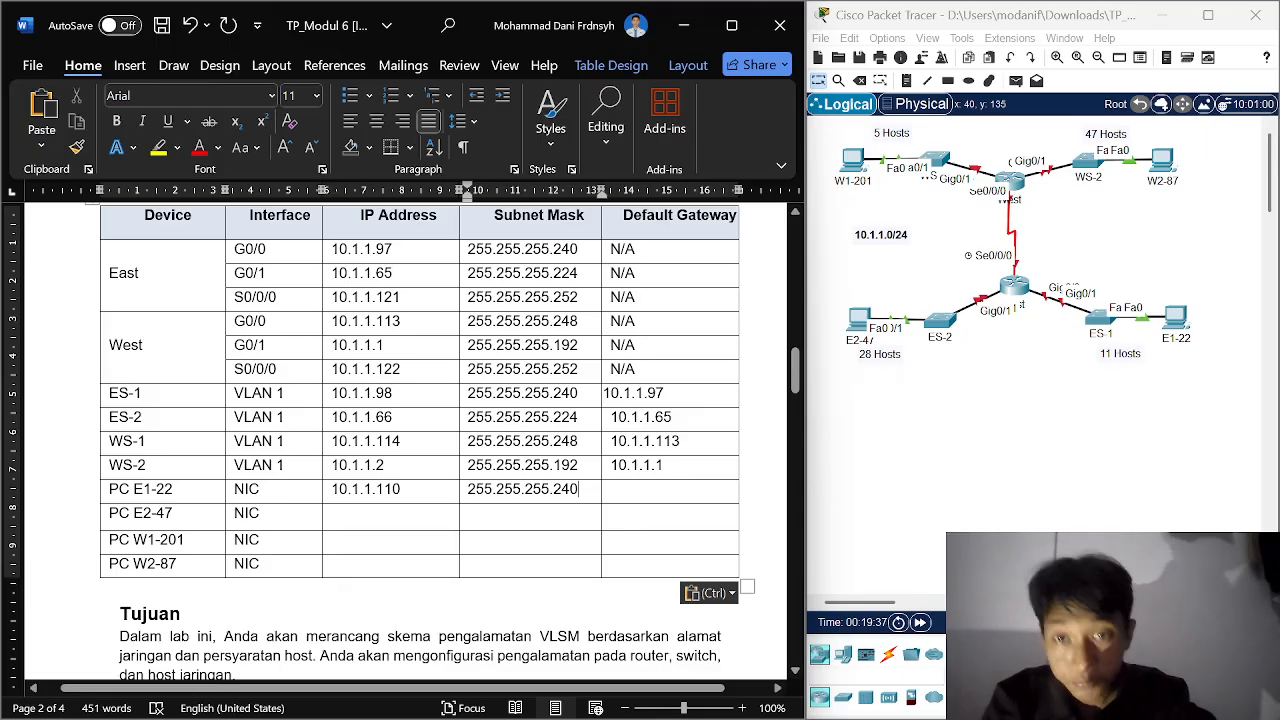
Step: Copy the East G0/0 IP address, 10.1.1.97, into the Default Gateway cell of PC E1-22
{"action": "left_click_drag", "start_coordinate": [393, 249], "coordinate": [333, 251]}
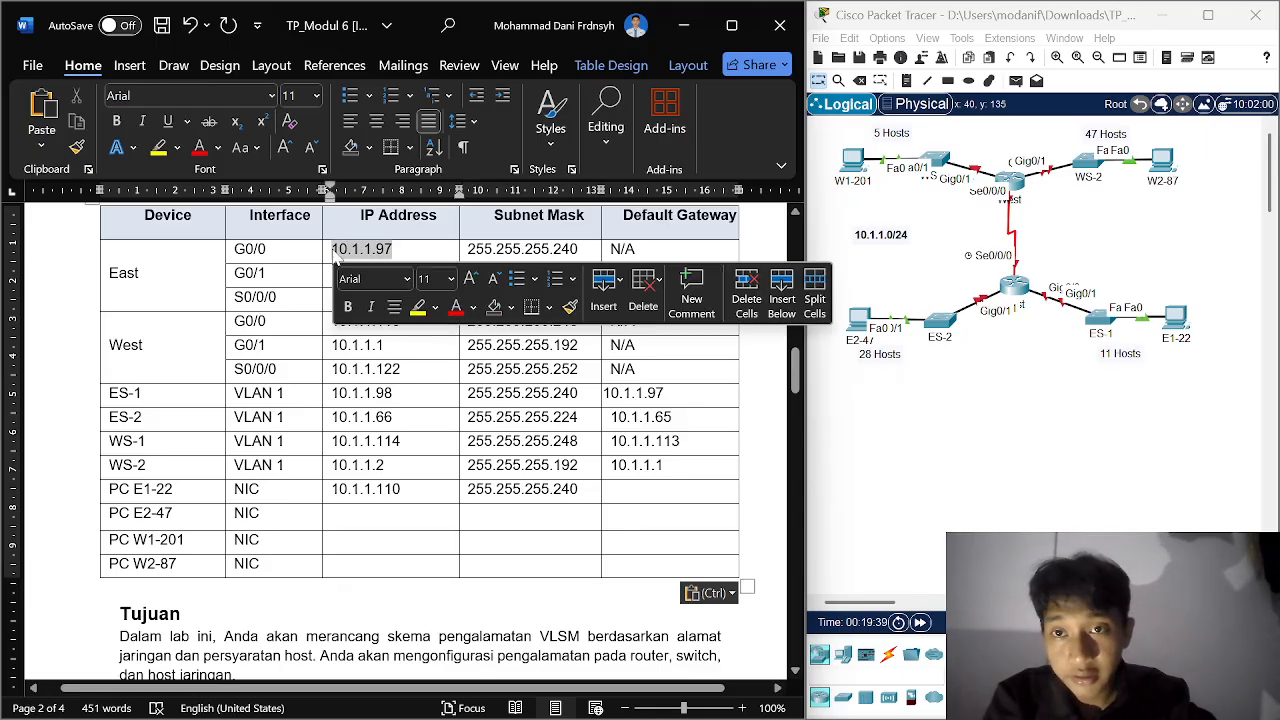
{"action": "left_click", "coordinate": [677, 491]}
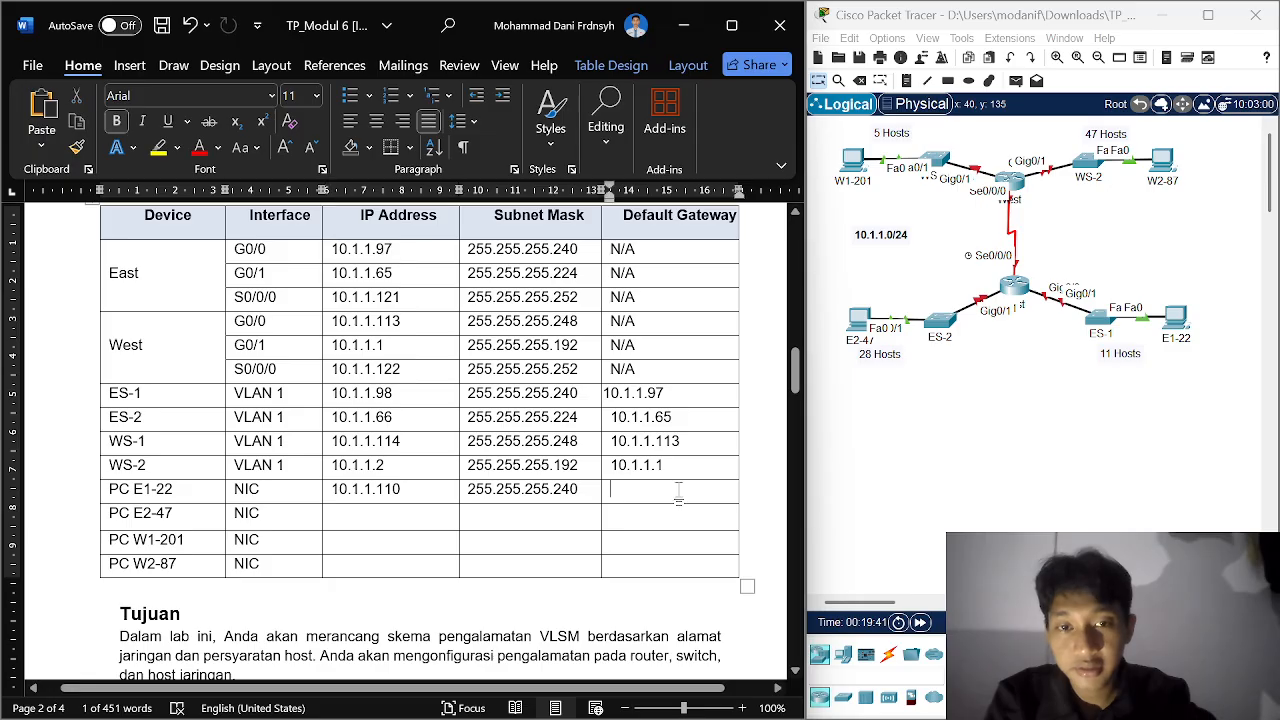
{"action": "key", "text": "ctrl+v"}
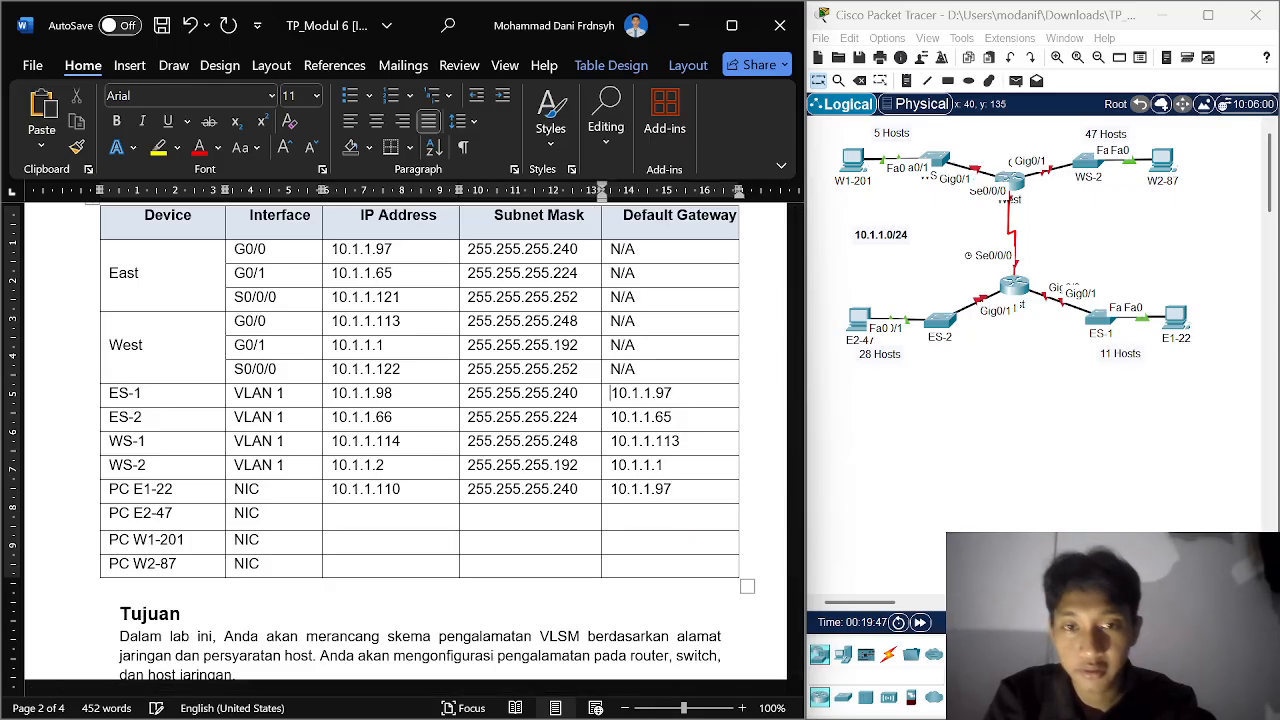
Step: Copy the ES-2 LAN broadcast address into the IP Address cell of PC E2-47 and change it to 10.1.1.94
{"action": "left_click", "coordinate": [388, 513]}
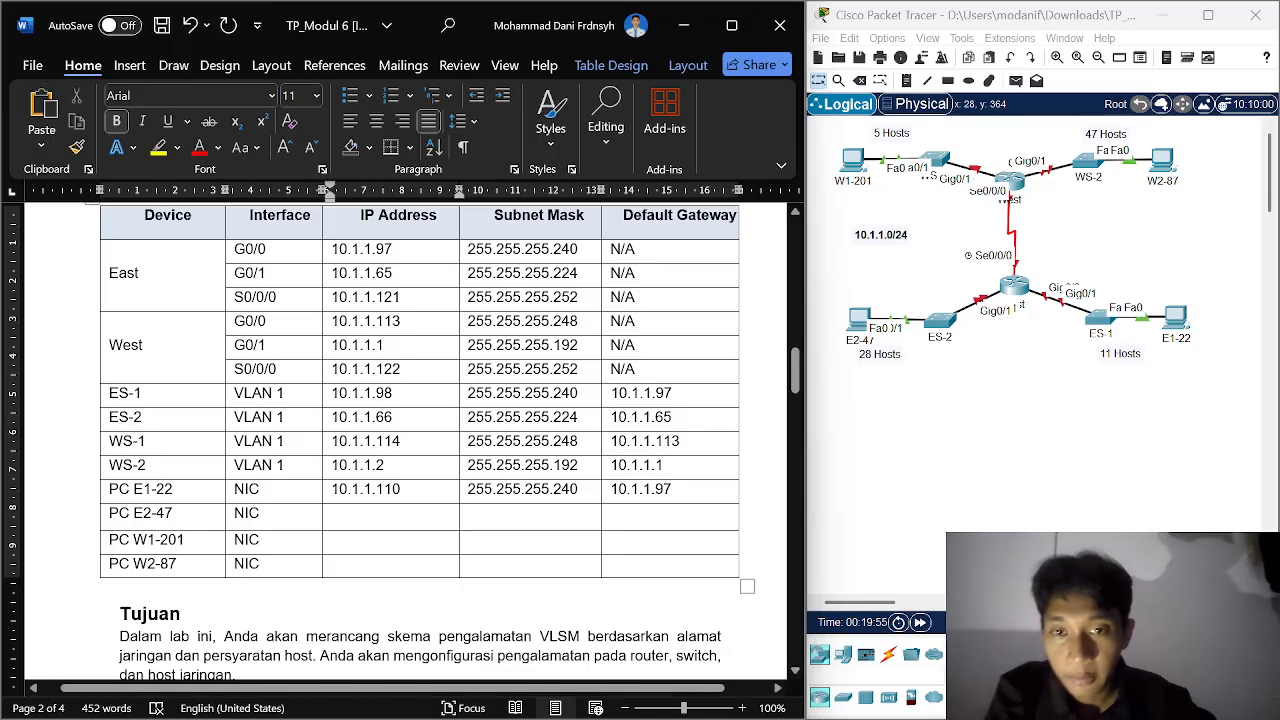
{"action": "scroll", "coordinate": [430, 440], "scroll_direction": "down", "scroll_amount": 15}
{"action": "scroll", "coordinate": [430, 440], "scroll_direction": "down", "scroll_amount": 7}
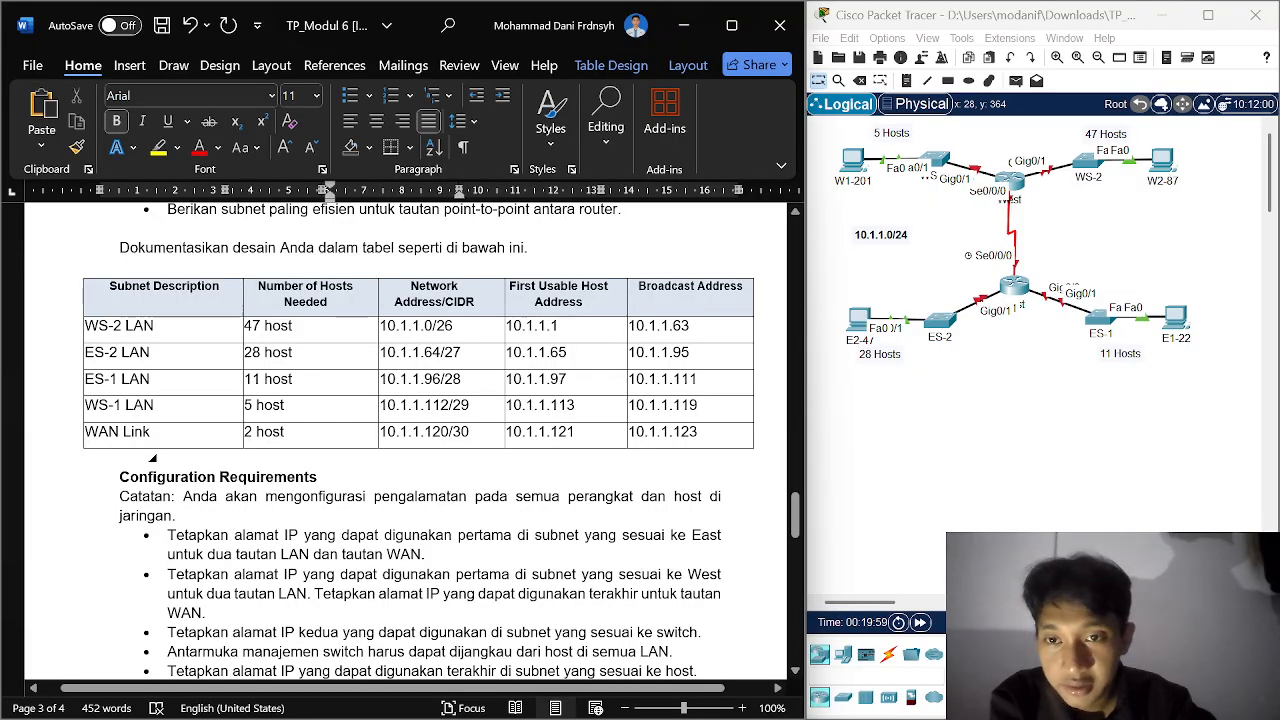
{"action": "scroll", "coordinate": [153, 458], "scroll_direction": "down", "scroll_amount": 8}
{"action": "scroll", "coordinate": [153, 458], "scroll_direction": "up", "scroll_amount": 8}
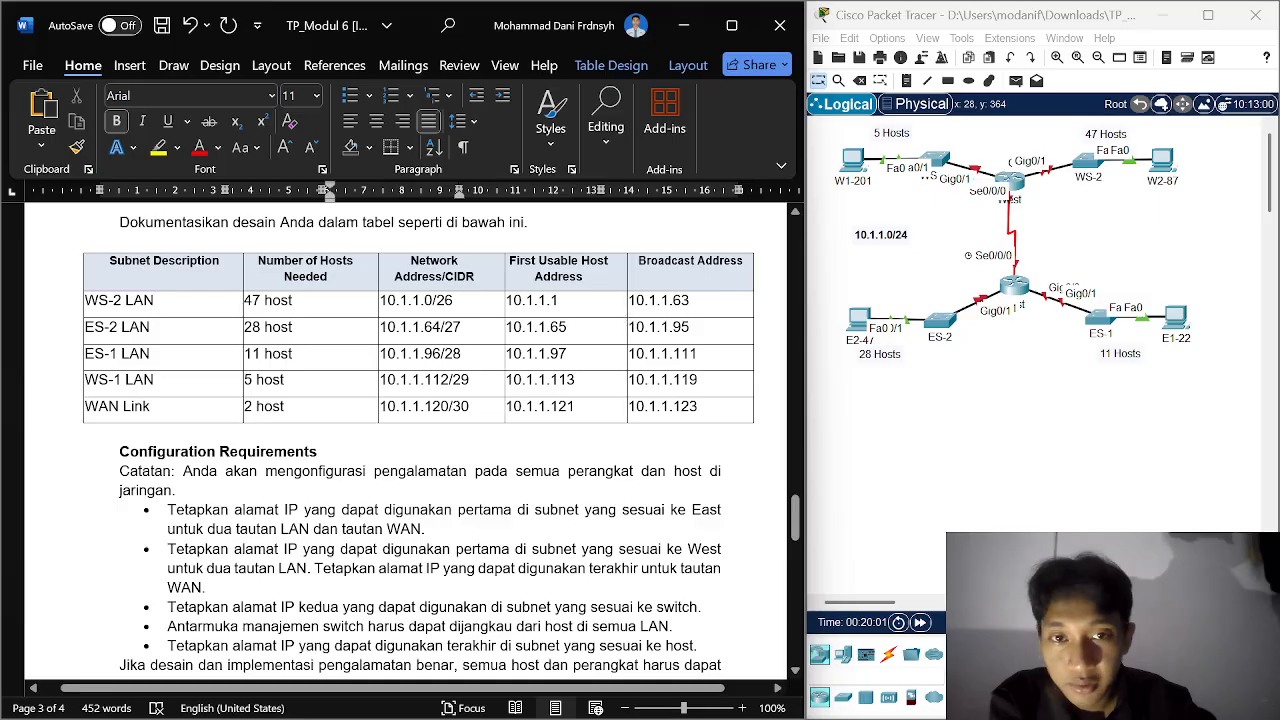
{"action": "left_click_drag", "start_coordinate": [690, 328], "coordinate": [632, 336]}
{"action": "scroll", "coordinate": [632, 336], "scroll_direction": "up", "scroll_amount": 15}
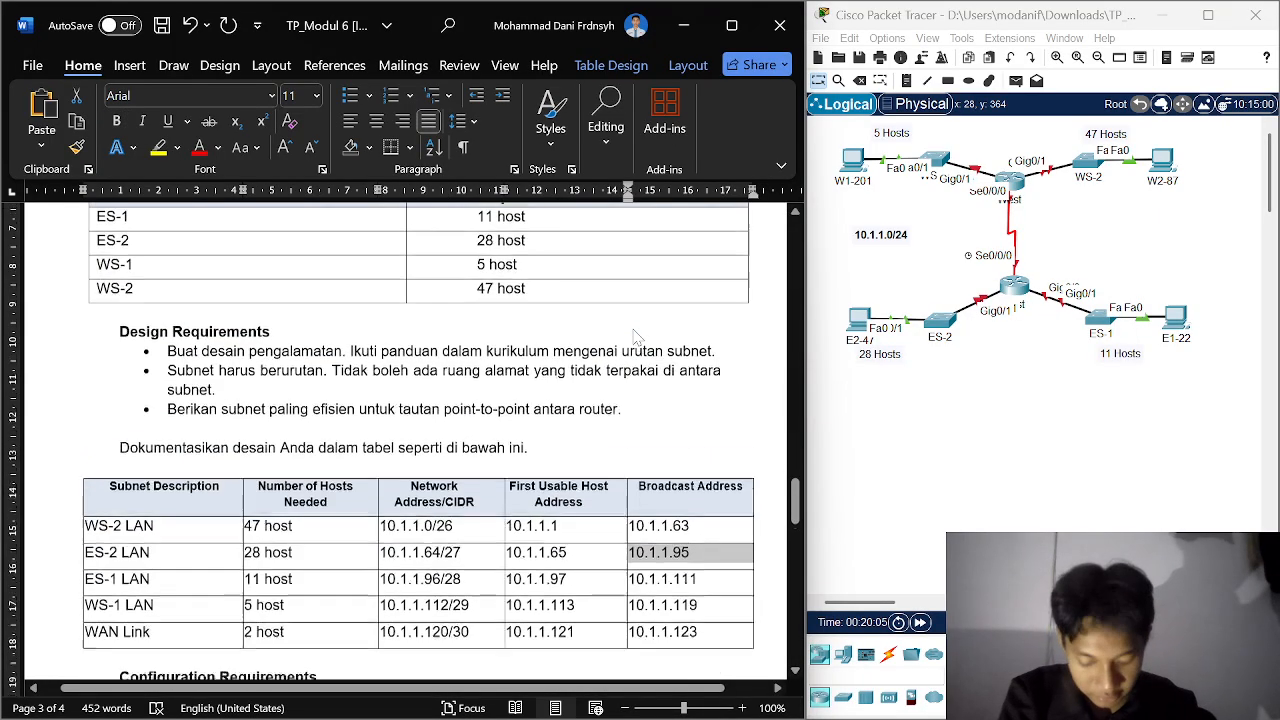
{"action": "scroll", "coordinate": [632, 336], "scroll_direction": "up", "scroll_amount": 4}
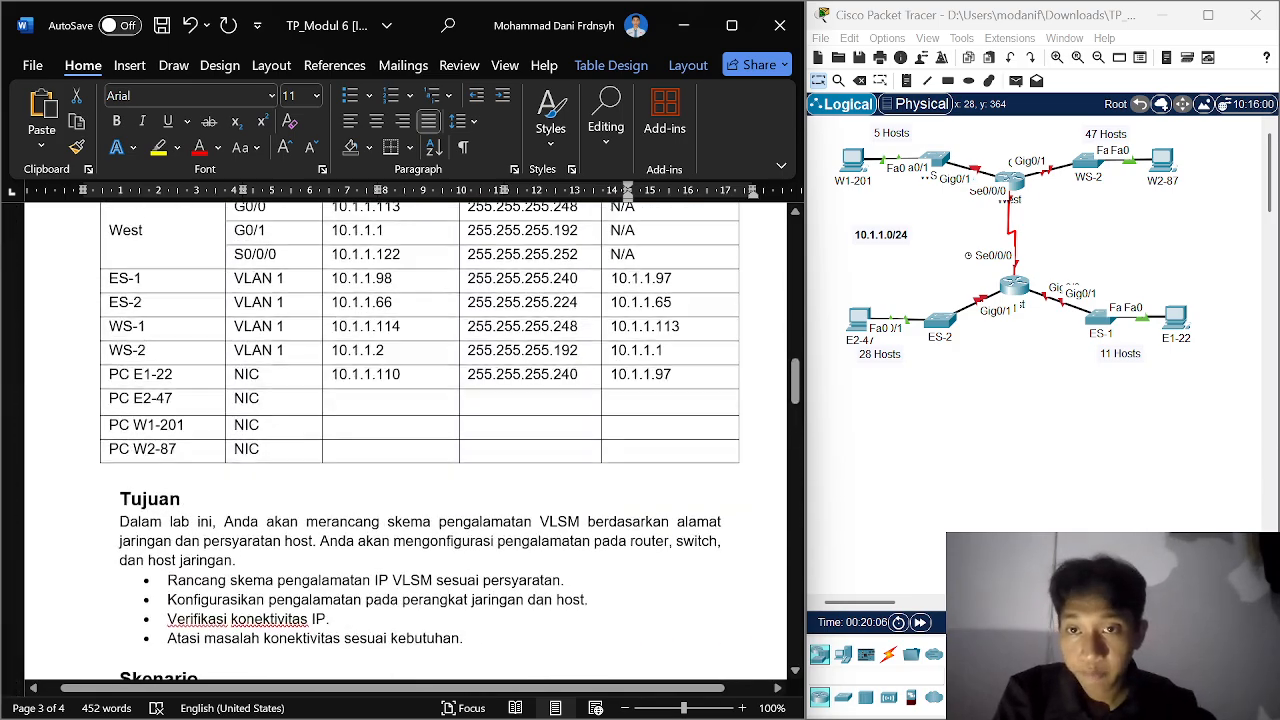
{"action": "left_click", "coordinate": [418, 402]}
{"action": "key", "text": "ctrl+v"}
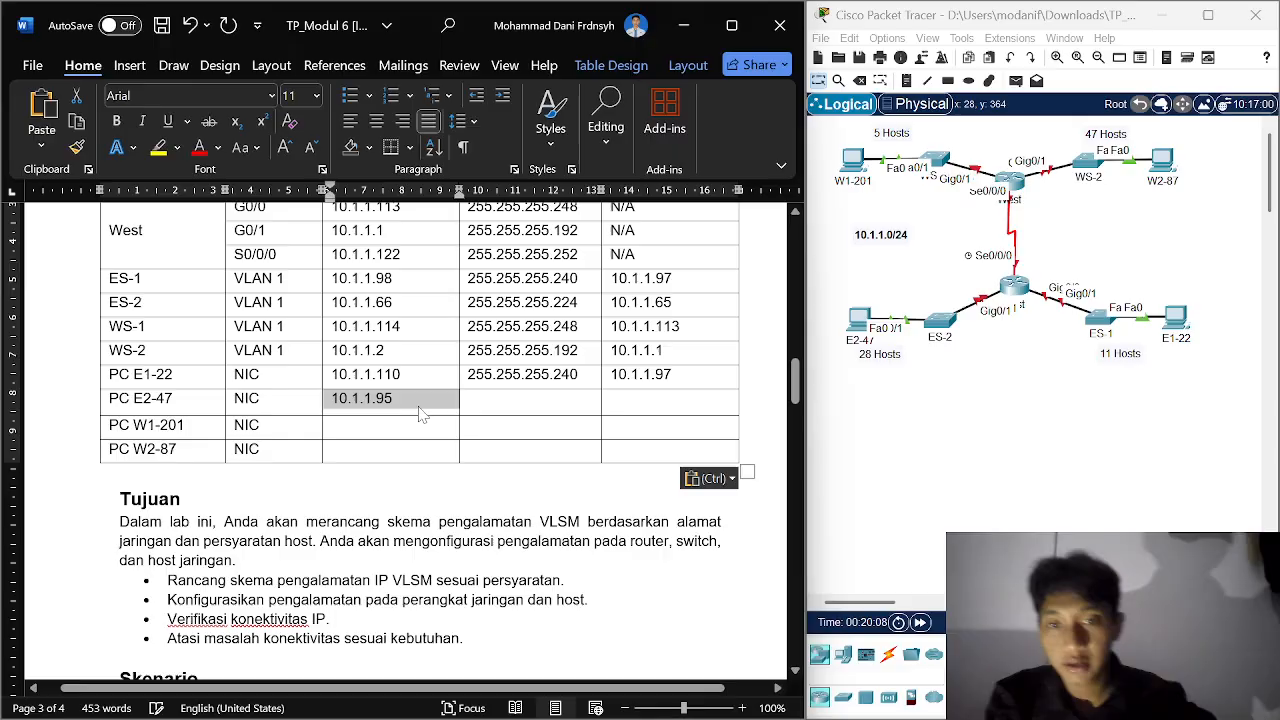
{"action": "left_click", "coordinate": [421, 403]}
{"action": "key", "text": "BackSpace"}
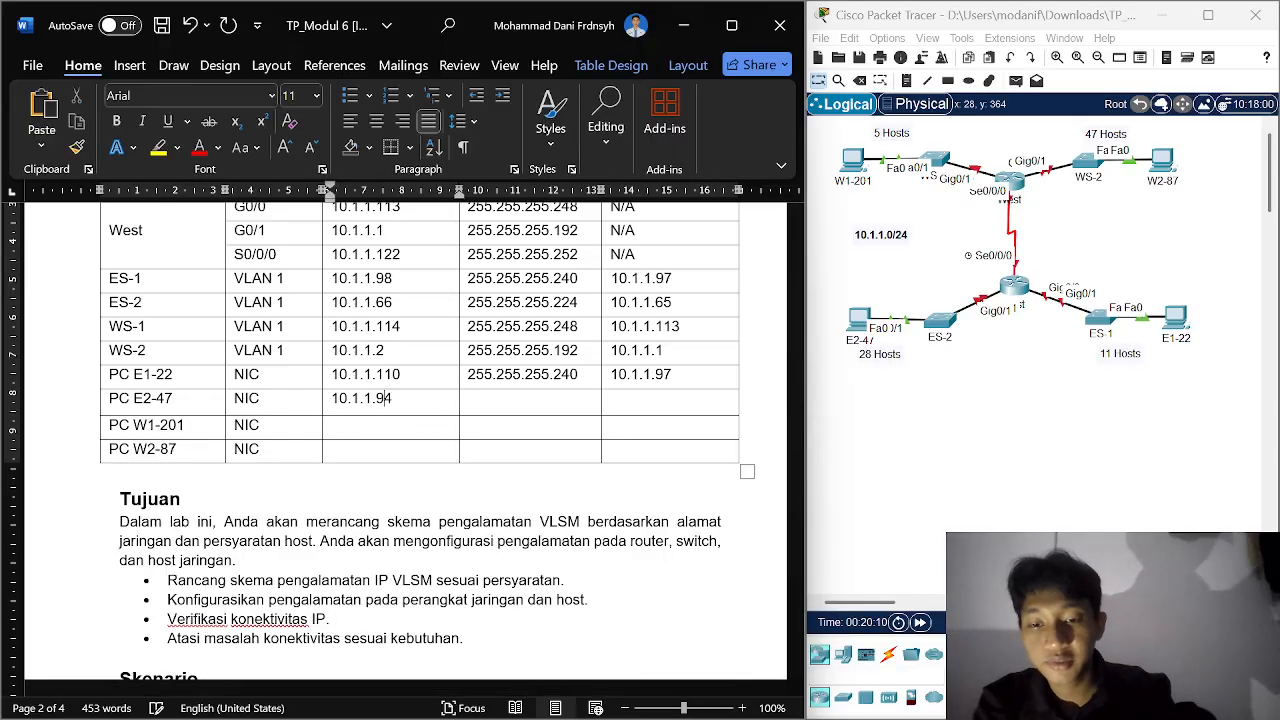
{"action": "type", "text": "4"}
Step: Copy the ES-2 switch's subnet mask, 255.255.255.224, into the Subnet Mask cell of PC E2-47
{"action": "scroll", "coordinate": [421, 403], "scroll_direction": "up", "scroll_amount": 1}
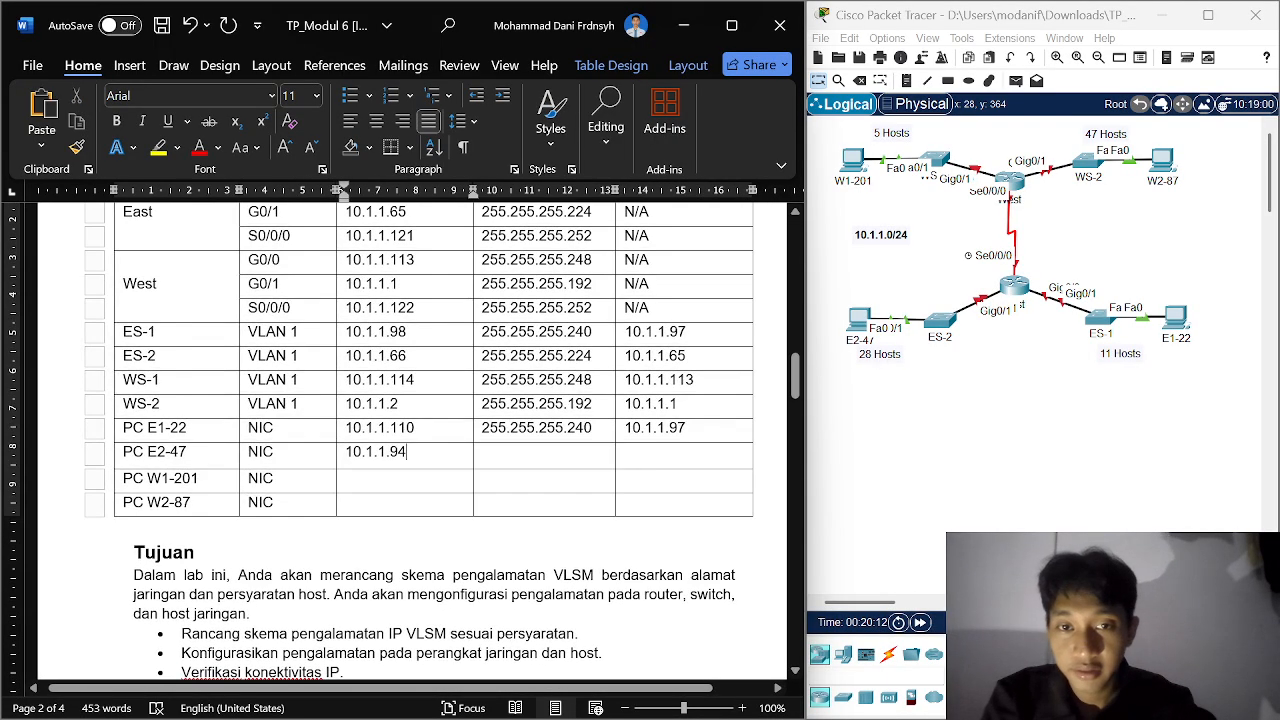
{"action": "left_click_drag", "start_coordinate": [594, 356], "coordinate": [482, 356]}
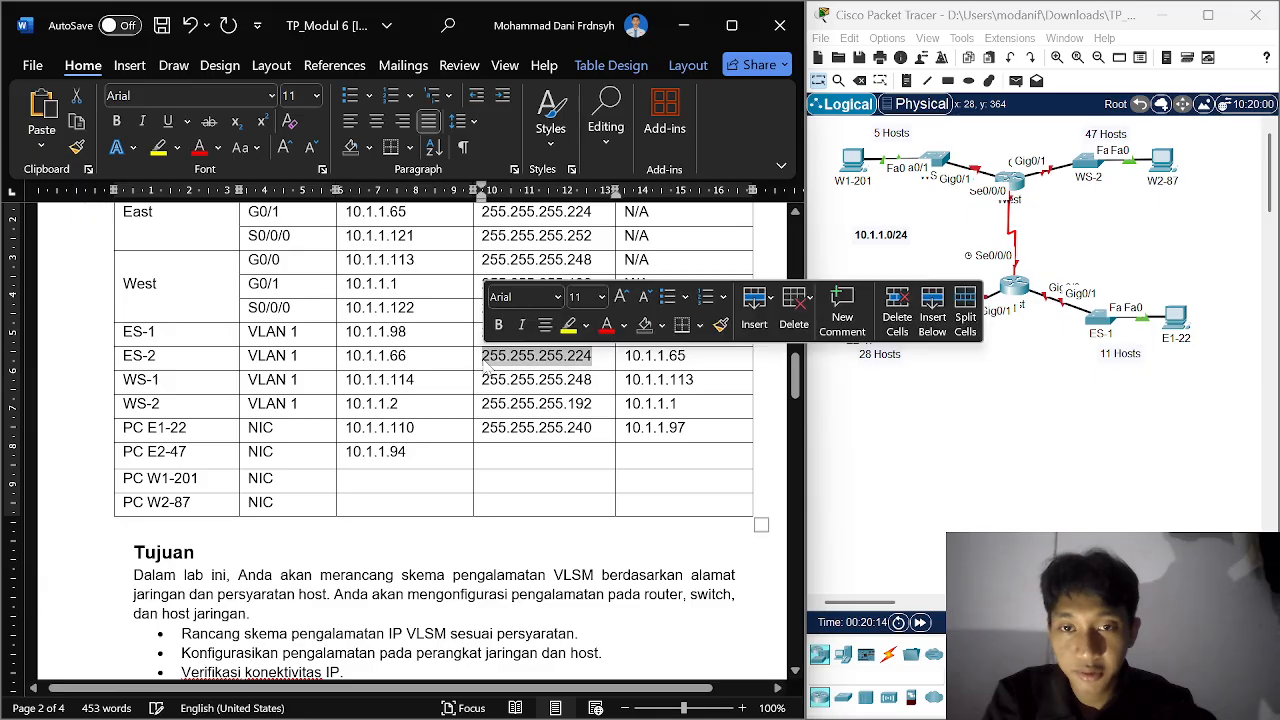
{"action": "left_click", "coordinate": [532, 456]}
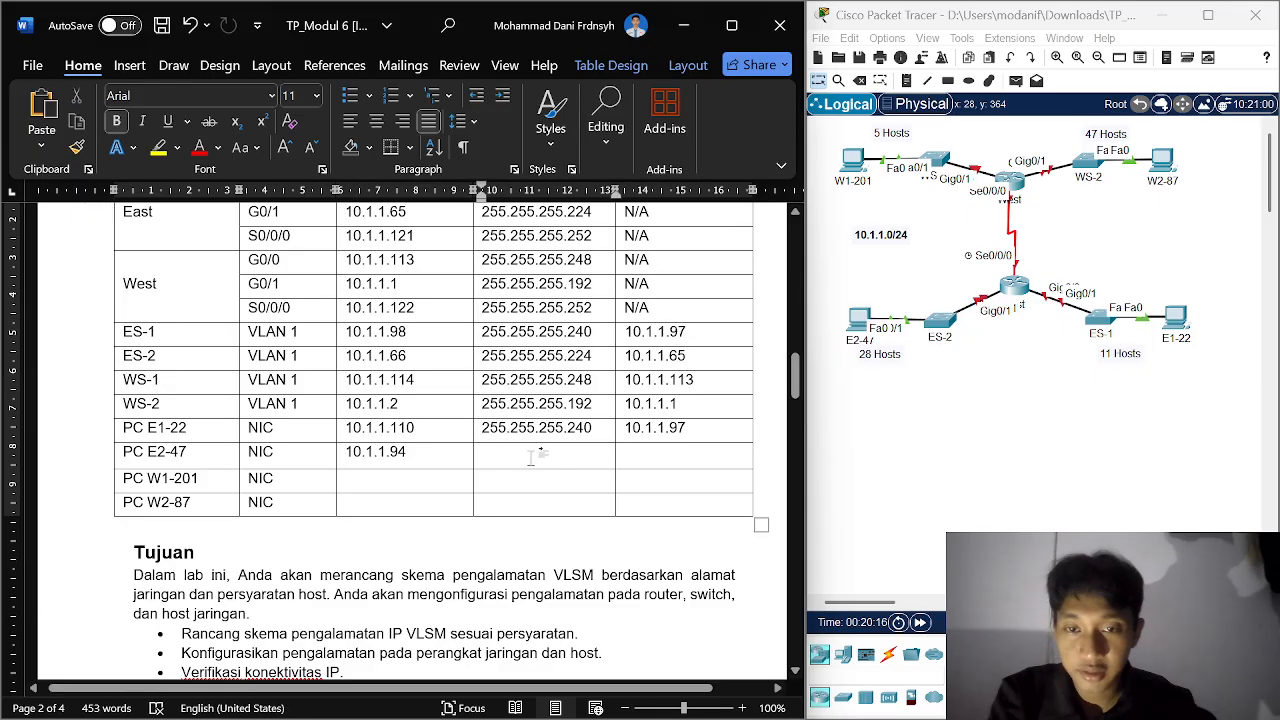
{"action": "key", "text": "ctrl+v"}
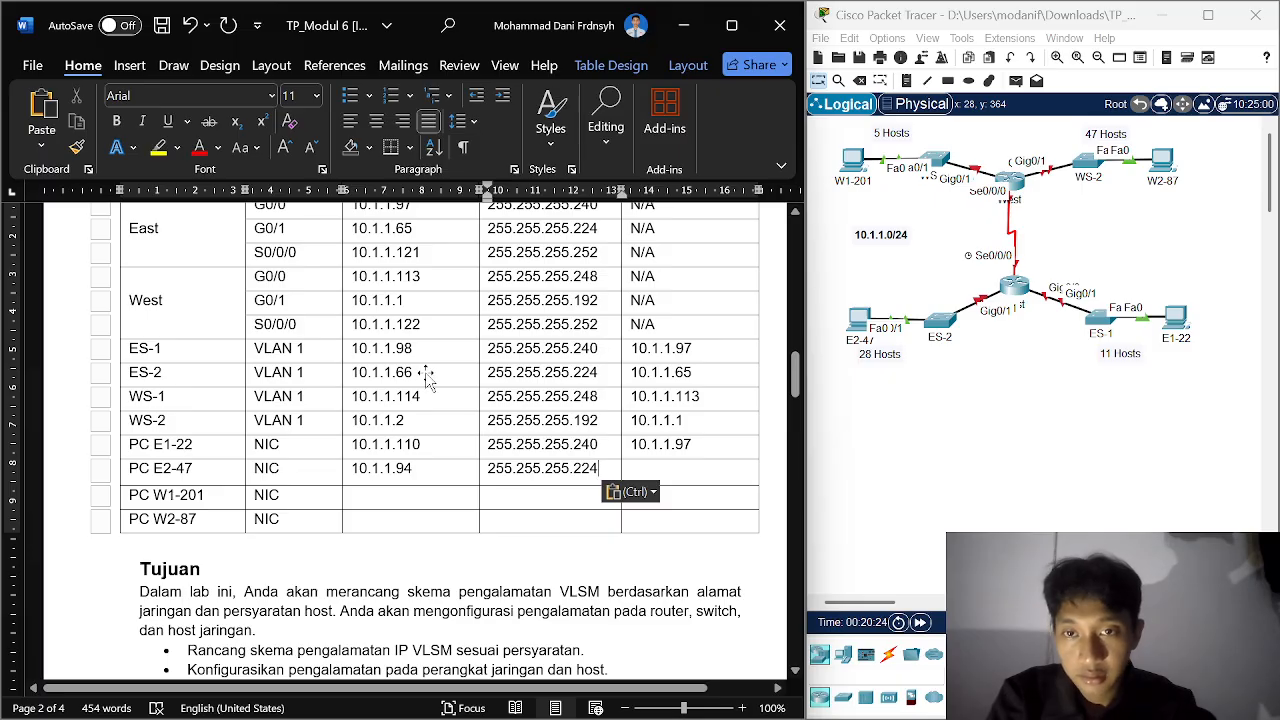
Step: Copy the East G0/1 IP address, 10.1.1.65, into the Default Gateway cell of PC E2-47
{"action": "scroll", "coordinate": [427, 378], "scroll_direction": "up", "scroll_amount": 1}
{"action": "left_click_drag", "start_coordinate": [412, 293], "coordinate": [353, 295]}
{"action": "key", "text": "ctrl+c"}
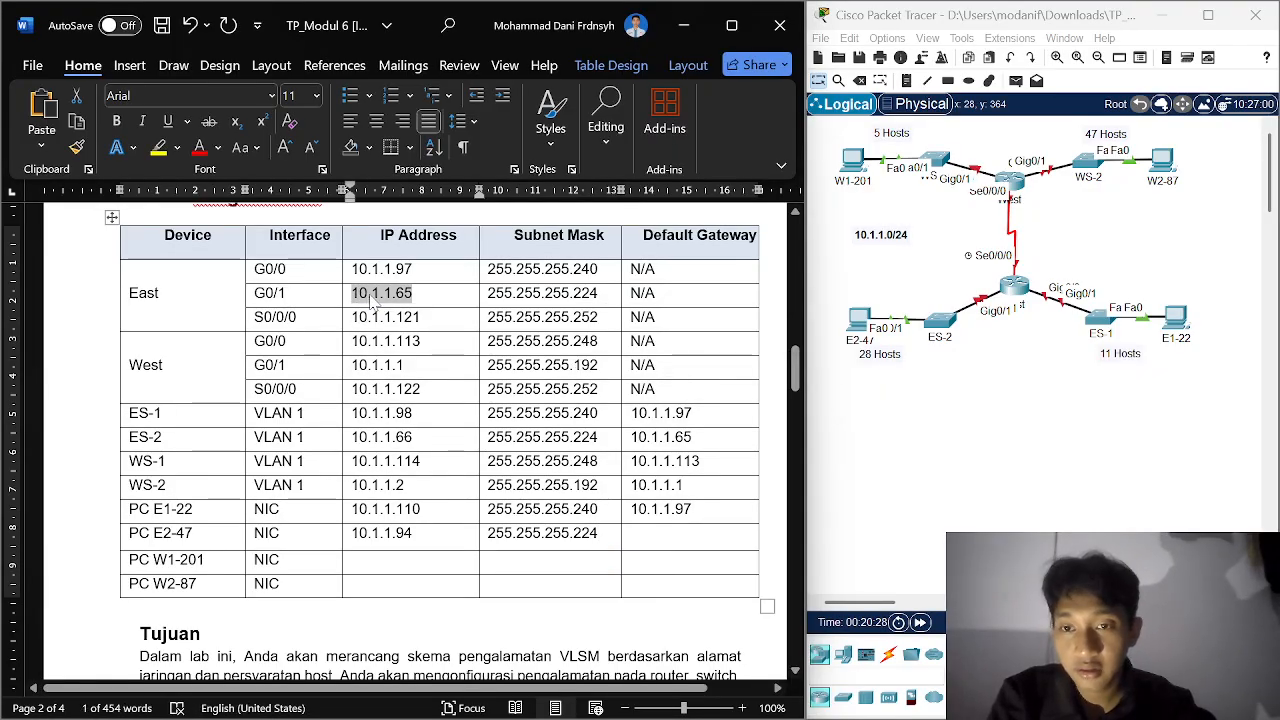
{"action": "scroll", "coordinate": [427, 400], "scroll_direction": "down", "scroll_amount": 2}
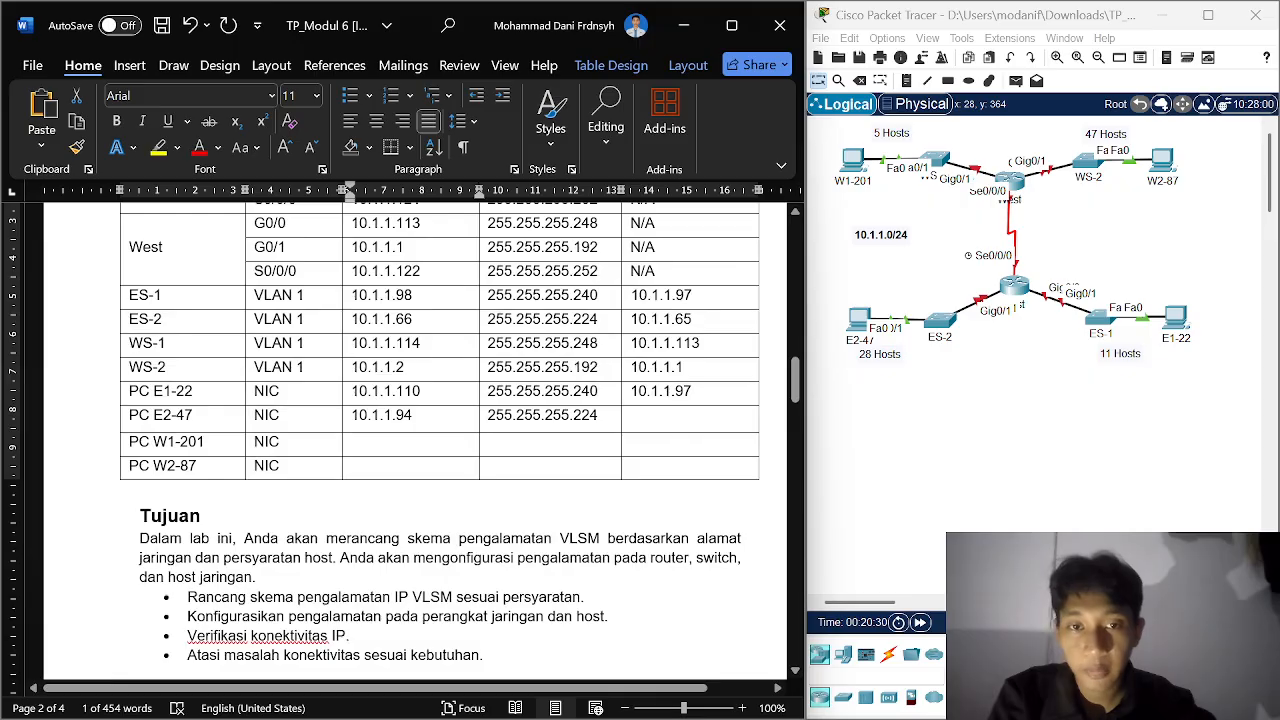
{"action": "left_click", "coordinate": [662, 416]}
{"action": "key", "text": "ctrl+v"}
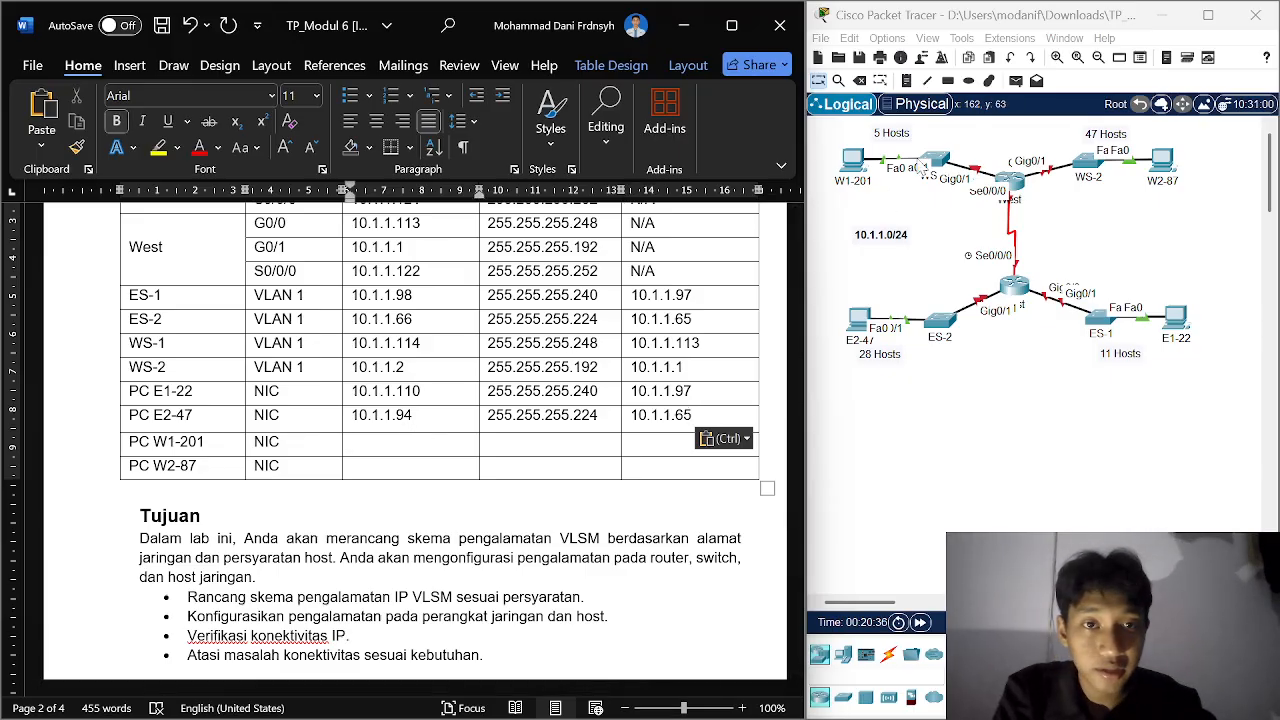
Step: Copy the WS-1 LAN broadcast address into the IP Address cell of PC W1-201 and change it to 10.1.1.118
{"action": "scroll", "coordinate": [427, 440], "scroll_direction": "down", "scroll_amount": 10}
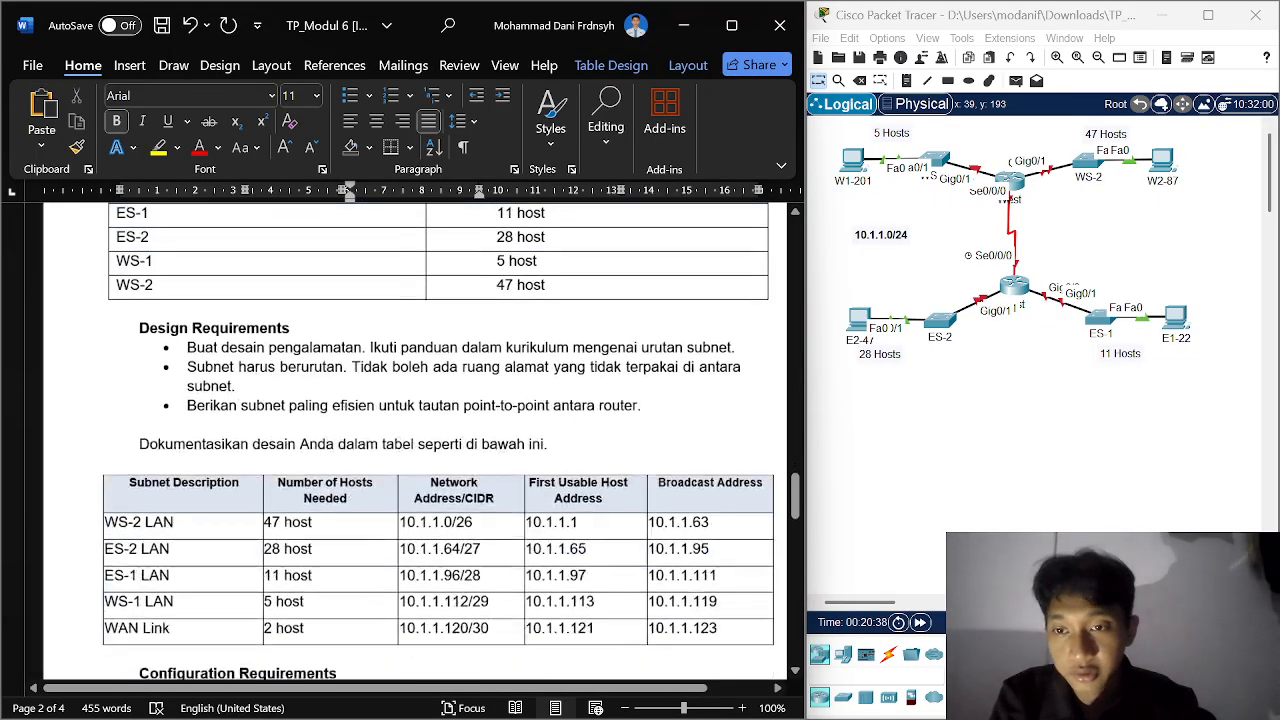
{"action": "scroll", "coordinate": [427, 440], "scroll_direction": "down", "scroll_amount": 1}
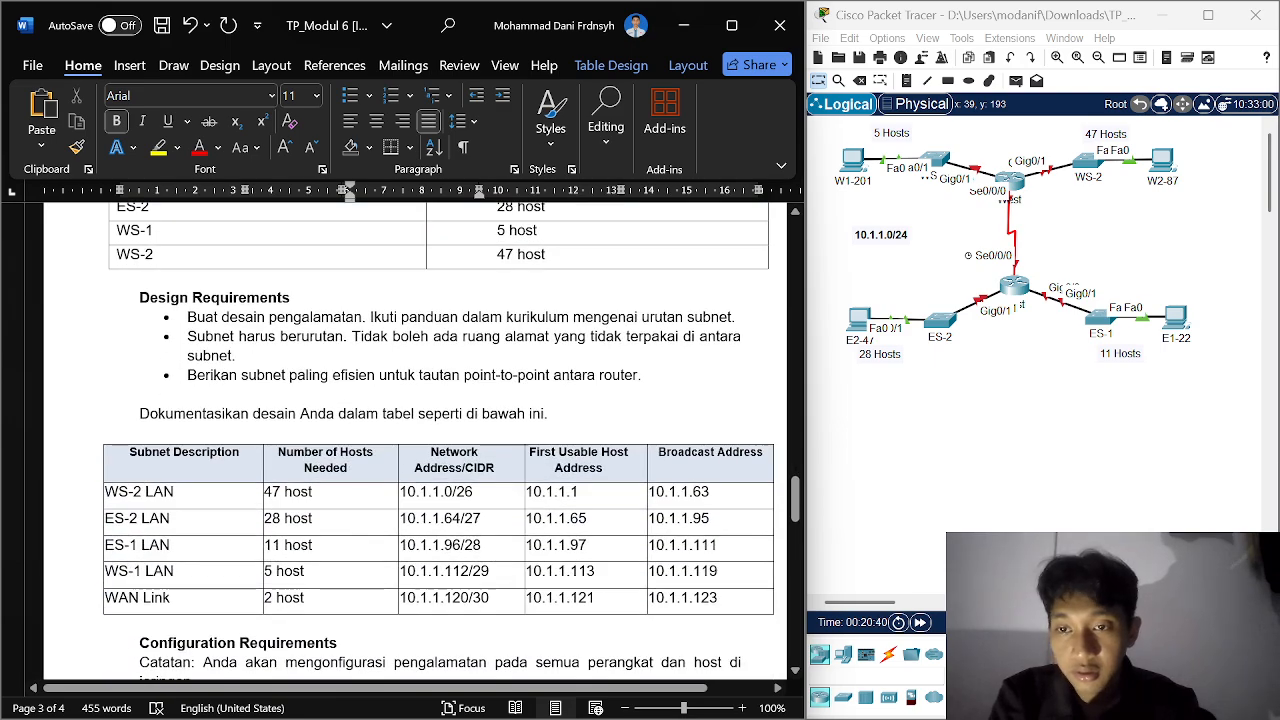
{"action": "left_click_drag", "start_coordinate": [718, 571], "coordinate": [652, 577]}
{"action": "key", "text": "ctrl+c"}
{"action": "scroll", "coordinate": [652, 575], "scroll_direction": "up", "scroll_amount": 11}
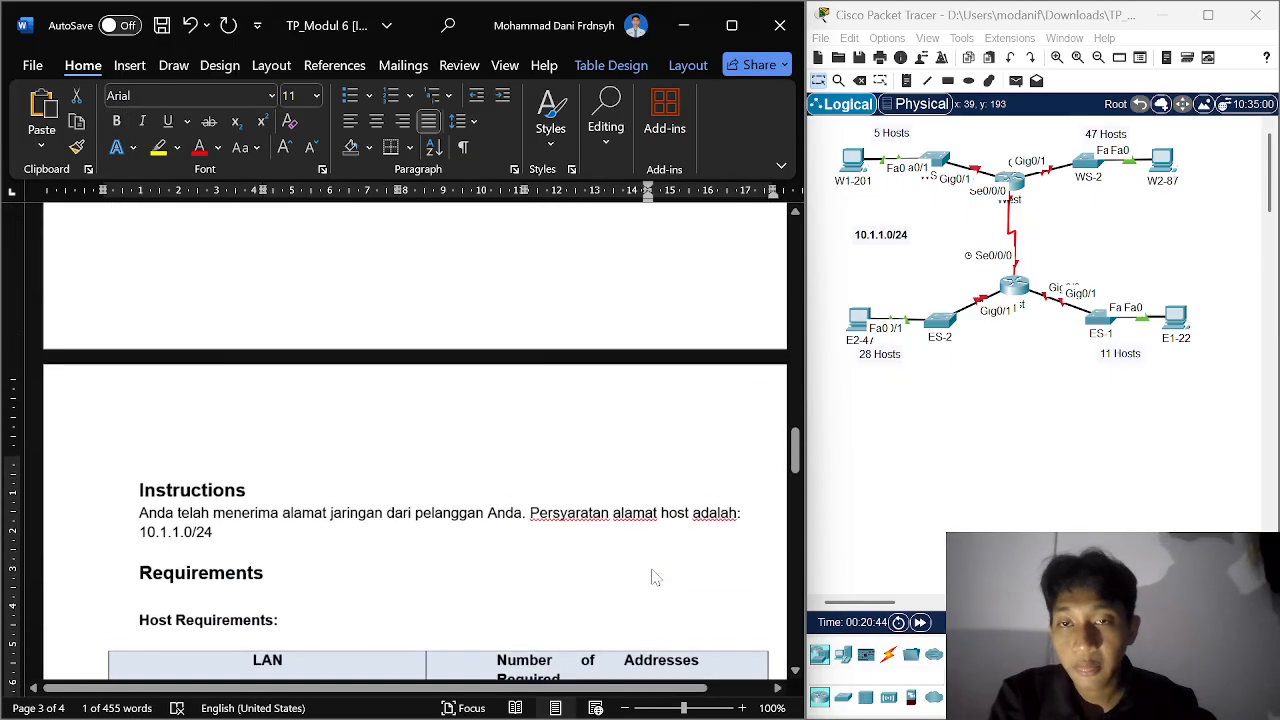
{"action": "left_click", "coordinate": [410, 557]}
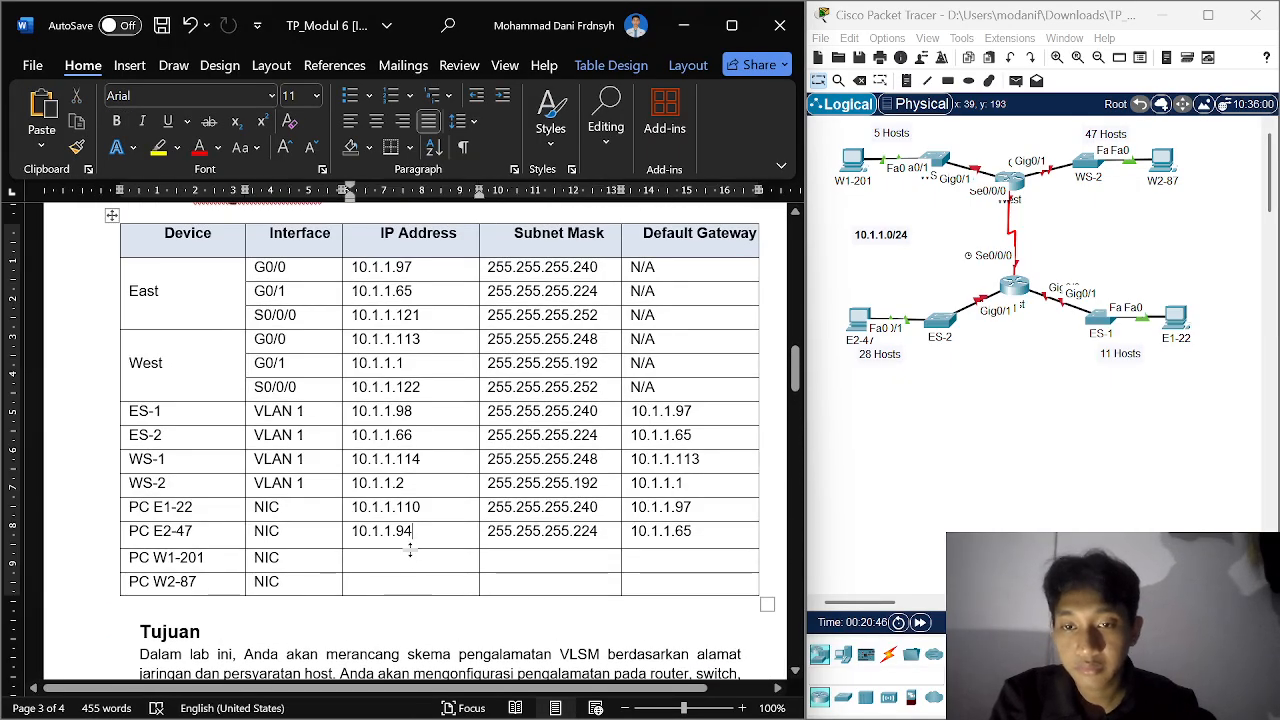
{"action": "key", "text": "ctrl+v"}
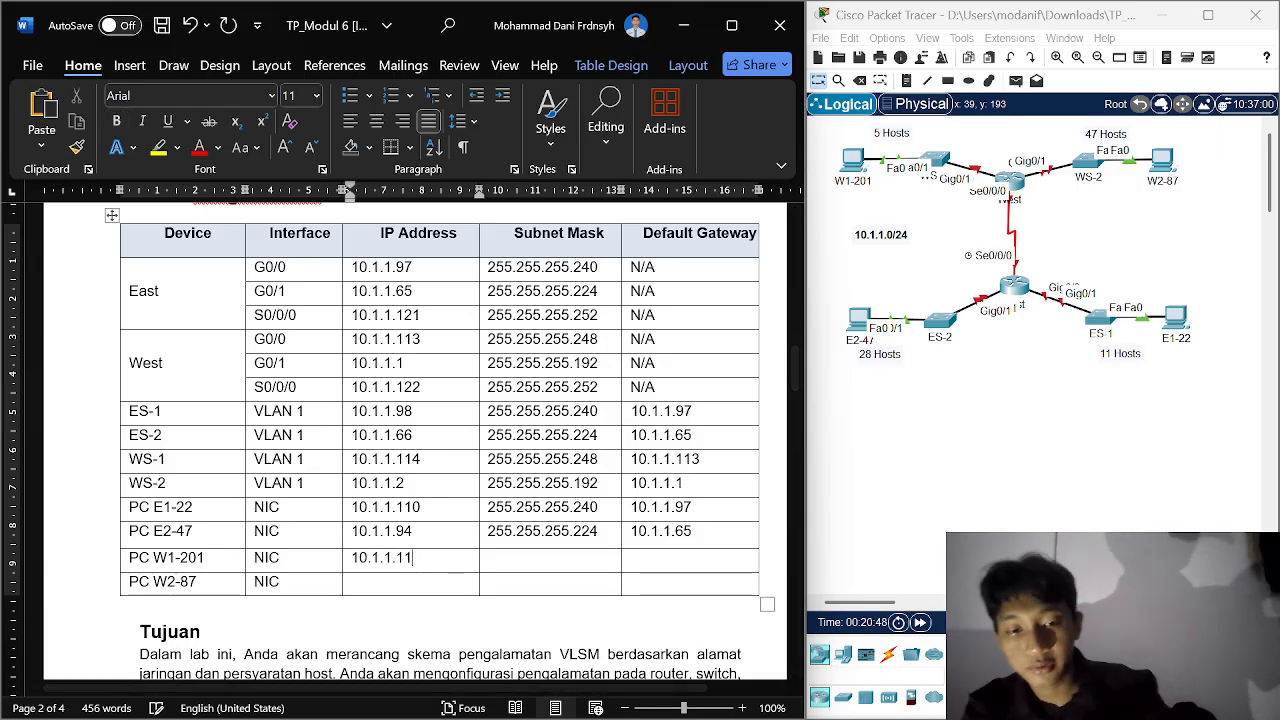
{"action": "key", "text": "BackSpace"}
{"action": "type", "text": "8"}
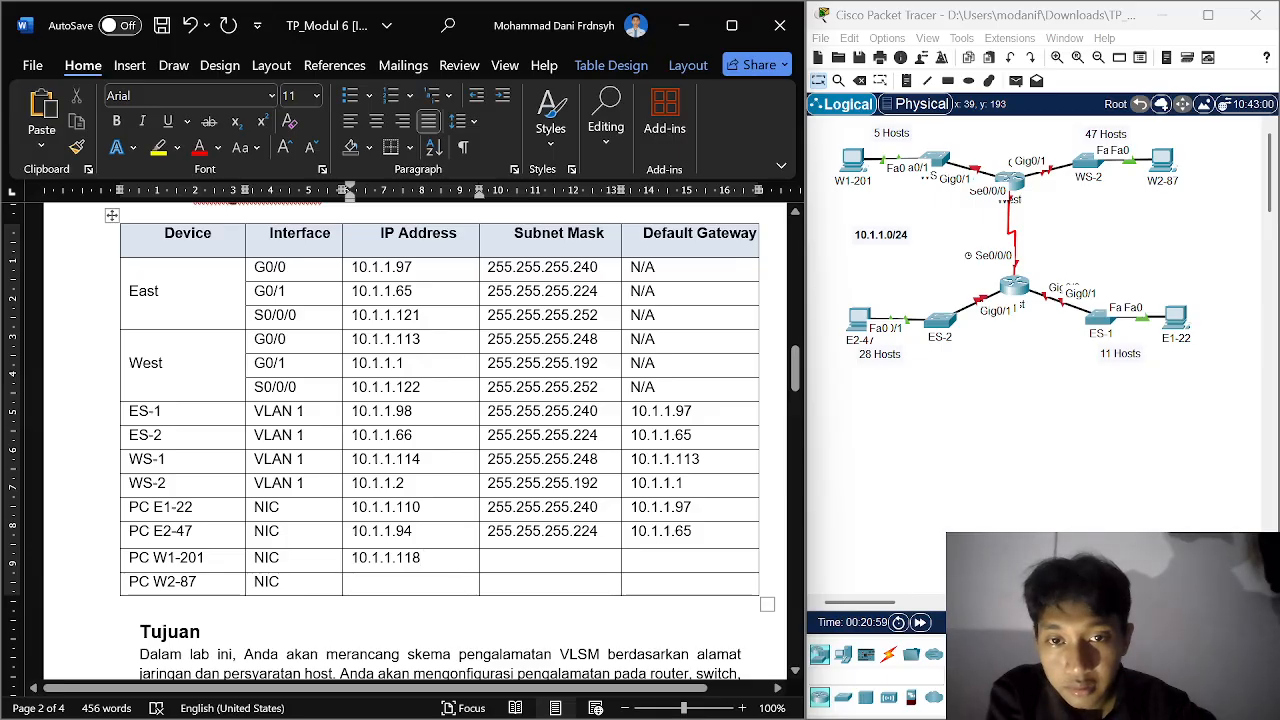
Step: Copy the West G0/0 subnet mask, 255.255.255.248, into the Subnet Mask cell of PC W1-201
{"action": "left_click_drag", "start_coordinate": [598, 340], "coordinate": [487, 340]}
{"action": "key", "text": "ctrl+c"}
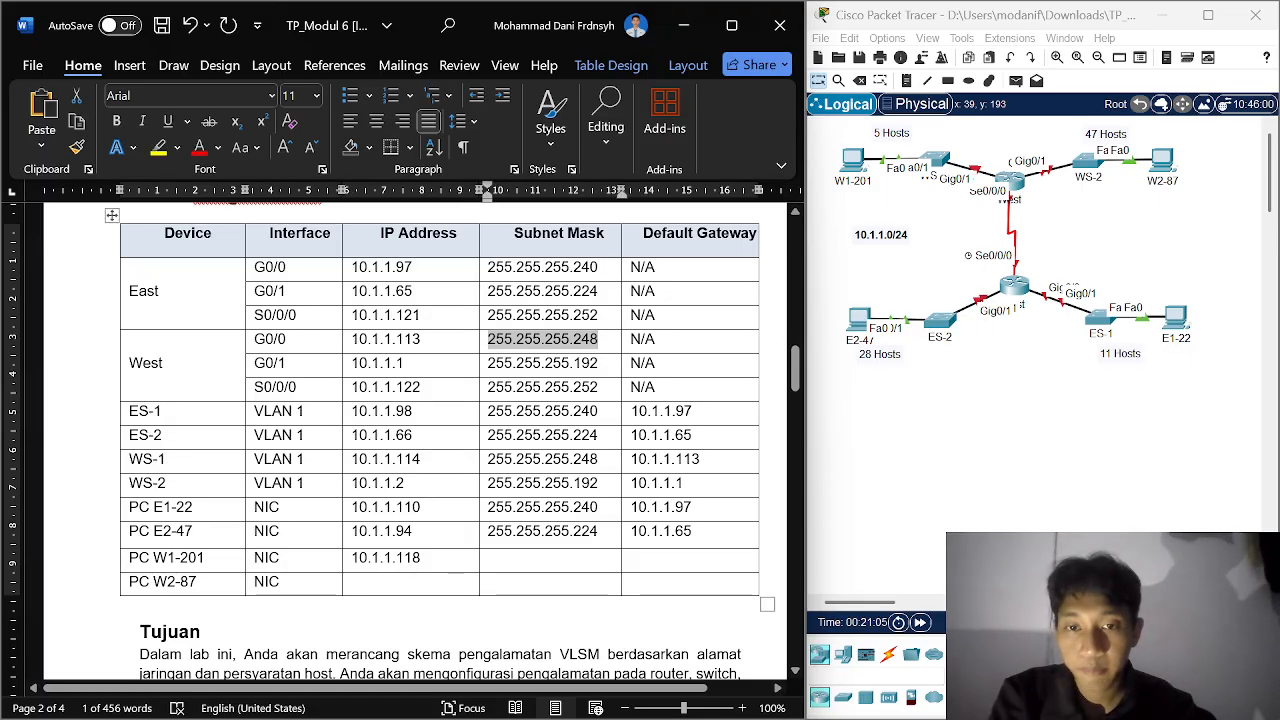
{"action": "left_click", "coordinate": [546, 557]}
{"action": "key", "text": "ctrl+v"}
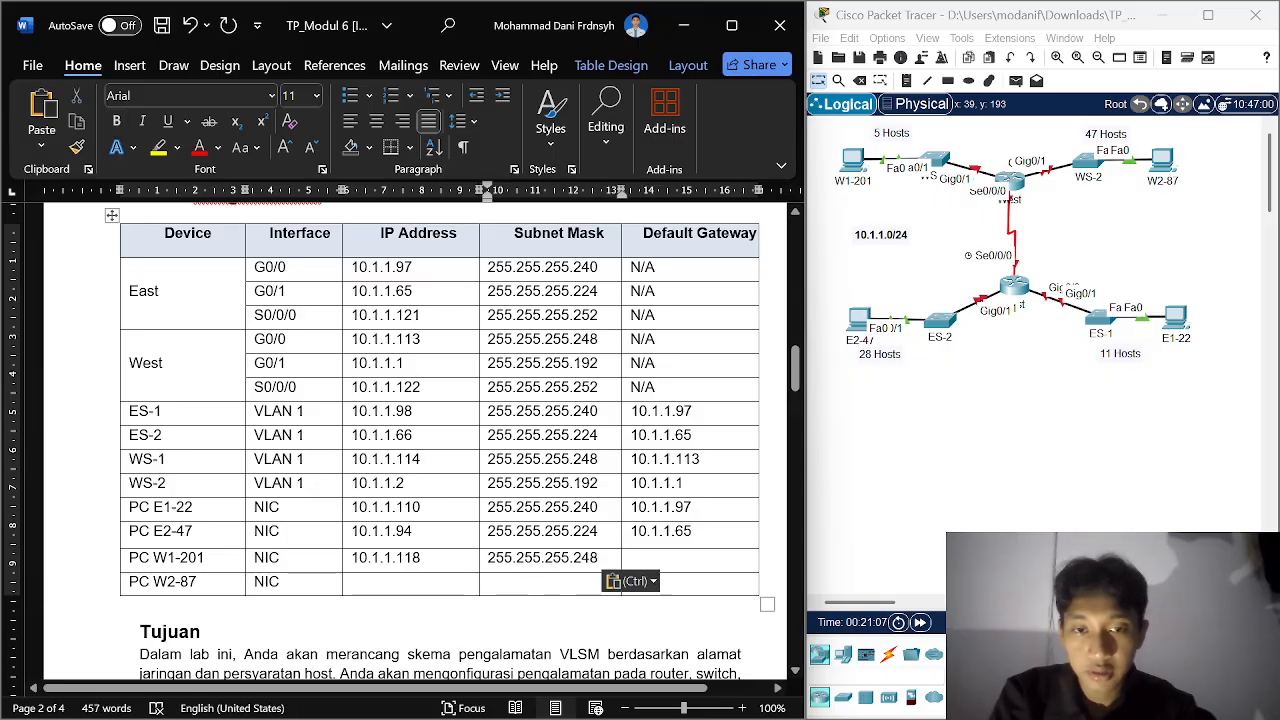
Step: Copy the West G0/0 IP address, 10.1.1.113, into the Default Gateway cell of PC W1-201
{"action": "left_click", "coordinate": [672, 558]}
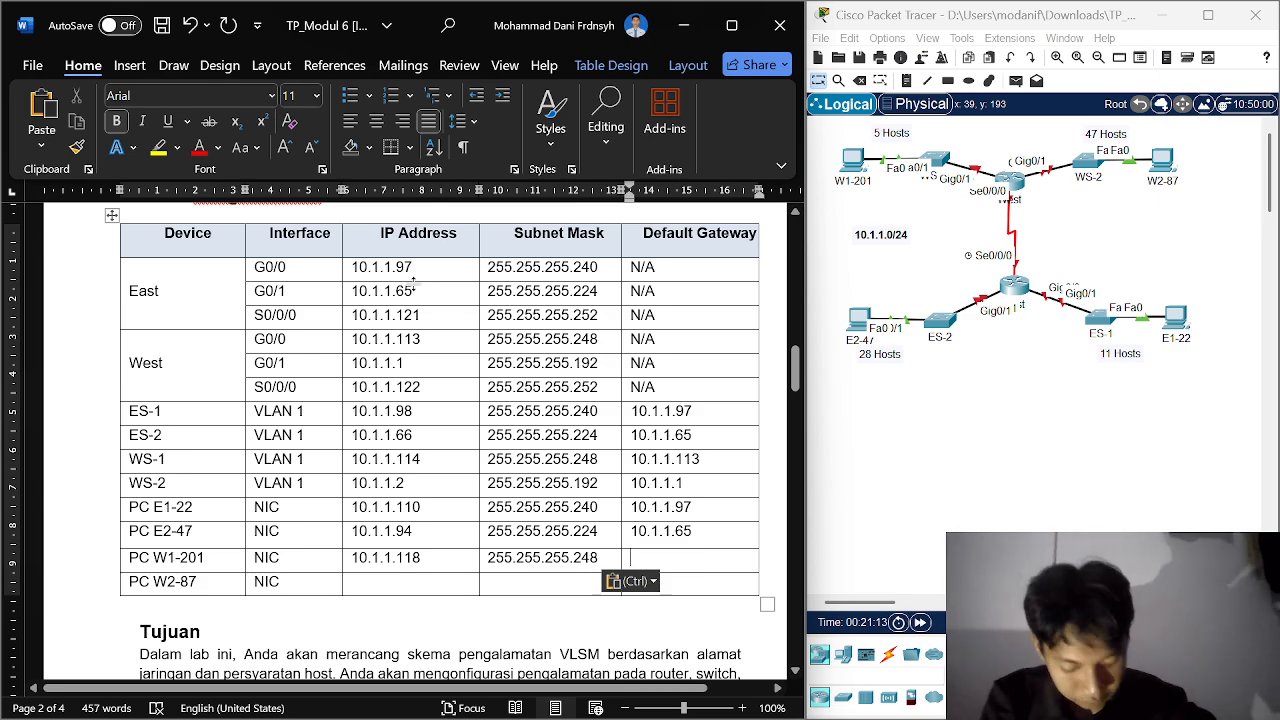
{"action": "left_click_drag", "start_coordinate": [421, 339], "coordinate": [351, 339]}
{"action": "key", "text": "ctrl+c"}
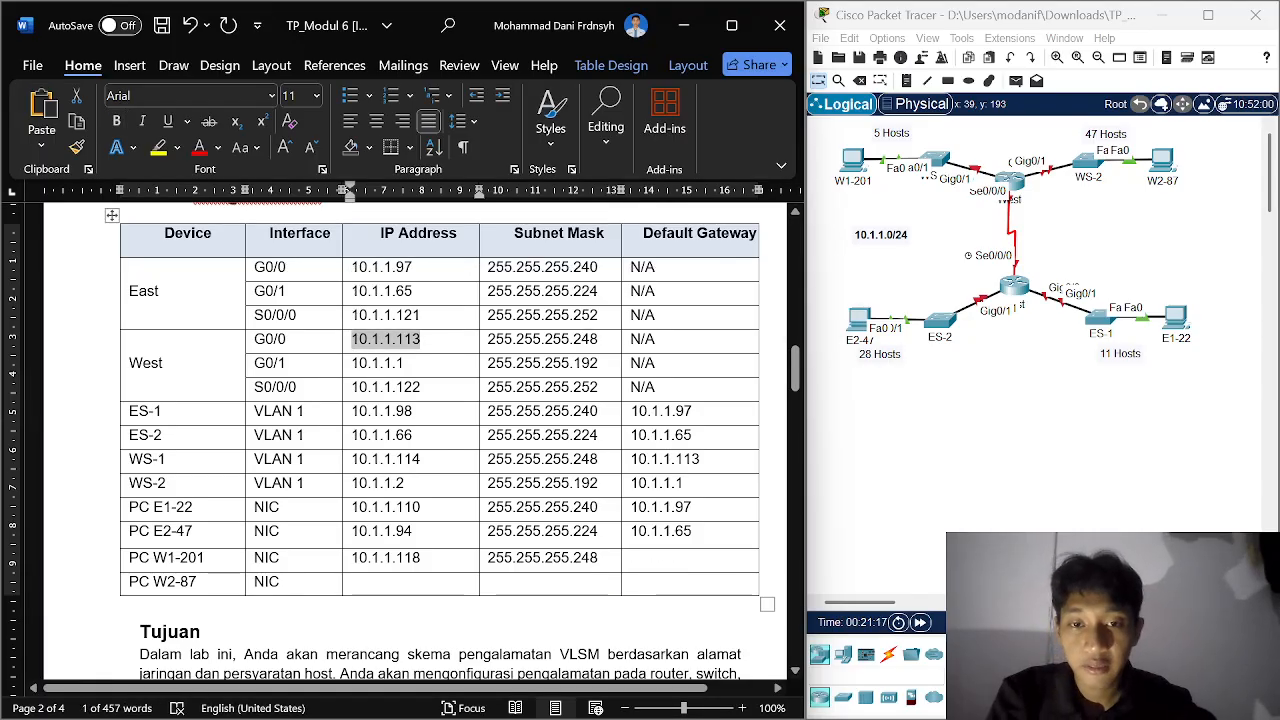
{"action": "left_click", "coordinate": [688, 558]}
{"action": "key", "text": "ctrl+v"}
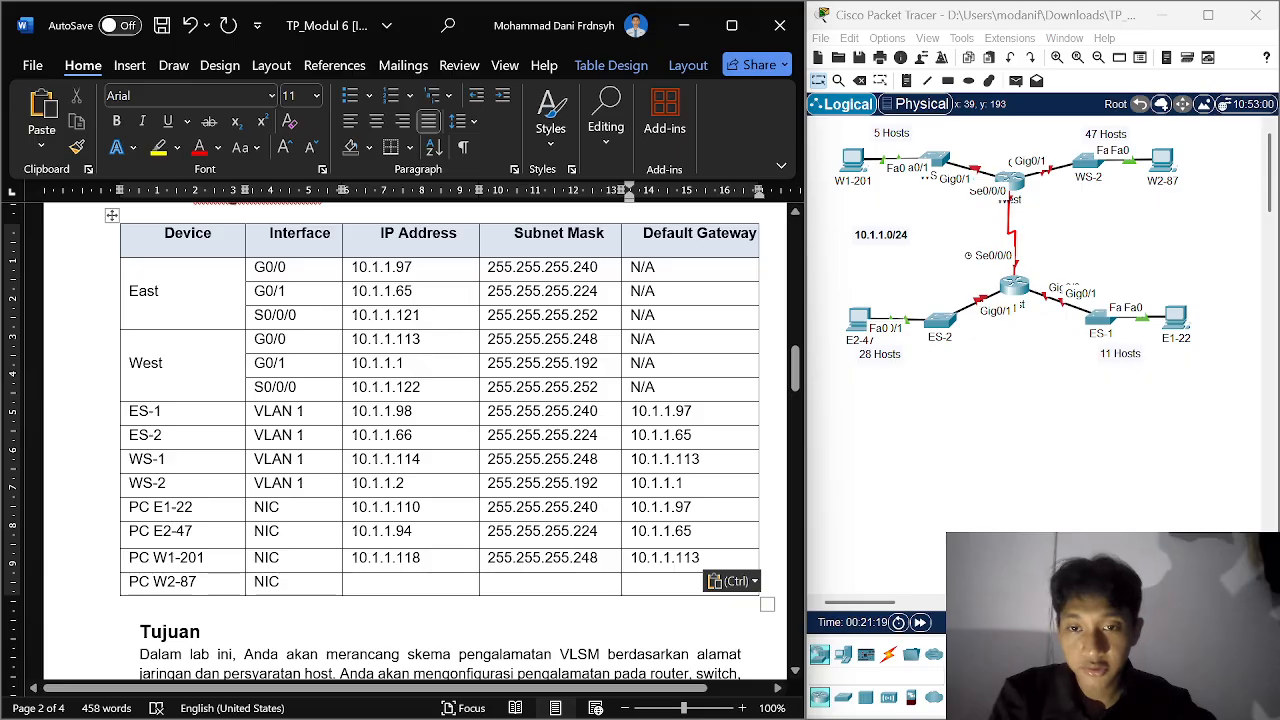
Step: Try to copy the WS-2 LAN broadcast address, 10.1.1.63, into the IP Address cell of PC W2-87
{"action": "left_click", "coordinate": [398, 575]}
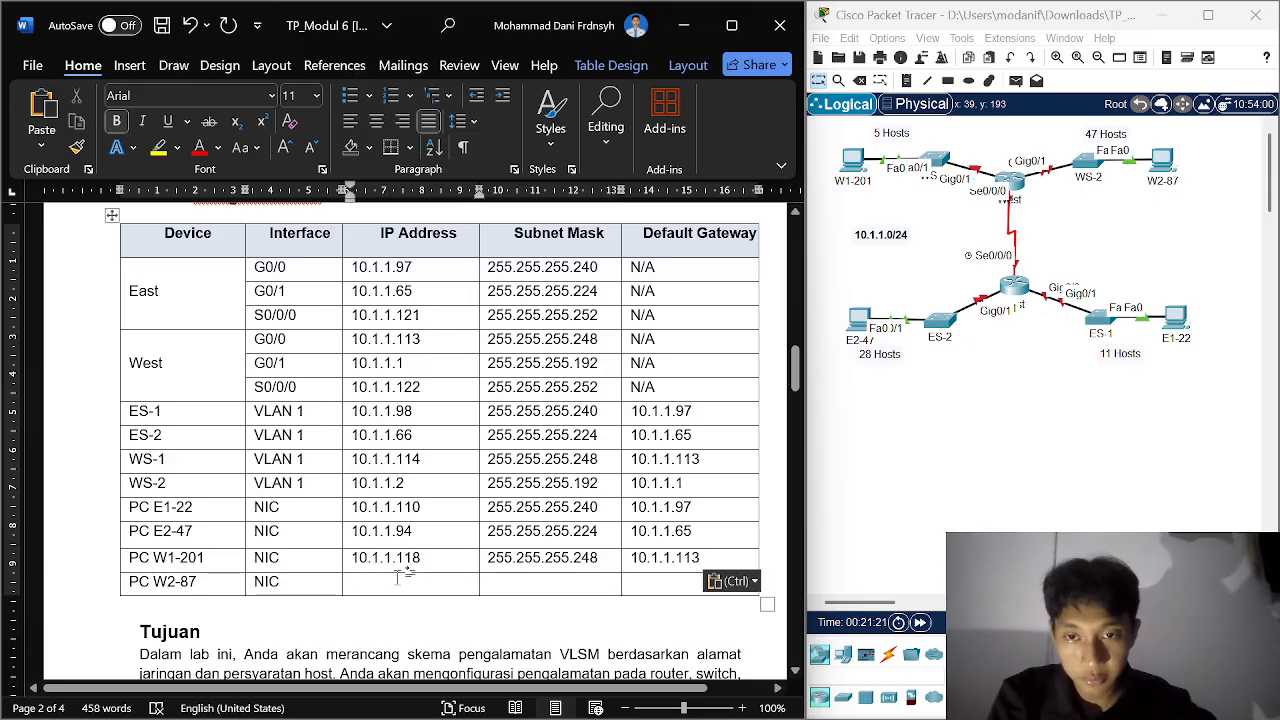
{"action": "scroll", "coordinate": [400, 573], "scroll_direction": "down", "scroll_amount": 20}
{"action": "scroll", "coordinate": [408, 573], "scroll_direction": "down", "scroll_amount": 2}
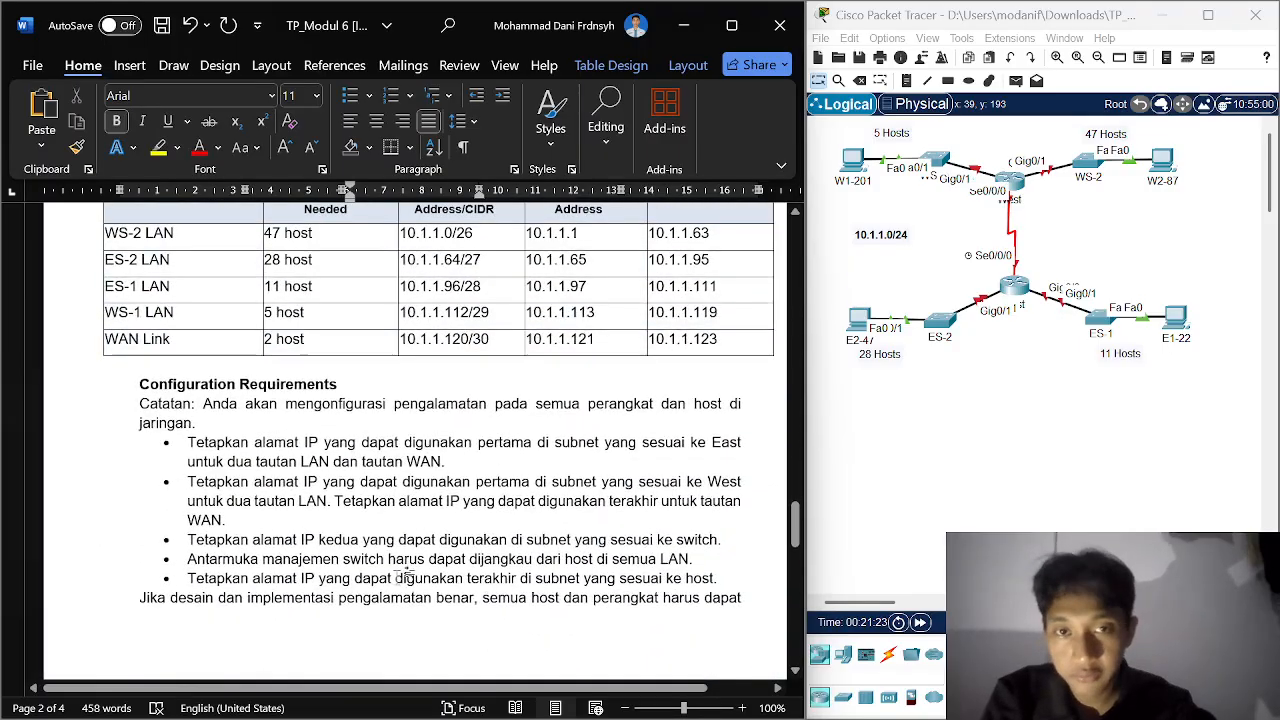
{"action": "scroll", "coordinate": [408, 573], "scroll_direction": "up", "scroll_amount": 1}
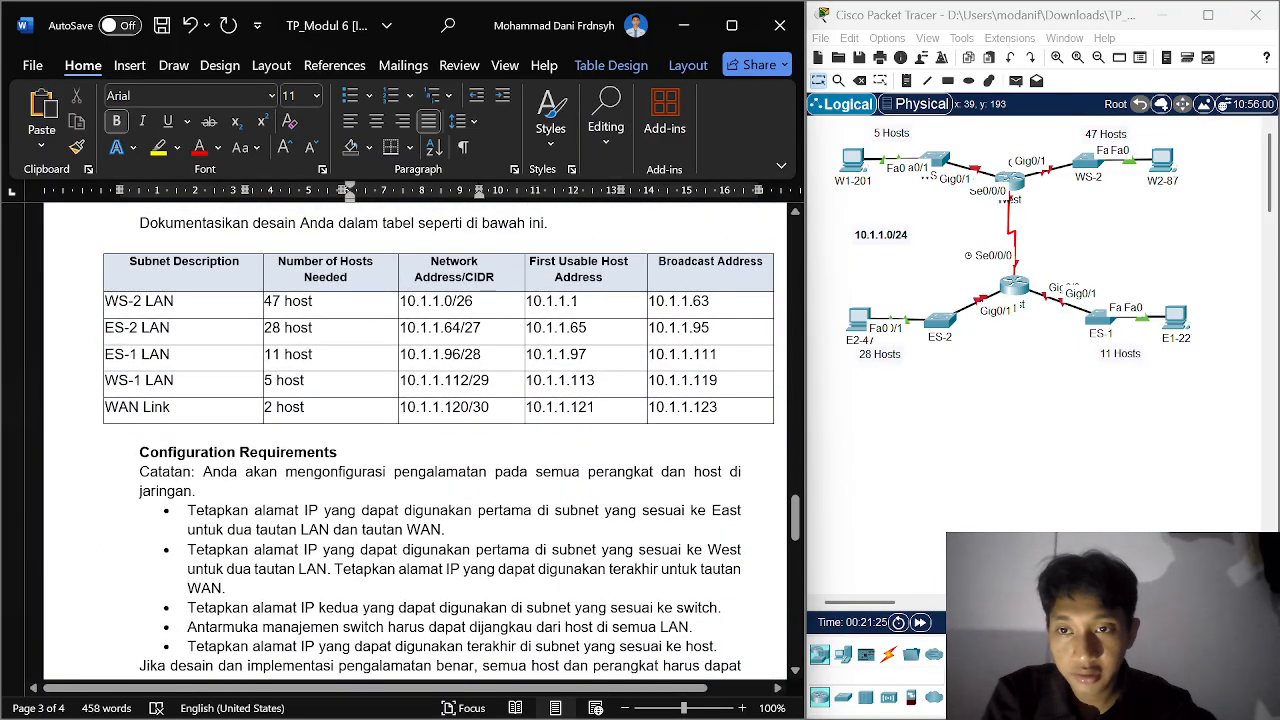
{"action": "left_click_drag", "start_coordinate": [711, 303], "coordinate": [652, 310]}
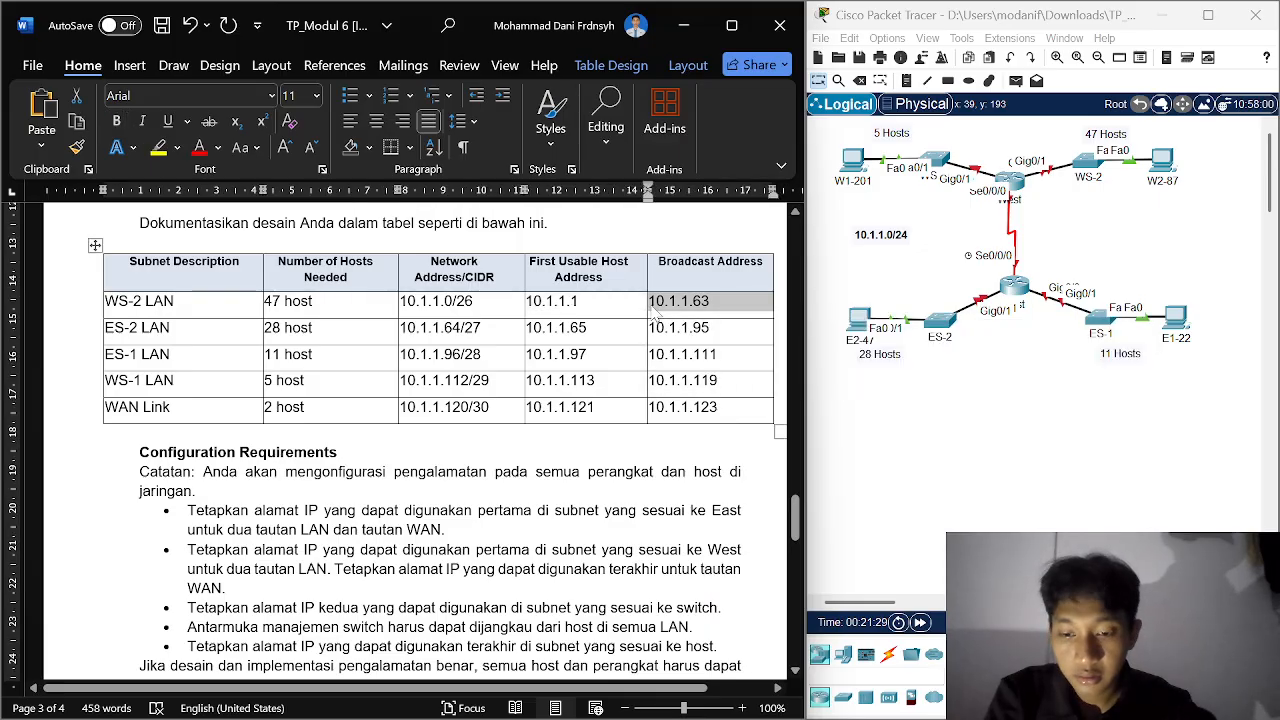
{"action": "scroll", "coordinate": [655, 305], "scroll_direction": "up", "scroll_amount": 15}
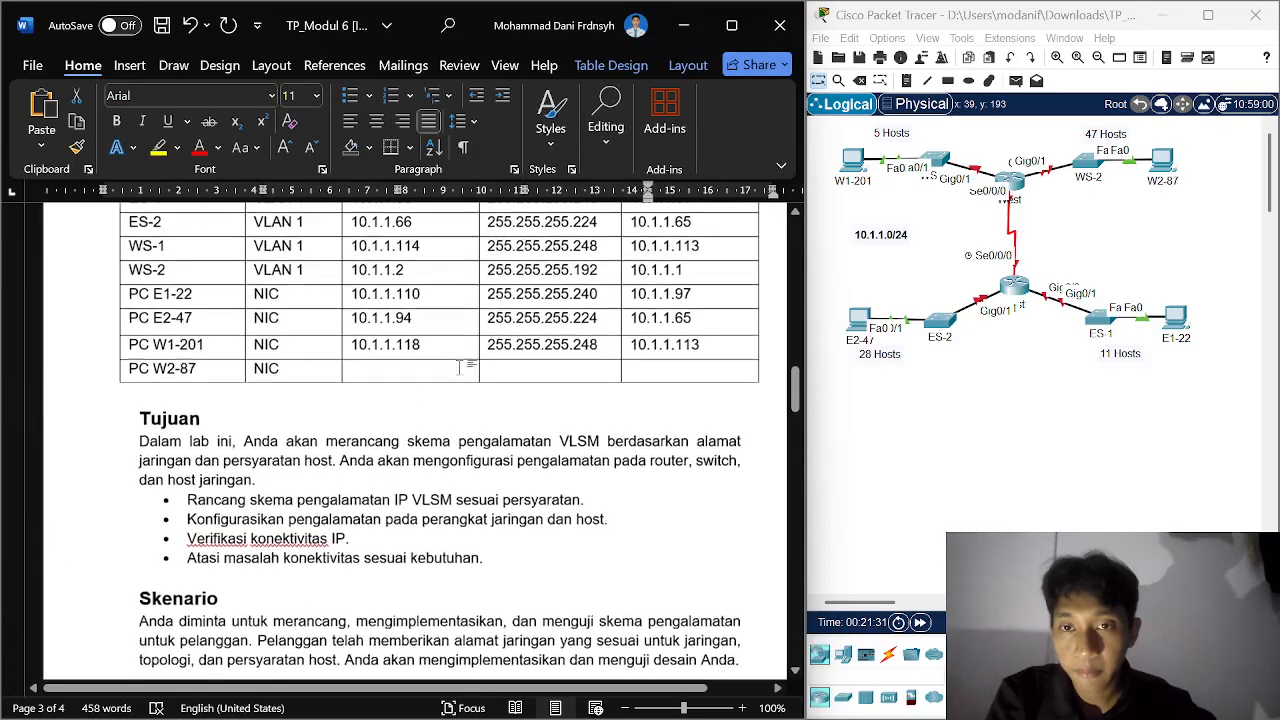
{"action": "left_click", "coordinate": [407, 382]}
{"action": "key", "text": "ctrl+v"}
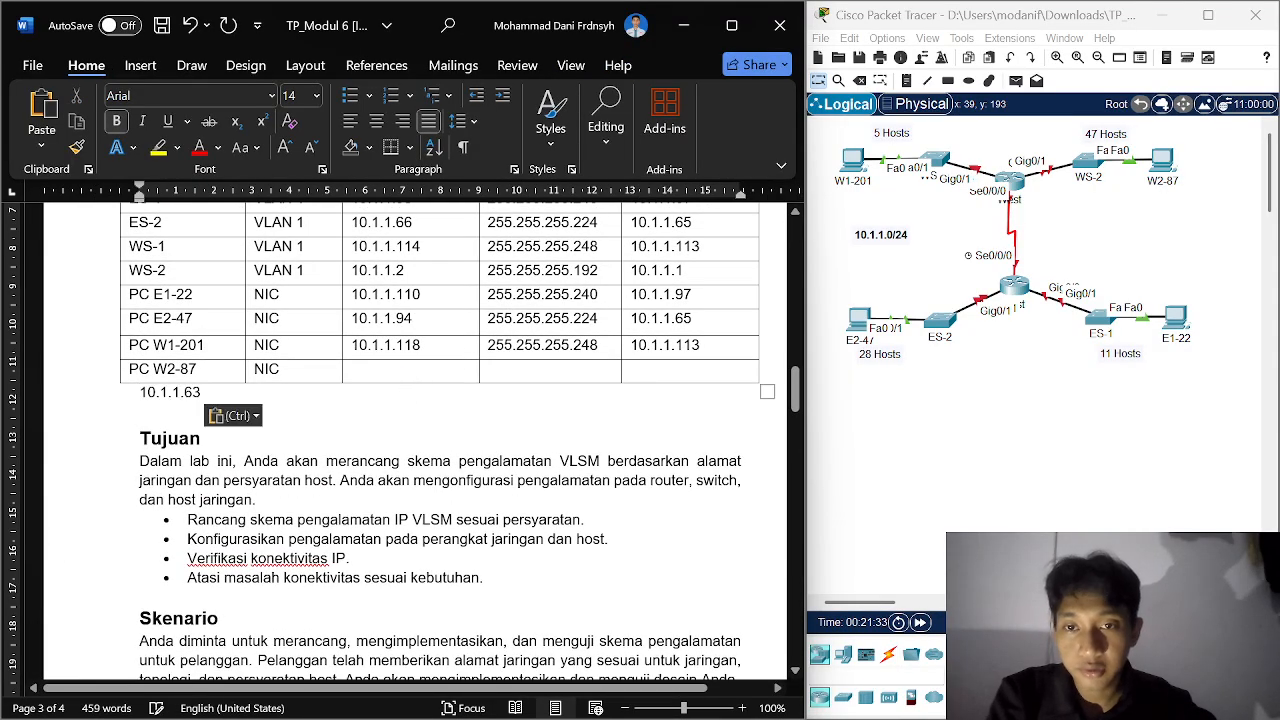
Step: Undo the misplaced paste below the table and paste 10.1.1.63 as PC W2-87's IP address
{"action": "key", "text": "ctrl+z"}
{"action": "left_click", "coordinate": [435, 378]}
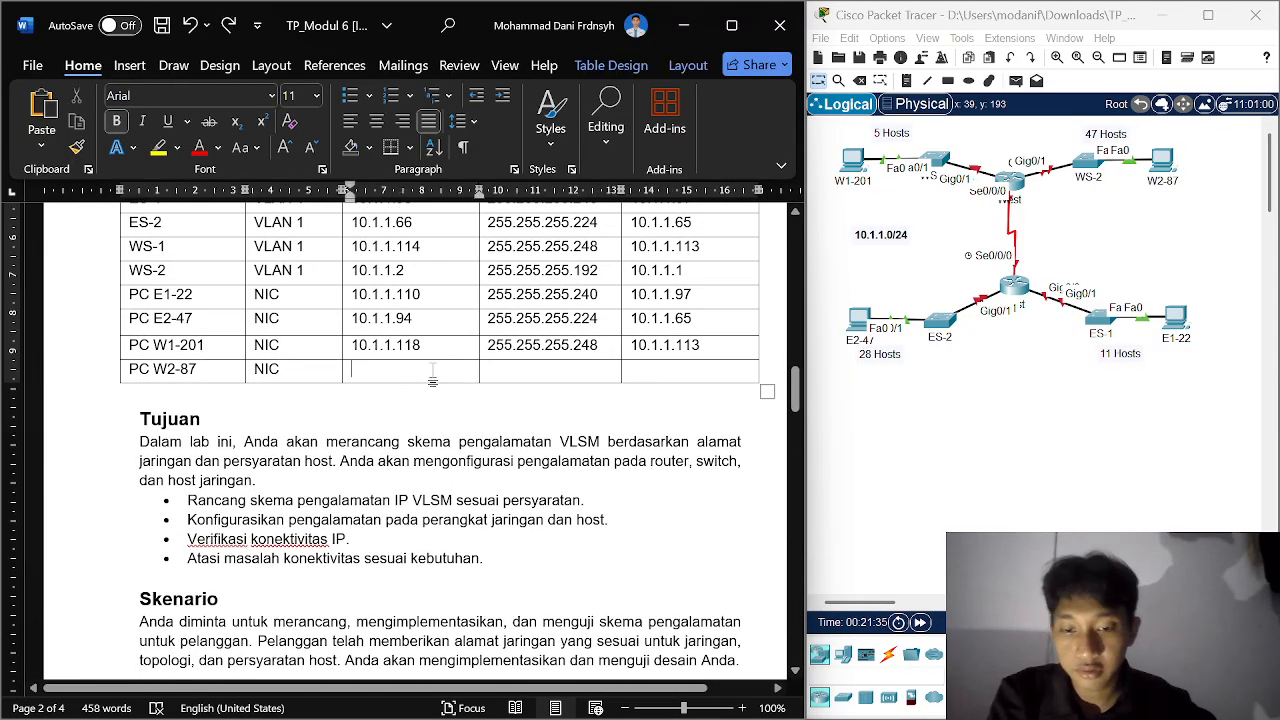
{"action": "key", "text": "ctrl+v"}
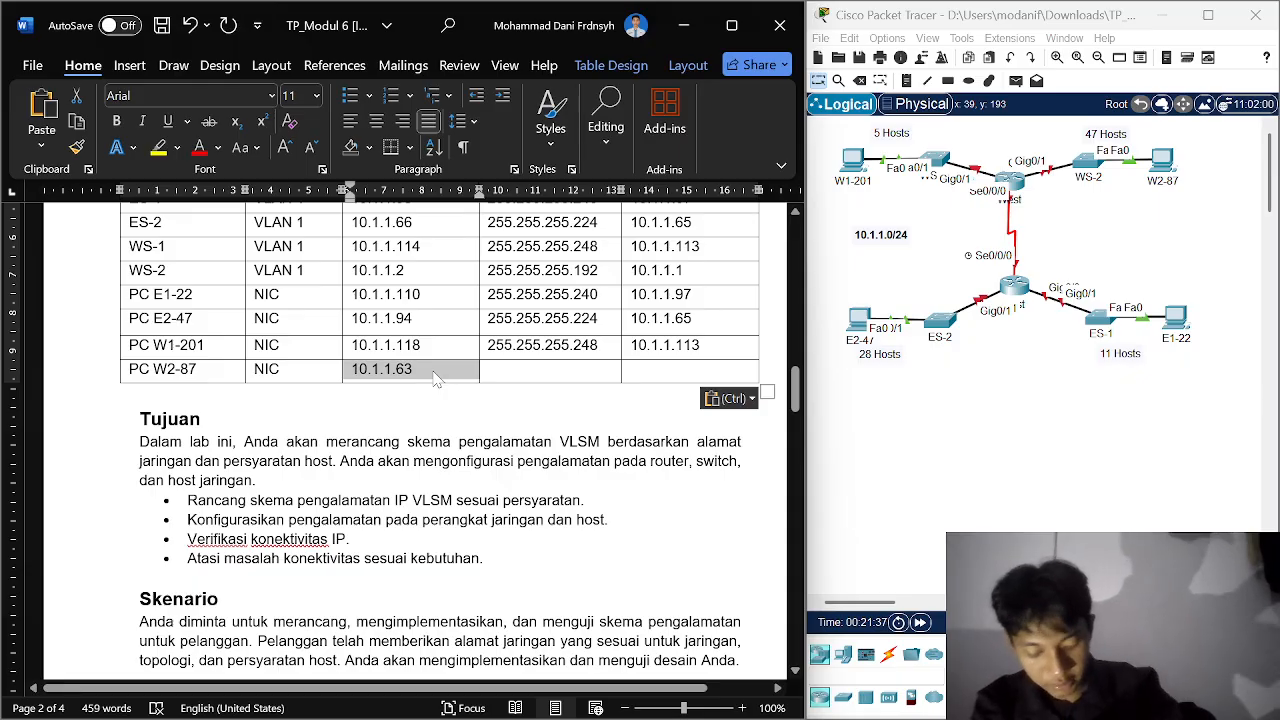
Step: Copy WS-2's subnet mask 255.255.255.192 into PC W2-87's subnet mask cell
{"action": "scroll", "coordinate": [540, 393], "scroll_direction": "up", "scroll_amount": 1}
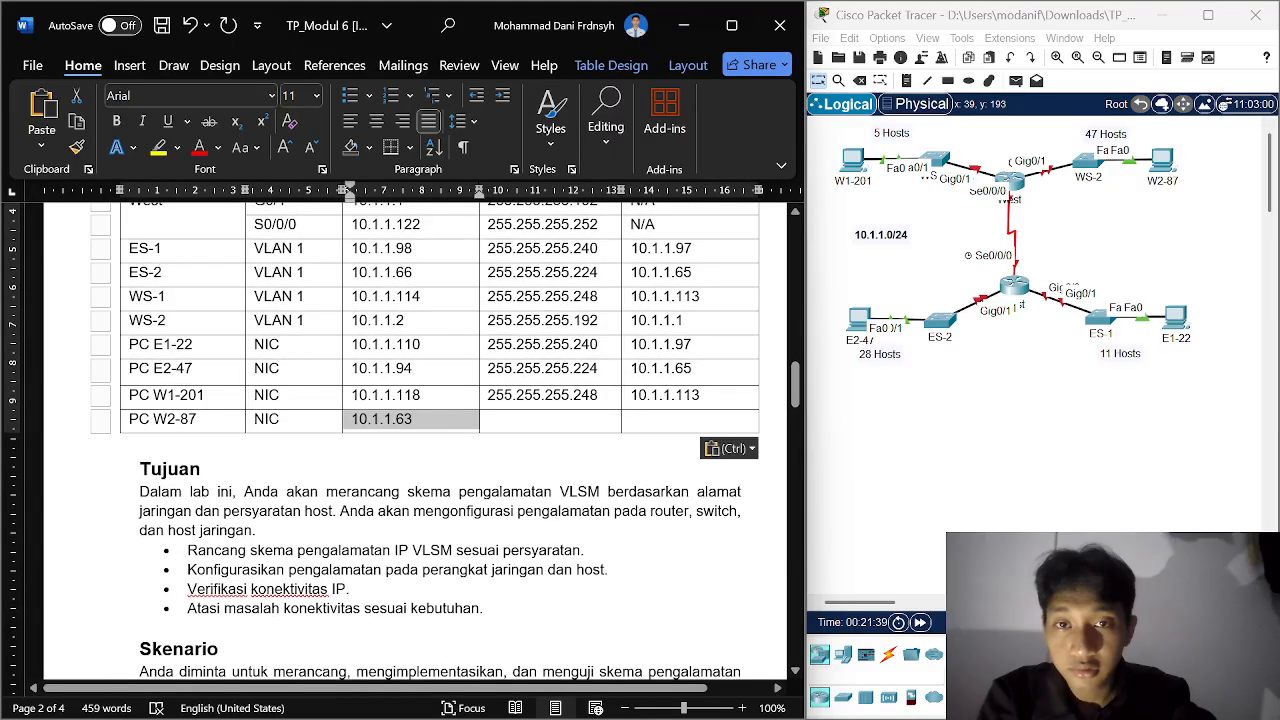
{"action": "left_click_drag", "start_coordinate": [600, 320], "coordinate": [490, 322]}
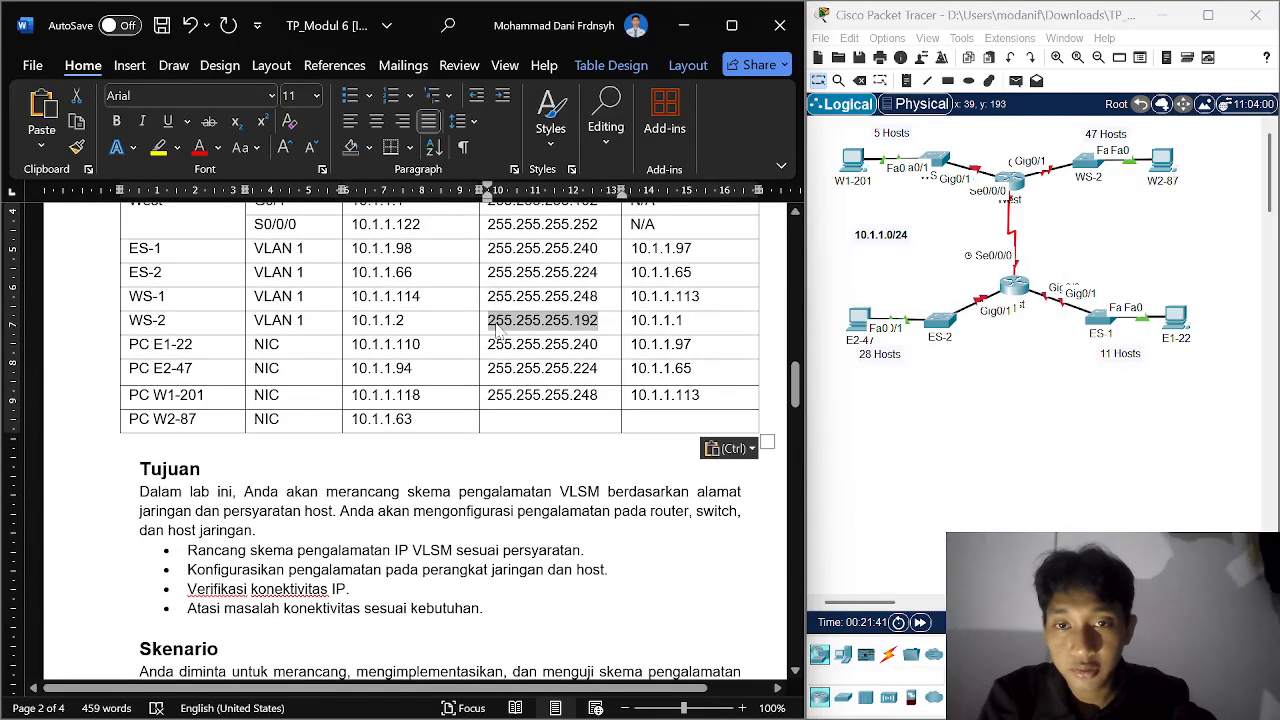
{"action": "key", "text": "ctrl+c"}
{"action": "left_click", "coordinate": [495, 419]}
{"action": "key", "text": "ctrl+v"}
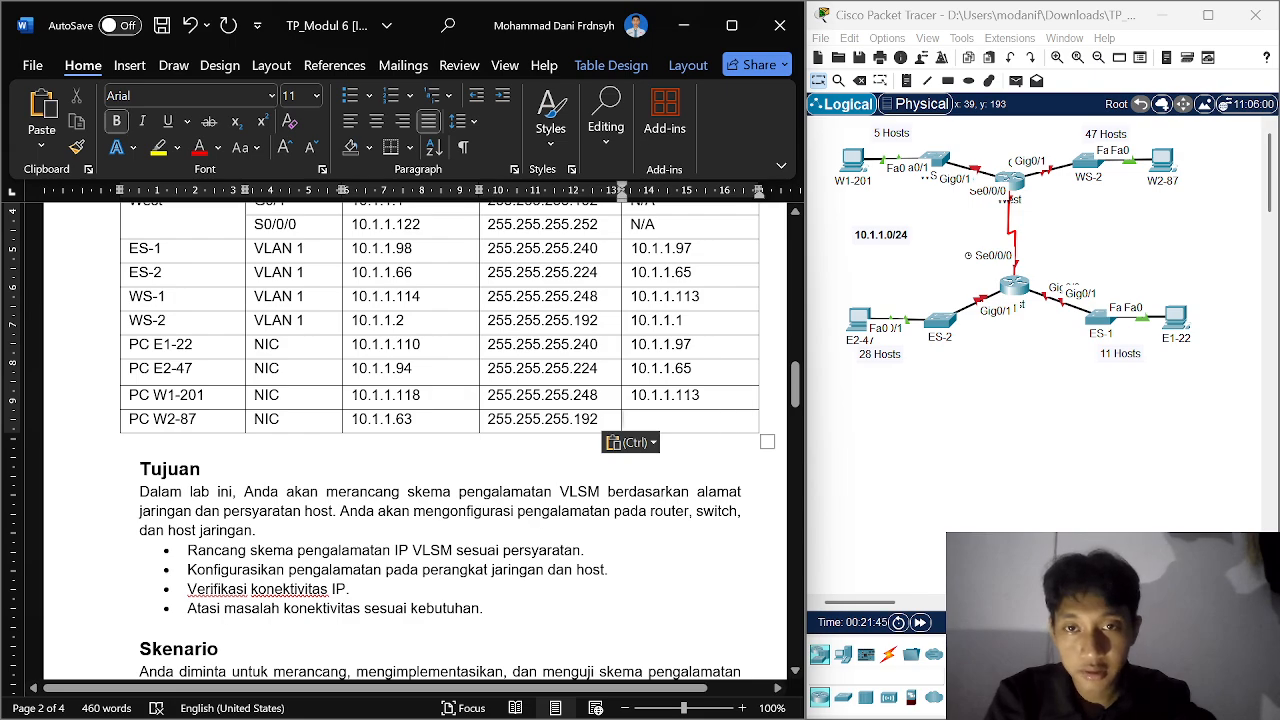
Step: Copy the West router's G0/1 address 10.1.1.1 into PC W2-87's default gateway cell and align it with the entries above
{"action": "scroll", "coordinate": [440, 440], "scroll_direction": "up", "scroll_amount": 1}
{"action": "scroll", "coordinate": [440, 440], "scroll_direction": "up", "scroll_amount": 1}
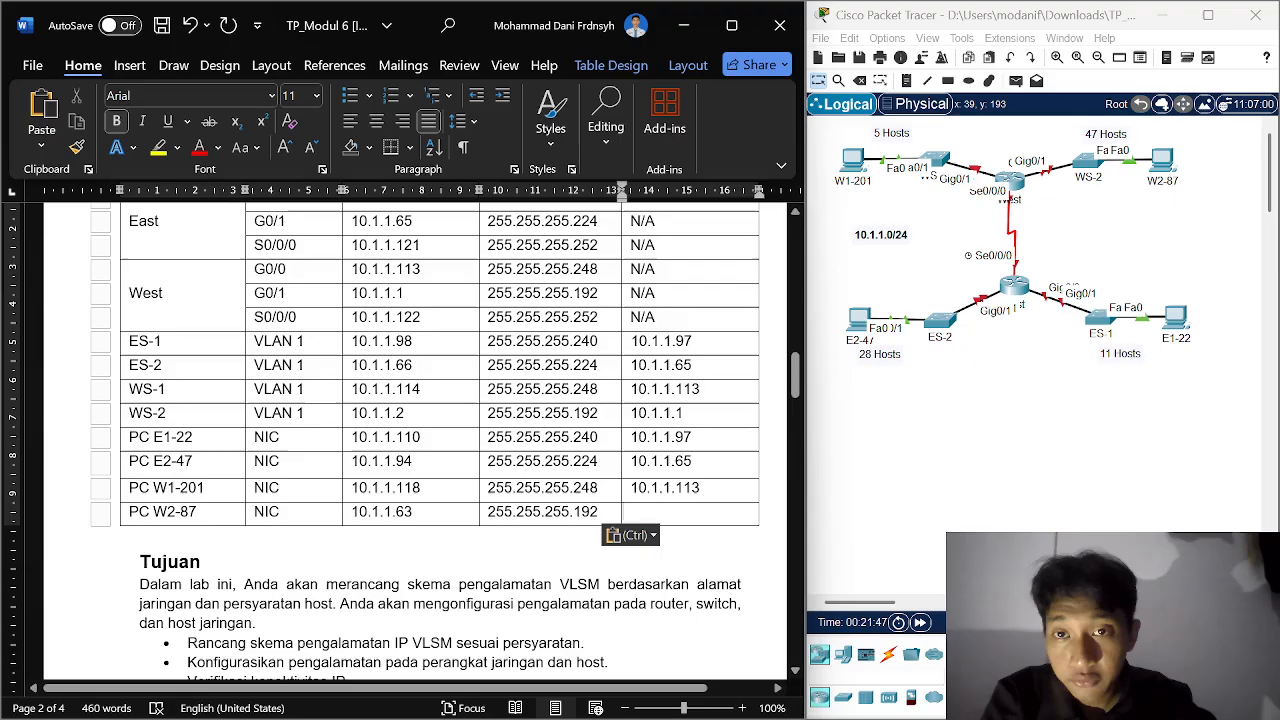
{"action": "left_click_drag", "start_coordinate": [406, 296], "coordinate": [353, 299]}
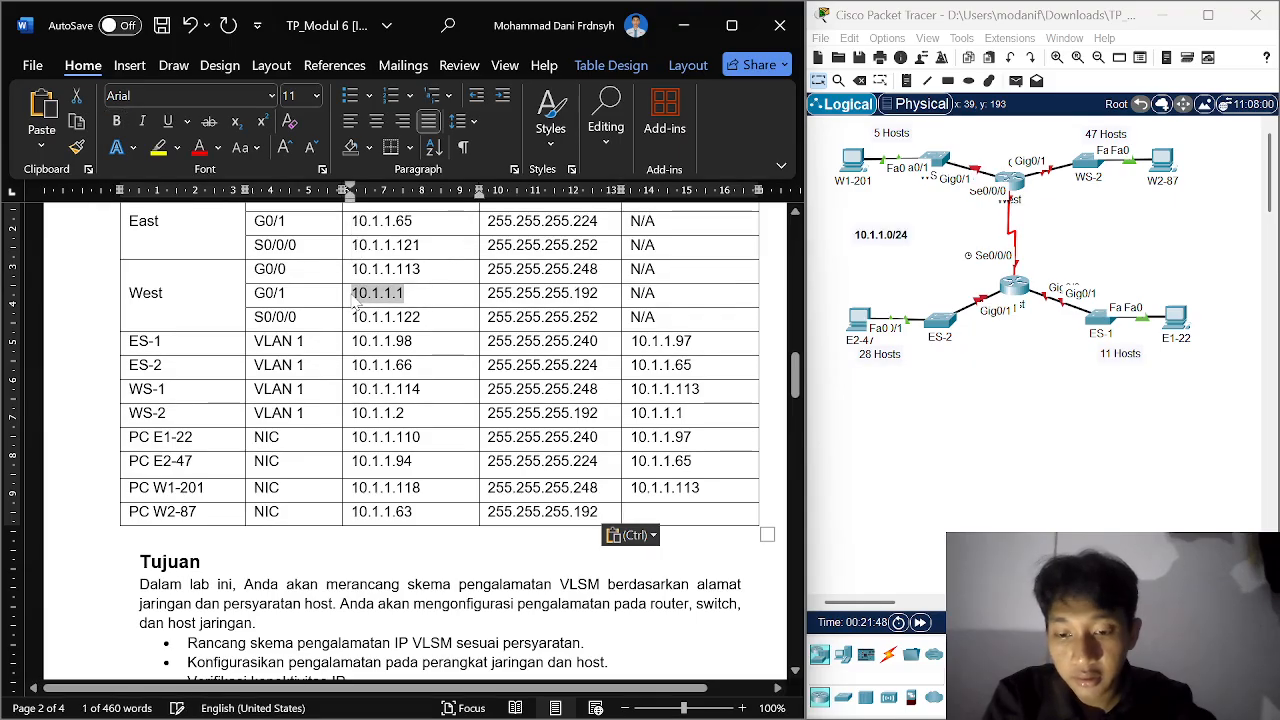
{"action": "key", "text": "ctrl+c"}
{"action": "left_click", "coordinate": [667, 513]}
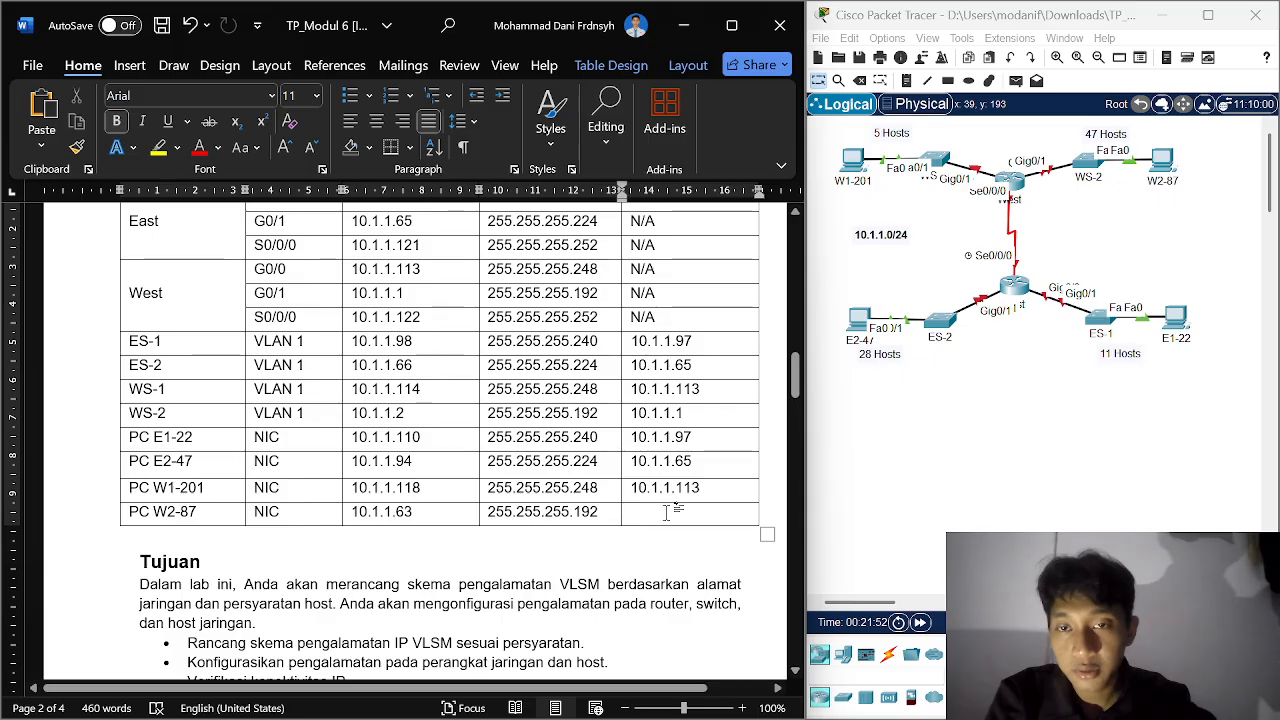
{"action": "key", "text": "ctrl+v"}
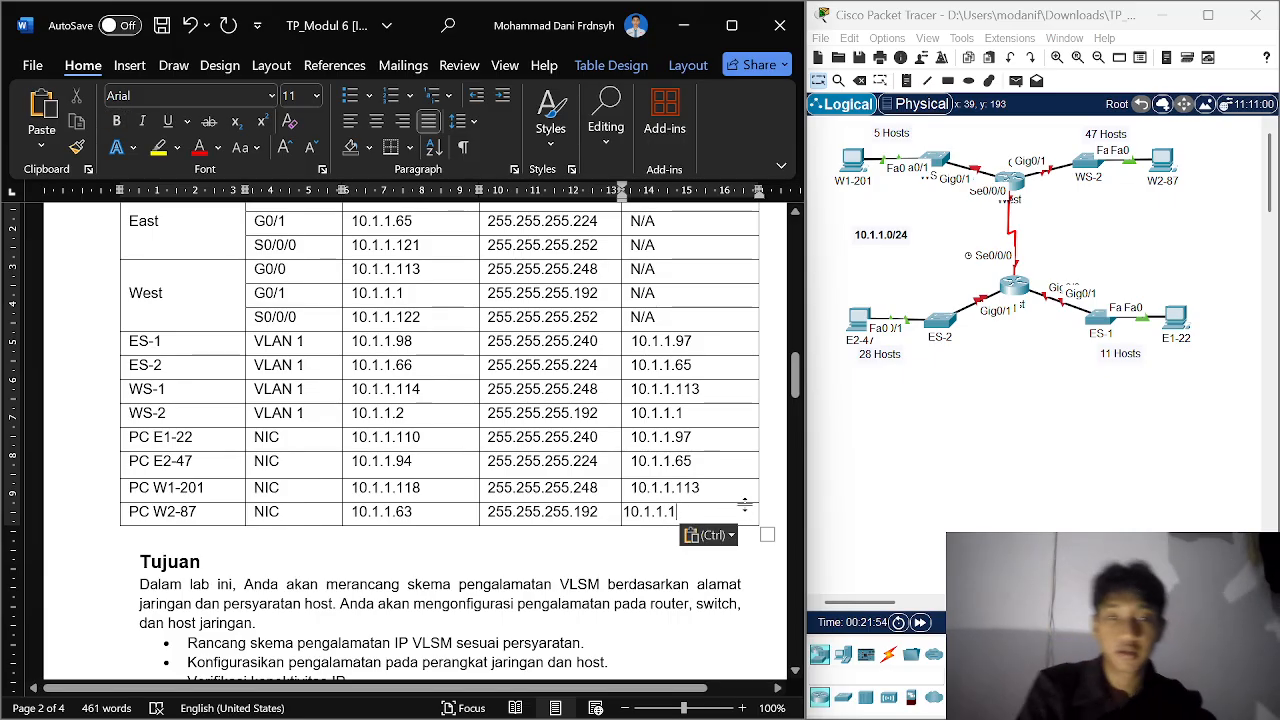
{"action": "left_click", "coordinate": [625, 512]}
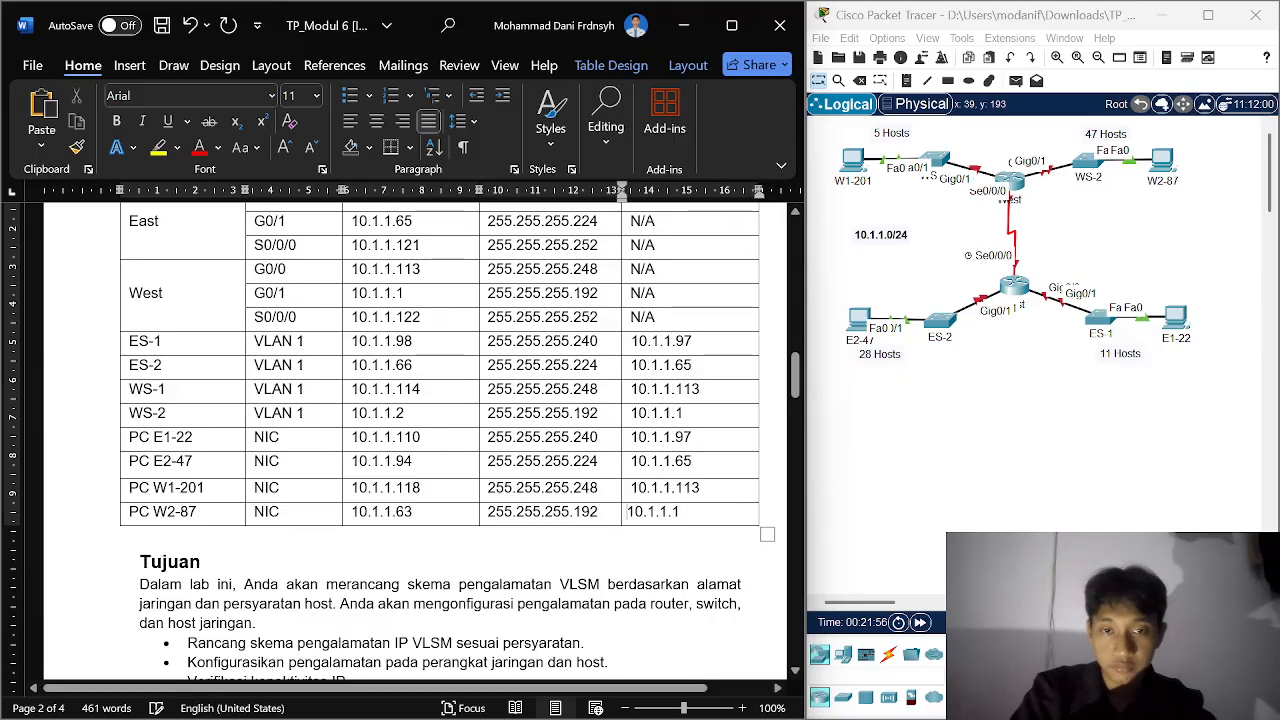
Step: Switch to Packet Tracer, open the East router's command line and enter global configuration mode with enable and config t
{"action": "scroll", "coordinate": [400, 440], "scroll_direction": "down", "scroll_amount": 2}
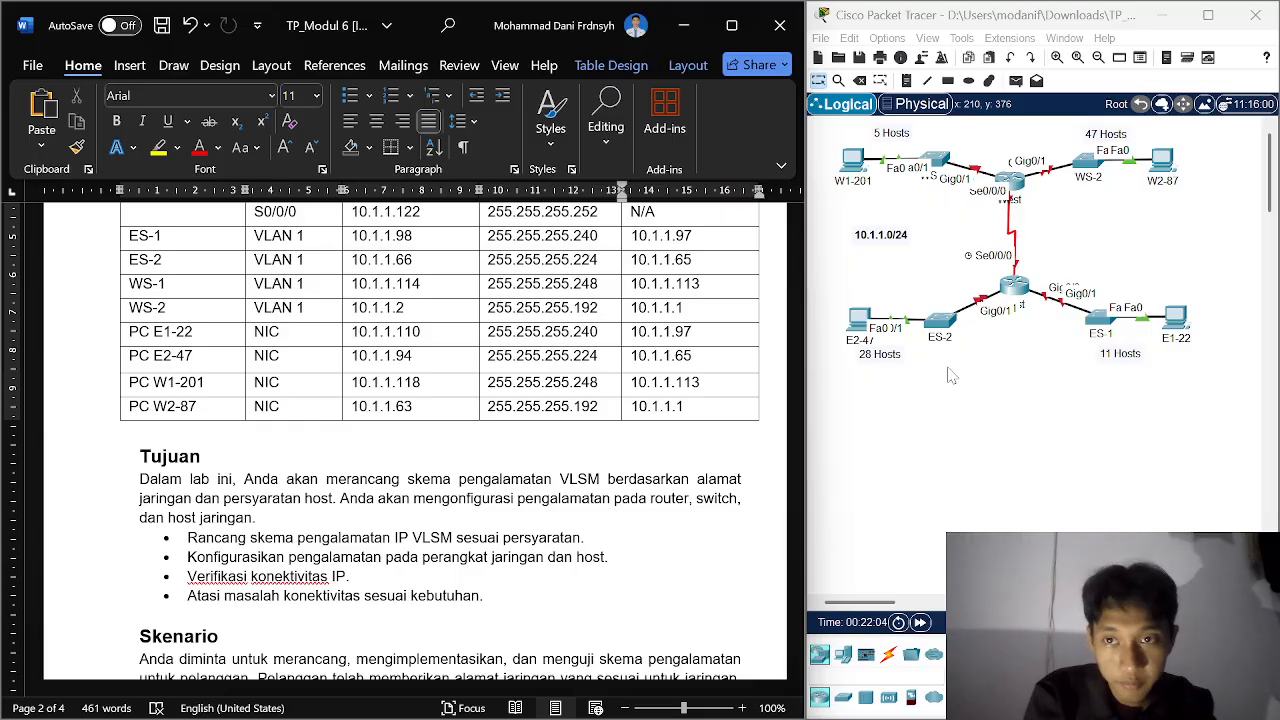
{"action": "scroll", "coordinate": [440, 440], "scroll_direction": "up", "scroll_amount": 5}
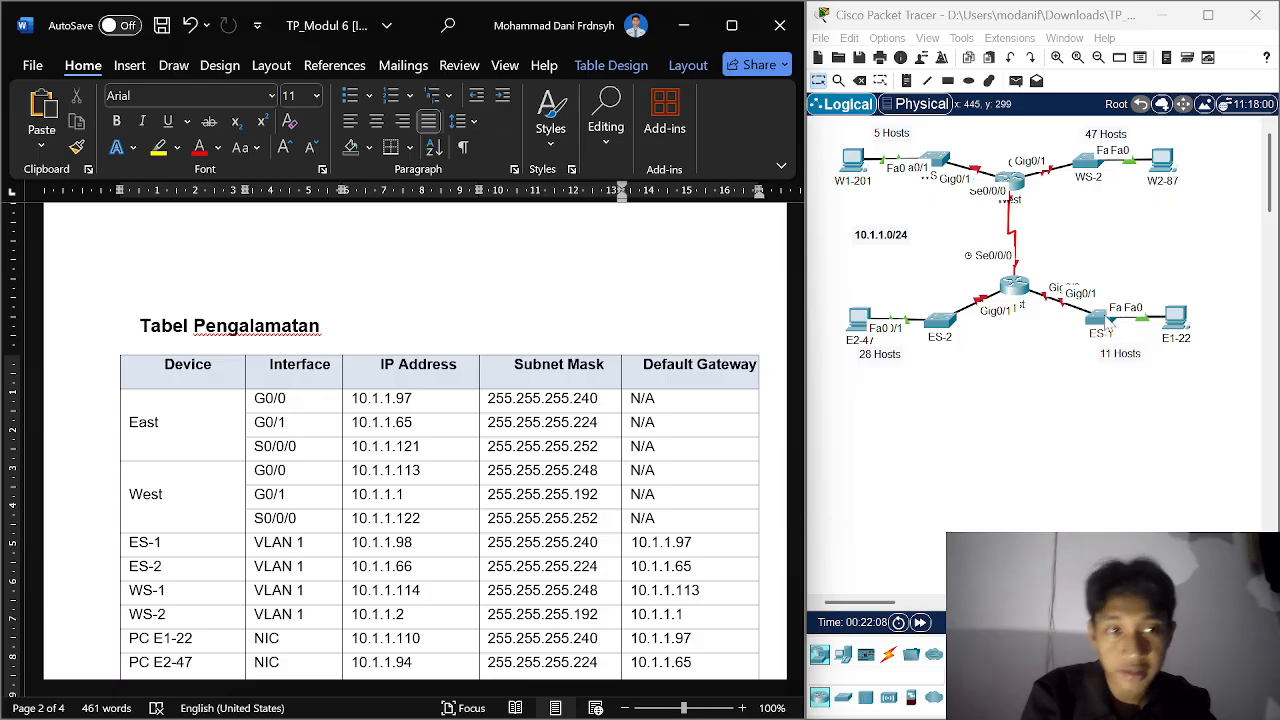
{"action": "left_click", "coordinate": [1018, 293]}
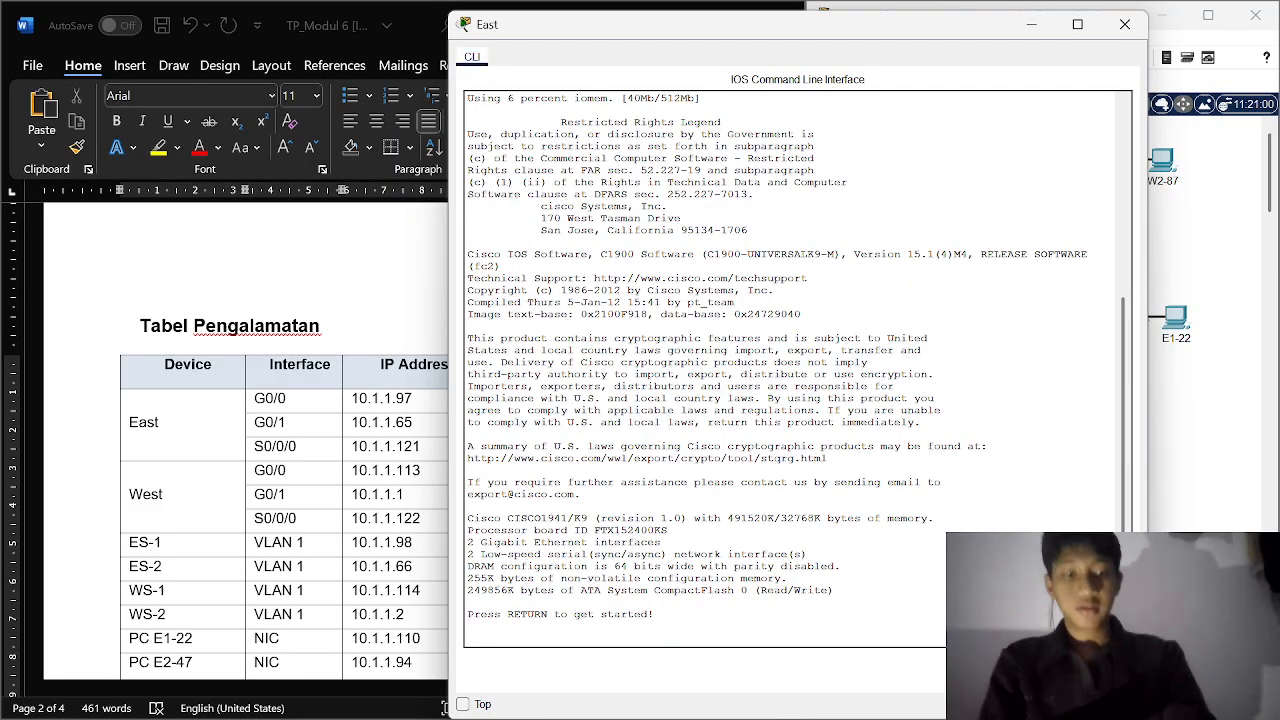
{"action": "key", "text": "Return"}
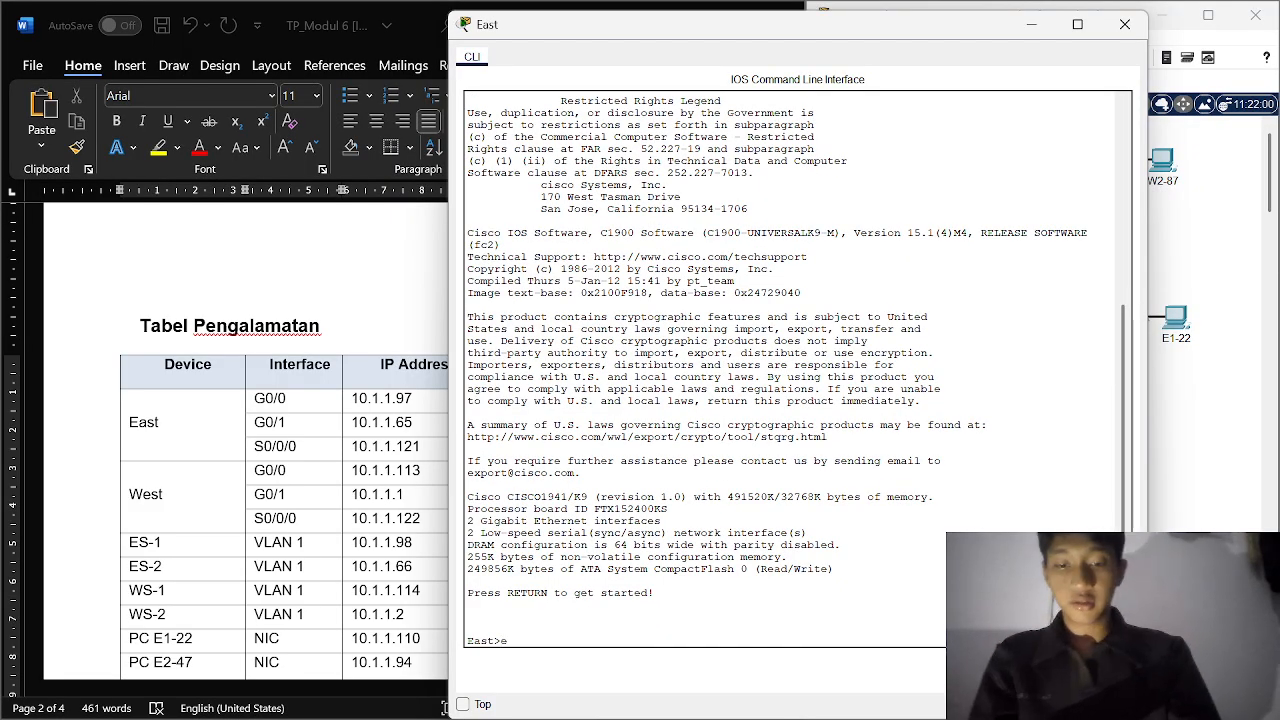
{"action": "type", "text": "enable"}
{"action": "key", "text": "Return"}
{"action": "type", "text": "c"}
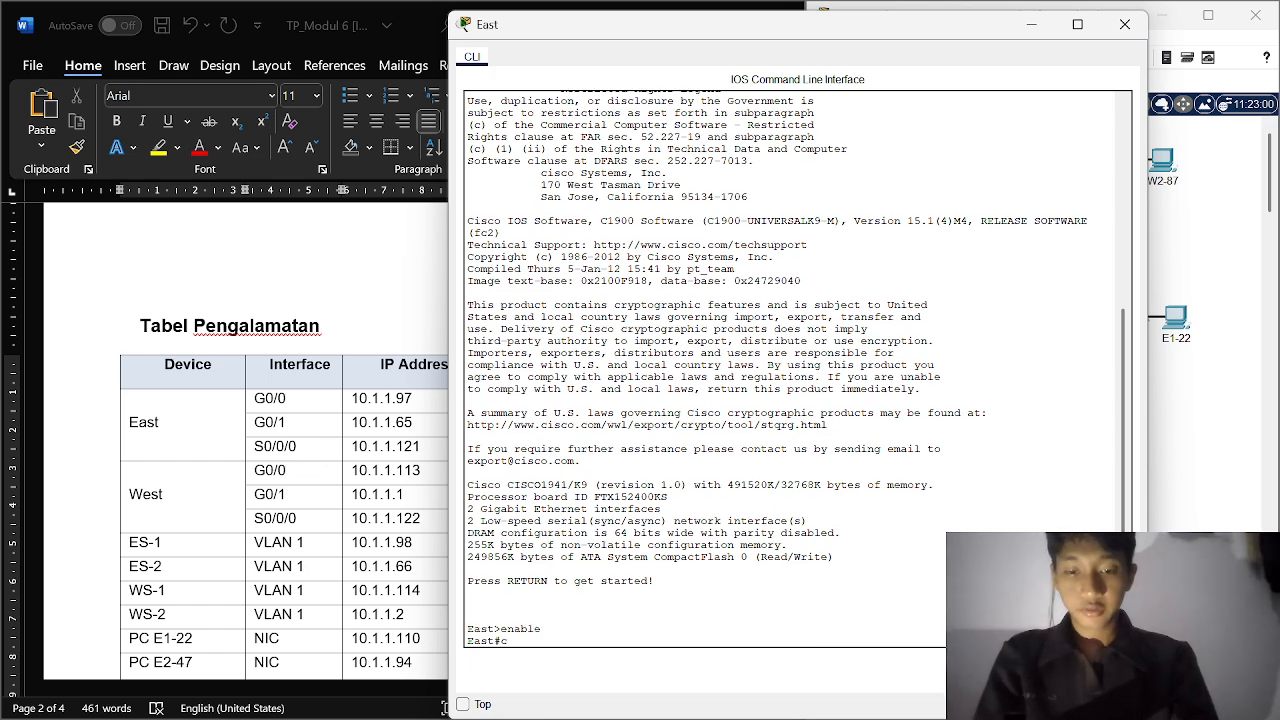
{"action": "type", "text": "onfig t"}
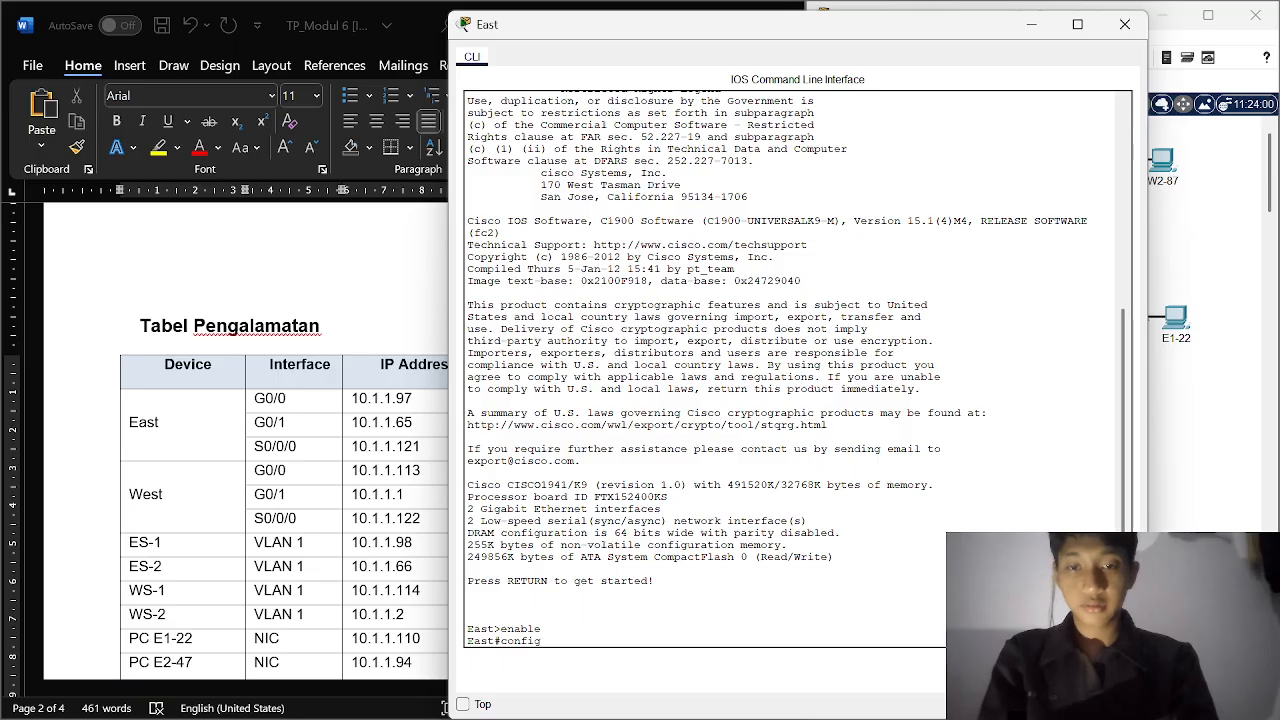
{"action": "key", "text": "Return"}
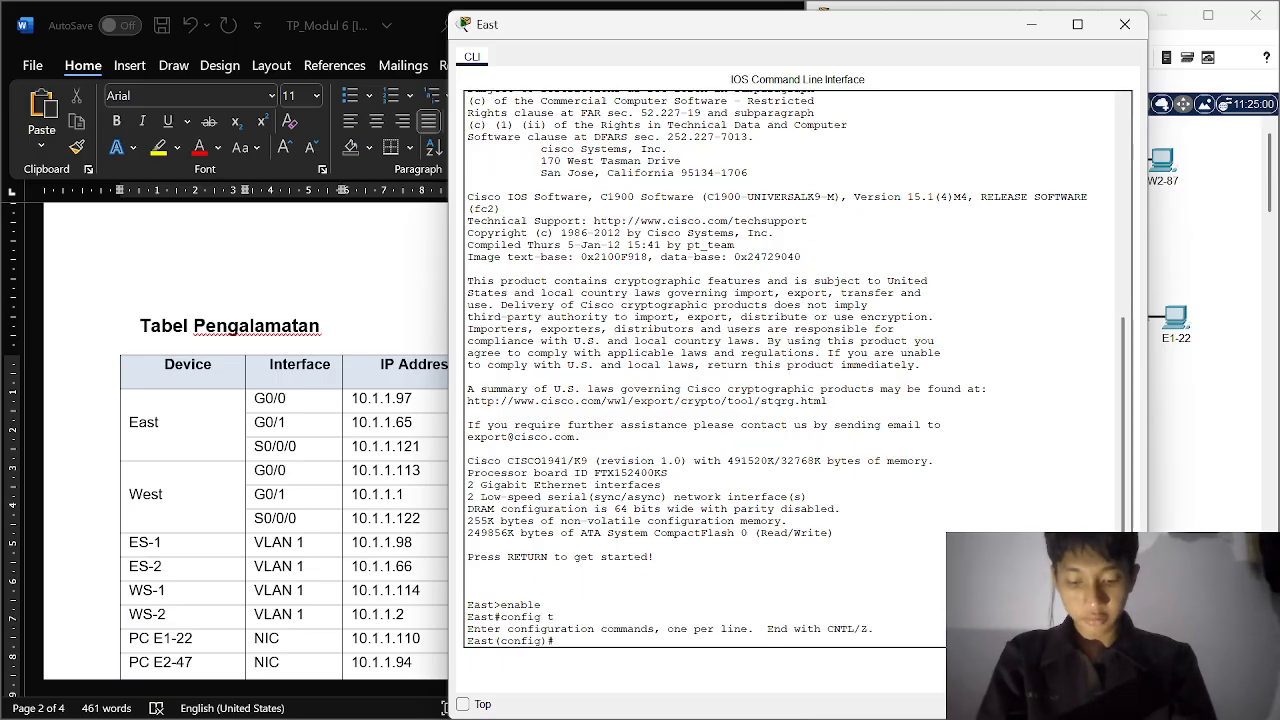
Step: Assign IP address 10.1.1.97 with mask 255.255.255.240 to the East router's interface g0/0
{"action": "type", "text": "interf"}
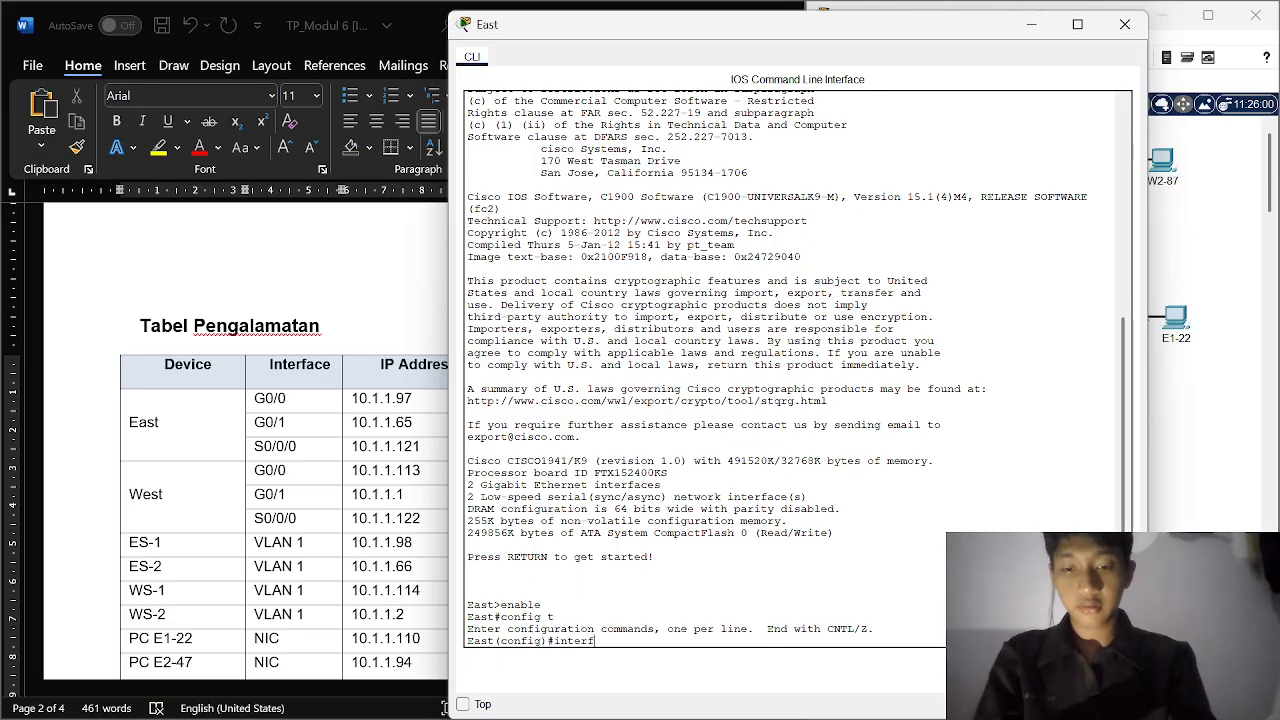
{"action": "type", "text": "ace"}
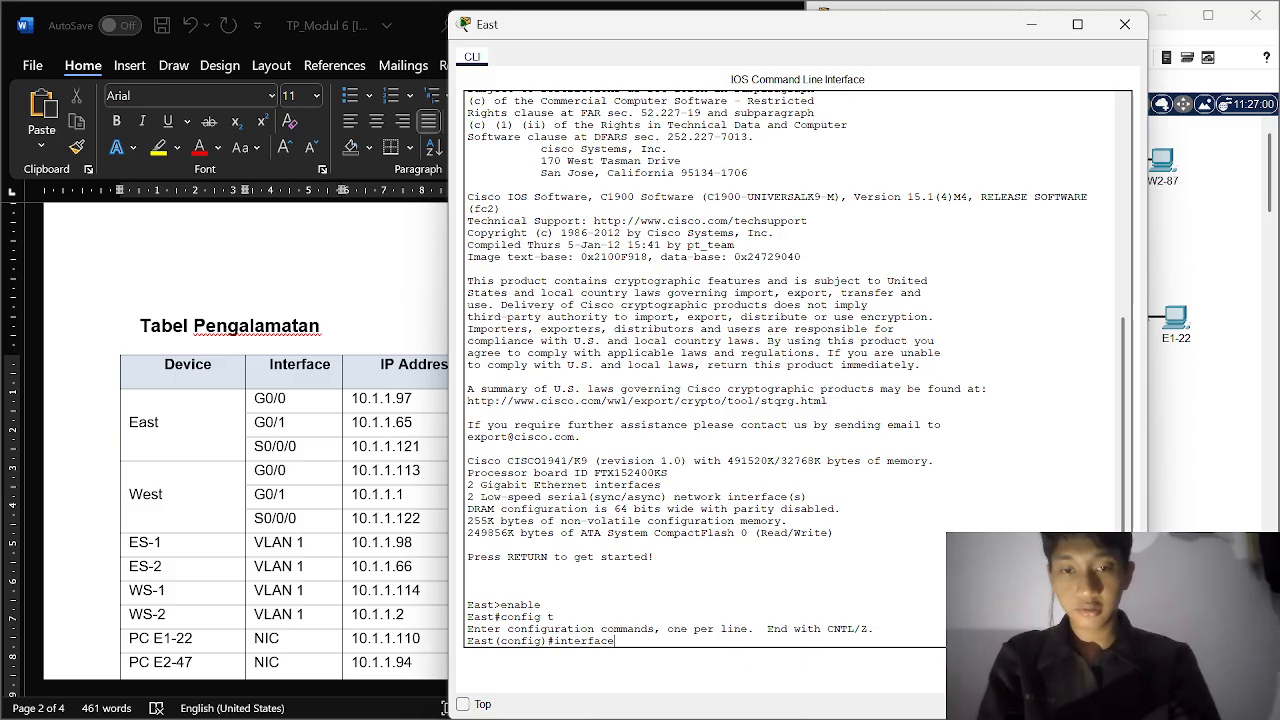
{"action": "type", "text": " g0"}
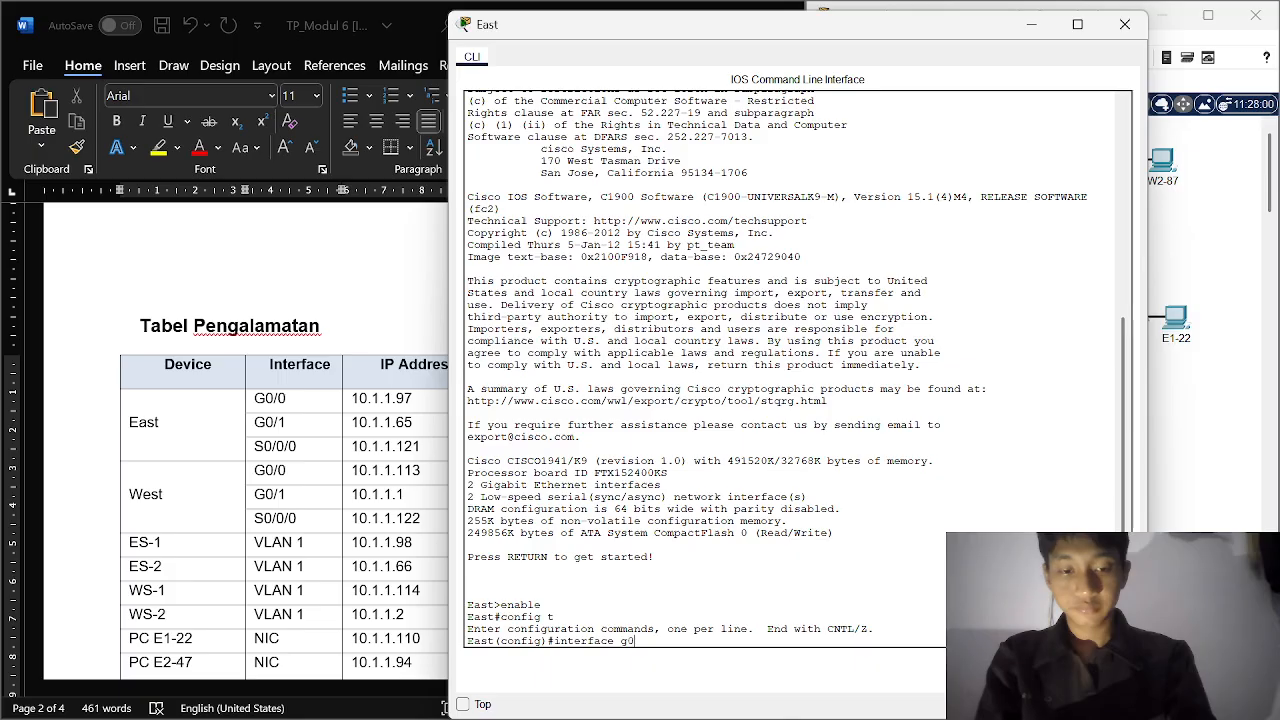
{"action": "type", "text": "/0"}
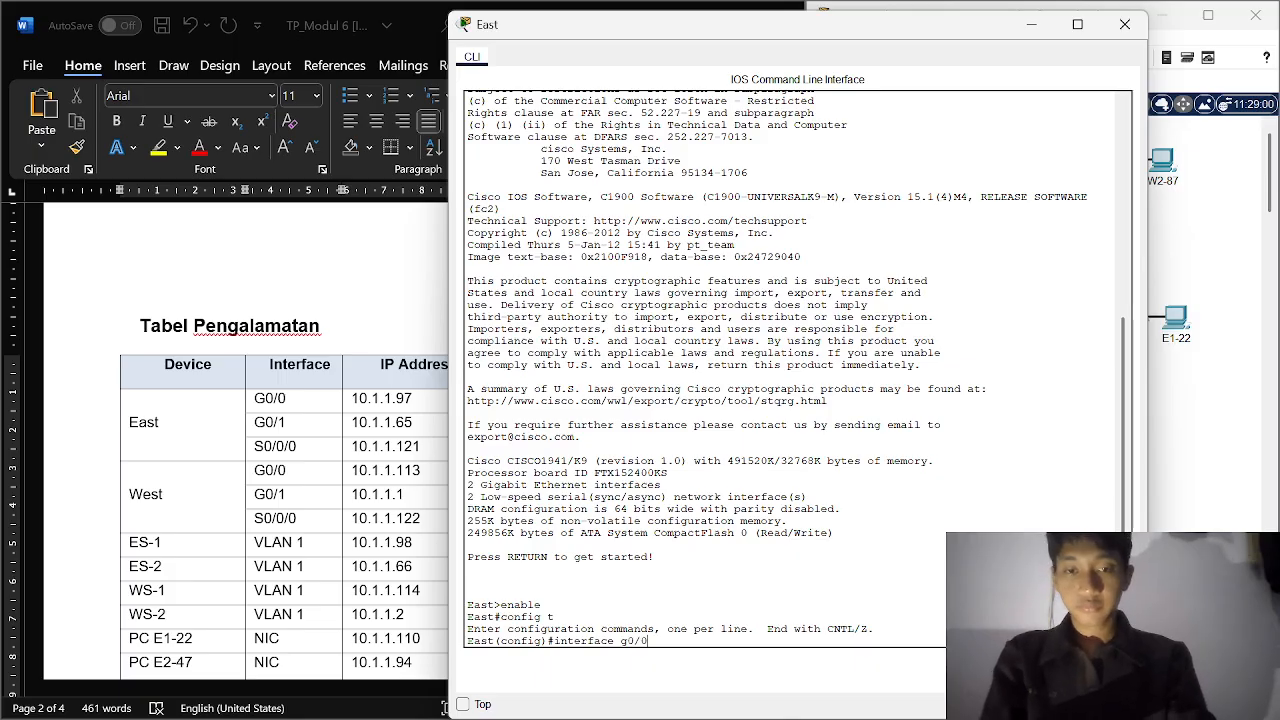
{"action": "key", "text": "Return"}
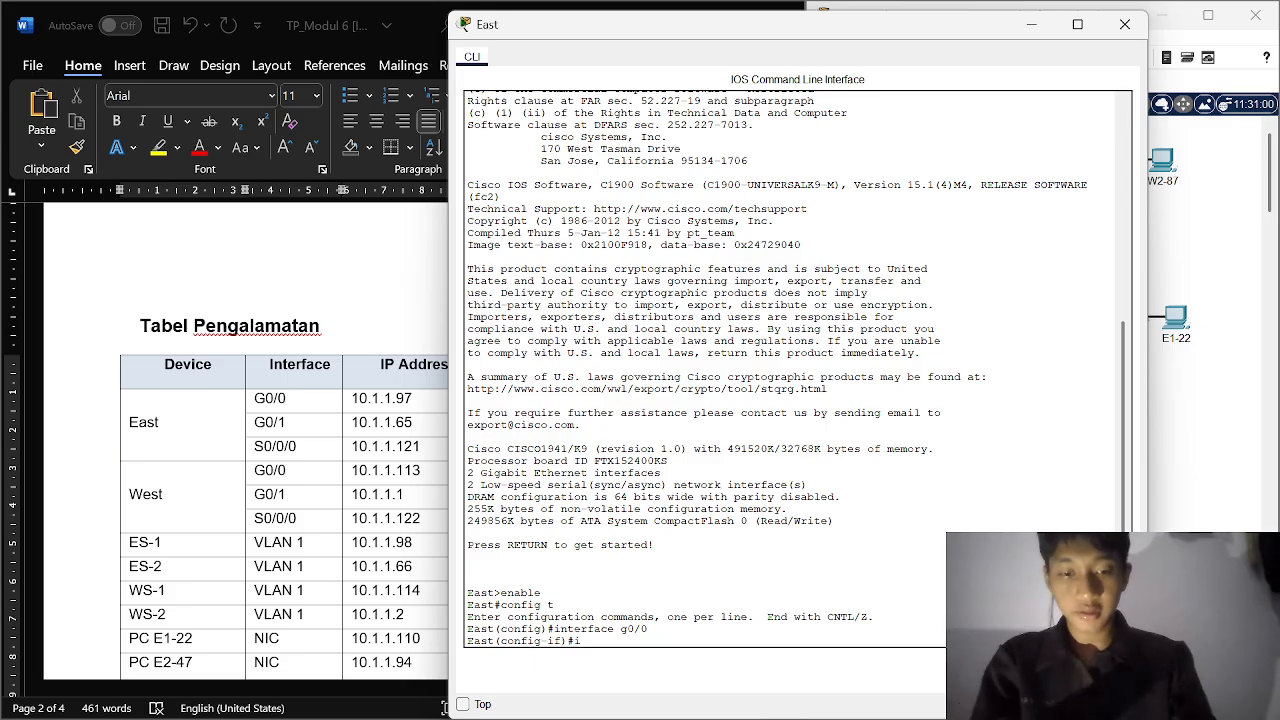
{"action": "type", "text": "ip address 10.1"}
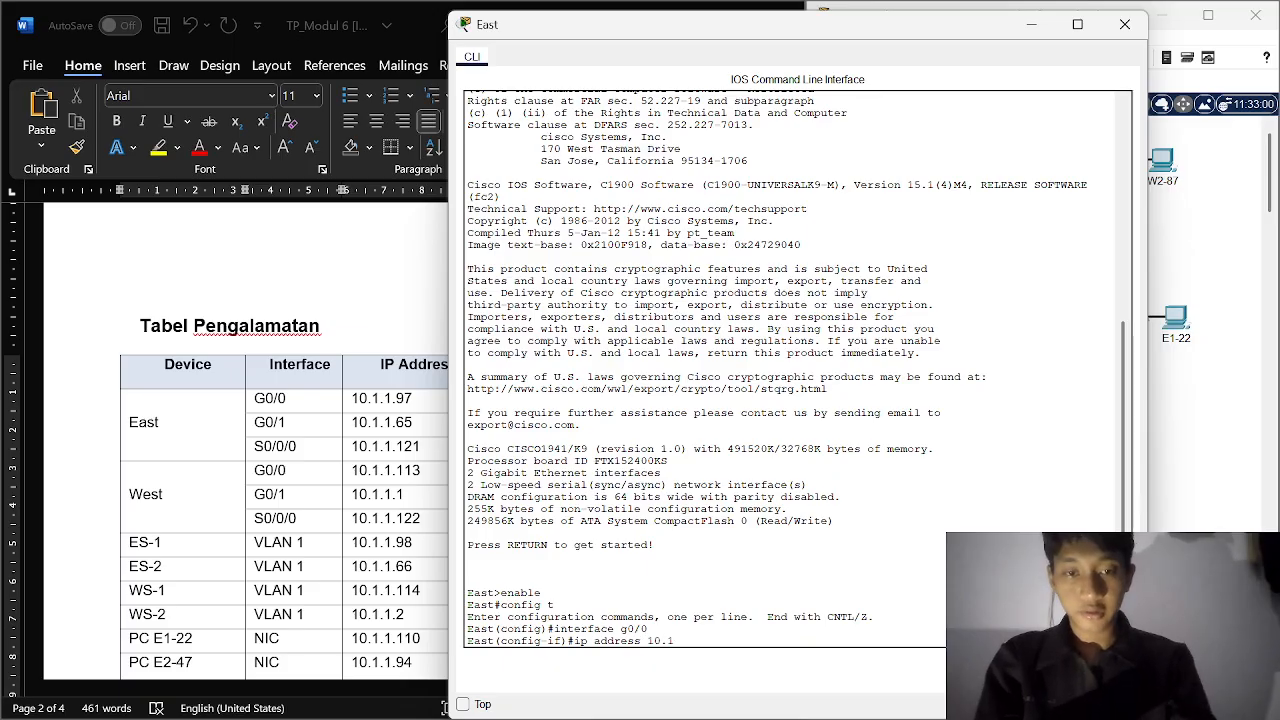
{"action": "type", "text": ".1.97"}
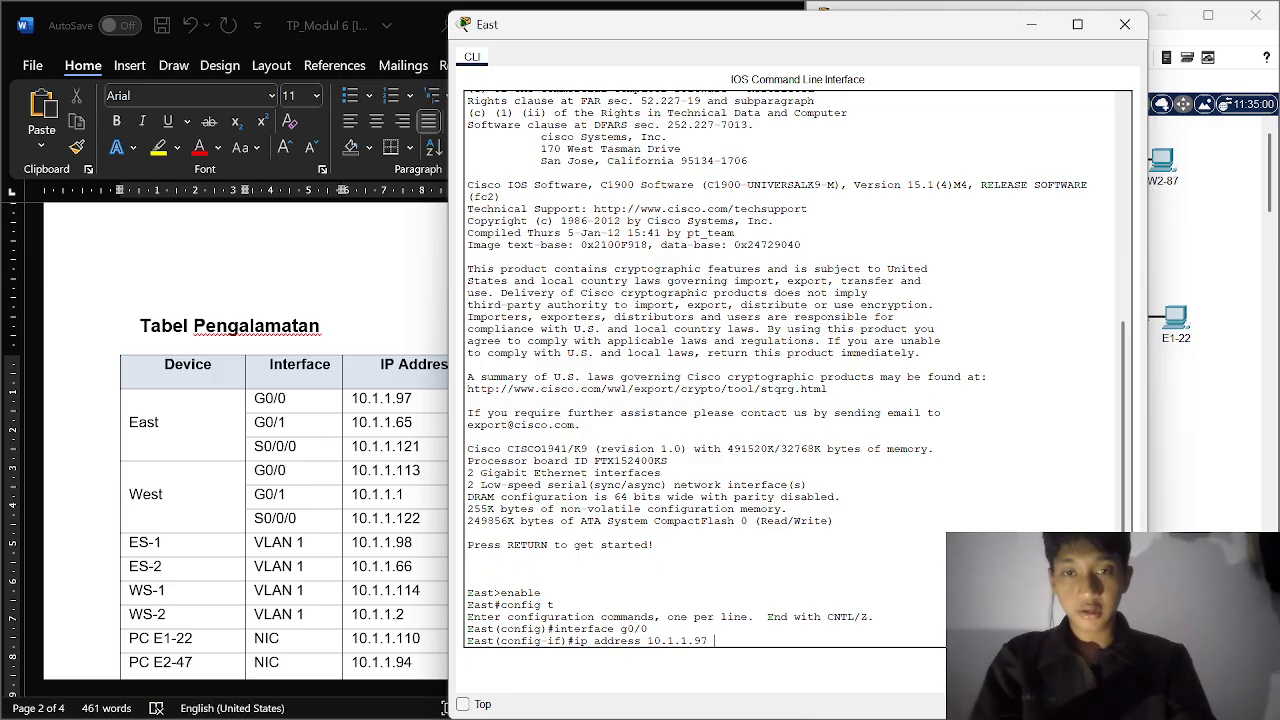
{"action": "left_click_drag", "start_coordinate": [851, 29], "coordinate": [1051, 55]}
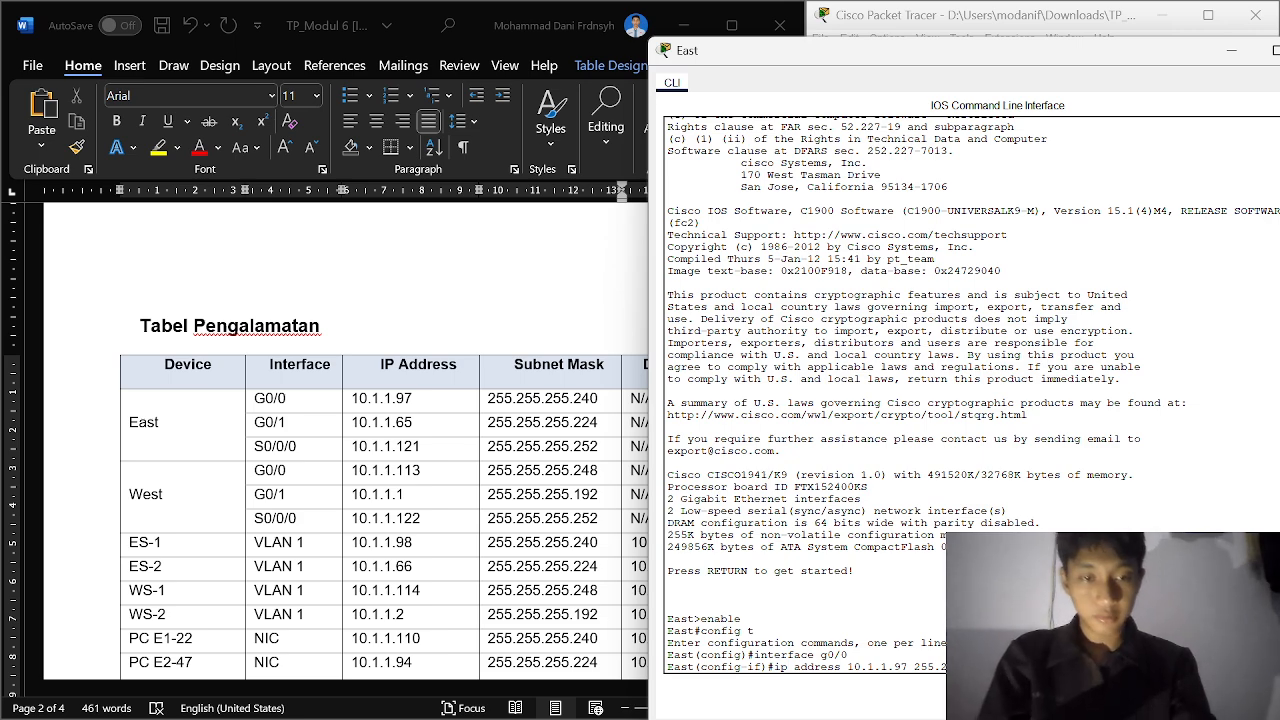
{"action": "key", "text": "Return"}
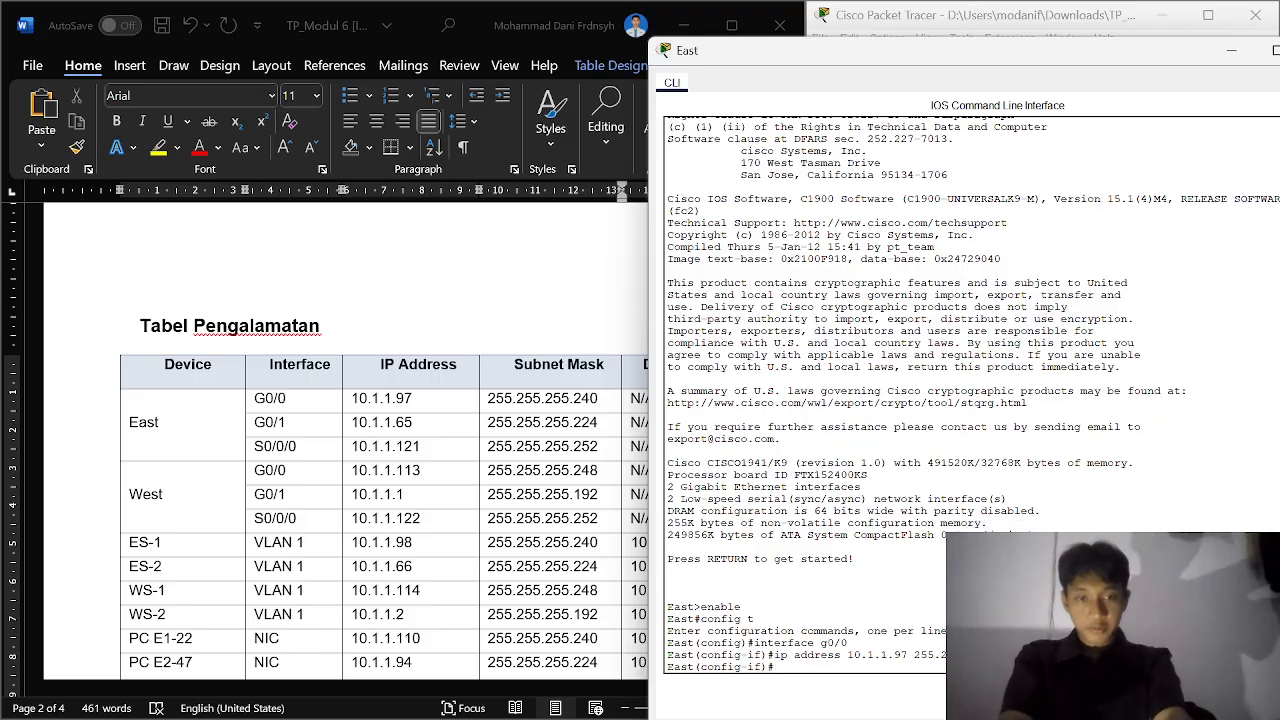
Step: Enable interface g0/0 with no sh and exit to global configuration mode
{"action": "type", "text": "no"}
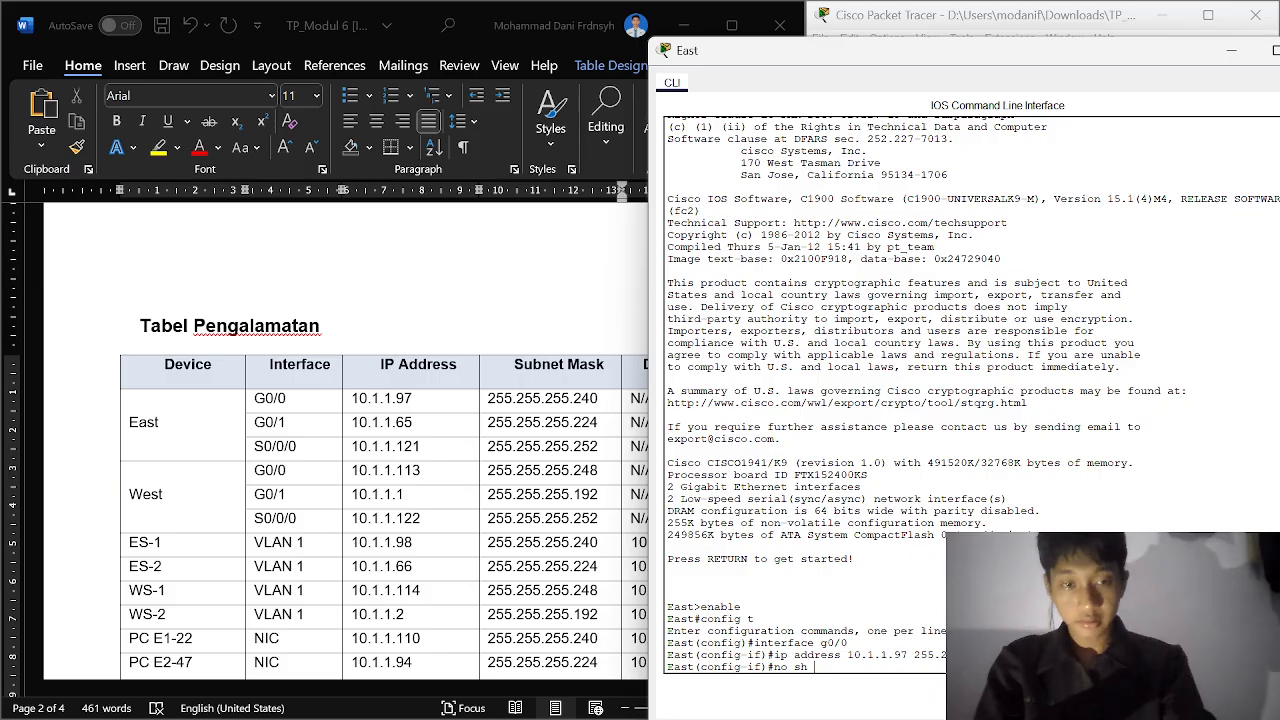
{"action": "type", "text": " sh"}
{"action": "key", "text": "Return"}
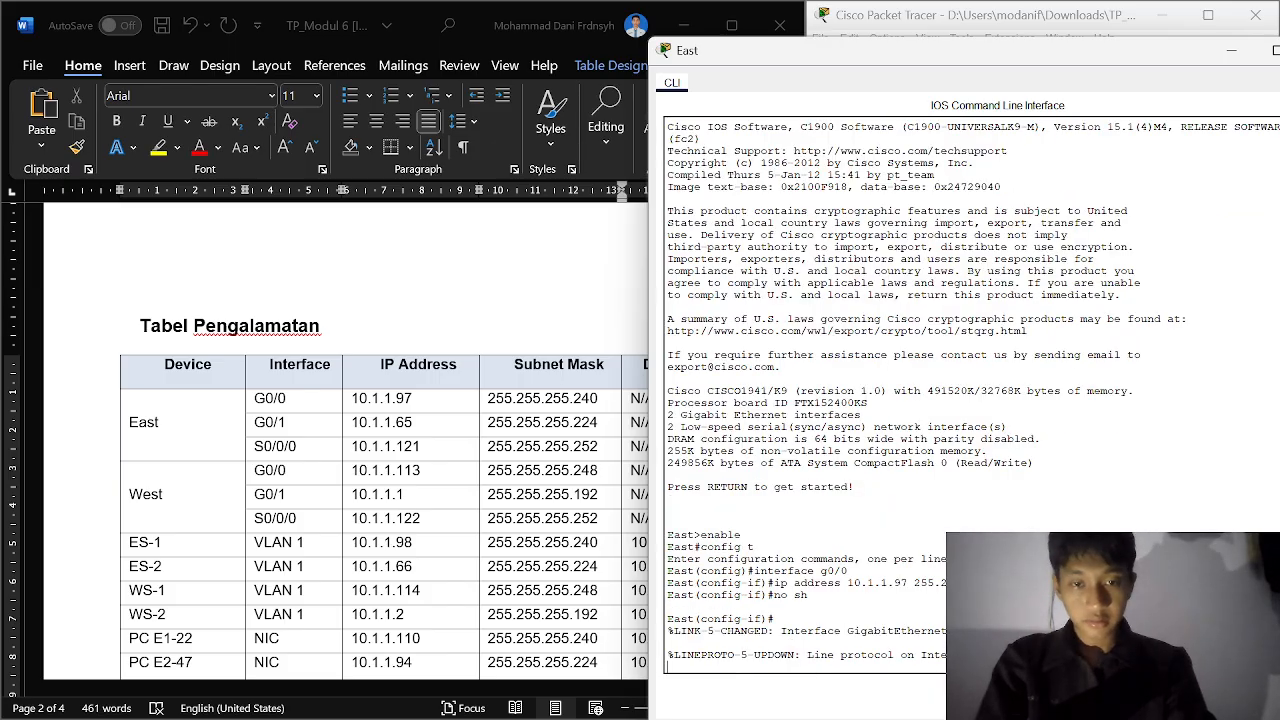
{"action": "type", "text": "exit"}
{"action": "key", "text": "Return"}
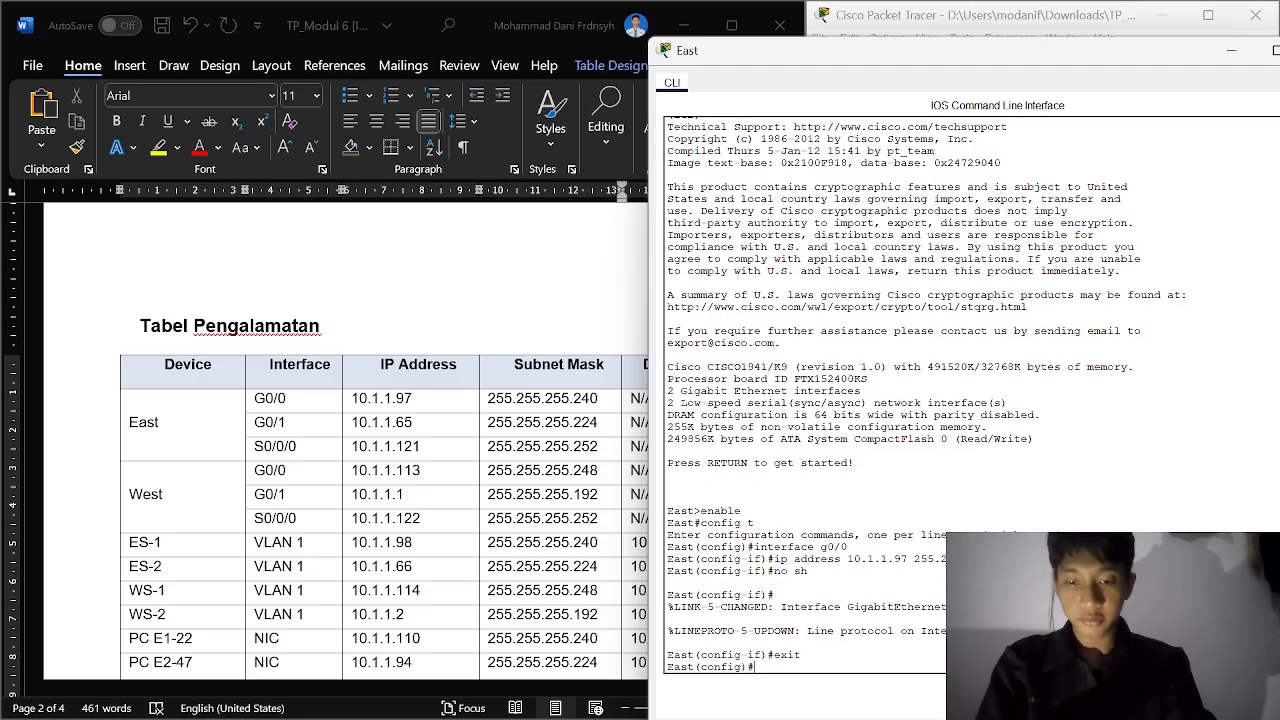
Step: Assign IP address 10.1.1.65 with mask 255.255.255.224 to the East router's interface g0/1 and enable it with no sh
{"action": "type", "text": "interface"}
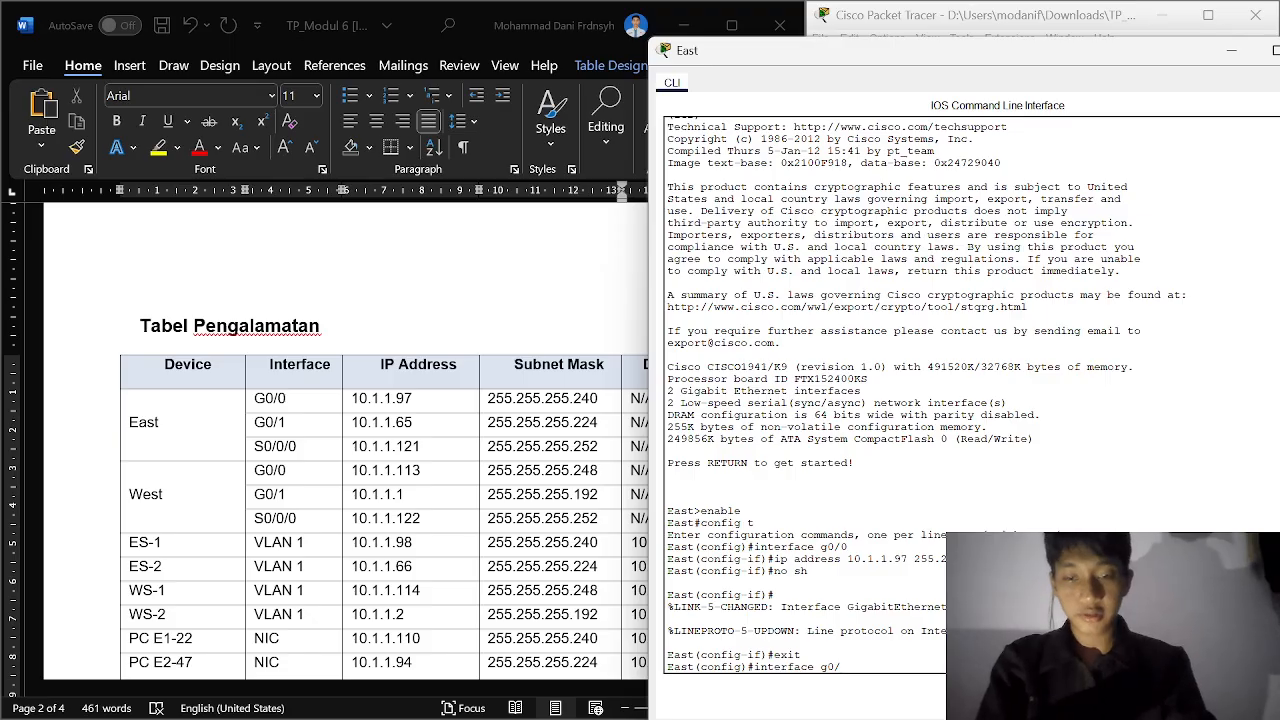
{"action": "type", "text": "g0/1"}
{"action": "key", "text": "Return"}
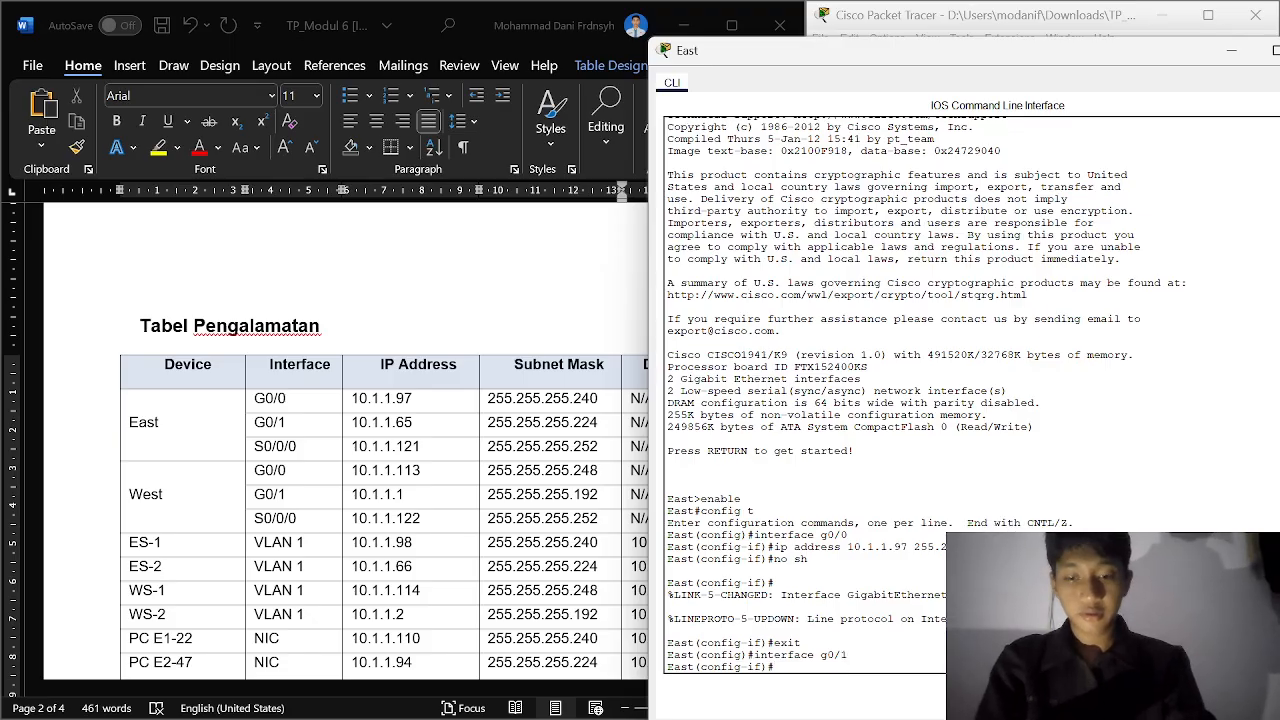
{"action": "type", "text": "ip address 10.1.1.65"}
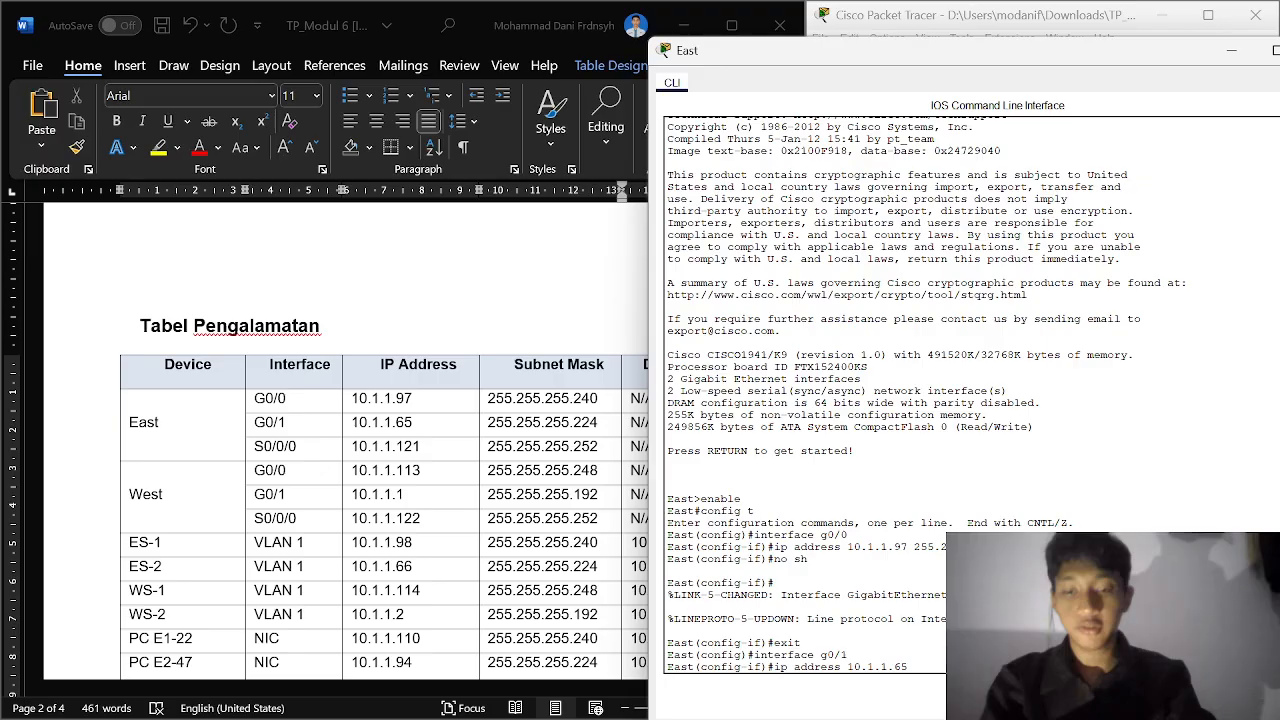
{"action": "type", "text": "255.2"}
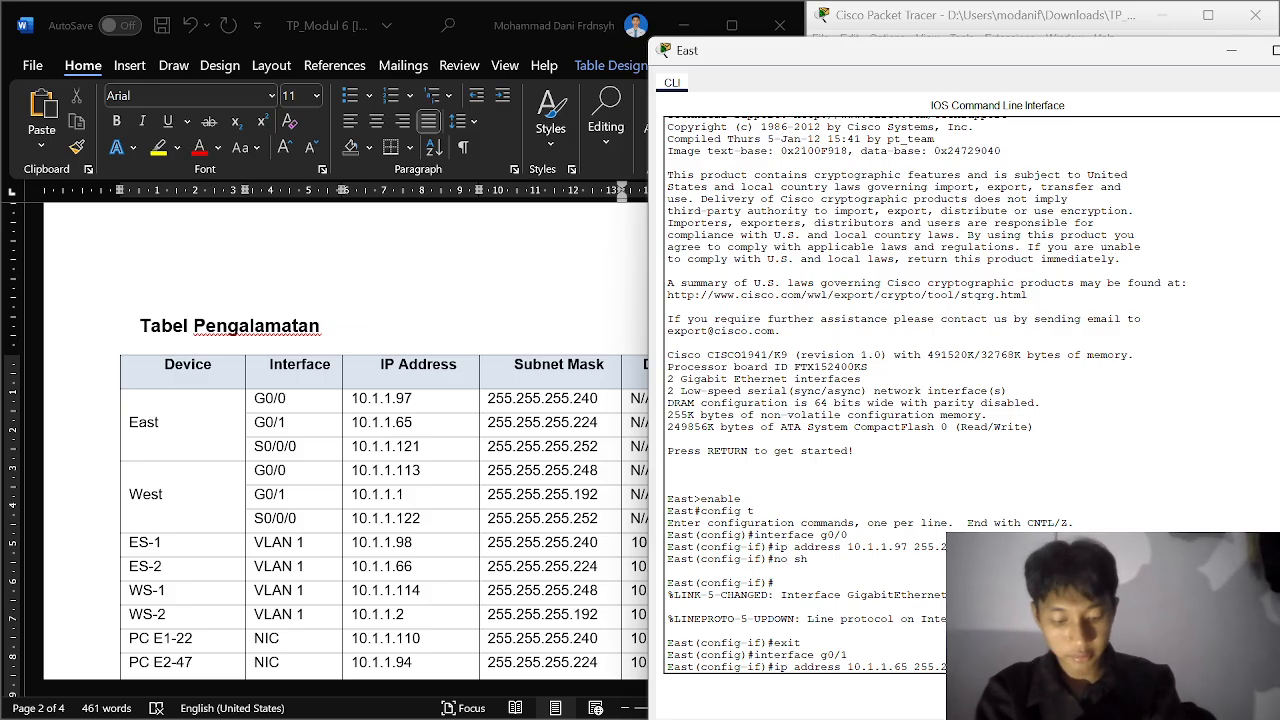
{"action": "key", "text": "Return"}
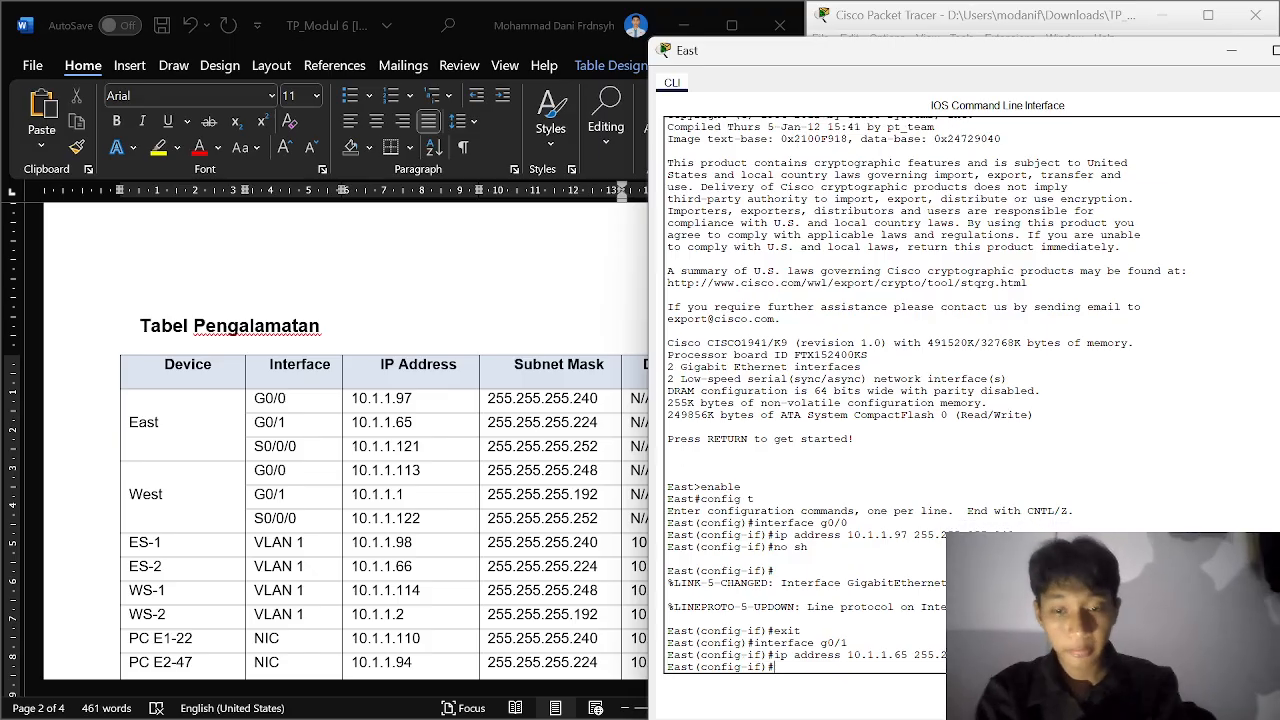
{"action": "type", "text": "no sh"}
{"action": "key", "text": "Return"}
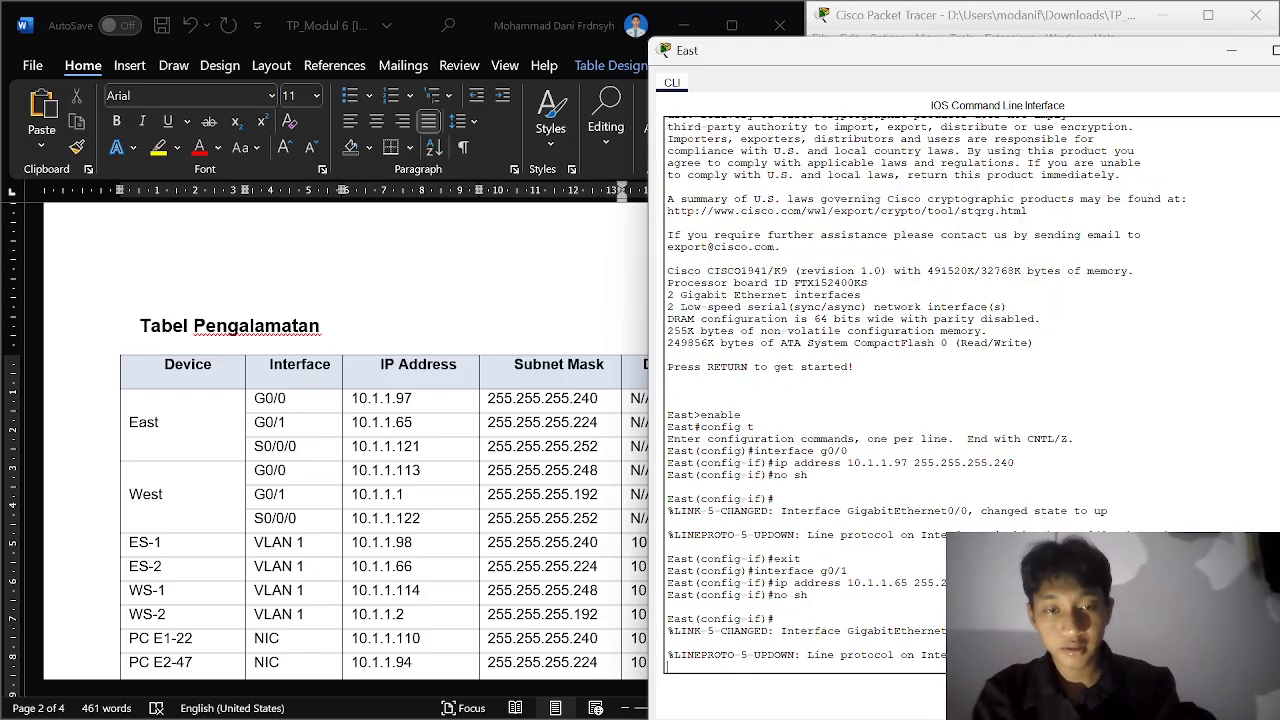
Step: Exit interface g0/1 configuration and assign IP address 10.1.1.121 with mask 255.255.255.252 to the East router's interface s0/0/0
{"action": "type", "text": "exit"}
{"action": "key", "text": "Return"}
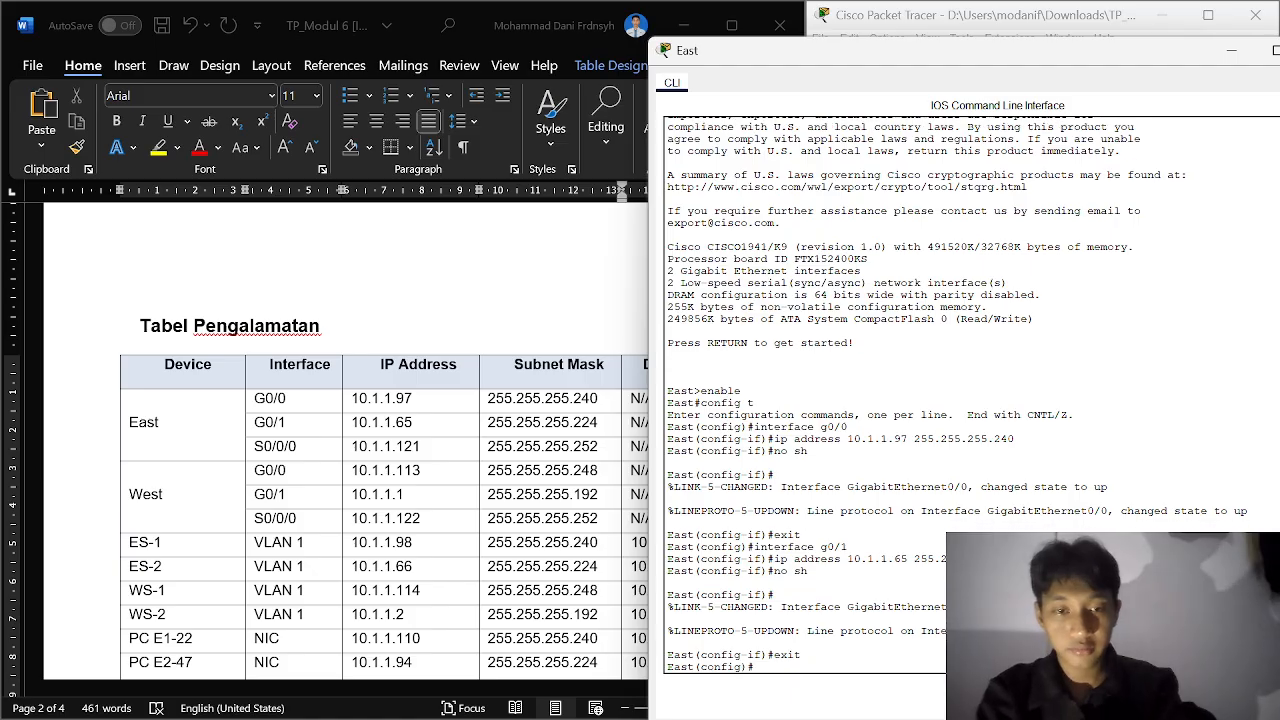
{"action": "key", "text": "Return"}
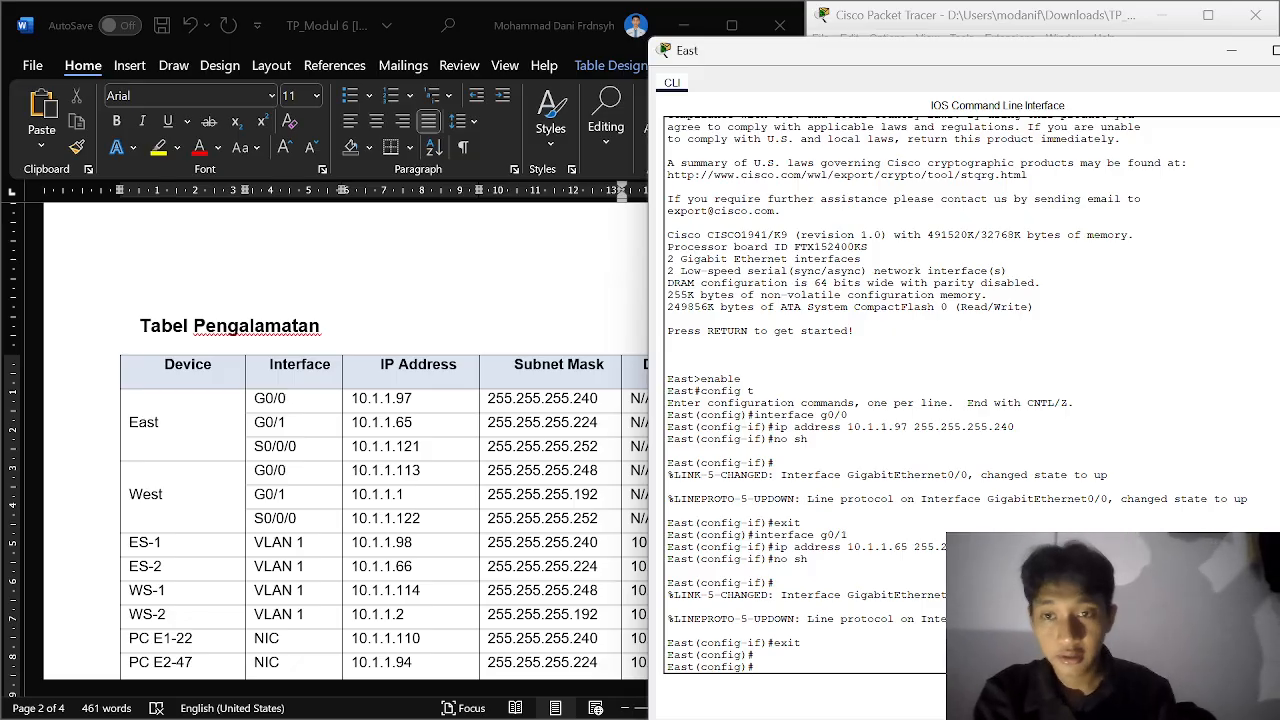
{"action": "type", "text": "interfacxe"}
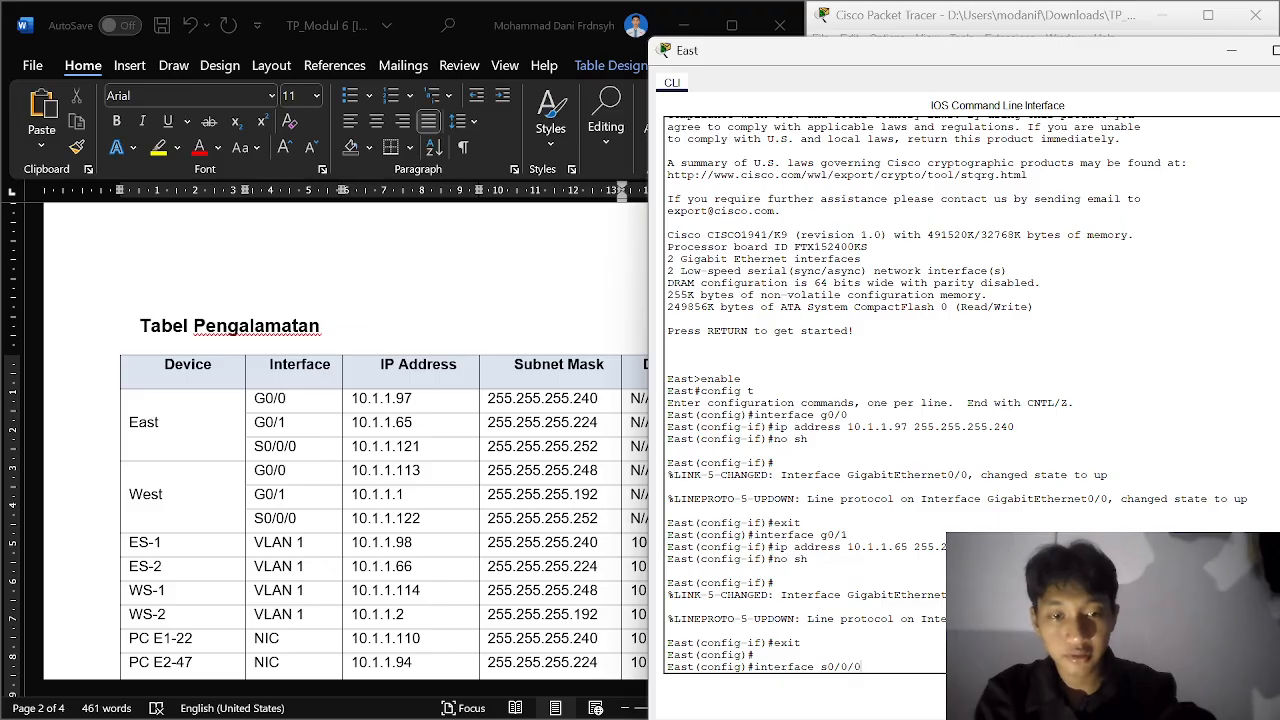
{"action": "type", "text": " s0/0/0"}
{"action": "key", "text": "Return"}
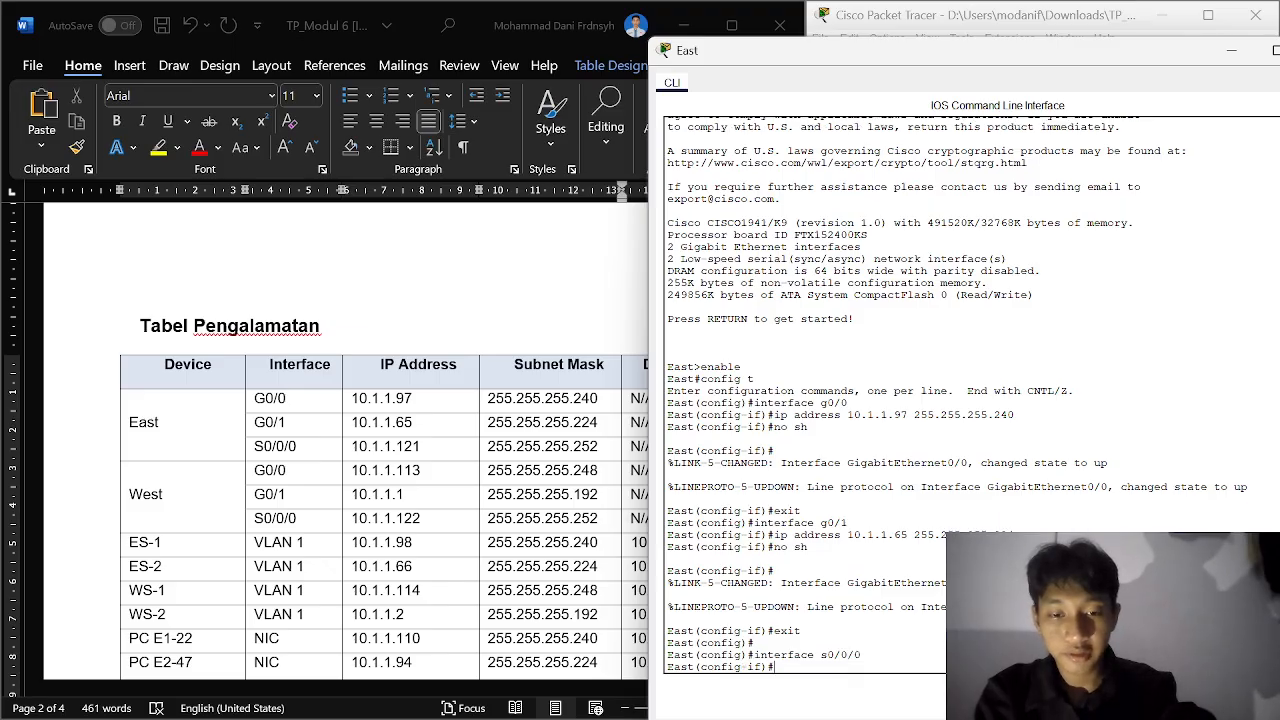
{"action": "type", "text": "ip addres"}
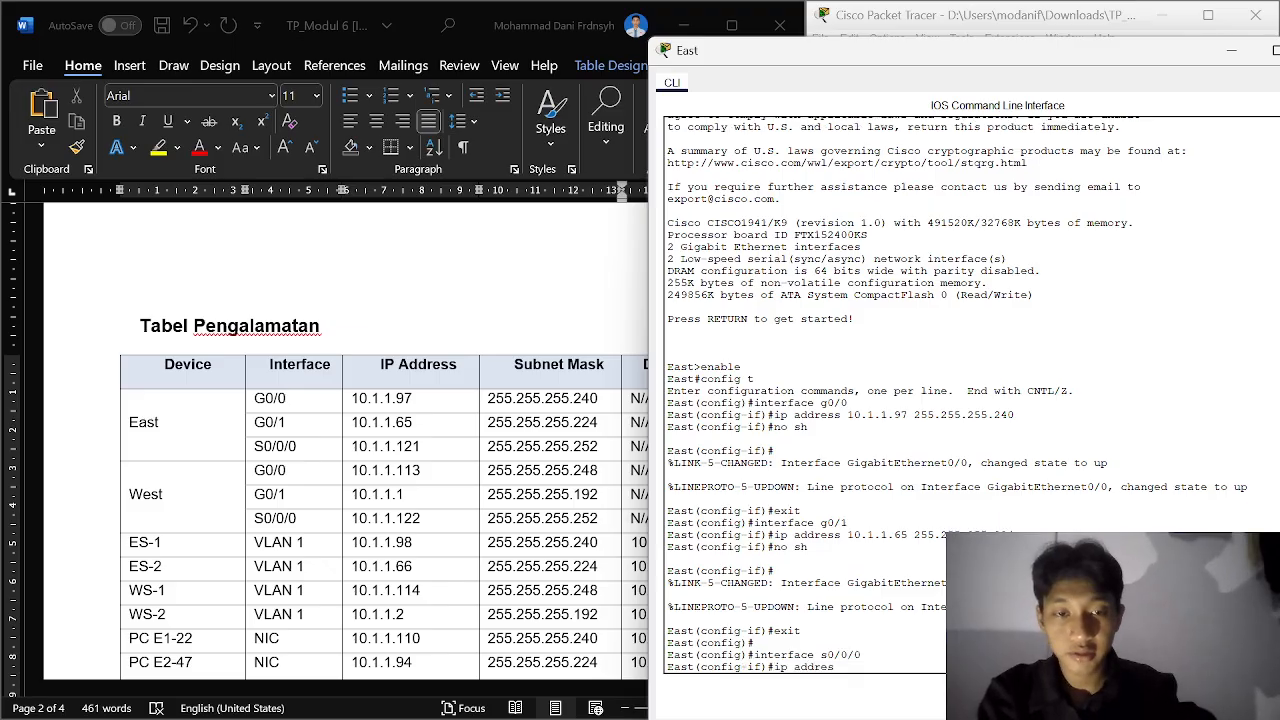
{"action": "type", "text": "s 10"}
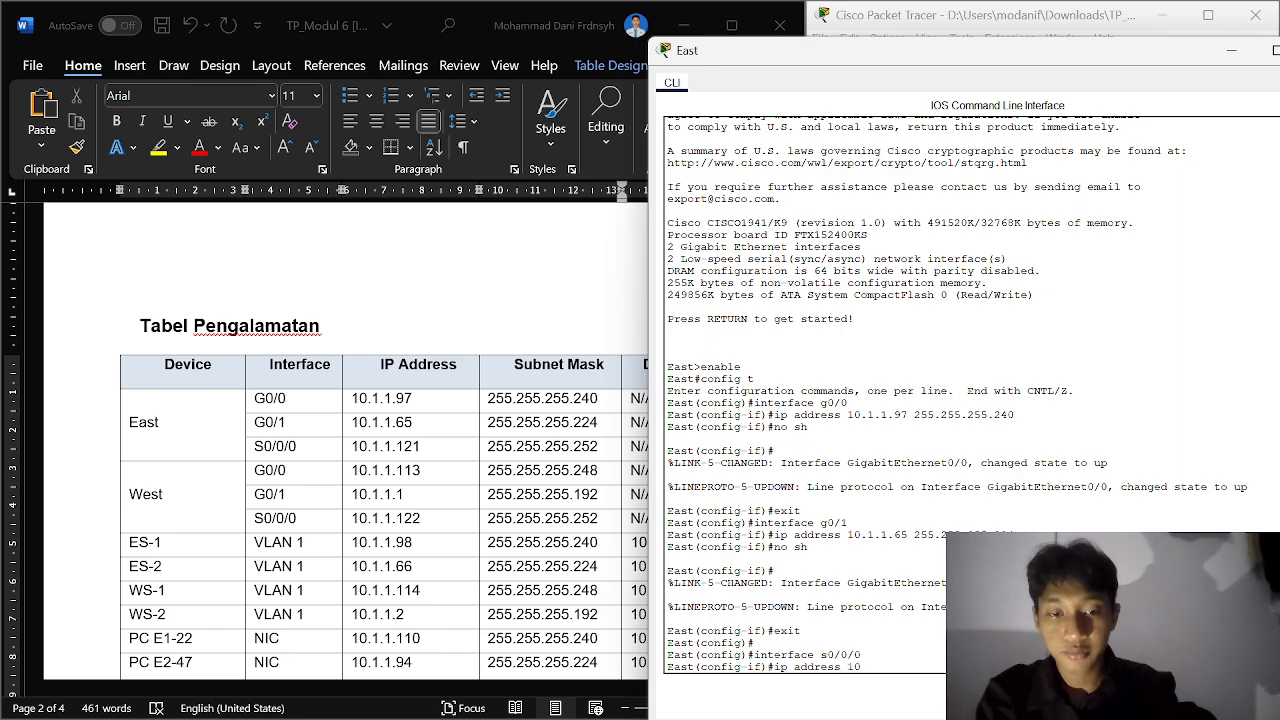
{"action": "type", "text": ".1."}
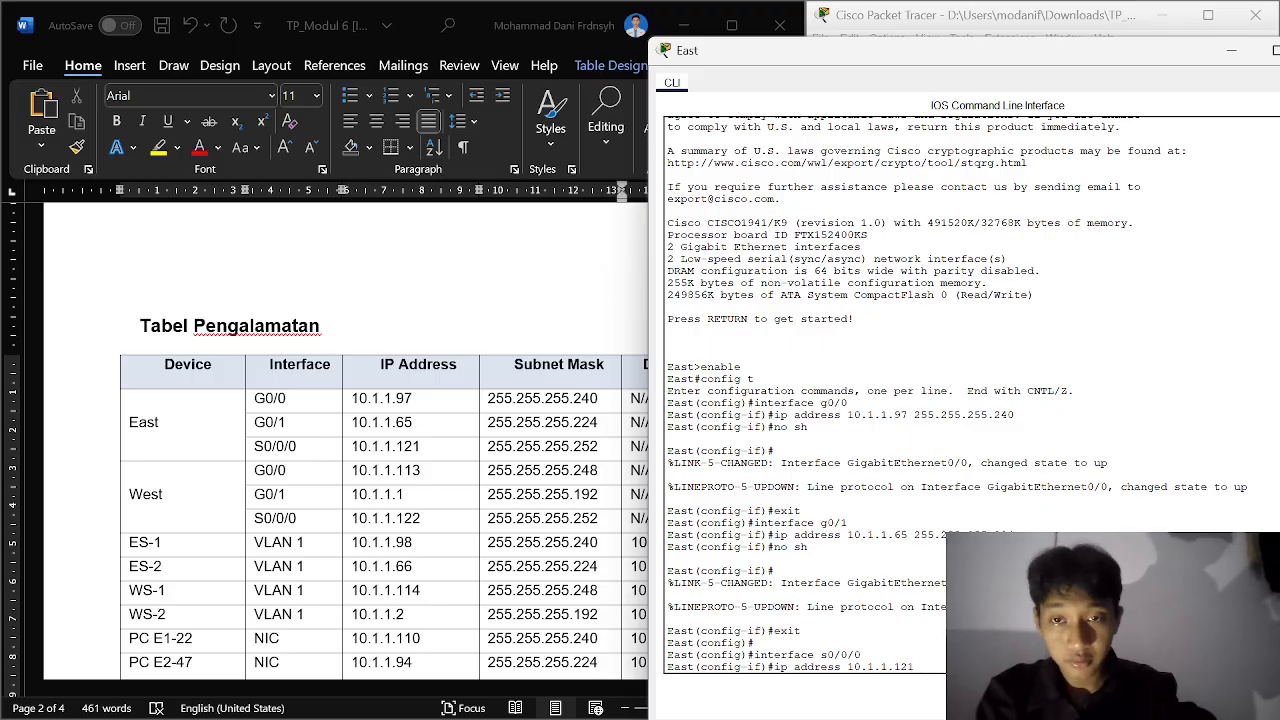
{"action": "type", "text": "1.121 255."}
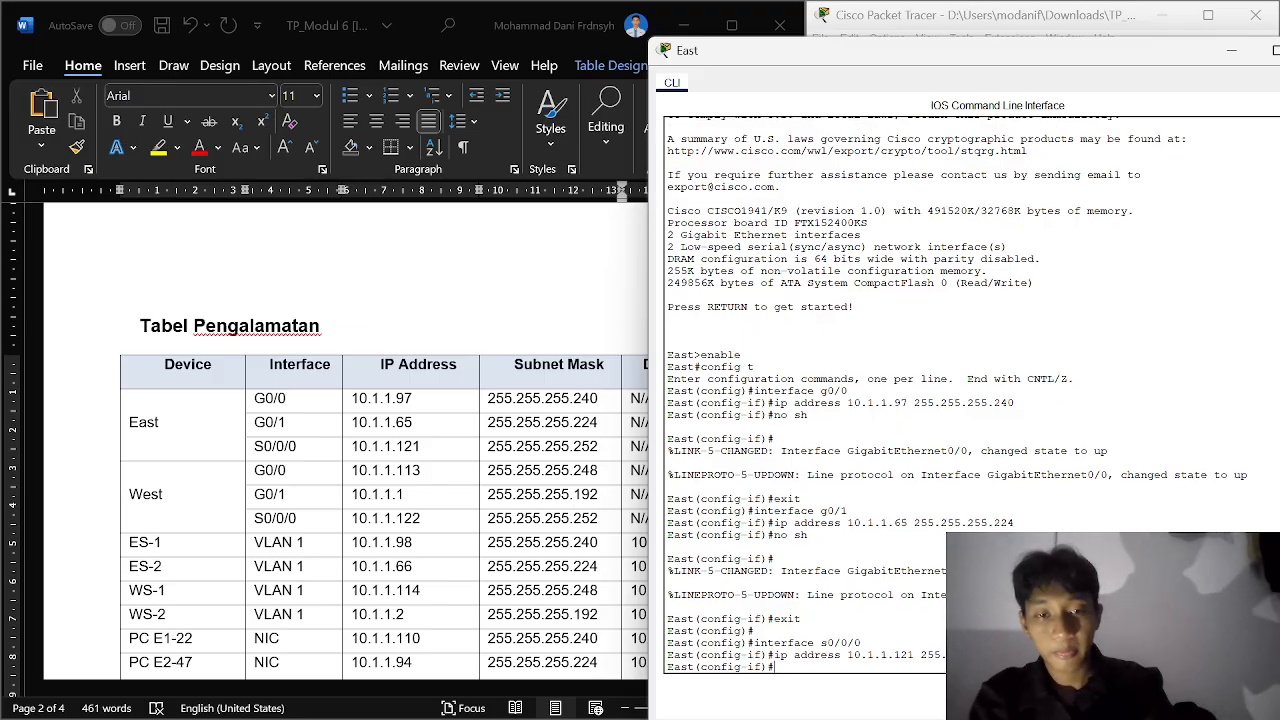
Step: Enable the East router's interface s0/0/0 with no sh and exit to global configuration mode
{"action": "type", "text": "no sh"}
{"action": "key", "text": "Return"}
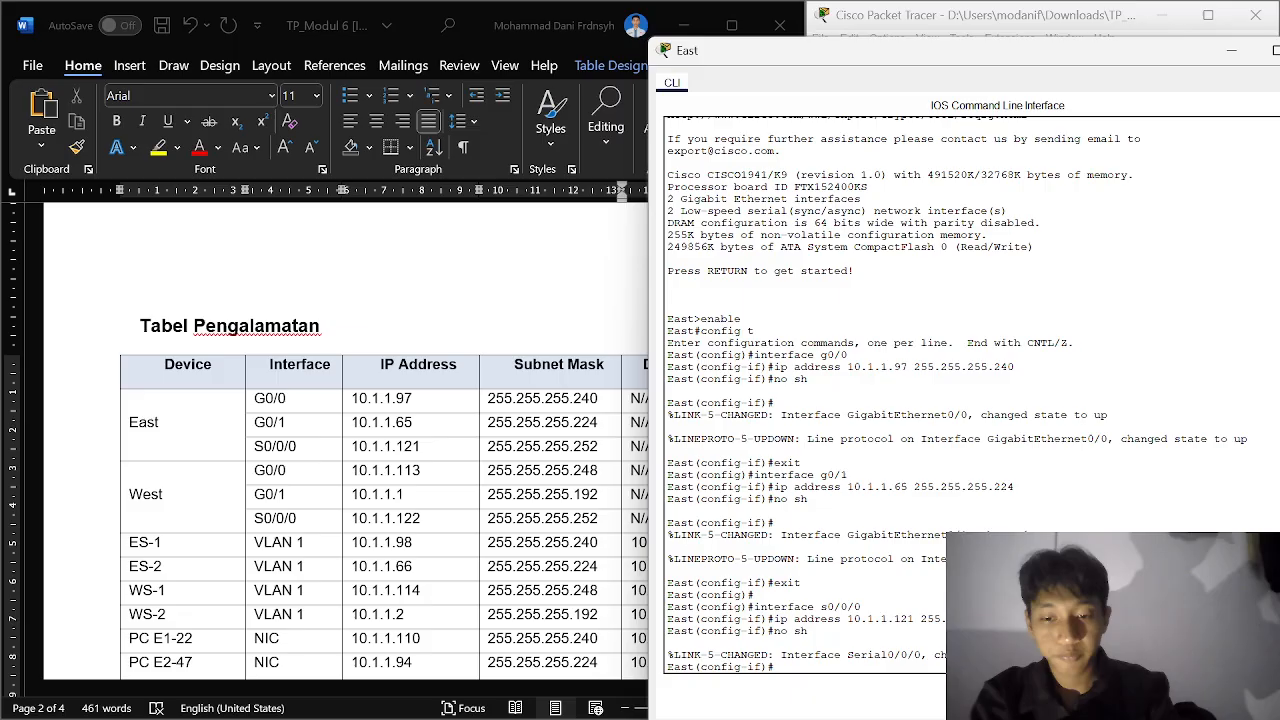
{"action": "type", "text": "exit"}
{"action": "key", "text": "Return"}
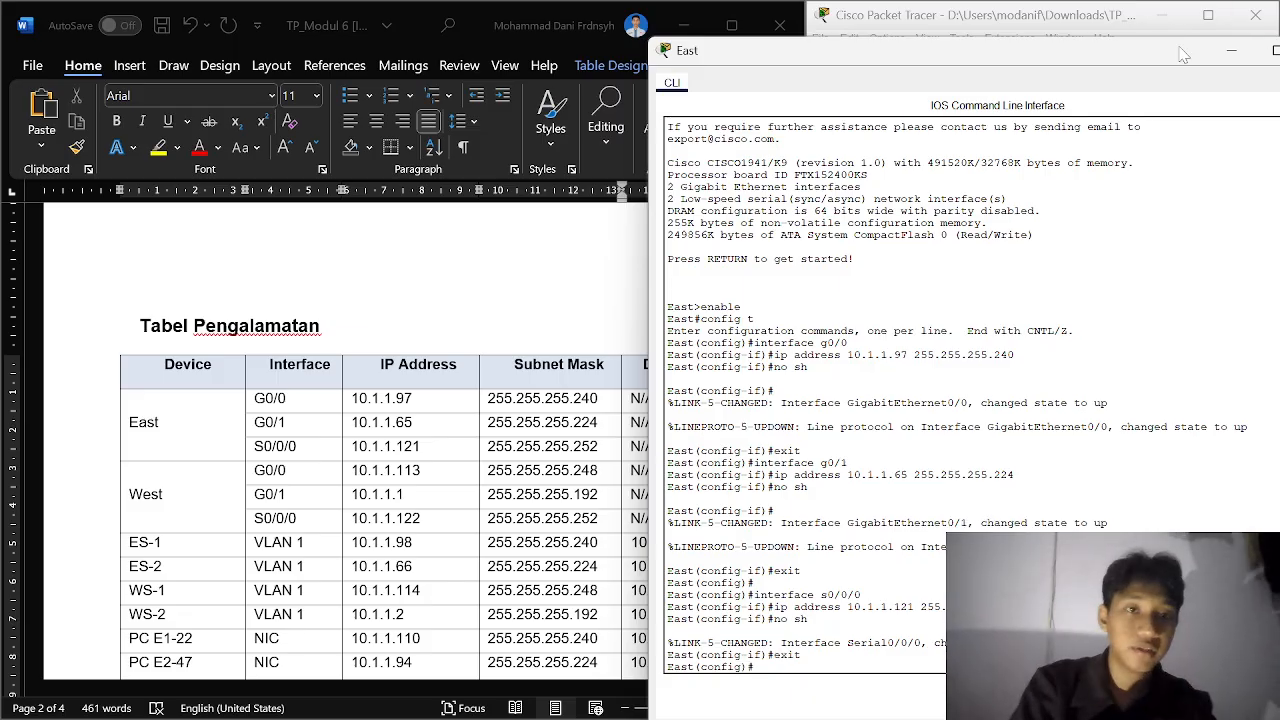
Step: Close the East router's window and enter global configuration mode on the West router with enable and config t
{"action": "left_click_drag", "start_coordinate": [1278, 53], "coordinate": [1078, 72]}
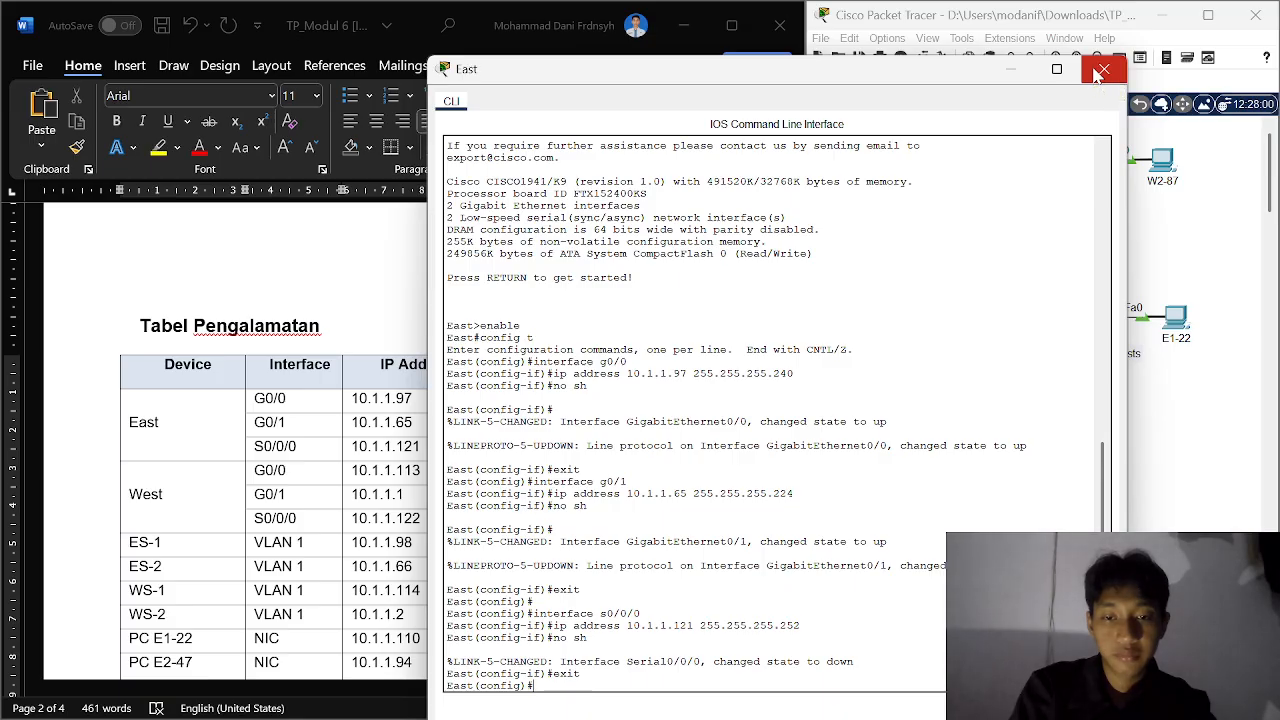
{"action": "left_click", "coordinate": [1101, 72]}
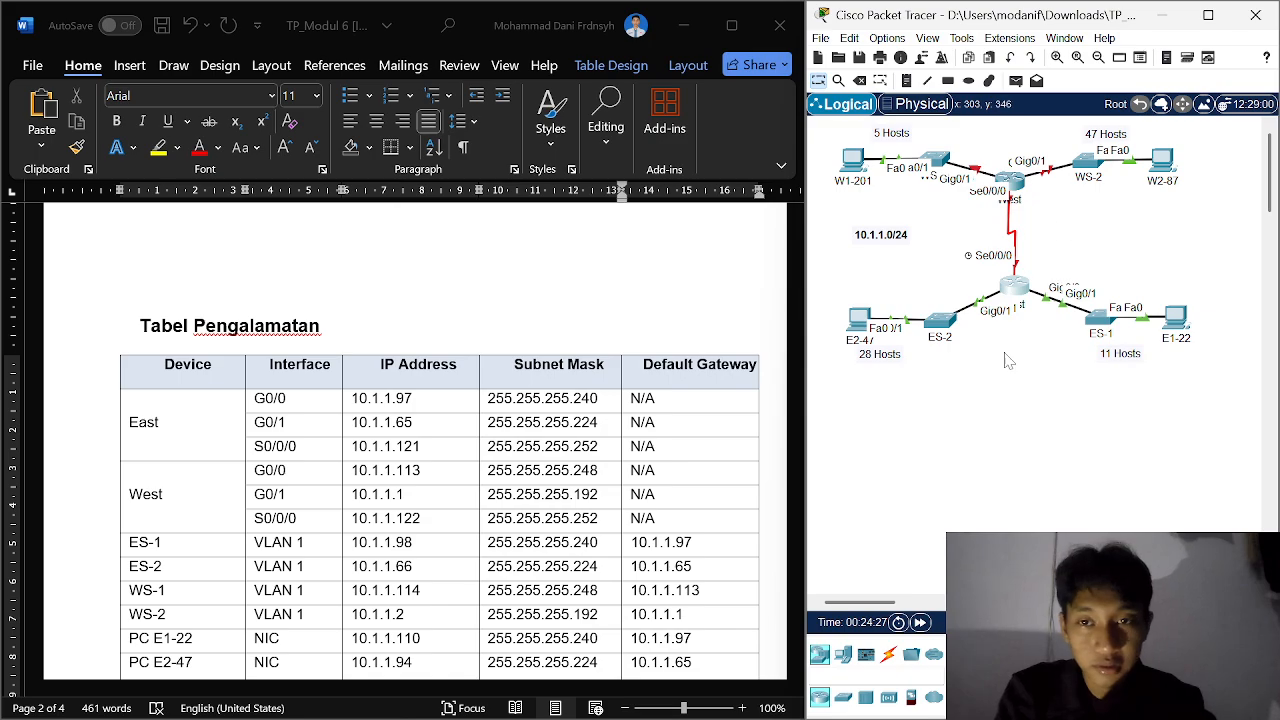
{"action": "left_click", "coordinate": [1019, 192]}
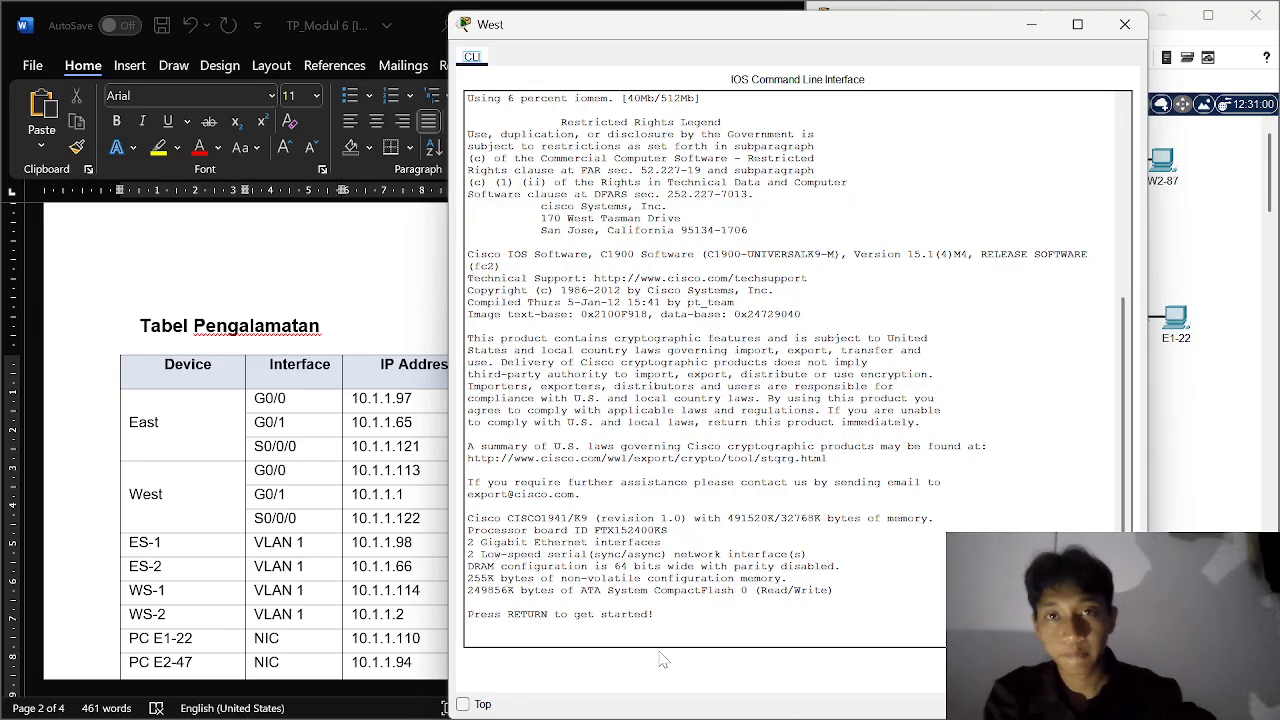
{"action": "key", "text": "Return"}
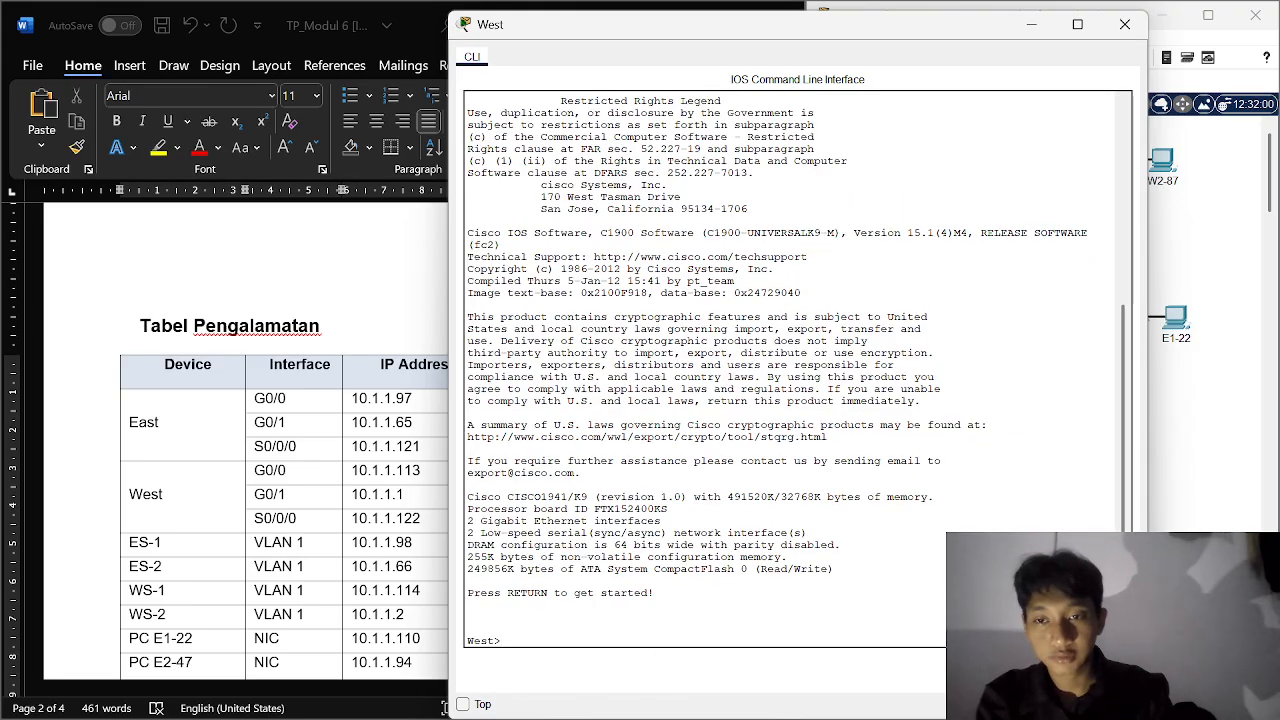
{"action": "type", "text": "en"}
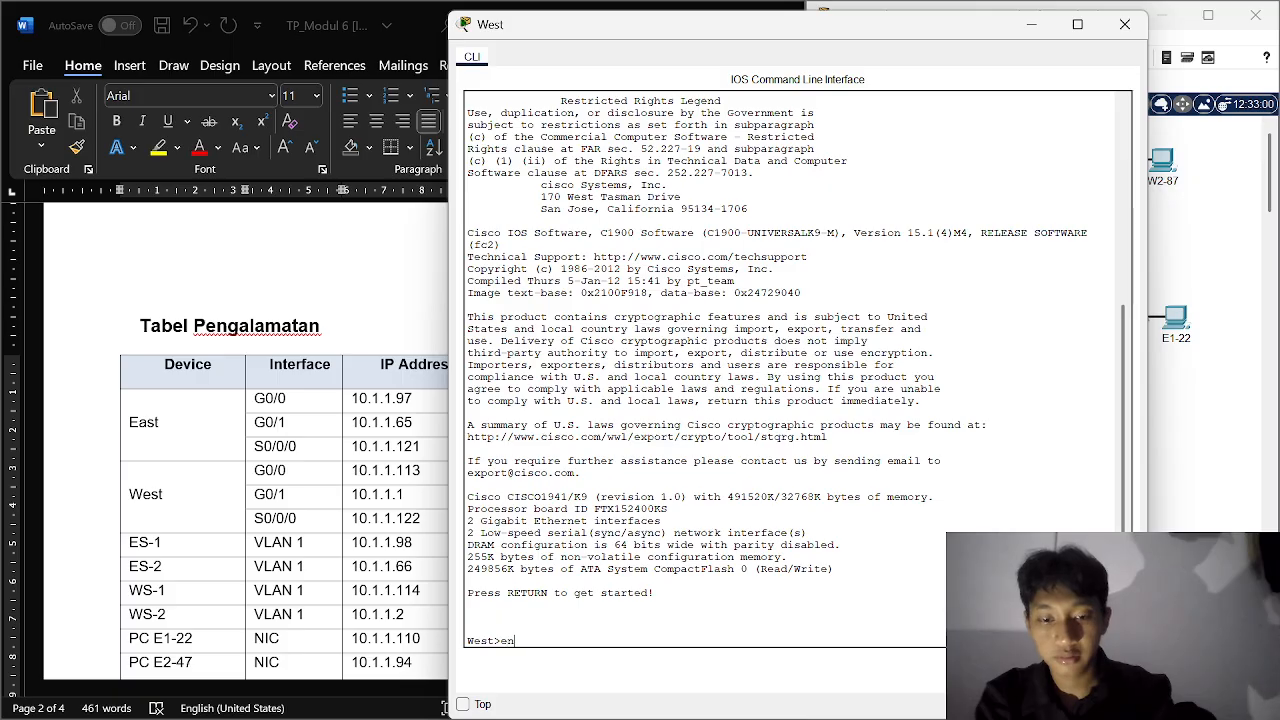
{"action": "type", "text": "able"}
{"action": "key", "text": "Return"}
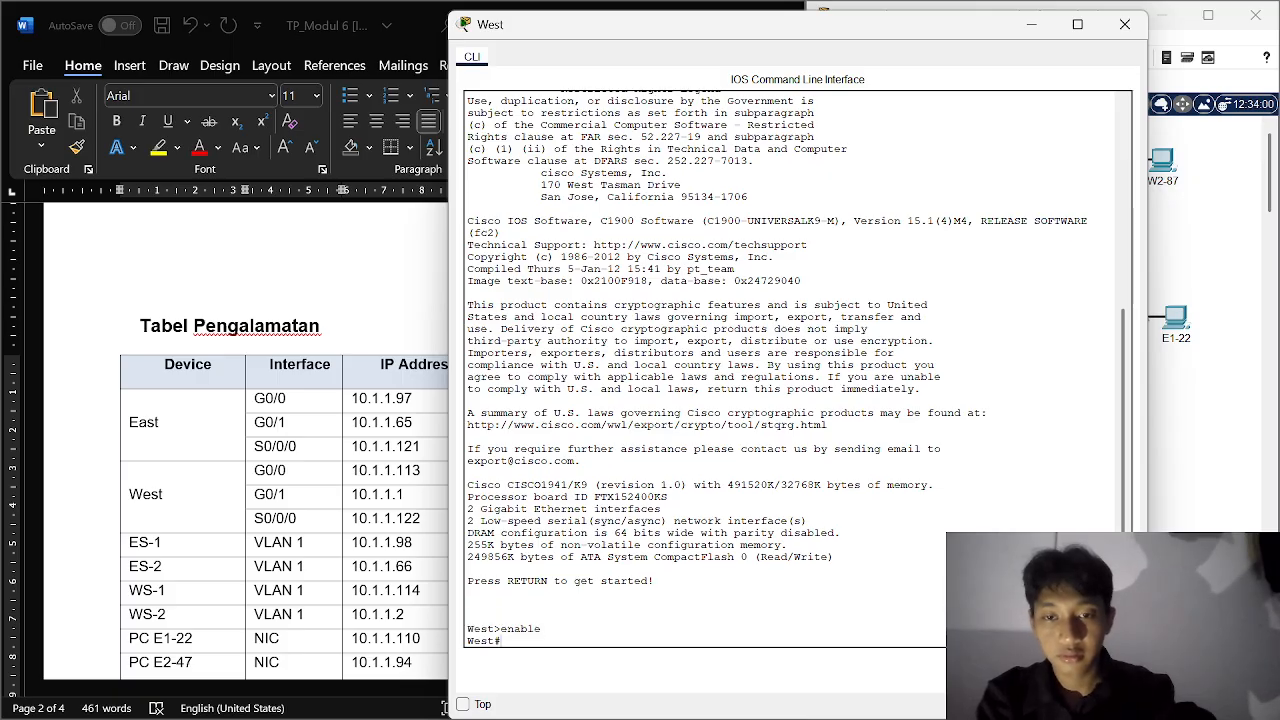
{"action": "type", "text": "comfigu"}
{"action": "key", "text": "BackSpace"}
{"action": "key", "text": "BackSpace"}
{"action": "key", "text": "BackSpace"}
{"action": "key", "text": "BackSpace"}
{"action": "key", "text": "BackSpace"}
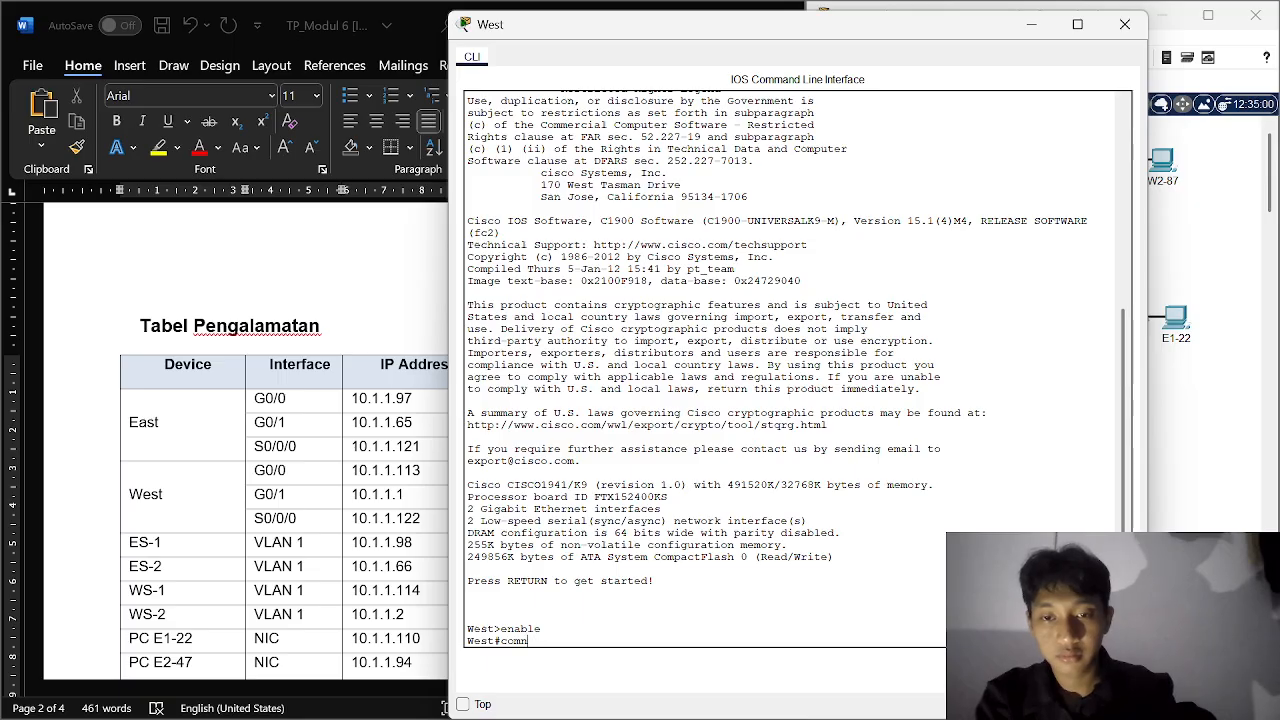
{"action": "type", "text": "nf"}
{"action": "key", "text": "BackSpace"}
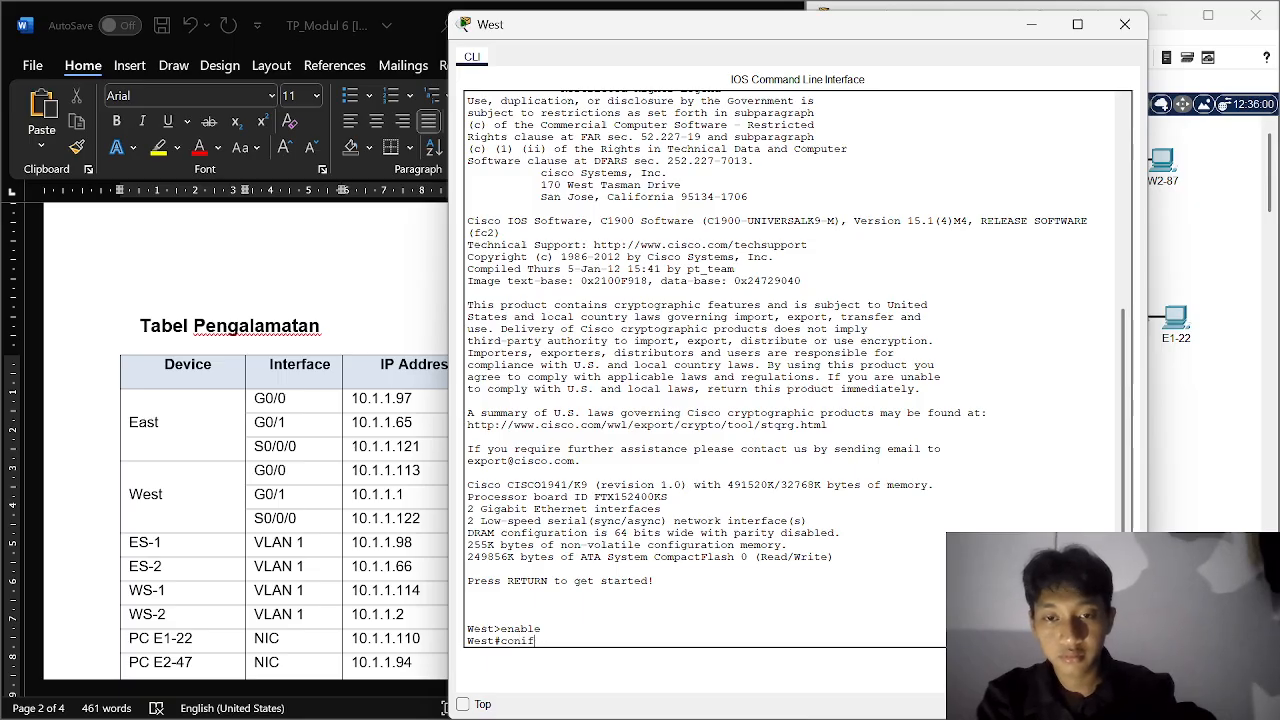
{"action": "type", "text": "fig t"}
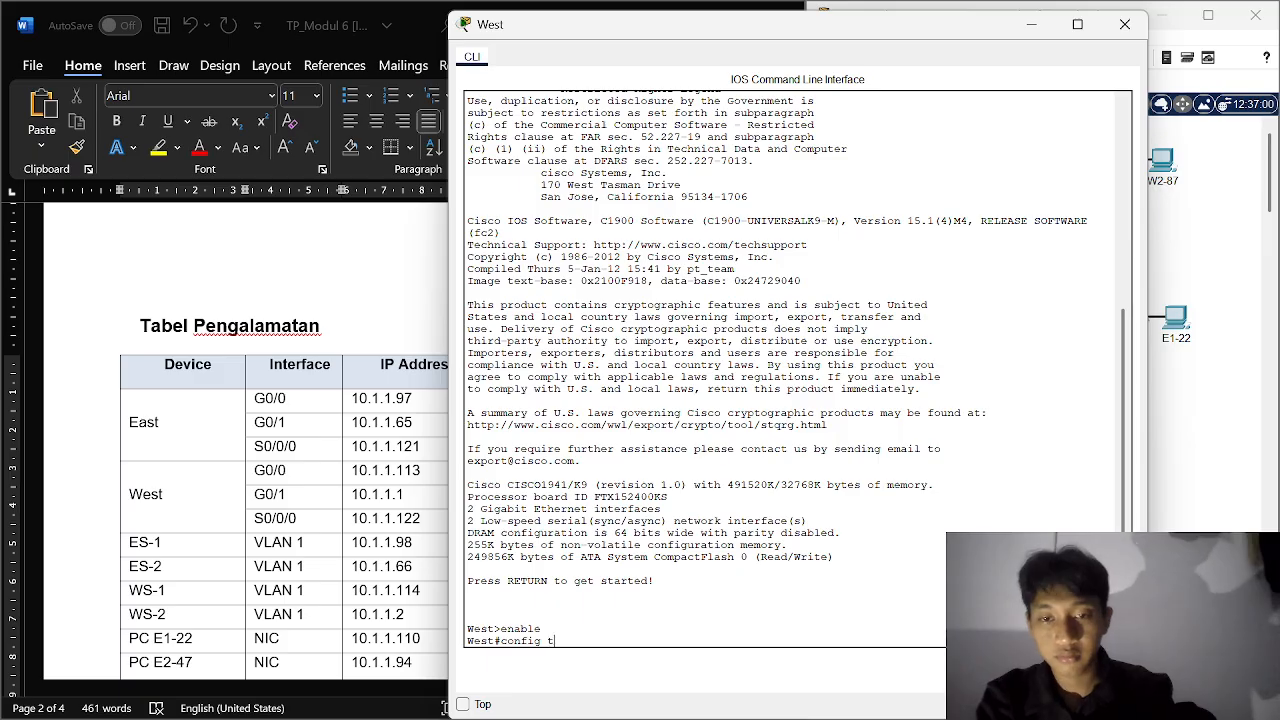
{"action": "key", "text": "Return"}
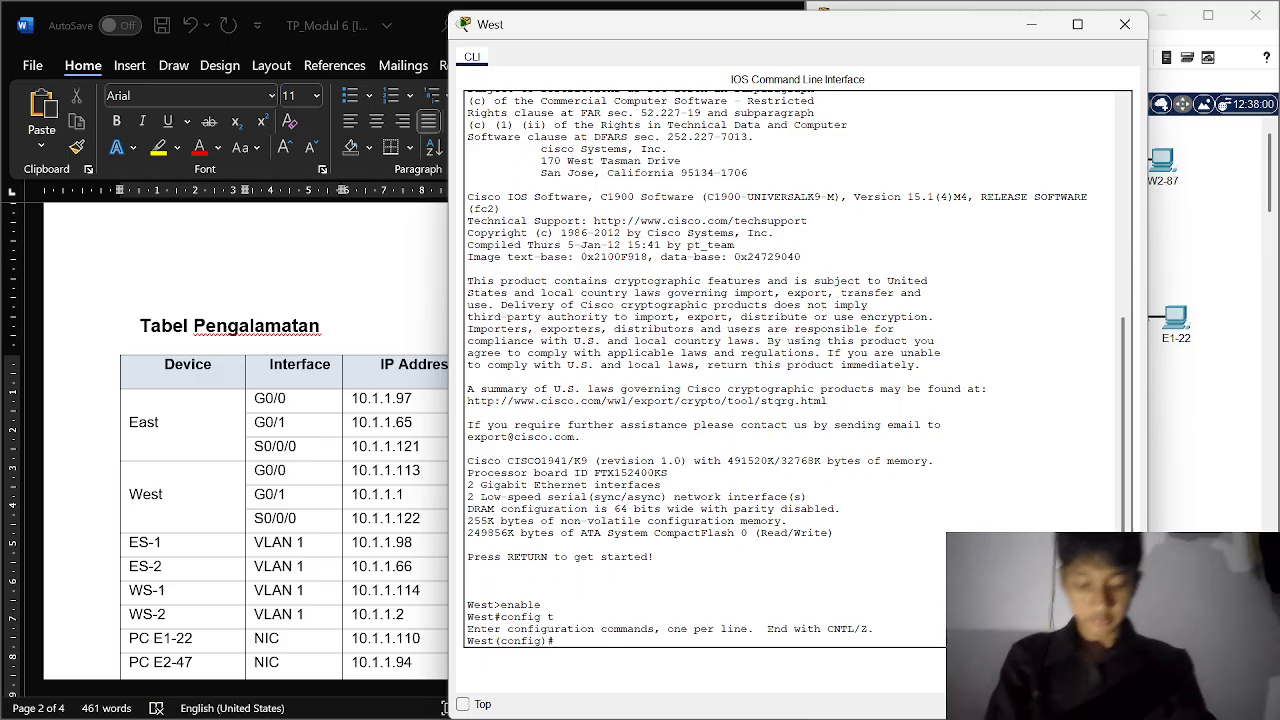
Step: Assign IP address 10.1.1.113 with mask 255.255.255.248 to the West router's interface g0/0
{"action": "type", "text": "inter"}
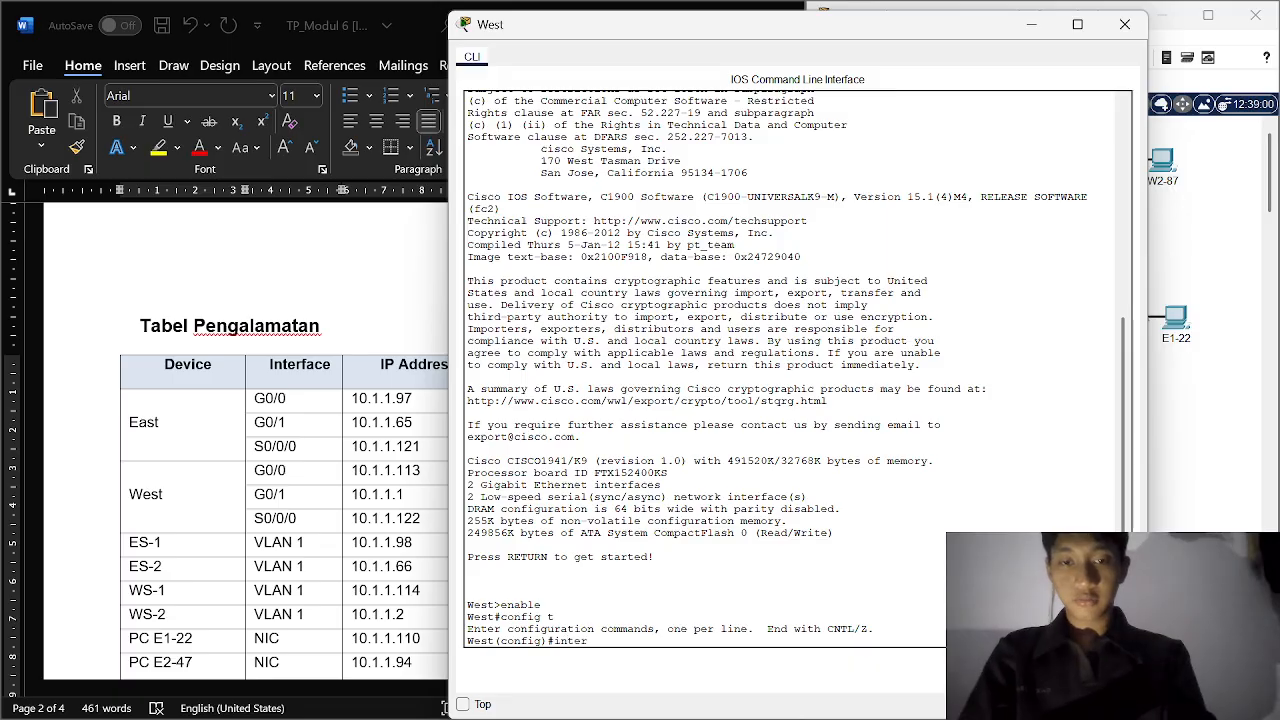
{"action": "type", "text": "face g0/0"}
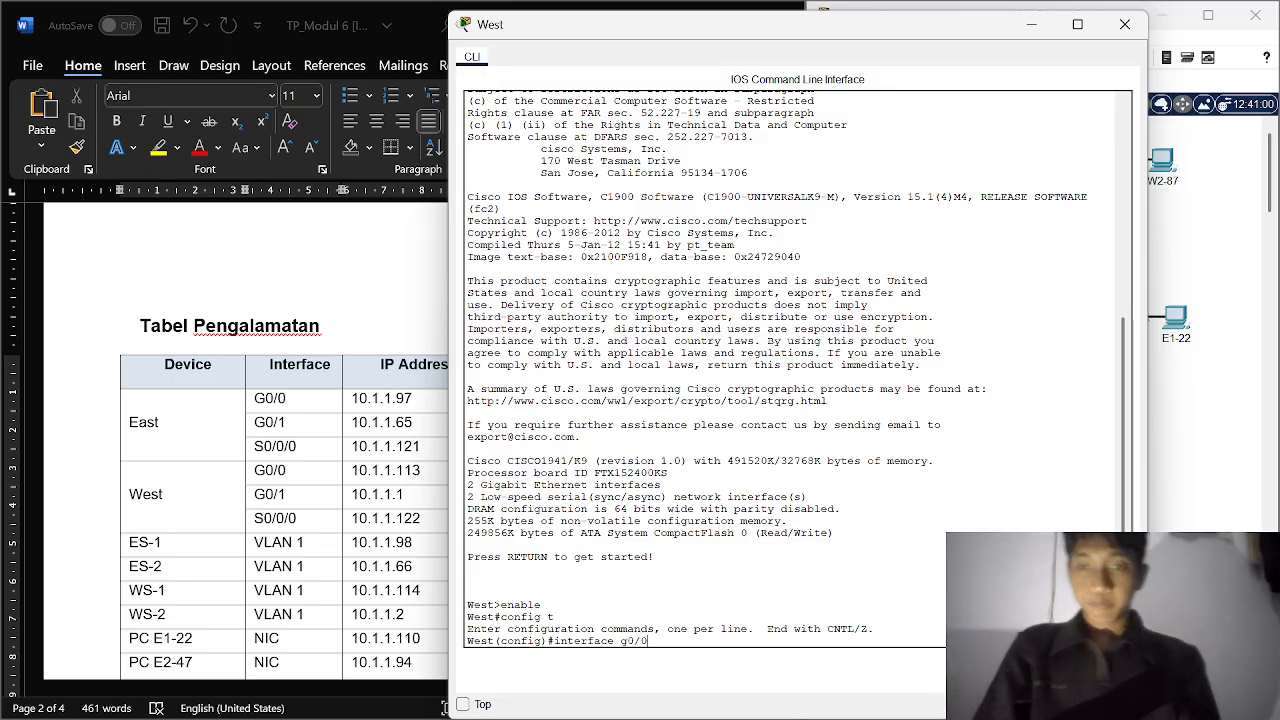
{"action": "key", "text": "Return"}
{"action": "type", "text": "ip a"}
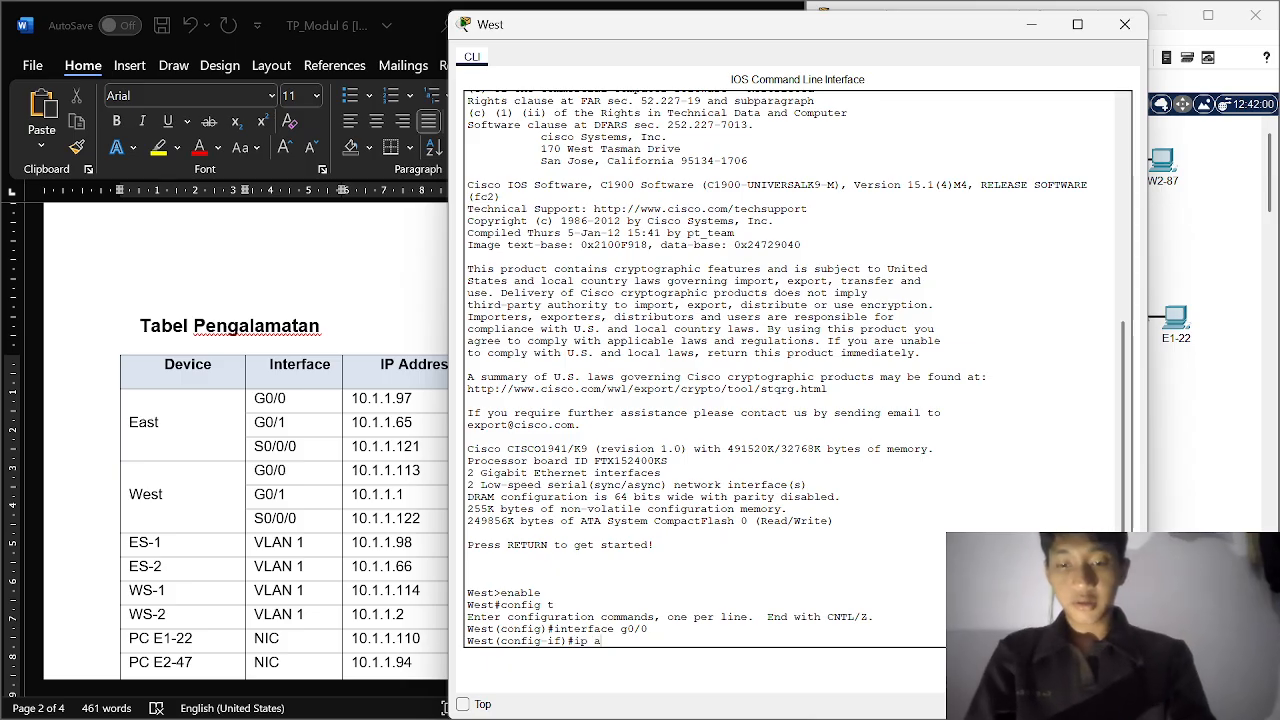
{"action": "type", "text": "ddress 10"}
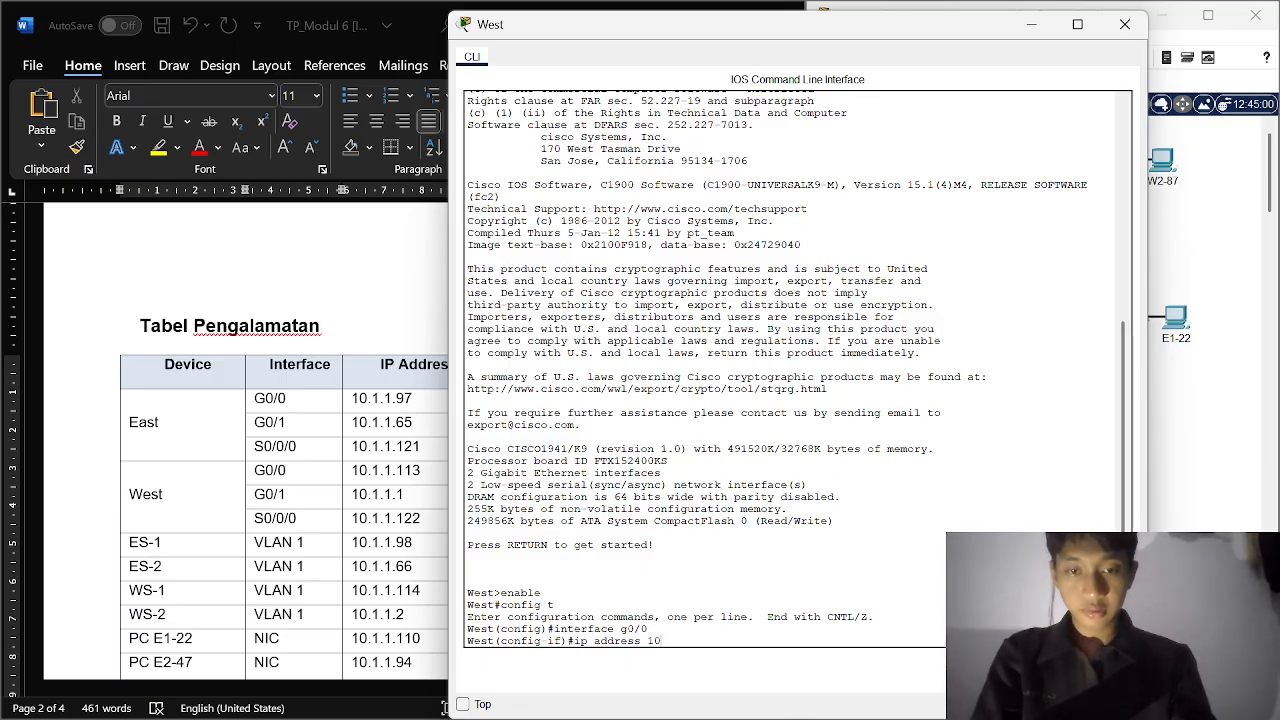
{"action": "type", "text": ".1.1.113 2"}
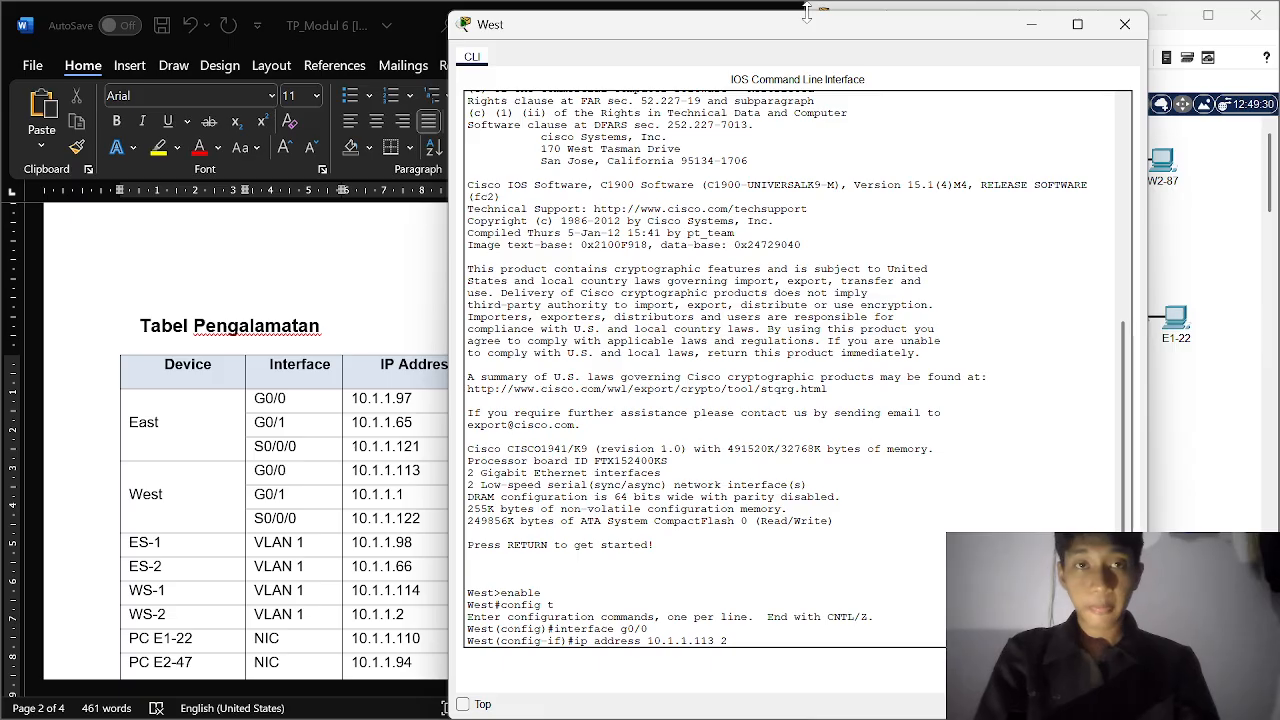
{"action": "left_click_drag", "start_coordinate": [812, 38], "coordinate": [1005, 67]}
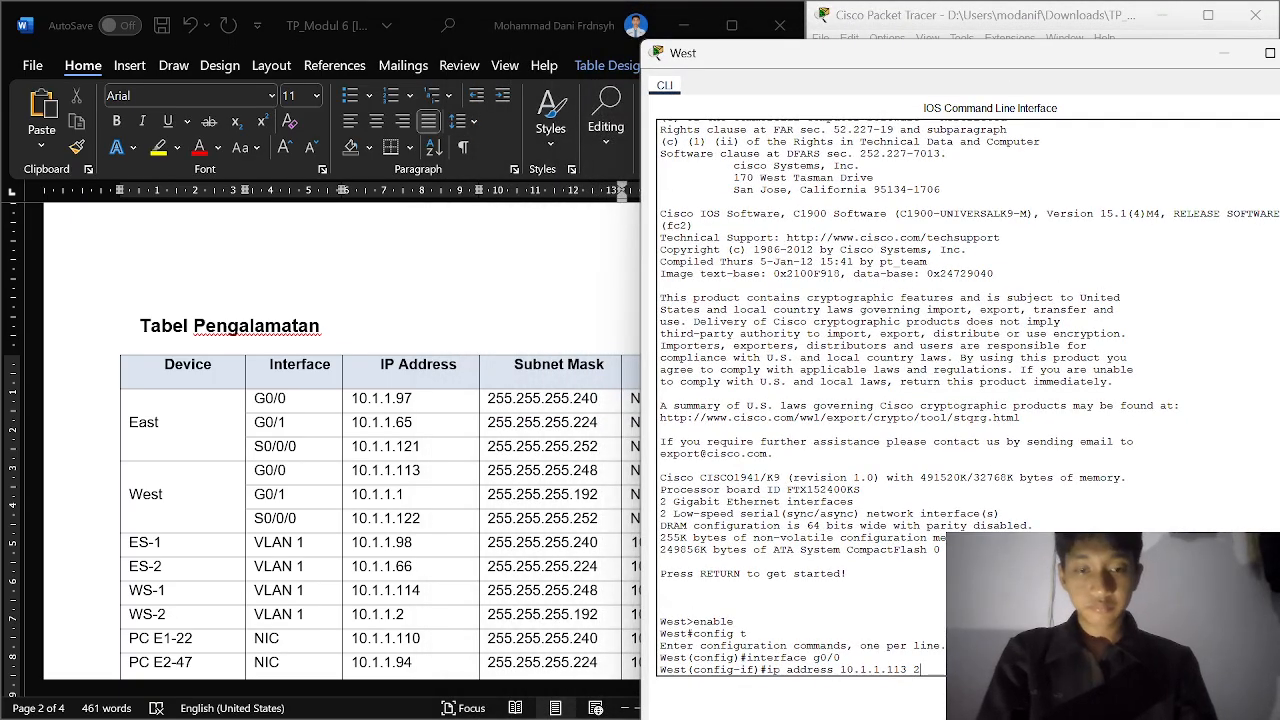
{"action": "type", "text": "55.2"}
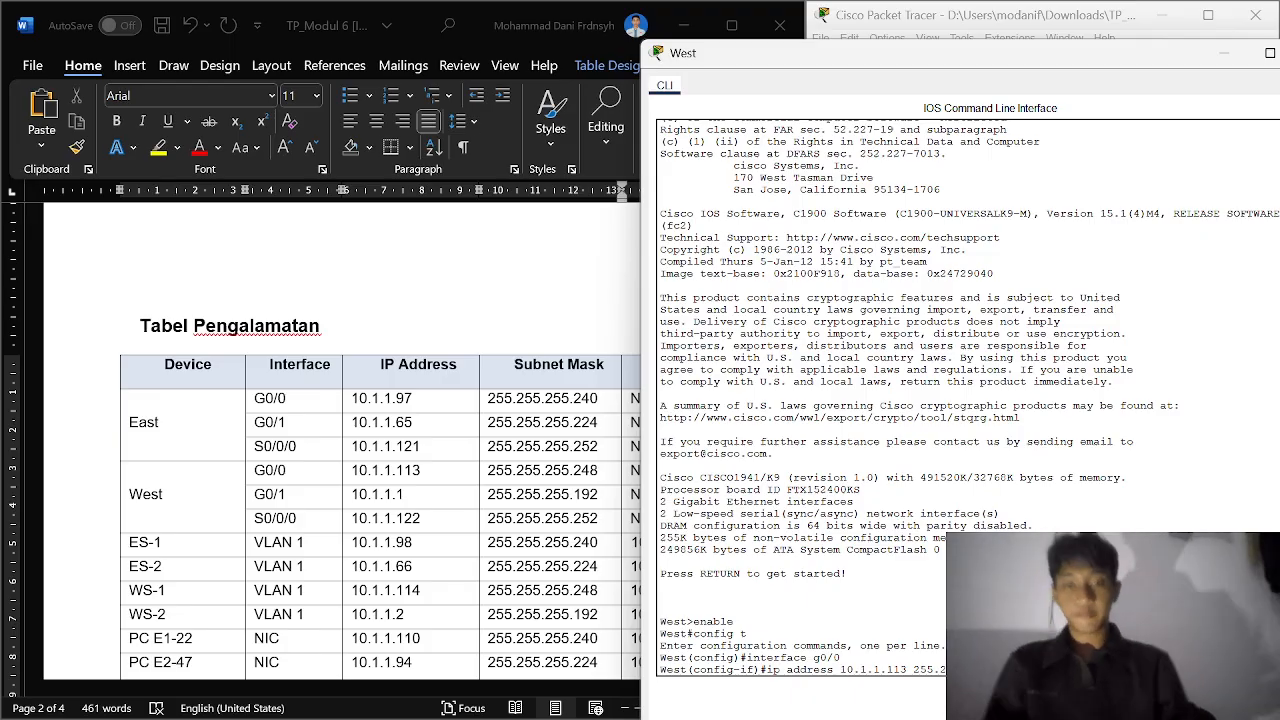
{"action": "key", "text": "Return"}
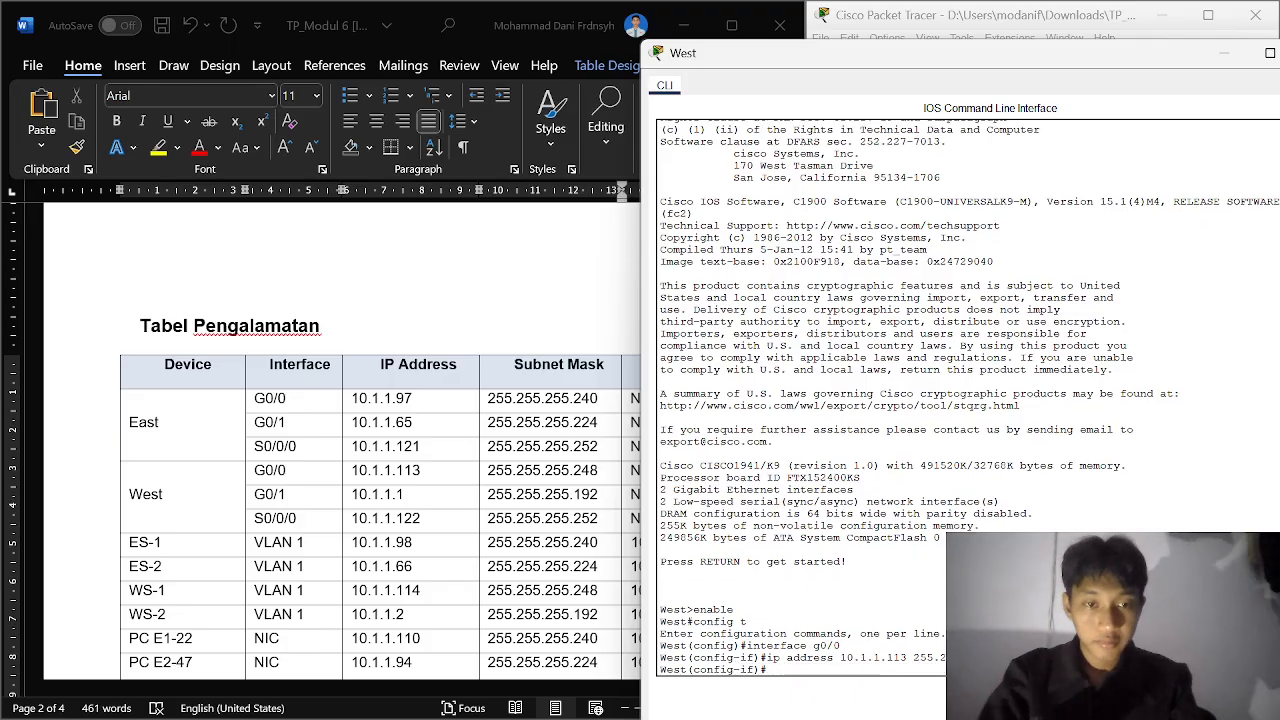
Step: Enable the West router's interface g0/0 with no sh and exit to global configuration mode
{"action": "type", "text": "no sh"}
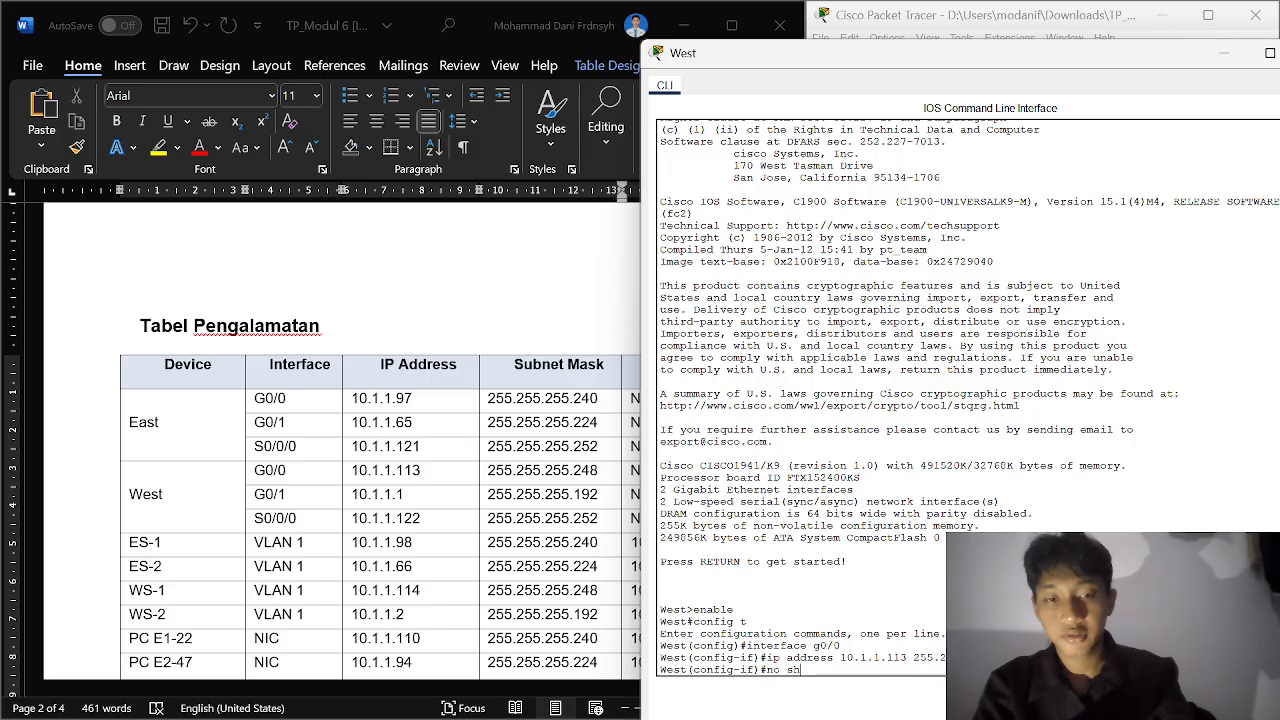
{"action": "key", "text": "Return"}
{"action": "key", "text": "Return"}
{"action": "type", "text": "exit"}
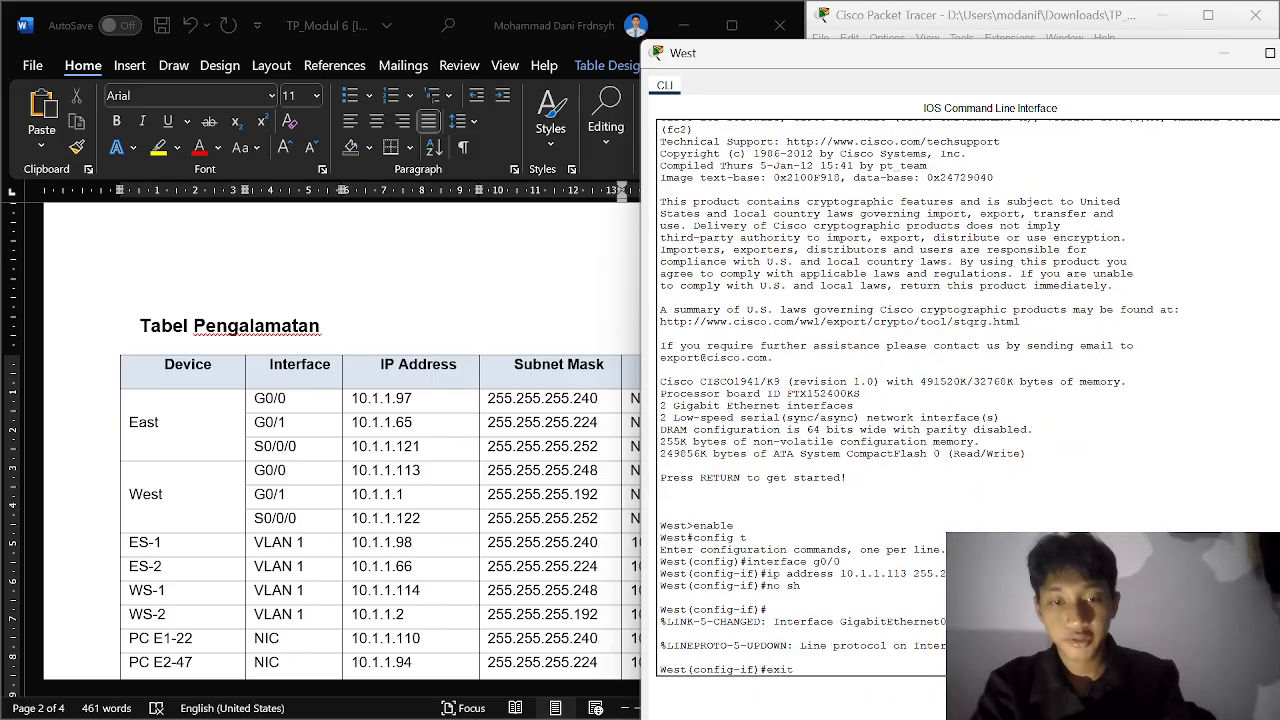
{"action": "key", "text": "Return"}
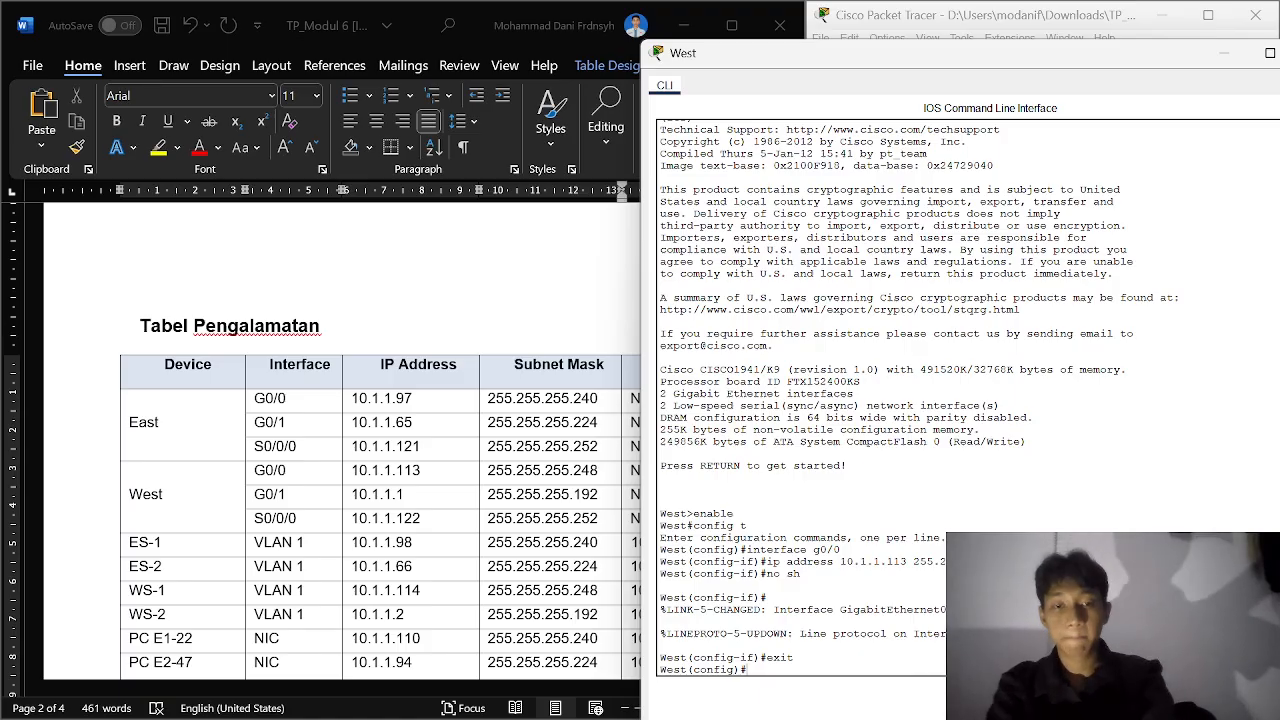
Step: Assign IP address 10.1.1.1 with mask 255.255.255.192 to the West router's interface g0/1
{"action": "type", "text": "interfa"}
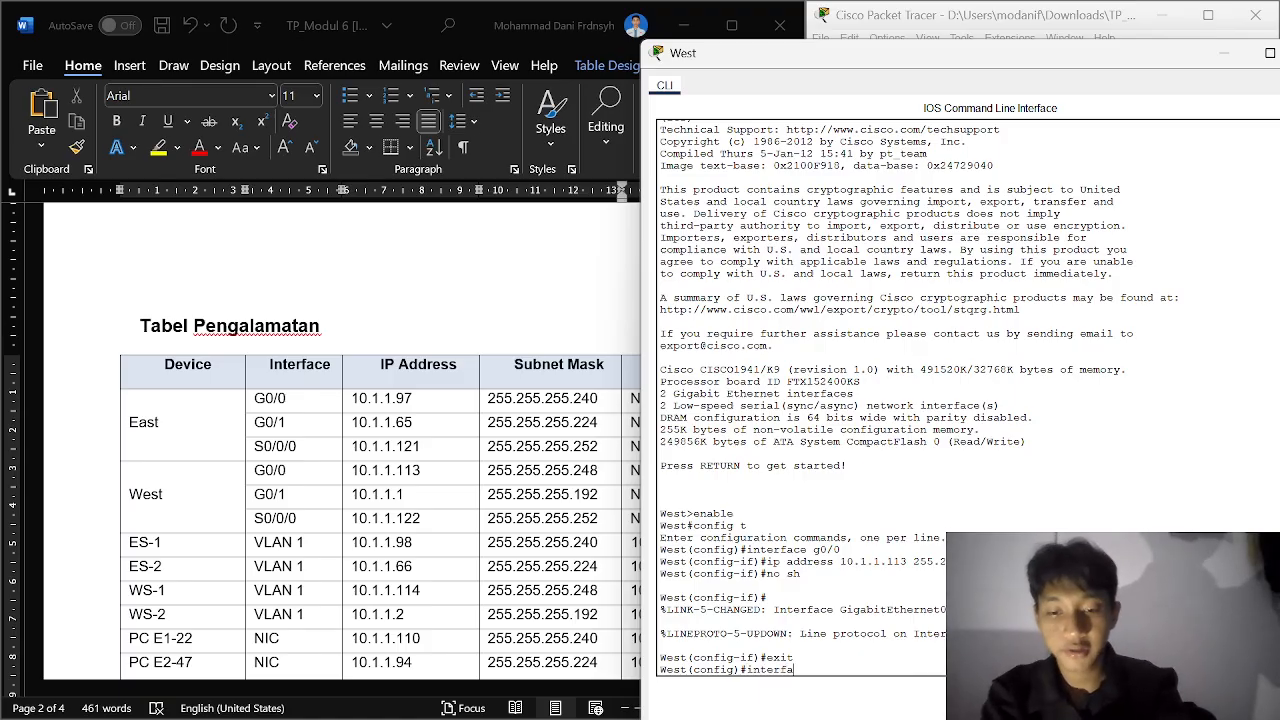
{"action": "type", "text": "ce g0/2"}
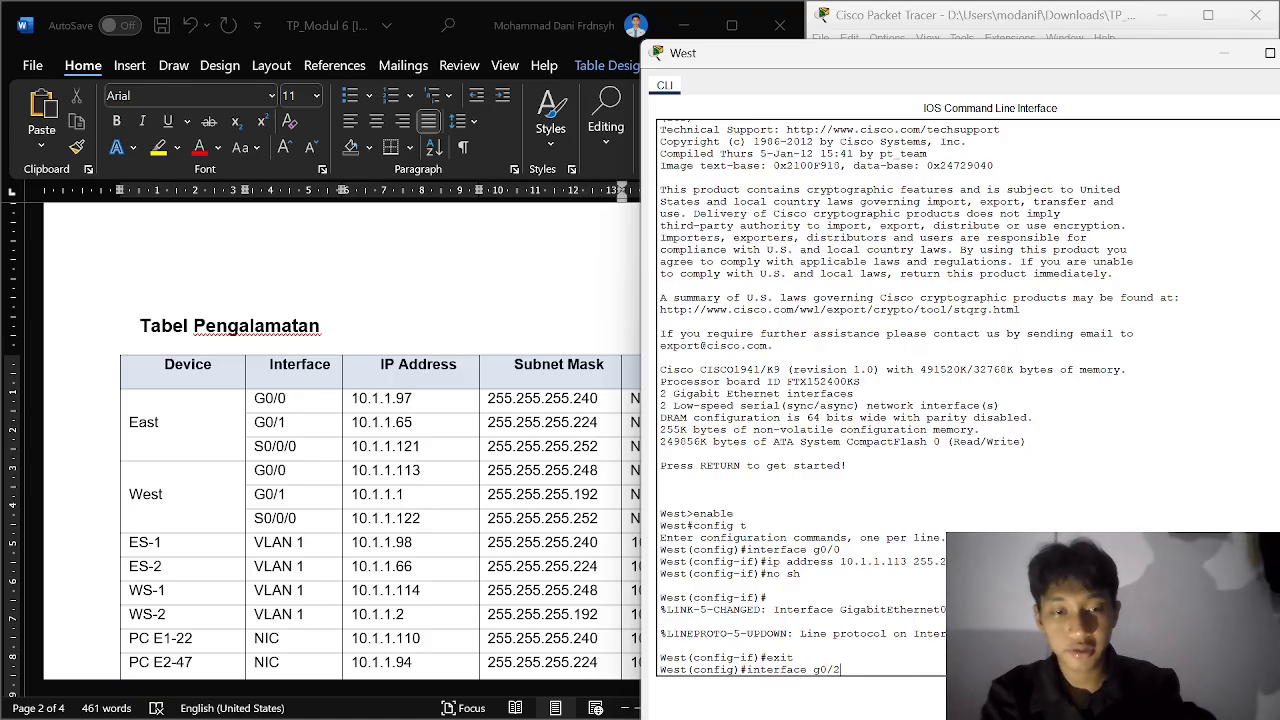
{"action": "key", "text": "BackSpace"}
{"action": "type", "text": "1"}
{"action": "key", "text": "Return"}
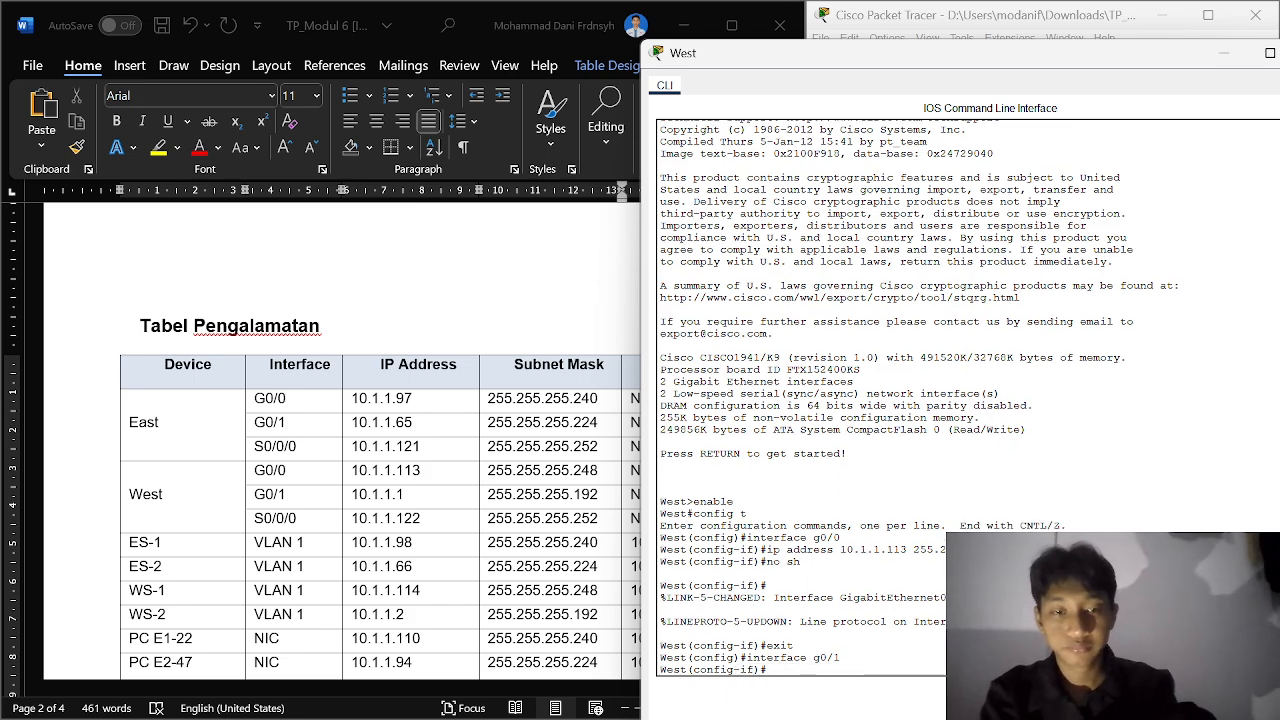
{"action": "type", "text": "ip ad"}
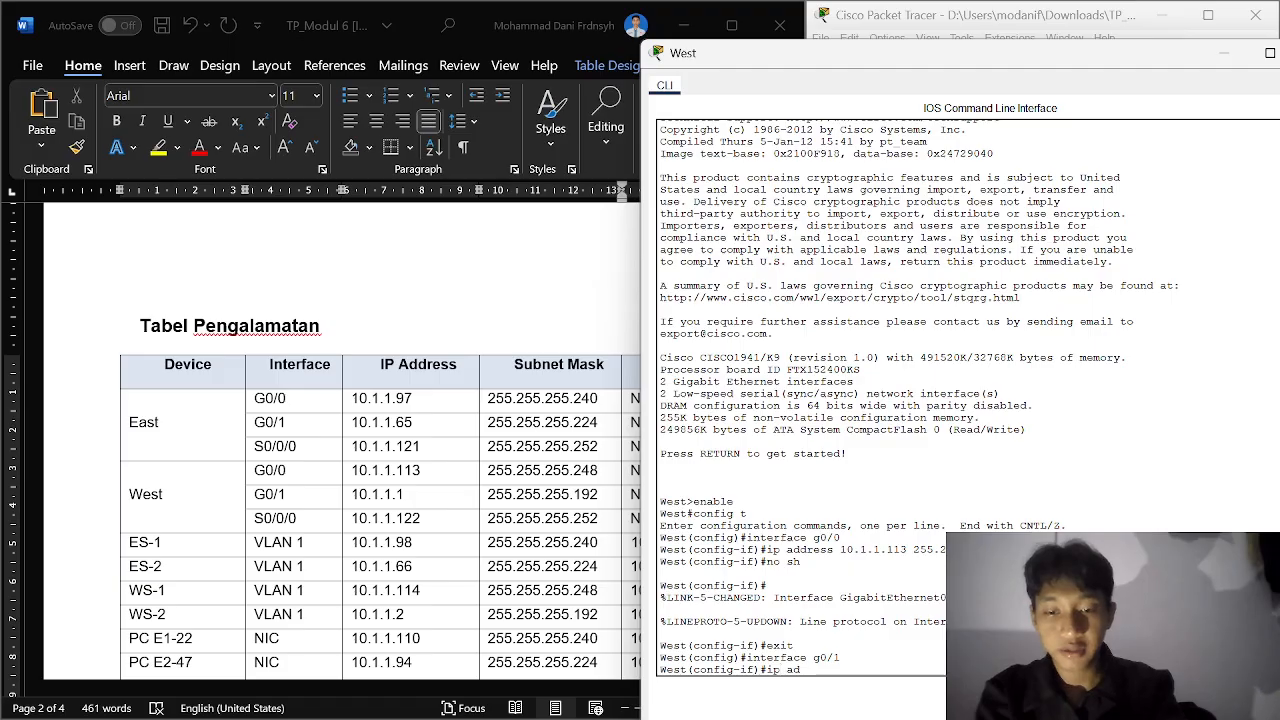
{"action": "type", "text": "dress"}
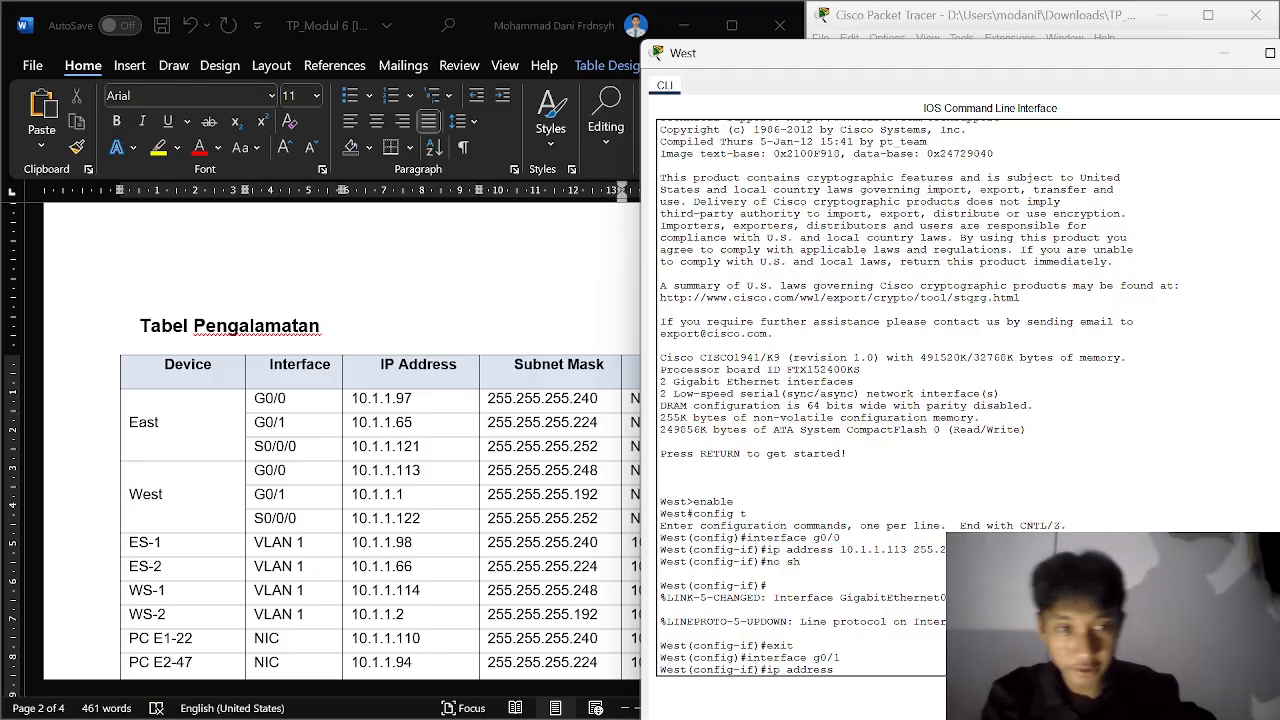
{"action": "type", "text": "10.1."}
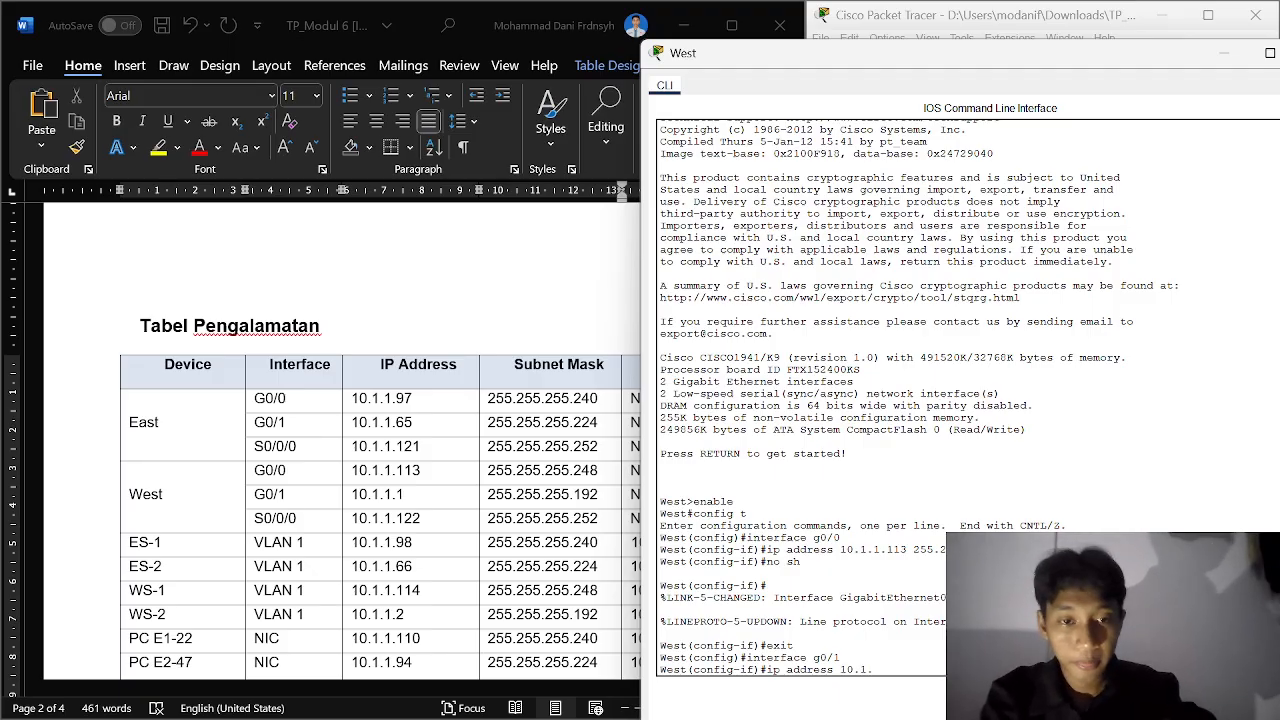
{"action": "type", "text": "1.1"}
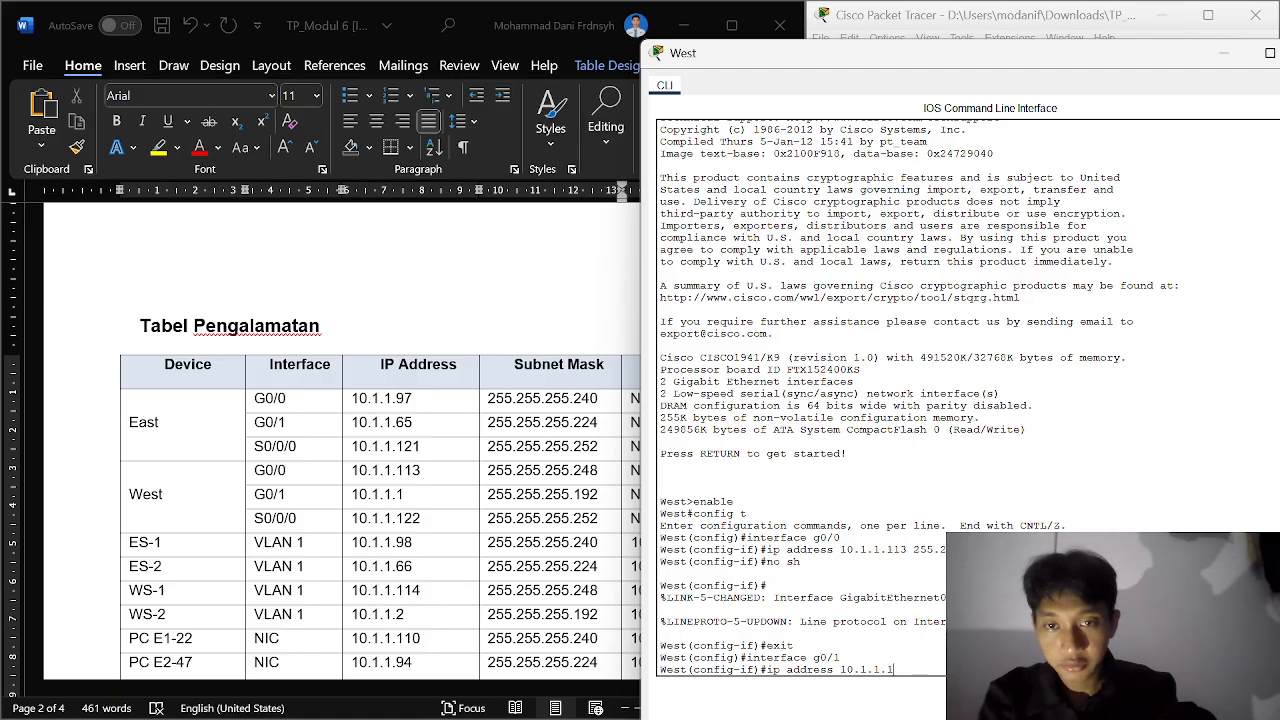
{"action": "type", "text": " 255"}
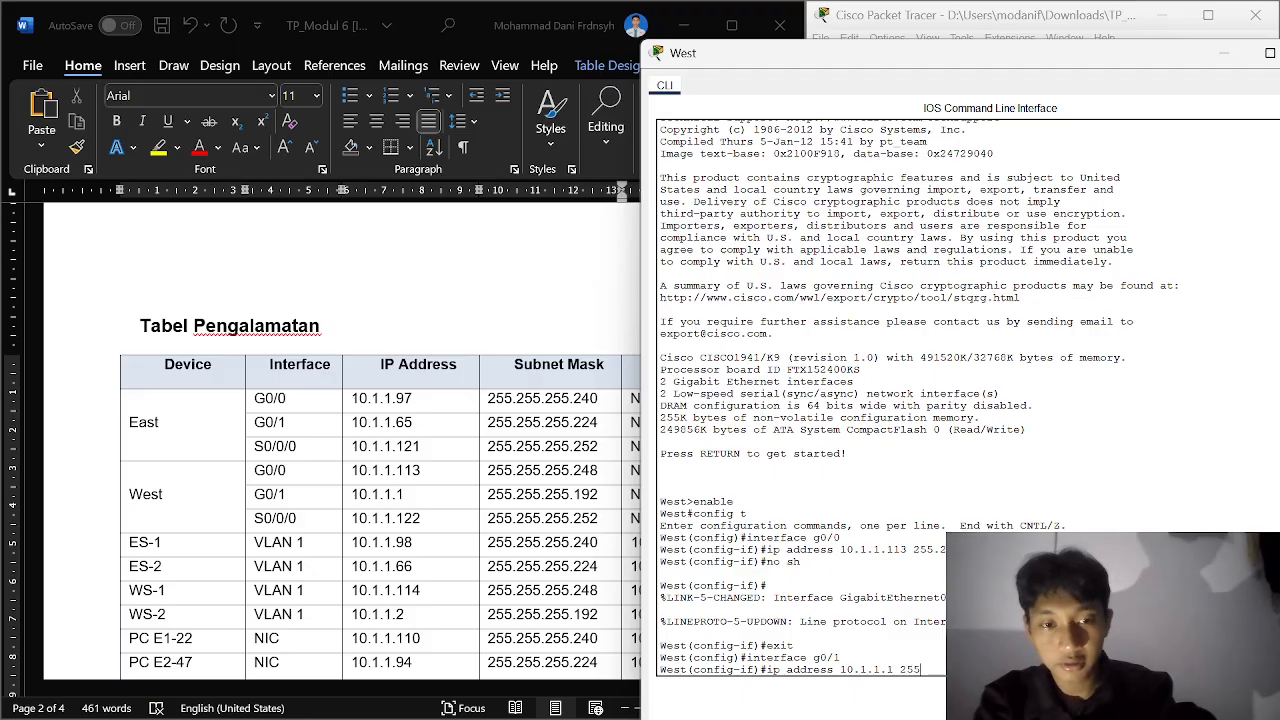
{"action": "type", "text": ".255"}
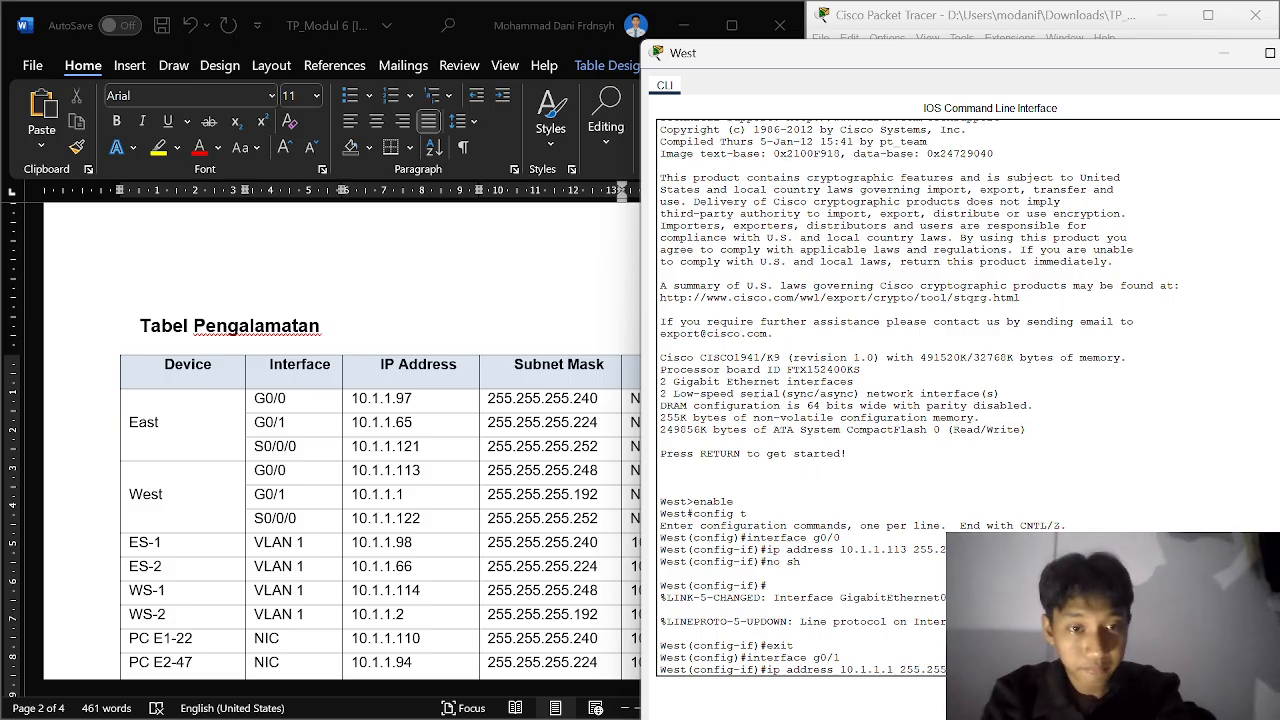
{"action": "key", "text": "Return"}
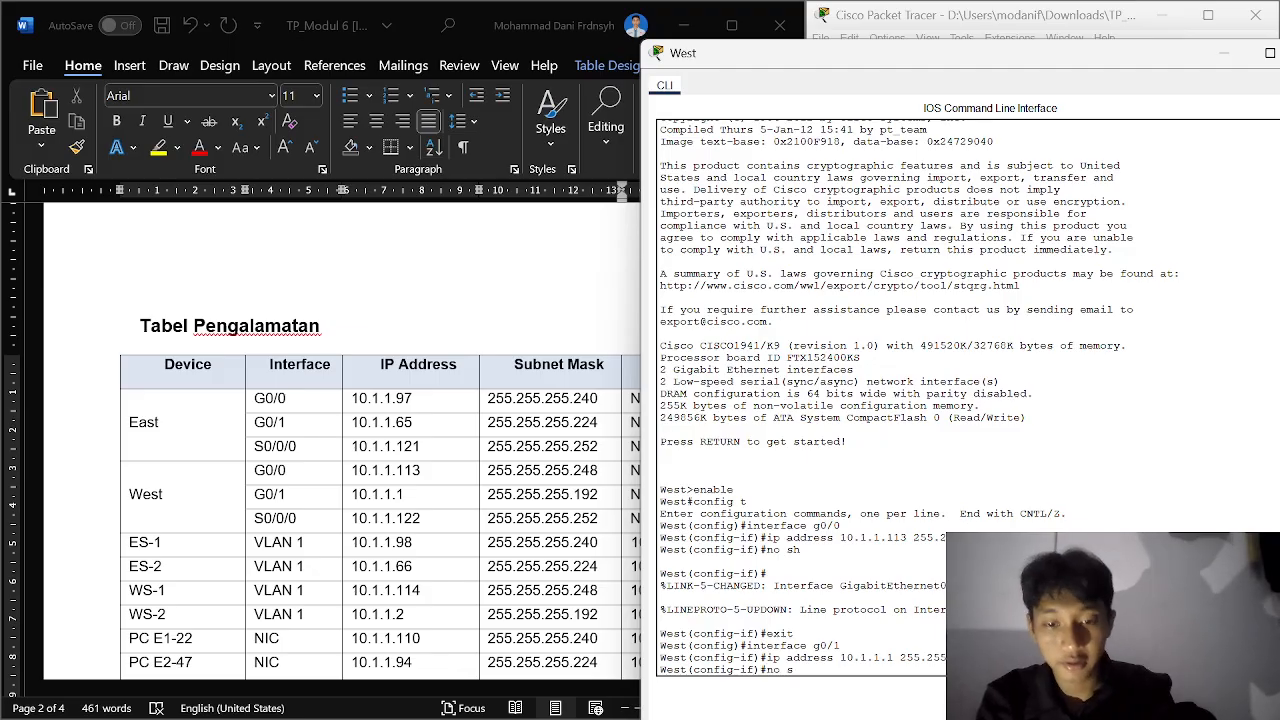
Step: Enable the West router's interface g0/1 with no sh and exit to global configuration mode
{"action": "type", "text": "no sh"}
{"action": "key", "text": "Return"}
{"action": "key", "text": "Return"}
{"action": "type", "text": "est(config-if)#e"}
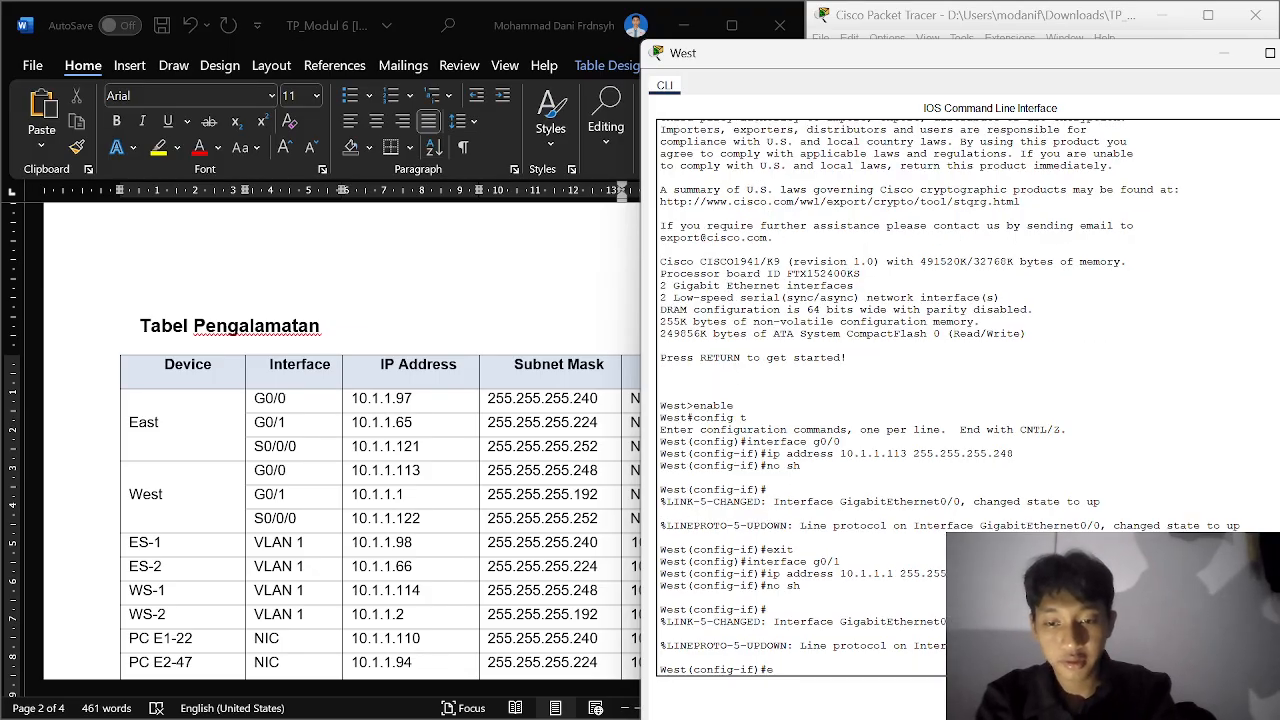
{"action": "type", "text": "xit"}
{"action": "key", "text": "Return"}
{"action": "key", "text": "Return"}
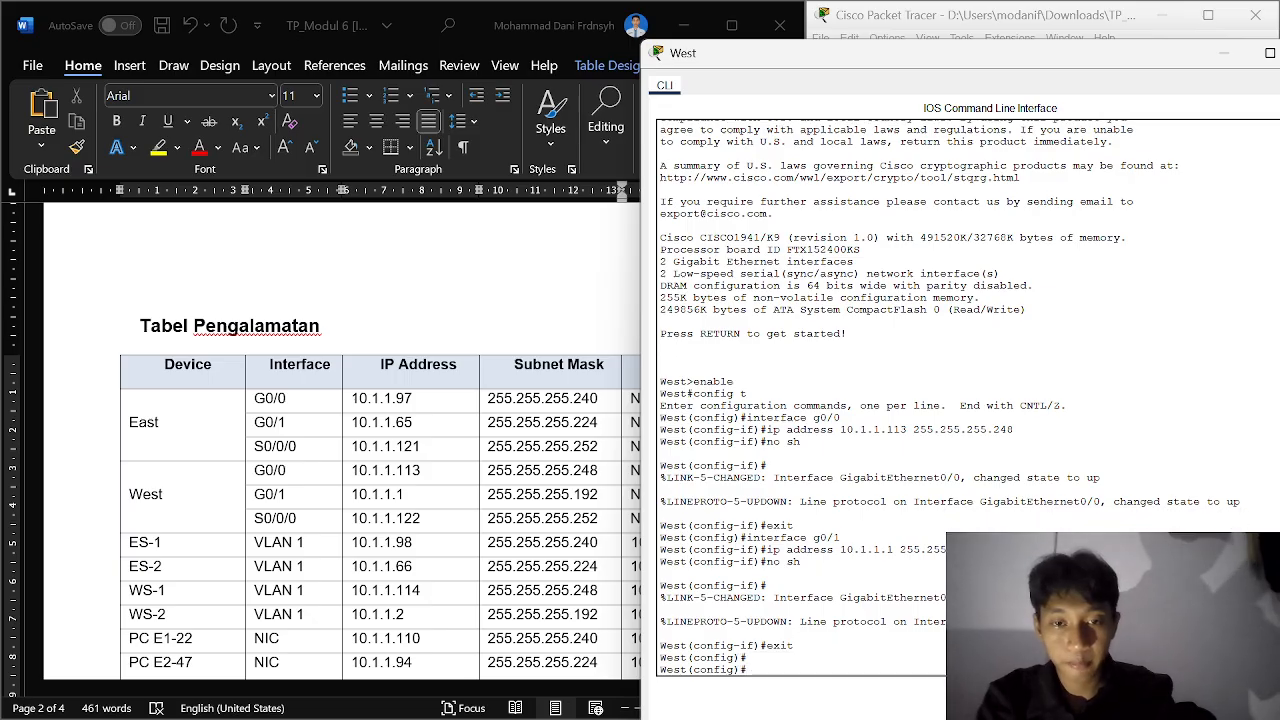
Step: Enter interface configuration mode for s0/0/0 on the West router
{"action": "type", "text": "interfa"}
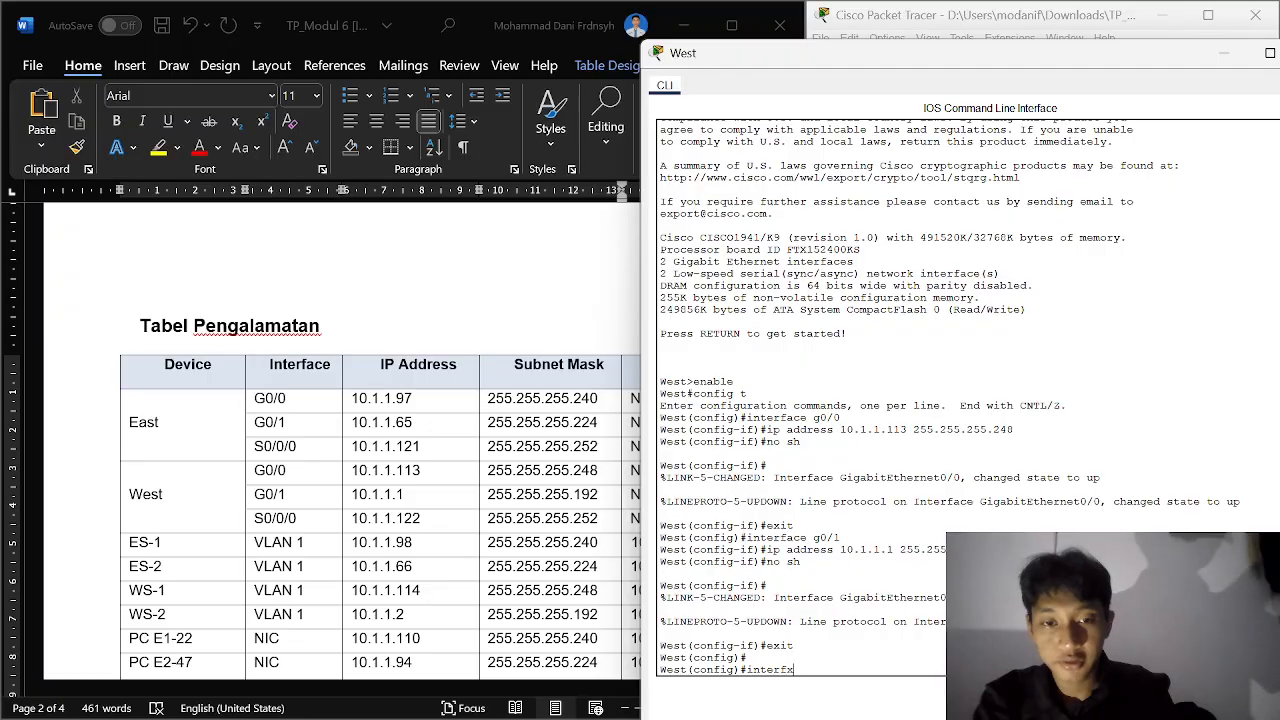
{"action": "key", "text": "BackSpace"}
{"action": "type", "text": "ace "}
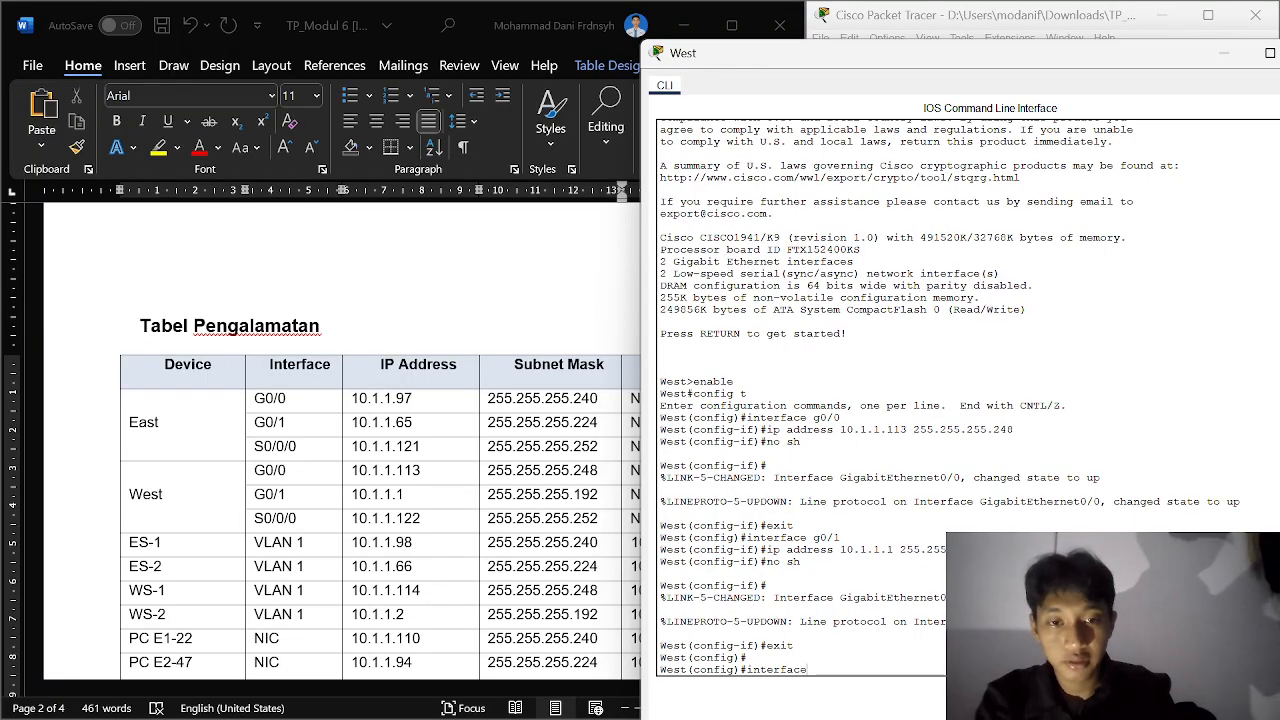
{"action": "type", "text": "s0/0/0"}
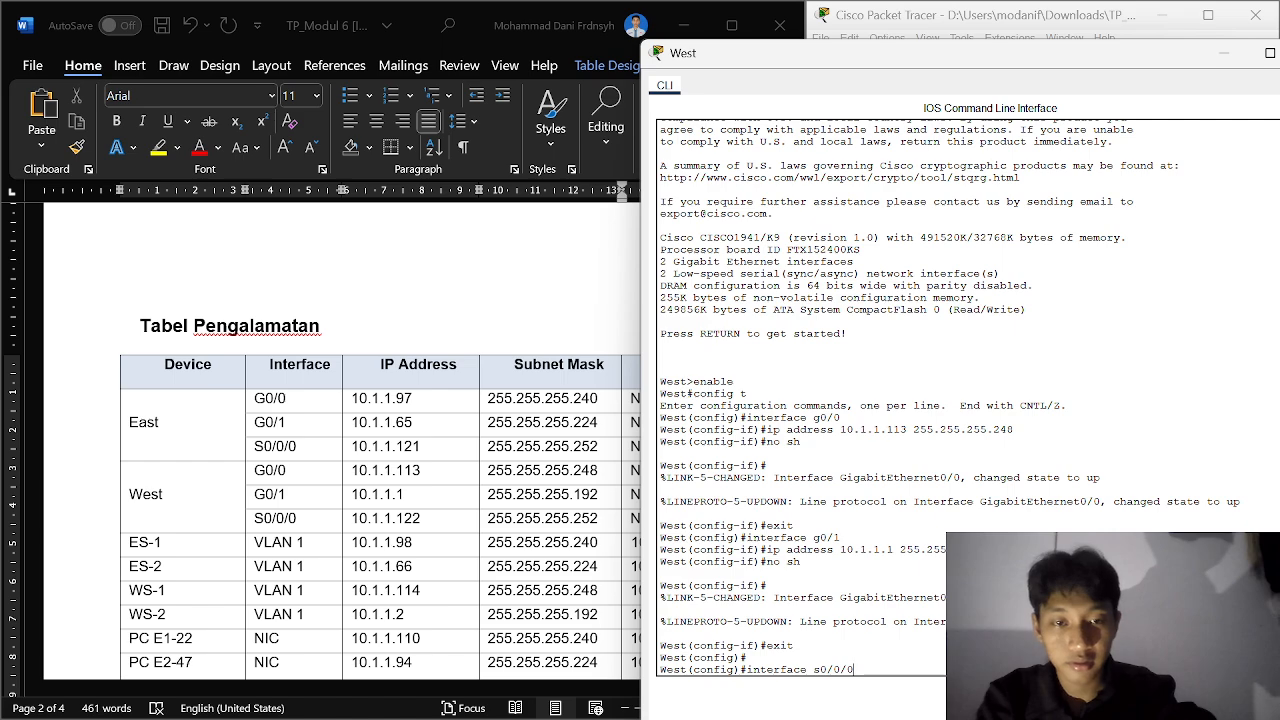
{"action": "key", "text": "Return"}
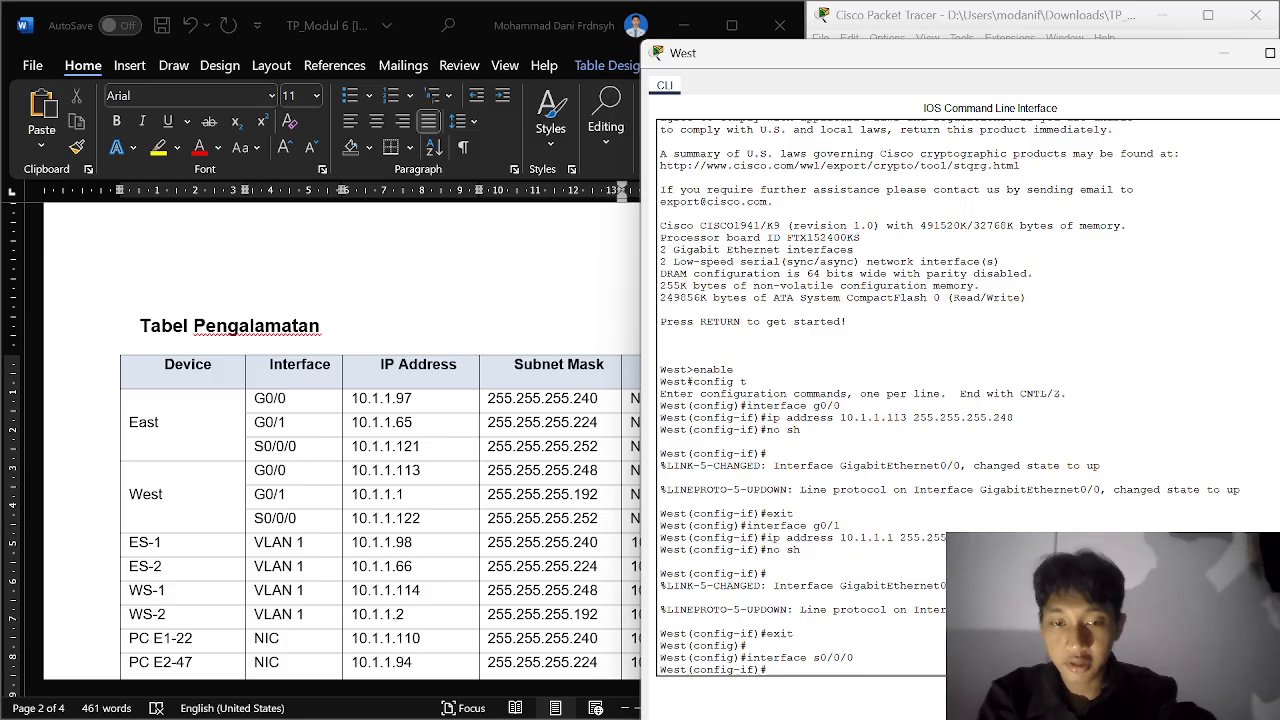
{"action": "type", "text": "10.1.1"}
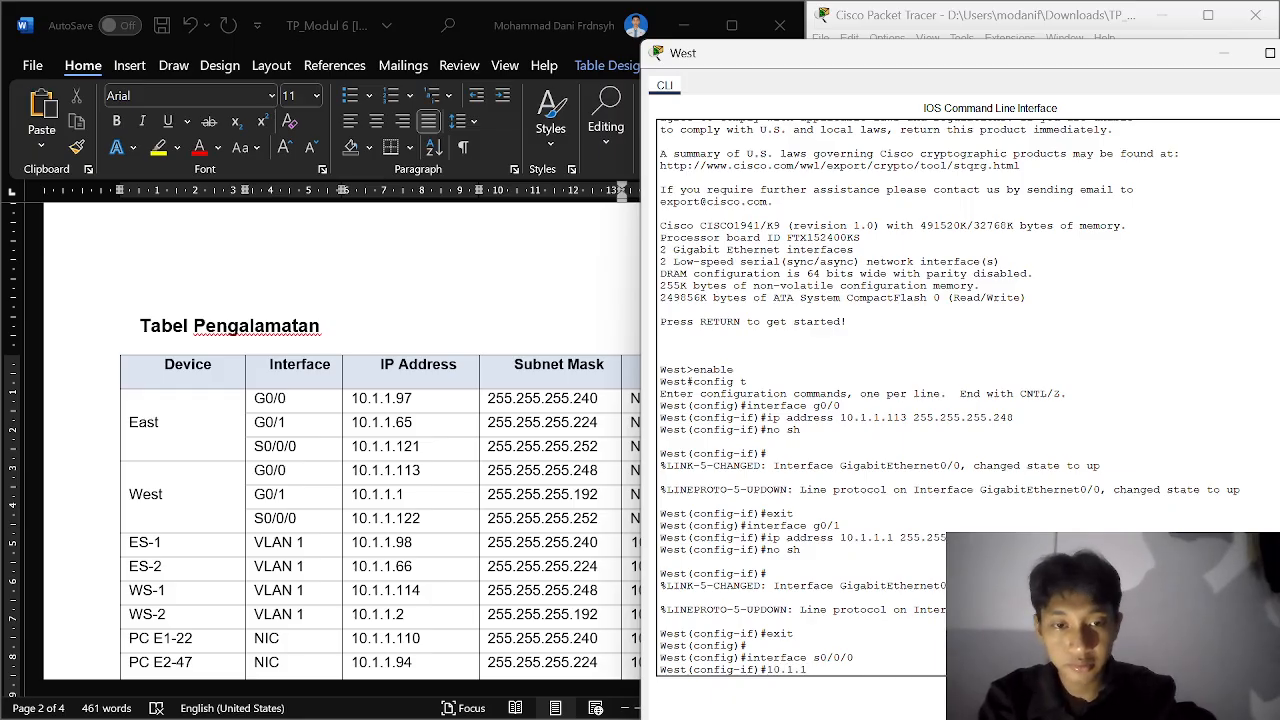
{"action": "type", "text": "."}
{"action": "key", "text": "BackSpace"}
{"action": "key", "text": "BackSpace"}
{"action": "key", "text": "BackSpace"}
{"action": "key", "text": "BackSpace"}
{"action": "key", "text": "BackSpace"}
{"action": "key", "text": "BackSpace"}
{"action": "key", "text": "BackSpace"}
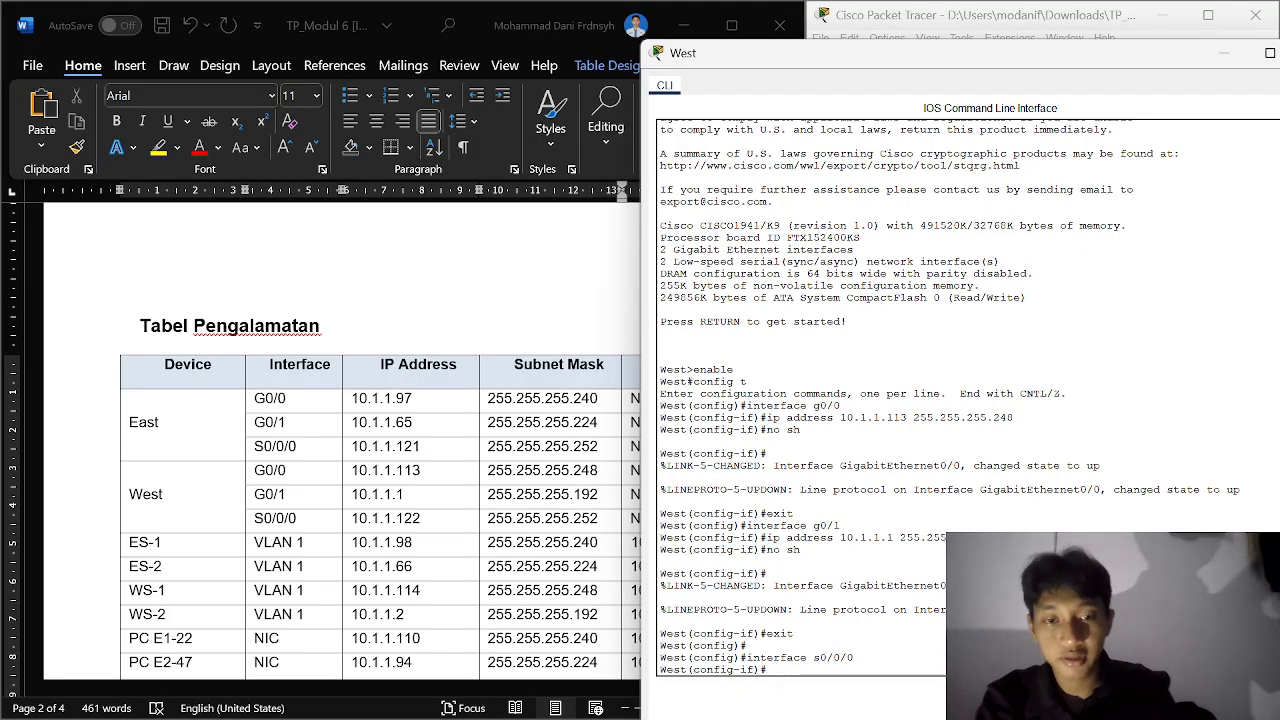
Step: Assign IP address 10.1.1.122 with mask 255.255.255.252 to the West router's interface s0/0/0
{"action": "type", "text": "ip a"}
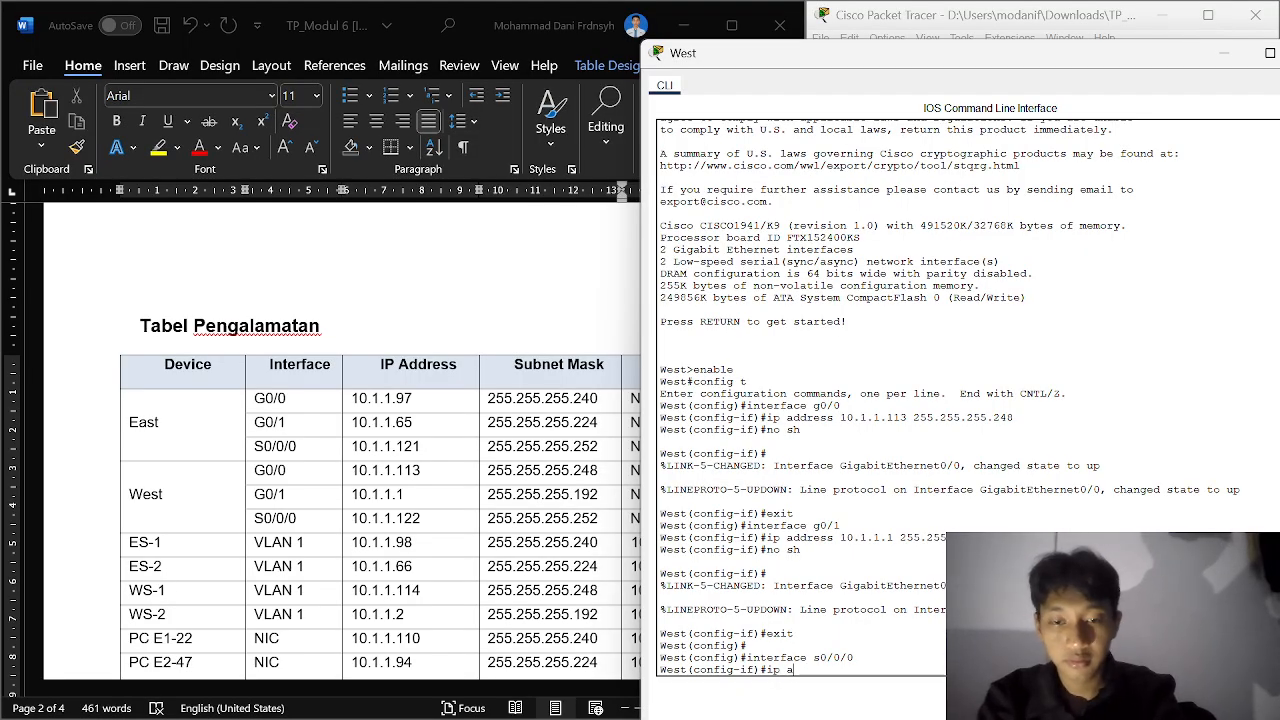
{"action": "type", "text": "ddress"}
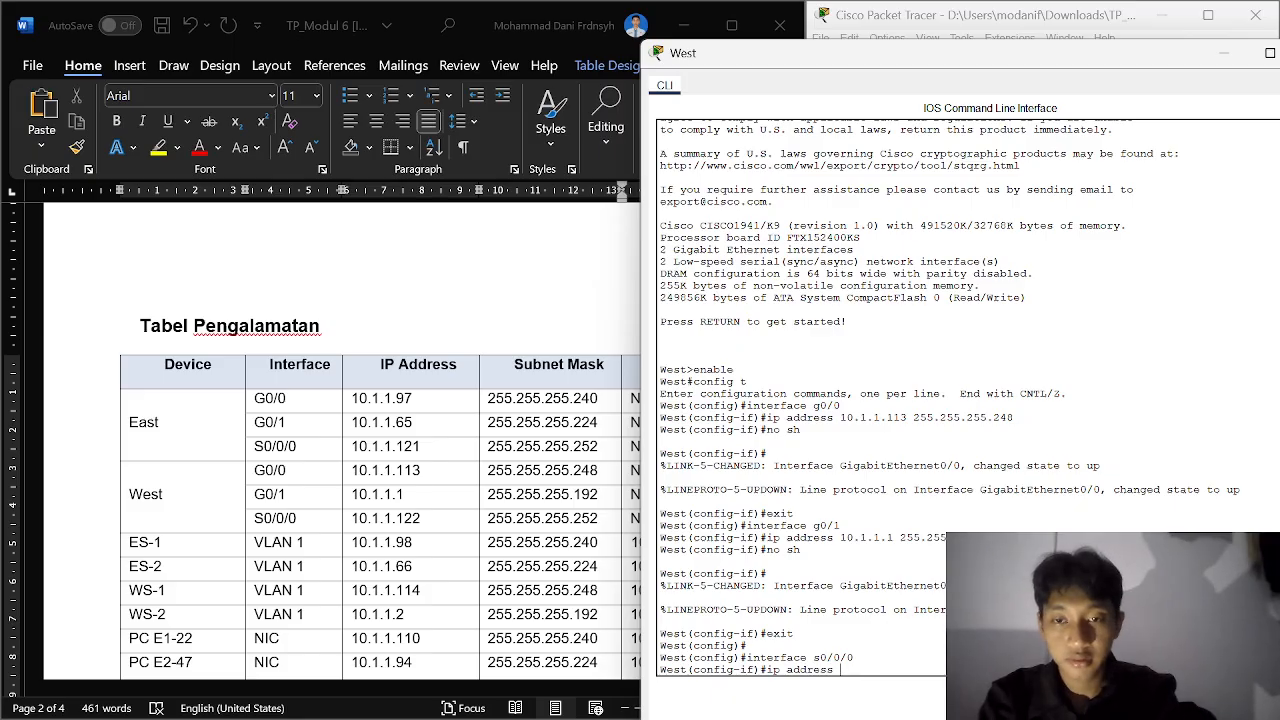
{"action": "type", "text": " 10.1.1.122"}
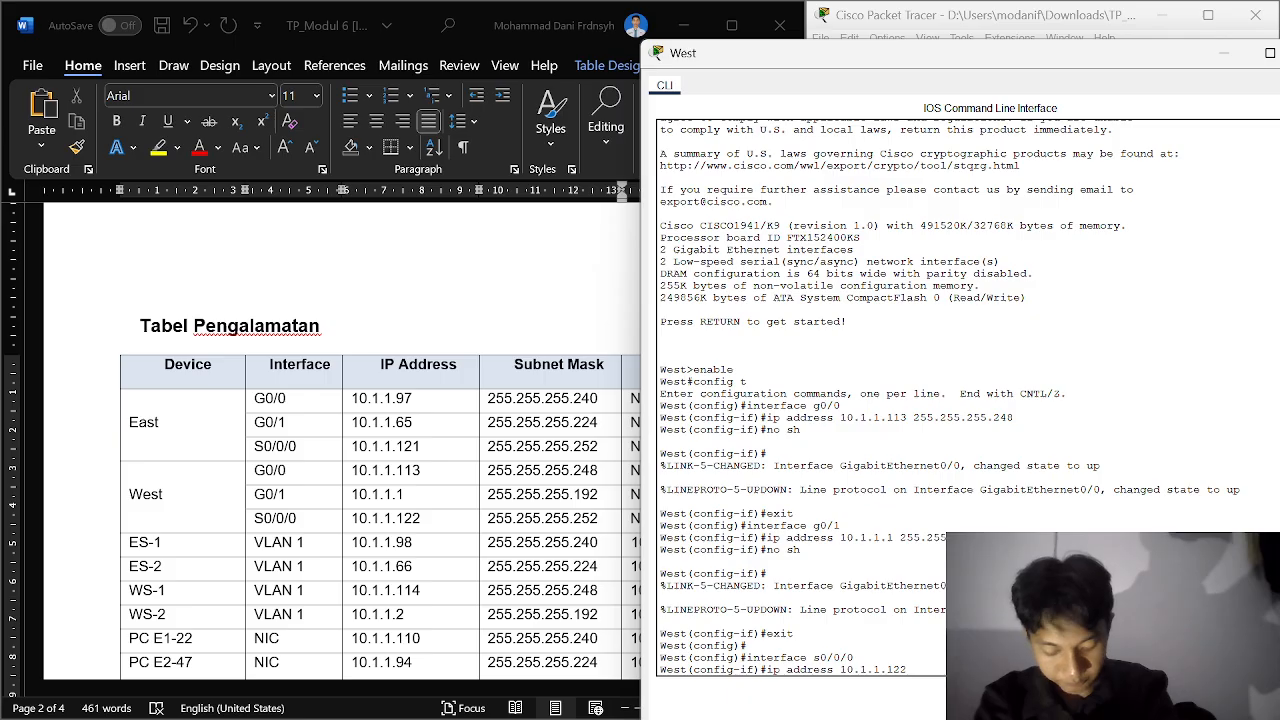
{"action": "type", "text": "33"}
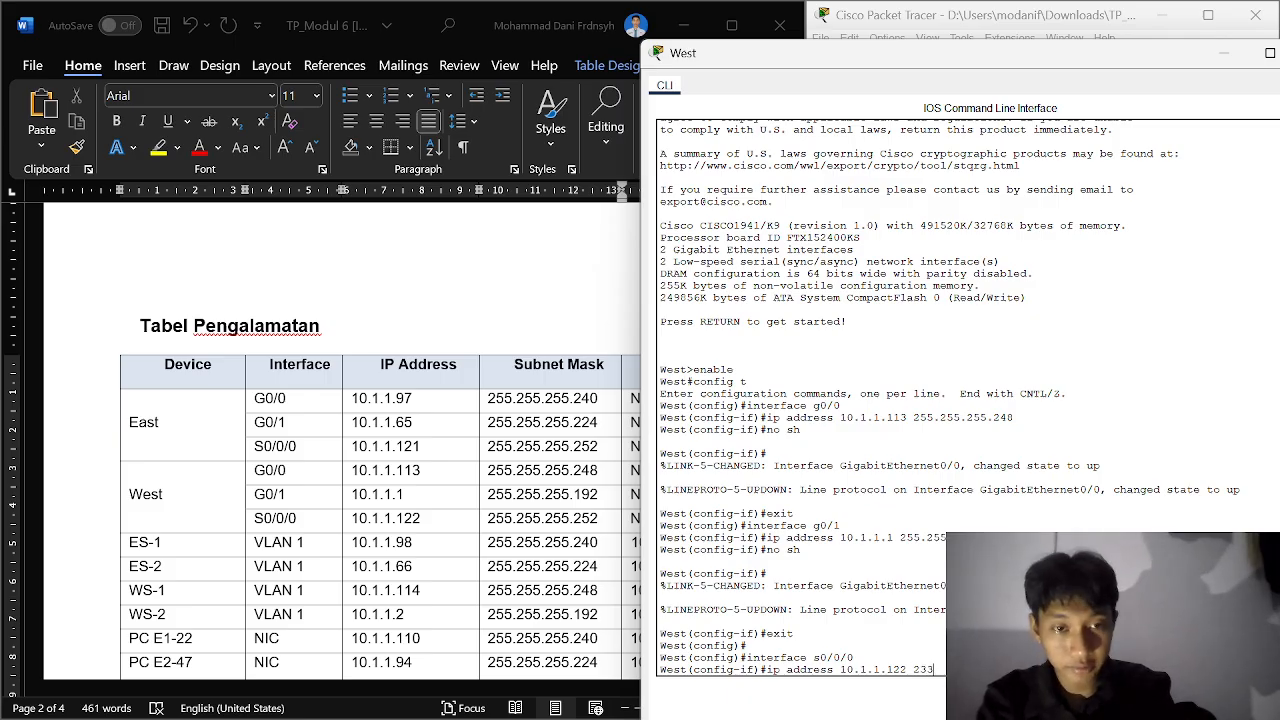
{"action": "key", "text": "BackSpace"}
{"action": "key", "text": "BackSpace"}
{"action": "type", "text": "55.2"}
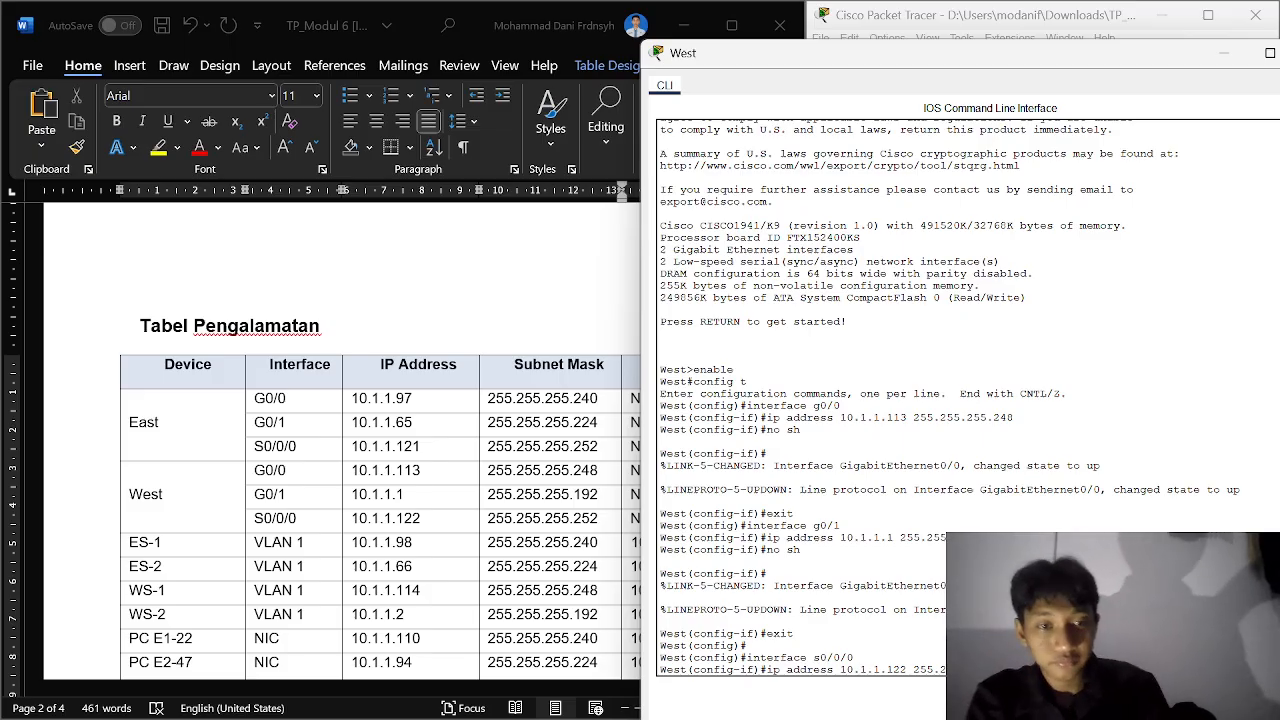
{"action": "key", "text": "Return"}
Step: Enable the West router's interface s0/0/0 with no sh and exit to global configuration mode
{"action": "type", "text": "no sh"}
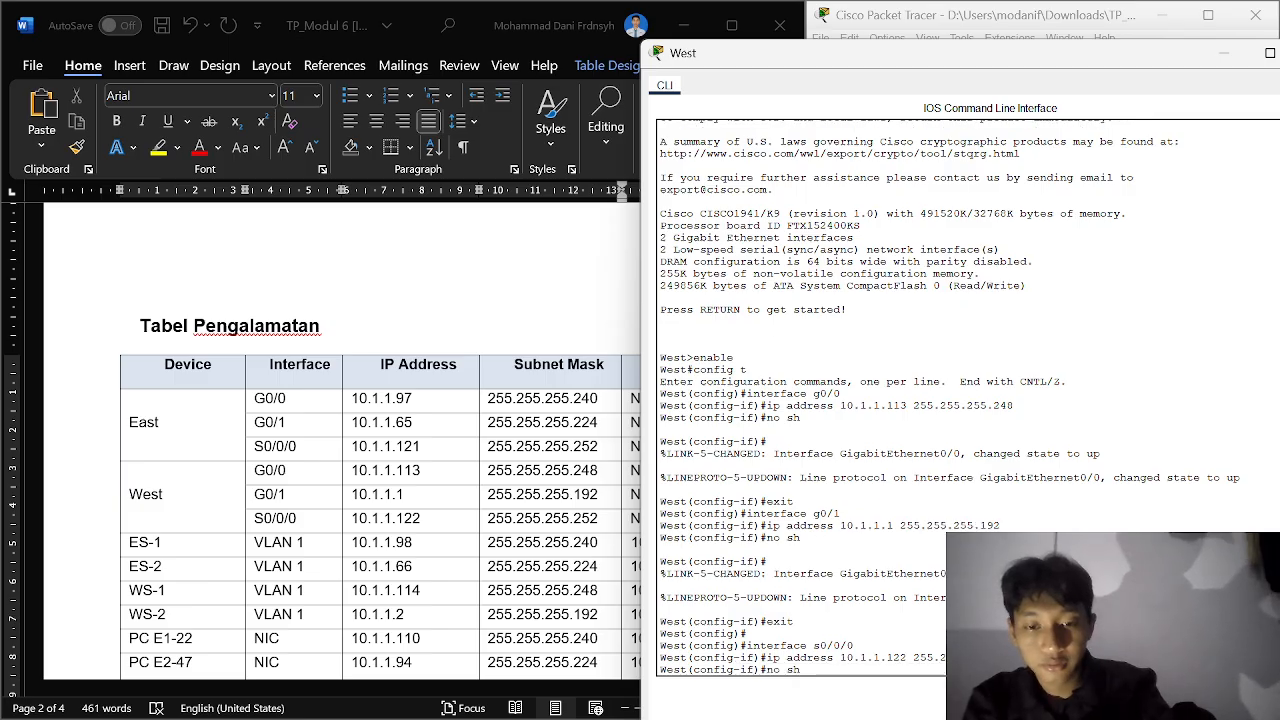
{"action": "key", "text": "Return"}
{"action": "type", "text": "e"}
{"action": "key", "text": "Return"}
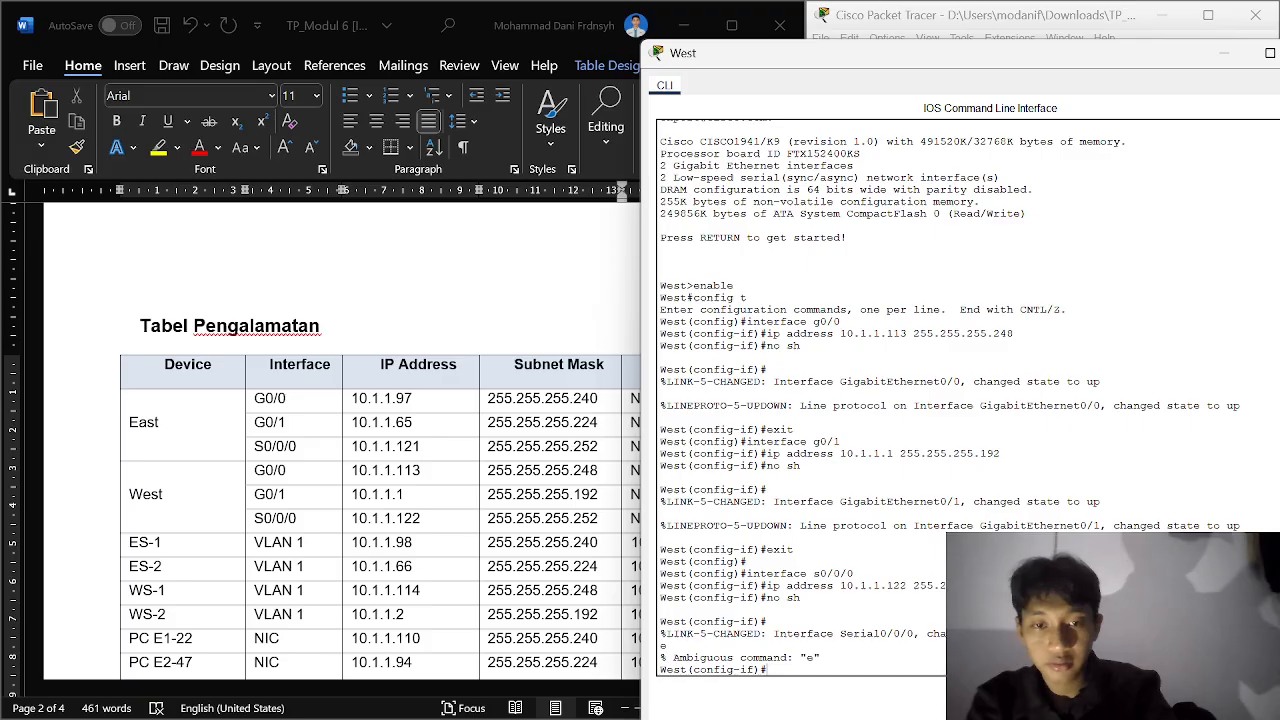
{"action": "type", "text": "exi"}
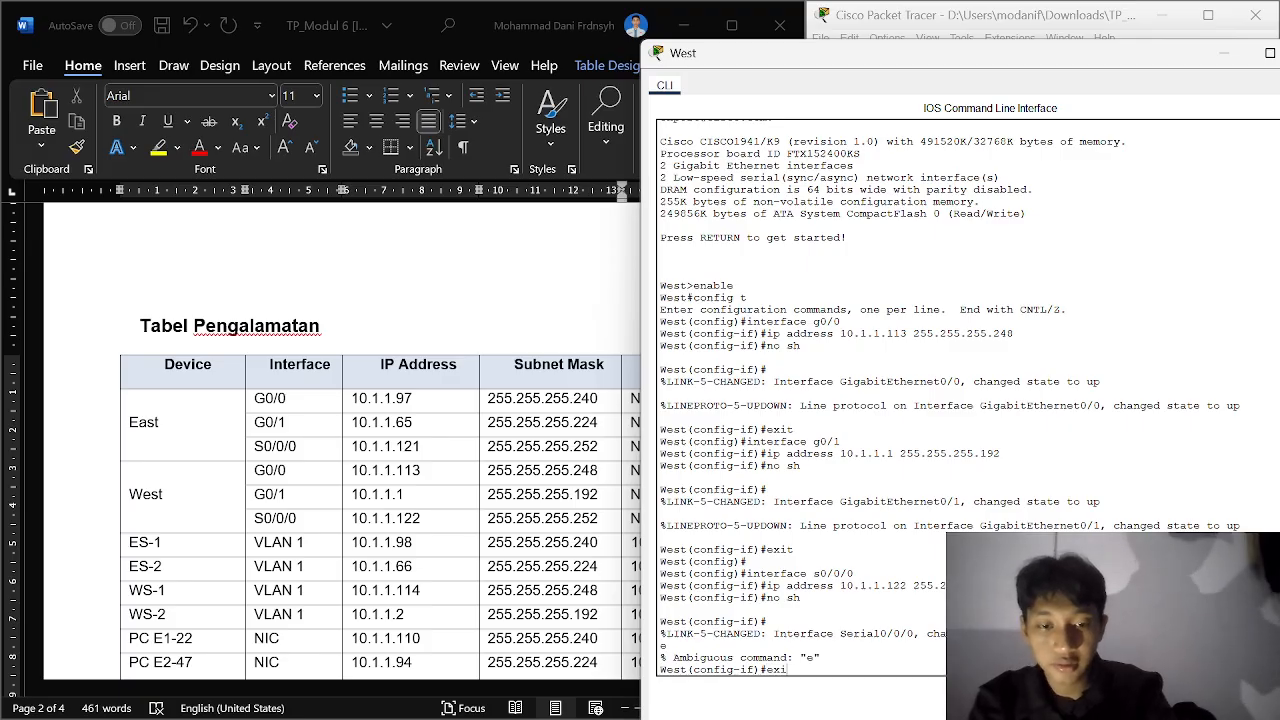
{"action": "type", "text": "t"}
{"action": "key", "text": "Return"}
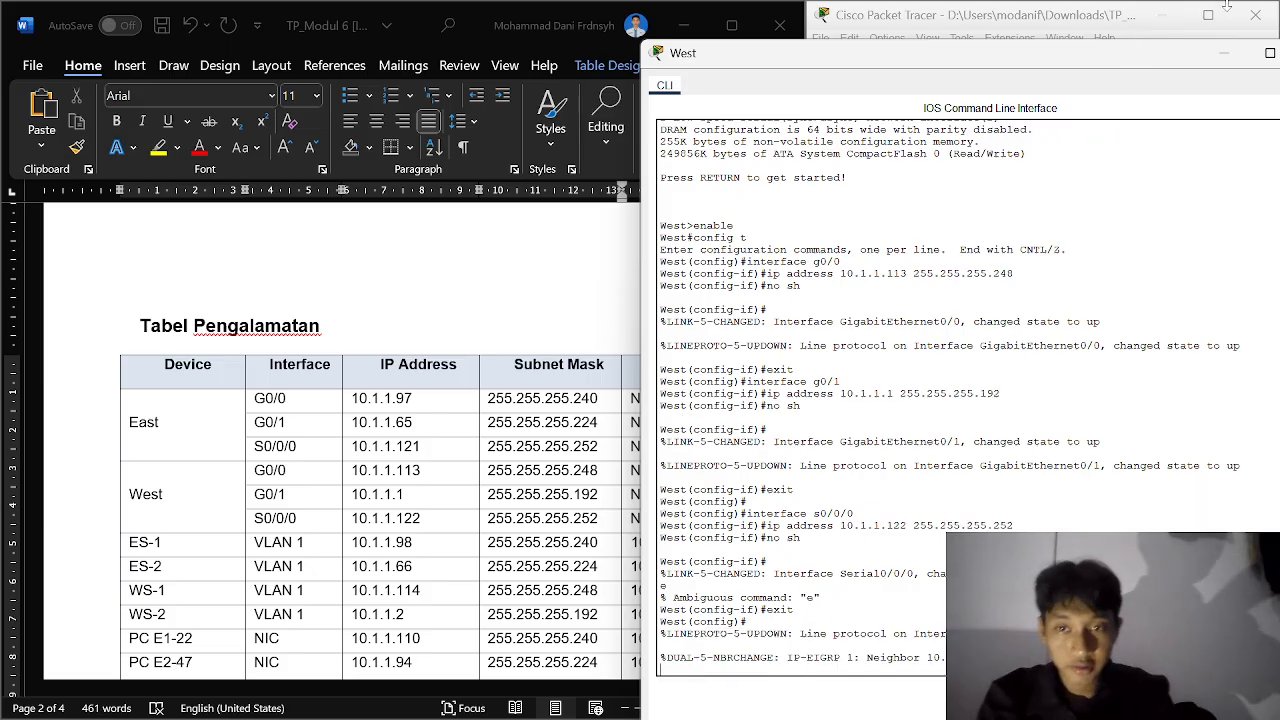
Step: Close the West router's window and enter global configuration mode on switch ES-1 with enable and config t
{"action": "left_click_drag", "start_coordinate": [1171, 60], "coordinate": [998, 77]}
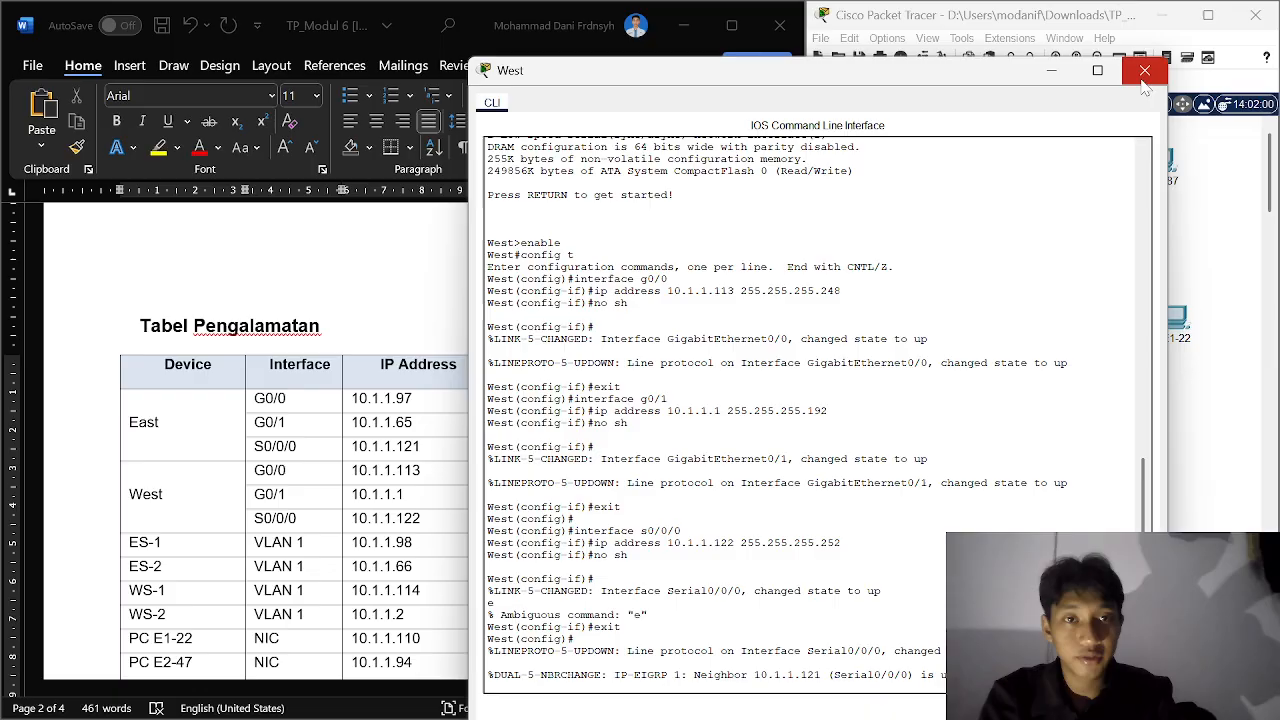
{"action": "left_click", "coordinate": [1144, 72]}
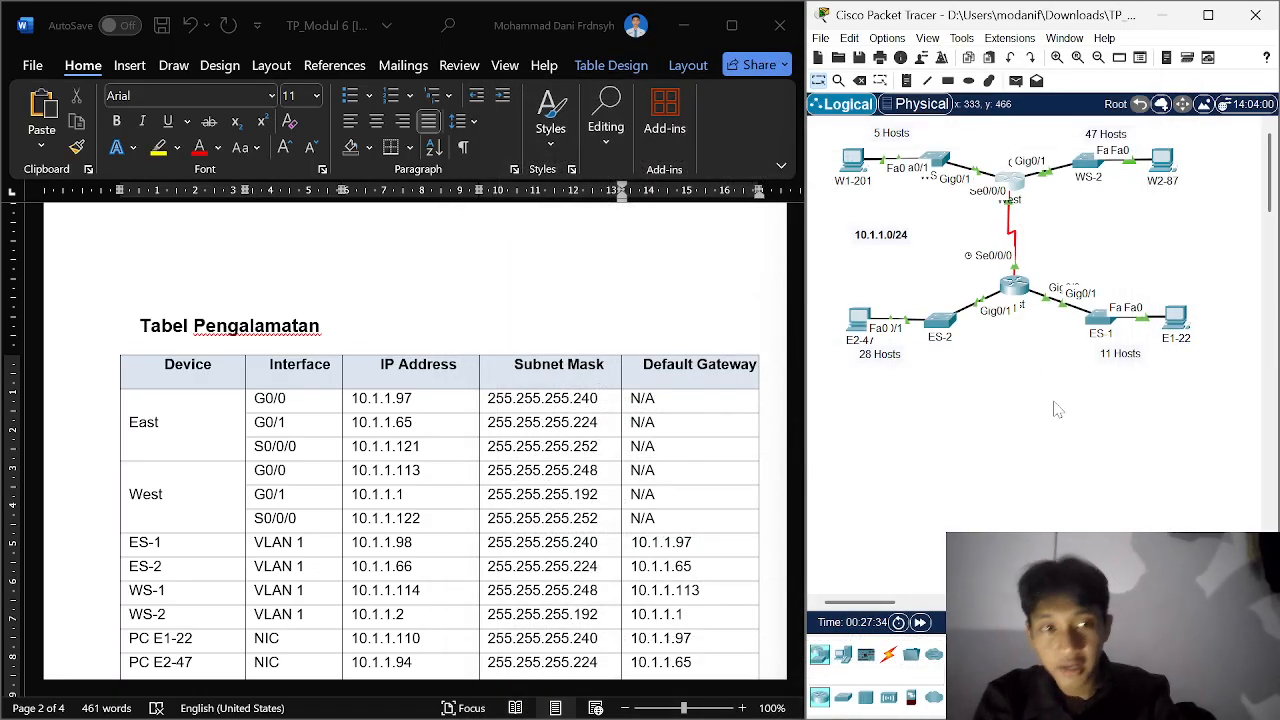
{"action": "left_click", "coordinate": [1104, 328]}
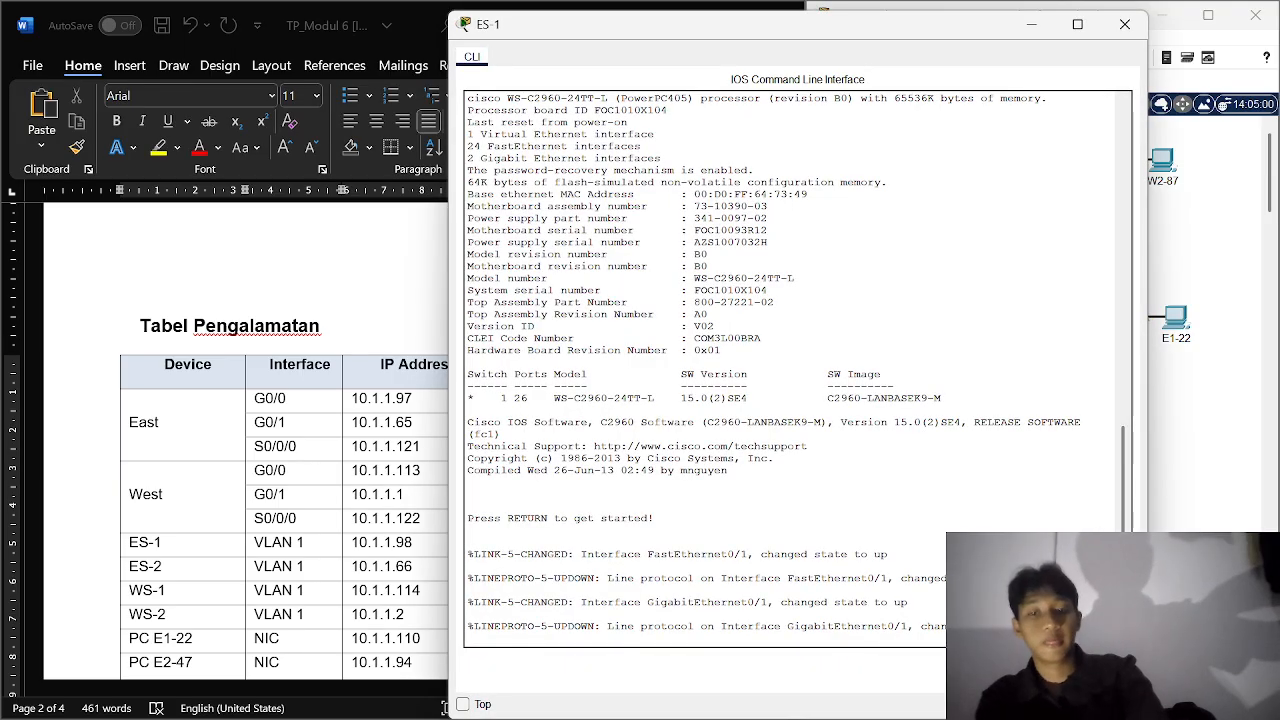
{"action": "key", "text": "Return"}
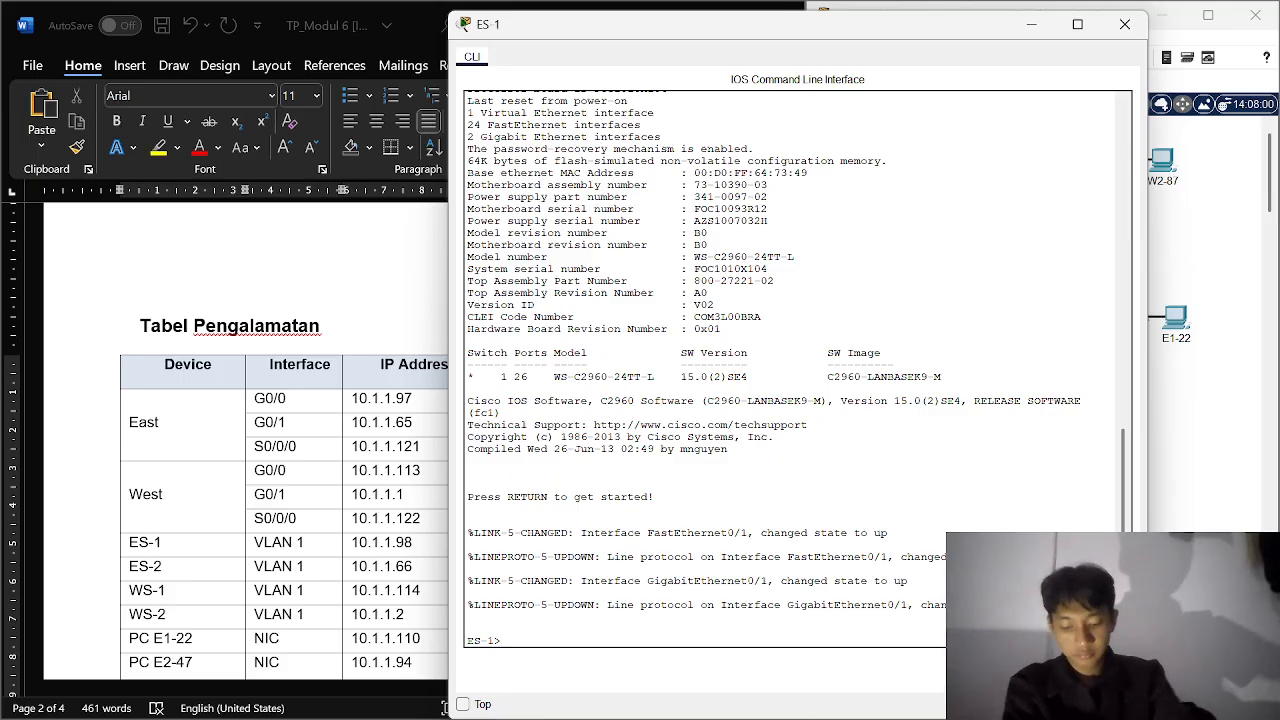
{"action": "type", "text": "e"}
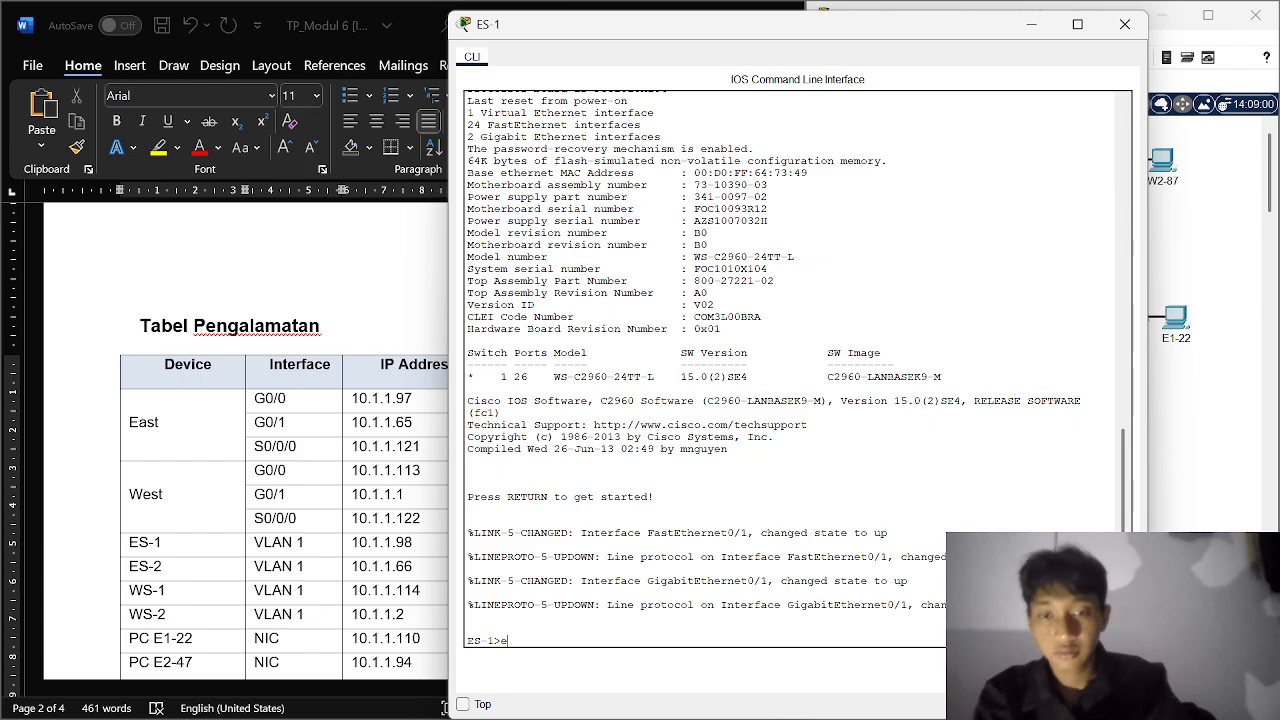
{"action": "type", "text": "nable"}
{"action": "key", "text": "Return"}
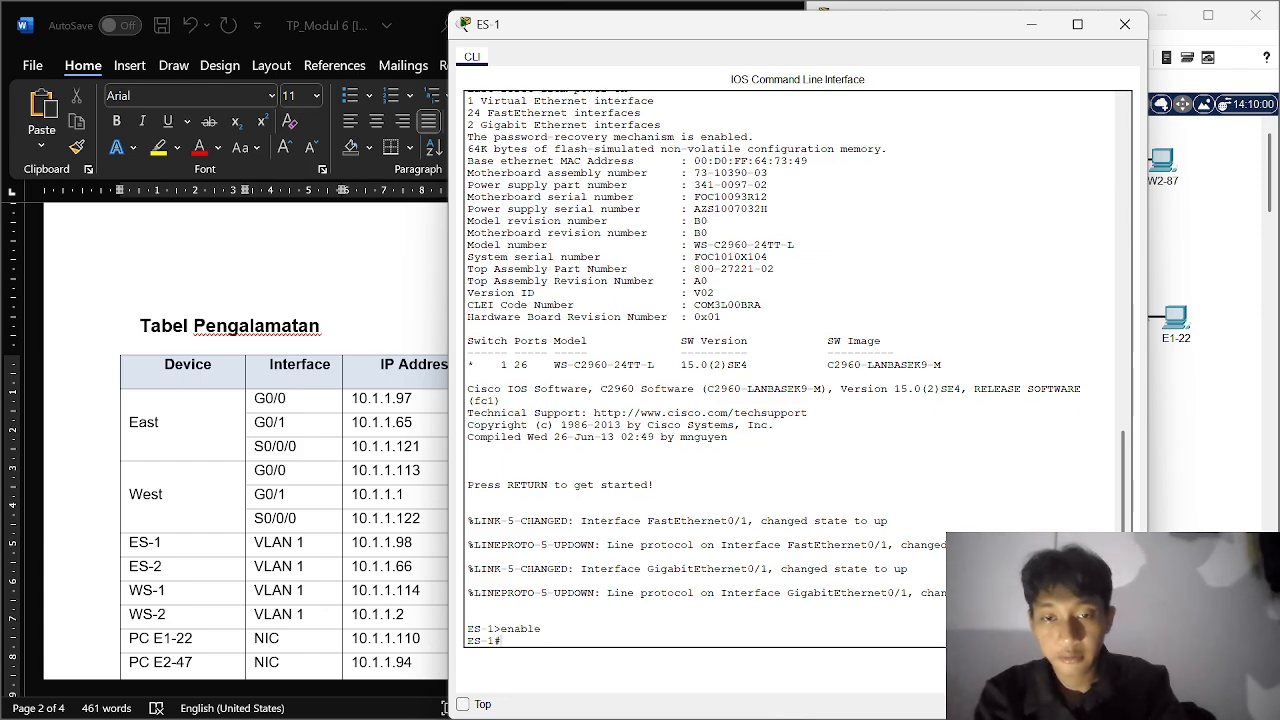
{"action": "type", "text": "con"}
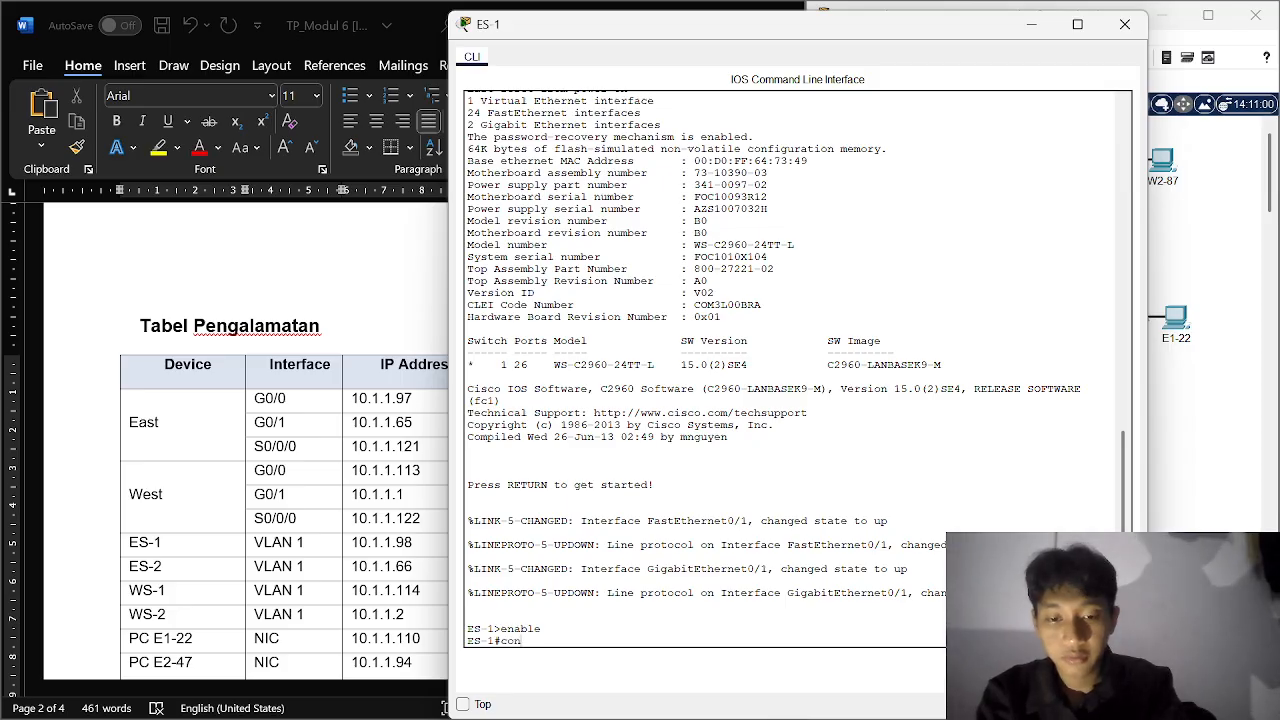
{"action": "type", "text": "fig t"}
{"action": "key", "text": "Return"}
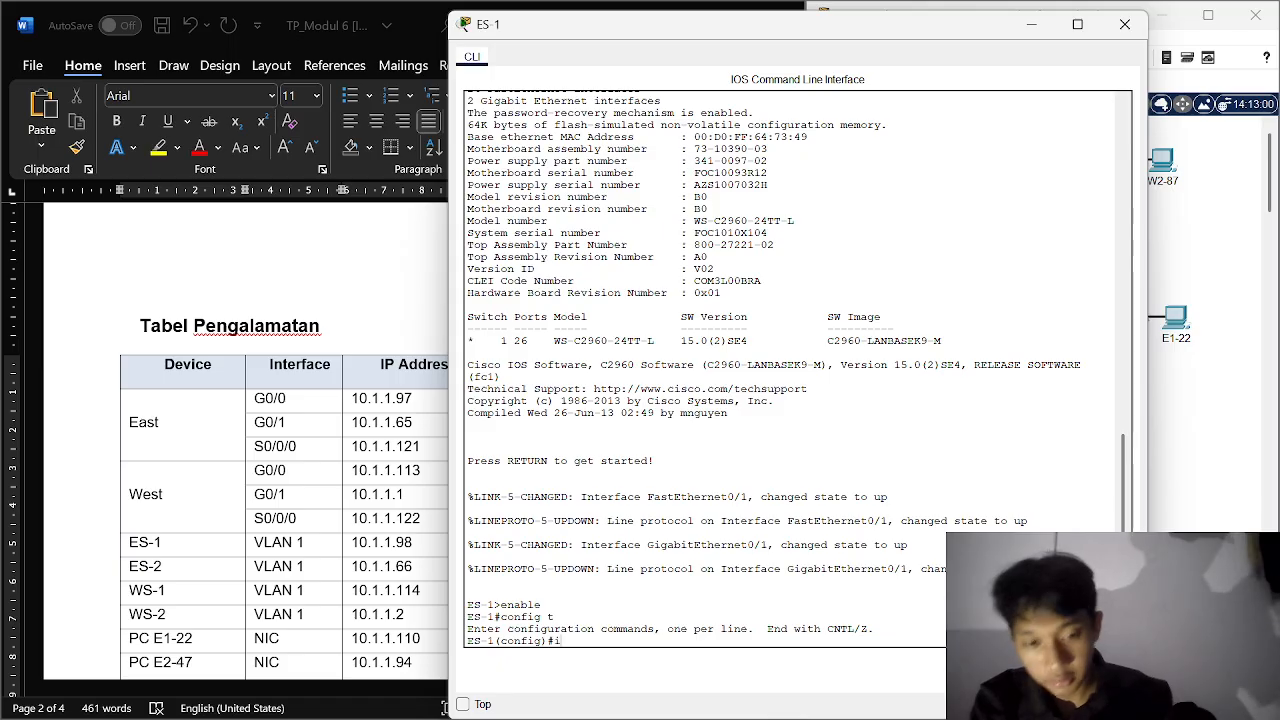
Step: Assign IP address 10.1.1.98 with mask 255.255.255.240 to interface VLAN 1 on switch ES-1
{"action": "type", "text": "interface vlan 1"}
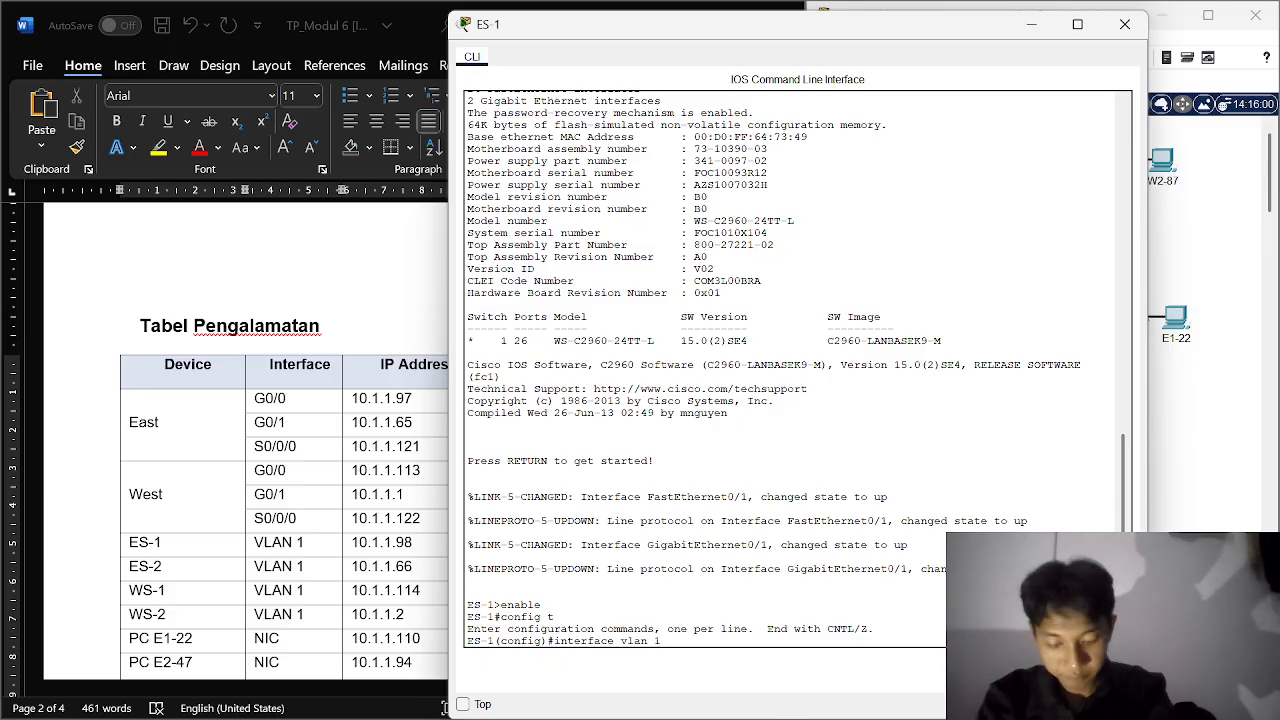
{"action": "key", "text": "Return"}
{"action": "type", "text": "ip"}
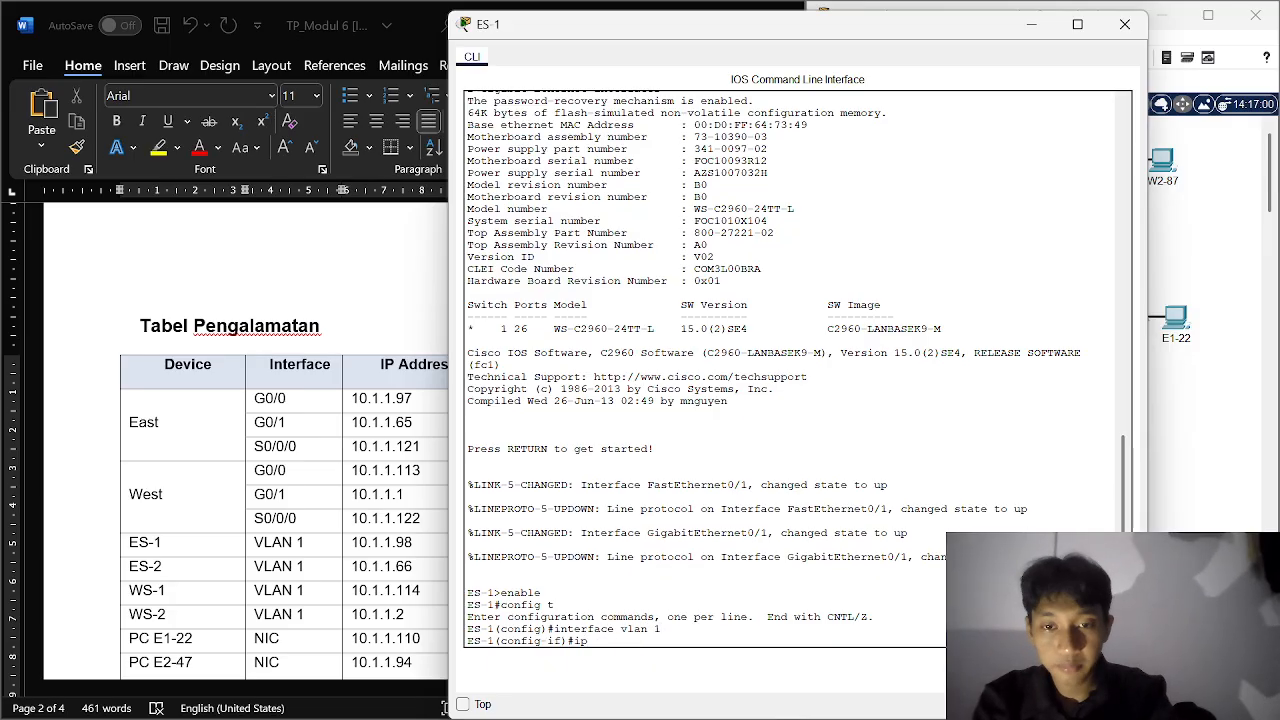
{"action": "type", "text": " address"}
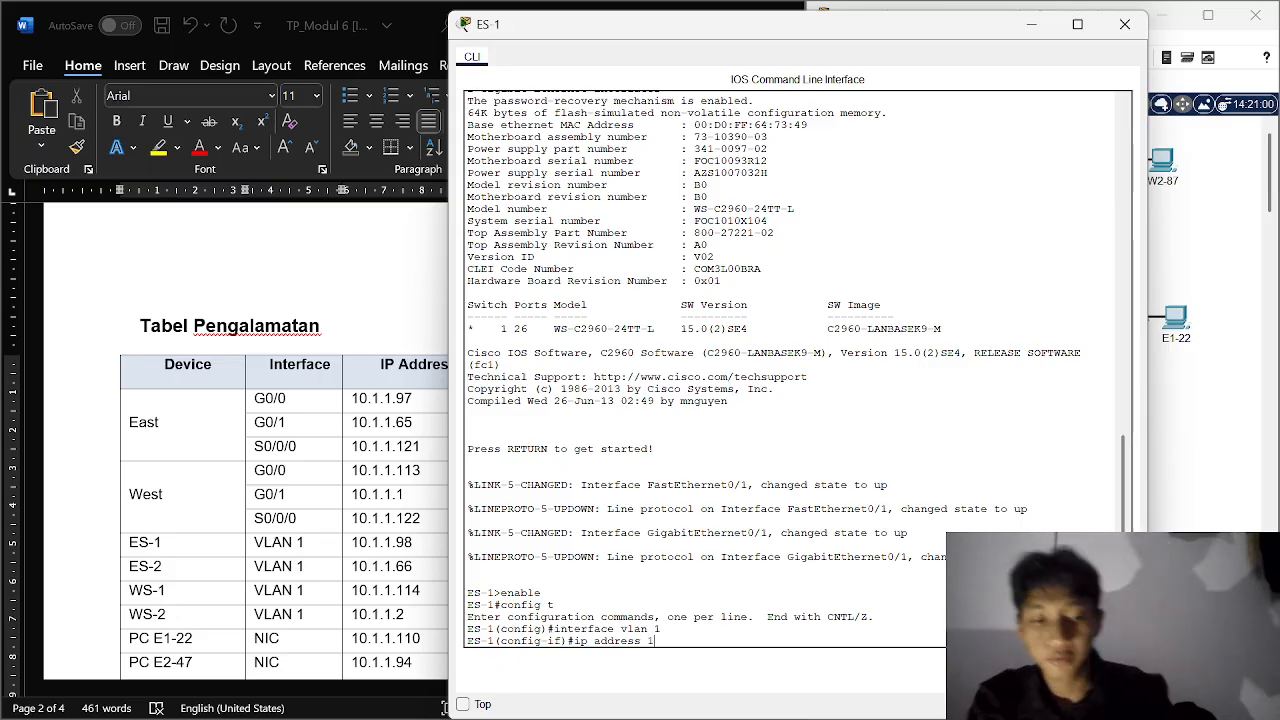
{"action": "type", "text": "10."}
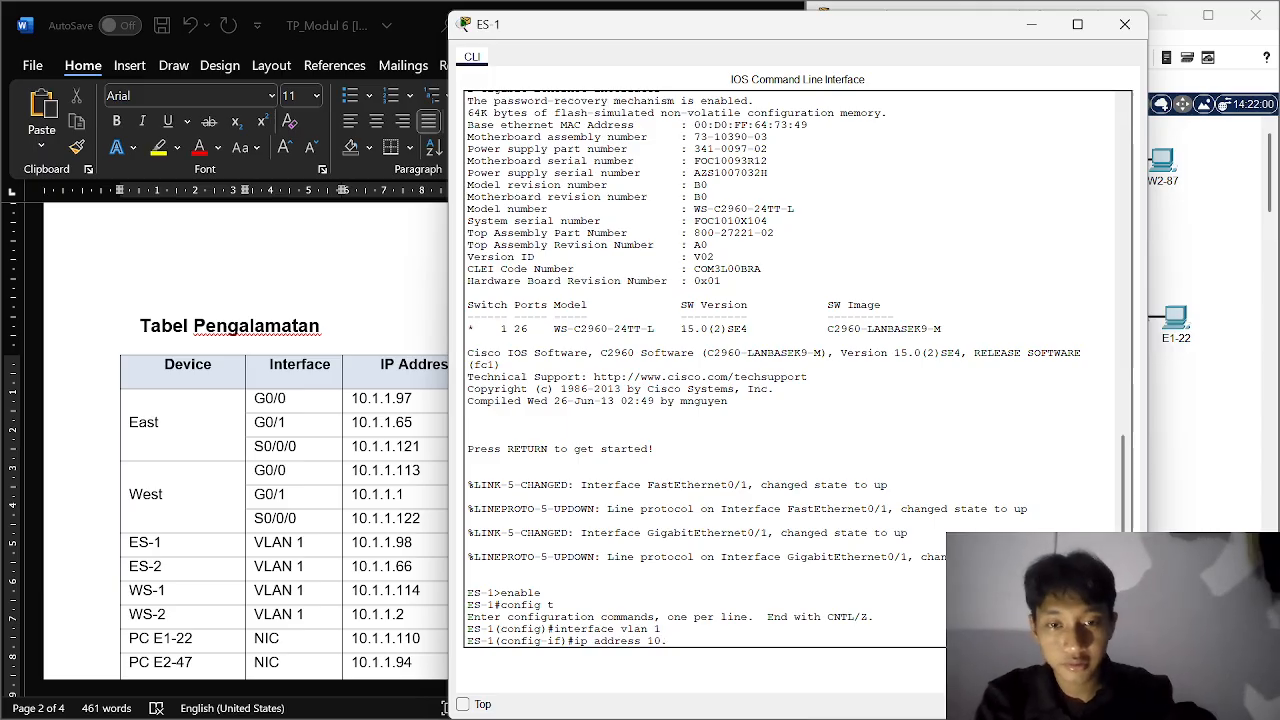
{"action": "type", "text": "1.1."}
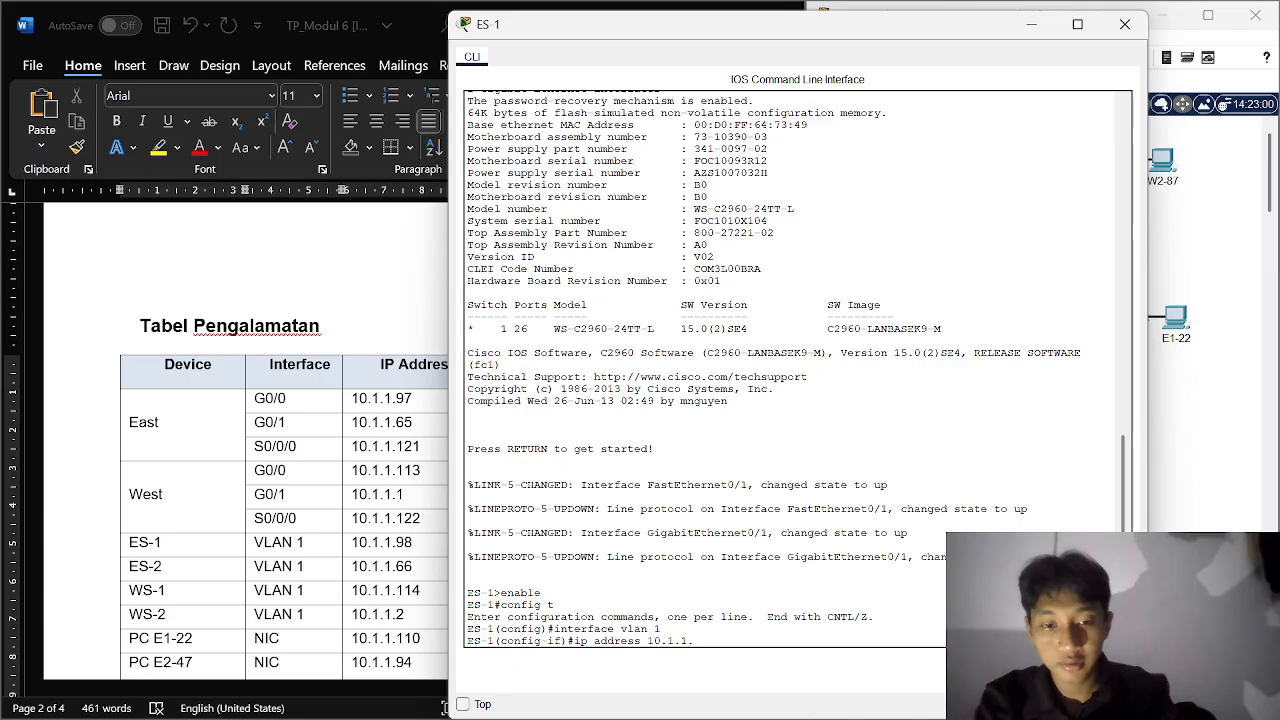
{"action": "type", "text": "98"}
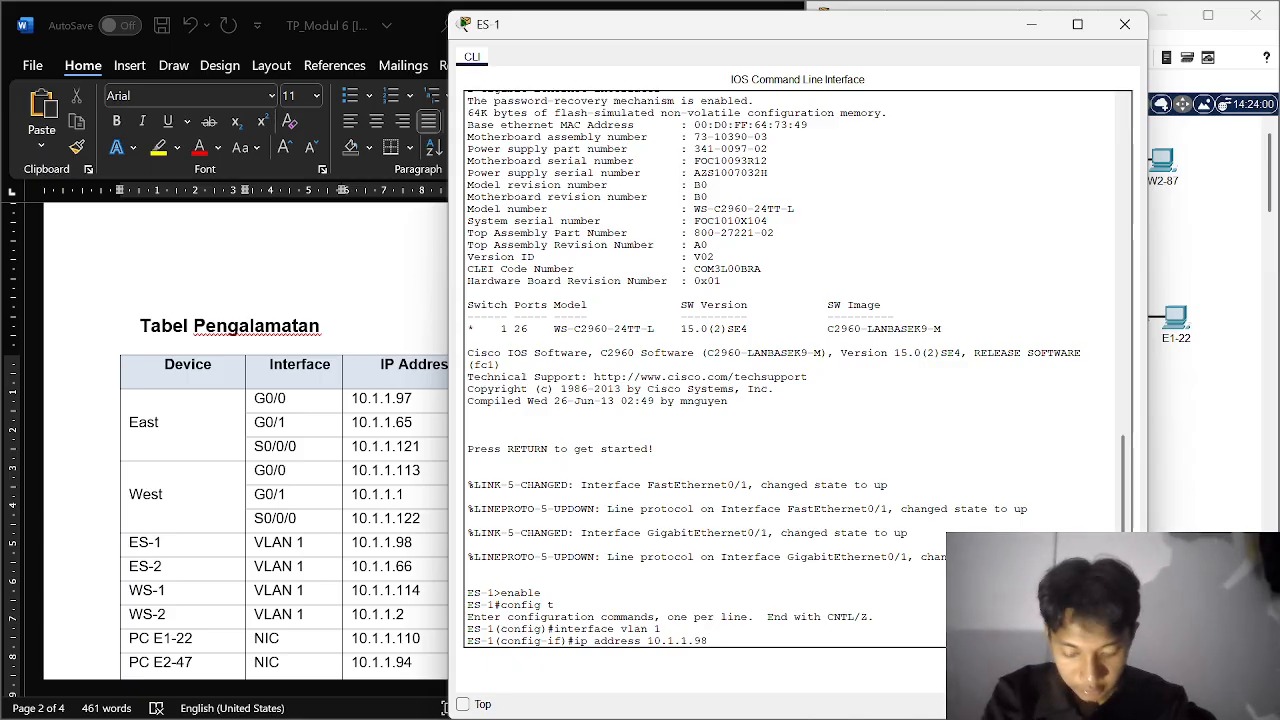
{"action": "type", "text": " 255"}
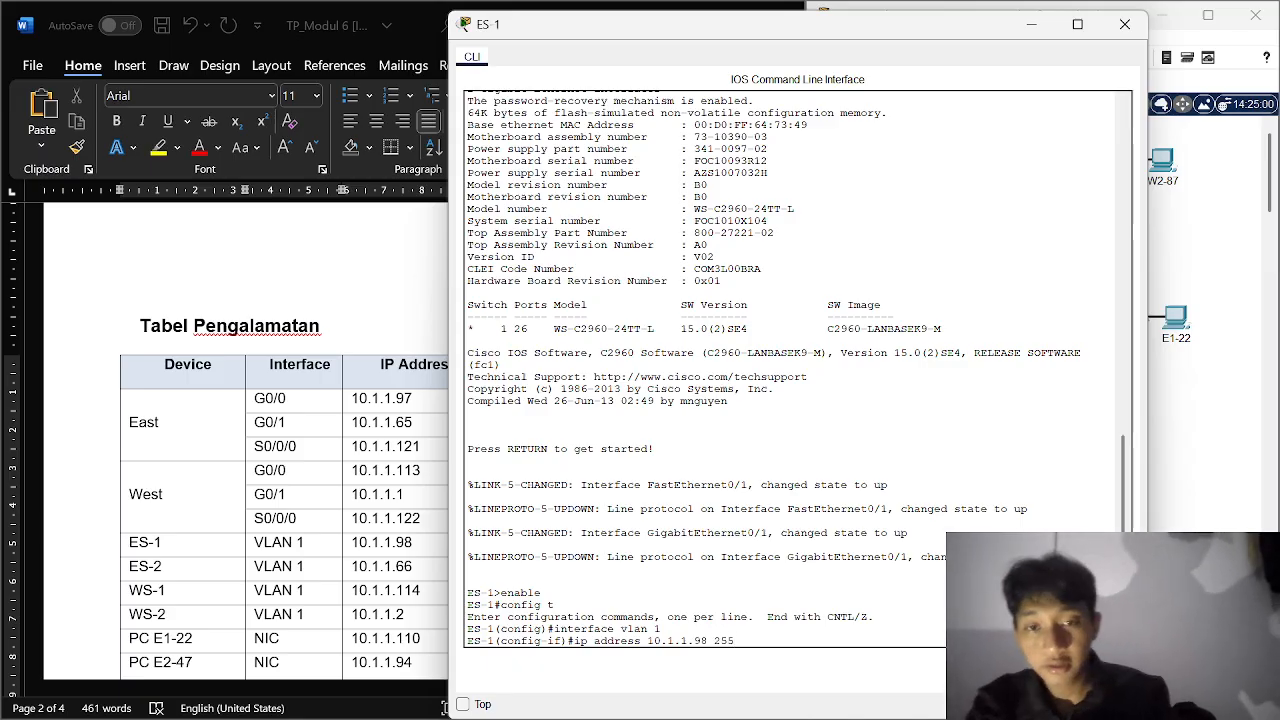
{"action": "type", "text": ".255.2"}
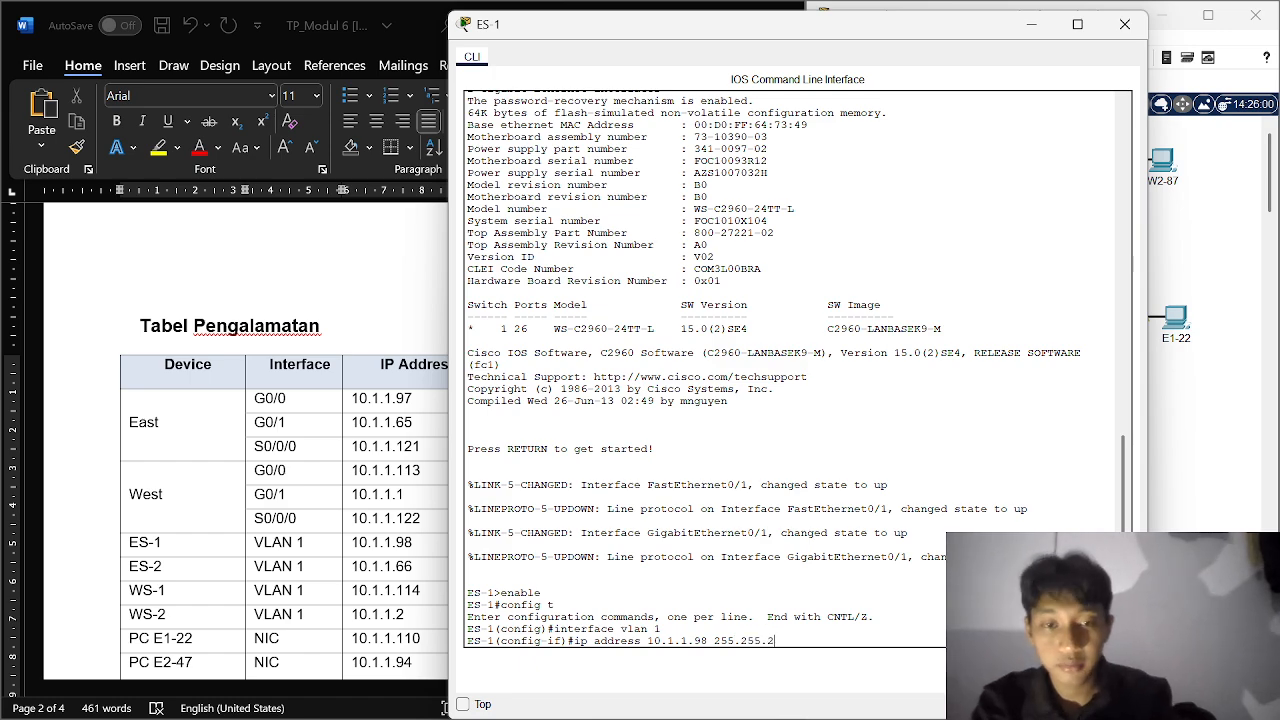
{"action": "type", "text": "55."}
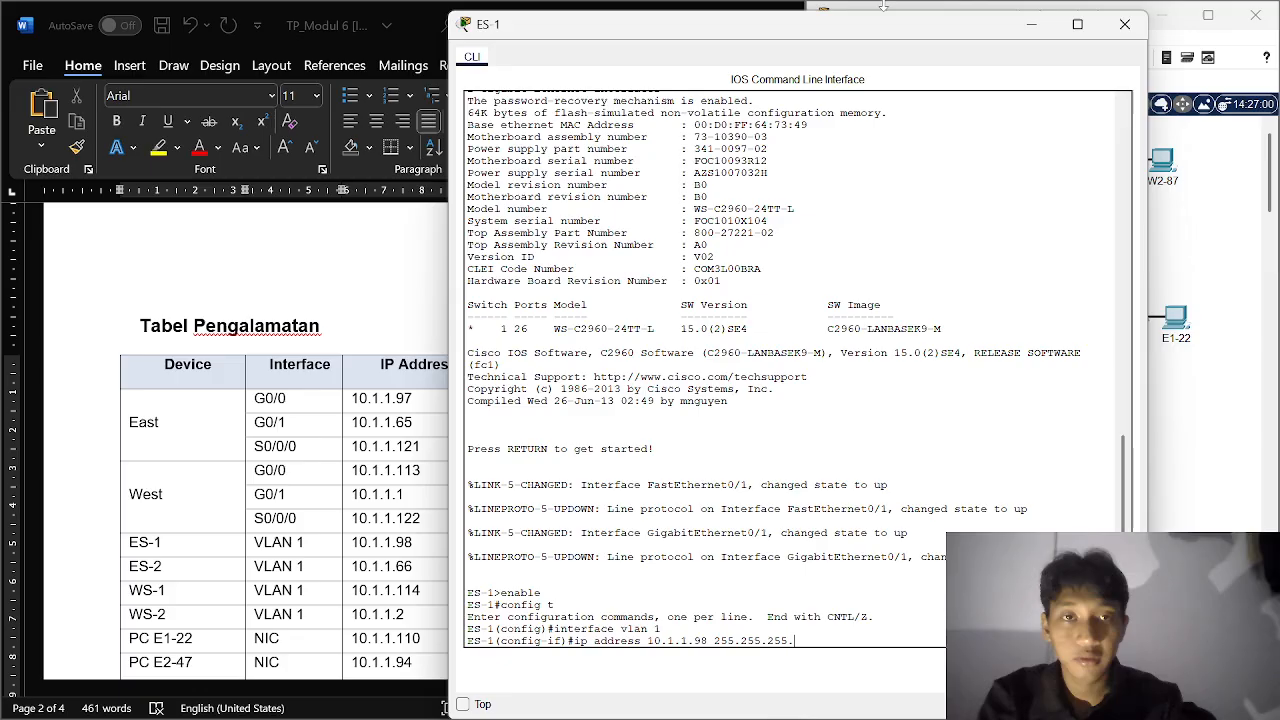
{"action": "left_click_drag", "start_coordinate": [878, 28], "coordinate": [1073, 89]}
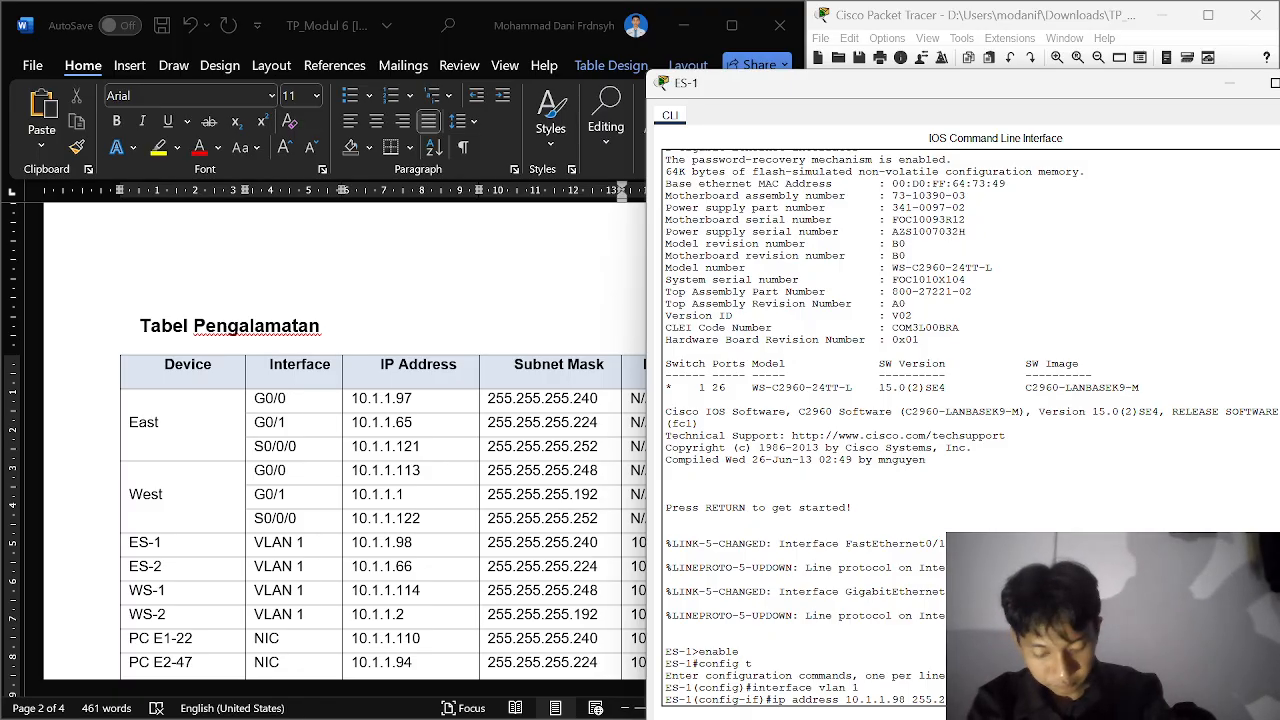
{"action": "left_click_drag", "start_coordinate": [971, 90], "coordinate": [928, 33]}
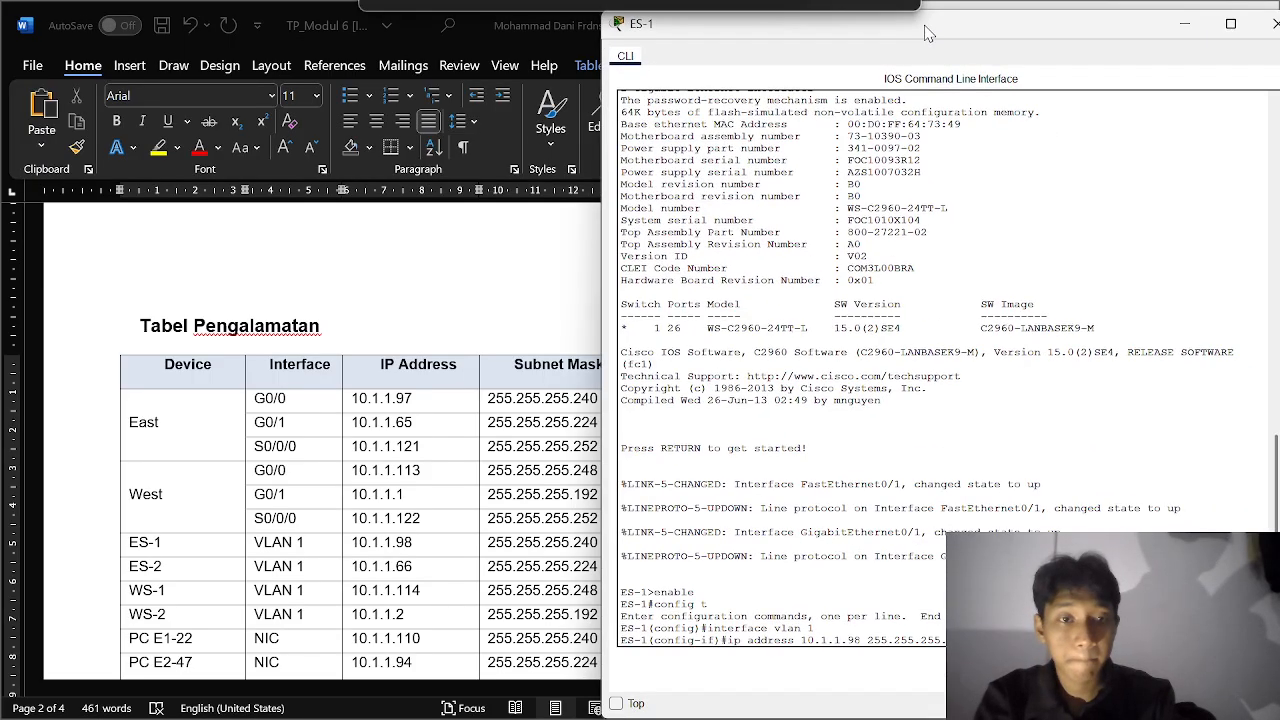
{"action": "key", "text": "Return"}
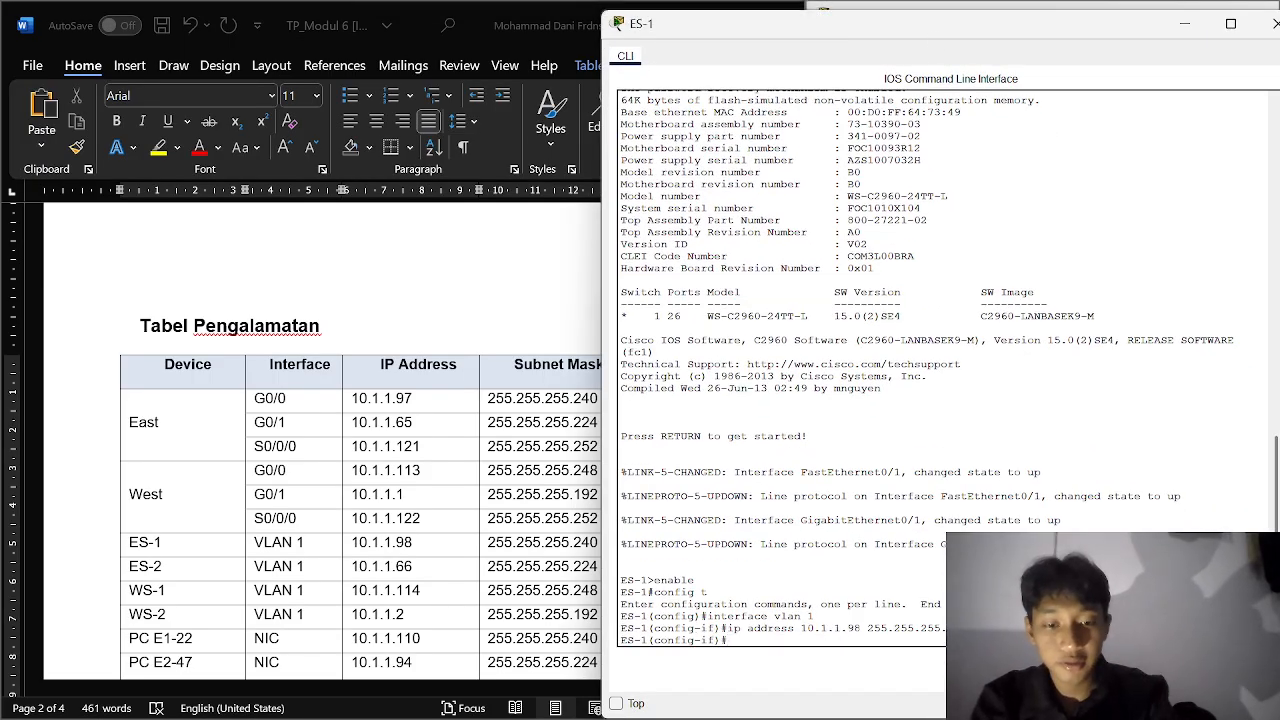
Step: Enable switch ES-1's VLAN 1 interface with no sh and exit to global configuration mode
{"action": "type", "text": "no s"}
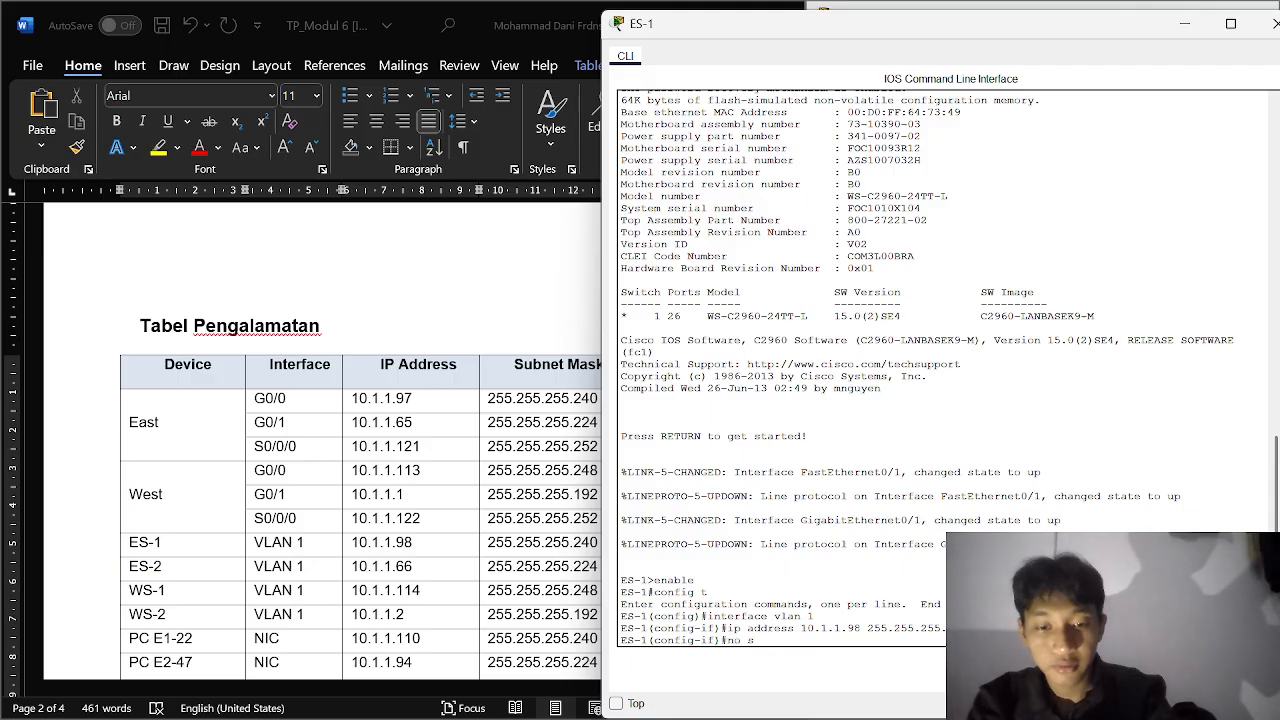
{"action": "type", "text": "h"}
{"action": "key", "text": "Return"}
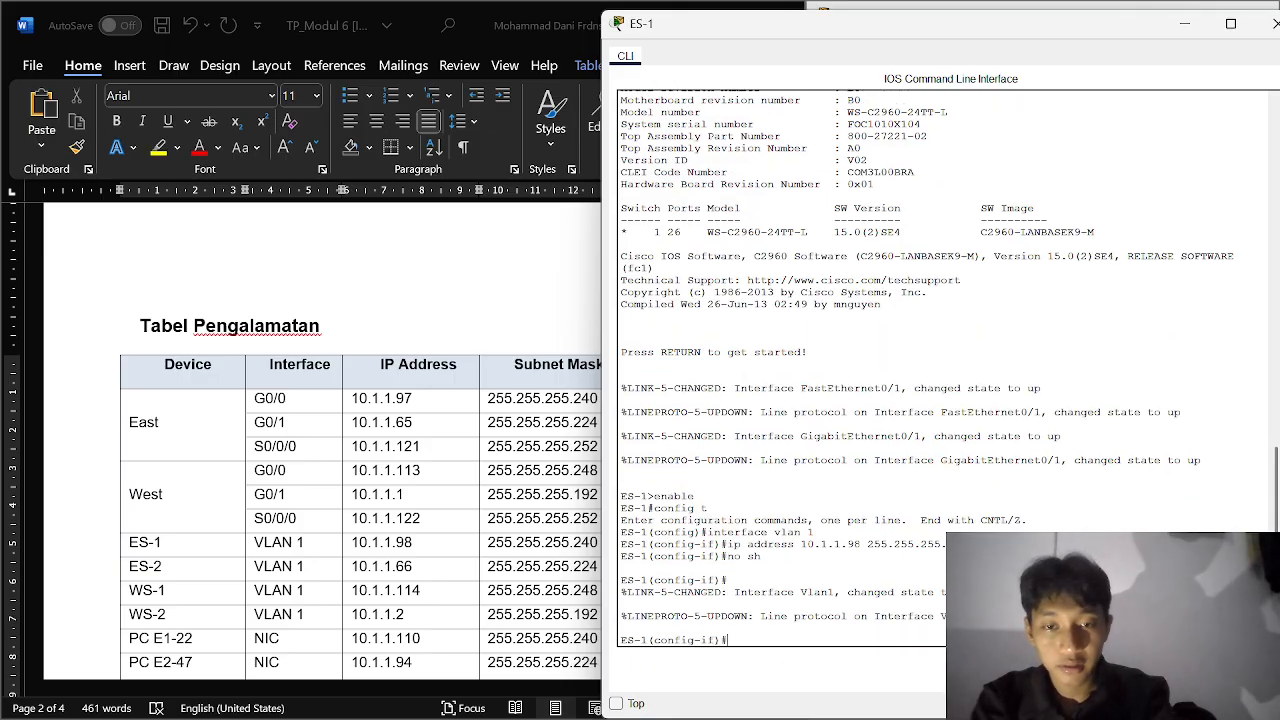
{"action": "type", "text": "exit"}
{"action": "key", "text": "Return"}
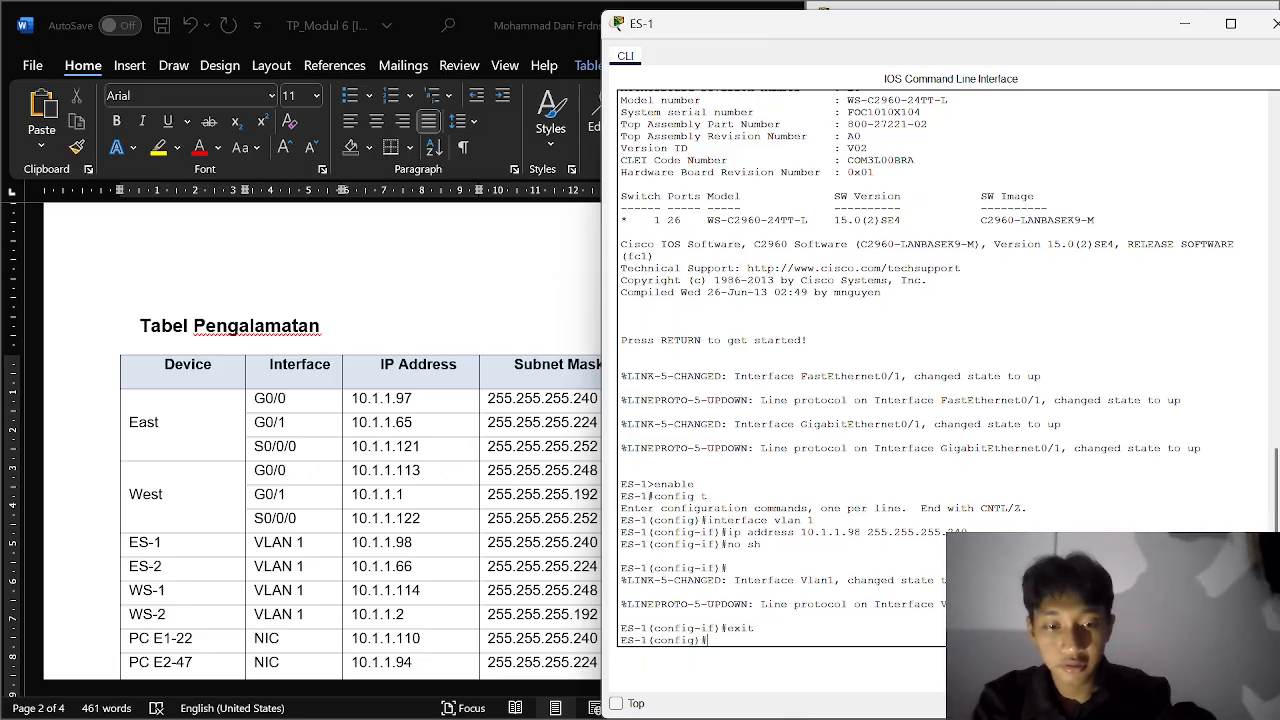
{"action": "type", "text": "interf"}
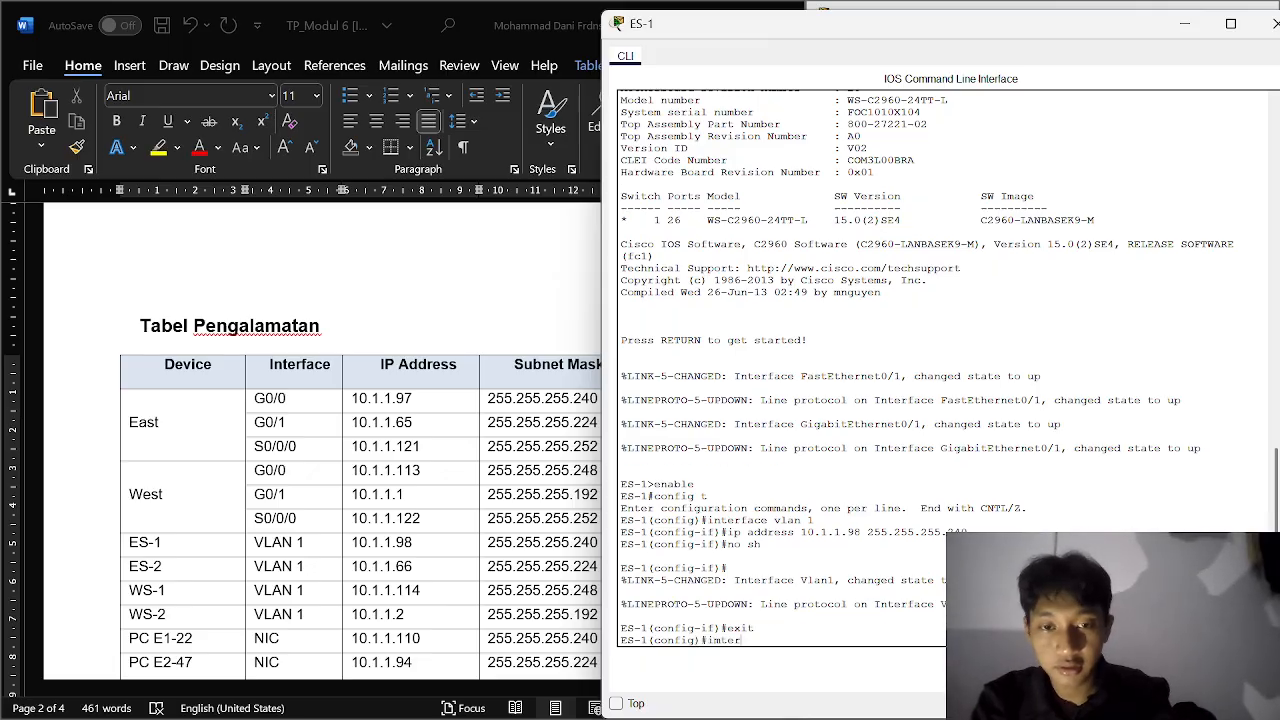
Step: Close the ES-1 window and enter global configuration mode on switch ES-2 with enable and config t
{"action": "left_click", "coordinate": [1275, 23]}
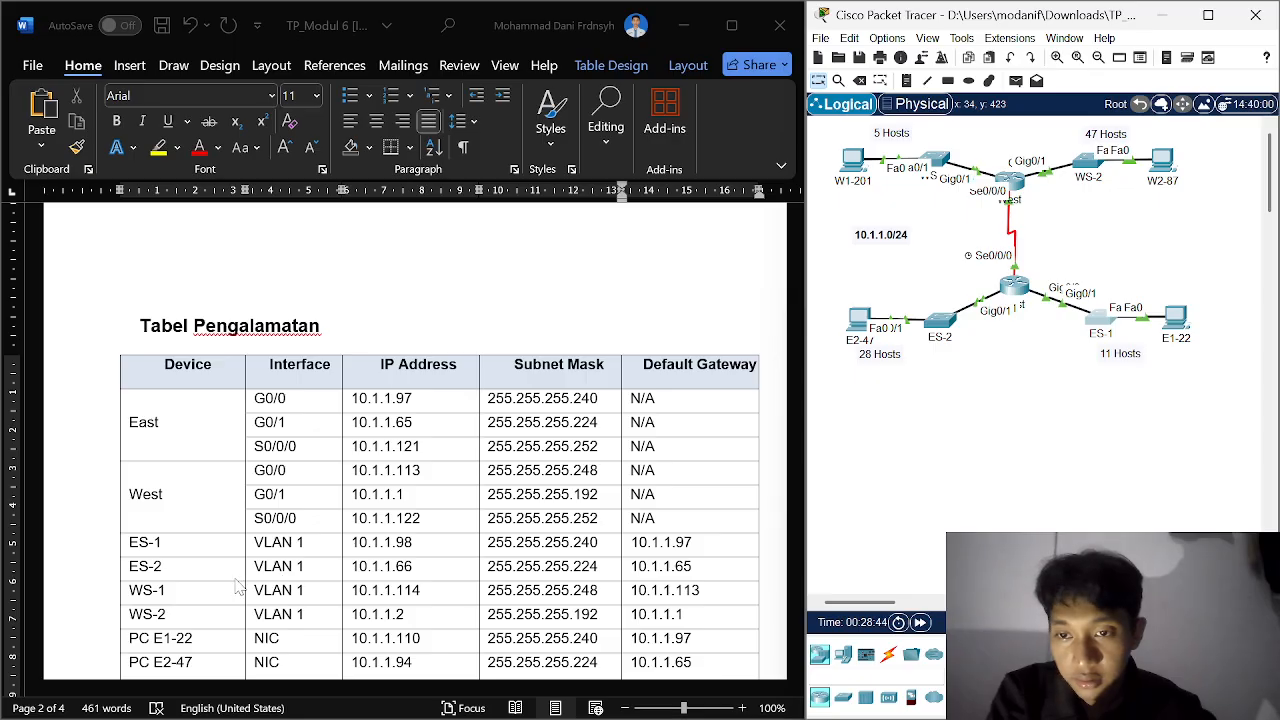
{"action": "left_click", "coordinate": [940, 320]}
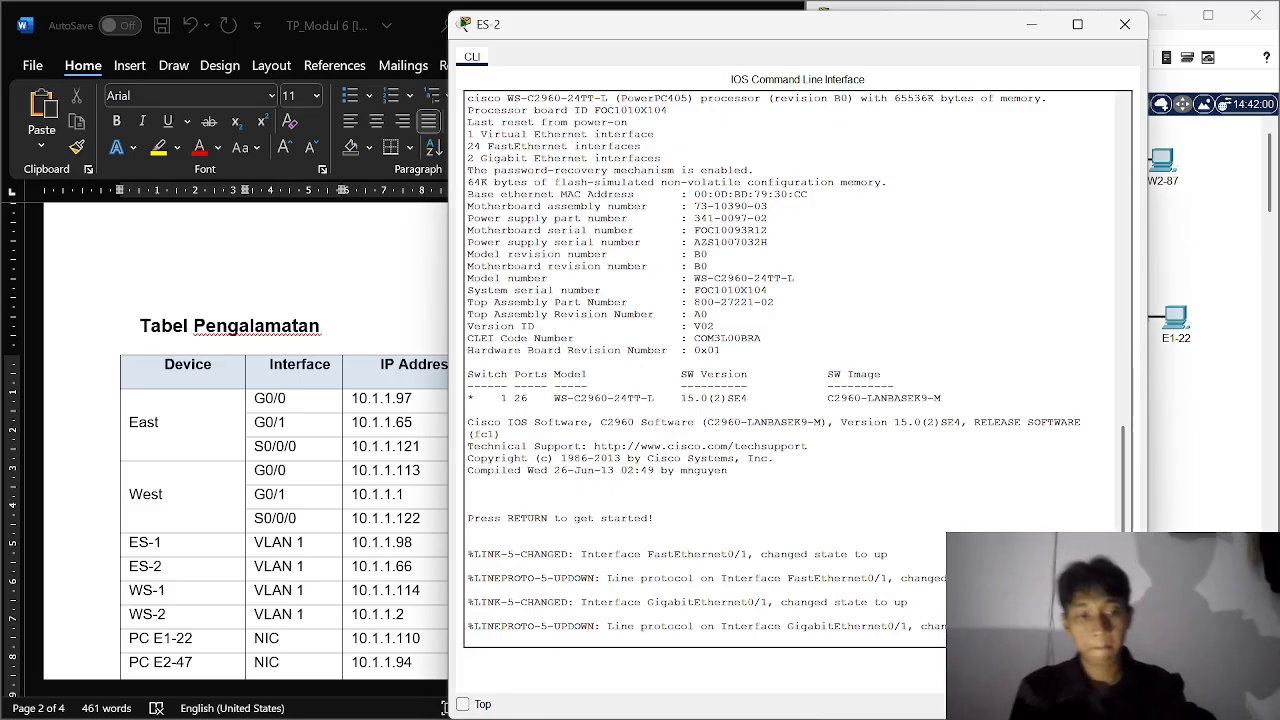
{"action": "key", "text": "Return"}
{"action": "key", "text": "Return"}
{"action": "type", "text": "ena"}
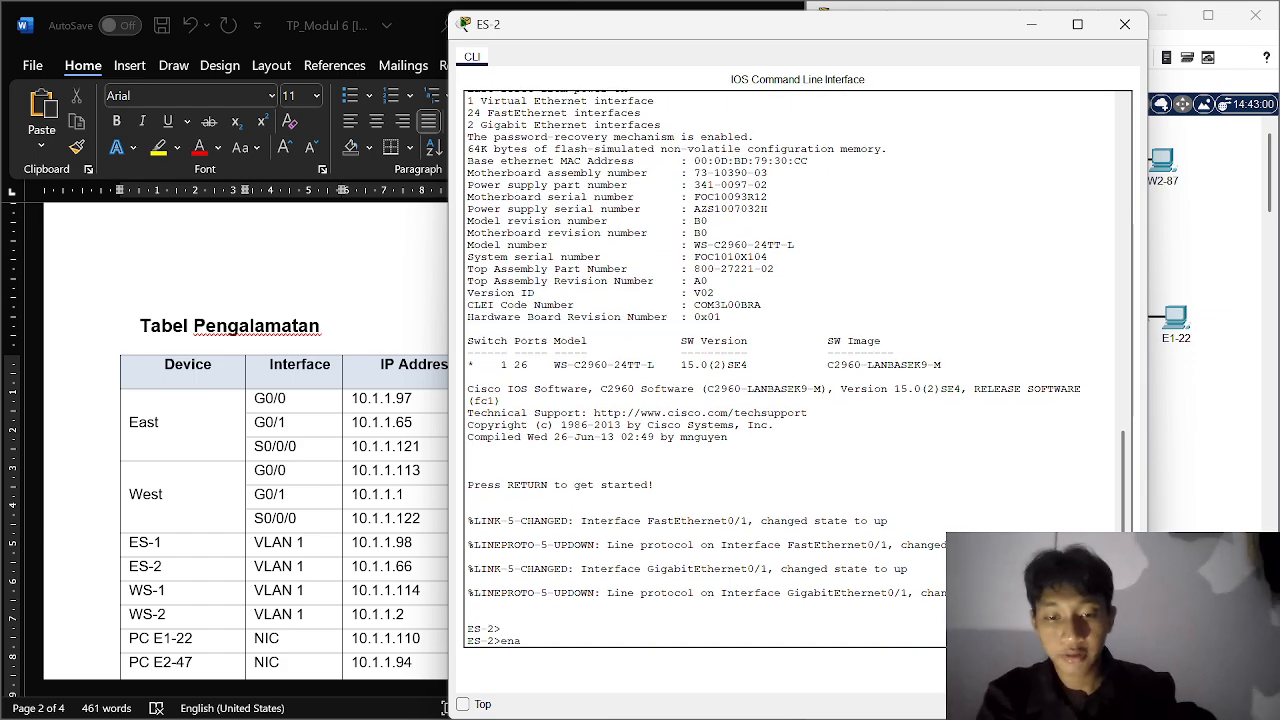
{"action": "type", "text": "ble"}
{"action": "key", "text": "Return"}
{"action": "type", "text": "conf"}
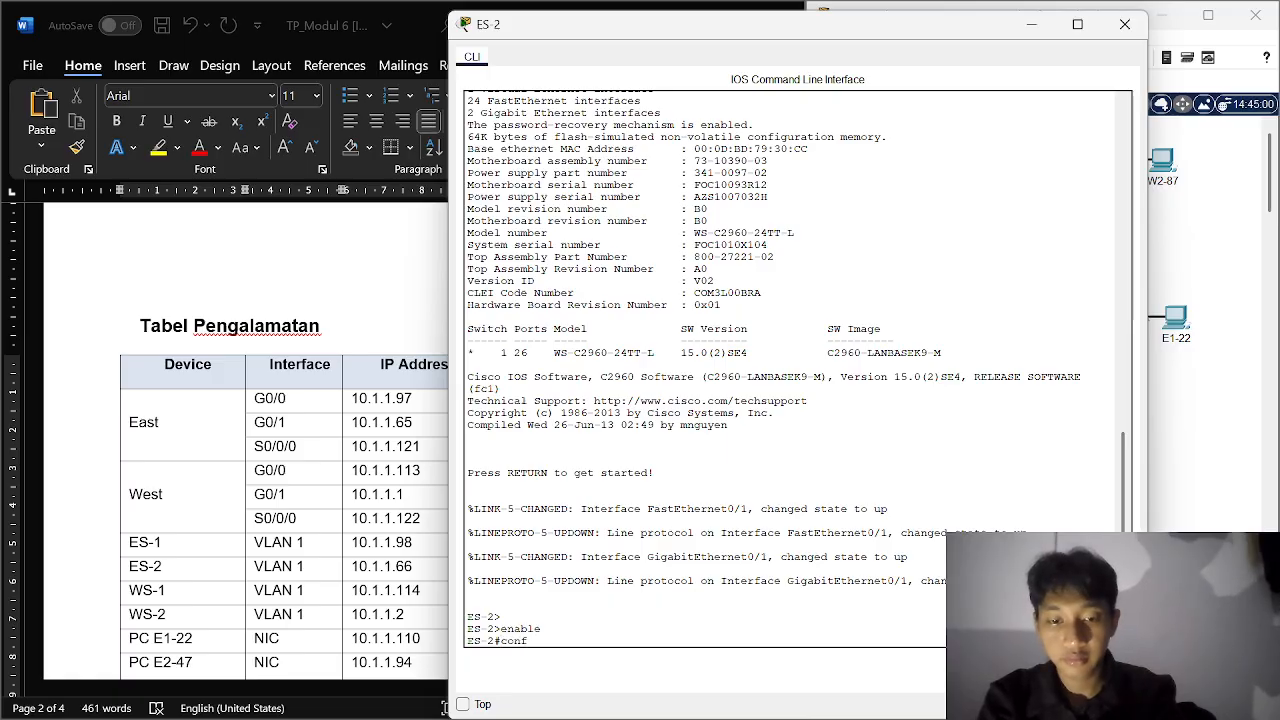
{"action": "type", "text": "ig t"}
{"action": "key", "text": "Return"}
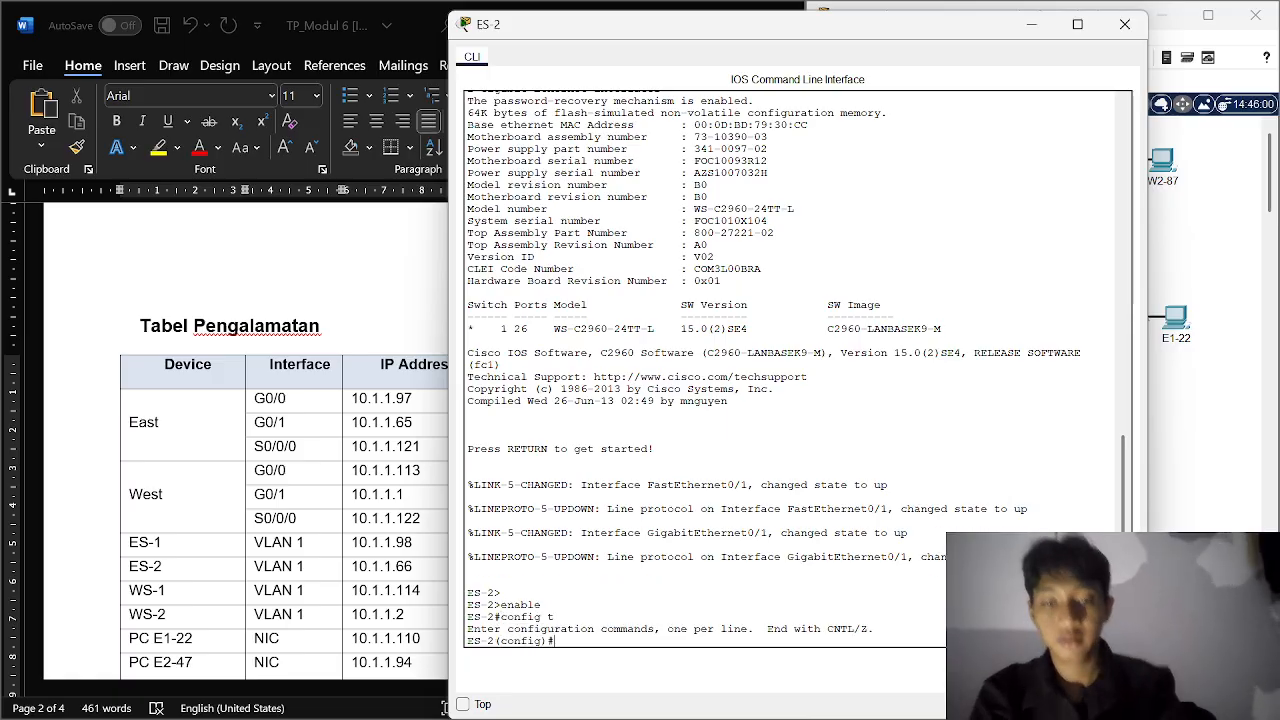
Step: Enter interface configuration mode for VLAN 1 on switch ES-2 and begin its ip address command with 10.1.1.66
{"action": "type", "text": "i"}
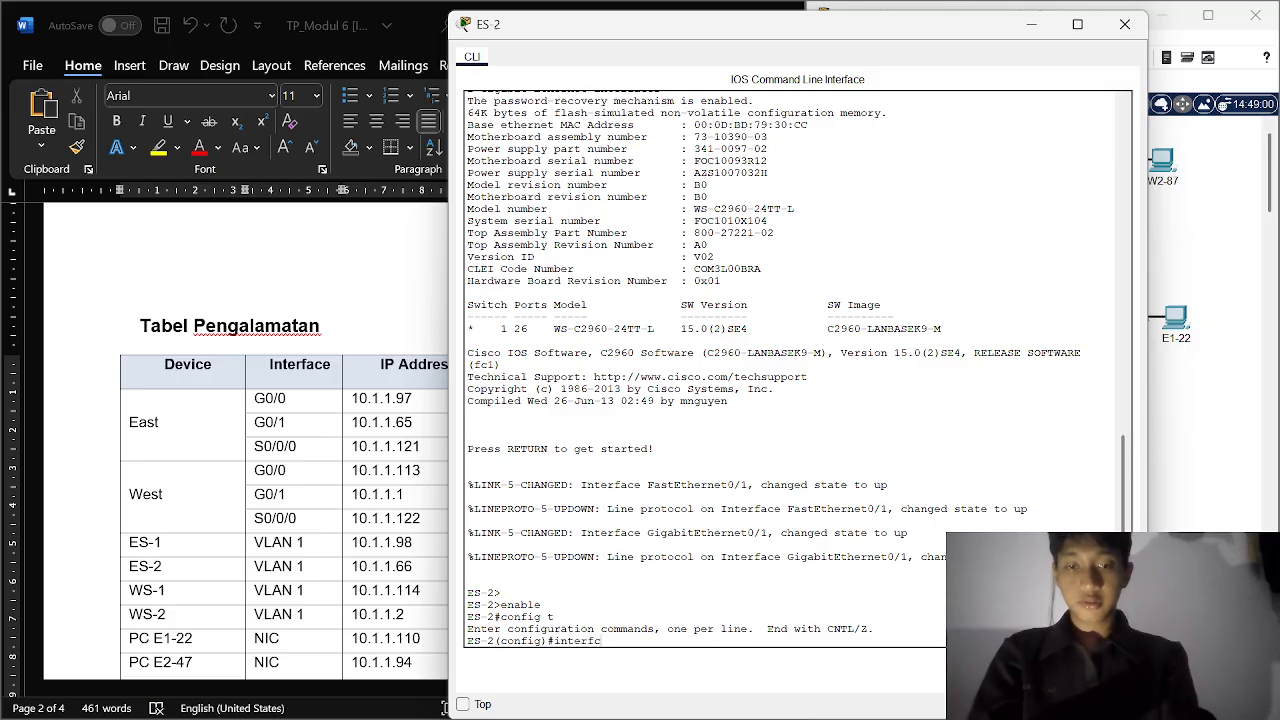
{"action": "type", "text": "nterface v"}
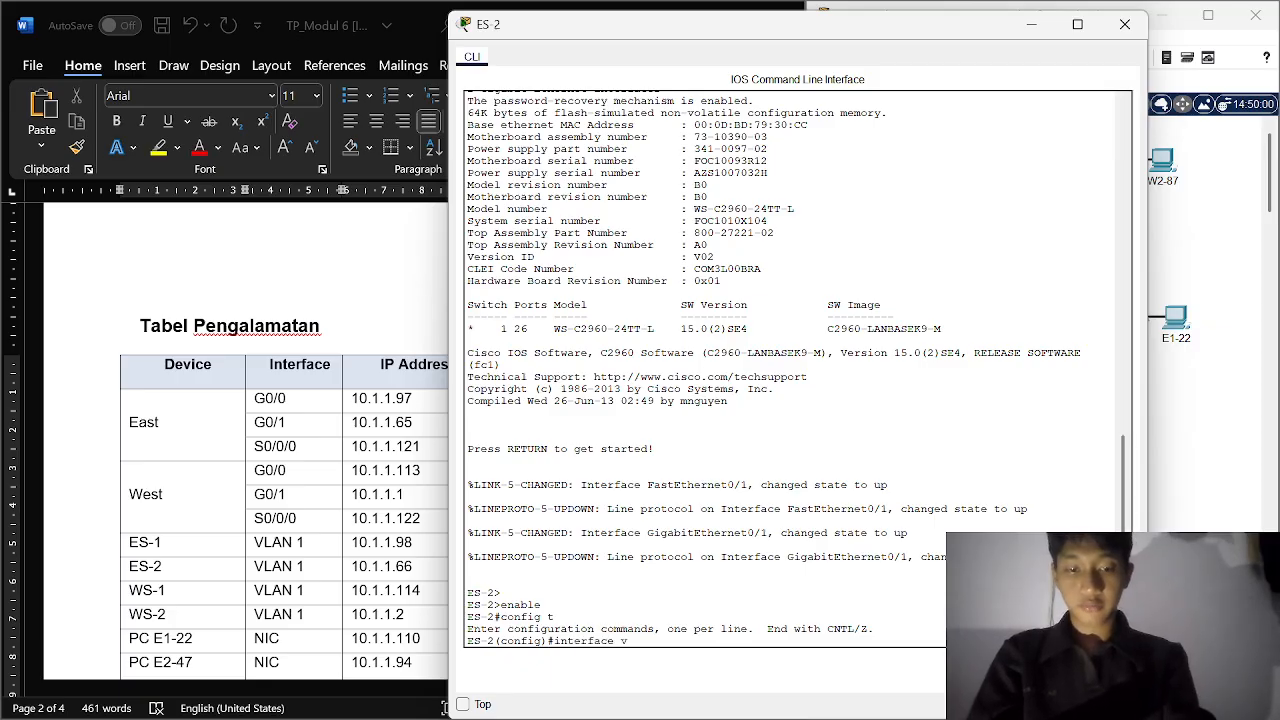
{"action": "type", "text": "lan"}
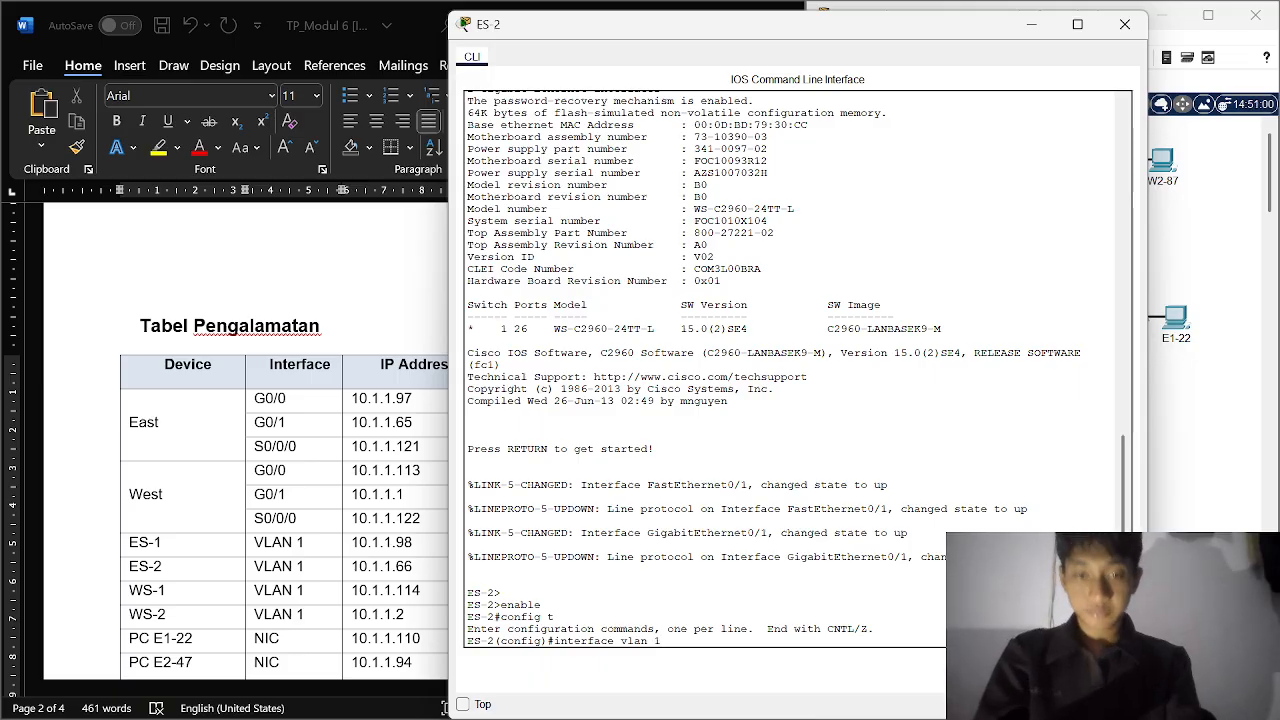
{"action": "type", "text": " 1"}
{"action": "key", "text": "Return"}
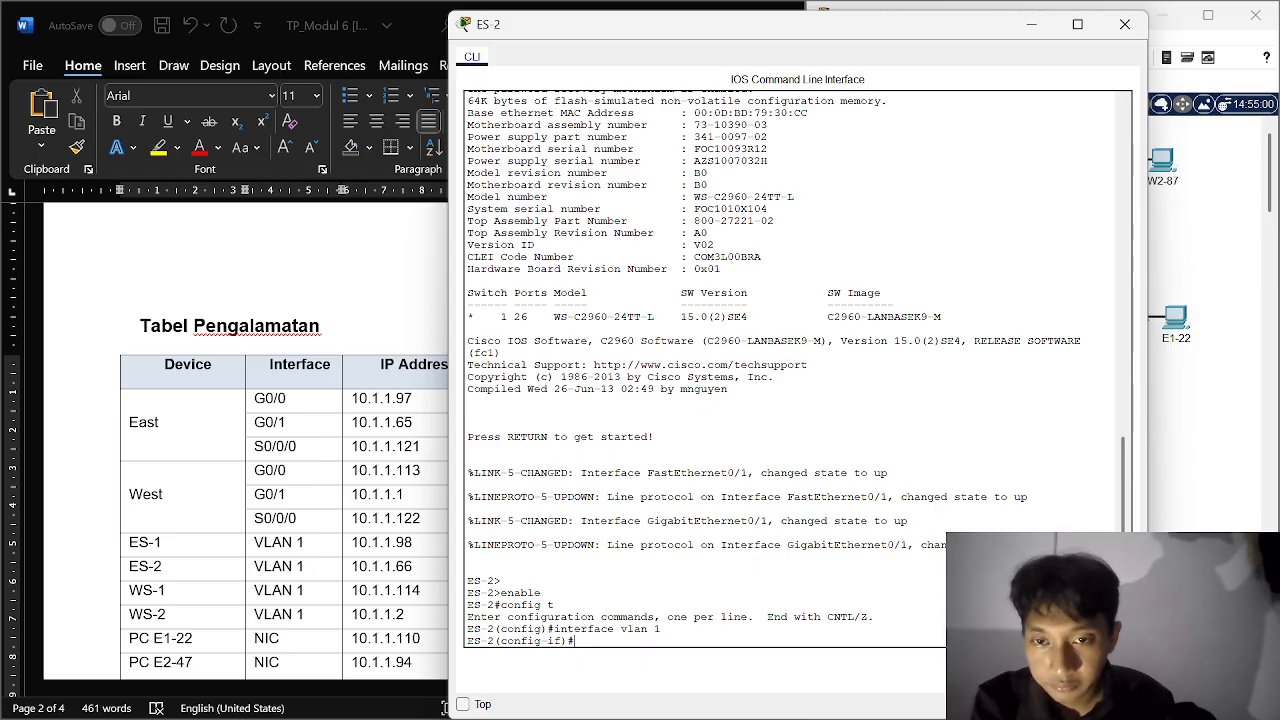
{"action": "type", "text": "ip"}
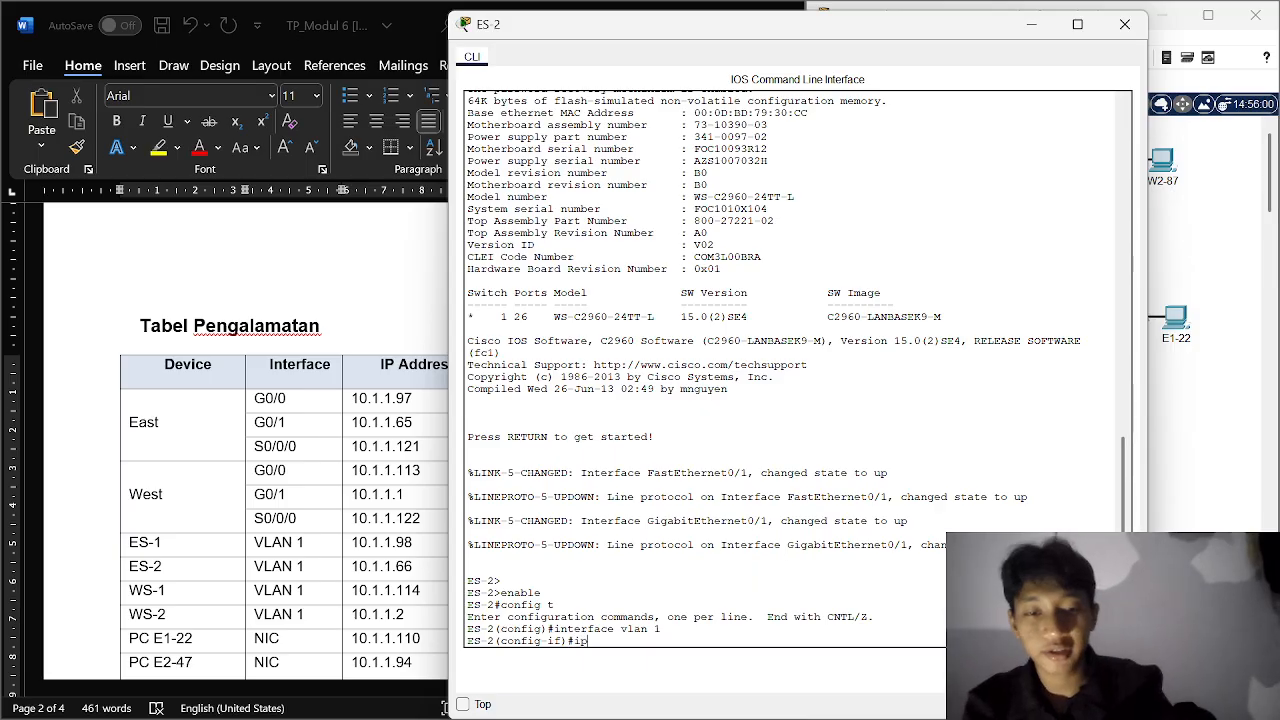
{"action": "type", "text": " address 10."}
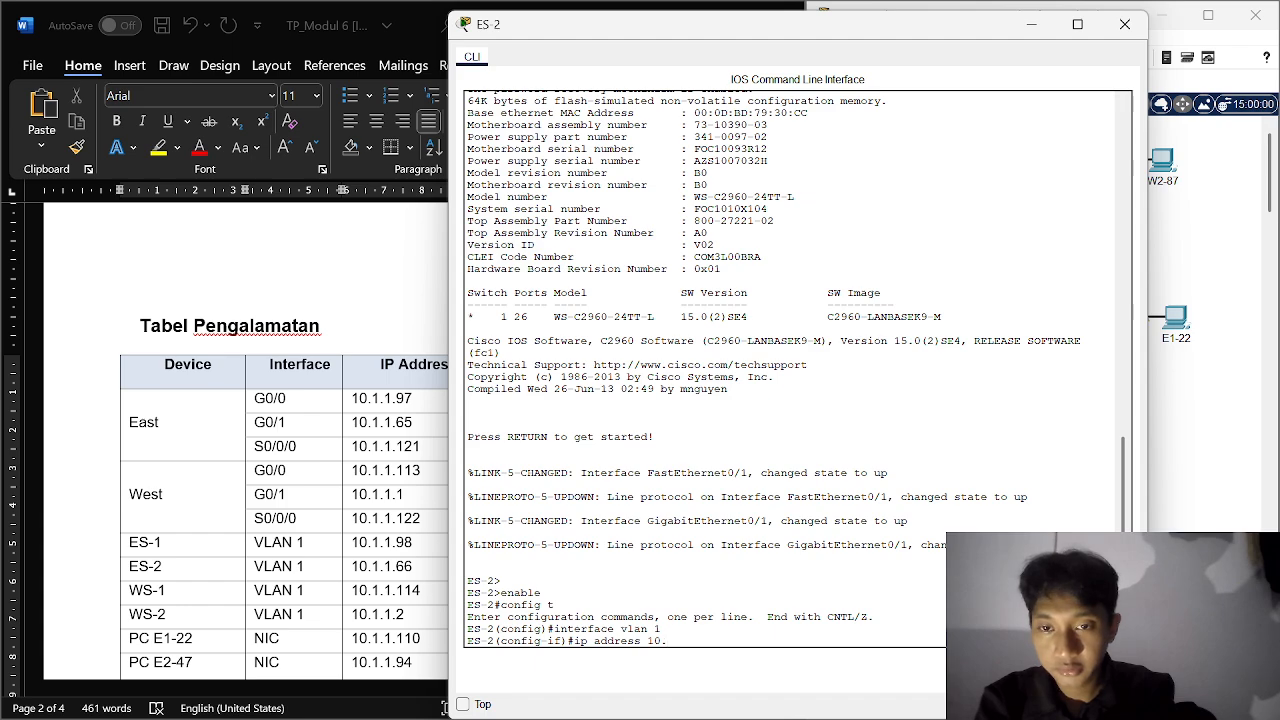
{"action": "type", "text": "1.1.66"}
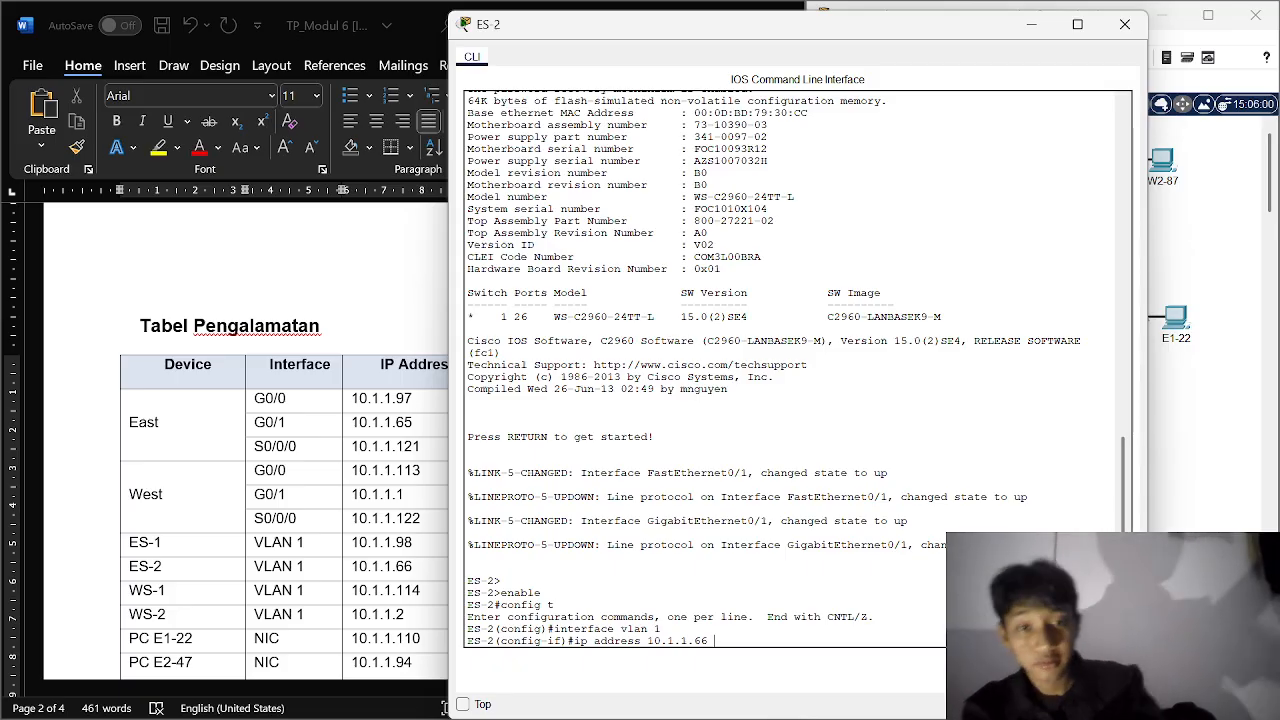
Step: Minimize the ES-2 window and reopen the command line of switch ES-1
{"action": "left_click", "coordinate": [1031, 24]}
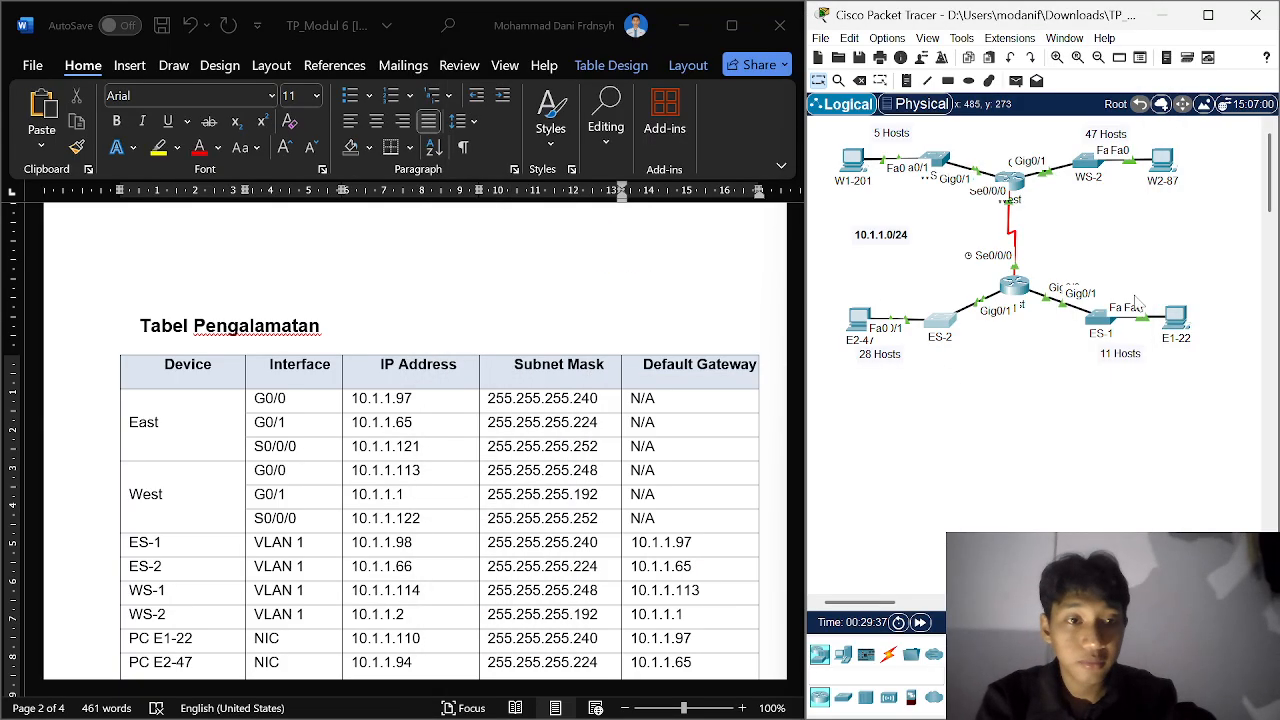
{"action": "left_click", "coordinate": [1101, 316]}
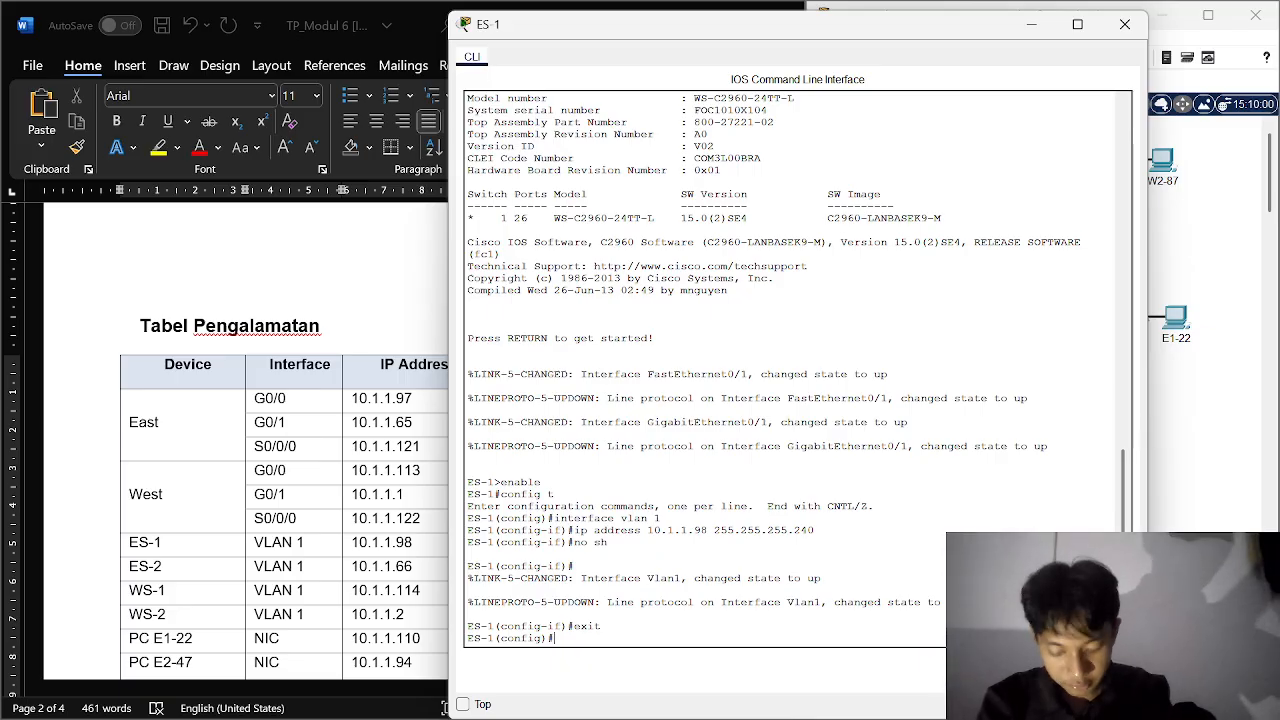
{"action": "type", "text": "int"}
{"action": "key", "text": "Tab"}
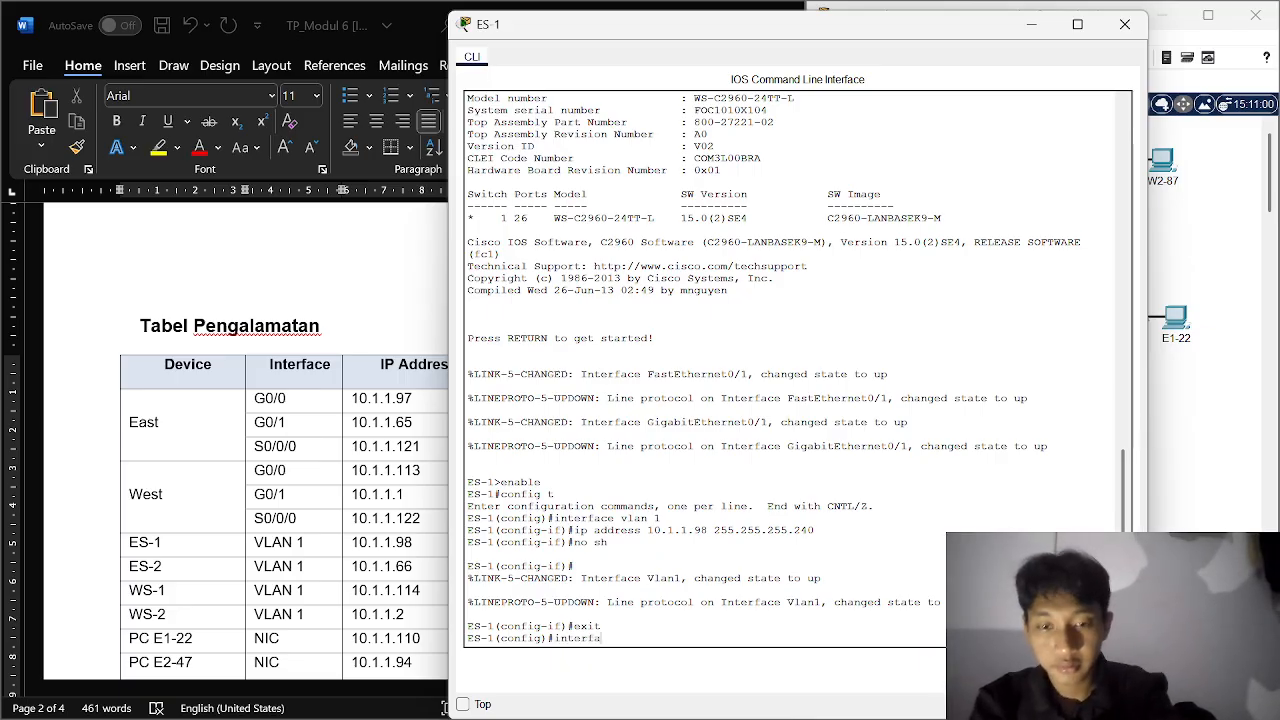
{"action": "type", "text": "vlan "}
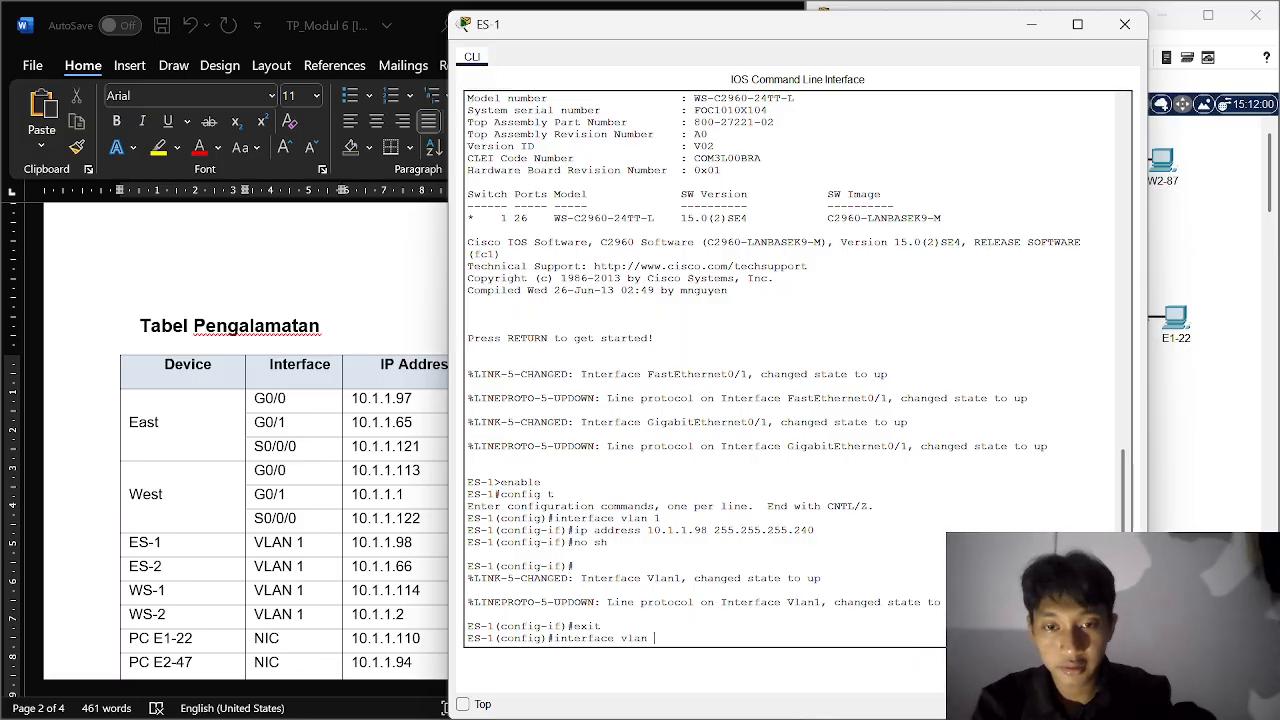
{"action": "type", "text": "1"}
{"action": "key", "text": "Return"}
{"action": "type", "text": "ip"}
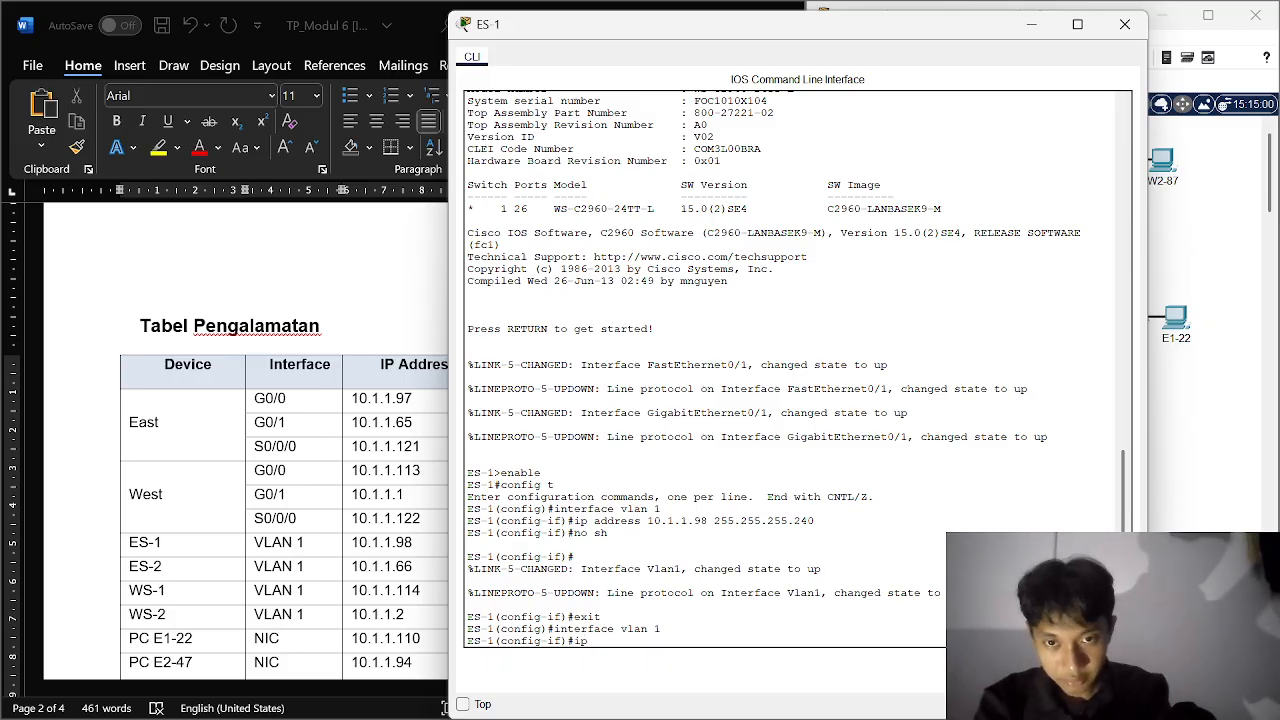
{"action": "key", "text": "BackSpace"}
{"action": "key", "text": "BackSpace"}
{"action": "type", "text": "exi"}
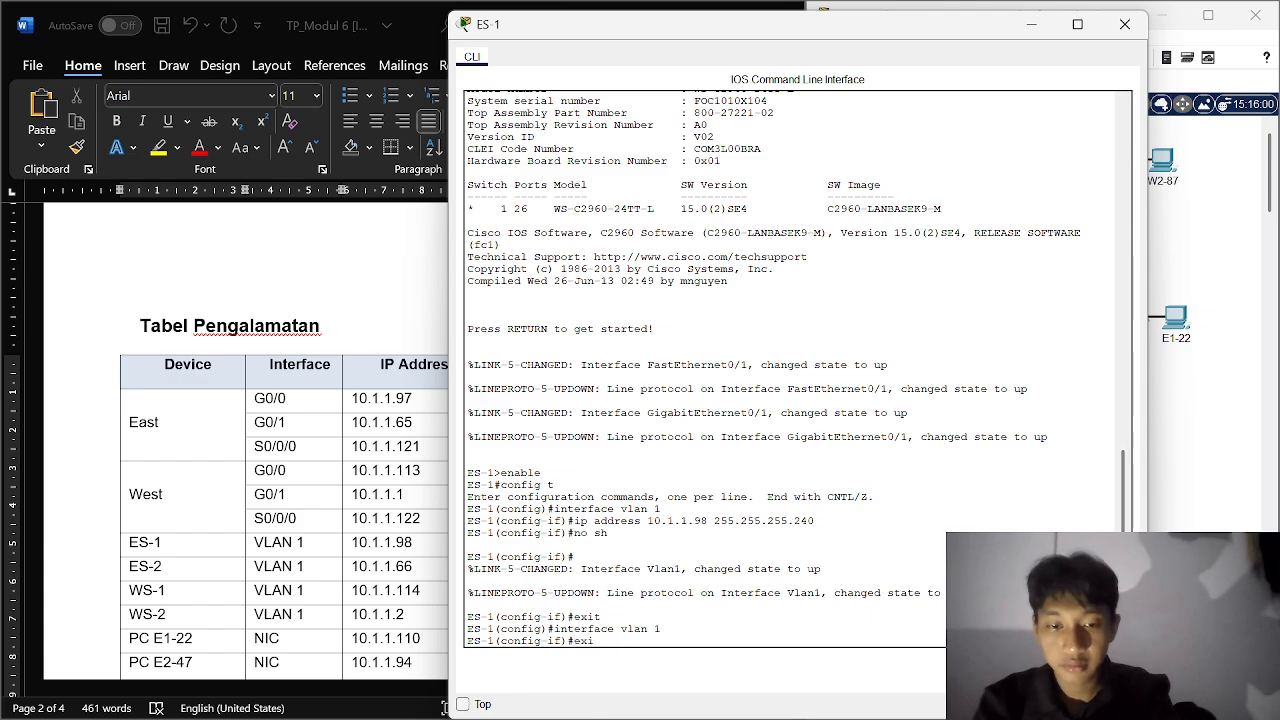
{"action": "type", "text": "t"}
{"action": "key", "text": "Return"}
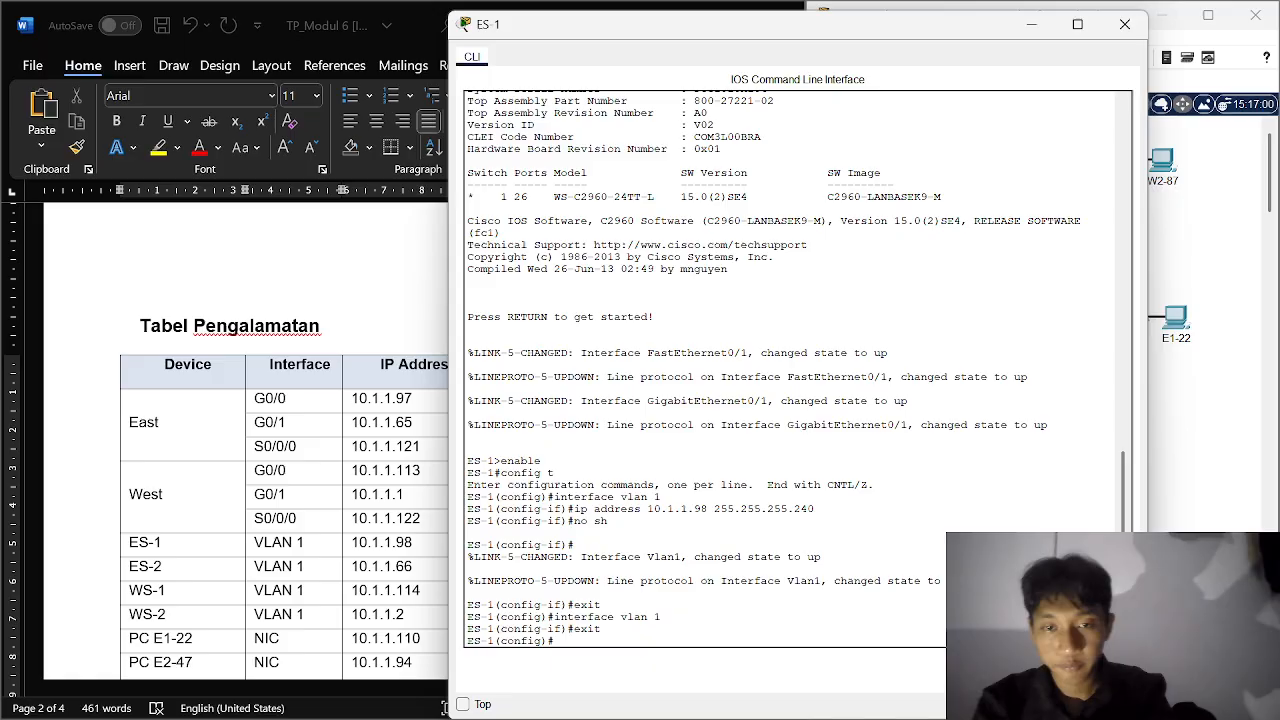
Step: Set switch ES-1's default gateway to 10.1.1.97 with the ip default-gateway command and close its window
{"action": "type", "text": "ip"}
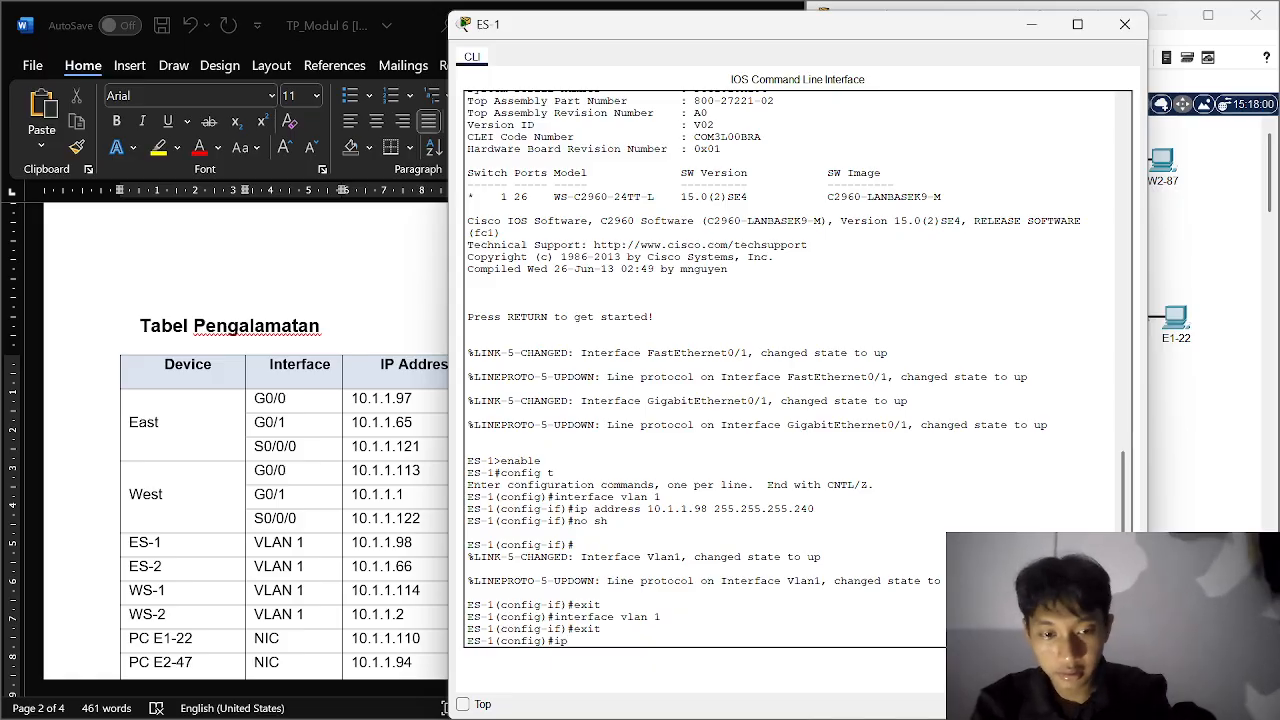
{"action": "type", "text": " defa"}
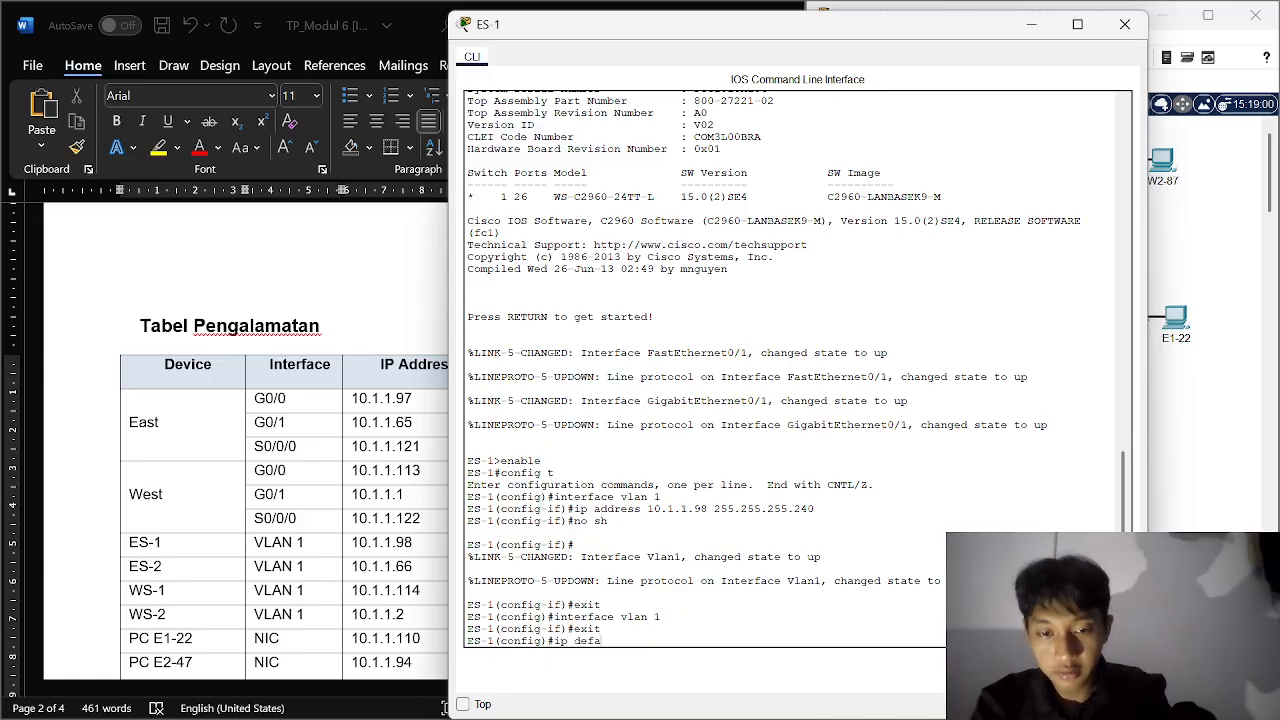
{"action": "type", "text": "ult-ga"}
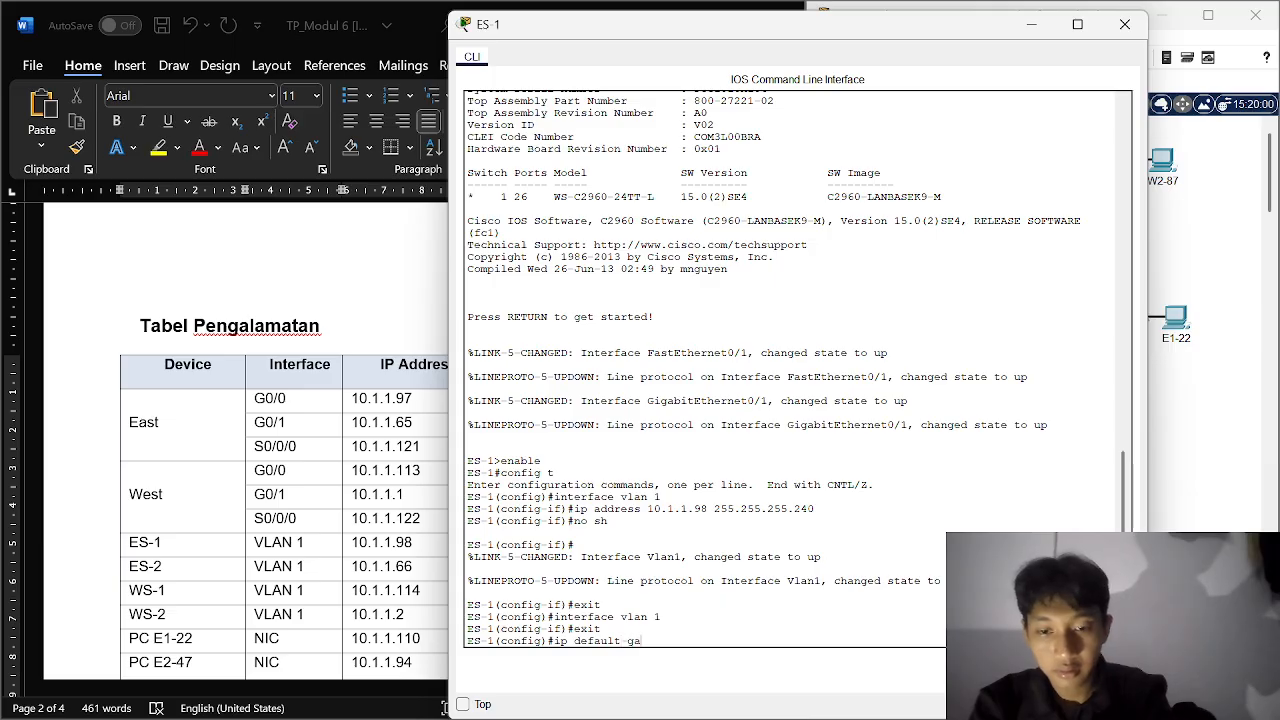
{"action": "type", "text": "teway"}
{"action": "key", "text": "BackSpace"}
{"action": "key", "text": "BackSpace"}
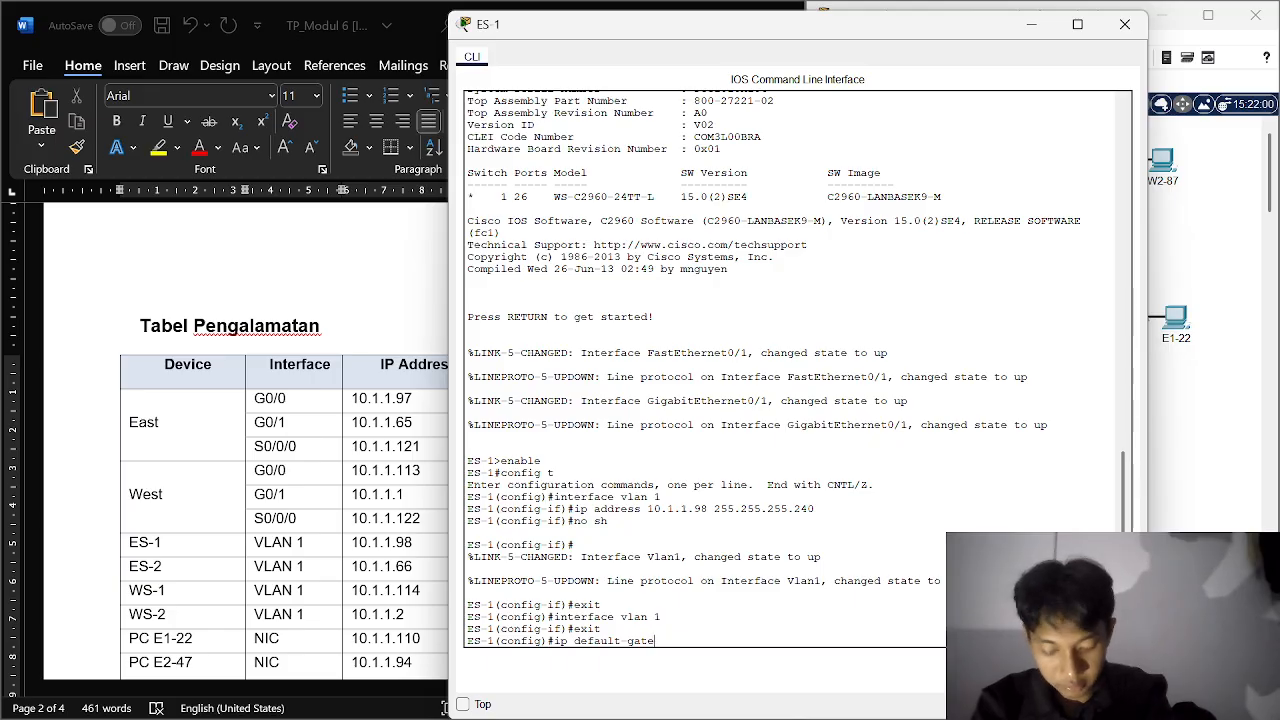
{"action": "type", "text": "wauy"}
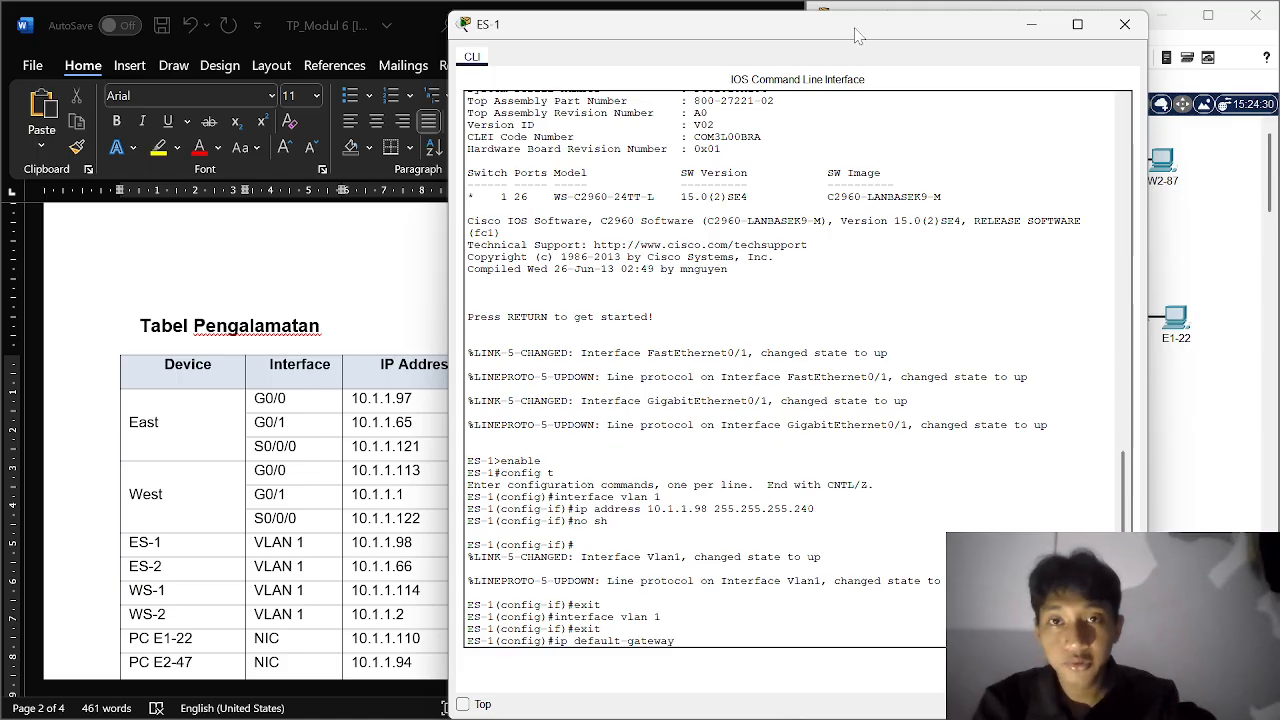
{"action": "left_click_drag", "start_coordinate": [857, 34], "coordinate": [1118, 128]}
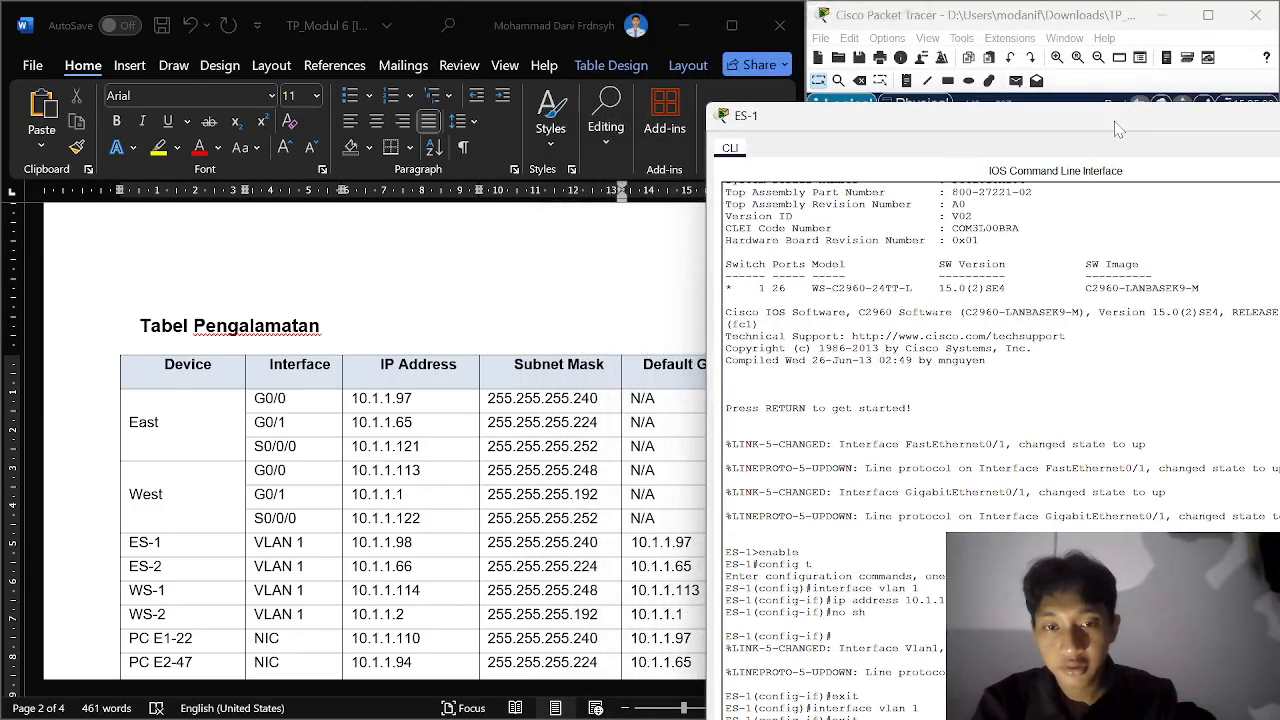
{"action": "left_click_drag", "start_coordinate": [1006, 122], "coordinate": [763, 46]}
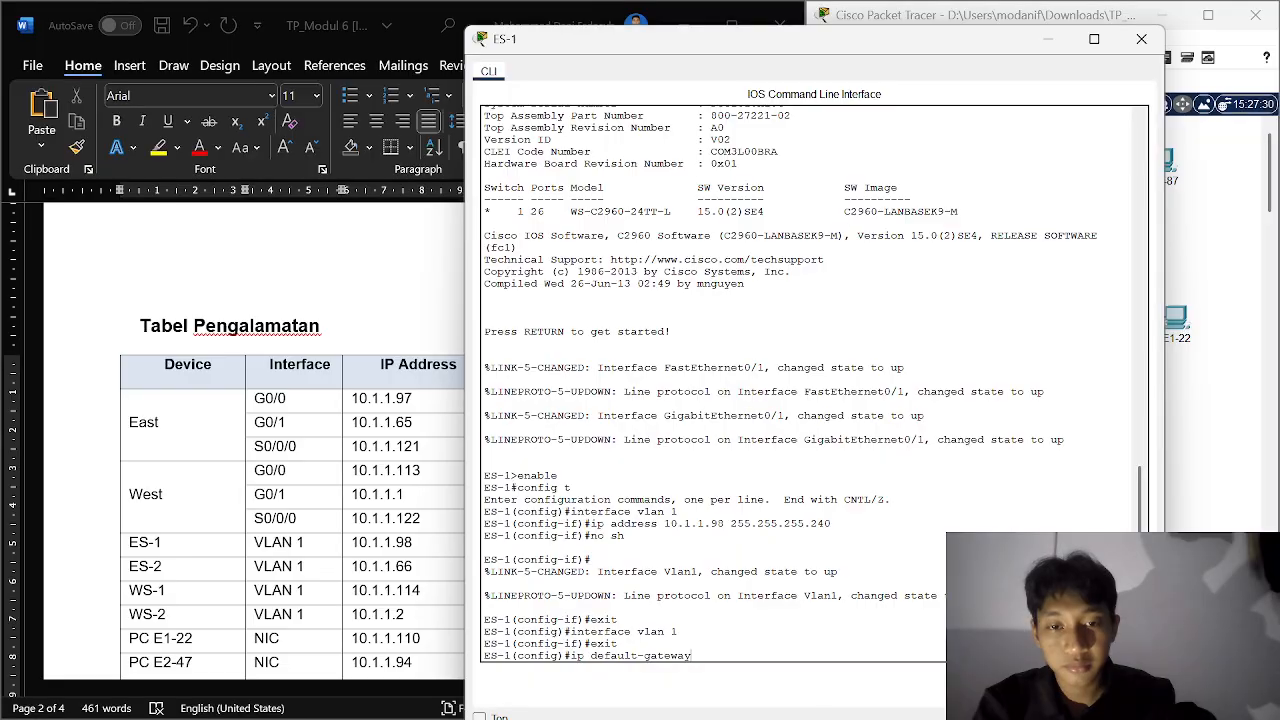
{"action": "type", "text": "10"}
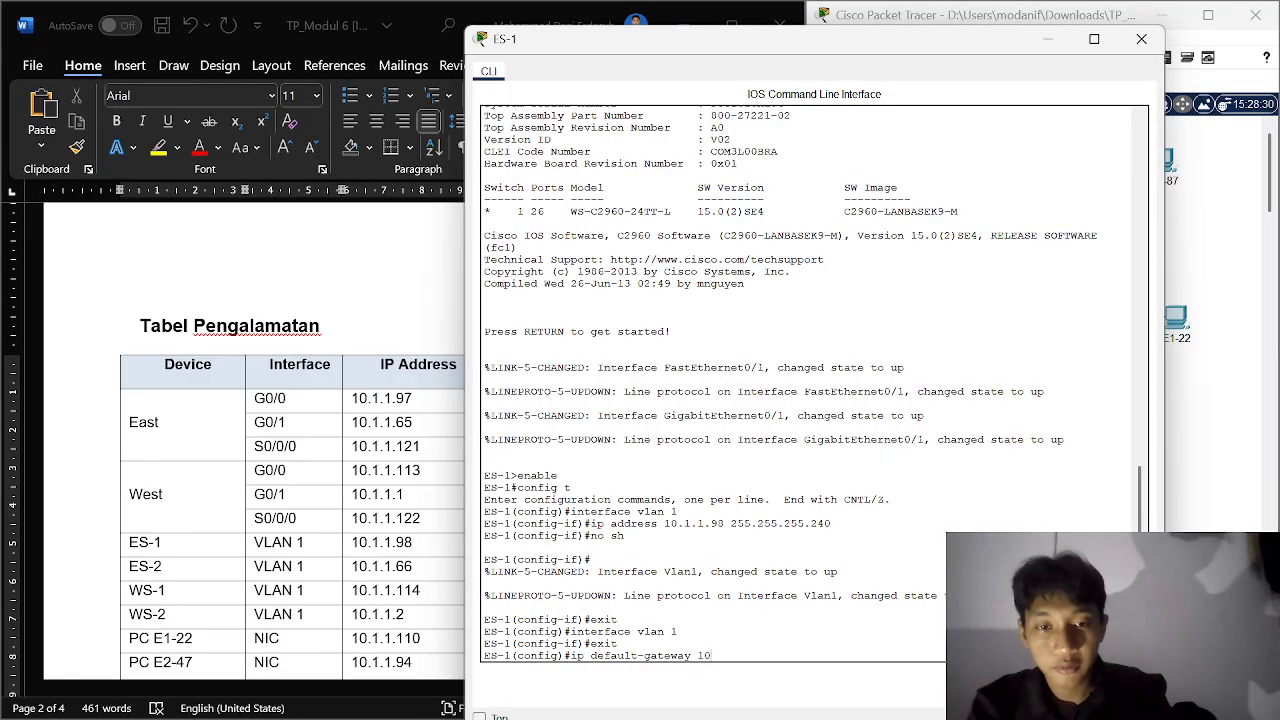
{"action": "type", "text": ".1.1.97"}
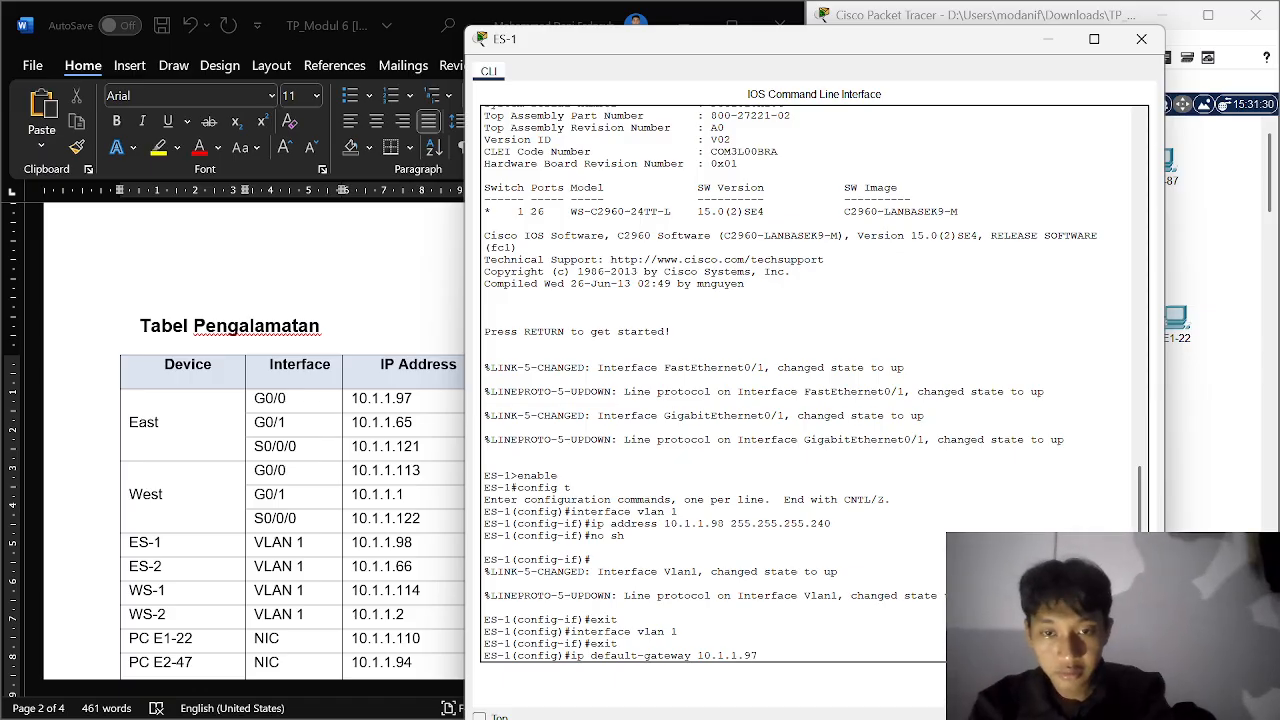
{"action": "key", "text": "Return"}
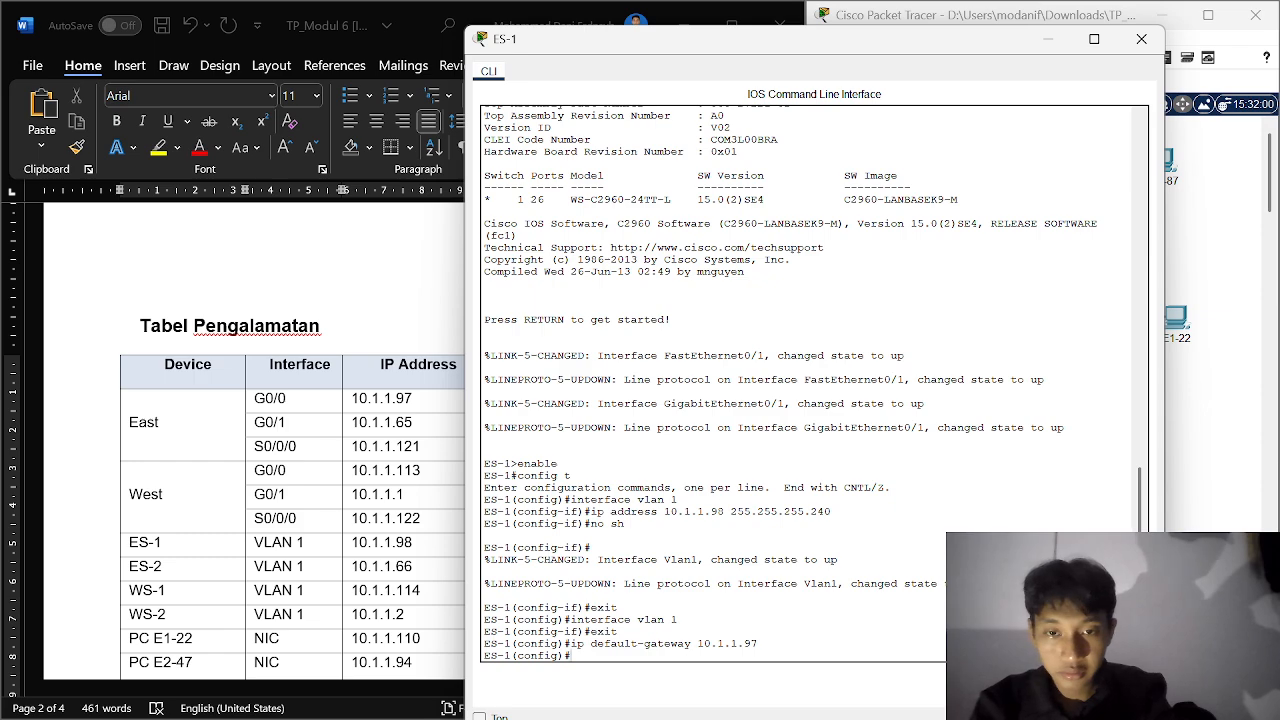
{"action": "left_click", "coordinate": [1143, 45]}
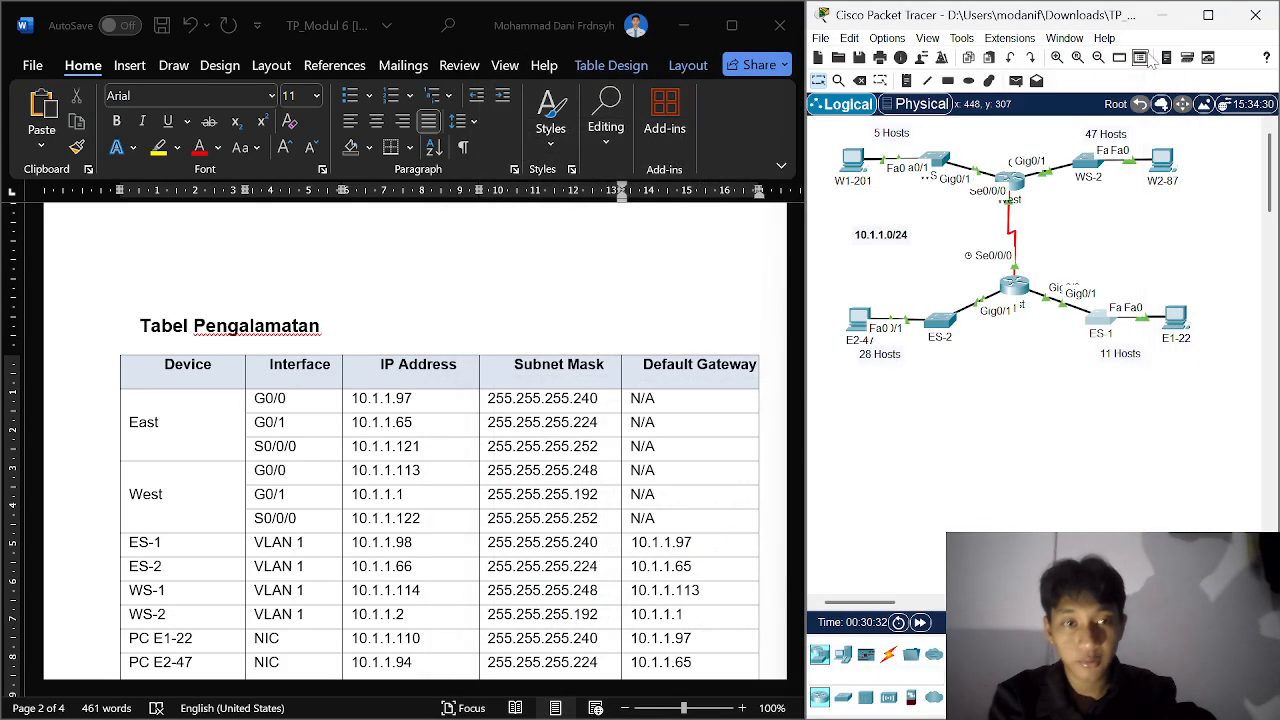
Step: Reopen switch ES-2's command line and try to assign VLAN 1 the address 10.1.1.66 with mask 255.255.224
{"action": "left_click", "coordinate": [941, 321]}
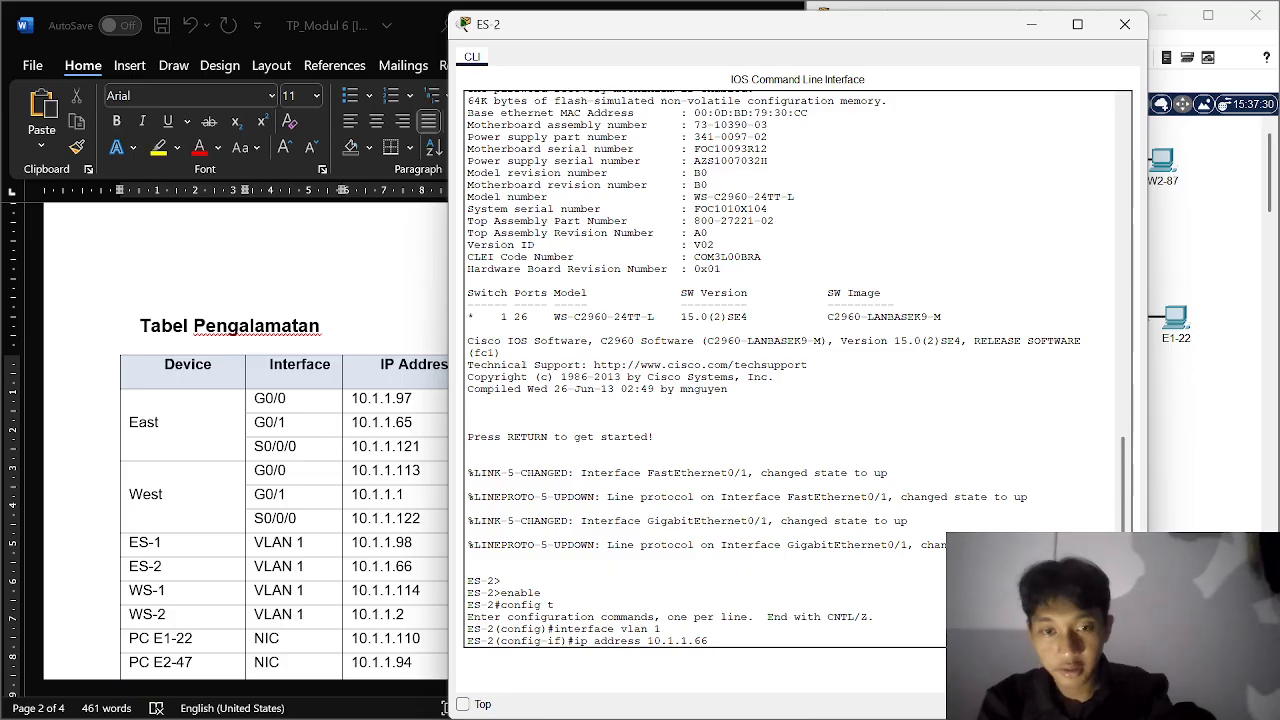
{"action": "left_click_drag", "start_coordinate": [745, 36], "coordinate": [973, 72]}
{"action": "left_click_drag", "start_coordinate": [970, 72], "coordinate": [958, 68]}
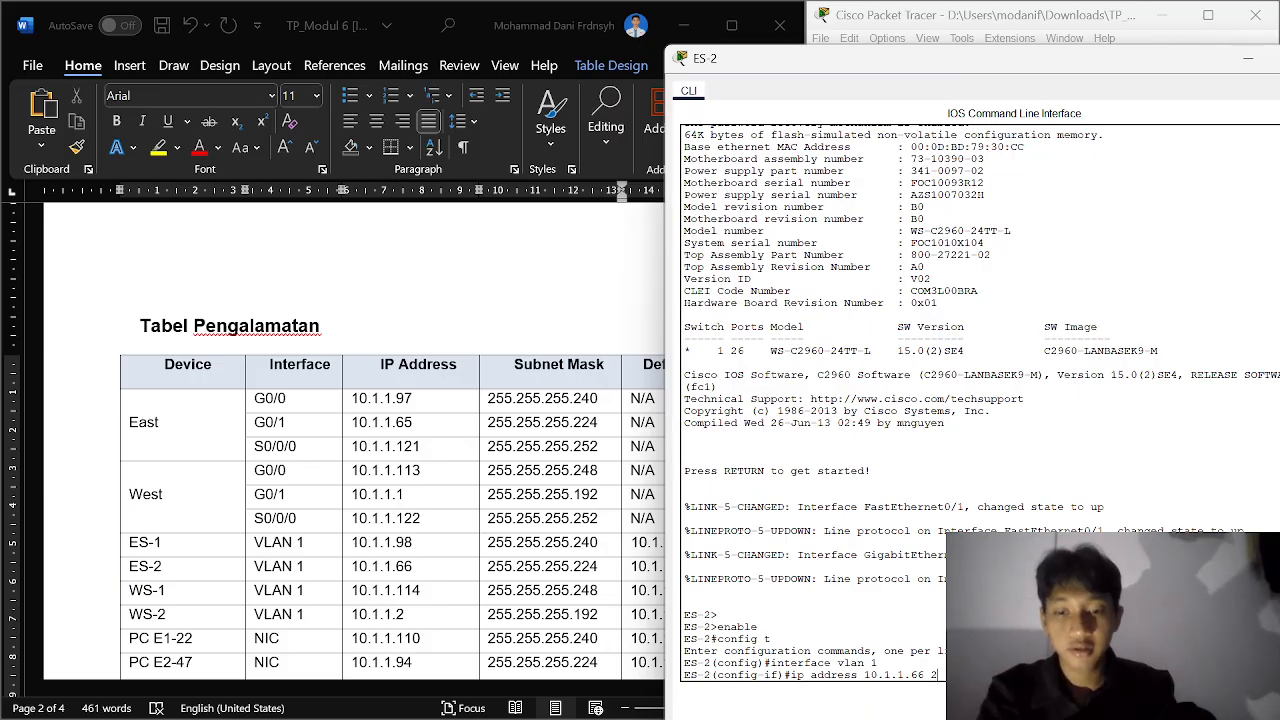
{"action": "type", "text": "25"}
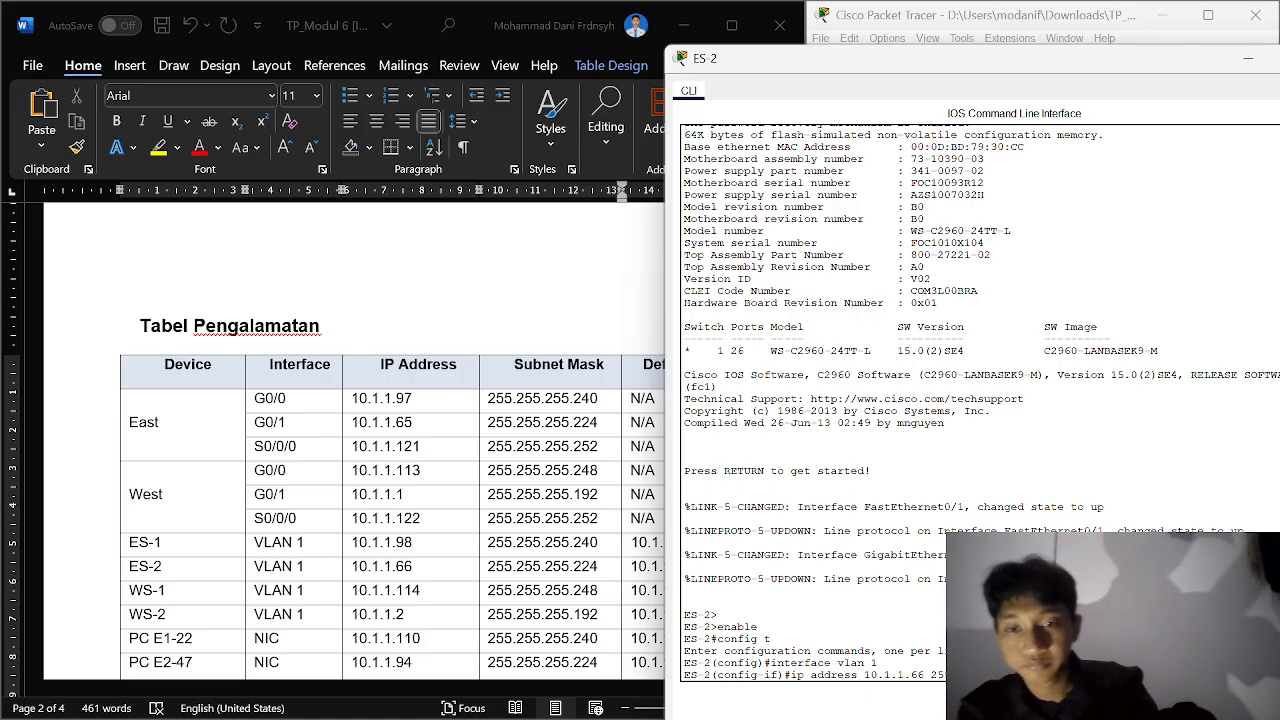
{"action": "key", "text": "Return"}
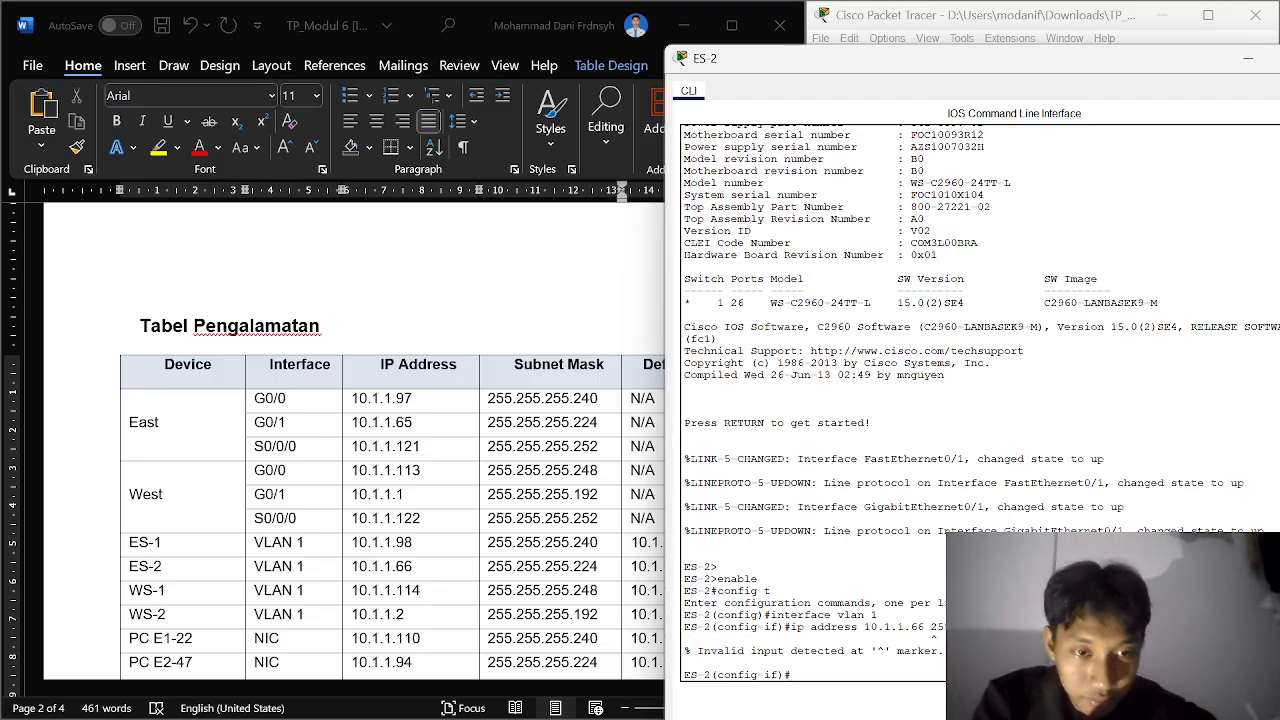
Step: Copy the rejected ip address command to ES-2's prompt, correct it to 10.1.1.66 255.255.255.224 and run it
{"action": "mouse_move", "coordinate": [938, 639]}
{"action": "left_mouse_down"}
{"action": "mouse_move", "coordinate": [941, 629]}
{"action": "mouse_move", "coordinate": [811, 627]}
{"action": "left_mouse_up"}
{"action": "left_click", "coordinate": [811, 628]}
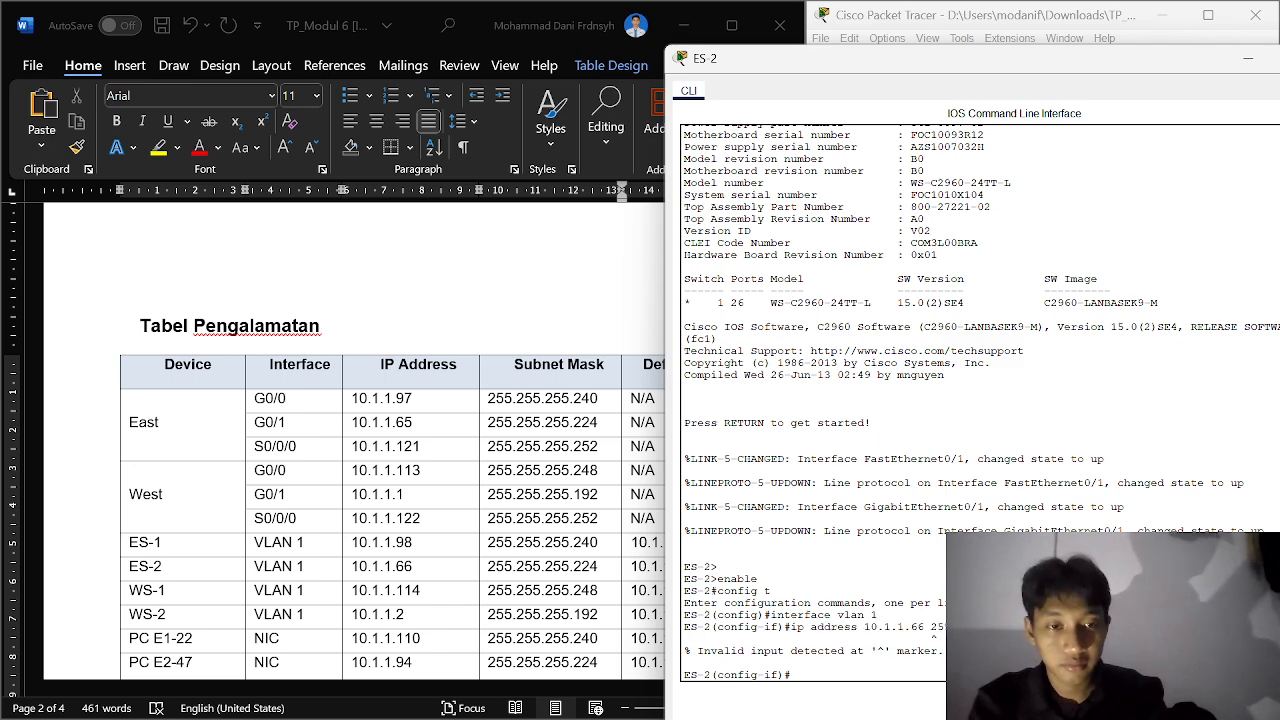
{"action": "left_click_drag", "start_coordinate": [946, 627], "coordinate": [809, 627]}
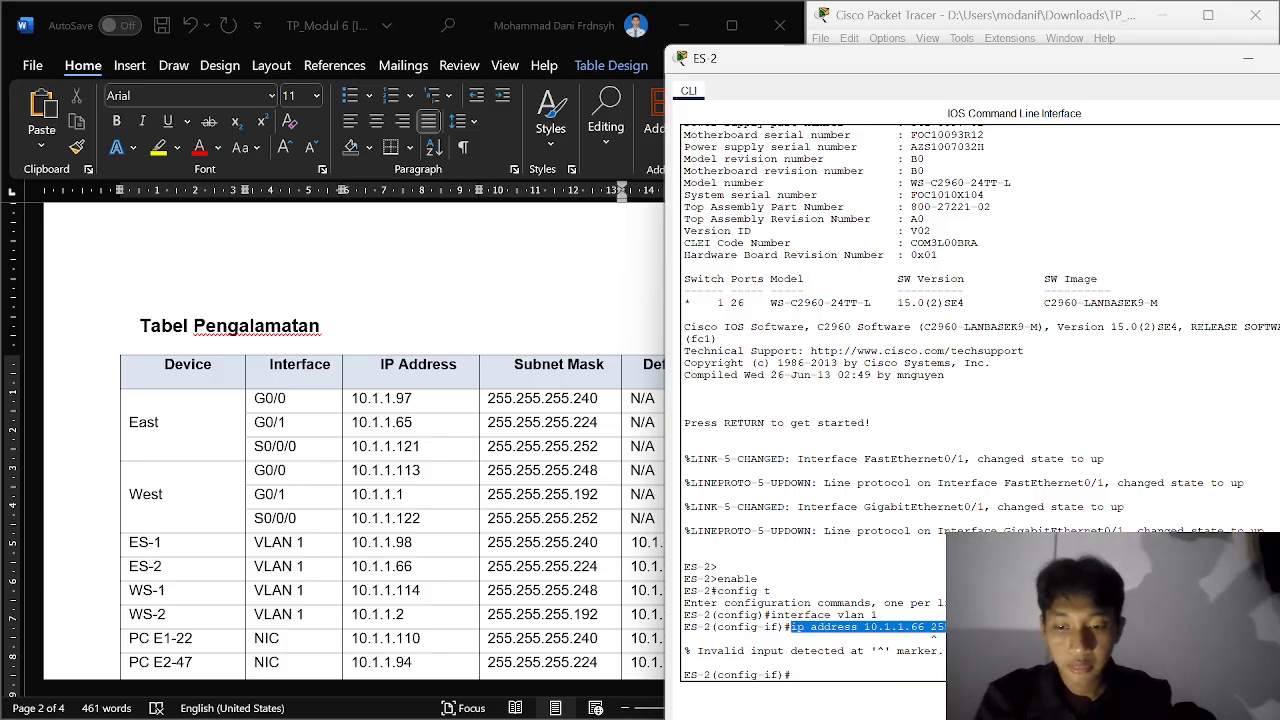
{"action": "right_click", "coordinate": [796, 632]}
{"action": "left_click", "coordinate": [836, 641]}
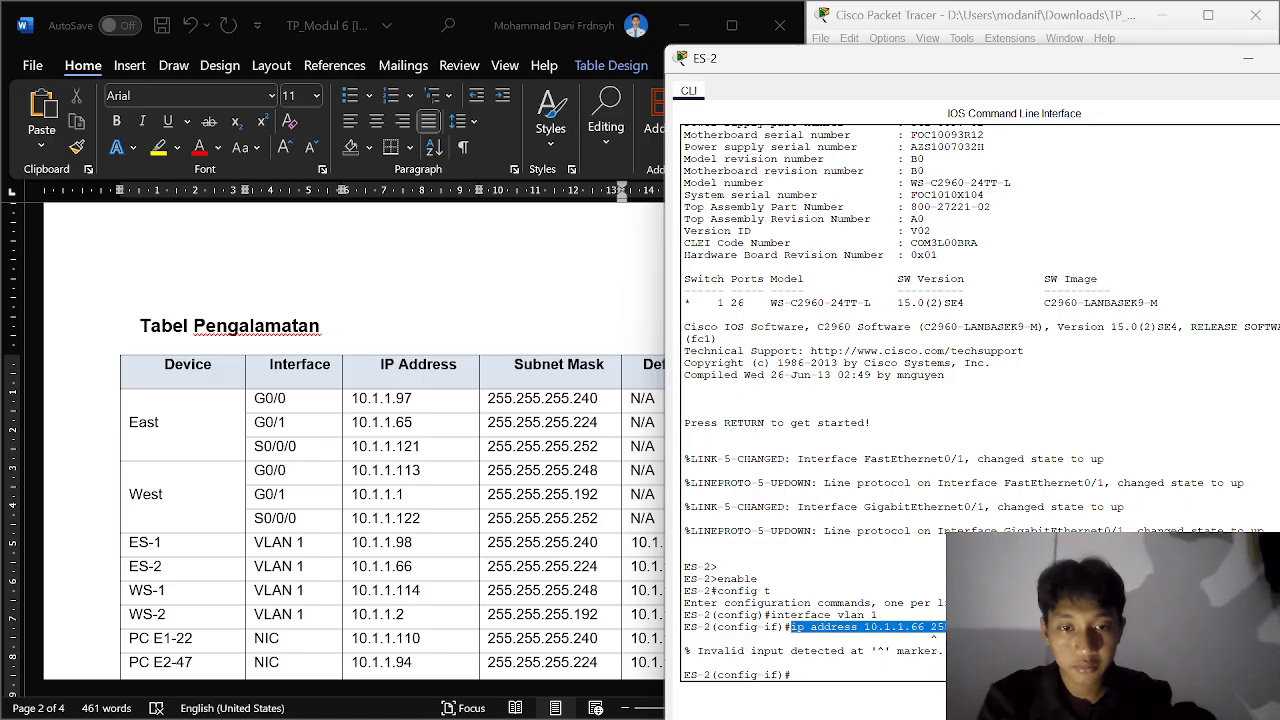
{"action": "right_click", "coordinate": [852, 676]}
{"action": "left_click", "coordinate": [889, 704]}
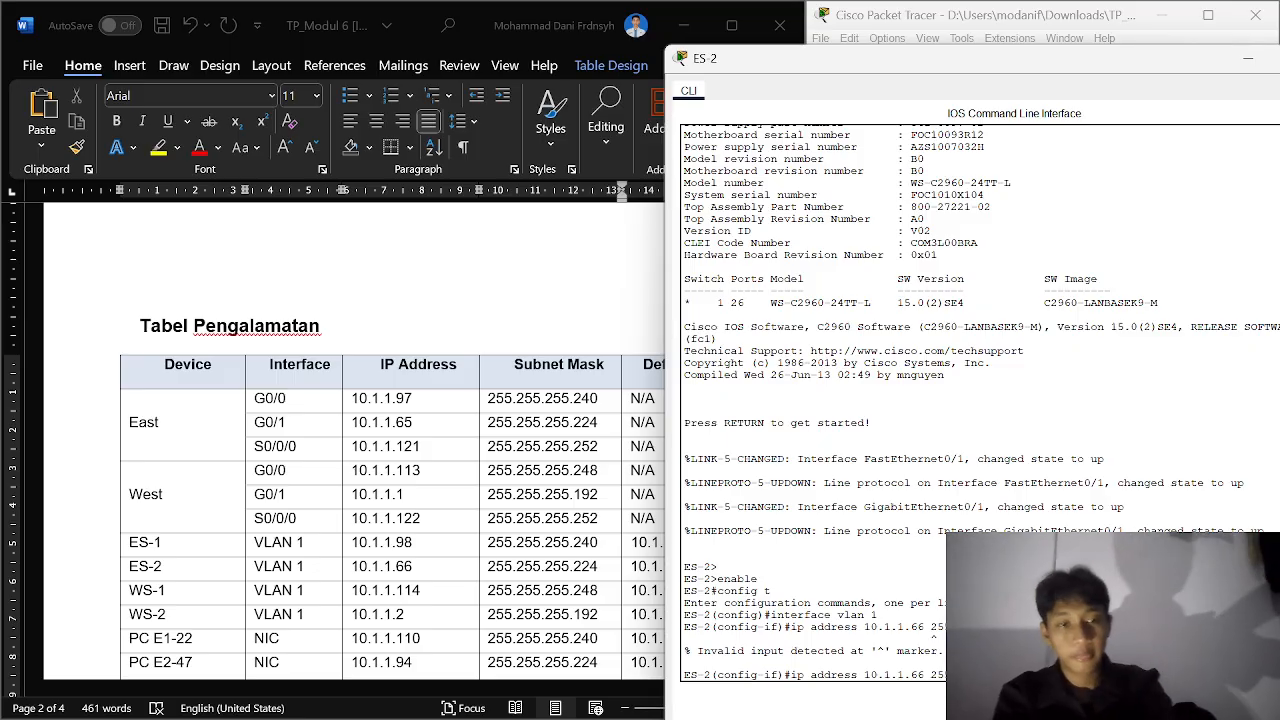
{"action": "key", "text": "Return"}
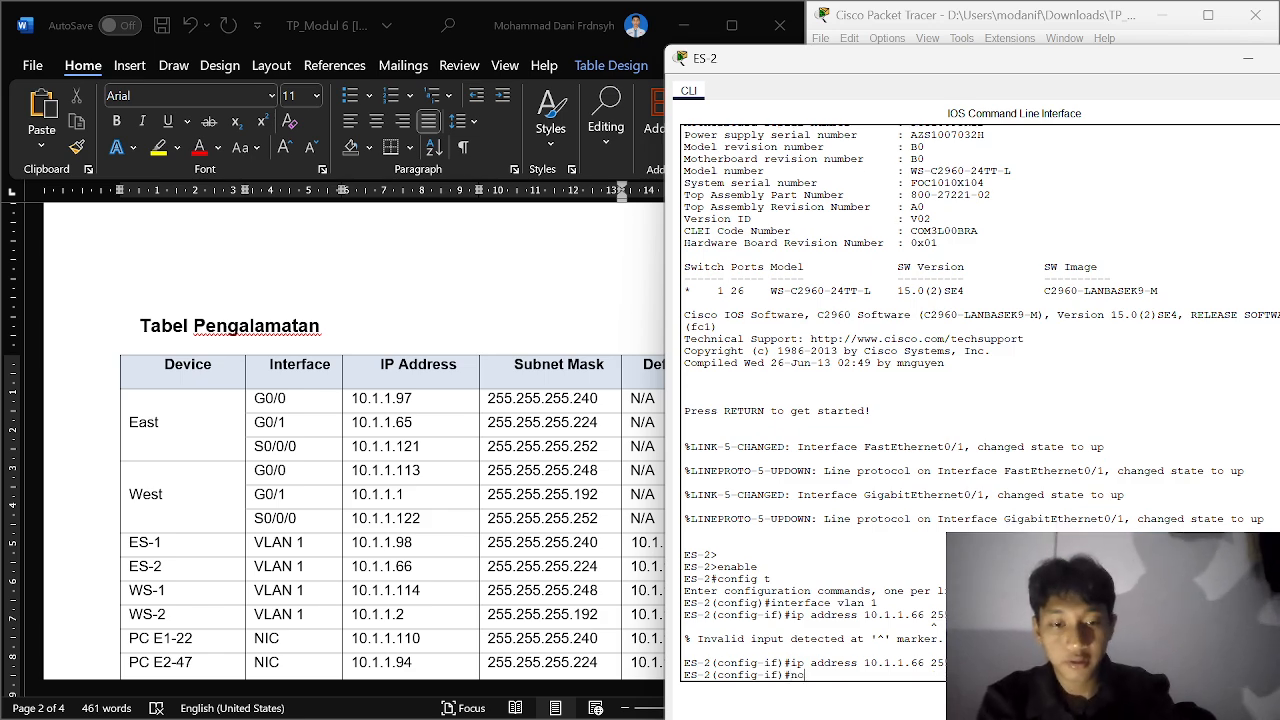
Step: Enable switch ES-2's VLAN 1 interface with no sh and exit to global configuration mode
{"action": "type", "text": "no sh"}
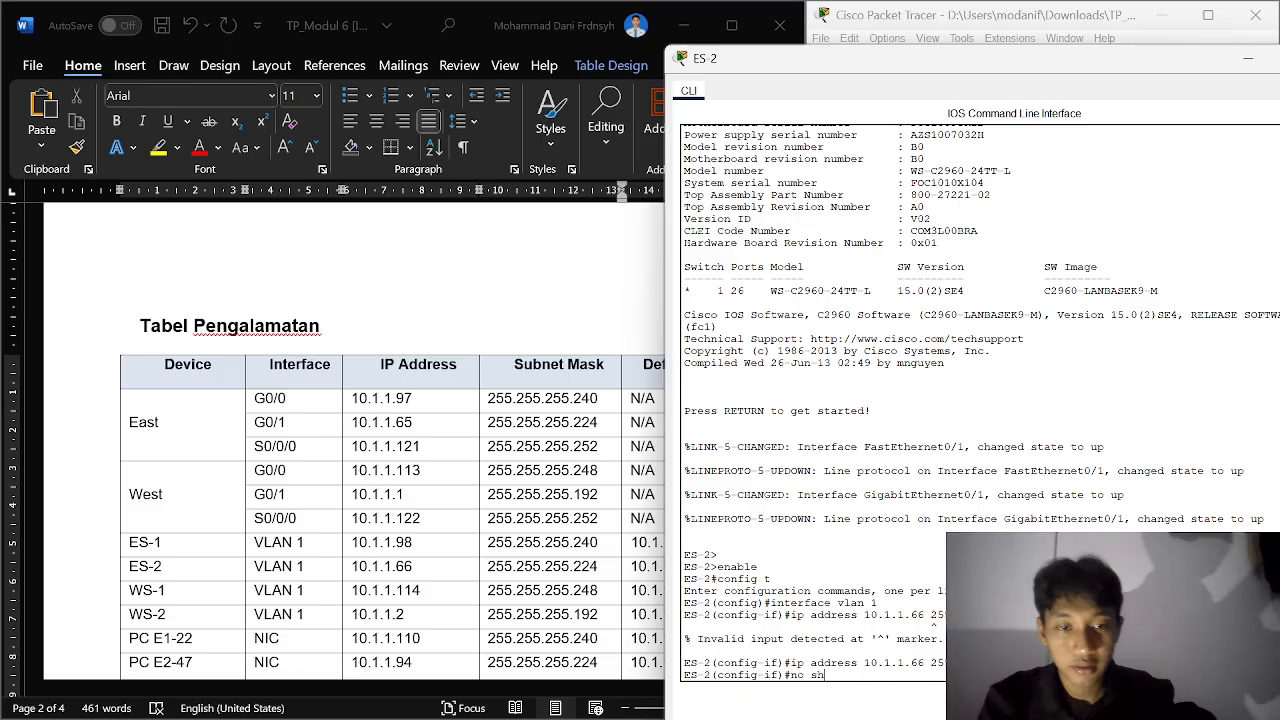
{"action": "key", "text": "Return"}
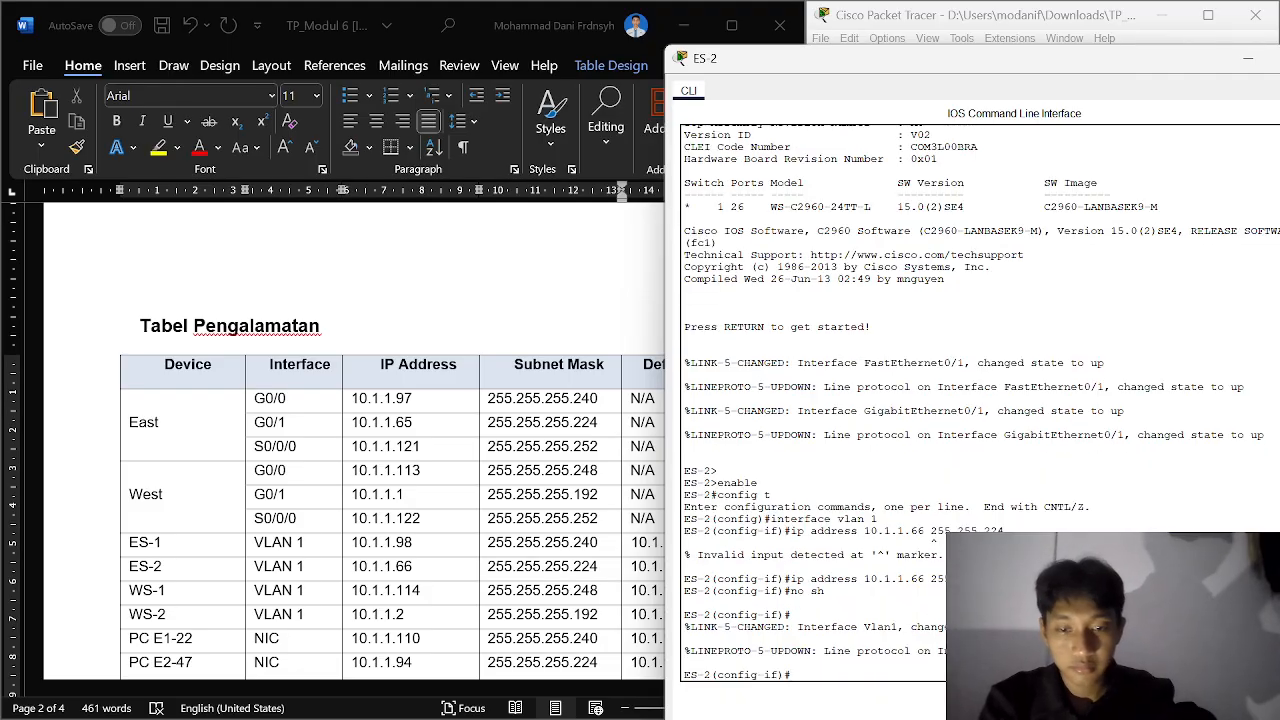
{"action": "type", "text": "exit"}
{"action": "key", "text": "Return"}
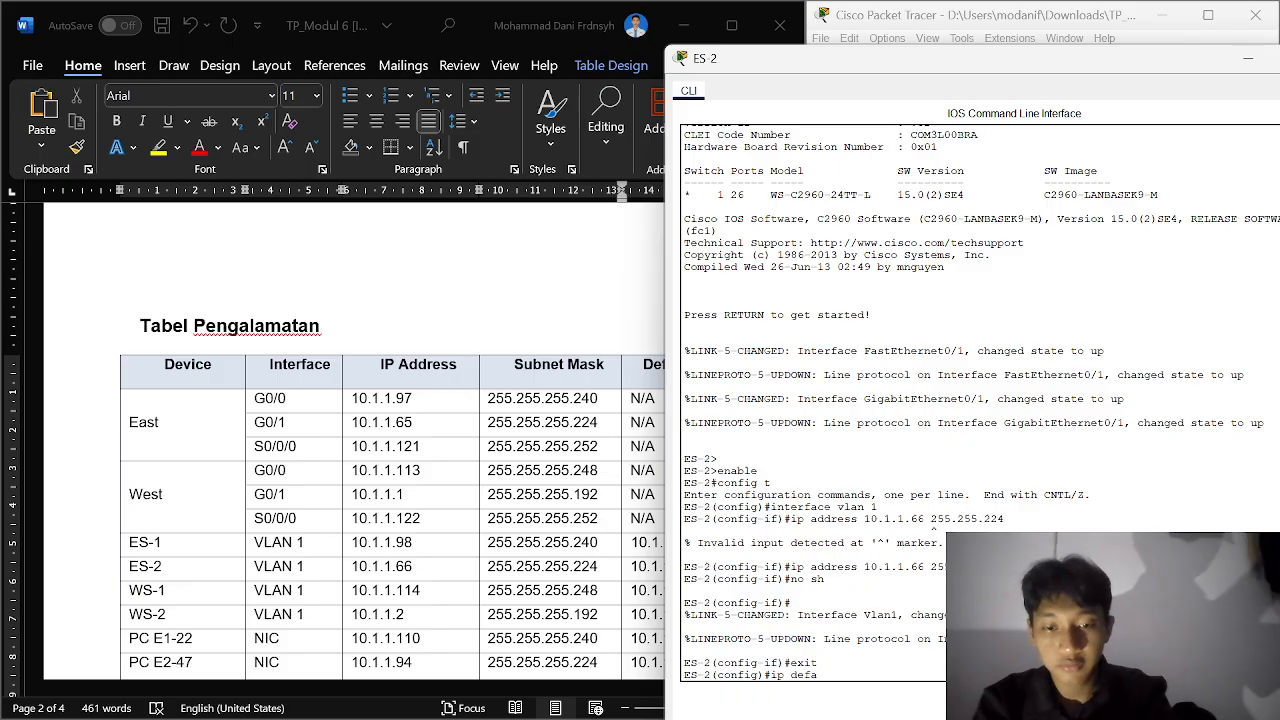
Step: Set switch ES-2's default gateway to 10.1.1.65 with the ip default-gateway command and close its window
{"action": "type", "text": "ip default"}
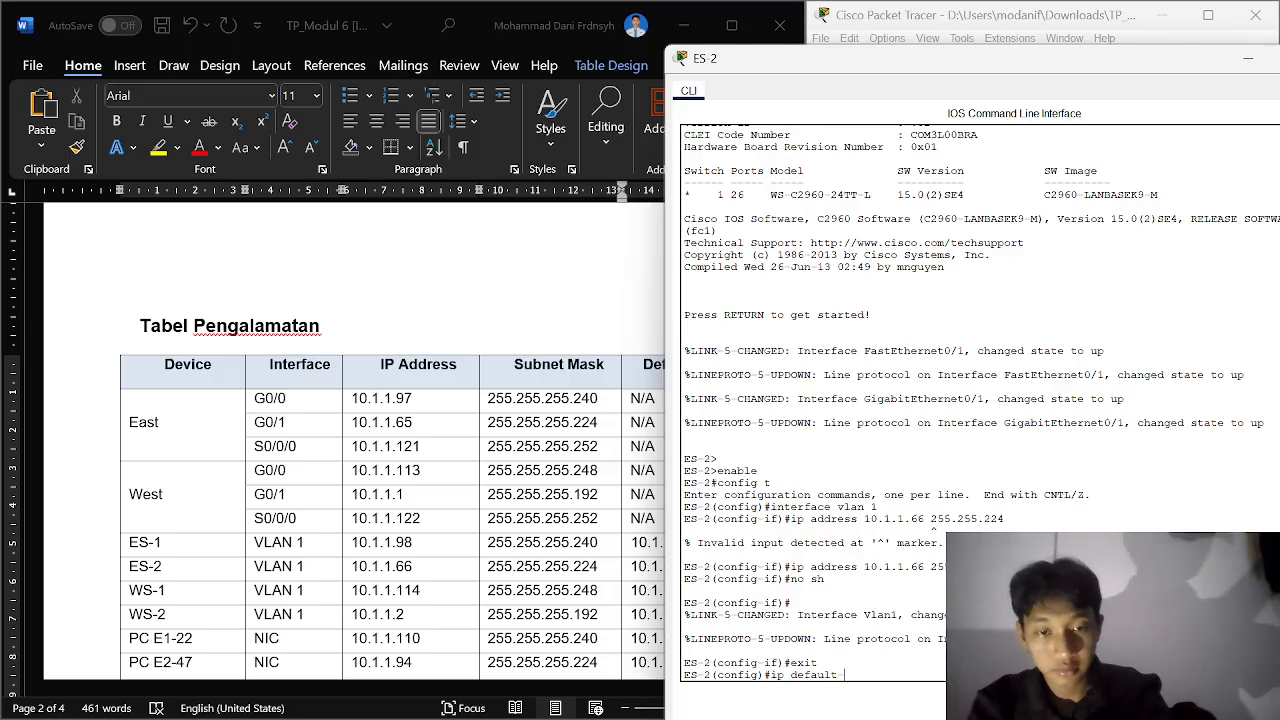
{"action": "type", "text": " gateway"}
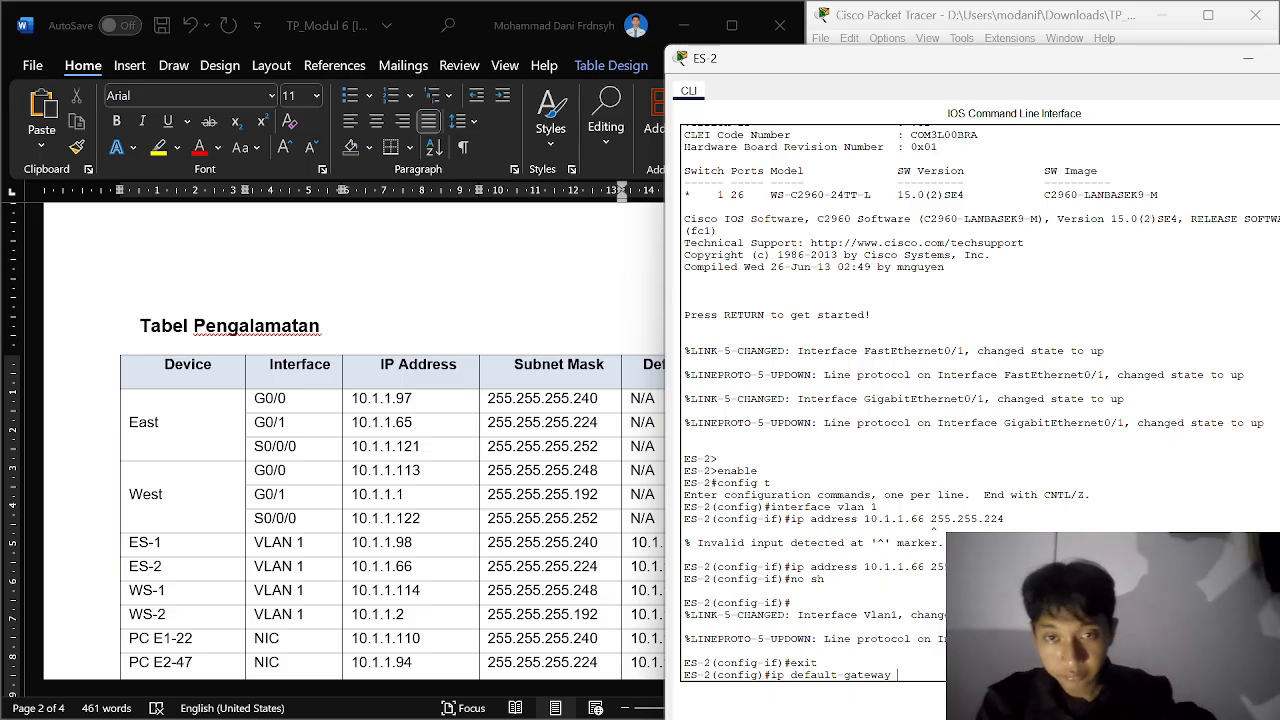
{"action": "left_click_drag", "start_coordinate": [1020, 62], "coordinate": [860, 55]}
{"action": "type", "text": "10.1."}
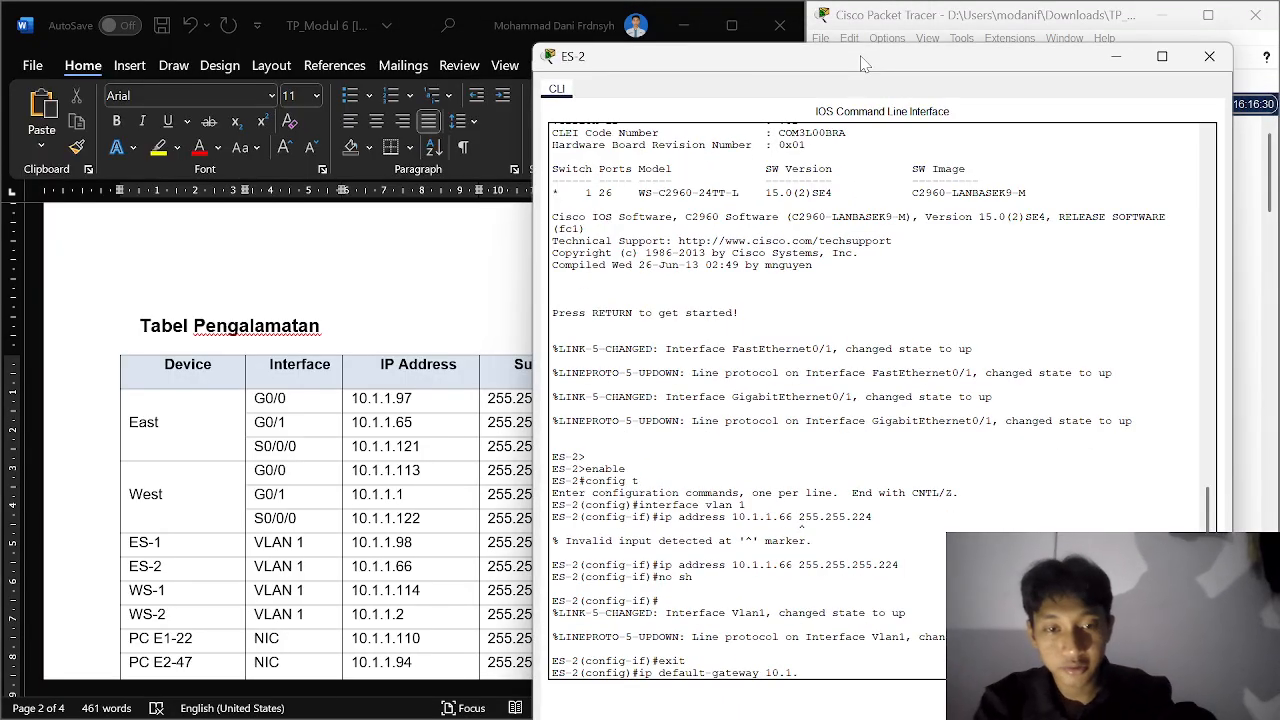
{"action": "type", "text": "1.65"}
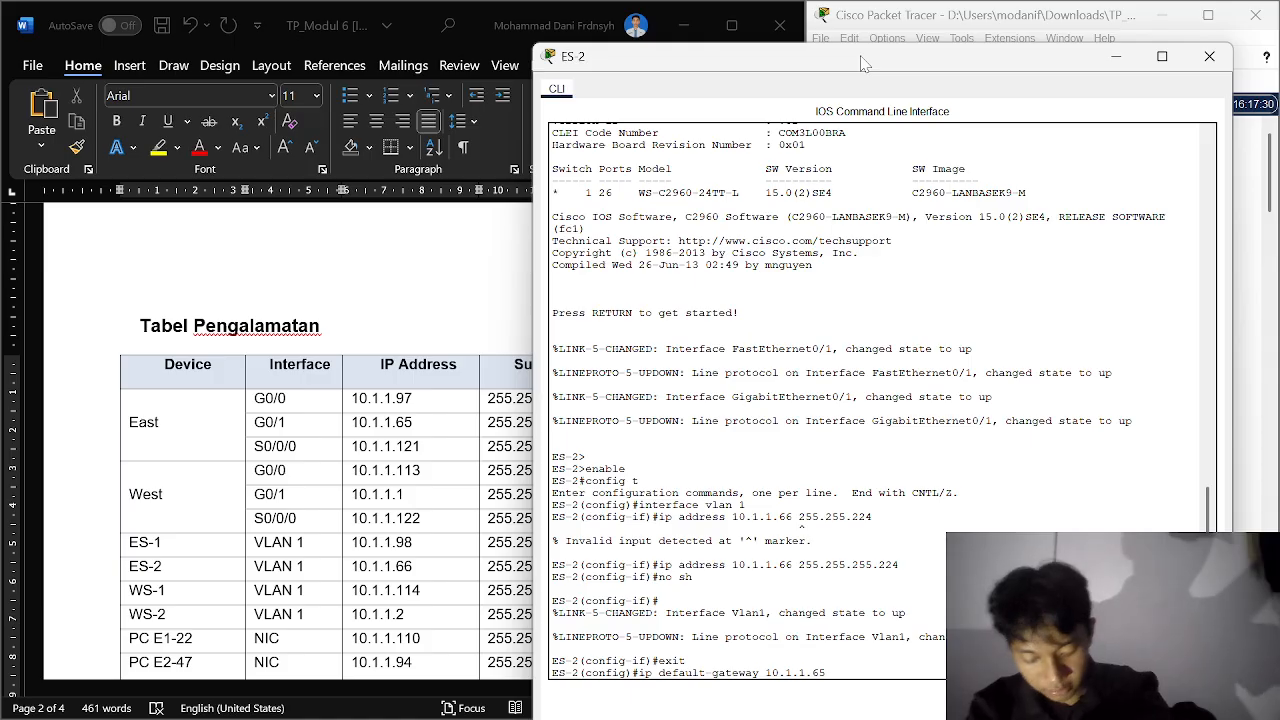
{"action": "key", "text": "Return"}
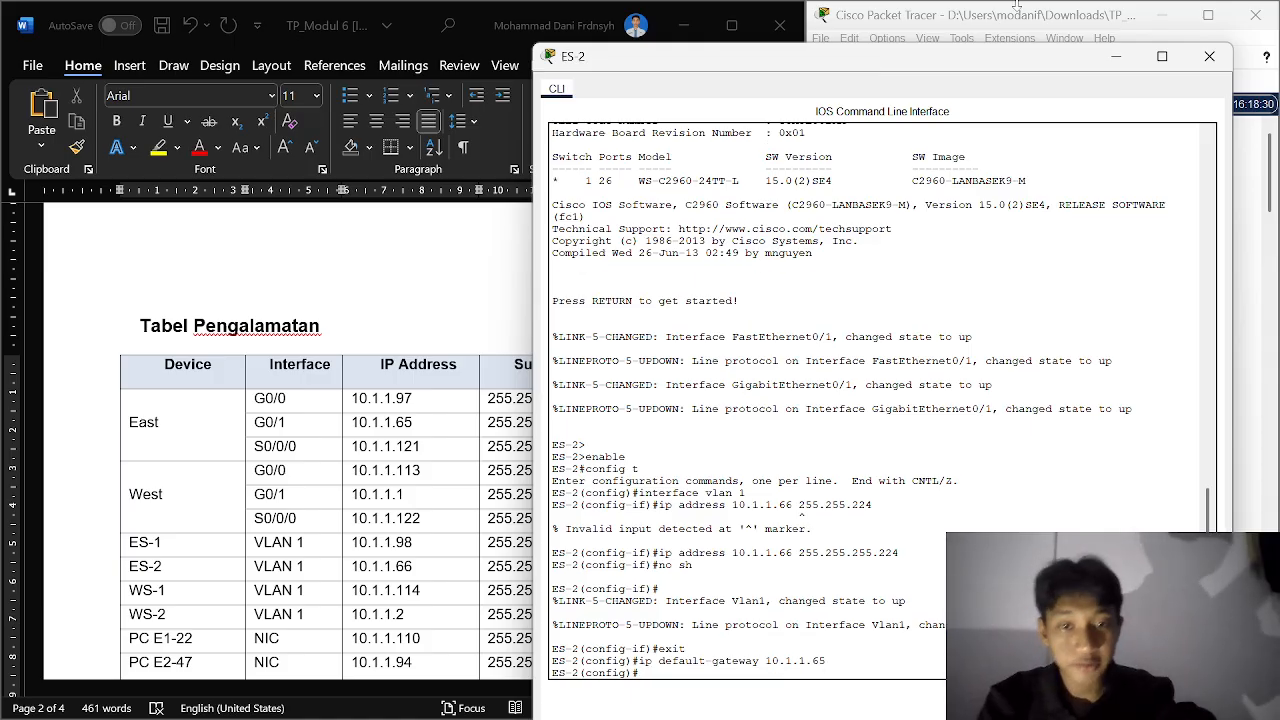
{"action": "left_click", "coordinate": [1203, 53]}
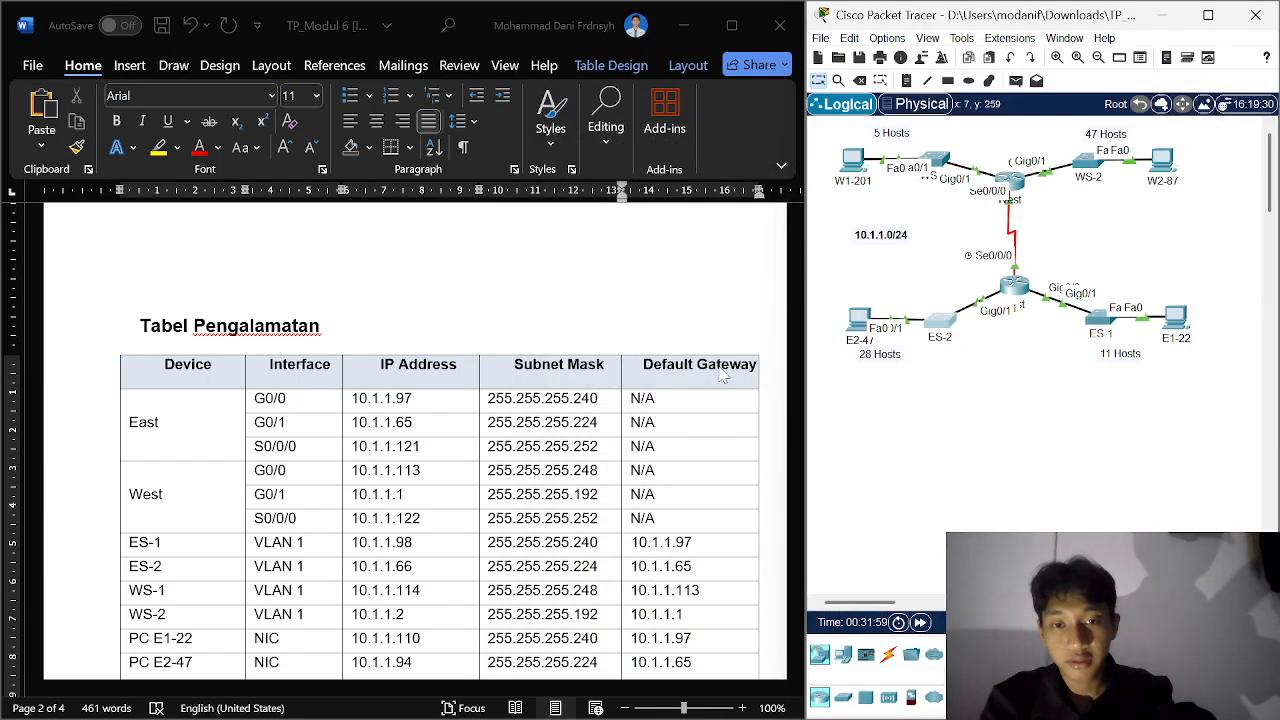
{"action": "scroll", "coordinate": [724, 374], "scroll_direction": "down", "scroll_amount": 3}
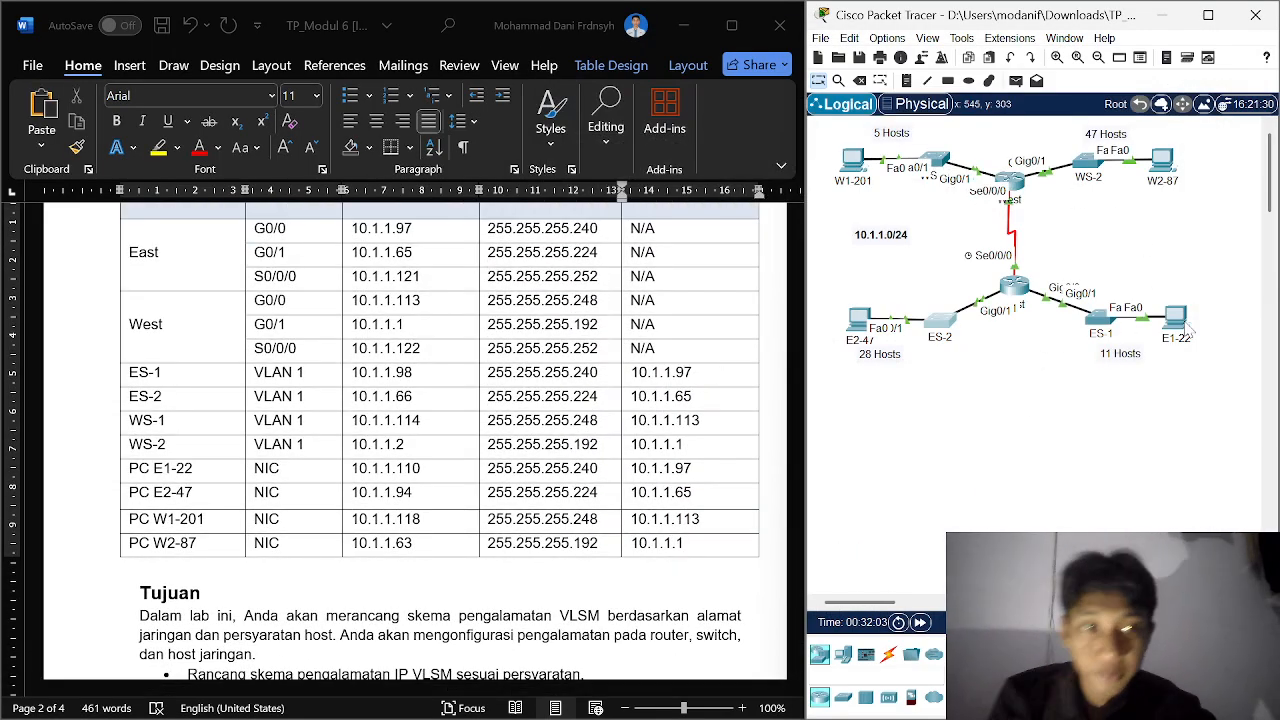
{"action": "left_click", "coordinate": [1181, 325]}
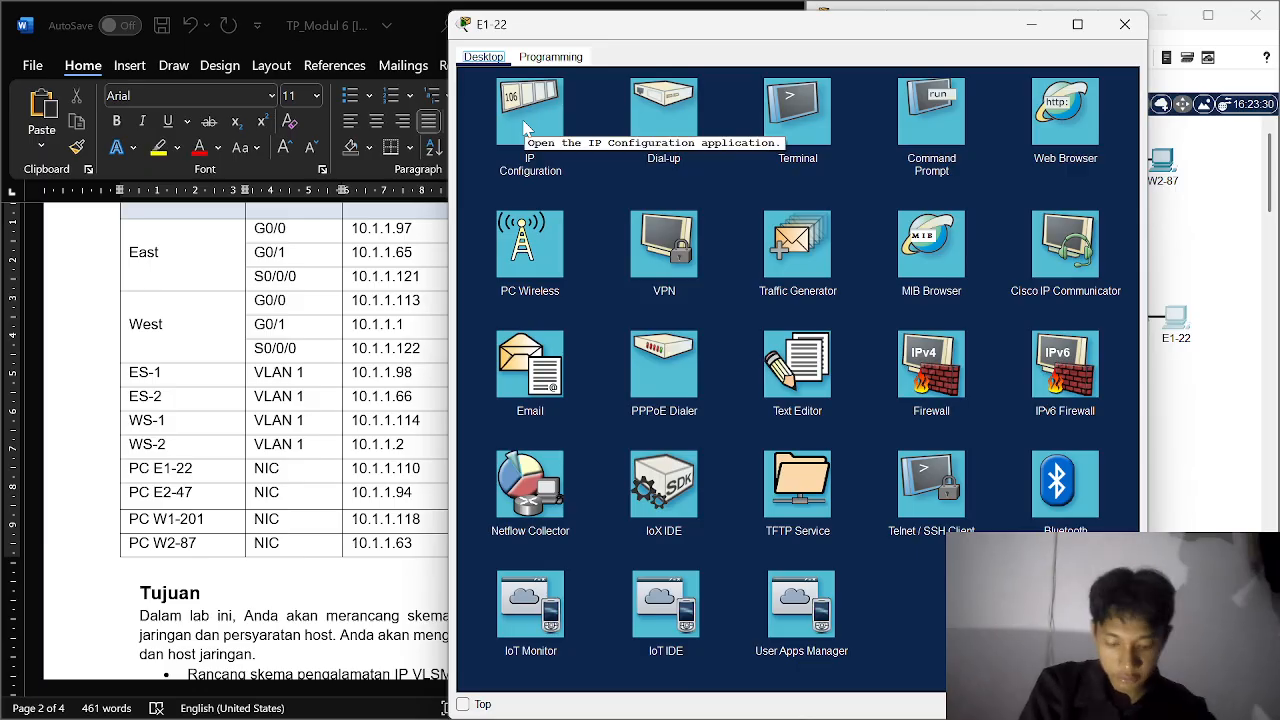
{"action": "left_click", "coordinate": [1124, 24]}
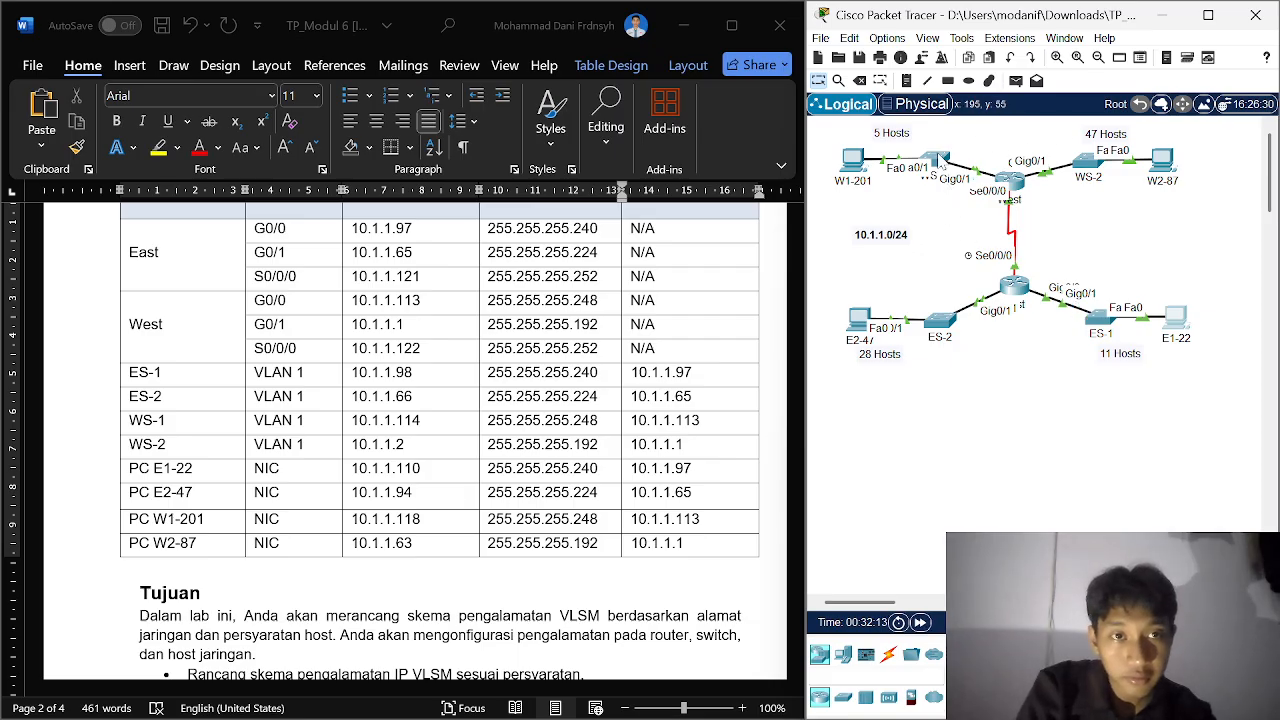
Step: Open switch WS-1's command line and enter global configuration mode with enable and config t
{"action": "left_click", "coordinate": [941, 161]}
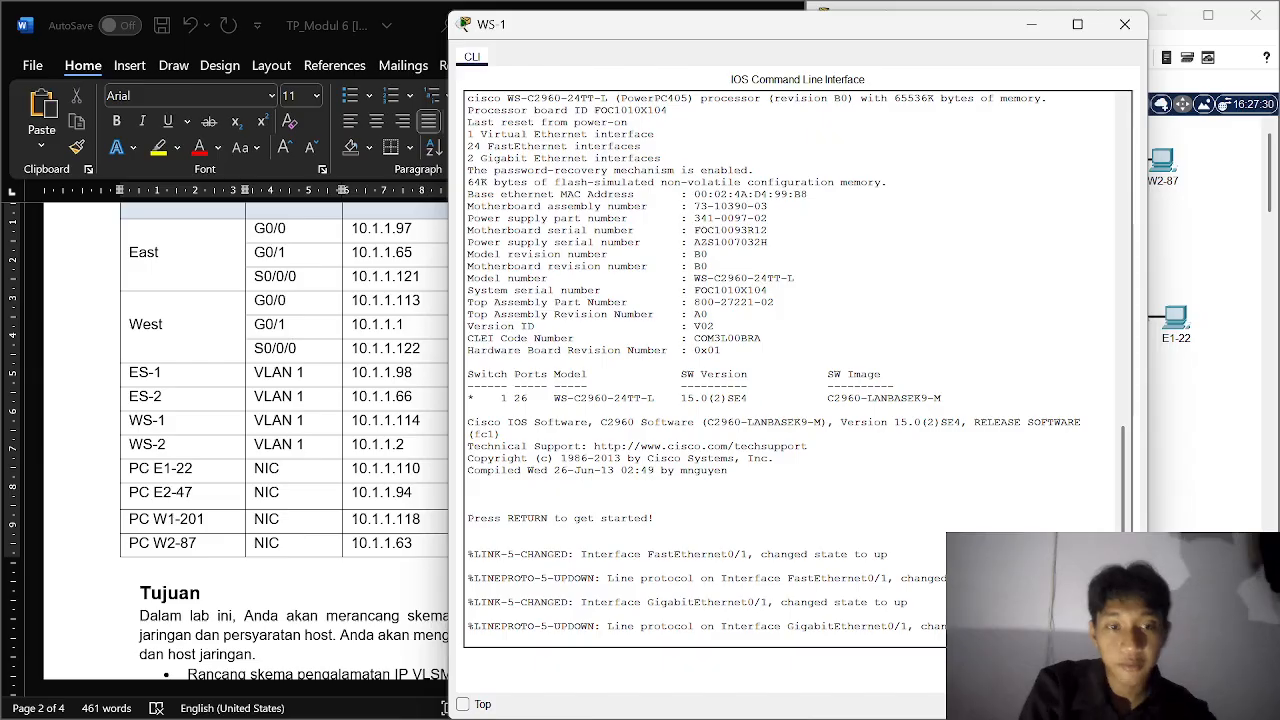
{"action": "key", "text": "Return"}
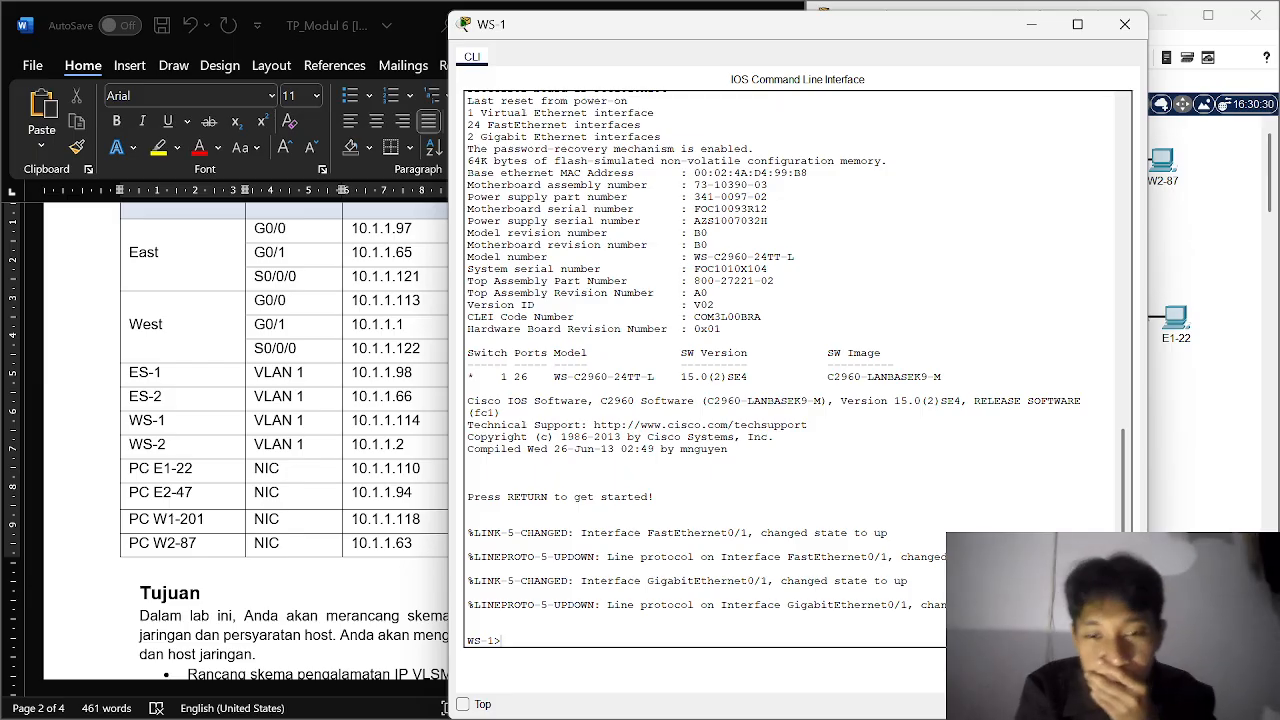
{"action": "type", "text": "enable"}
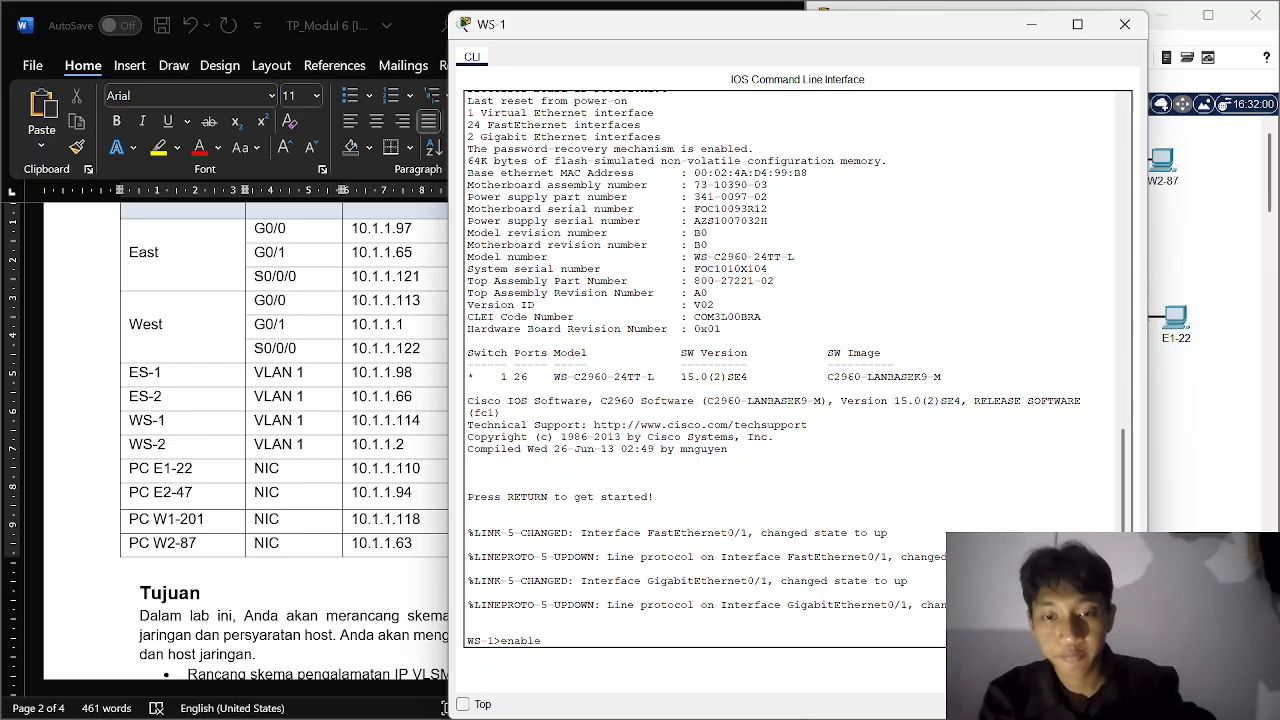
{"action": "key", "text": "Return"}
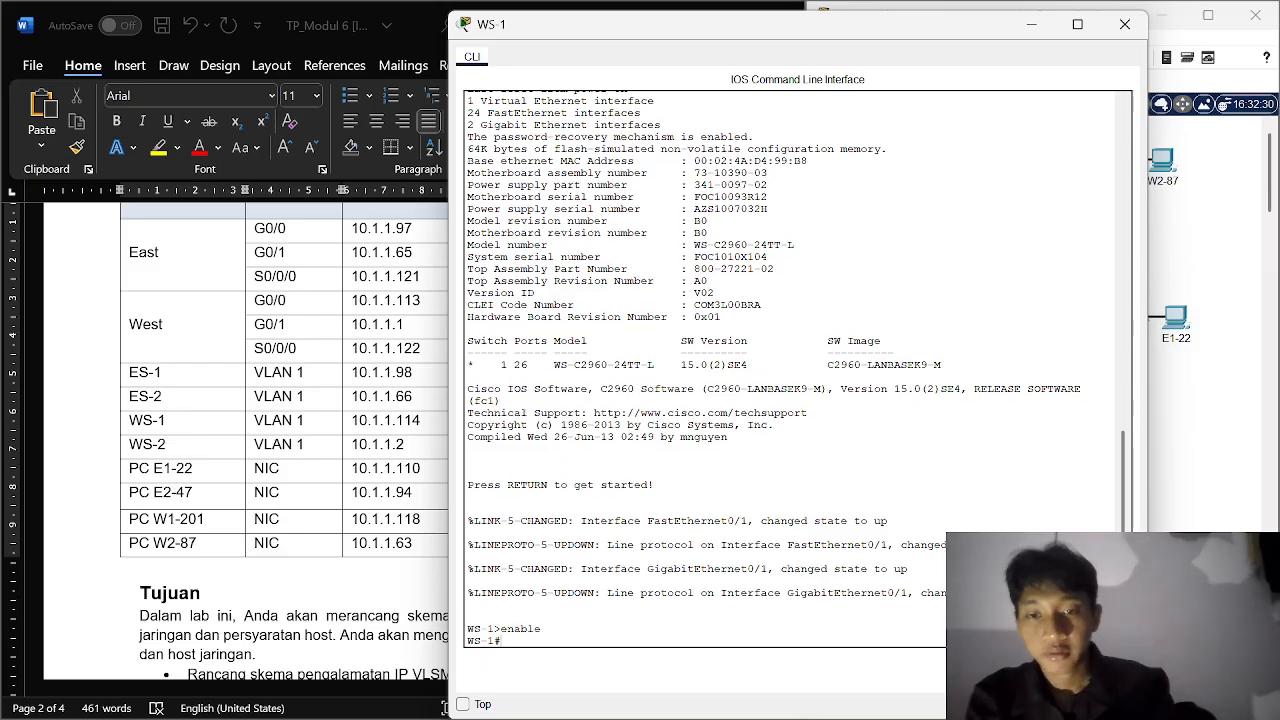
{"action": "type", "text": "con"}
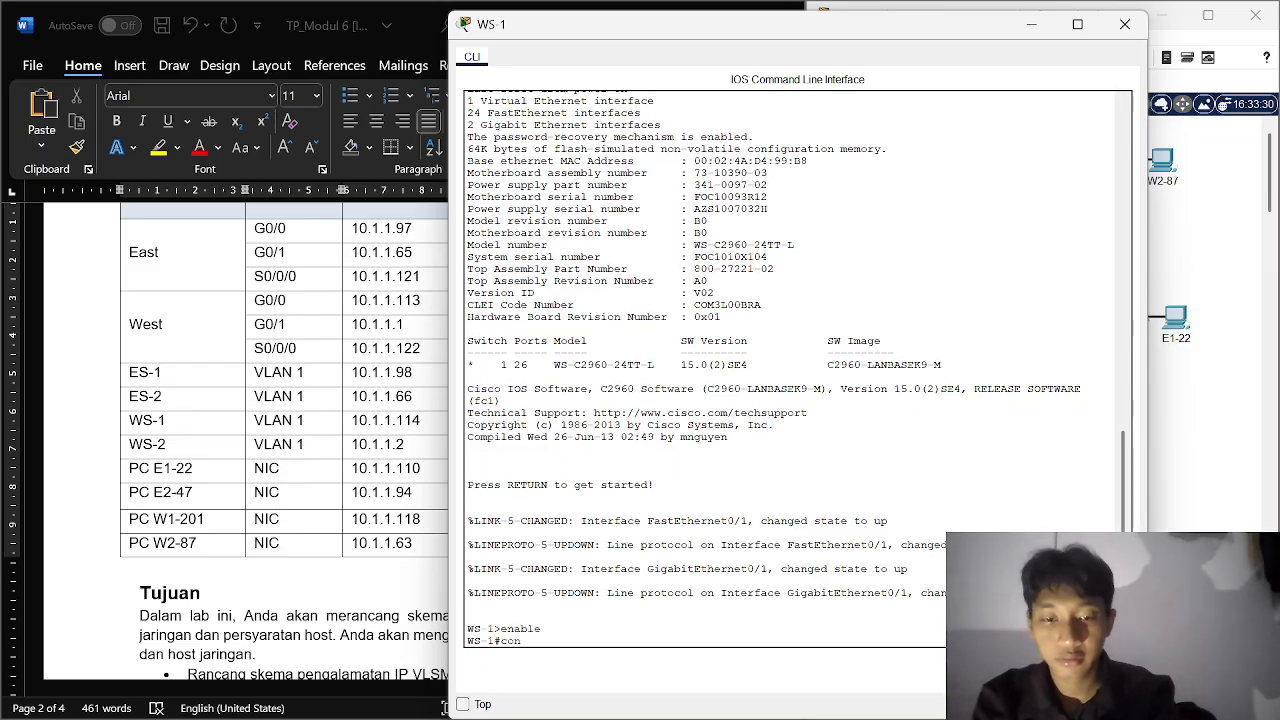
{"action": "type", "text": "fig t"}
{"action": "key", "text": "Return"}
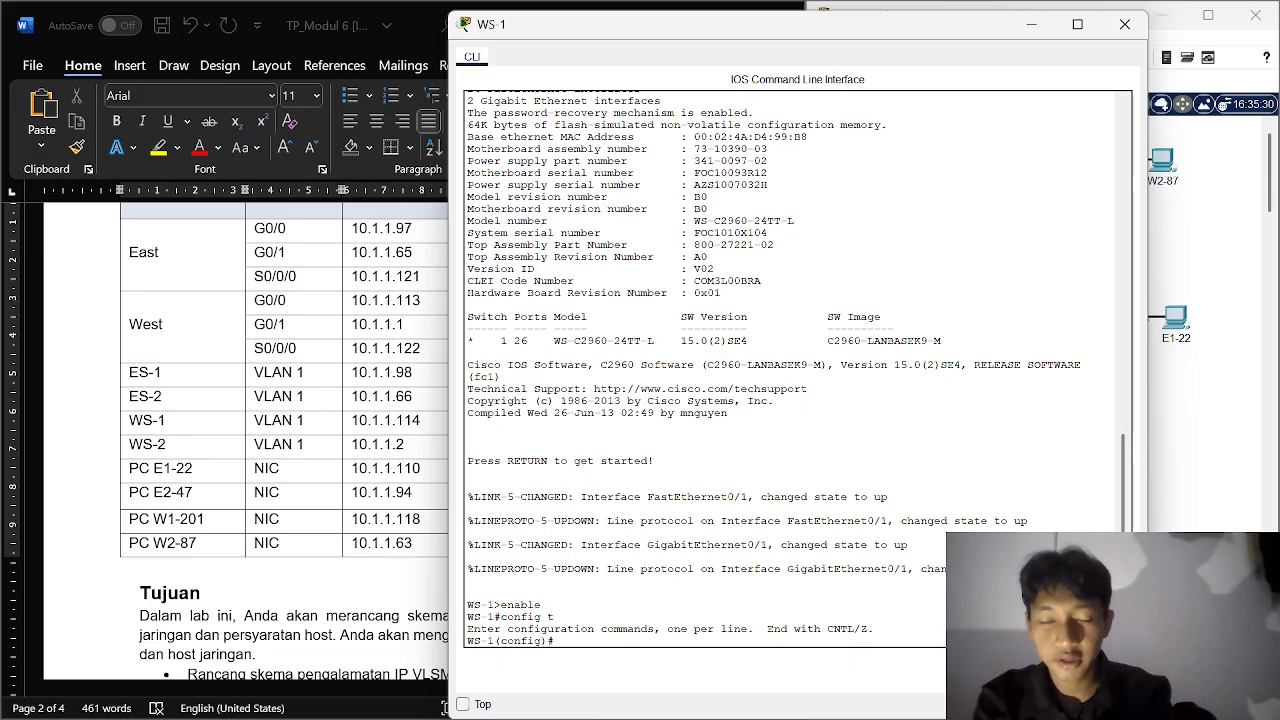
{"action": "type", "text": "interface"}
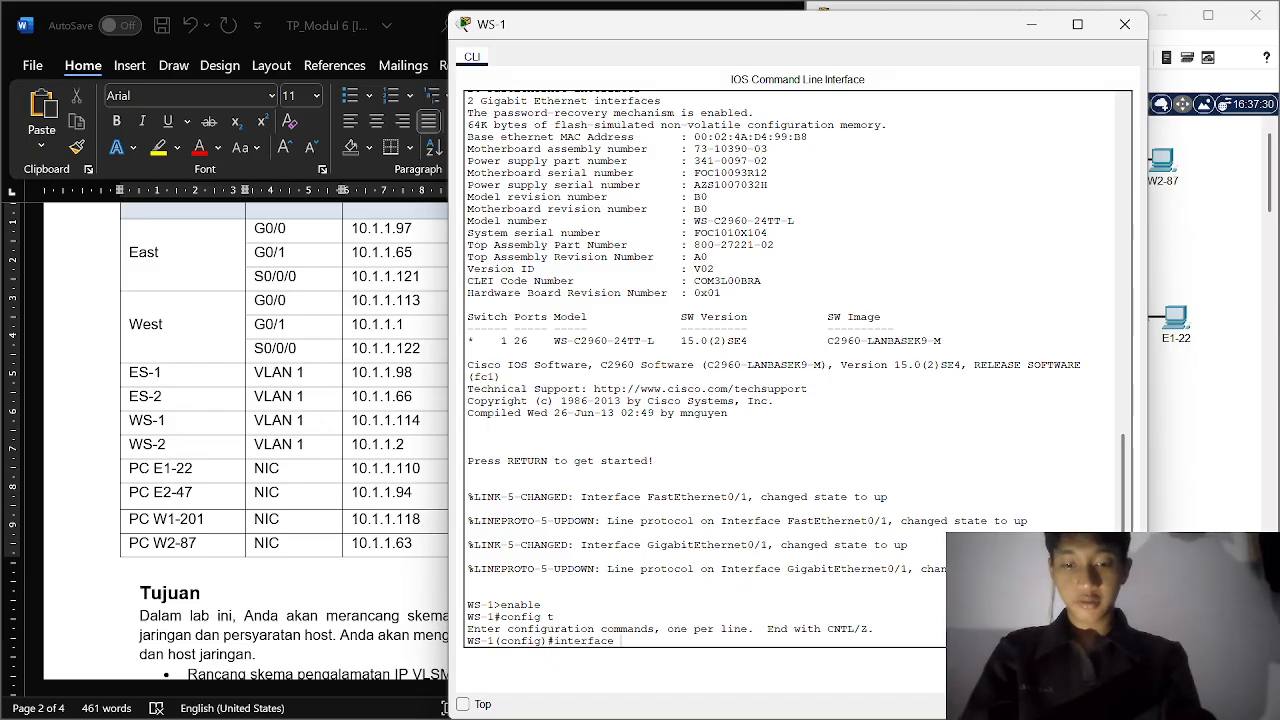
{"action": "type", "text": " vlan 2"}
{"action": "key", "text": "Return"}
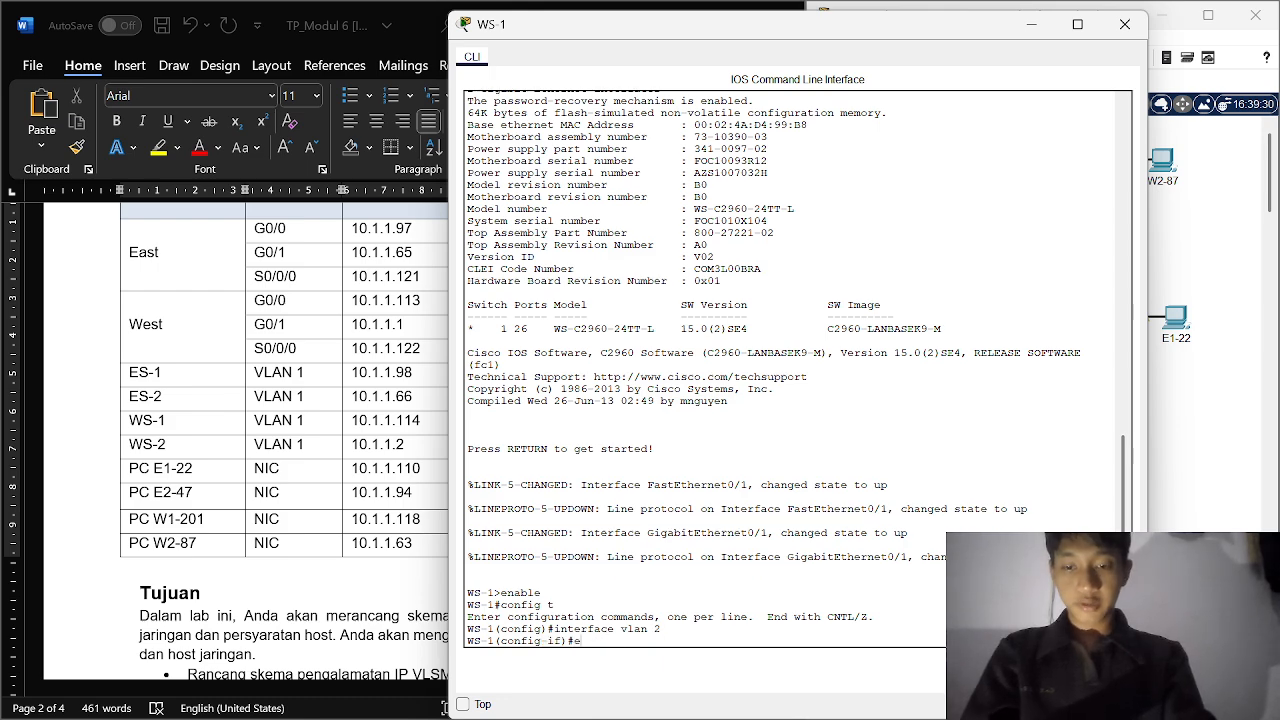
{"action": "type", "text": "exit"}
{"action": "key", "text": "Return"}
{"action": "key", "text": "Return"}
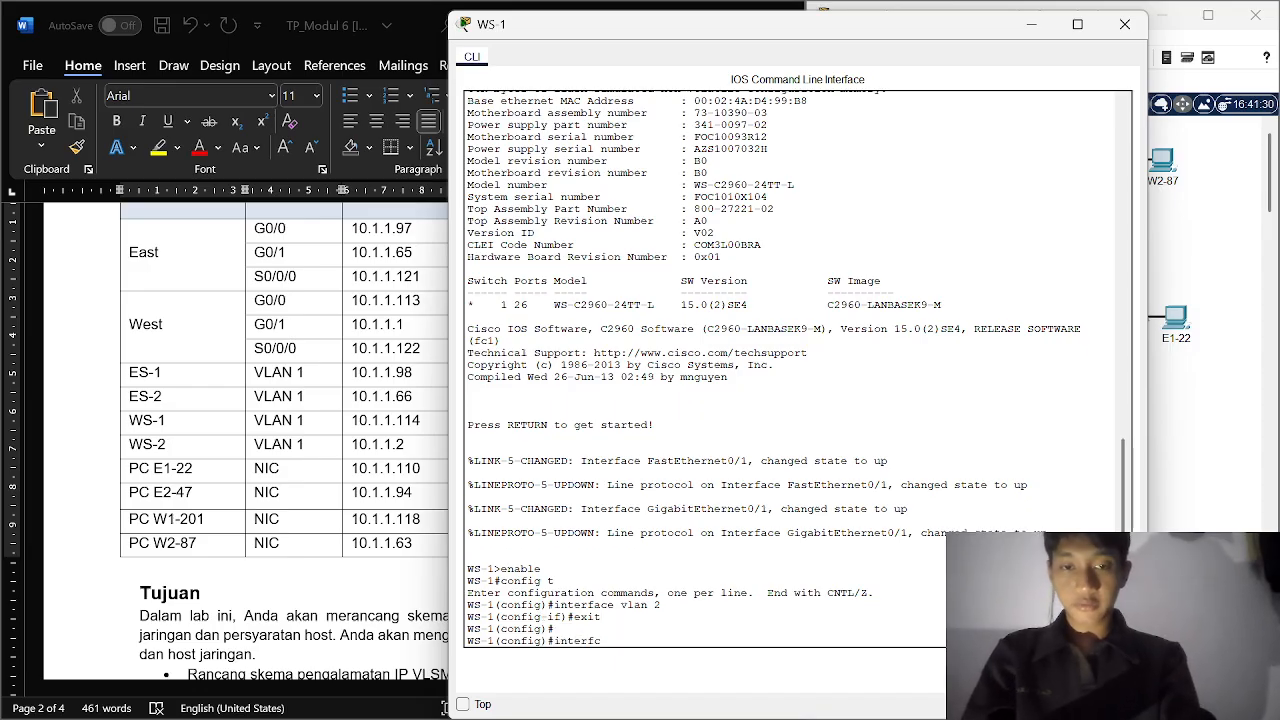
Step: Assign switch WS-1's VLAN 1 interface the address 10.1.1.114 with mask 255.255.255.248
{"action": "type", "text": "interface vlan 1"}
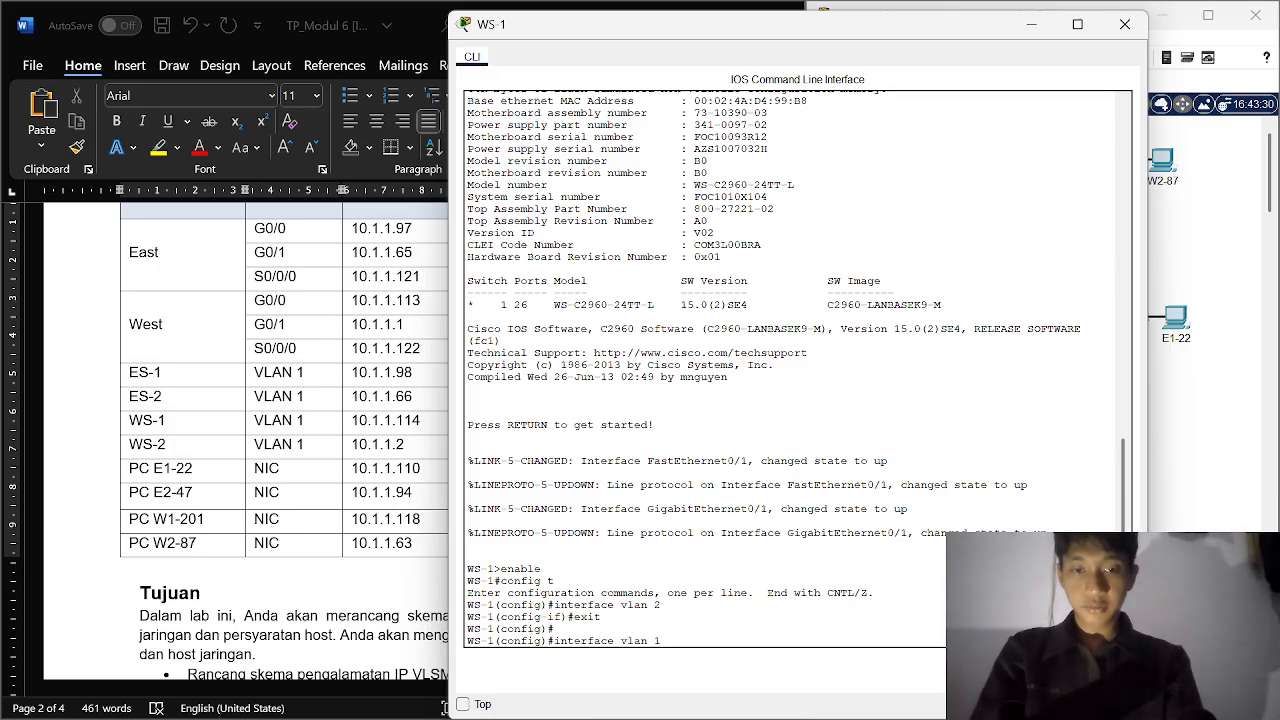
{"action": "key", "text": "Return"}
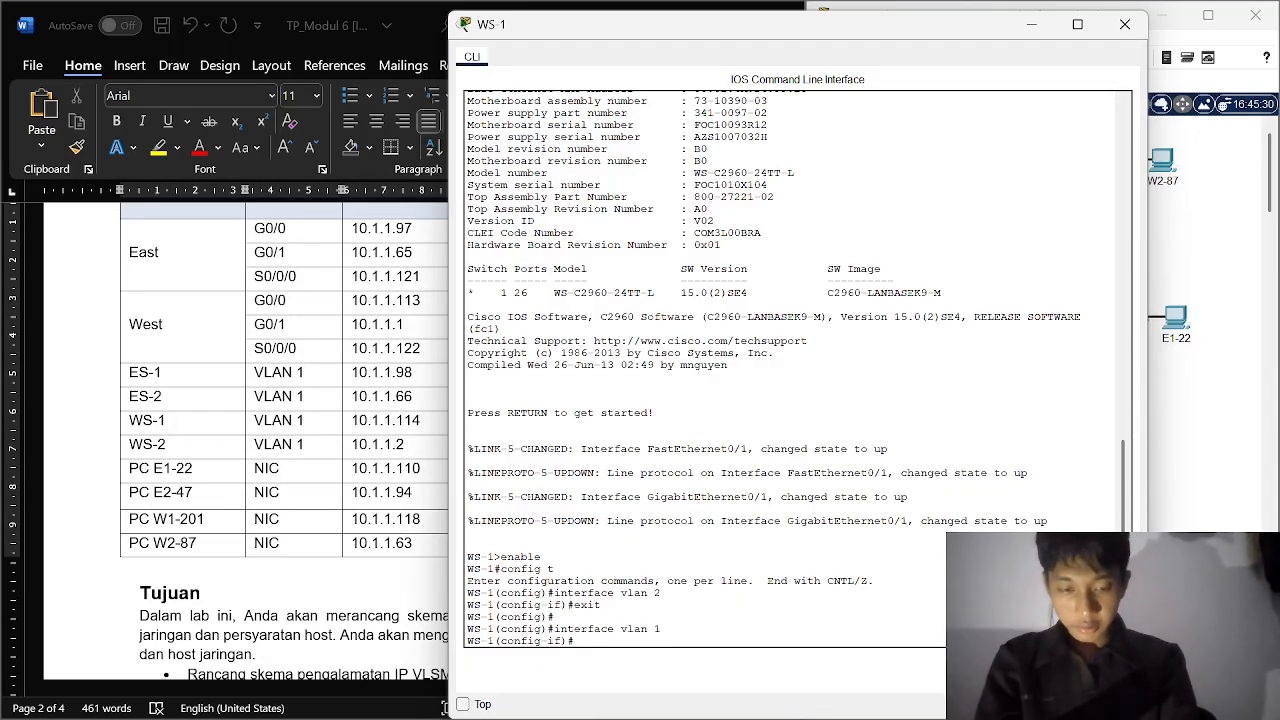
{"action": "type", "text": "ip addre"}
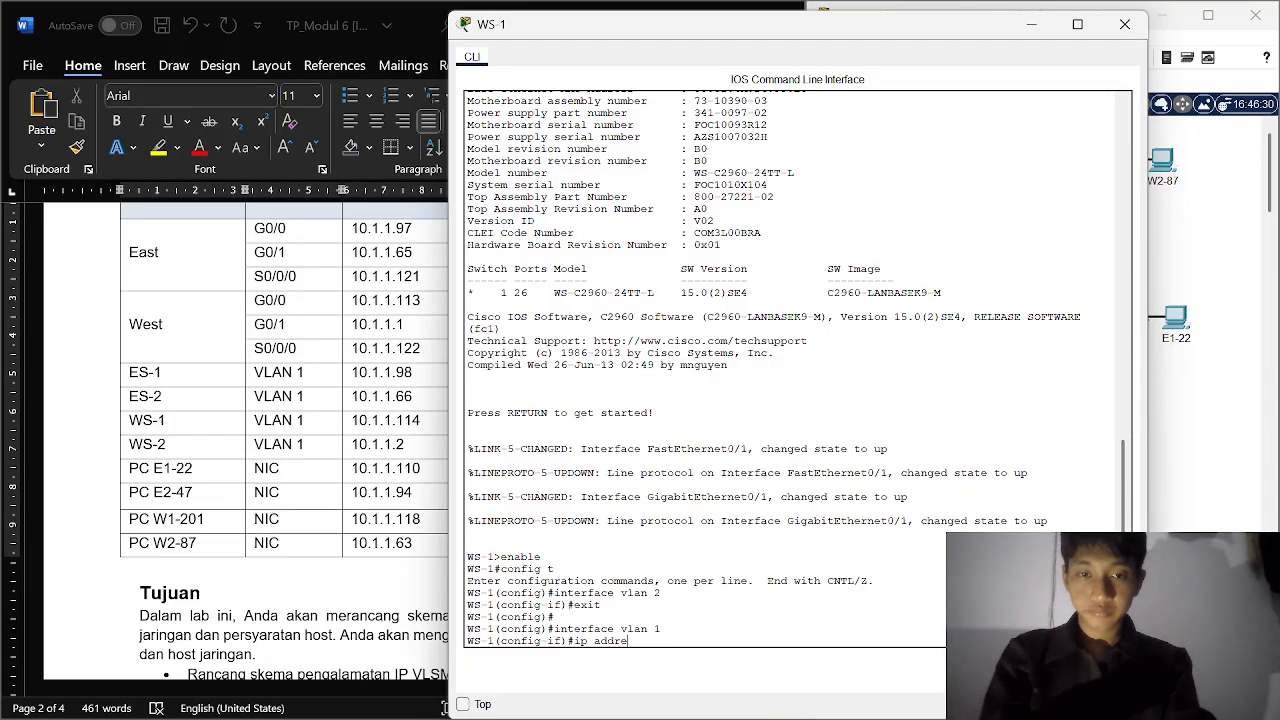
{"action": "type", "text": "ss"}
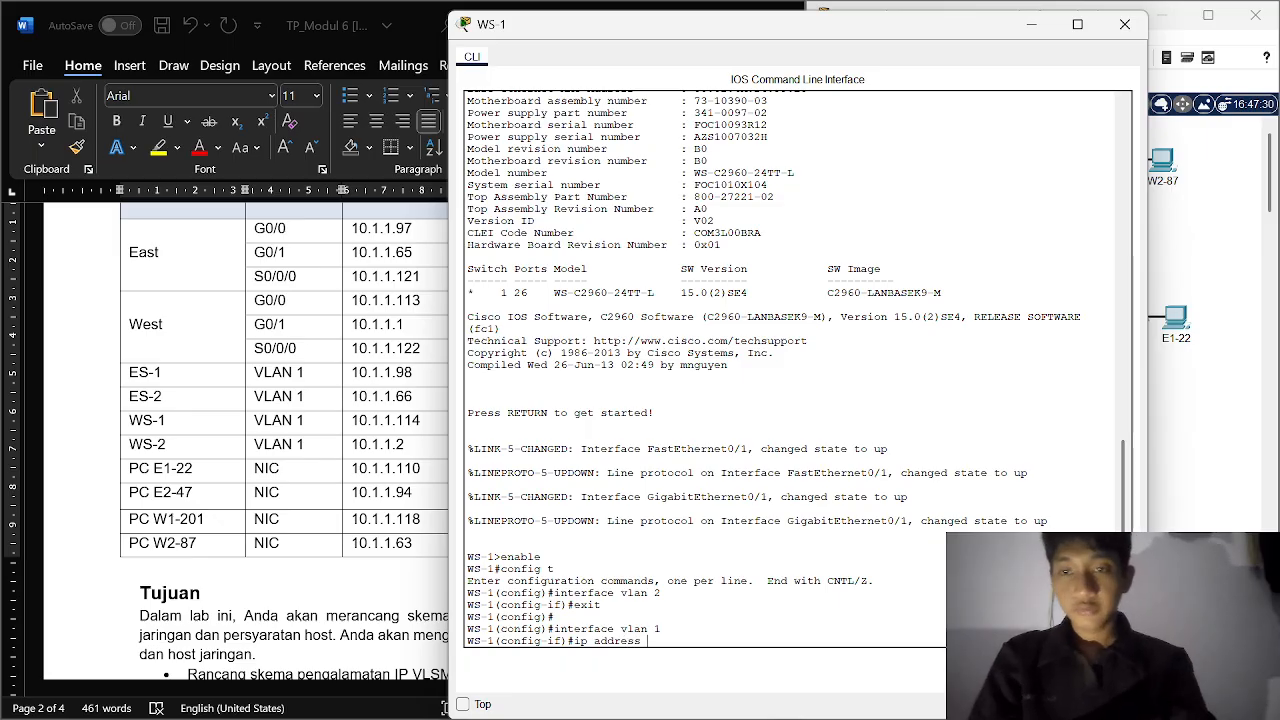
{"action": "left_click_drag", "start_coordinate": [925, 24], "coordinate": [1040, 54]}
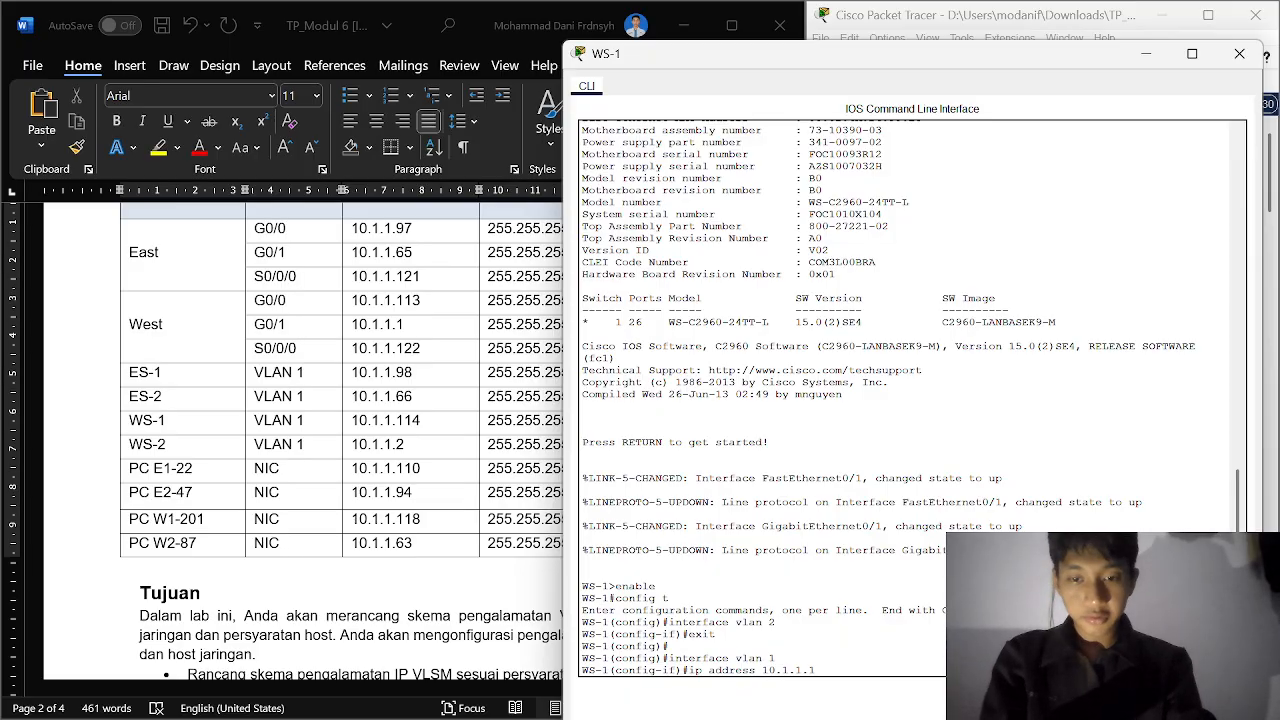
{"action": "type", "text": "4"}
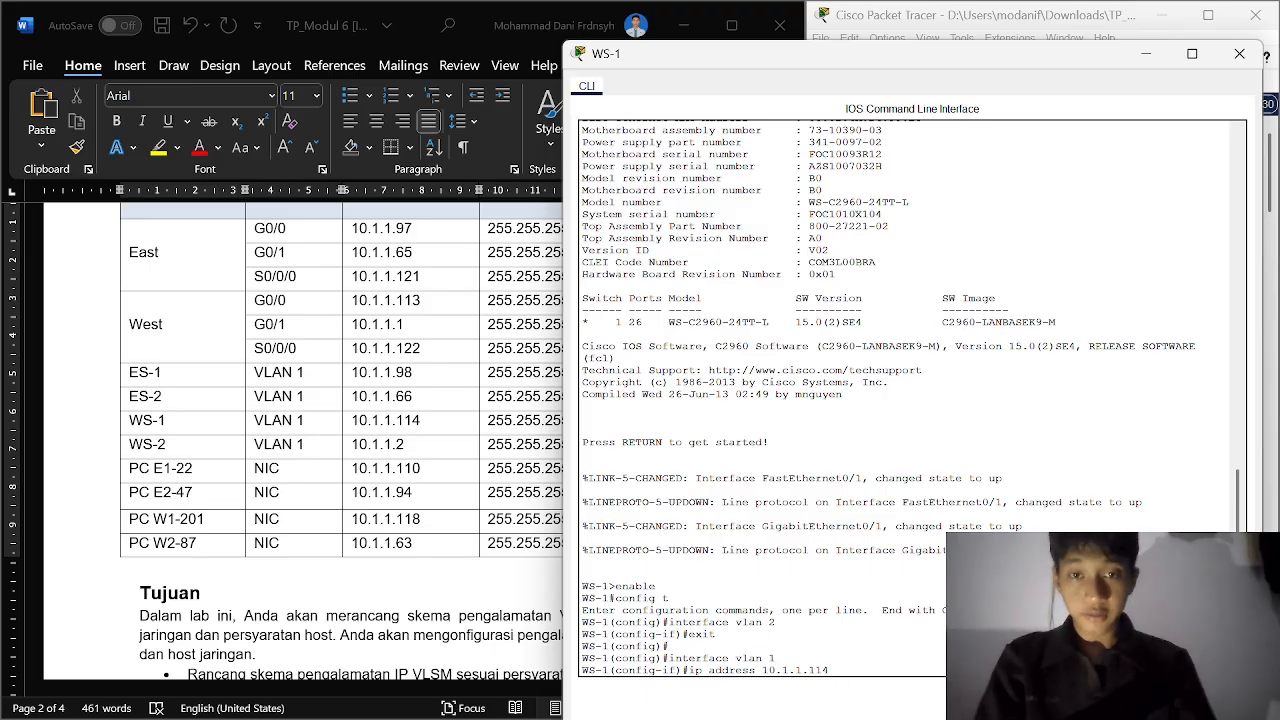
{"action": "right_click", "coordinate": [896, 228]}
{"action": "left_click", "coordinate": [950, 58]}
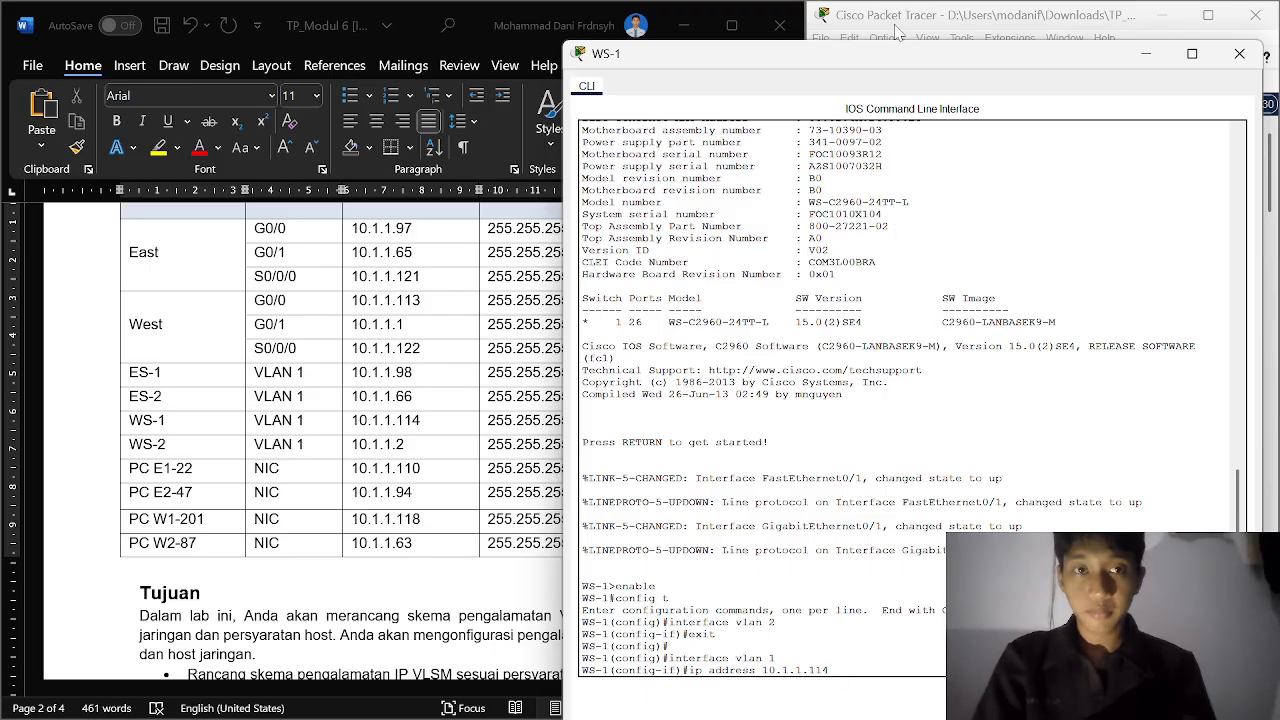
{"action": "left_click_drag", "start_coordinate": [898, 53], "coordinate": [789, 45]}
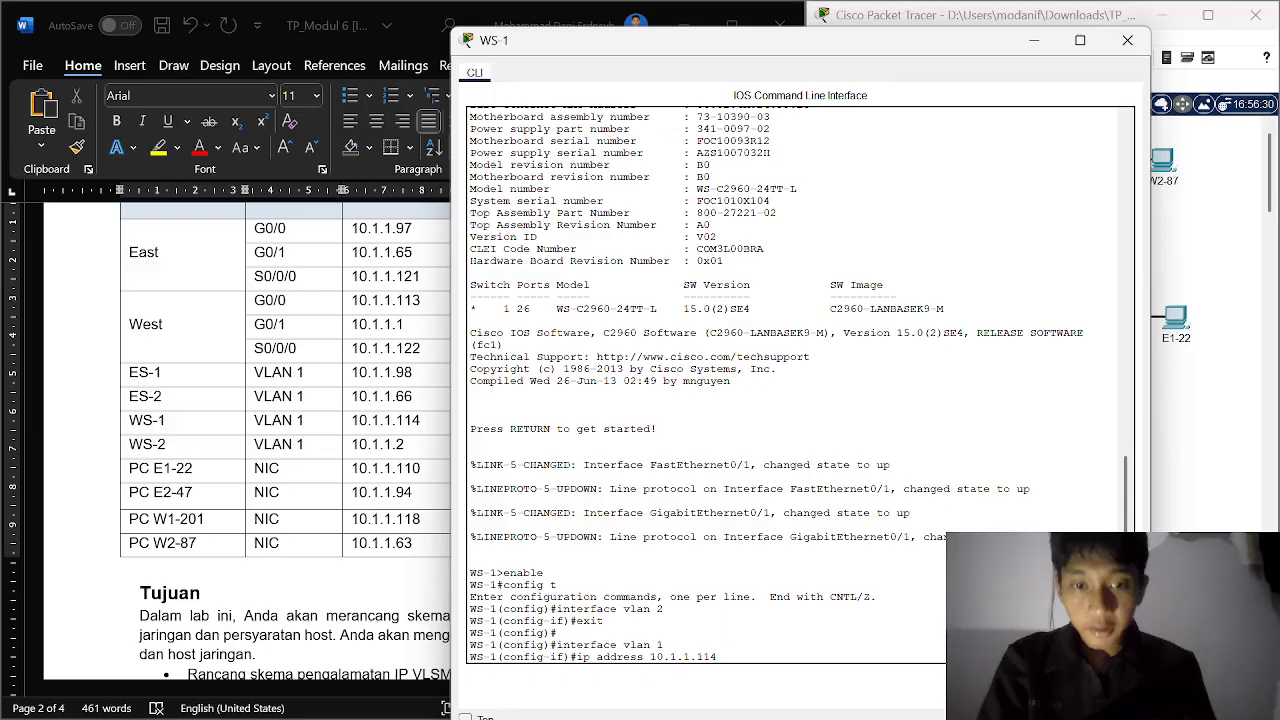
{"action": "type", "text": "255.255.255.248"}
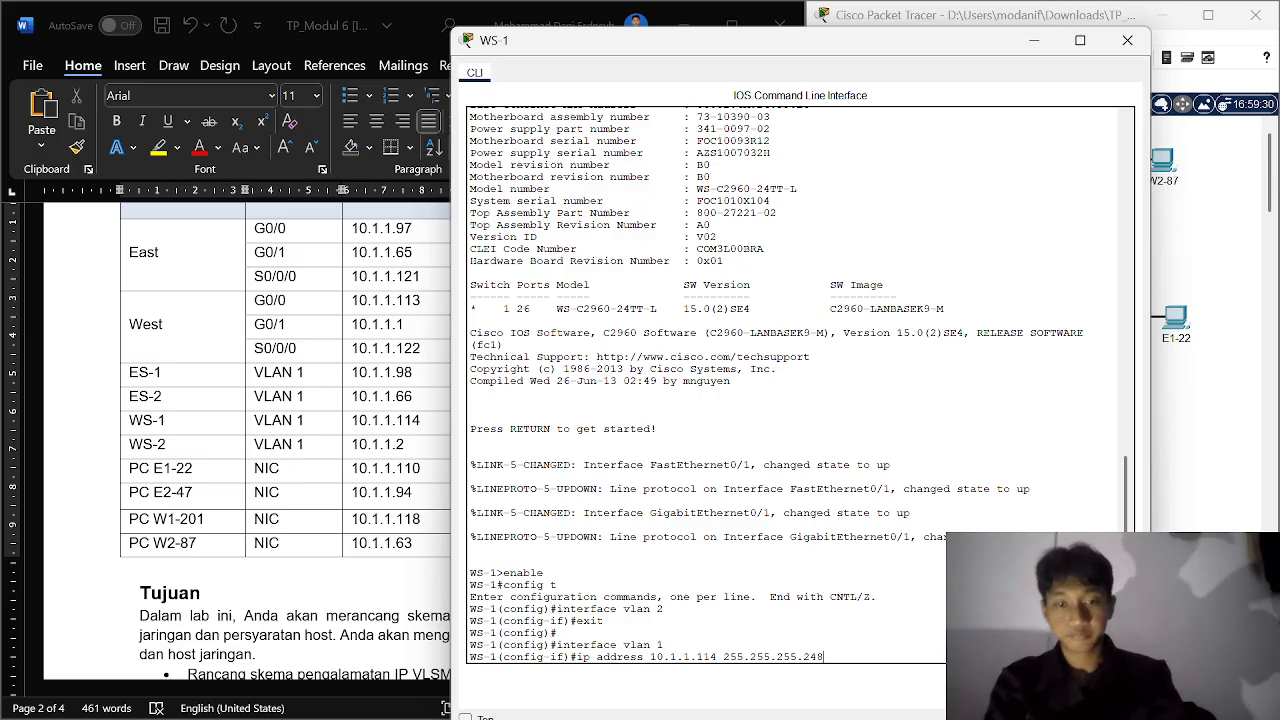
{"action": "key", "text": "Return"}
Step: Enable switch WS-1's VLAN 1 interface with no sh and exit to global configuration mode
{"action": "type", "text": "no"}
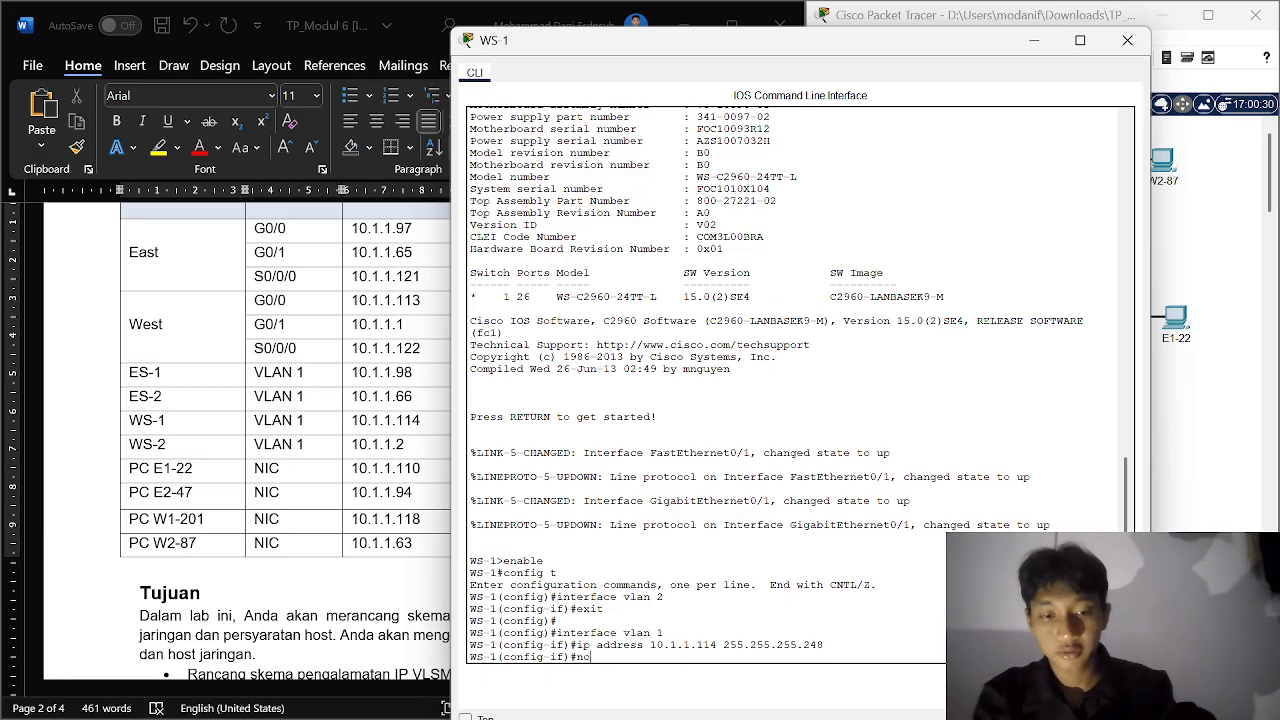
{"action": "type", "text": " sh"}
{"action": "key", "text": "Return"}
{"action": "type", "text": "e"}
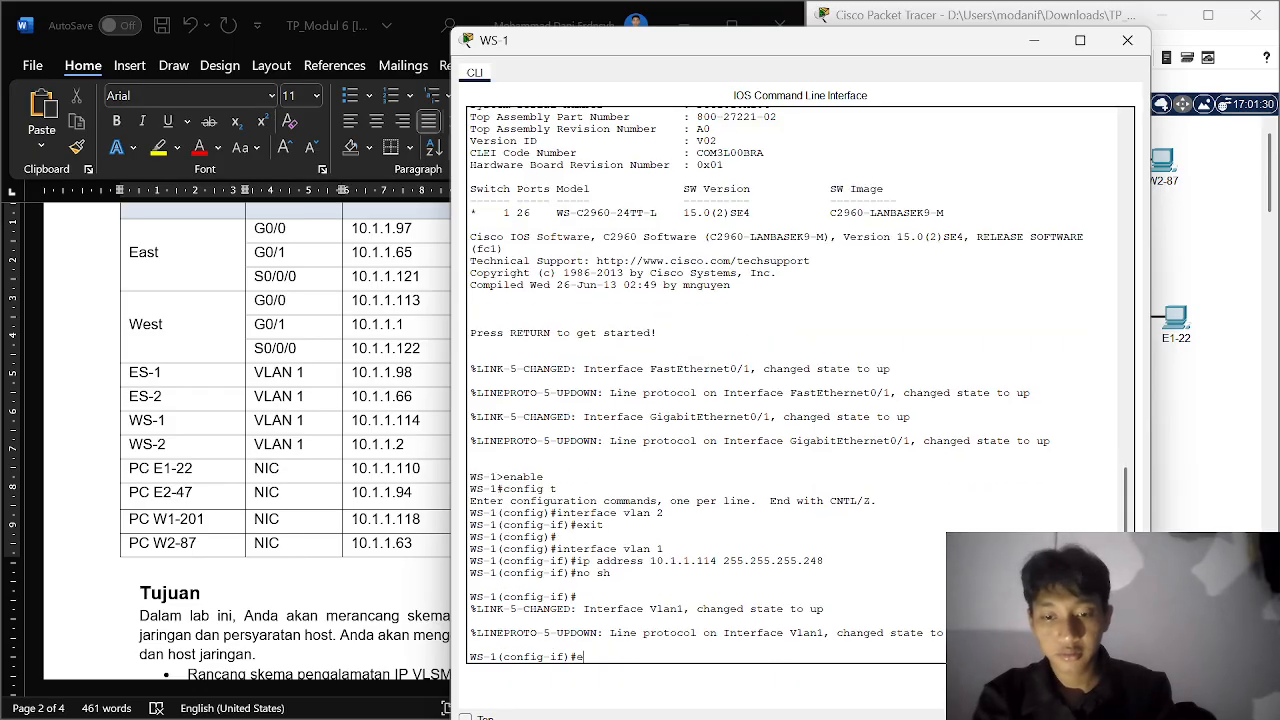
{"action": "type", "text": "xit"}
{"action": "key", "text": "Return"}
{"action": "key", "text": "Return"}
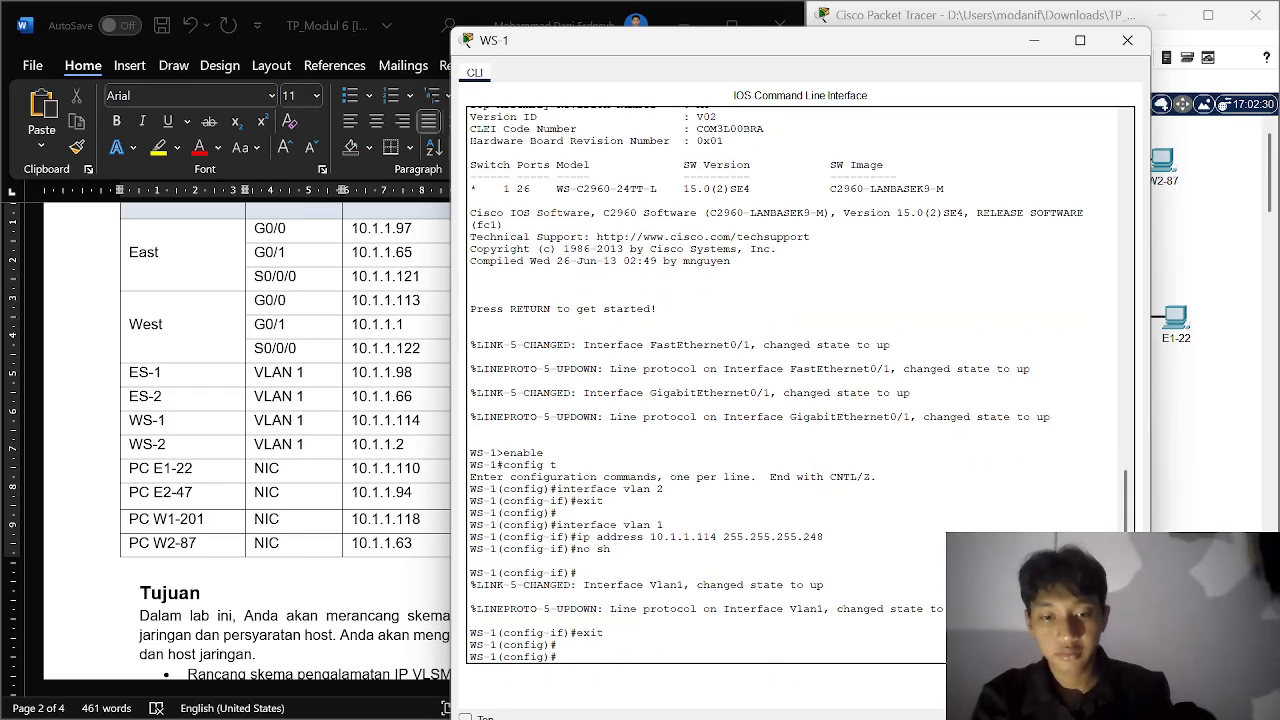
Step: Set switch WS-1's default gateway to 10.1.1.113 with the ip default-gateway command and close its window
{"action": "type", "text": "ip default-"}
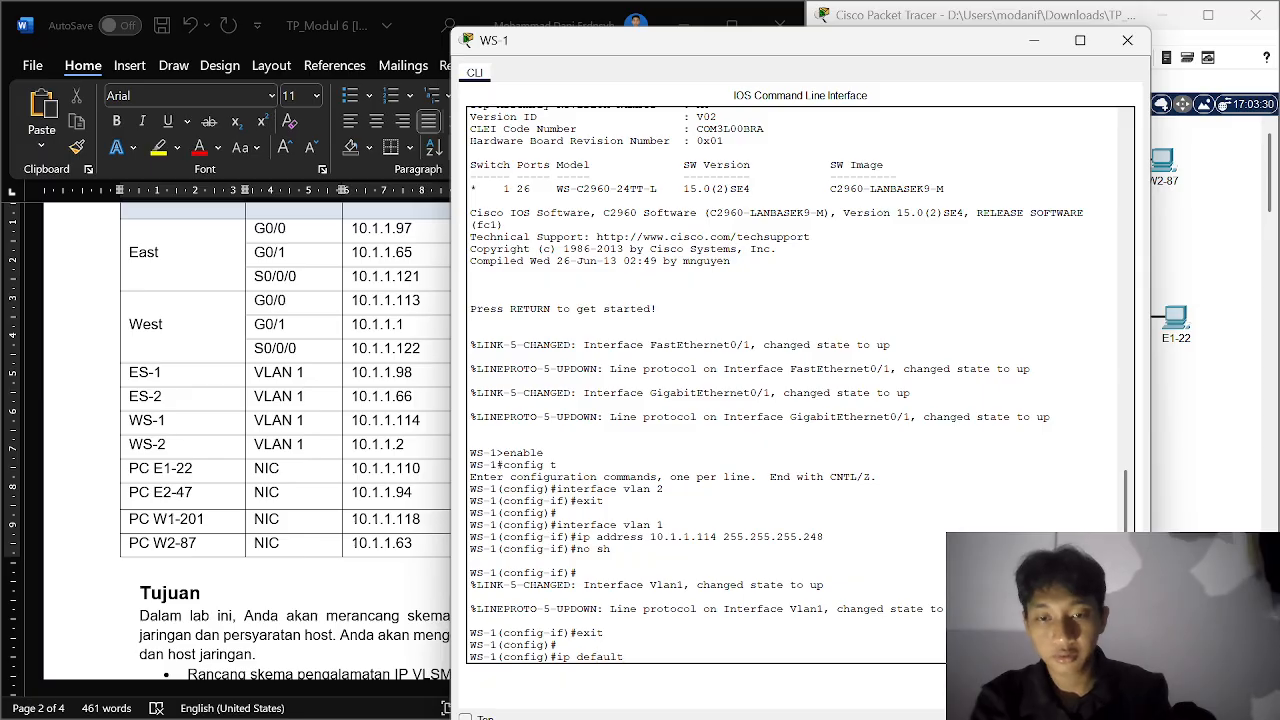
{"action": "type", "text": "gateway"}
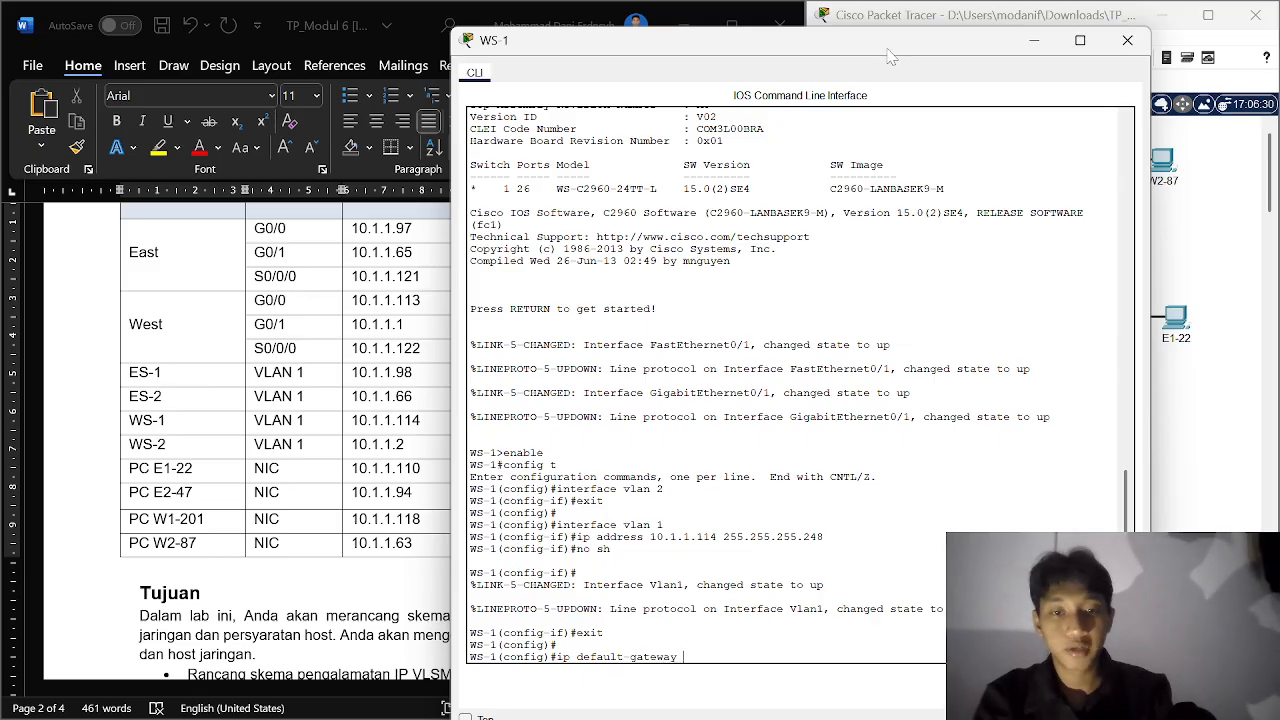
{"action": "left_click_drag", "start_coordinate": [888, 52], "coordinate": [800, 97]}
{"action": "type", "text": "0.1."}
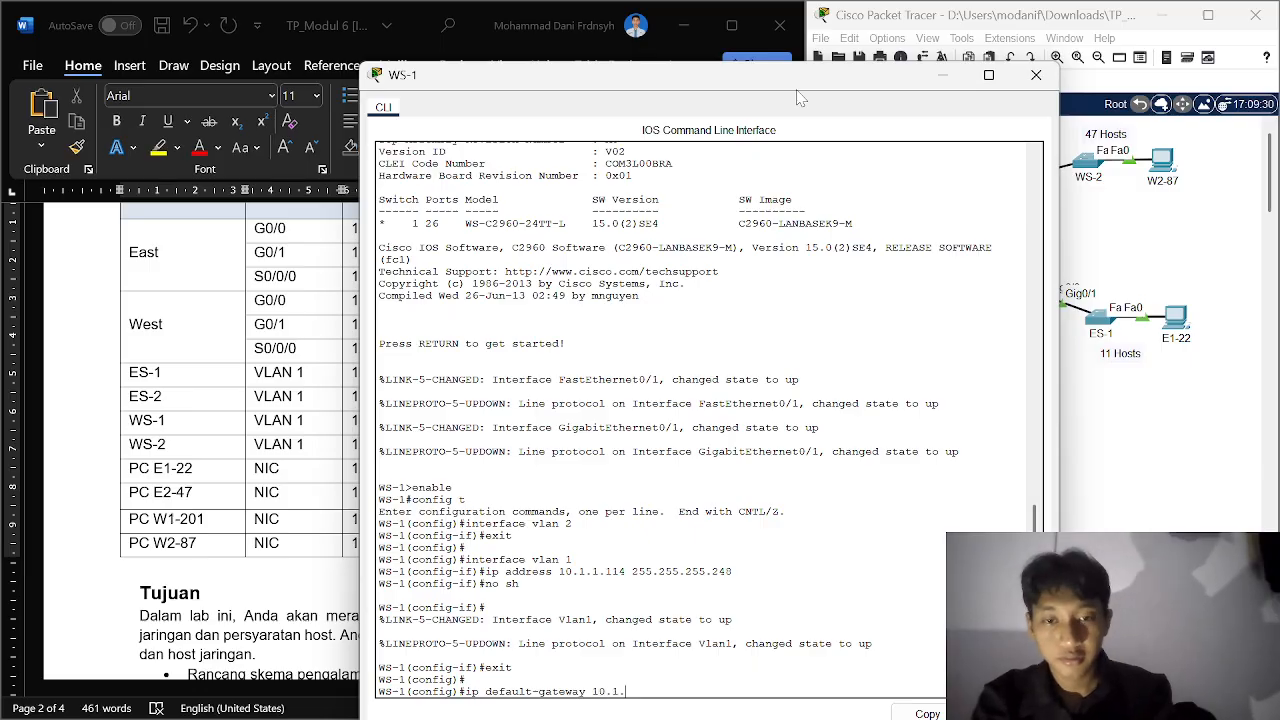
{"action": "type", "text": "1.113"}
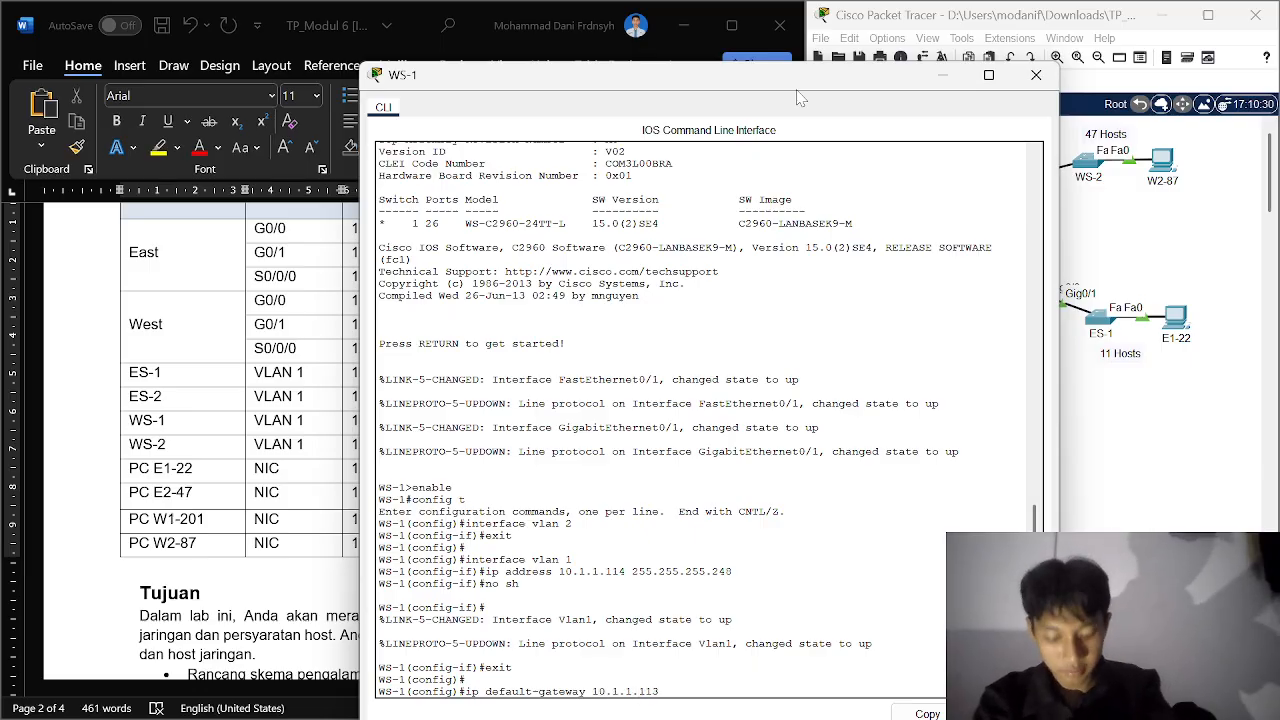
{"action": "key", "text": "Return"}
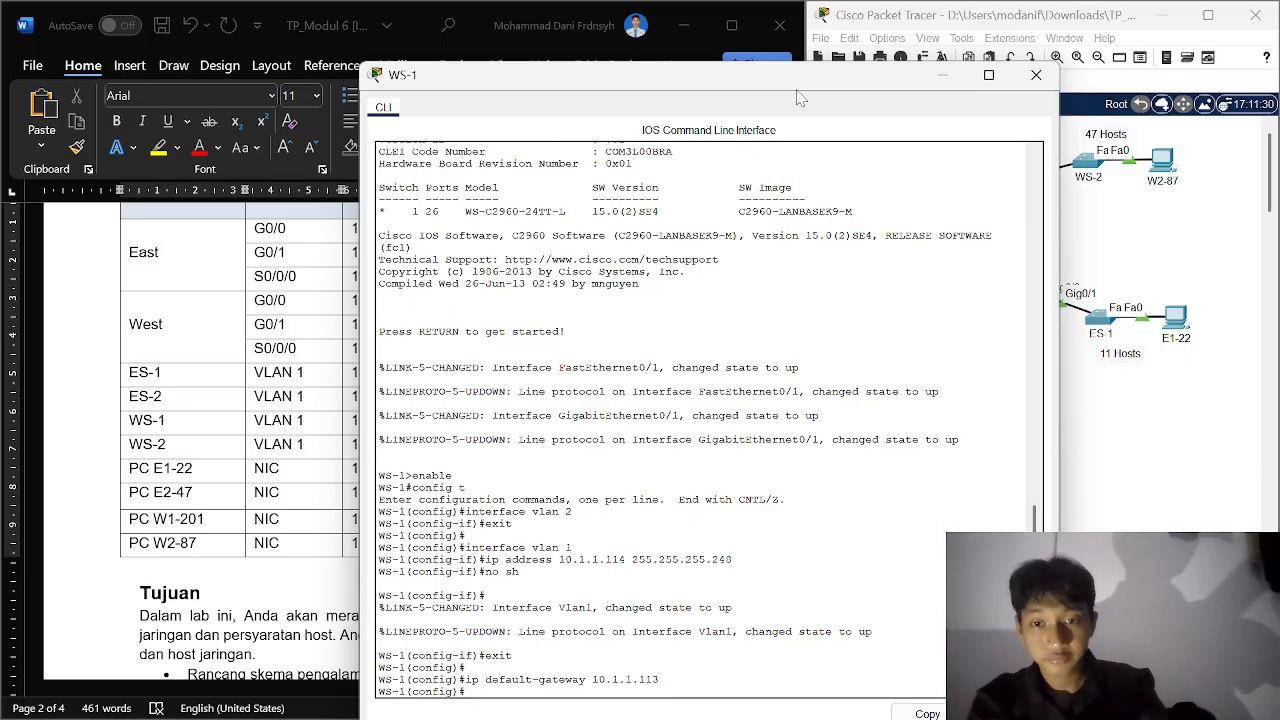
{"action": "left_click", "coordinate": [1036, 77]}
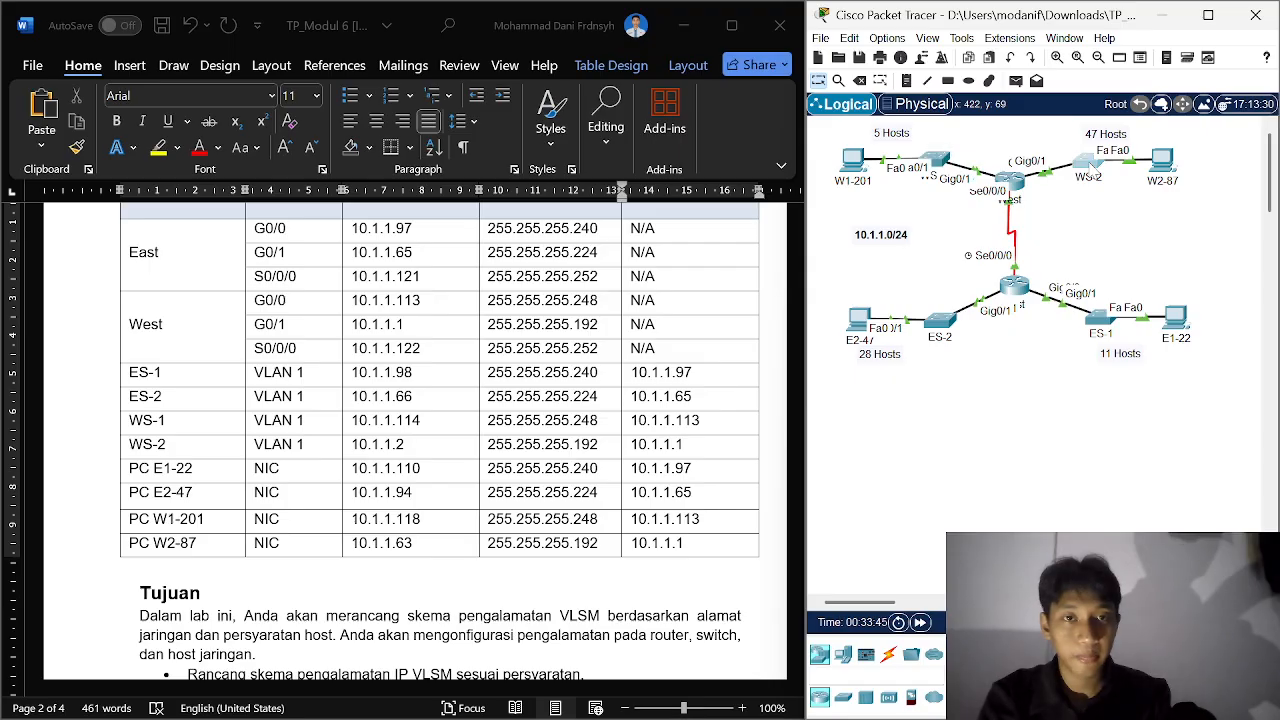
Step: Open switch WS-2's command line and enter global configuration mode with enable and config t
{"action": "left_click", "coordinate": [1088, 163]}
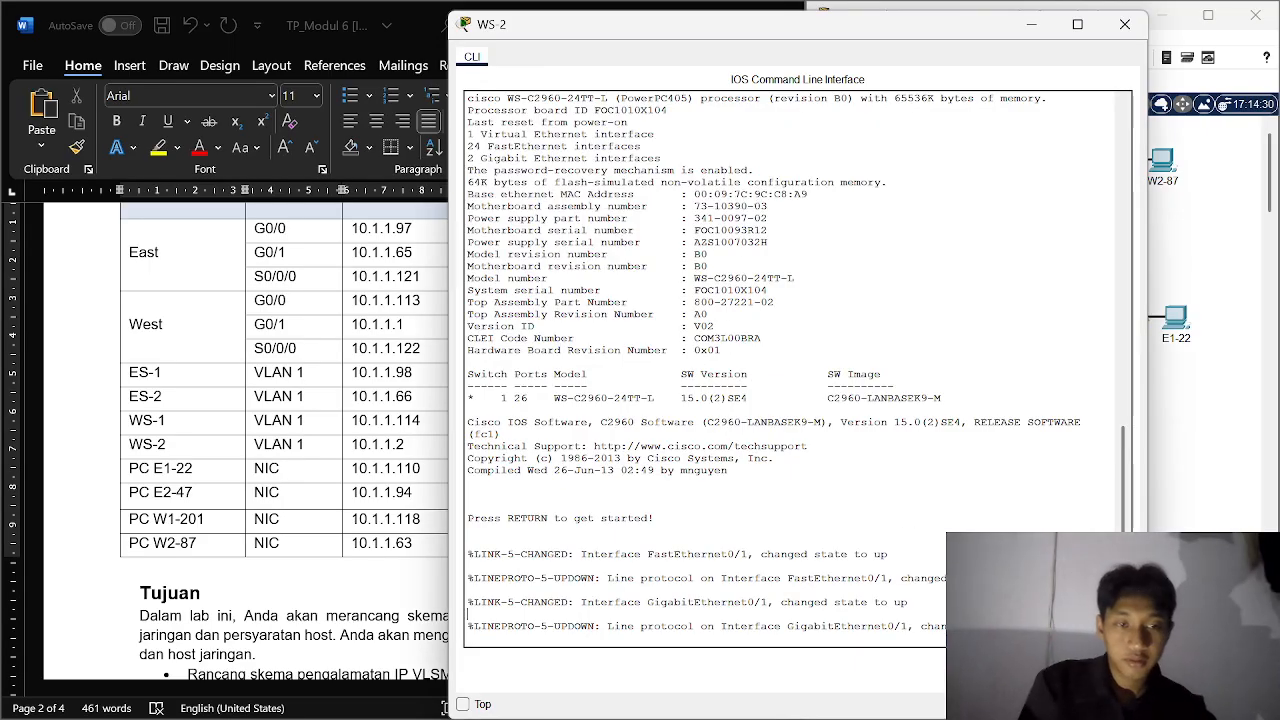
{"action": "key", "text": "Return"}
{"action": "key", "text": "Return"}
{"action": "type", "text": "en"}
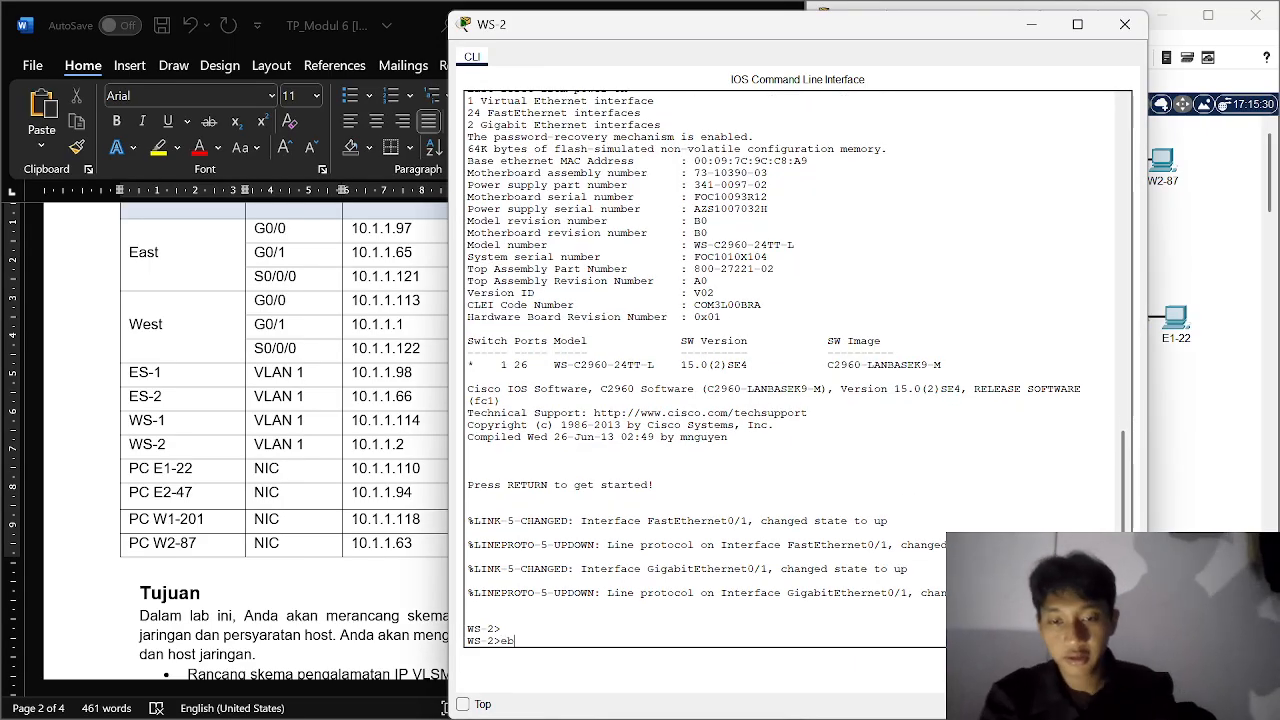
{"action": "type", "text": "able"}
{"action": "key", "text": "Return"}
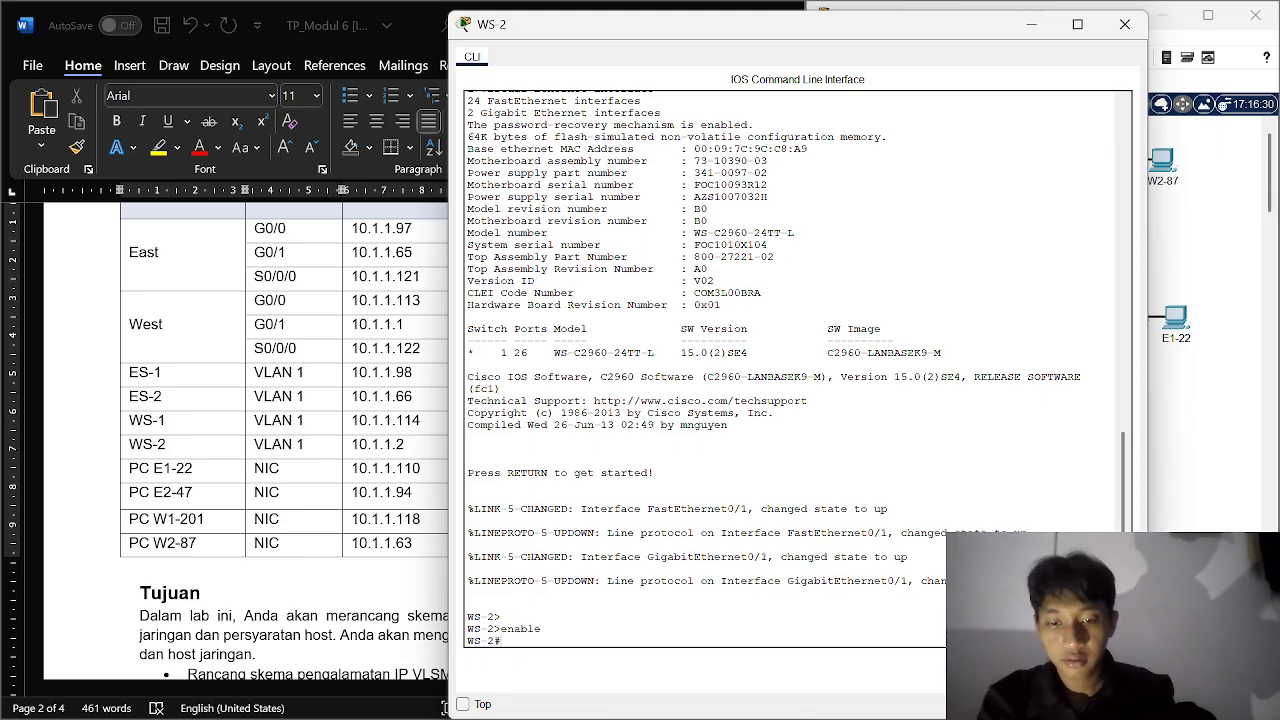
{"action": "type", "text": "co"}
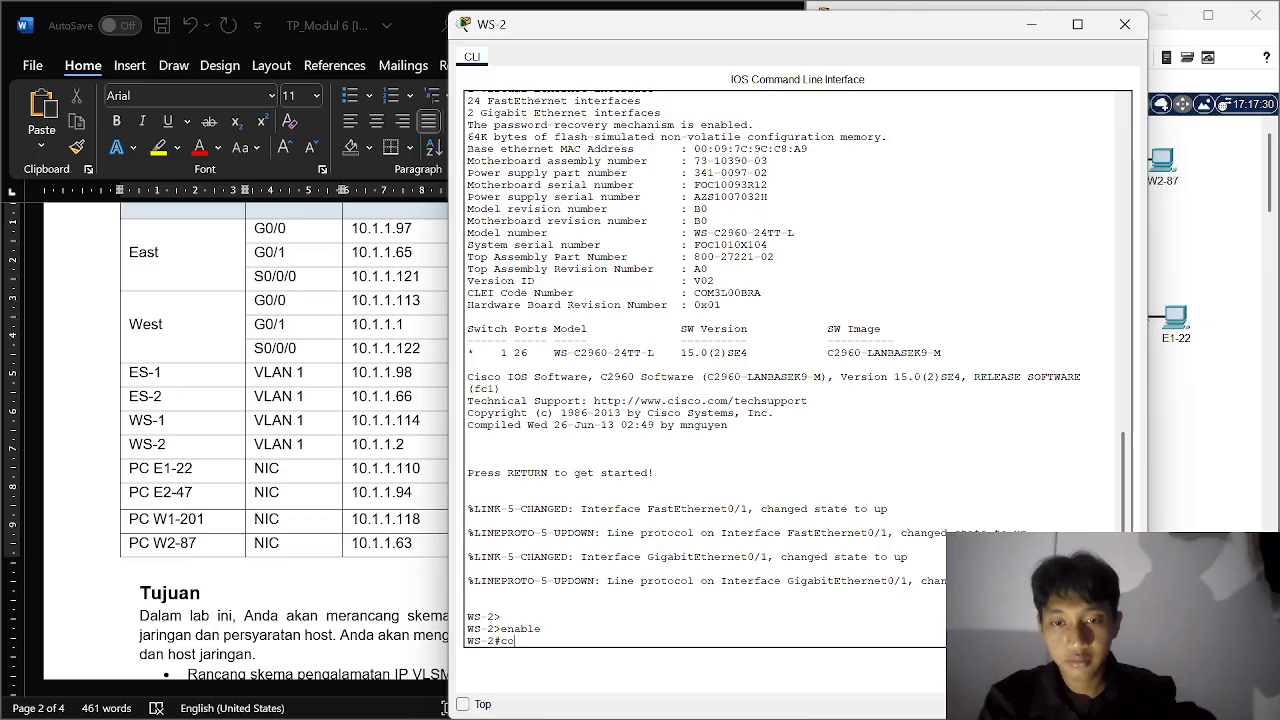
{"action": "type", "text": "nfig t"}
{"action": "key", "text": "Return"}
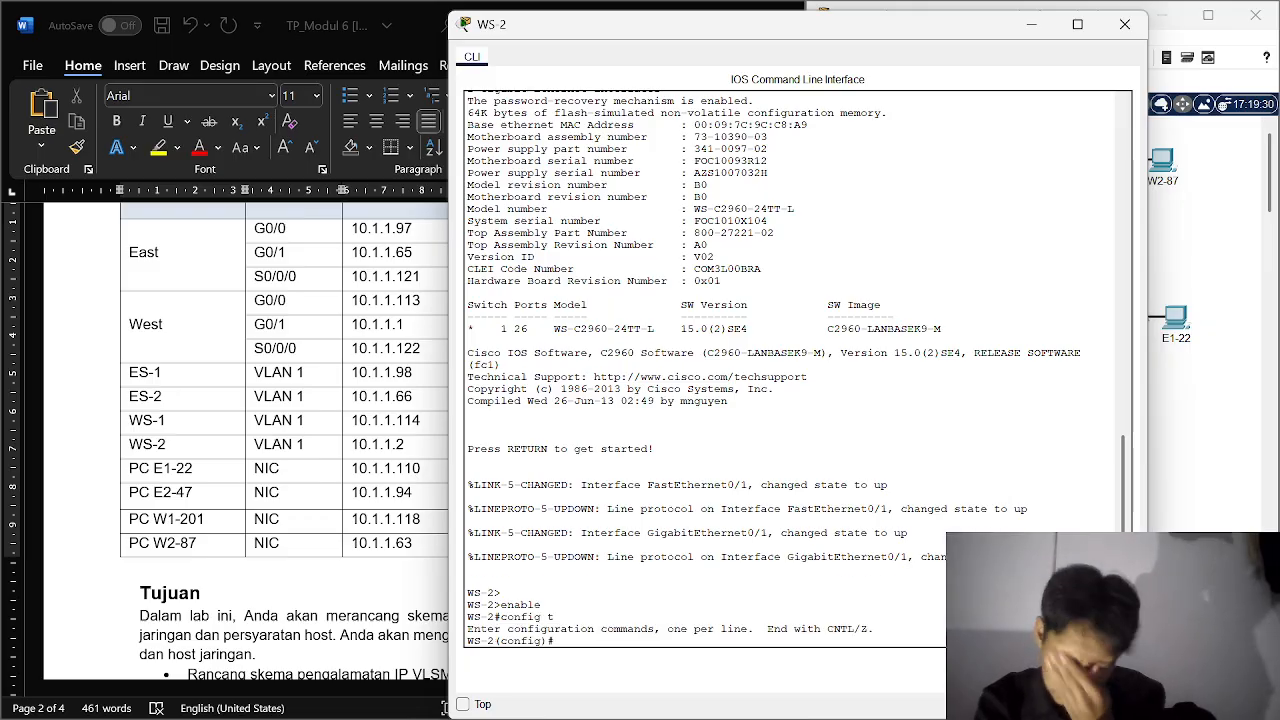
Step: Enter switch WS-2's VLAN 1 interface and assign it the address 10.1.1.2 with mask 255.255.255.192
{"action": "type", "text": "interface vlan 1"}
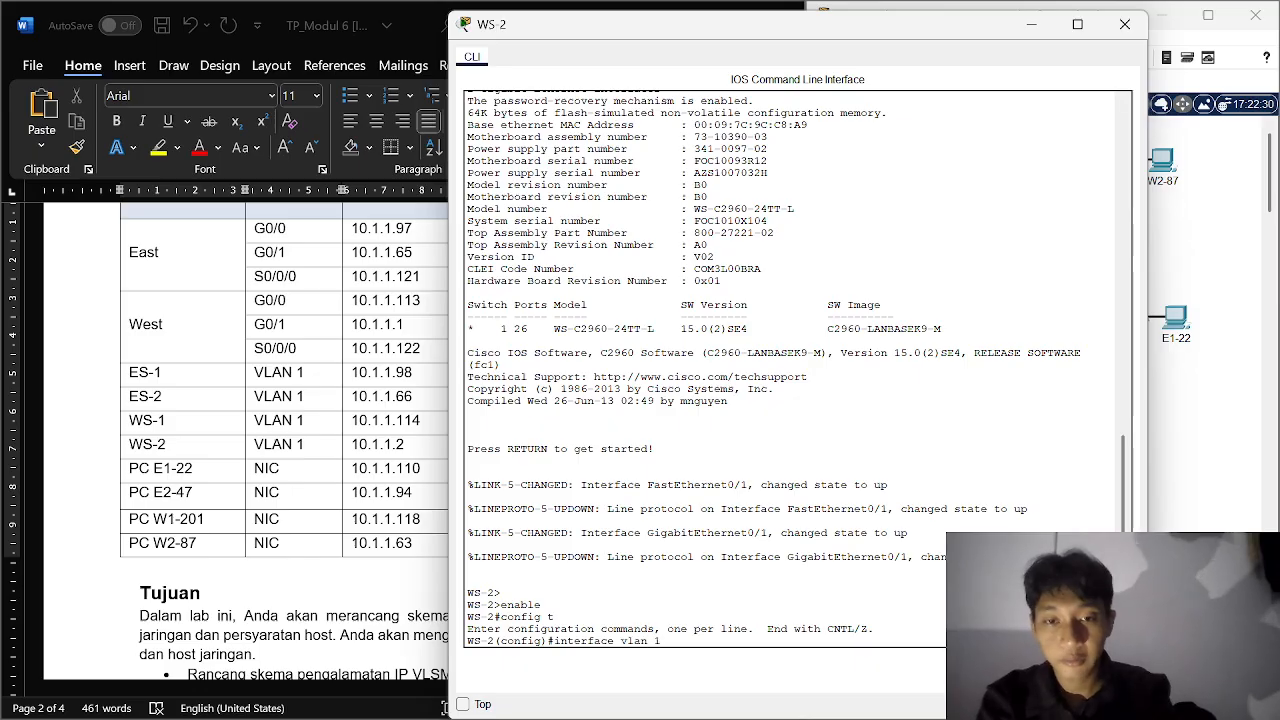
{"action": "key", "text": "Return"}
{"action": "type", "text": "ip"}
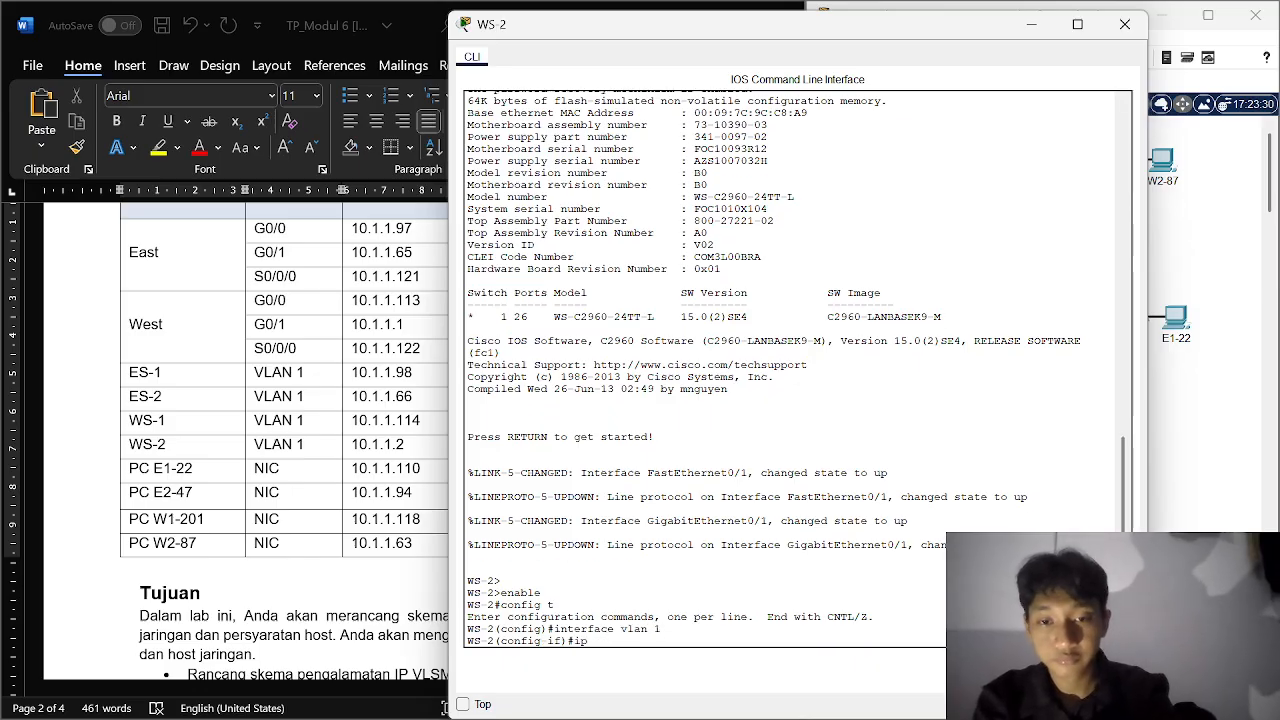
{"action": "type", "text": " address"}
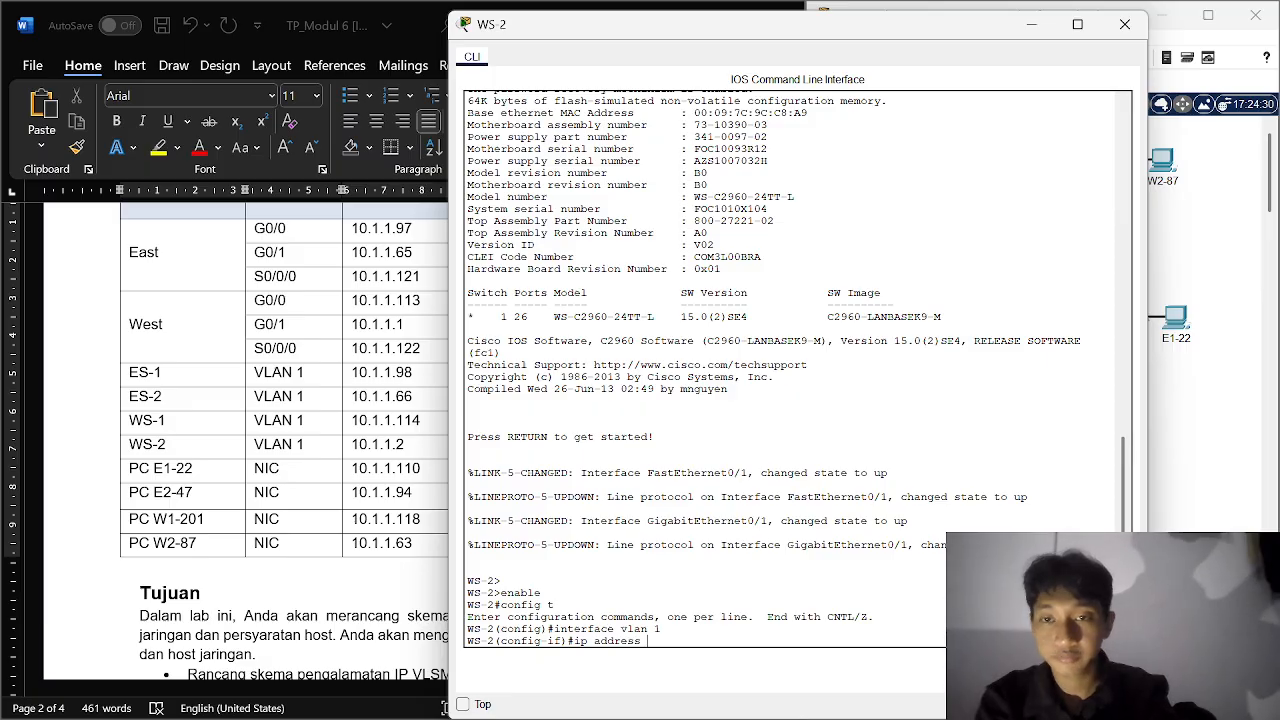
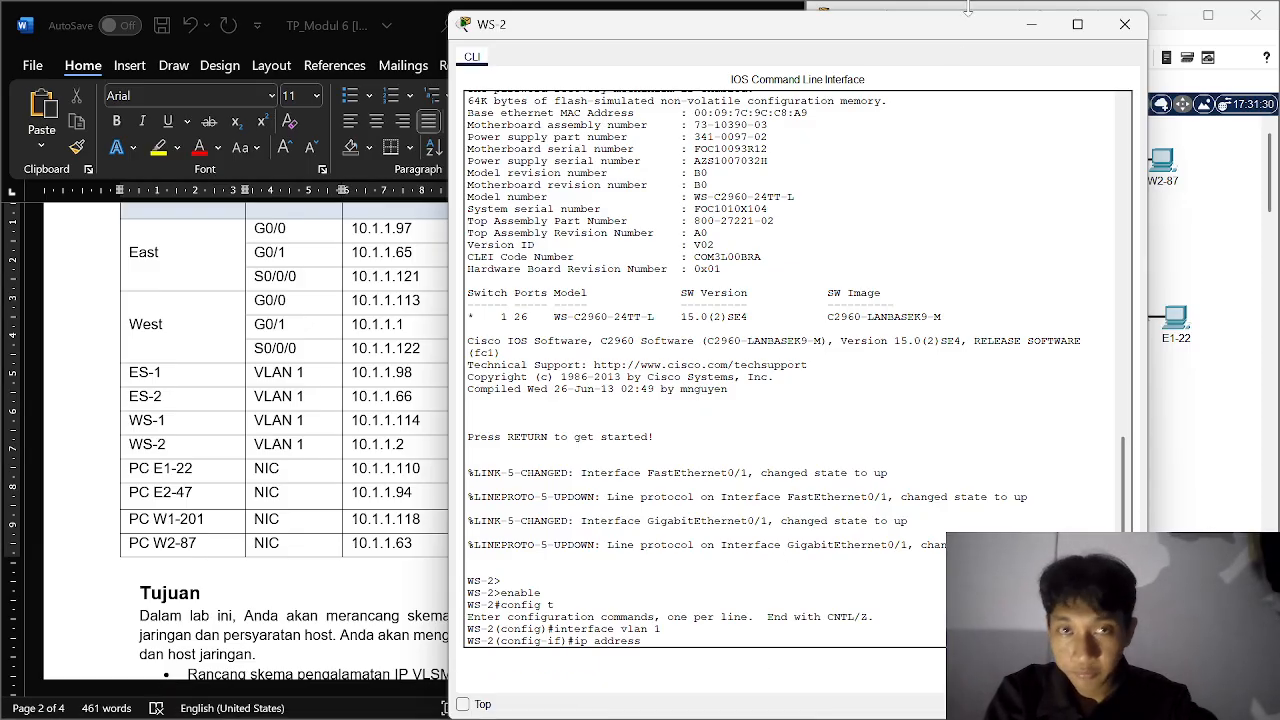
{"action": "left_click_drag", "start_coordinate": [884, 35], "coordinate": [1041, 105]}
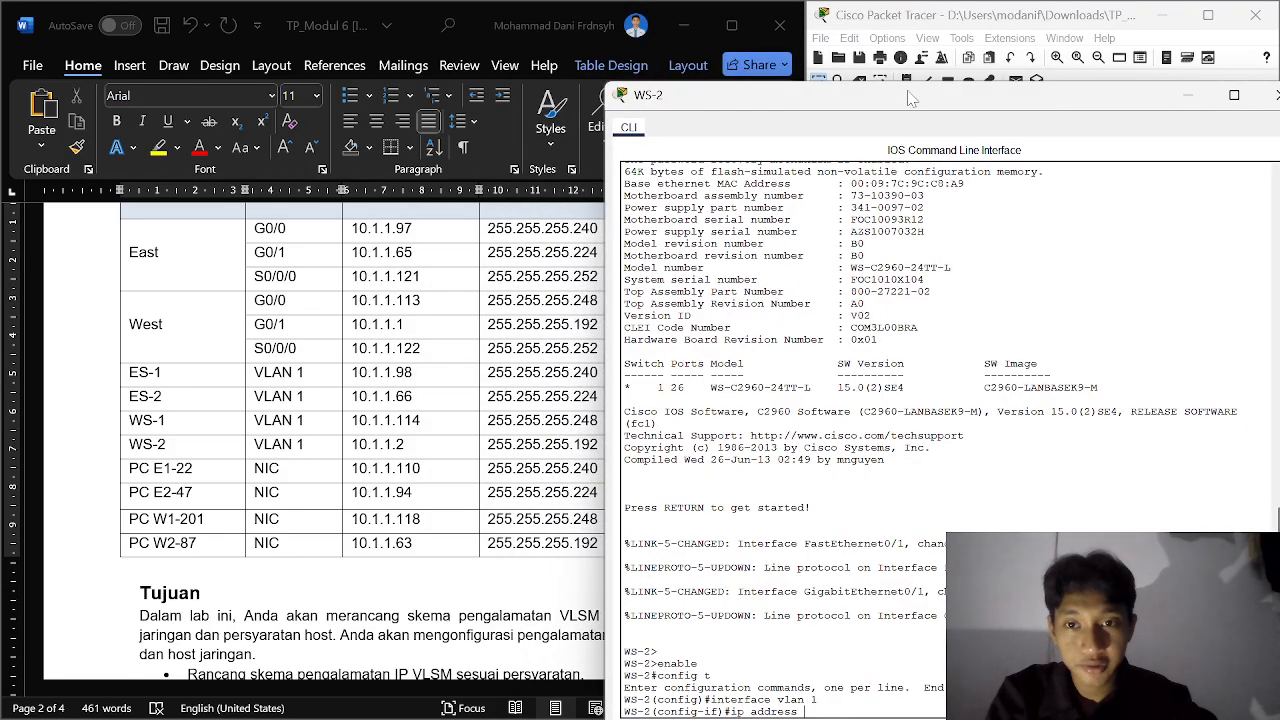
{"action": "left_click_drag", "start_coordinate": [910, 97], "coordinate": [763, 33]}
{"action": "type", "text": "10"}
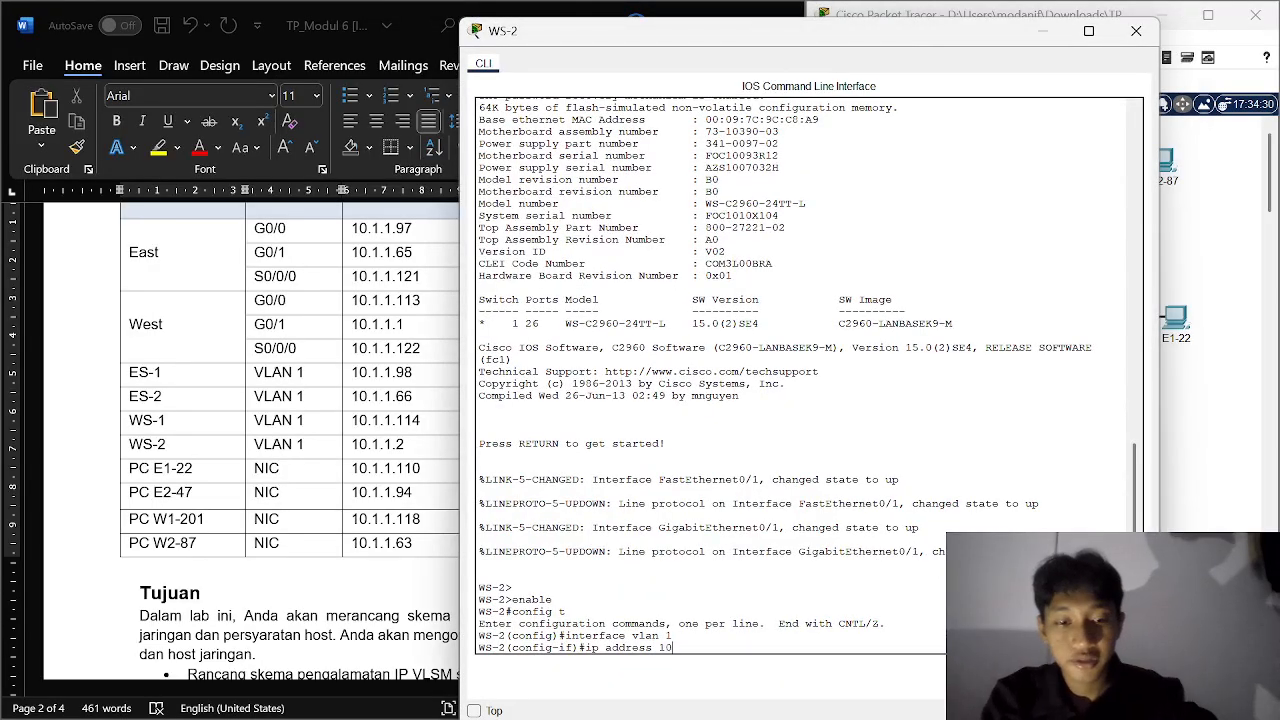
{"action": "type", "text": ".1.1."}
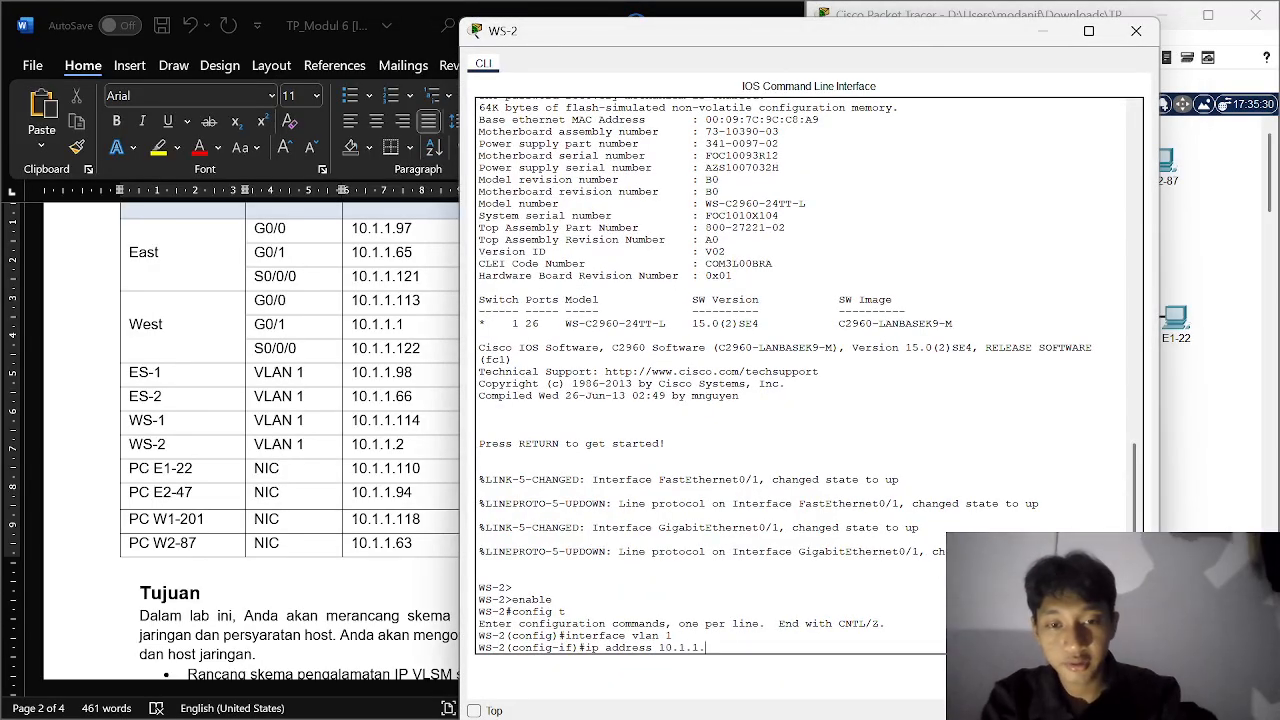
{"action": "type", "text": "2 "}
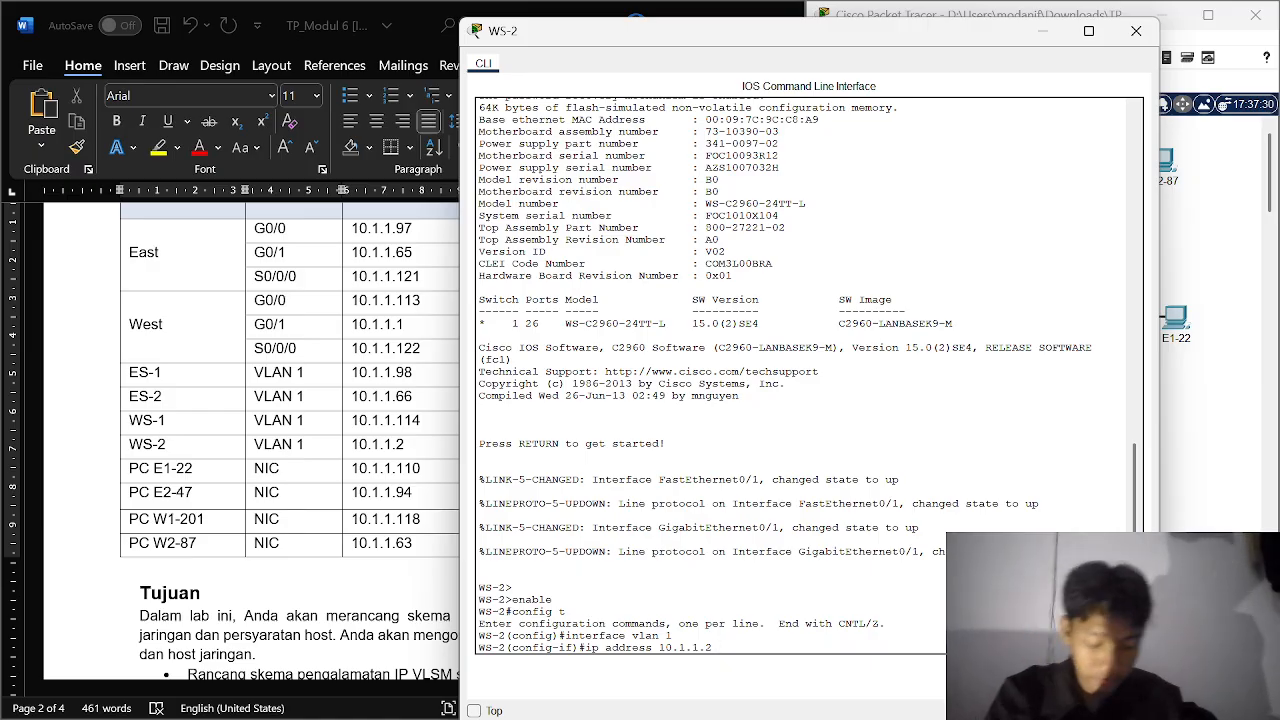
{"action": "type", "text": "255"}
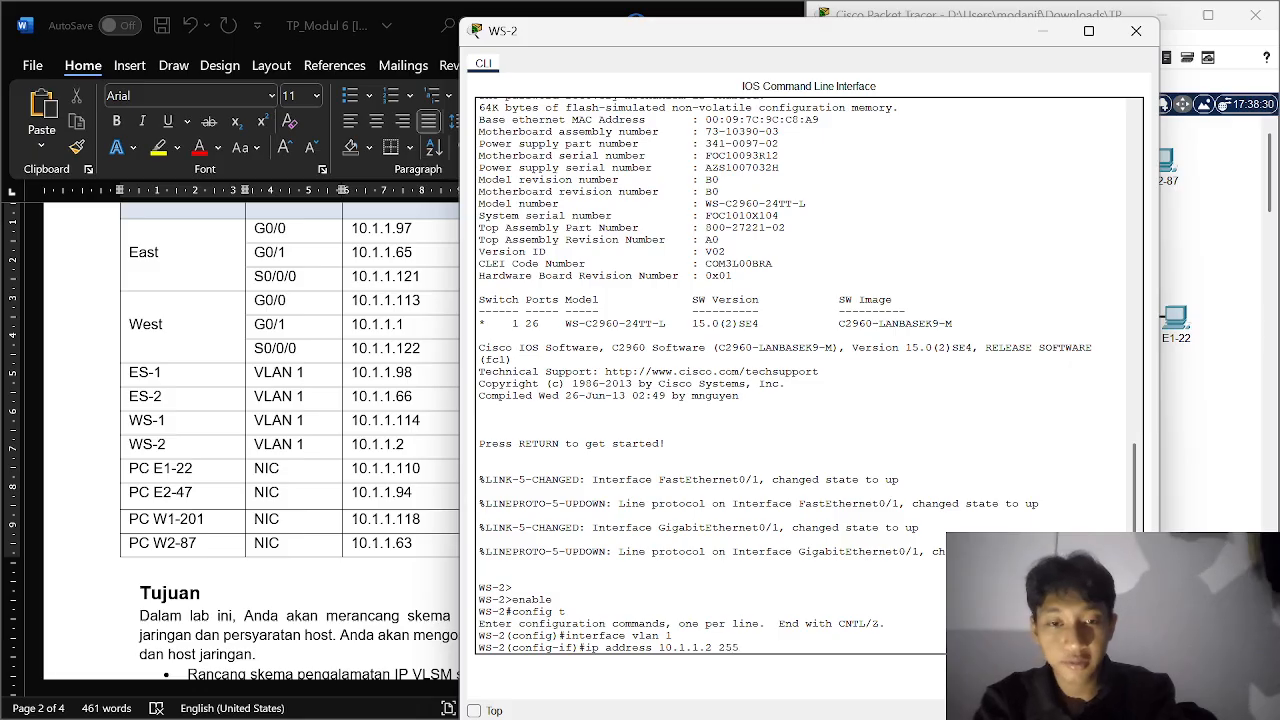
{"action": "type", "text": ".255.255"}
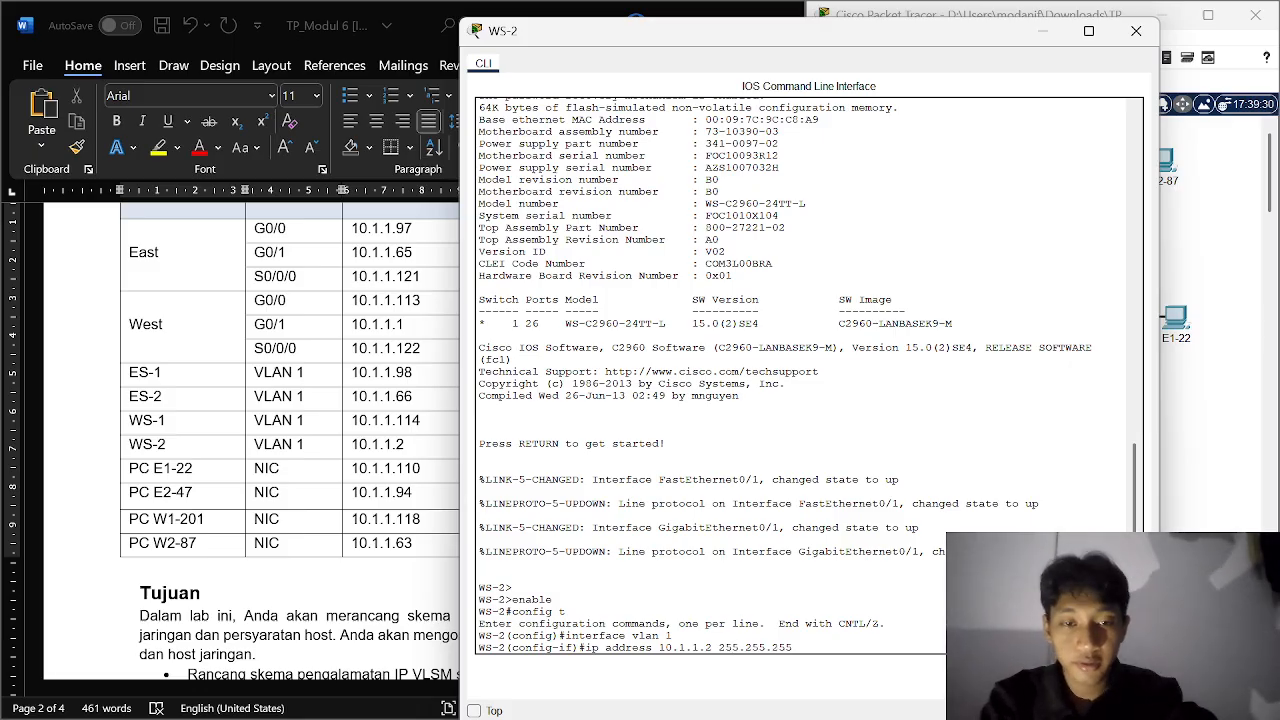
{"action": "type", "text": ".192"}
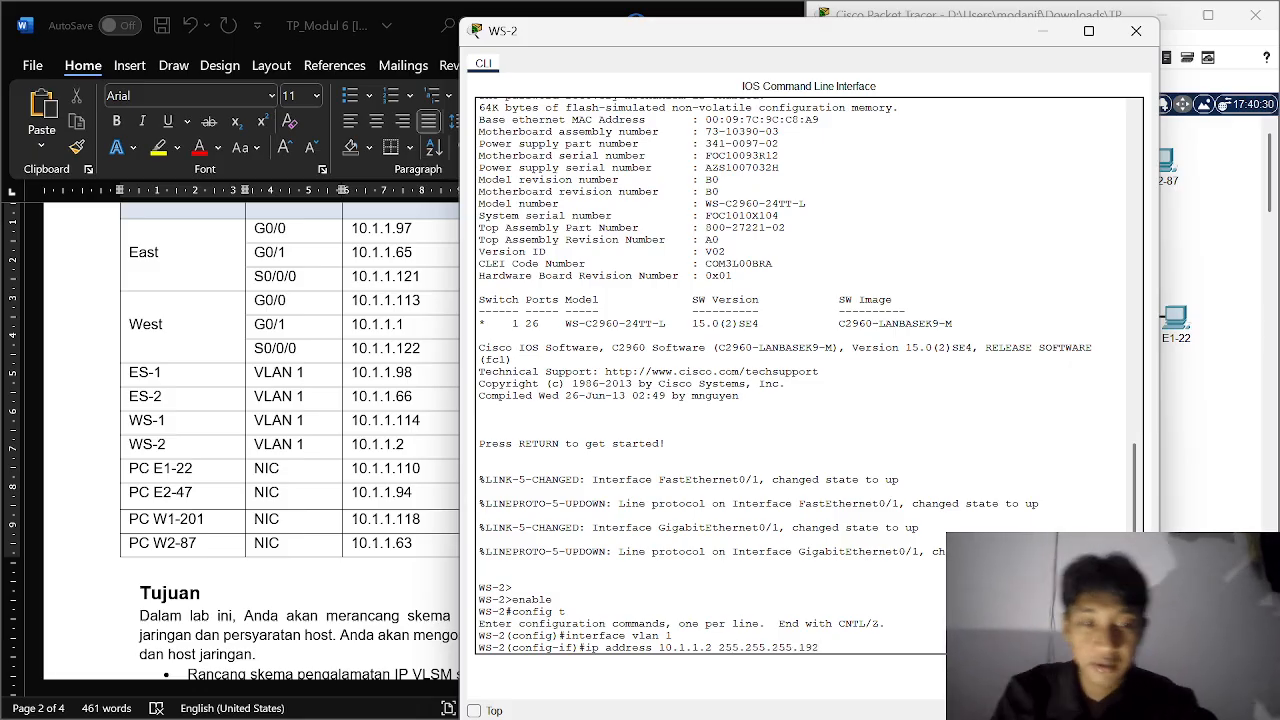
{"action": "key", "text": "Return"}
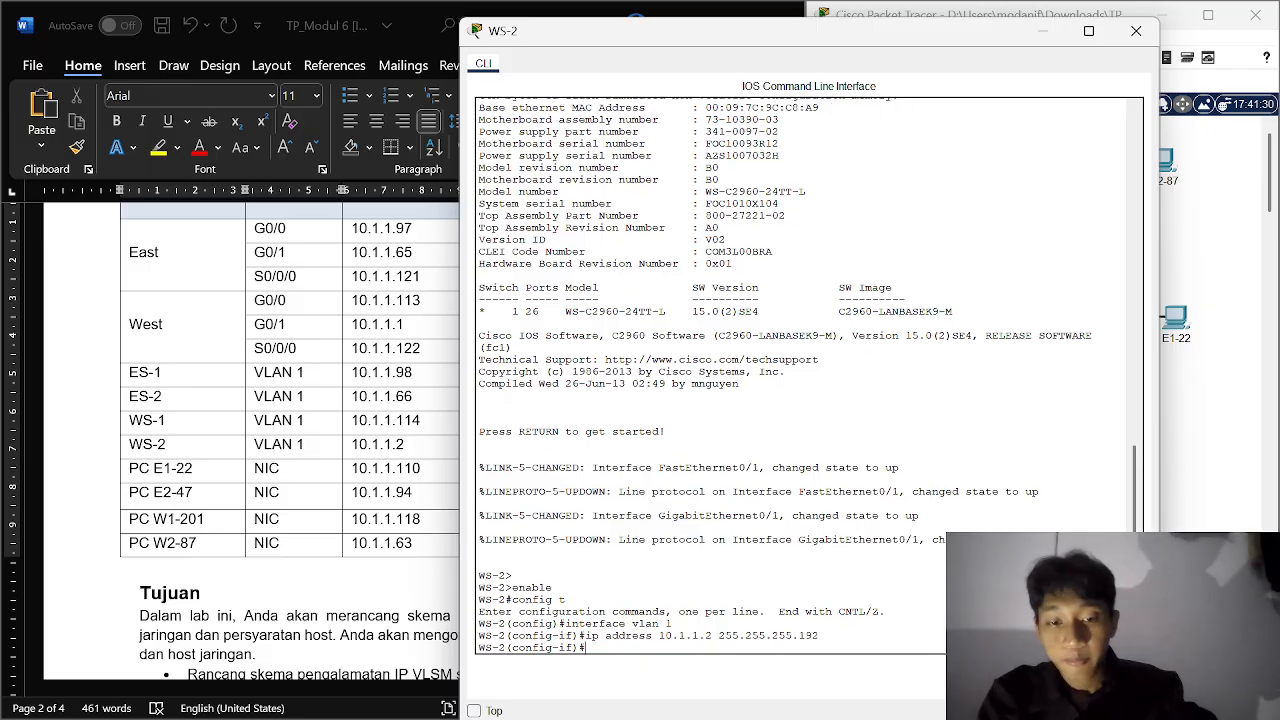
Step: Enable switch WS-2's VLAN 1 interface with no sh and exit to global configuration mode
{"action": "key", "text": "Return"}
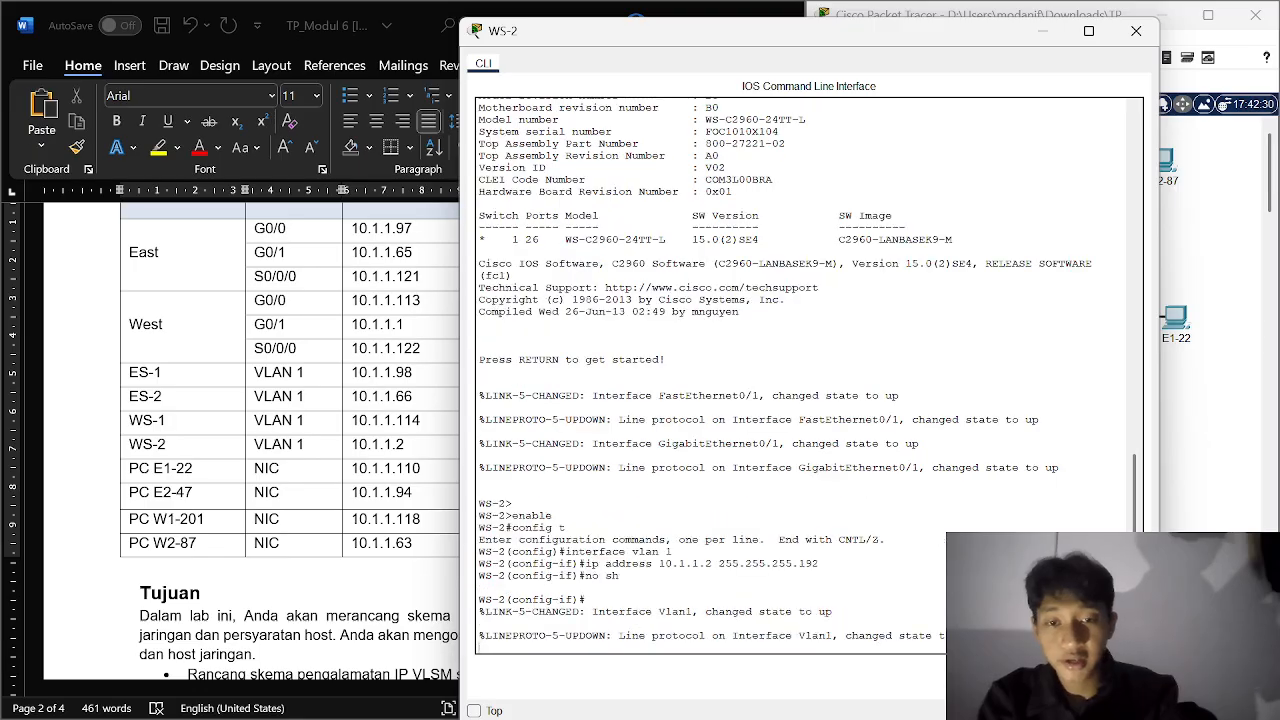
{"action": "type", "text": "exit"}
{"action": "key", "text": "Return"}
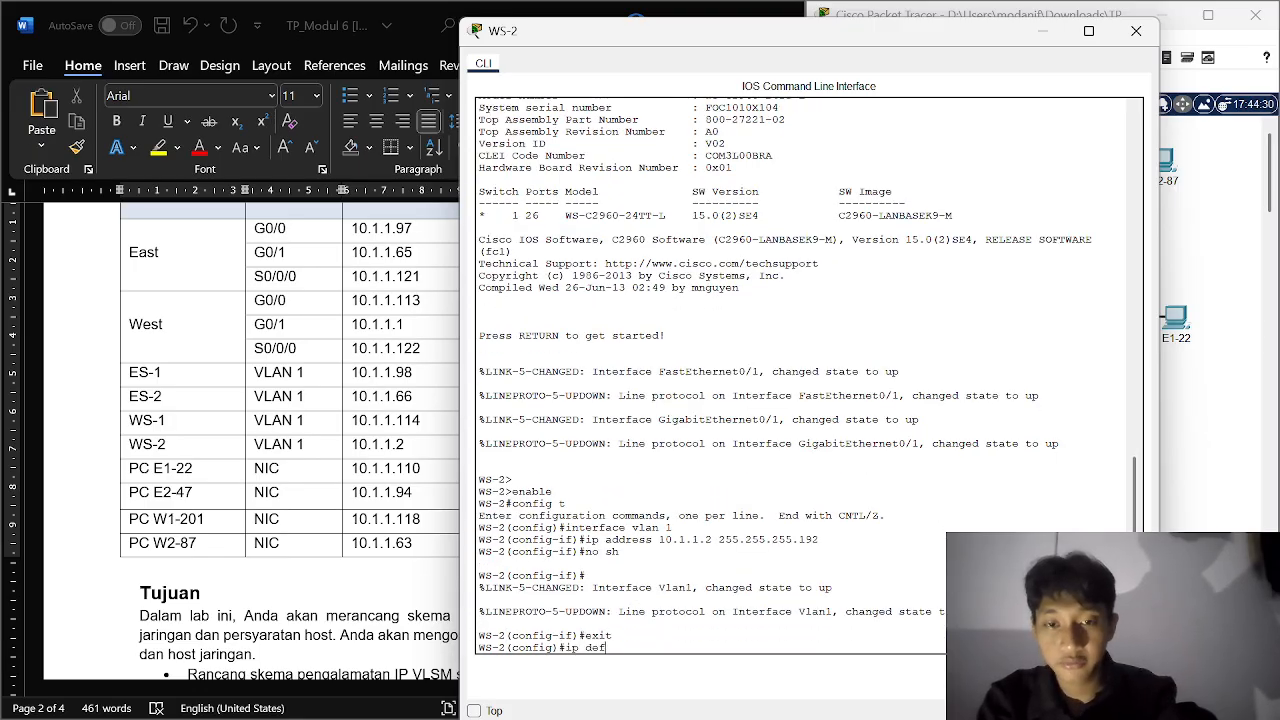
Step: Set switch WS-2's default gateway to 10.1.1.1 with the ip default-gateway command and close its window
{"action": "type", "text": "ip defaul"}
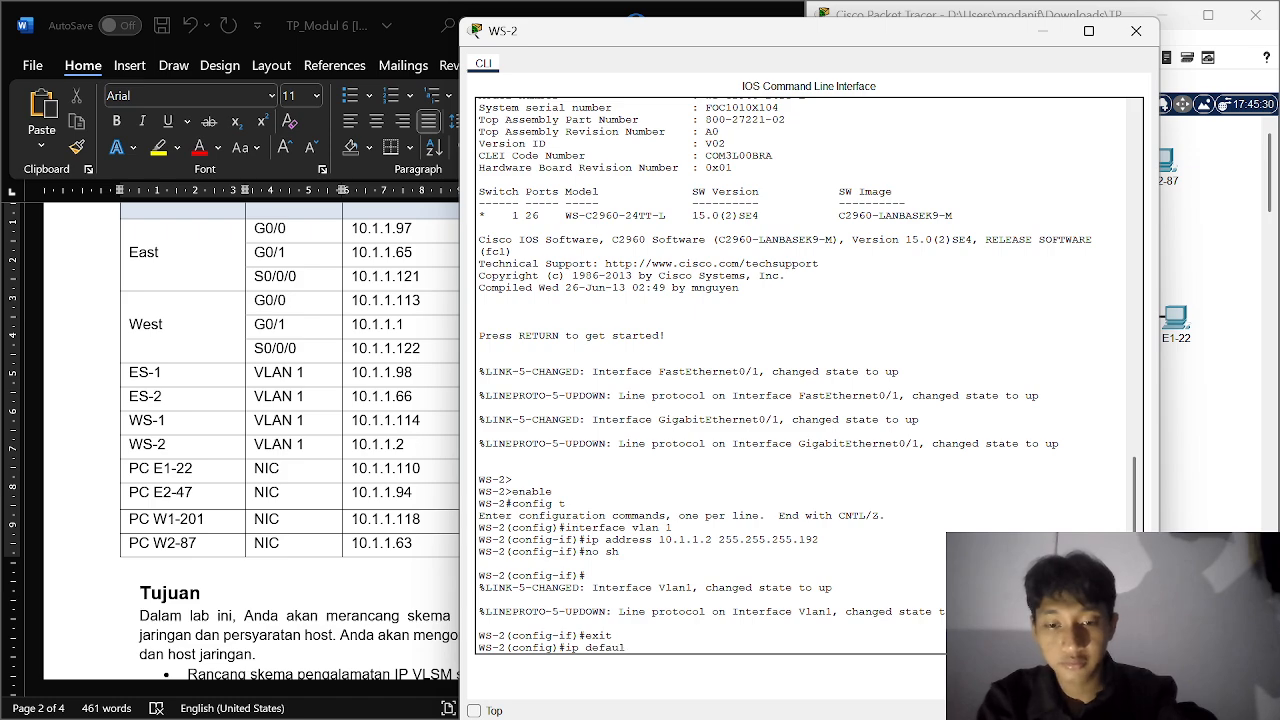
{"action": "type", "text": "t-gateway"}
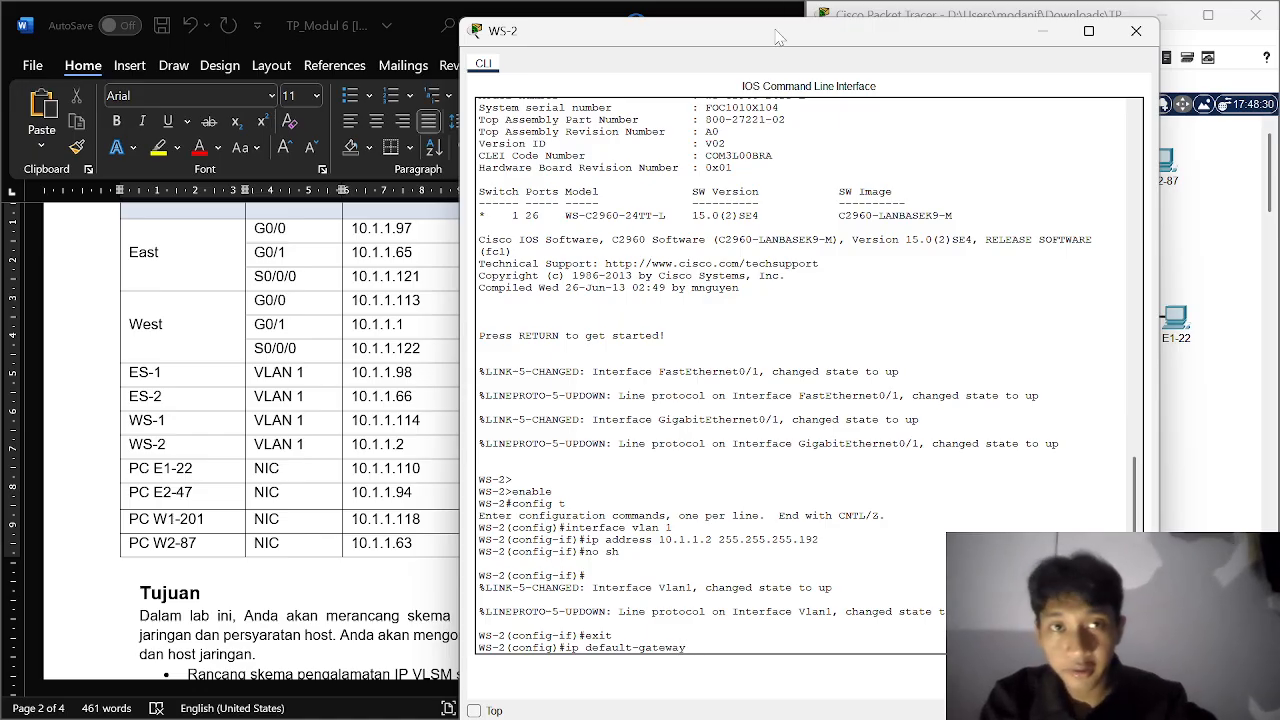
{"action": "left_click_drag", "start_coordinate": [778, 37], "coordinate": [645, 73]}
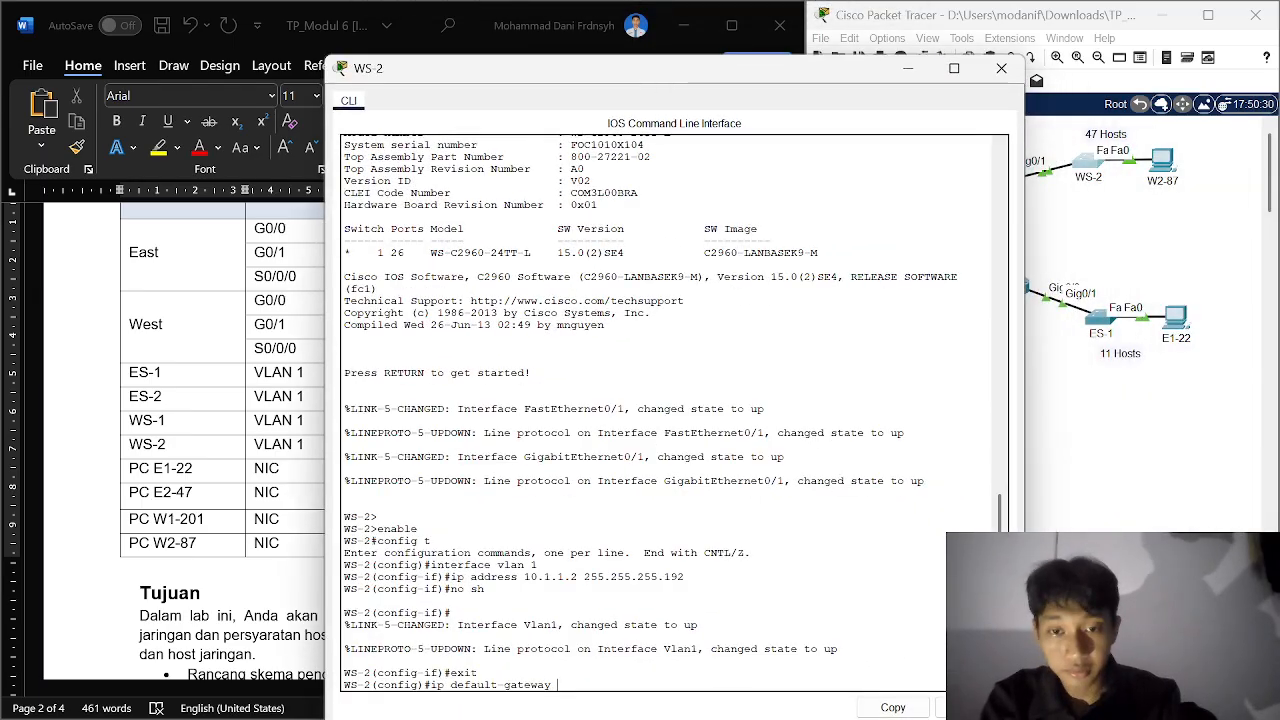
{"action": "type", "text": "10.1."}
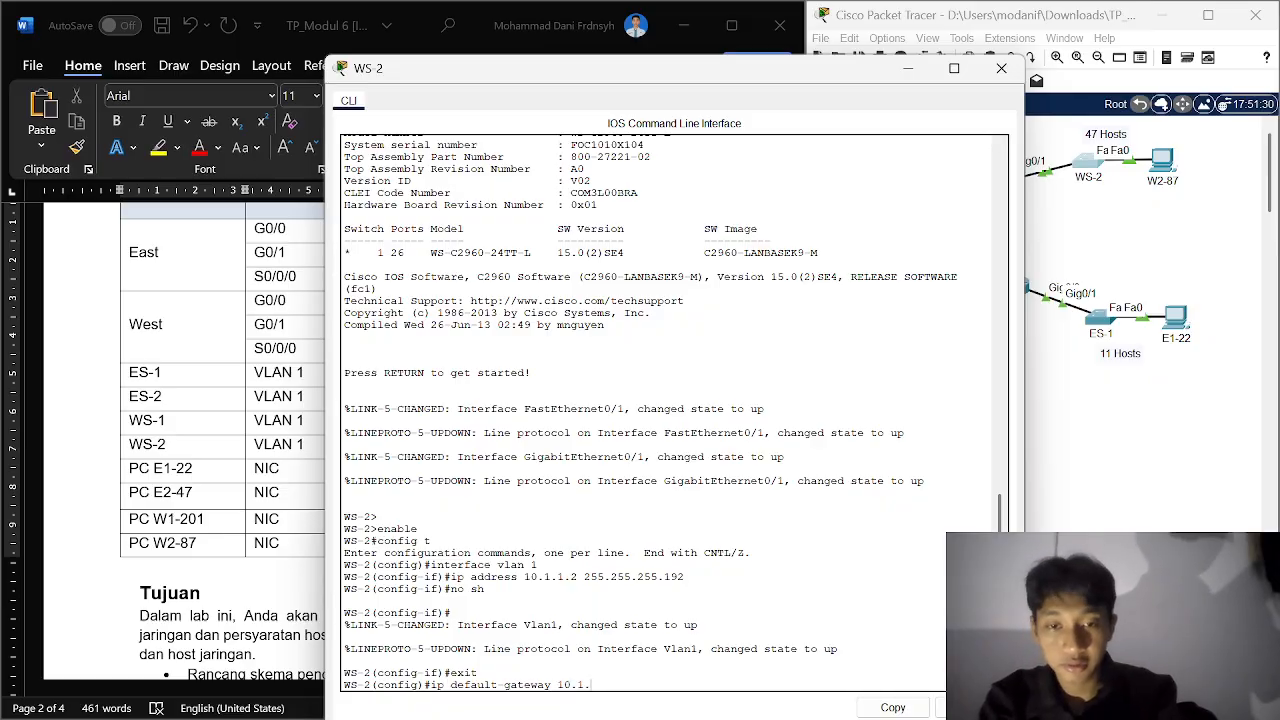
{"action": "type", "text": "1.1"}
{"action": "key", "text": "Return"}
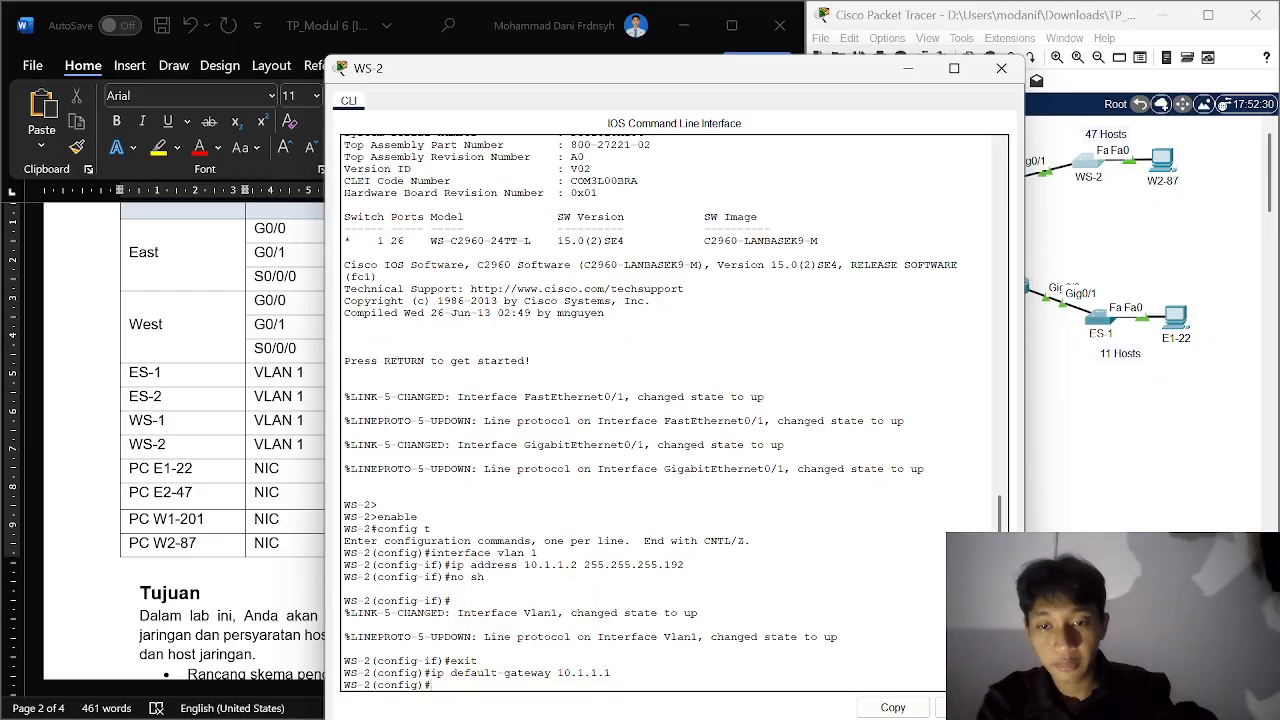
{"action": "left_click", "coordinate": [1001, 69]}
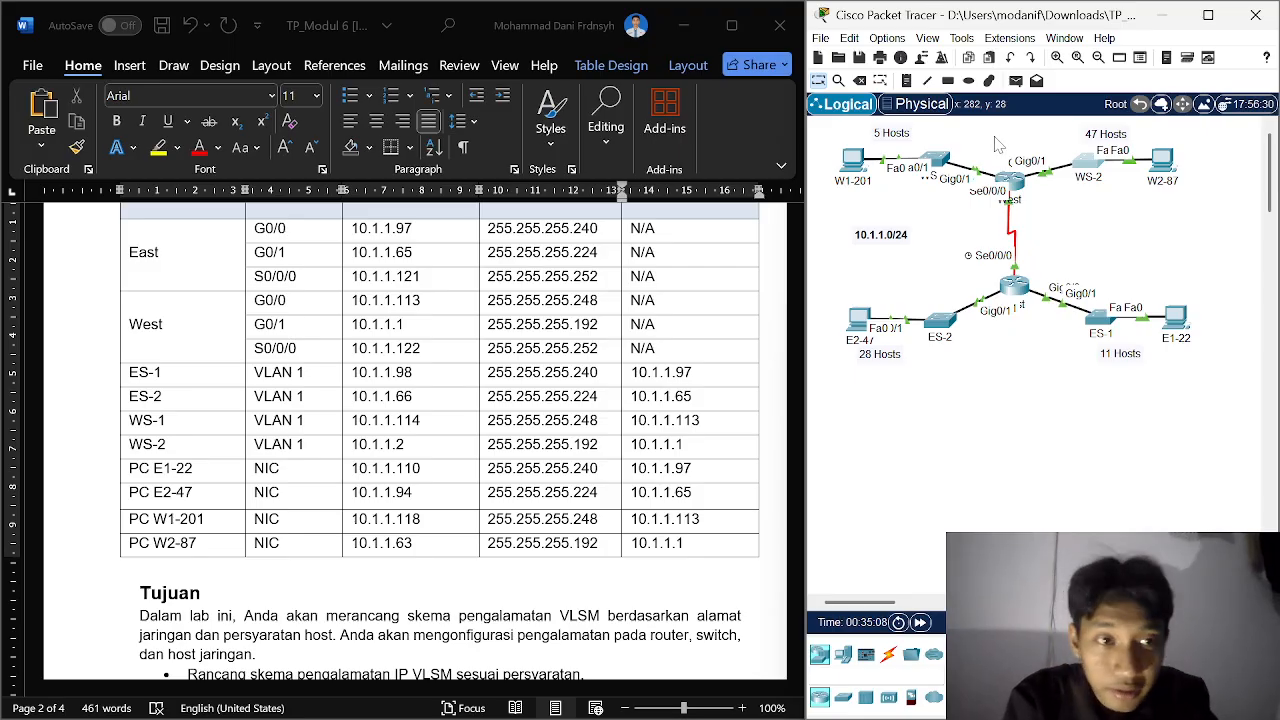
Step: Open PC E1-22's IP configuration and set its static IPv4 address to 10.1.1.110
{"action": "left_click", "coordinate": [1178, 322]}
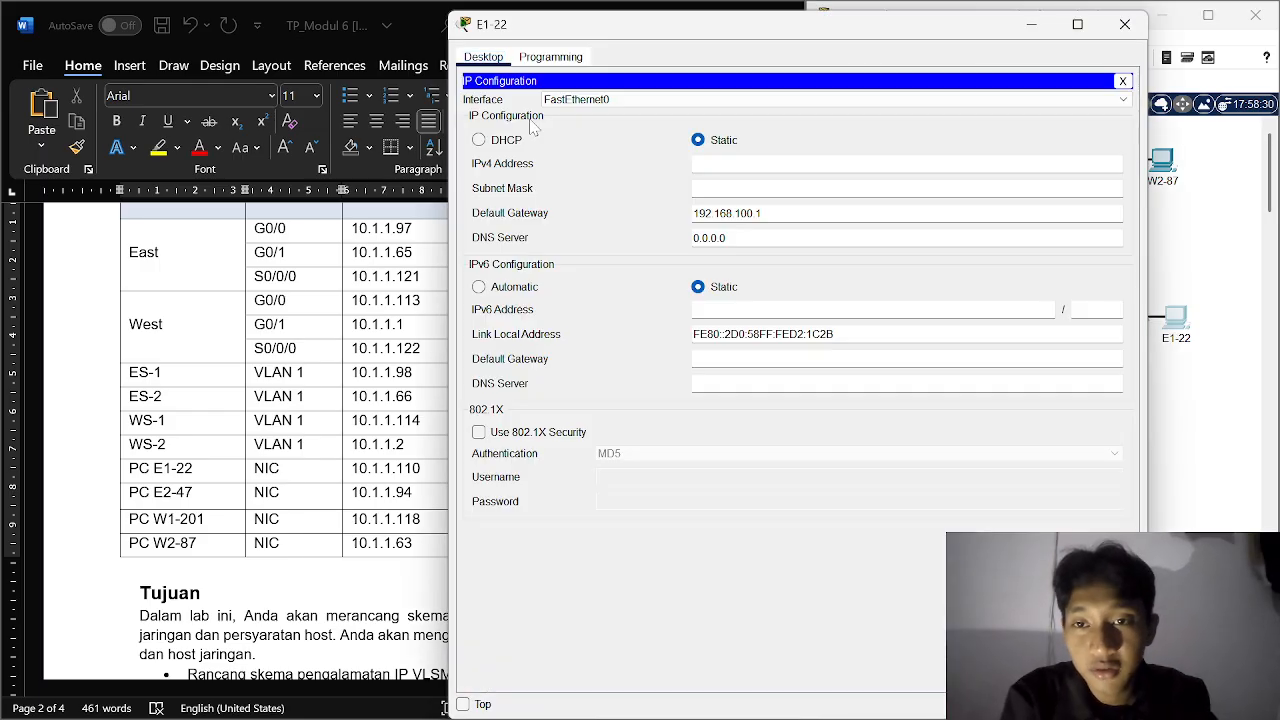
{"action": "left_click", "coordinate": [530, 119]}
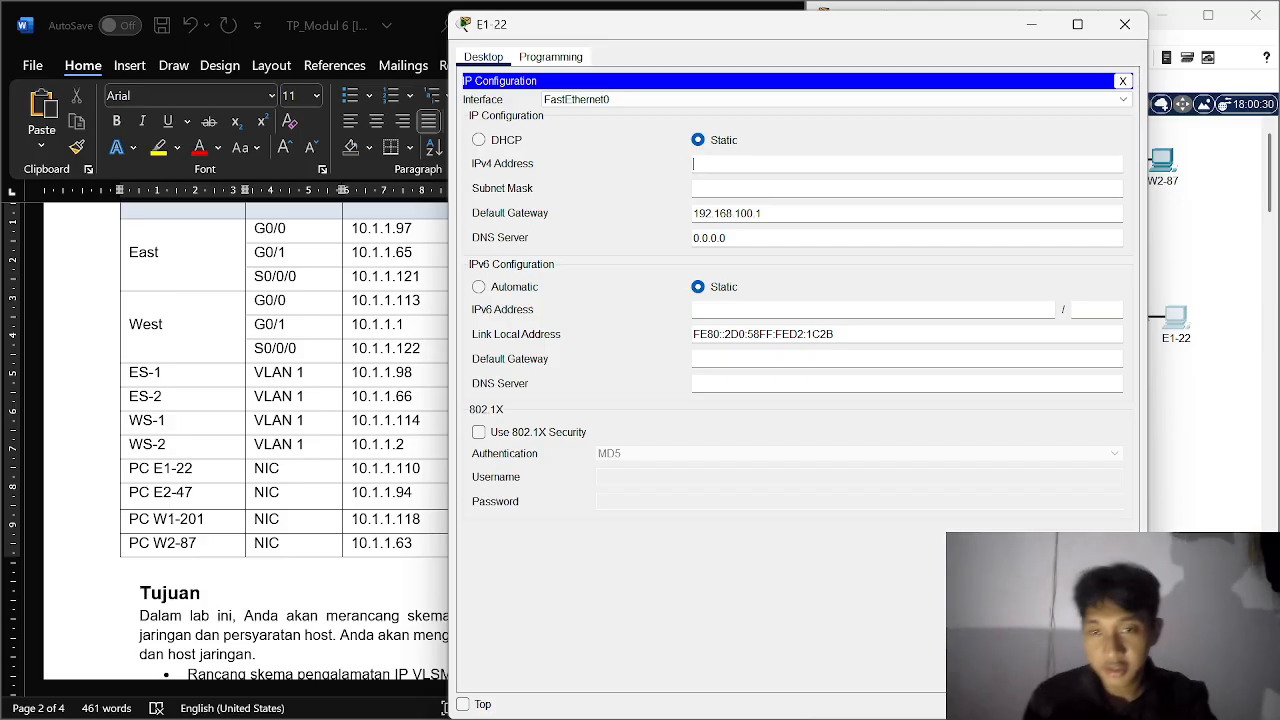
{"action": "type", "text": "10"}
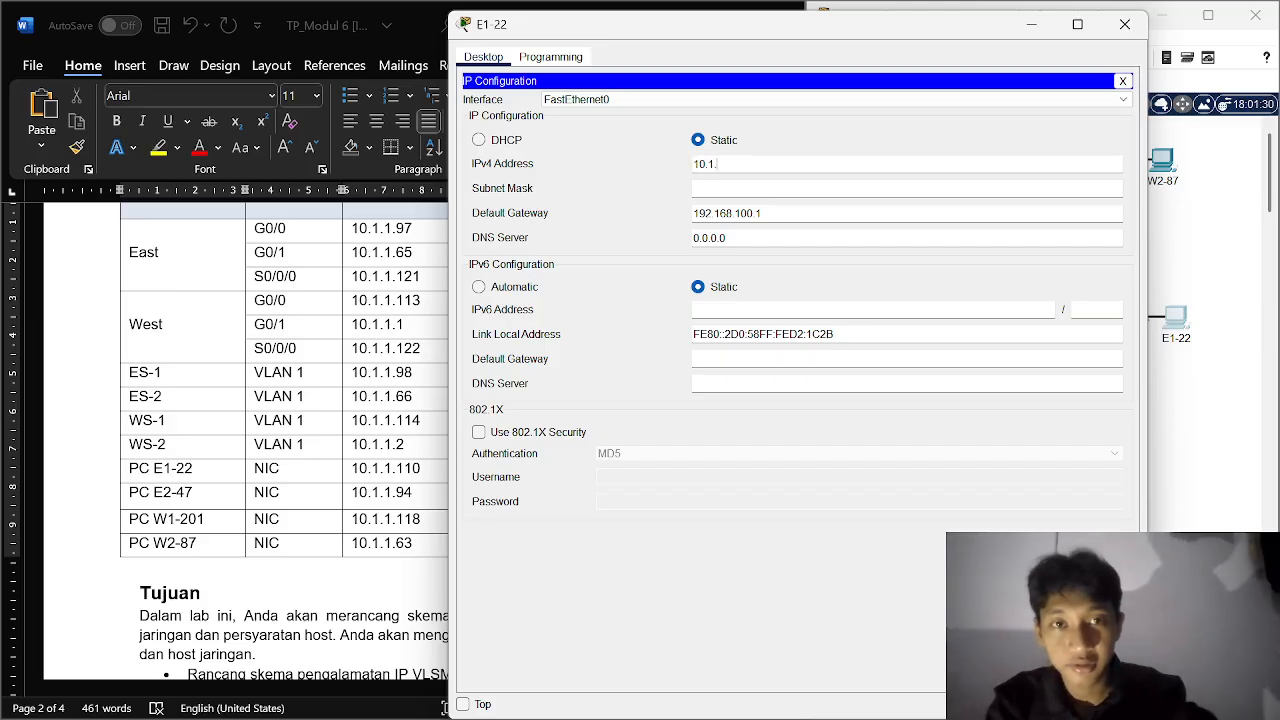
{"action": "type", "text": ".1.1.1"}
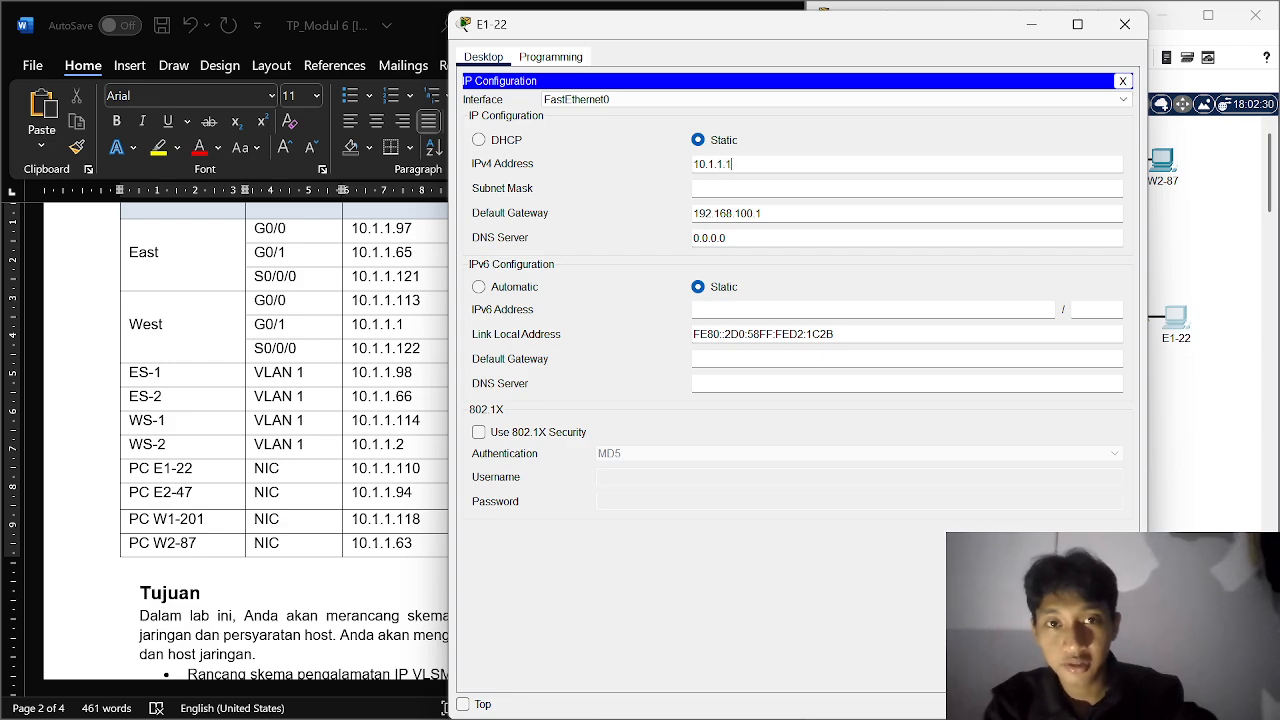
{"action": "type", "text": "10"}
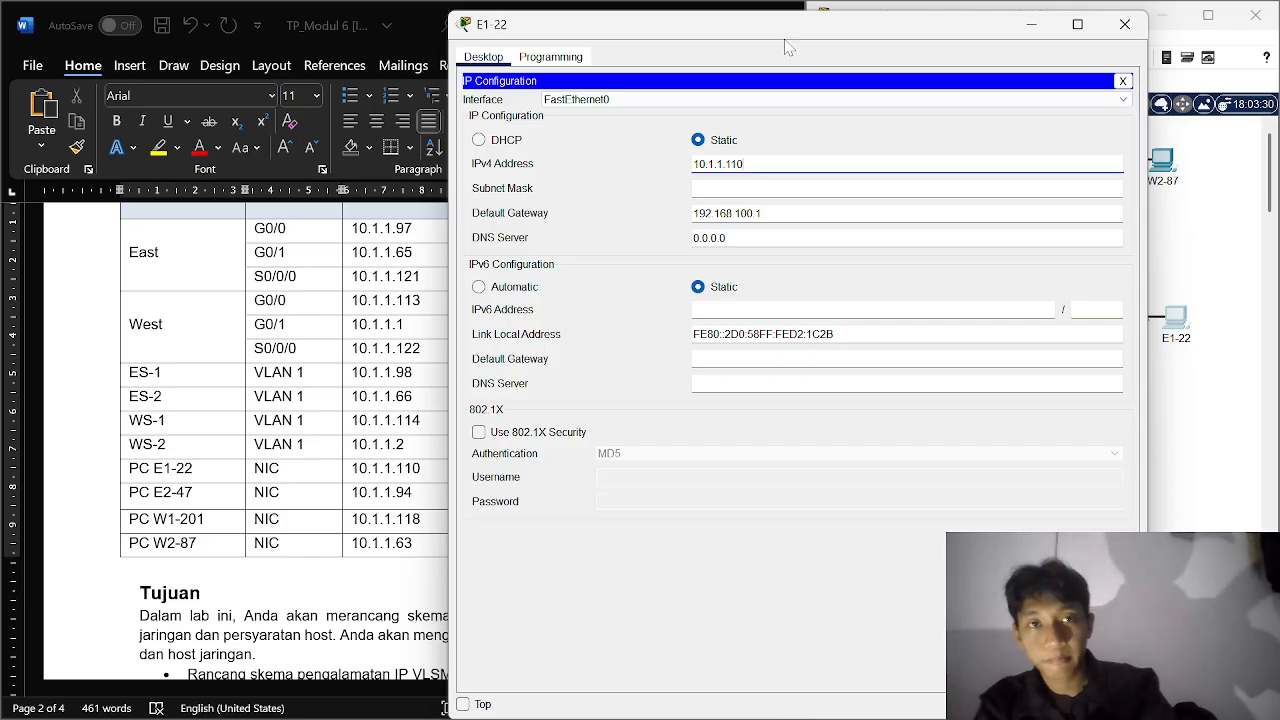
Step: Set PC E1-22's subnet mask to 255.255.255.240, as given in the addressing table
{"action": "left_click_drag", "start_coordinate": [787, 47], "coordinate": [964, 119]}
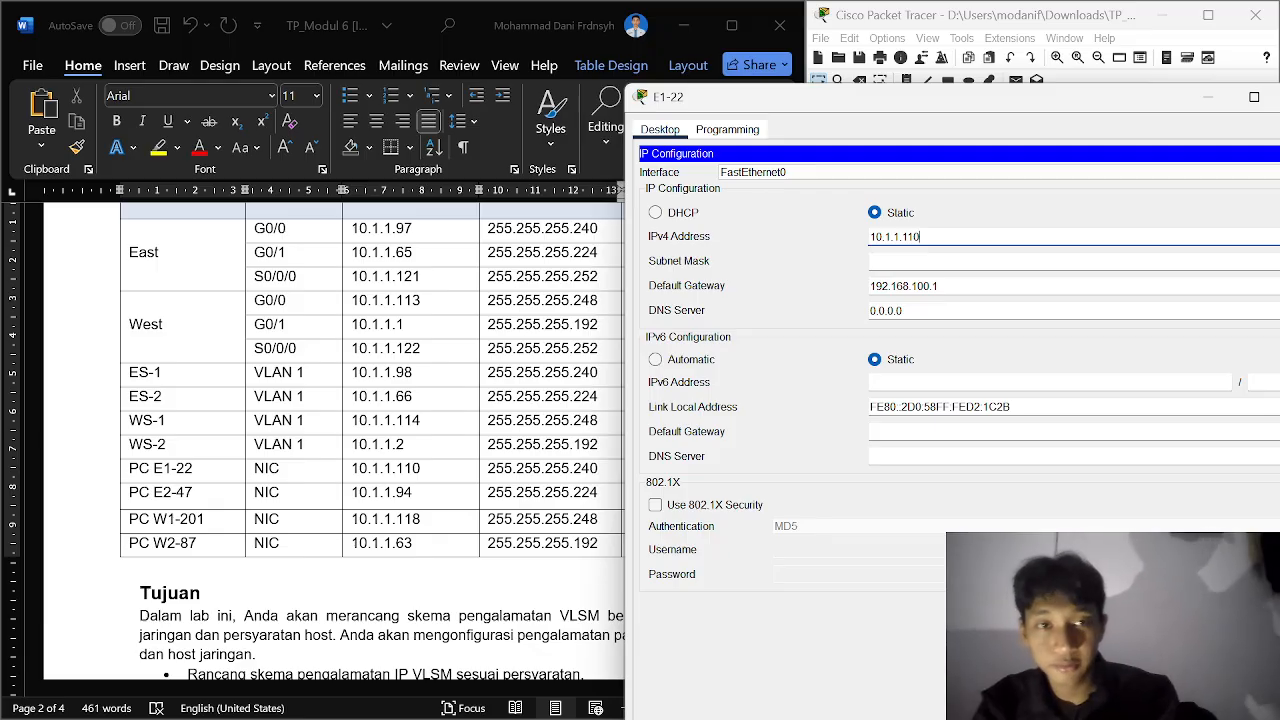
{"action": "key", "text": "Tab"}
{"action": "key", "text": "BackSpace"}
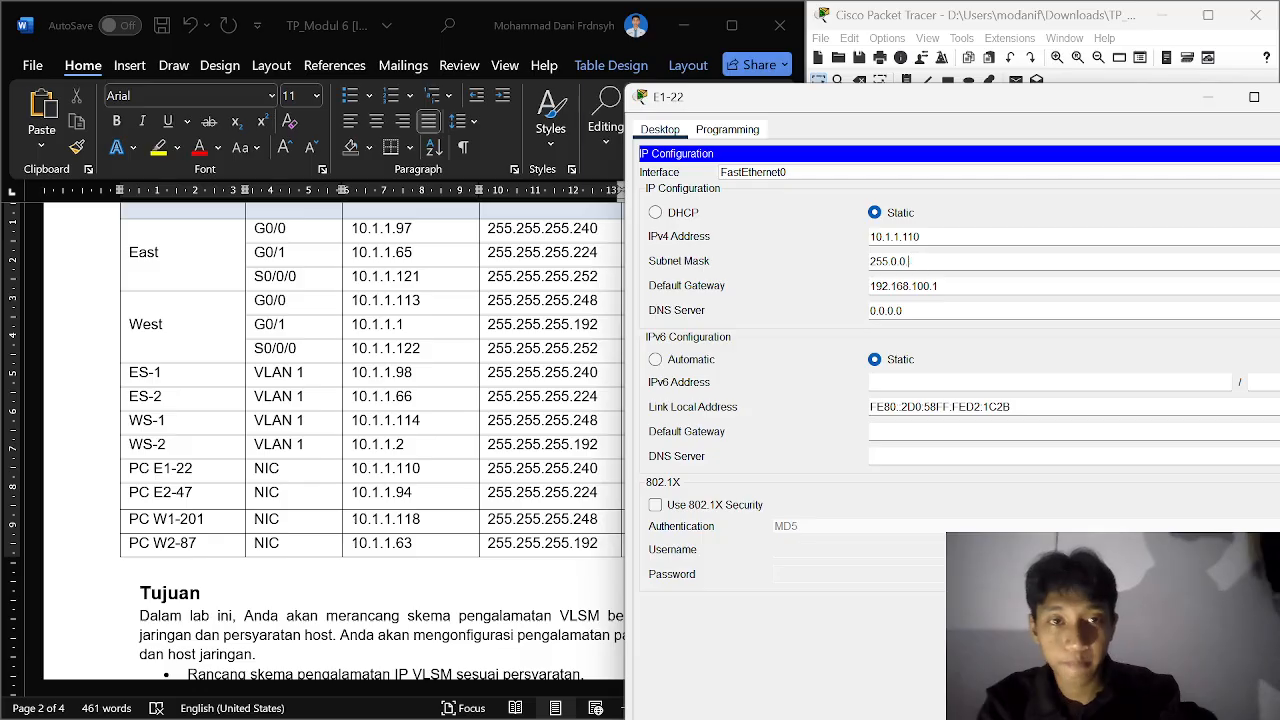
{"action": "type", "text": "55.255"}
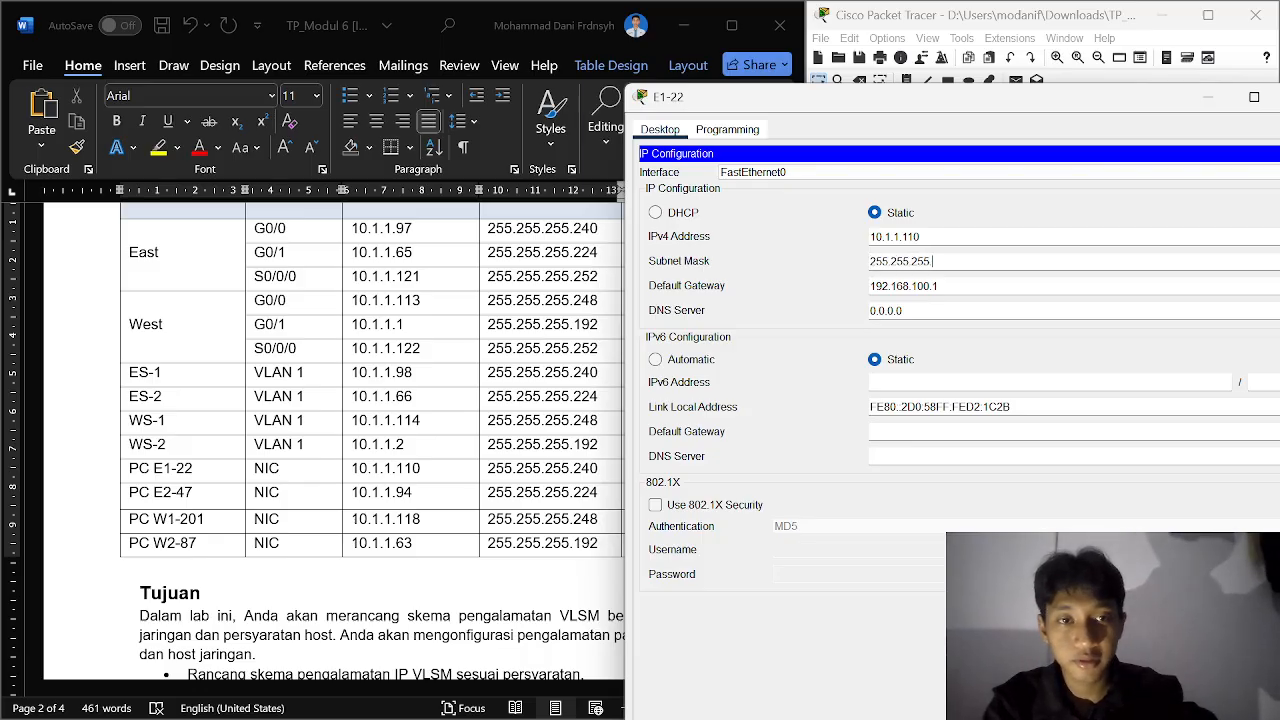
{"action": "type", "text": ".255.240"}
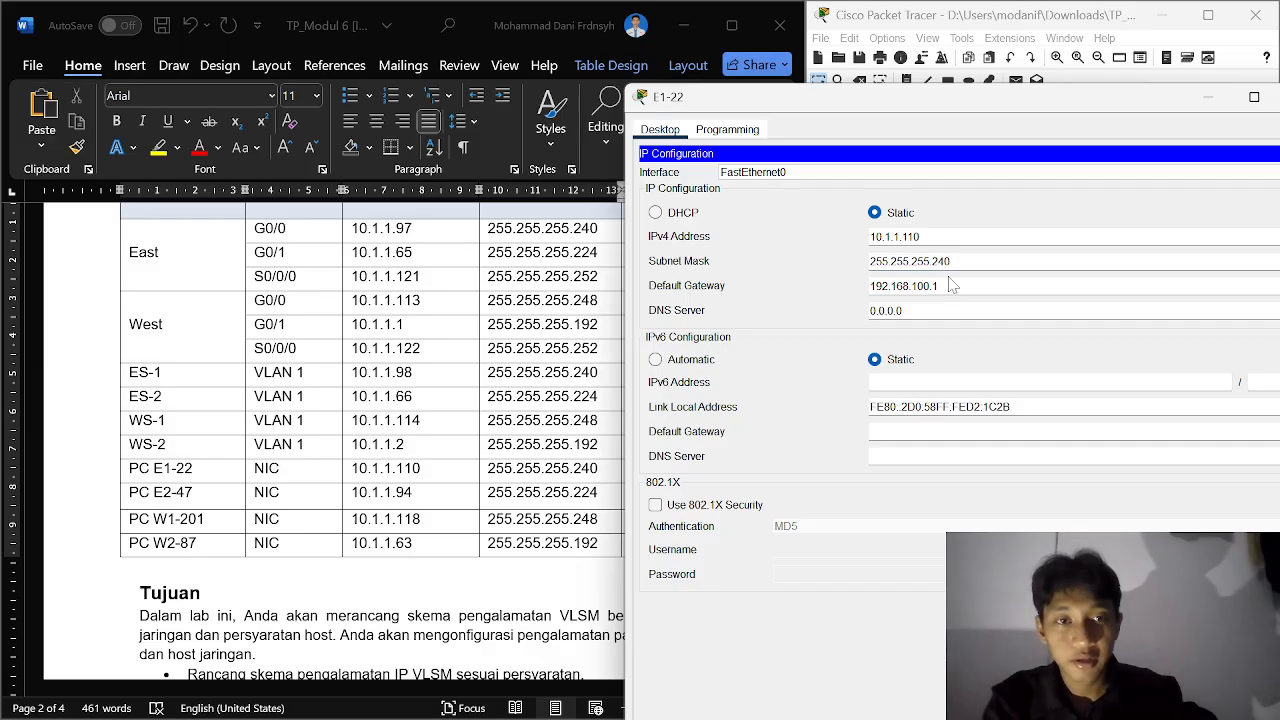
Step: Replace PC E1-22's IPv4 default gateway with 10.1.1.97 and close its configuration window
{"action": "key", "text": "BackSpace"}
{"action": "key", "text": "BackSpace"}
{"action": "key", "text": "BackSpace"}
{"action": "key", "text": "BackSpace"}
{"action": "key", "text": "BackSpace"}
{"action": "key", "text": "BackSpace"}
{"action": "key", "text": "BackSpace"}
{"action": "key", "text": "BackSpace"}
{"action": "key", "text": "BackSpace"}
{"action": "key", "text": "BackSpace"}
{"action": "key", "text": "BackSpace"}
{"action": "key", "text": "BackSpace"}
{"action": "key", "text": "BackSpace"}
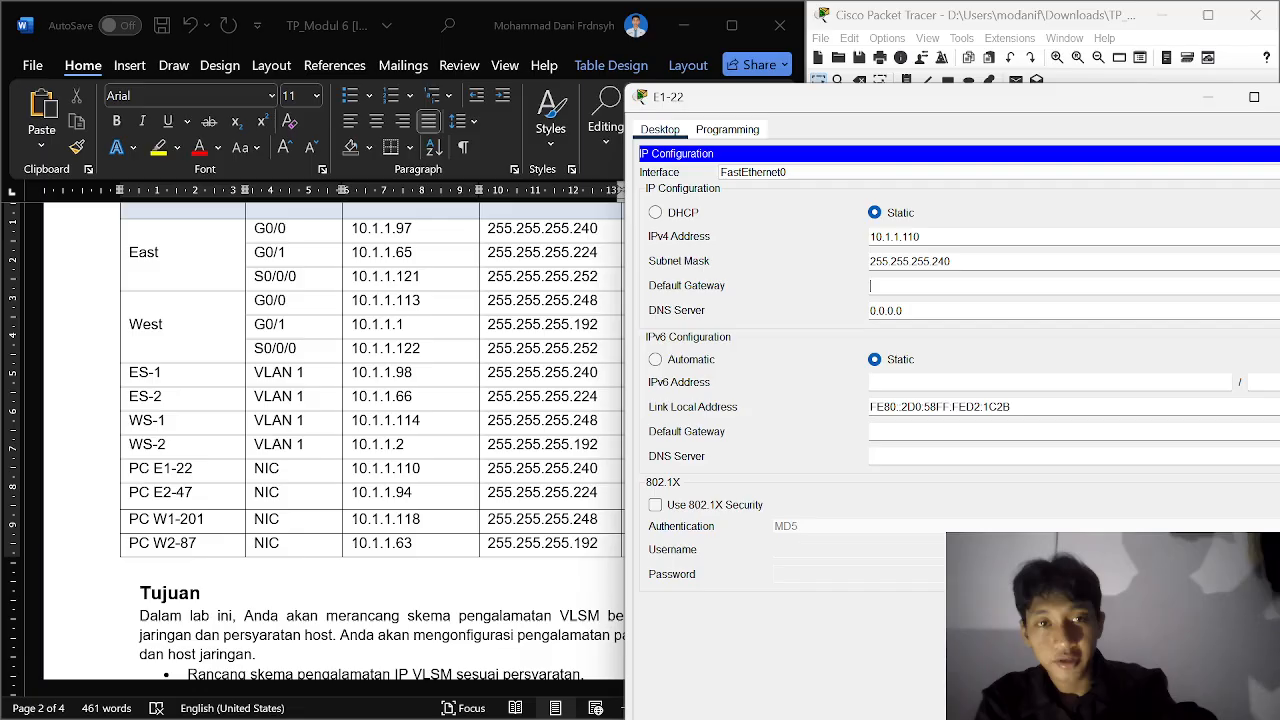
{"action": "left_click_drag", "start_coordinate": [888, 96], "coordinate": [708, 92]}
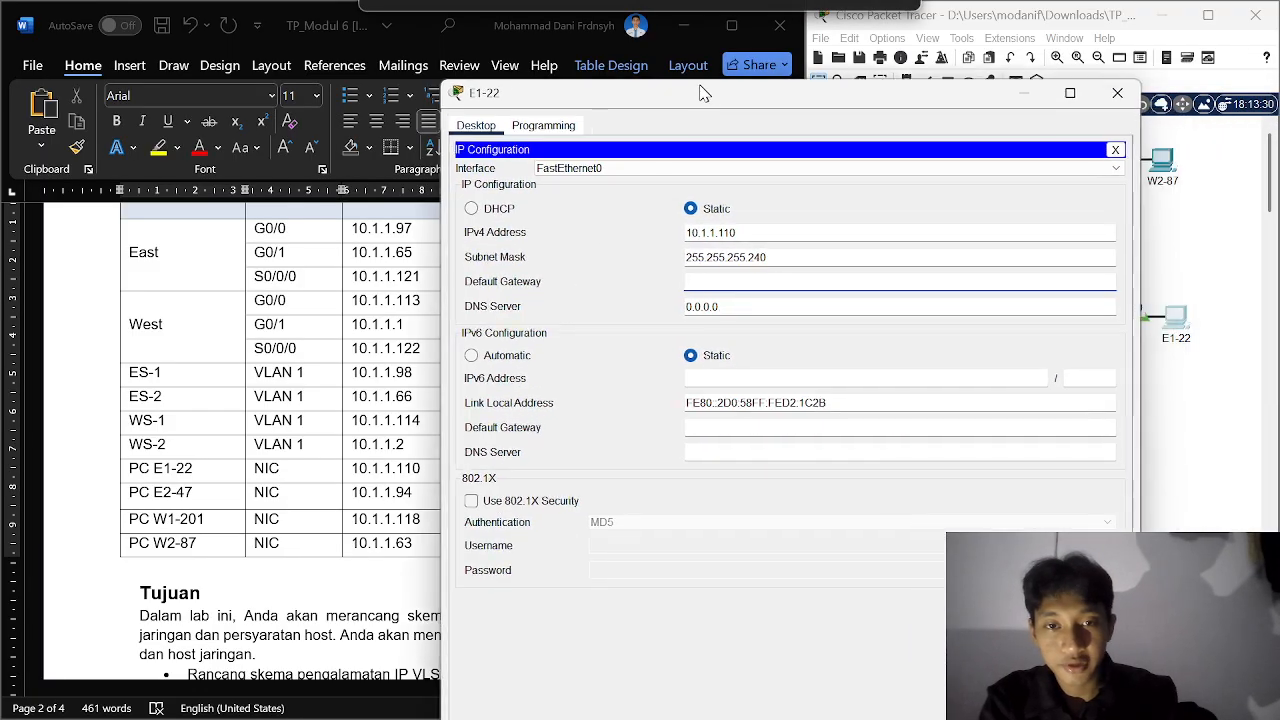
{"action": "type", "text": "10."}
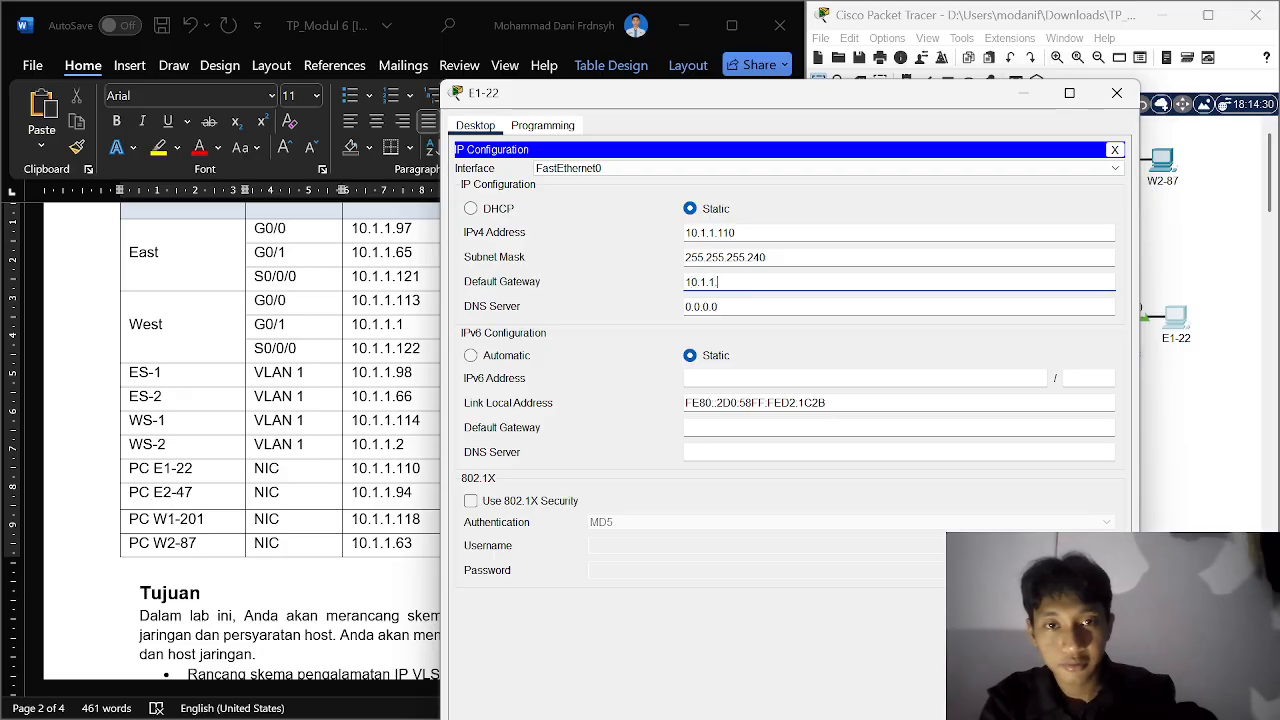
{"action": "type", "text": "1.1.97"}
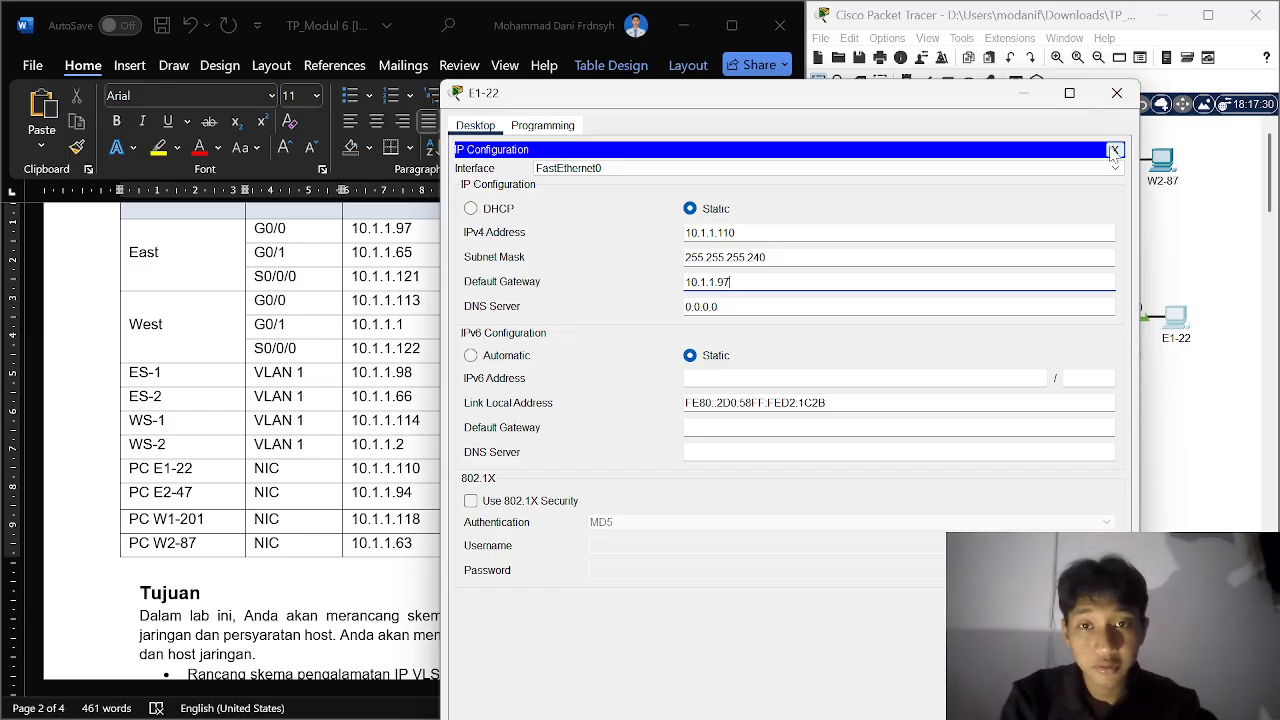
{"action": "left_click", "coordinate": [1113, 152]}
{"action": "left_click", "coordinate": [1117, 92]}
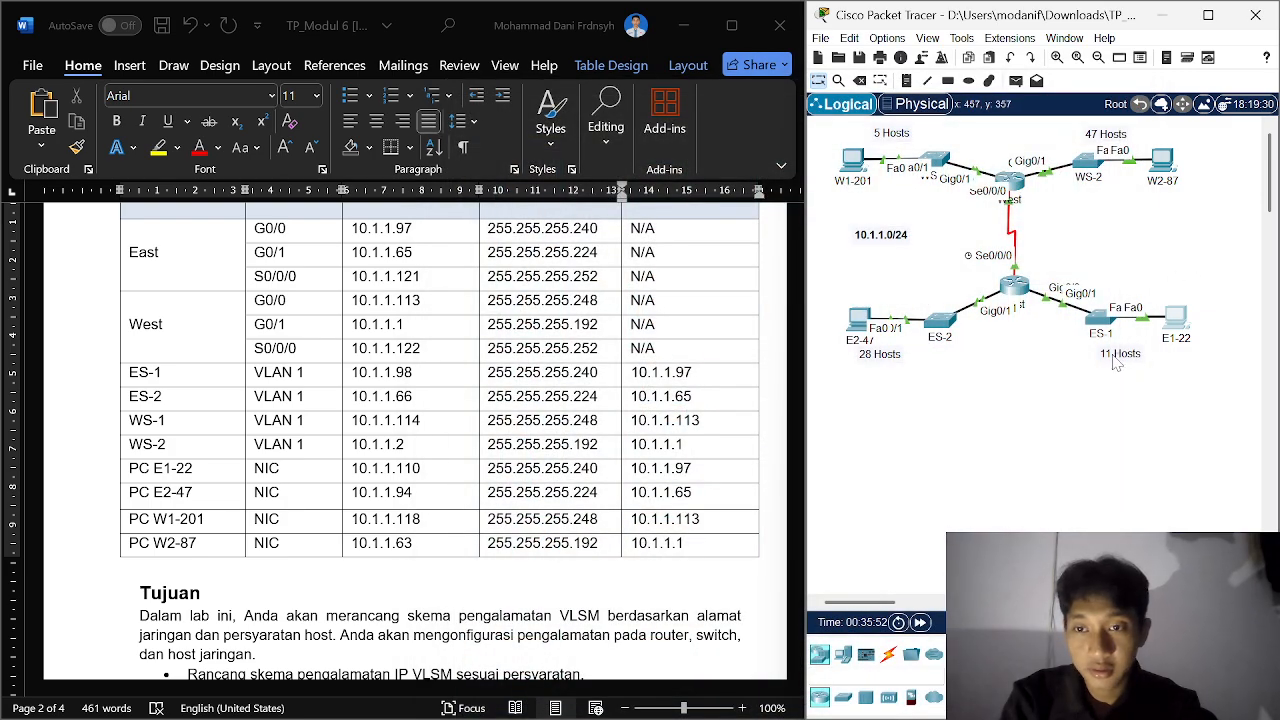
Step: Open PC E2-47's IP configuration and set its static IPv4 address to 10.1.1.94
{"action": "left_click", "coordinate": [858, 314]}
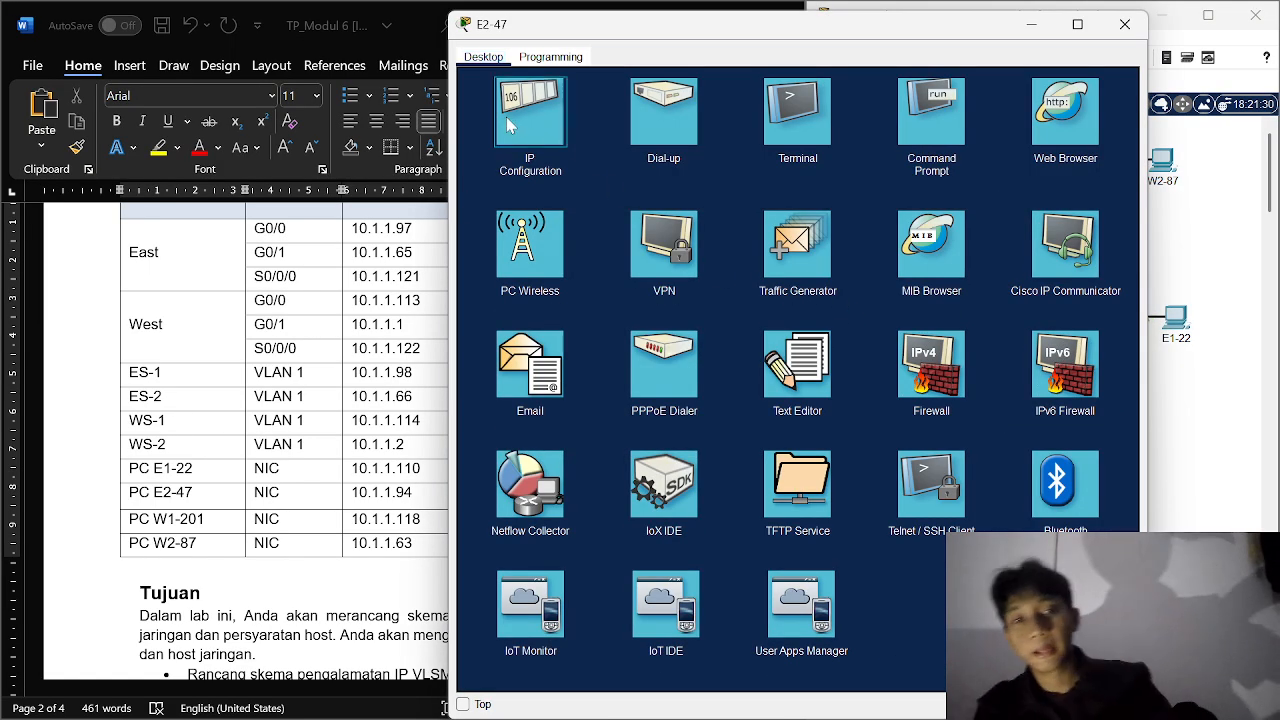
{"action": "left_click", "coordinate": [530, 112]}
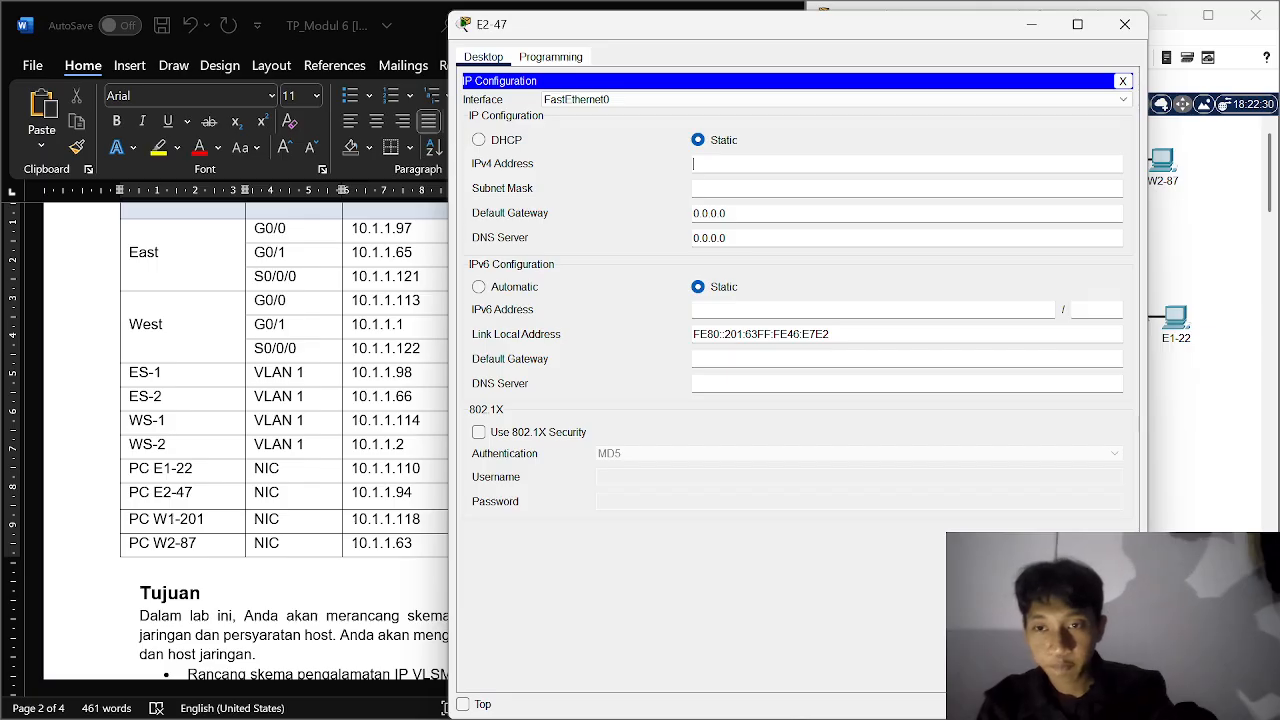
{"action": "left_click", "coordinate": [730, 164]}
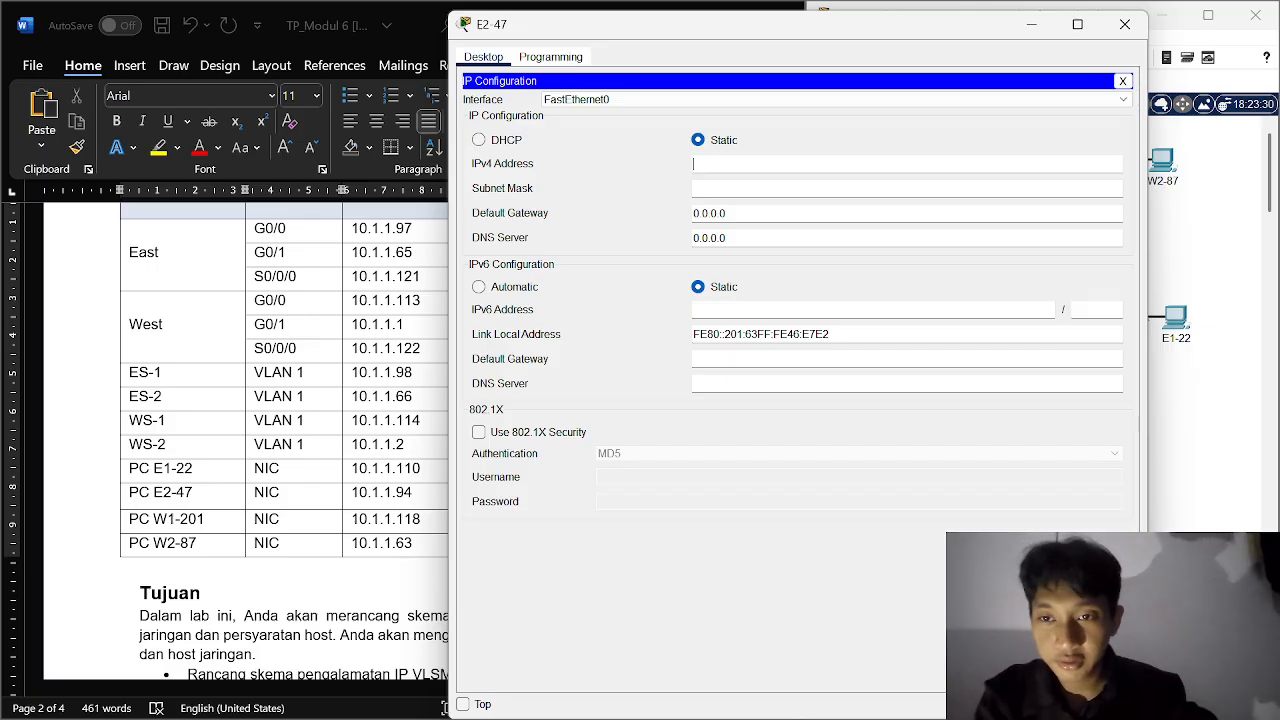
{"action": "type", "text": "10"}
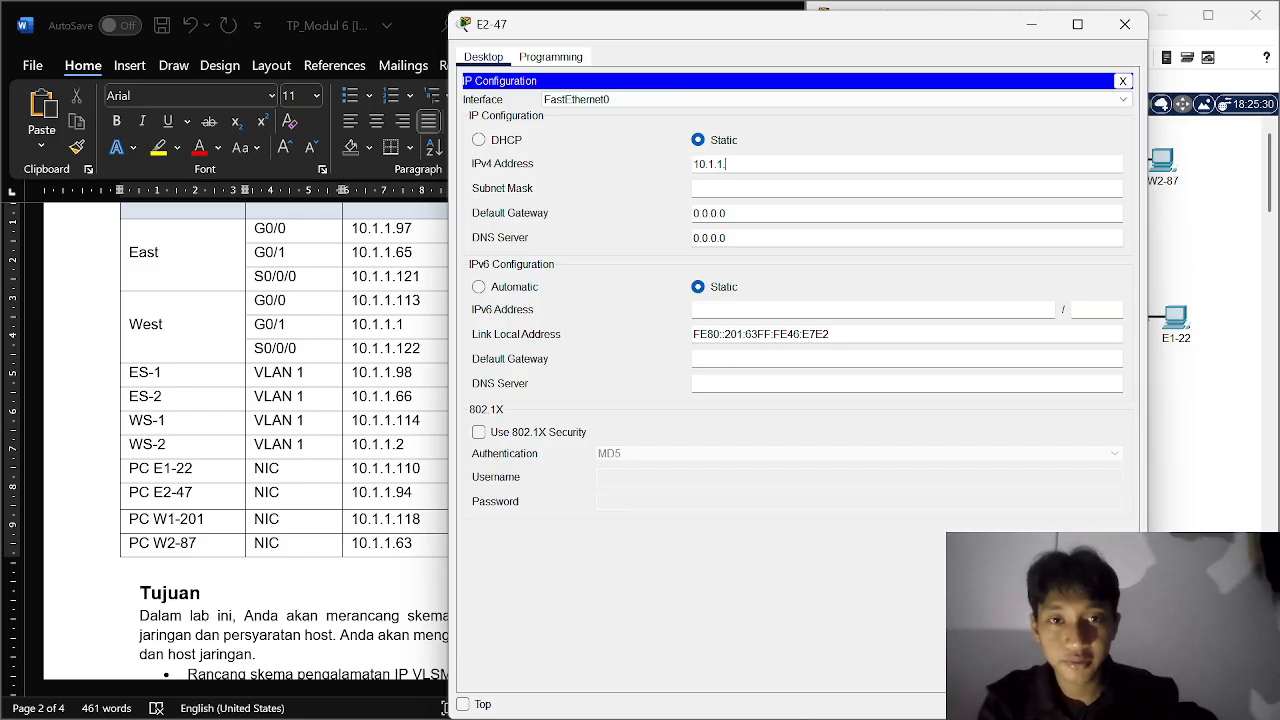
{"action": "type", "text": ".1.1."}
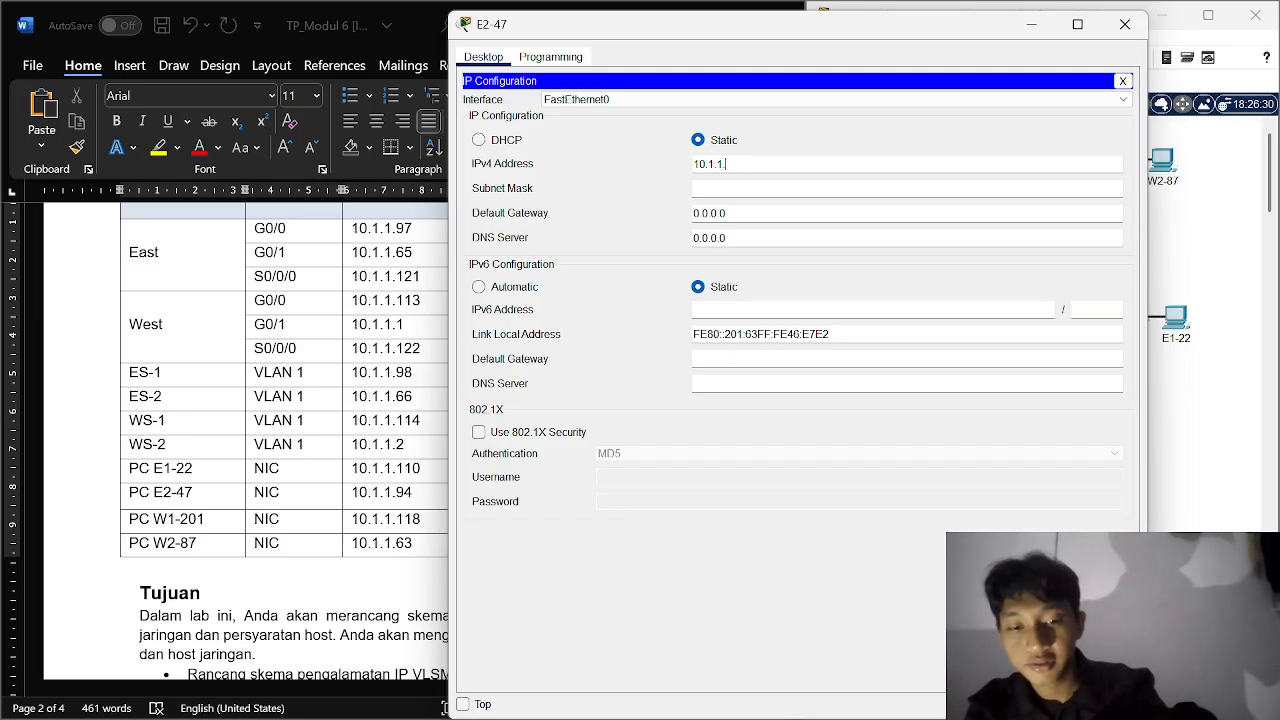
{"action": "type", "text": "94"}
Step: Replace PC E2-47's subnet mask with 255.255.255.224, as given in the addressing table
{"action": "left_click", "coordinate": [765, 185]}
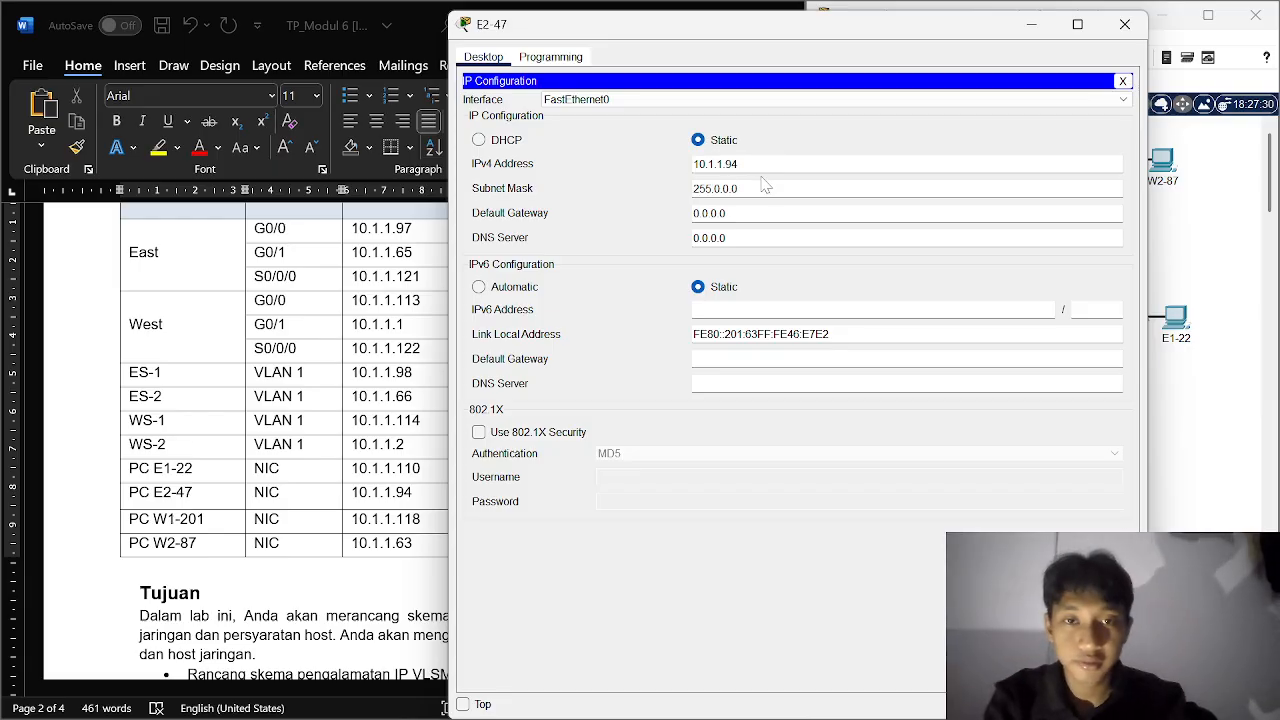
{"action": "key", "text": "BackSpace"}
{"action": "key", "text": "BackSpace"}
{"action": "key", "text": "BackSpace"}
{"action": "key", "text": "BackSpace"}
{"action": "key", "text": "BackSpace"}
{"action": "key", "text": "BackSpace"}
{"action": "key", "text": "BackSpace"}
{"action": "key", "text": "BackSpace"}
{"action": "key", "text": "BackSpace"}
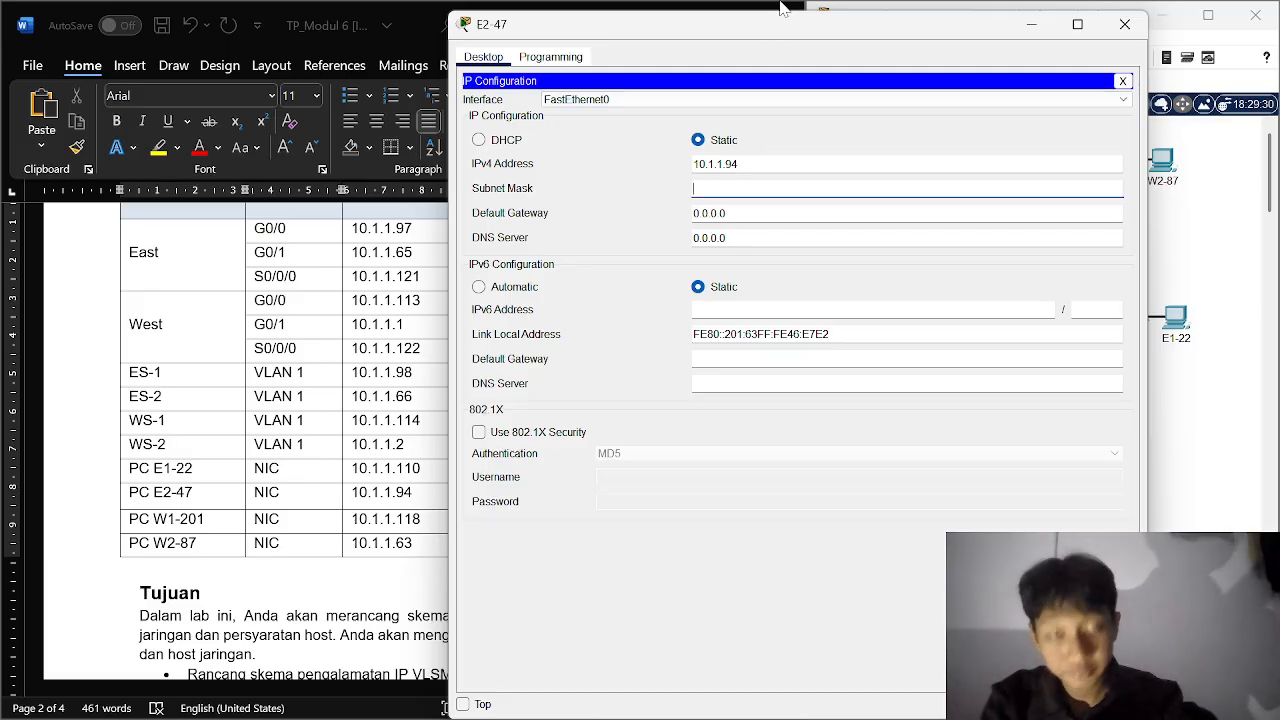
{"action": "left_click_drag", "start_coordinate": [745, 25], "coordinate": [650, 39]}
{"action": "type", "text": "2"}
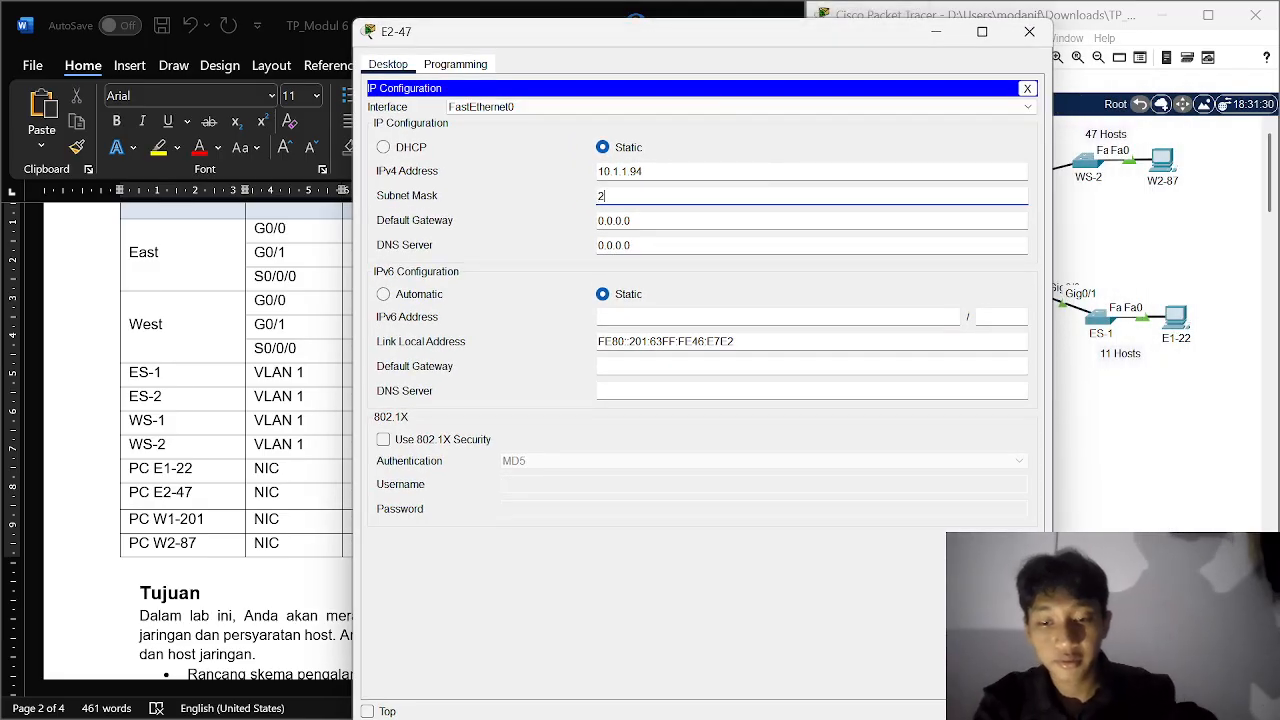
{"action": "type", "text": "55.2555"}
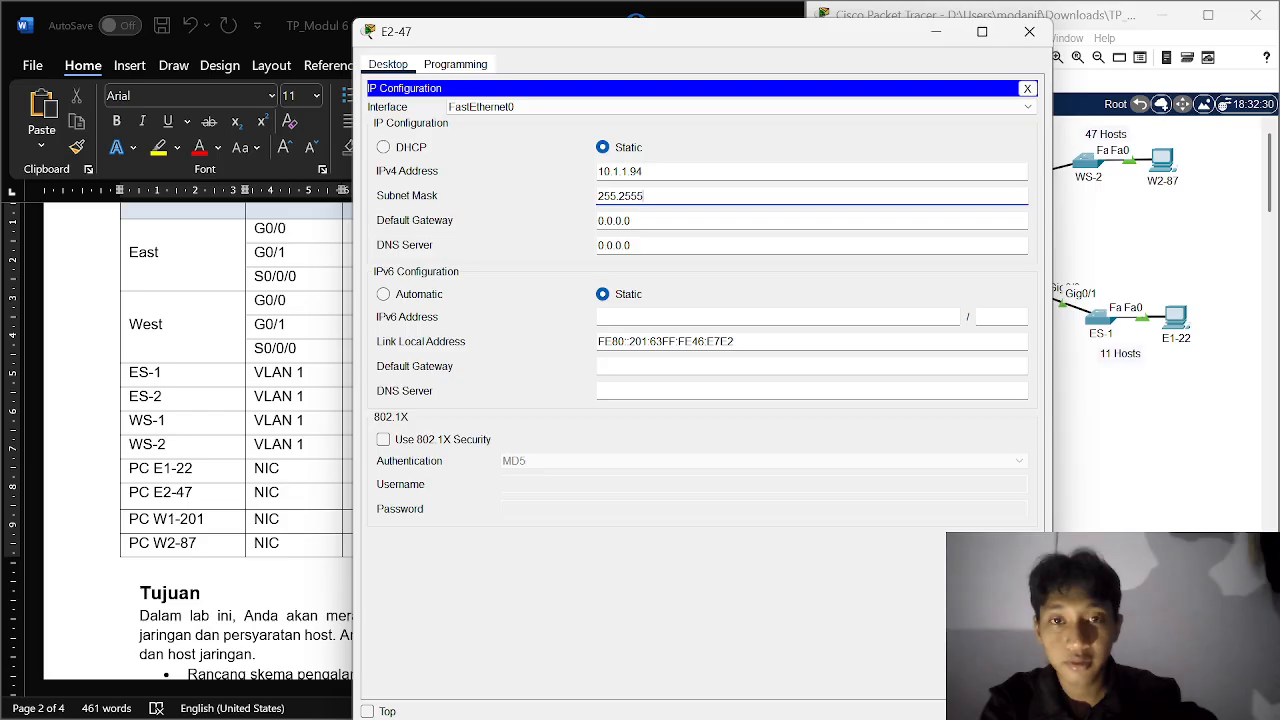
{"action": "key", "text": "BackSpace"}
{"action": "key", "text": "BackSpace"}
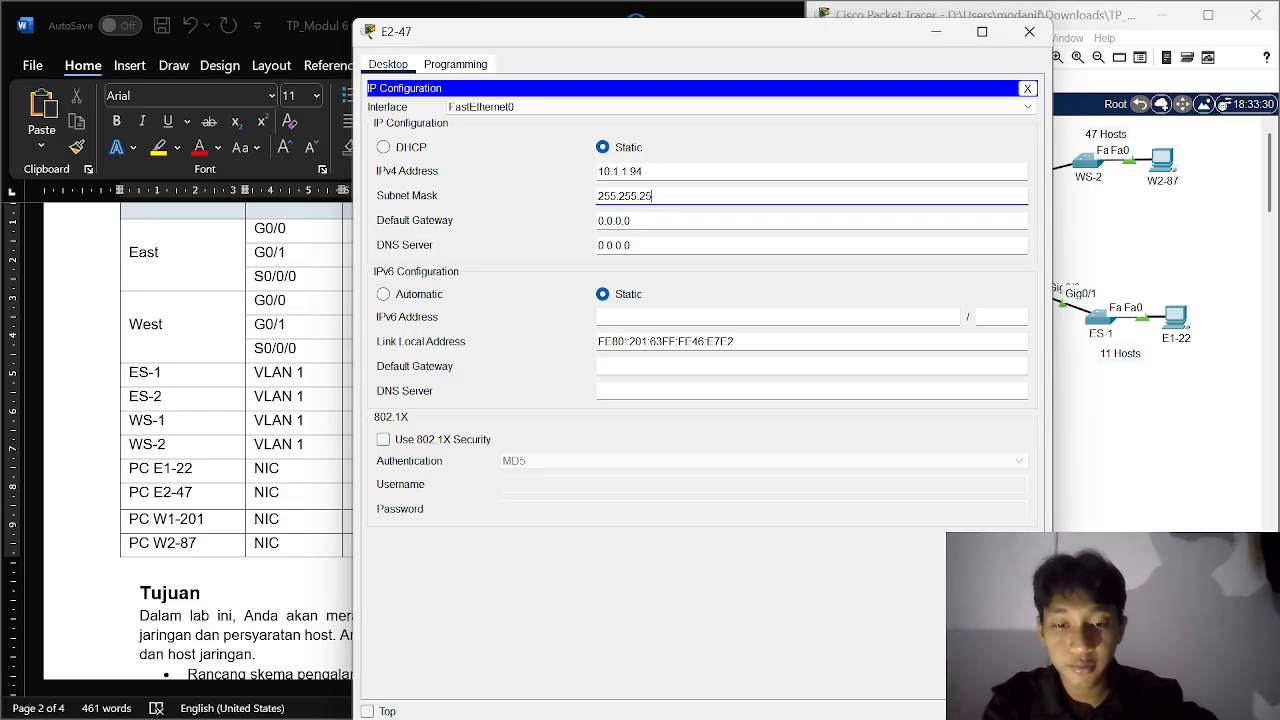
{"action": "type", "text": ".255.224"}
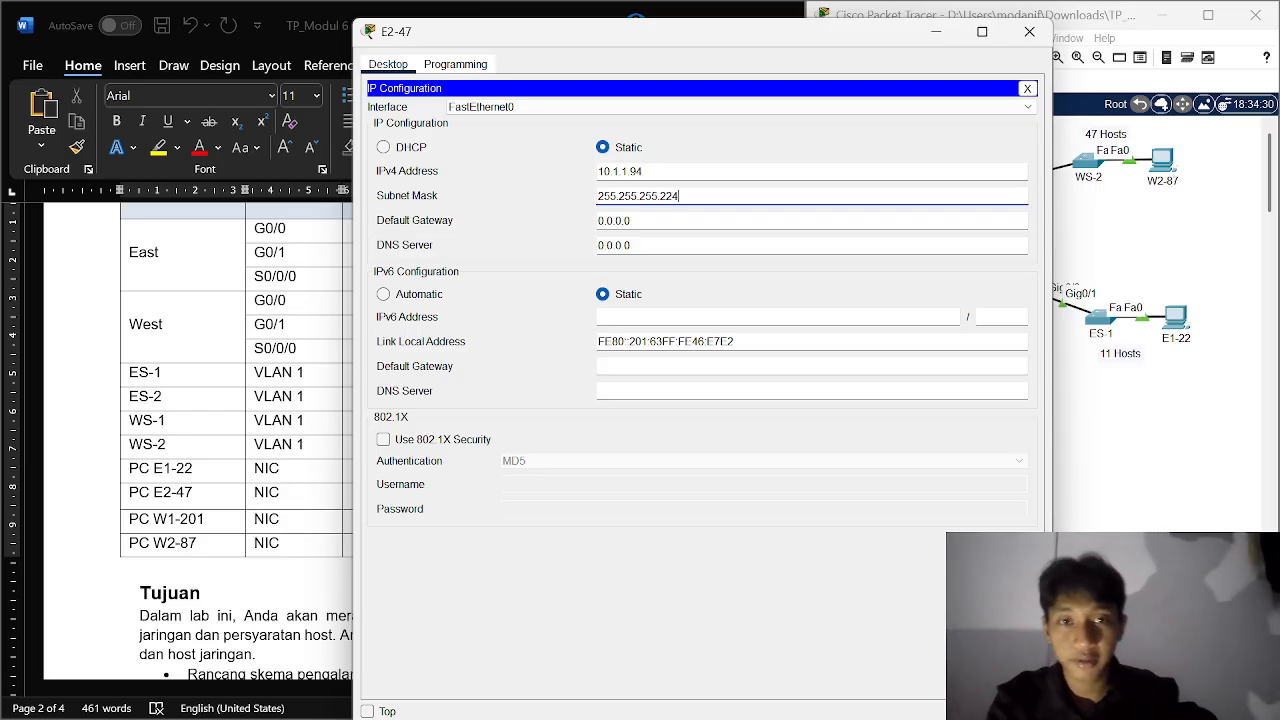
Step: Set PC E2-47's IPv4 default gateway to 10.1.1.65 and close its configuration window
{"action": "key", "text": "Return"}
{"action": "key", "text": "BackSpace"}
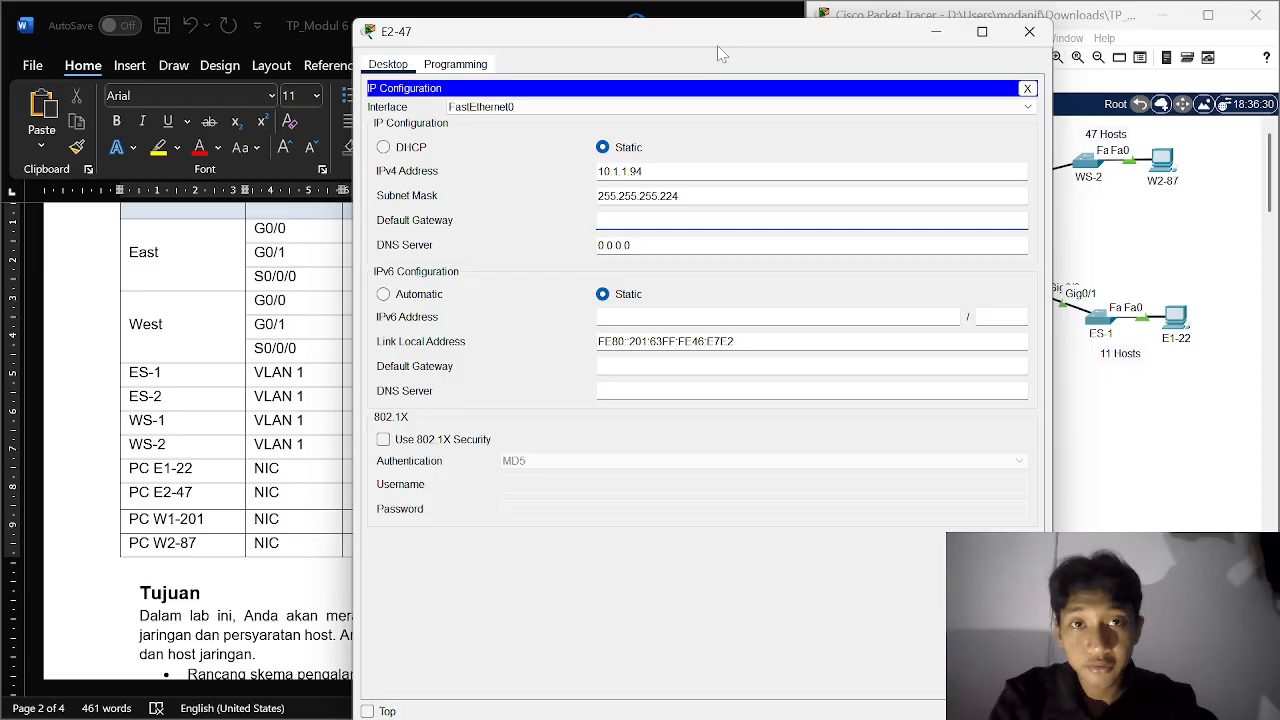
{"action": "left_click_drag", "start_coordinate": [717, 45], "coordinate": [670, 103]}
{"action": "type", "text": "10.1"}
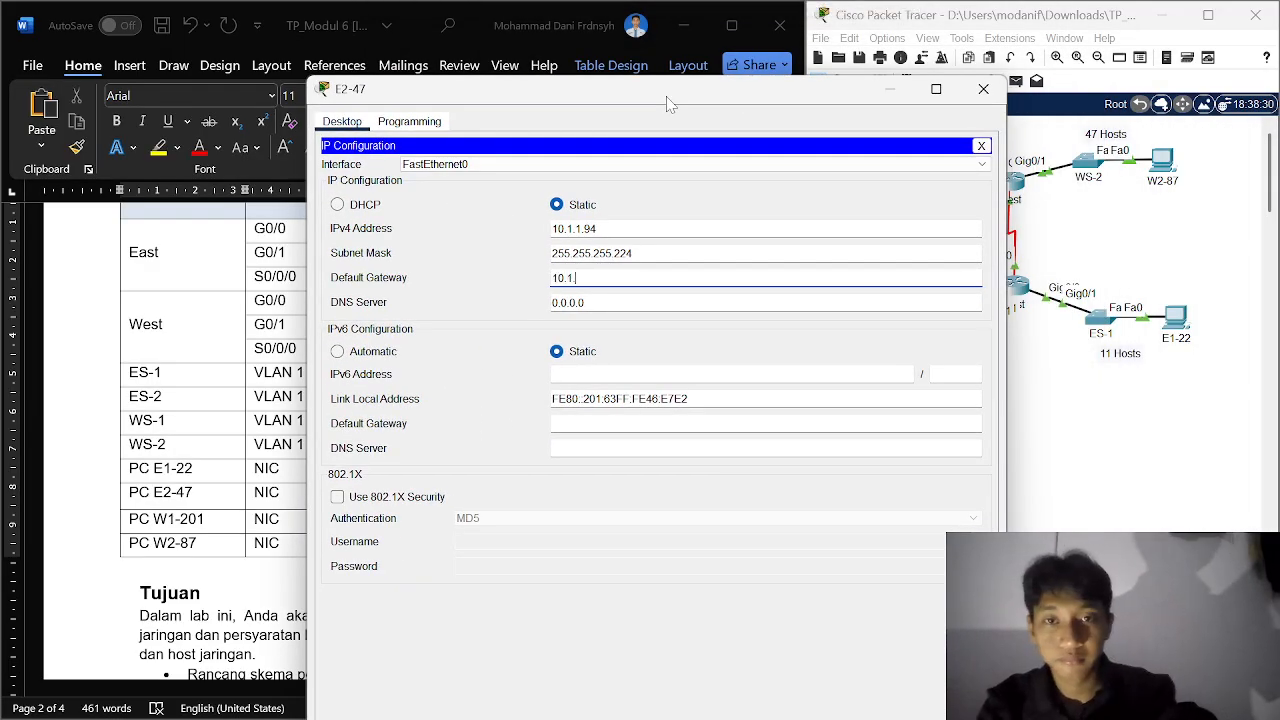
{"action": "type", "text": ".1.65"}
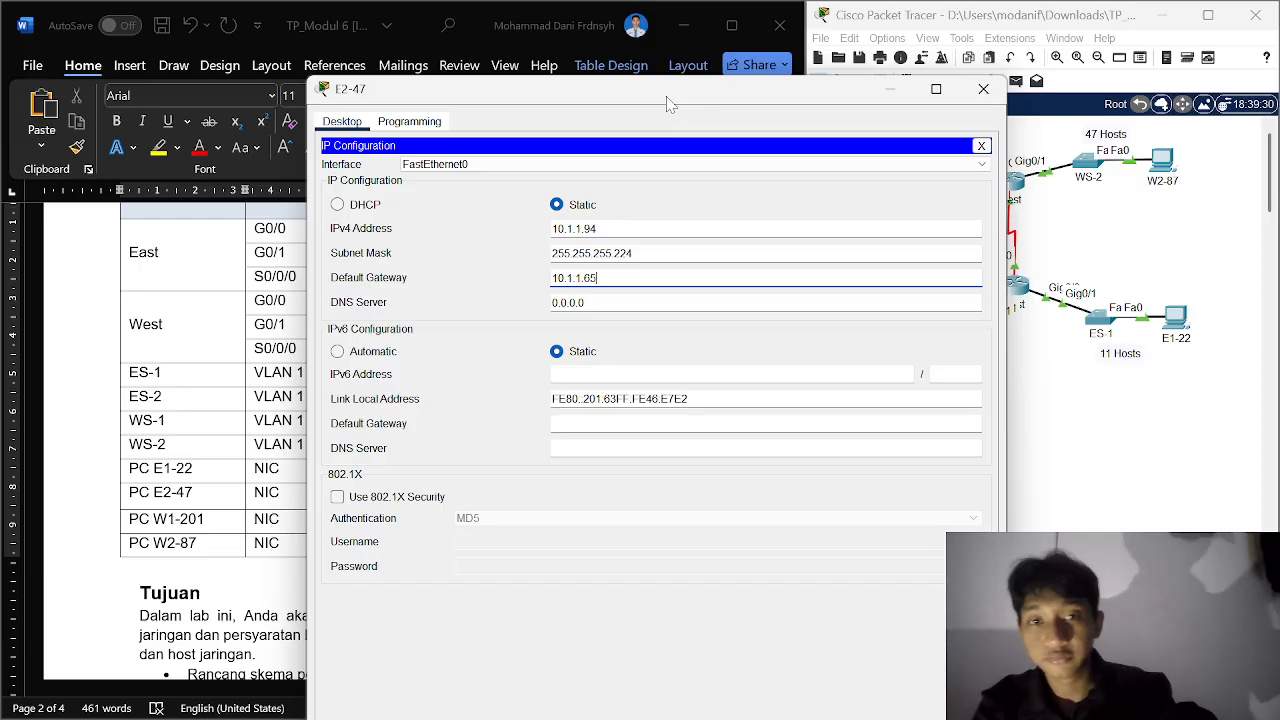
{"action": "left_click", "coordinate": [983, 146]}
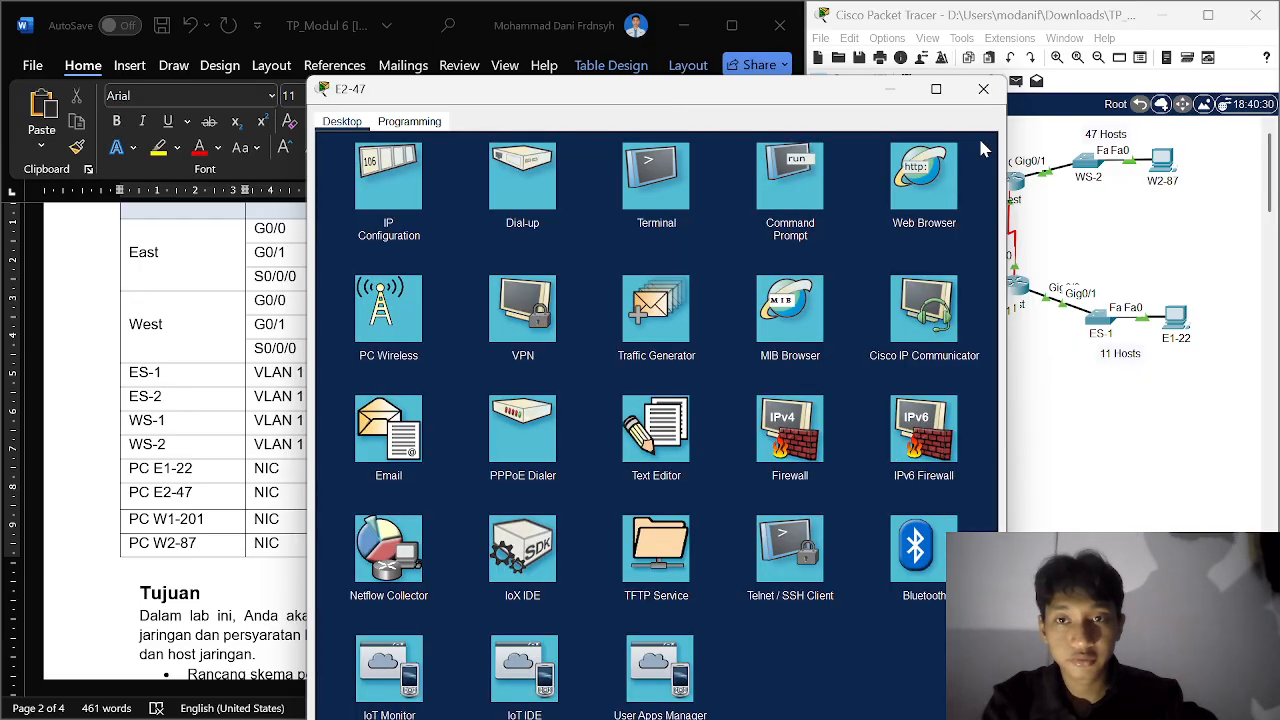
{"action": "left_click", "coordinate": [990, 89]}
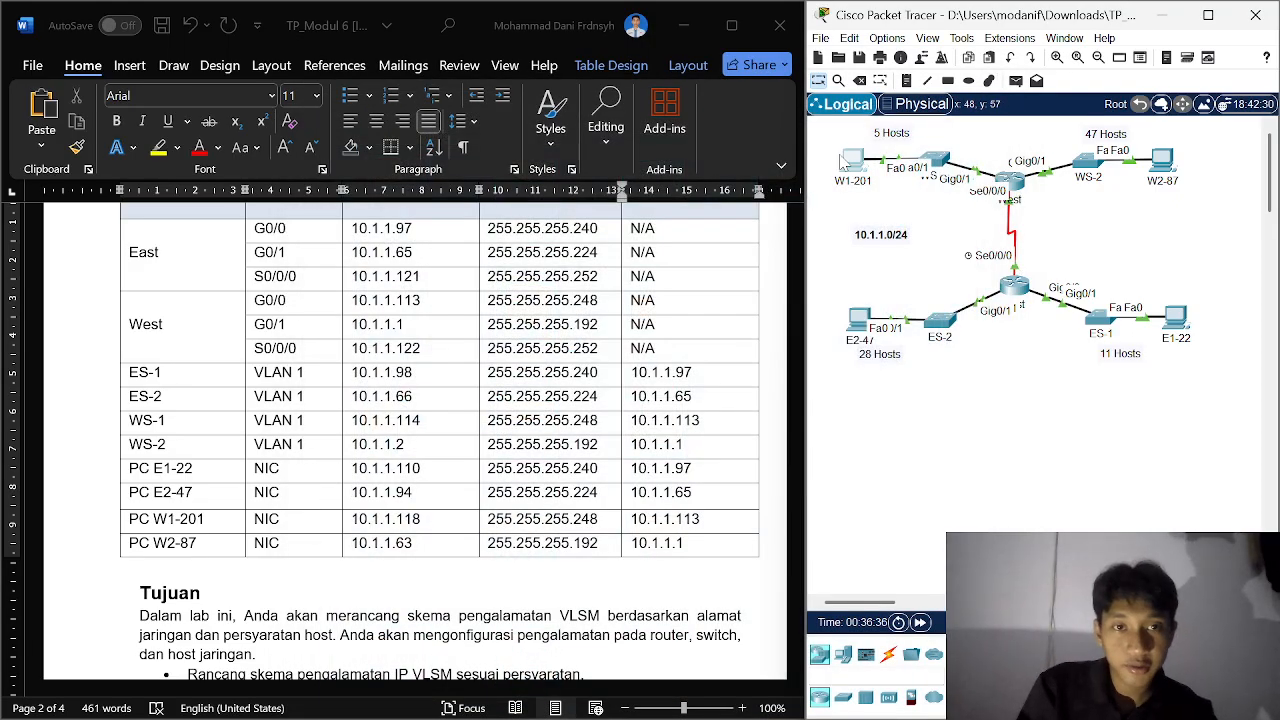
Step: Open PC W1-201's IP configuration, keep the addressing table in view, and set the static IPv4 address to 10.1.1.118
{"action": "left_click", "coordinate": [852, 160]}
{"action": "left_click", "coordinate": [522, 128]}
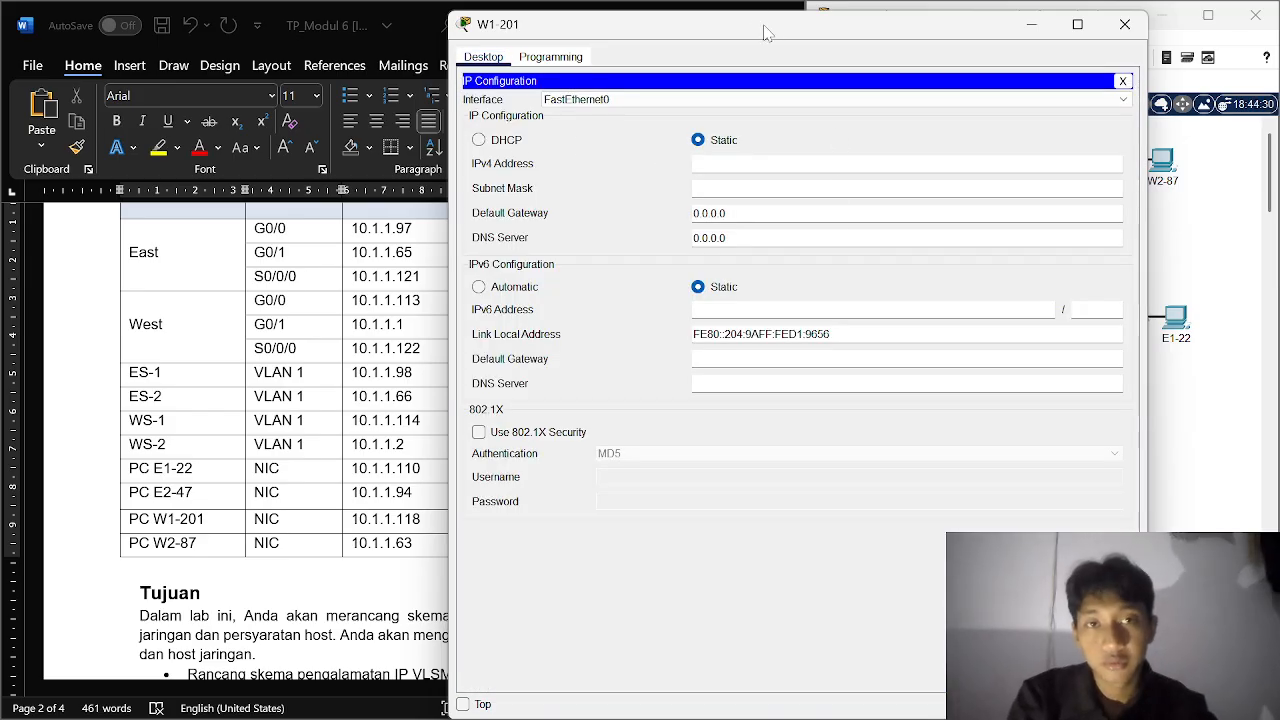
{"action": "left_click_drag", "start_coordinate": [768, 30], "coordinate": [1067, 89]}
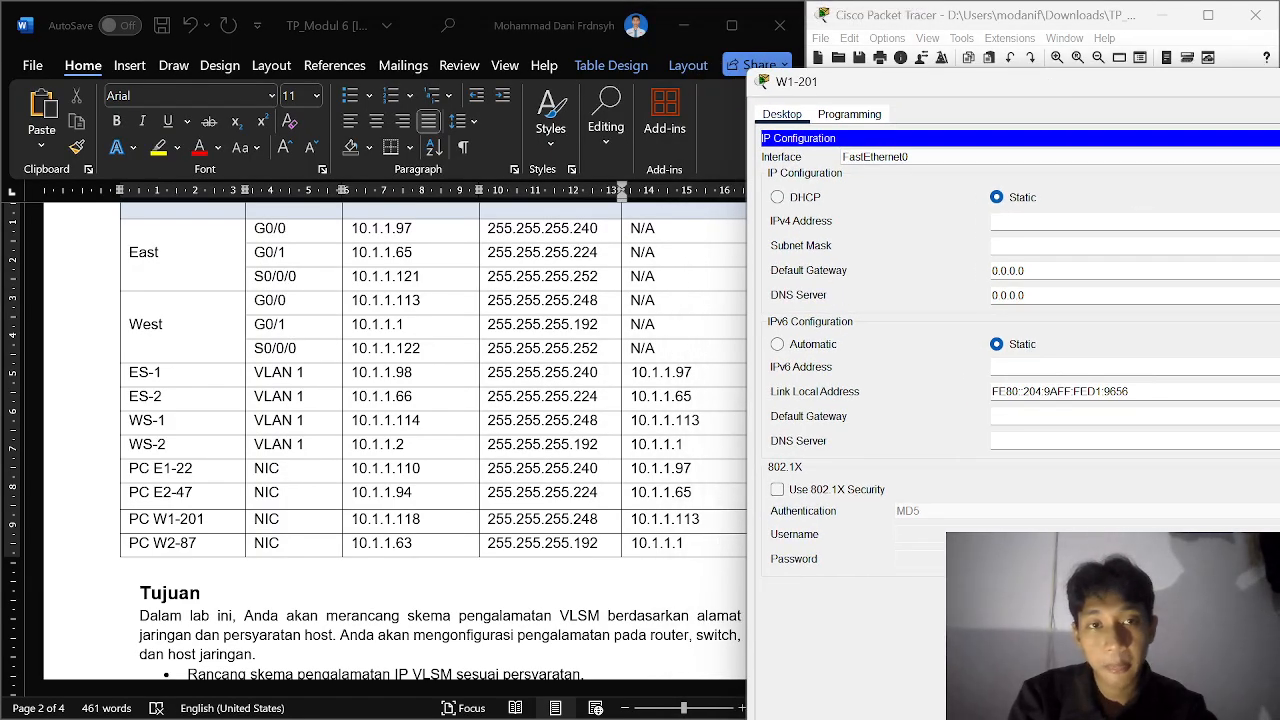
{"action": "left_click", "coordinate": [1030, 222]}
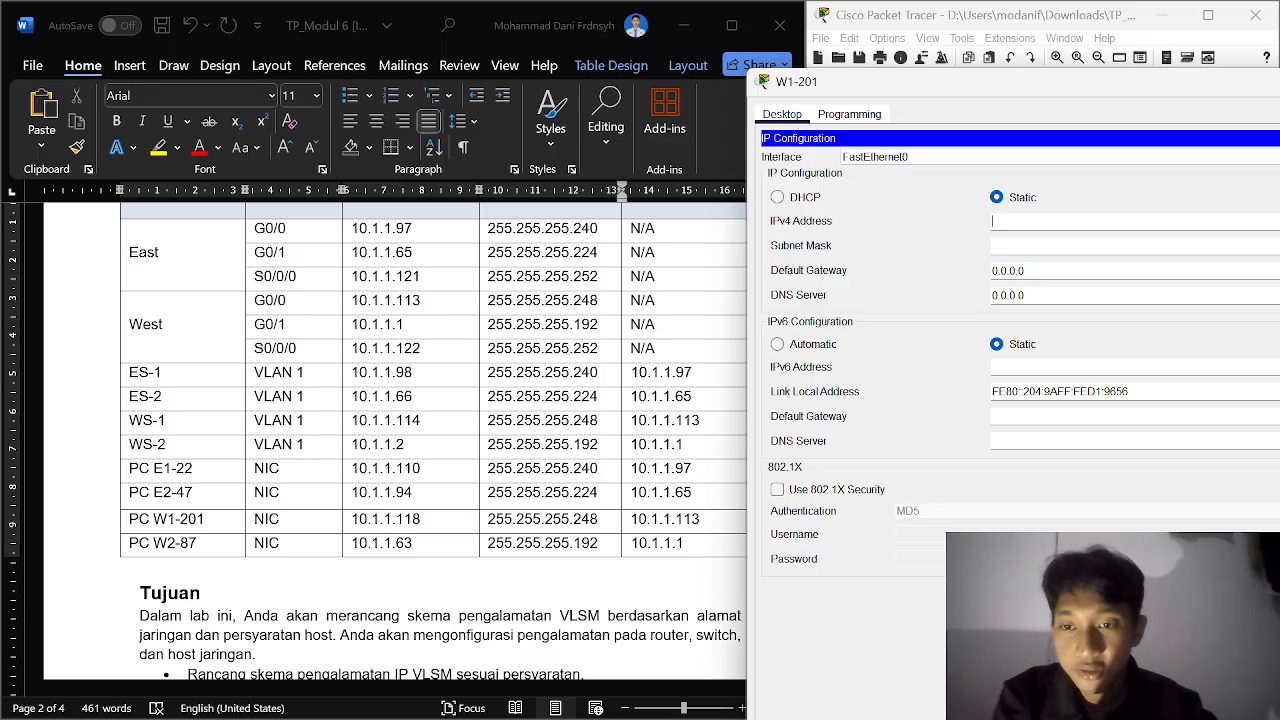
{"action": "type", "text": "10"}
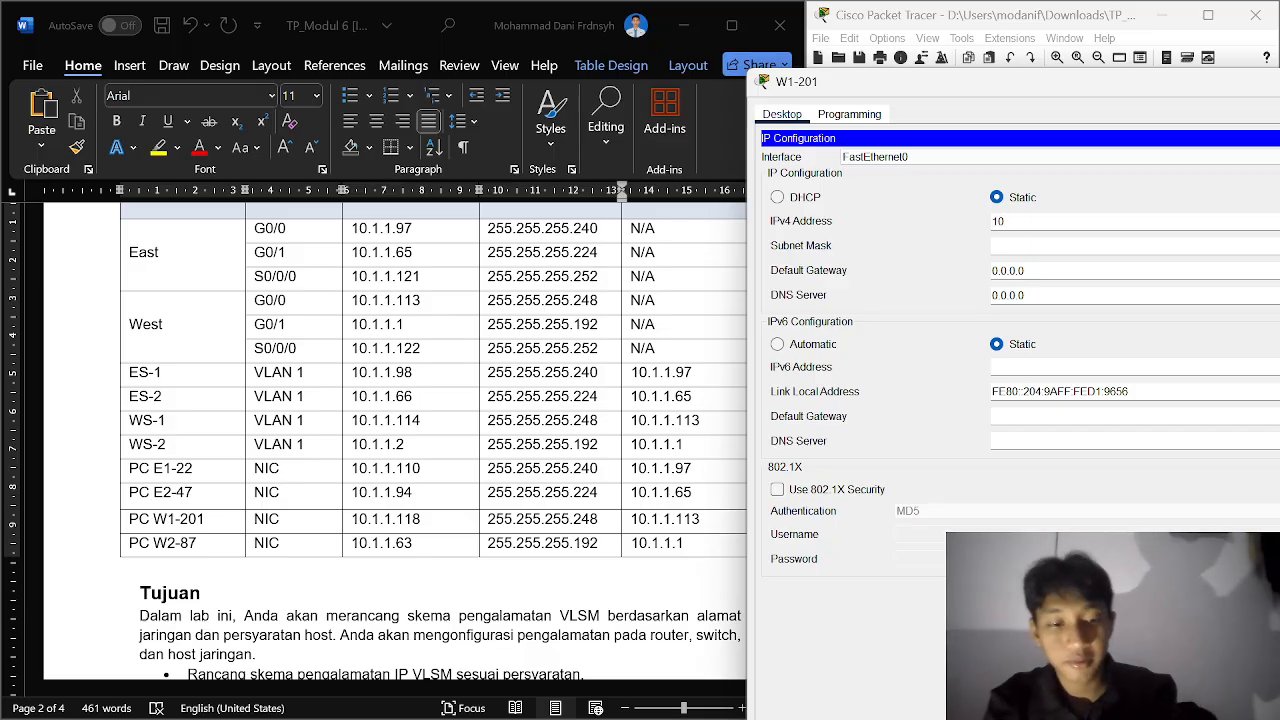
{"action": "type", "text": ".1.1.118"}
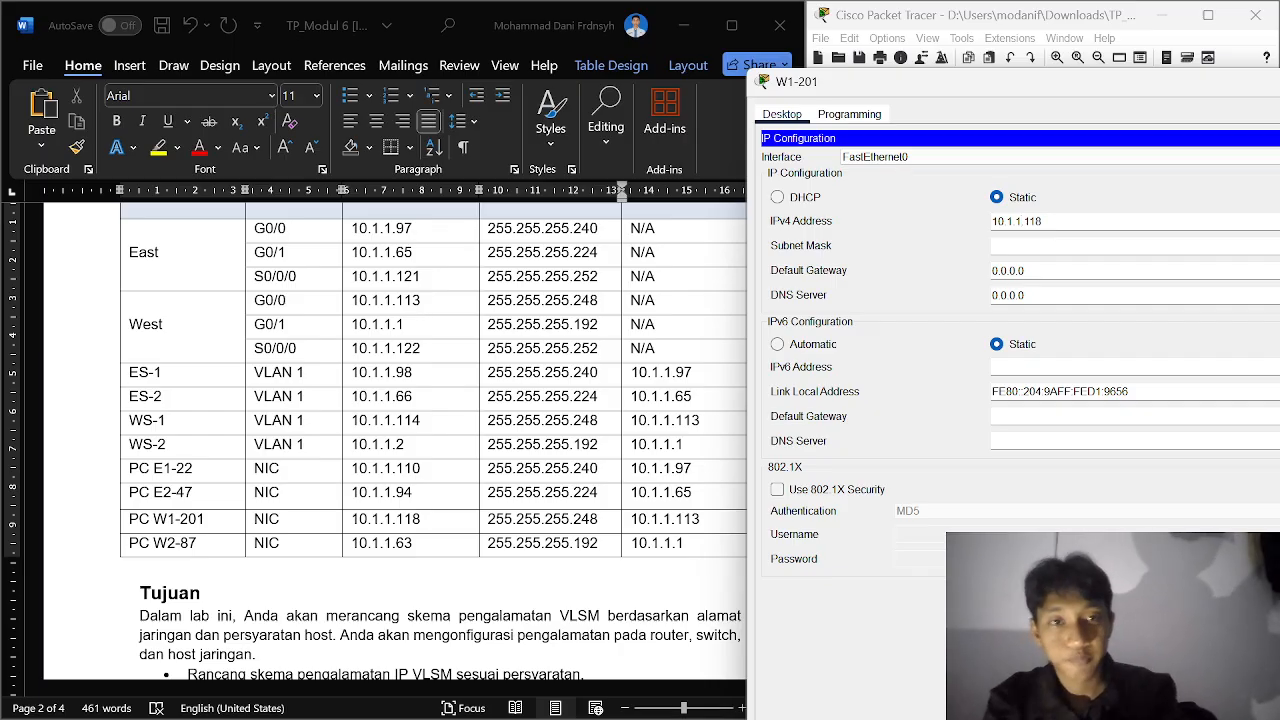
Step: Replace PC W1-201's subnet mask with 255.255.255.248, as given in the addressing table
{"action": "key", "text": "Tab"}
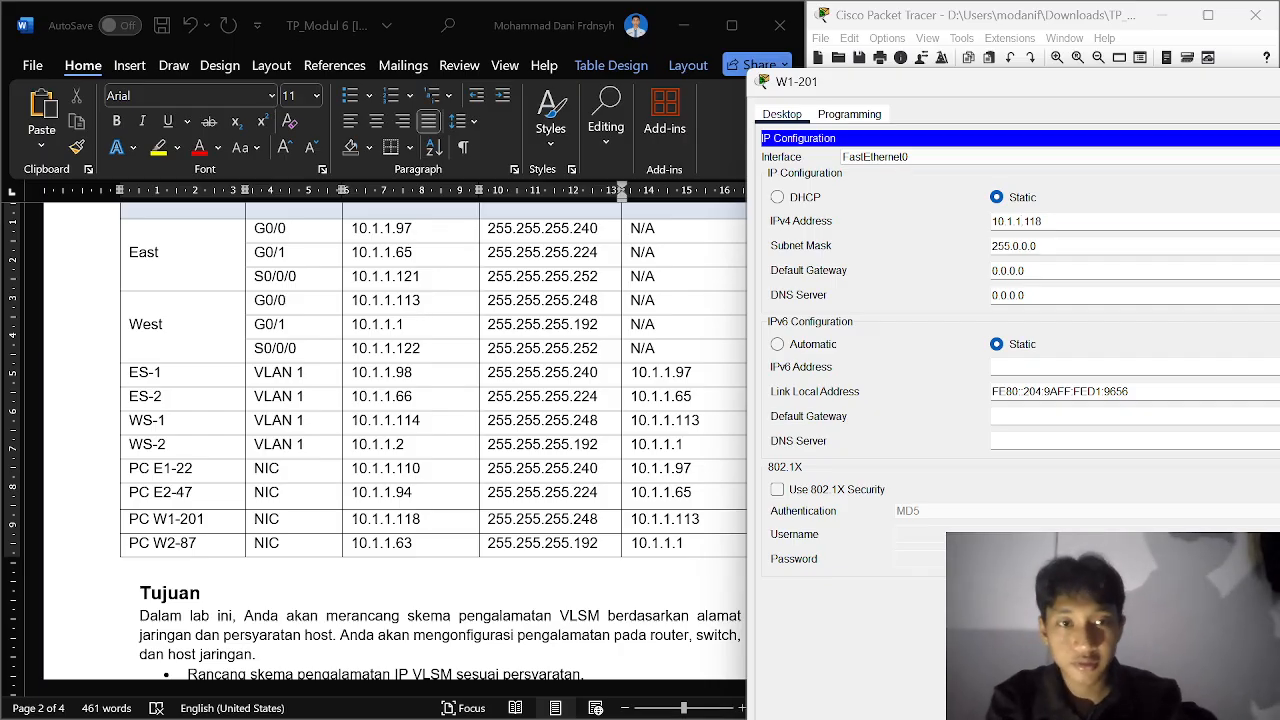
{"action": "key", "text": "BackSpace"}
{"action": "key", "text": "BackSpace"}
{"action": "key", "text": "BackSpace"}
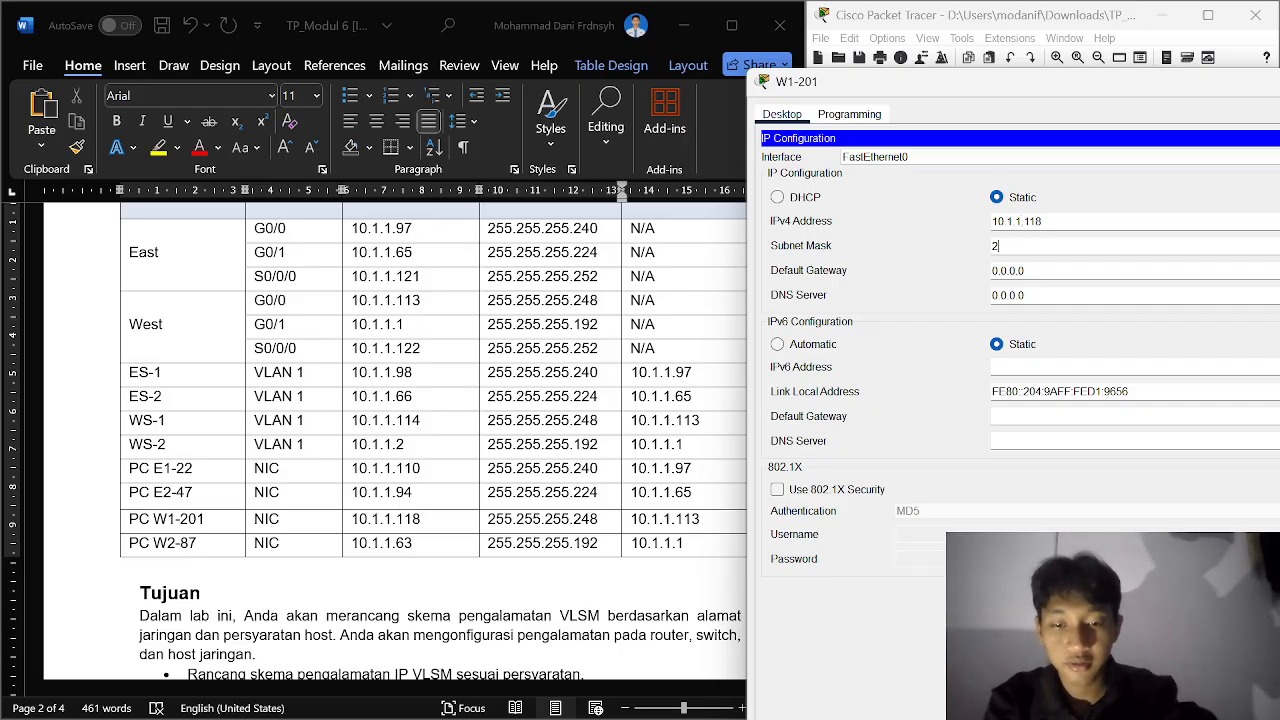
{"action": "type", "text": "55.255.25"}
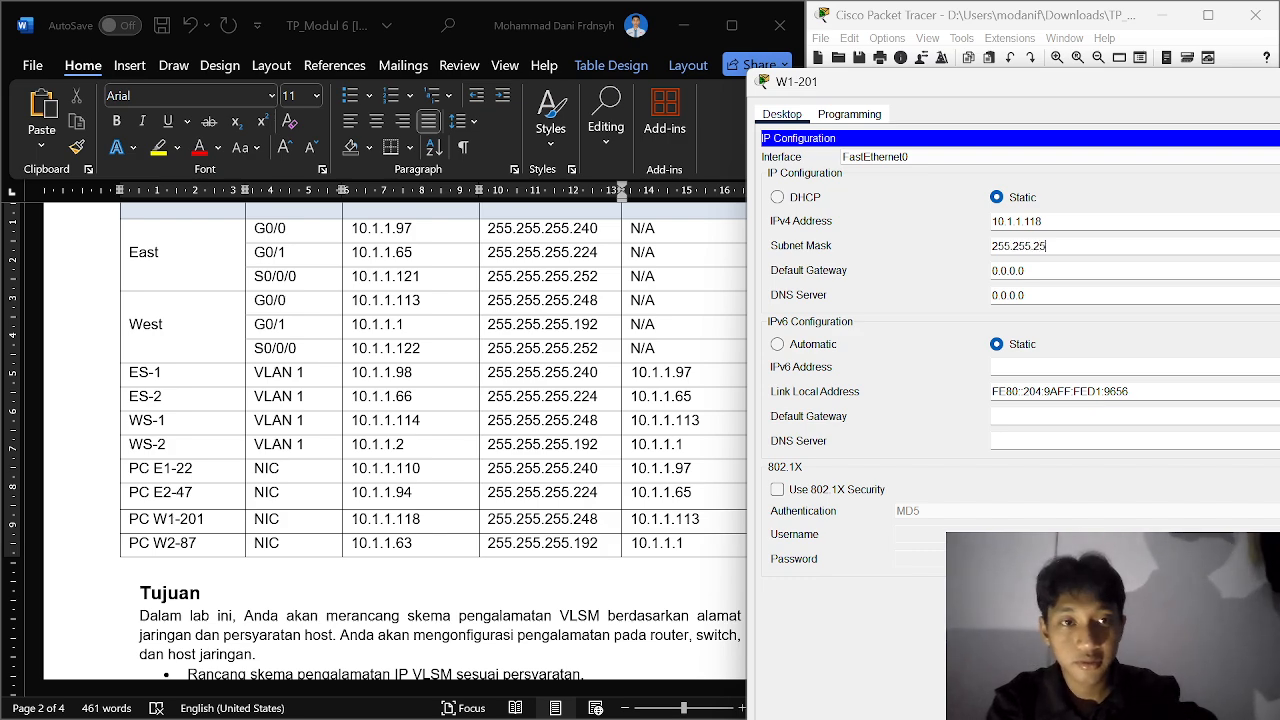
{"action": "type", "text": "5.248"}
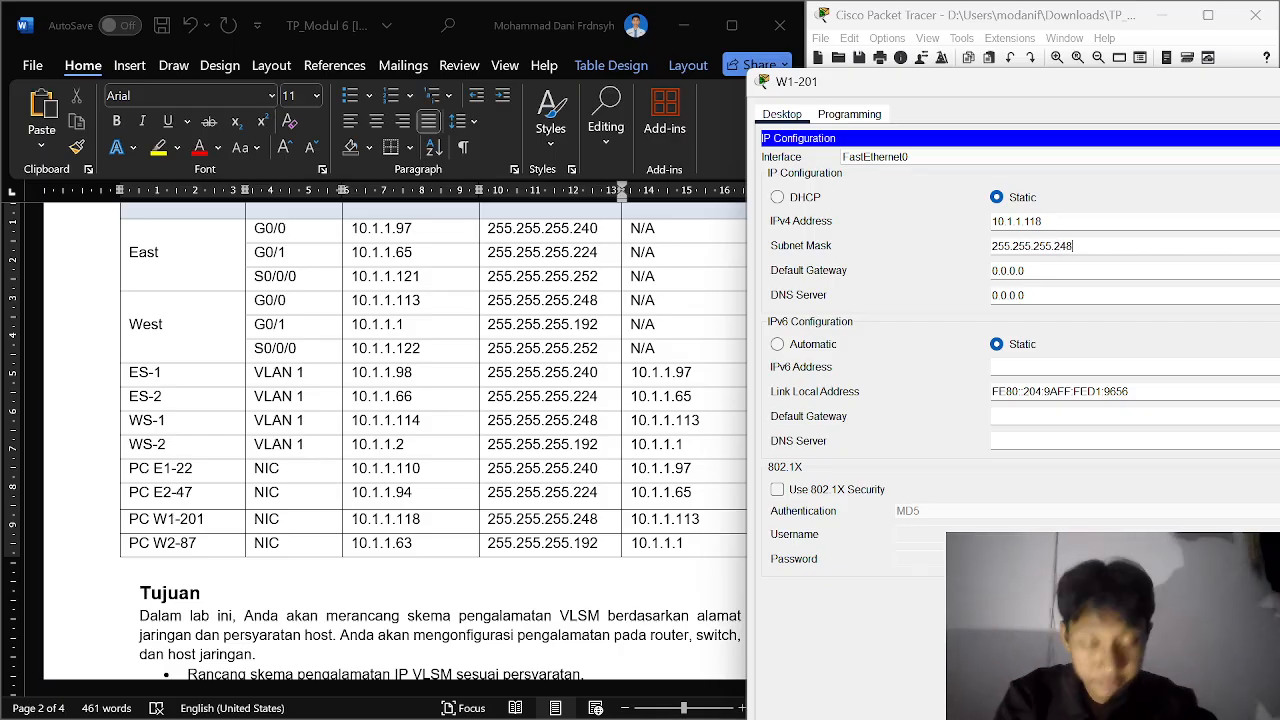
Step: Replace PC W1-201's IPv4 default gateway with 10.1.1.113 and close its configuration window
{"action": "key", "text": "BackSpace"}
{"action": "key", "text": "BackSpace"}
{"action": "key", "text": "BackSpace"}
{"action": "key", "text": "BackSpace"}
{"action": "key", "text": "BackSpace"}
{"action": "key", "text": "BackSpace"}
{"action": "key", "text": "BackSpace"}
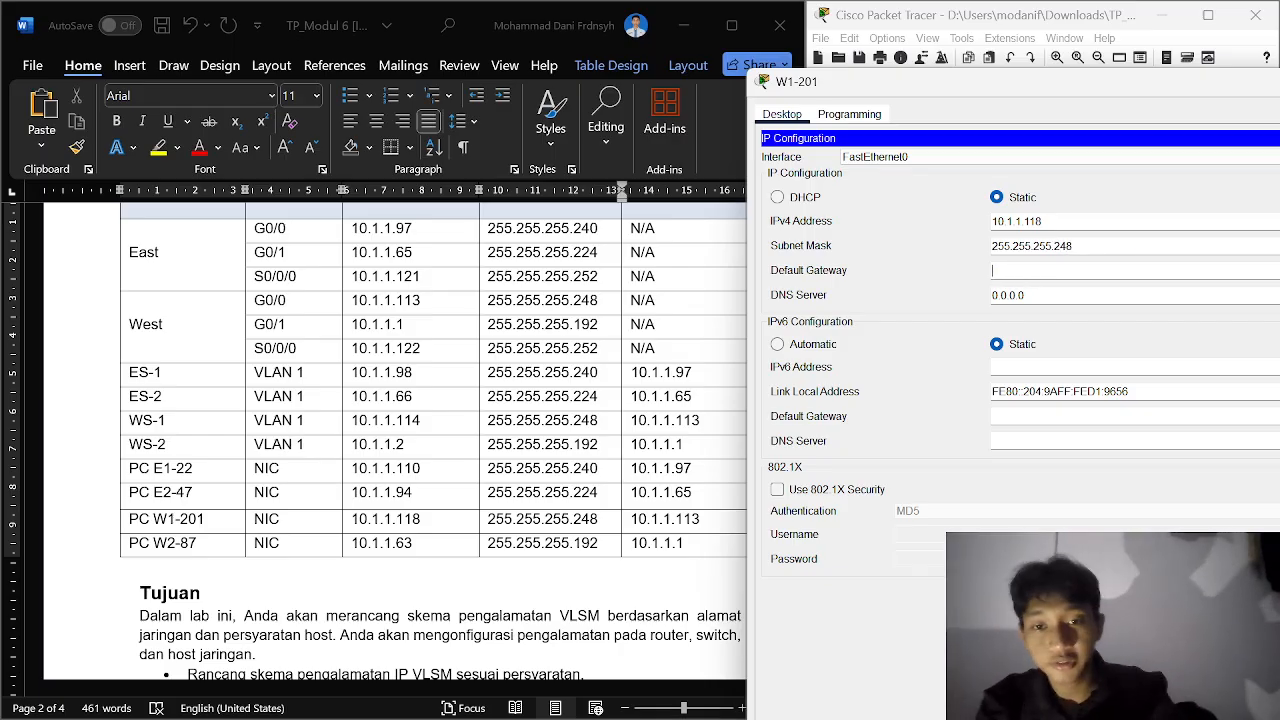
{"action": "type", "text": "10"}
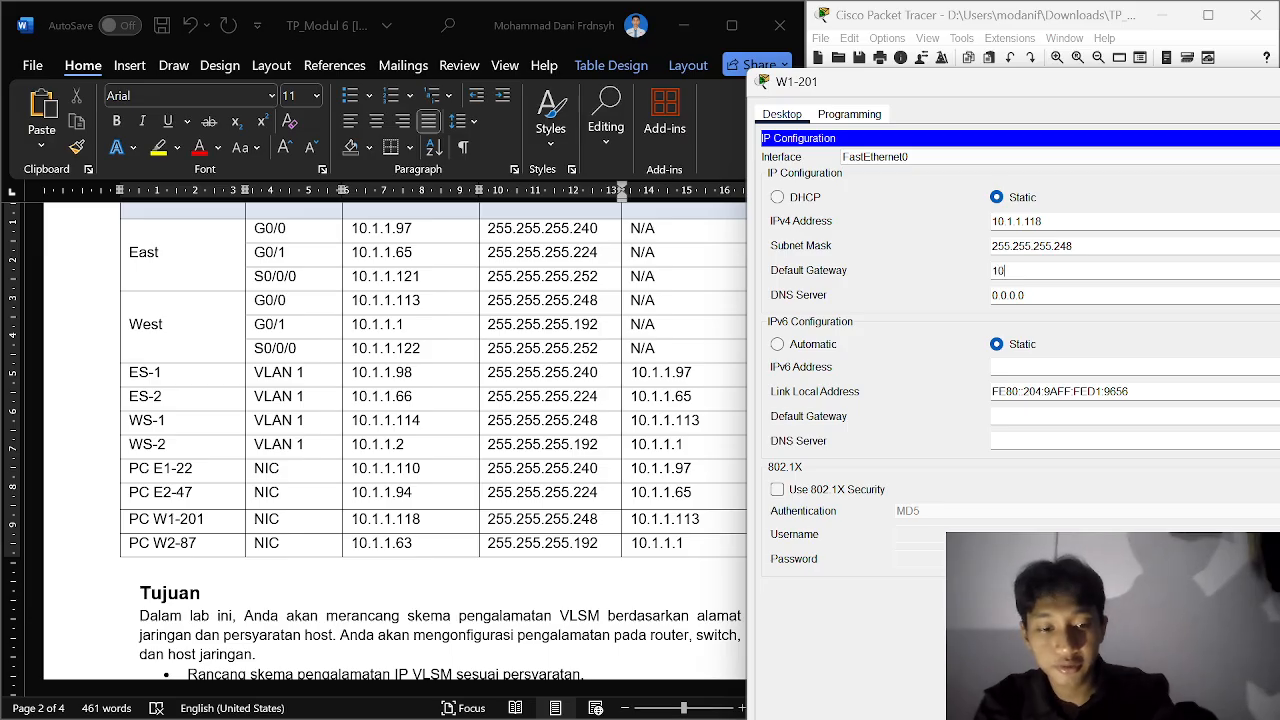
{"action": "type", "text": ".1.1."}
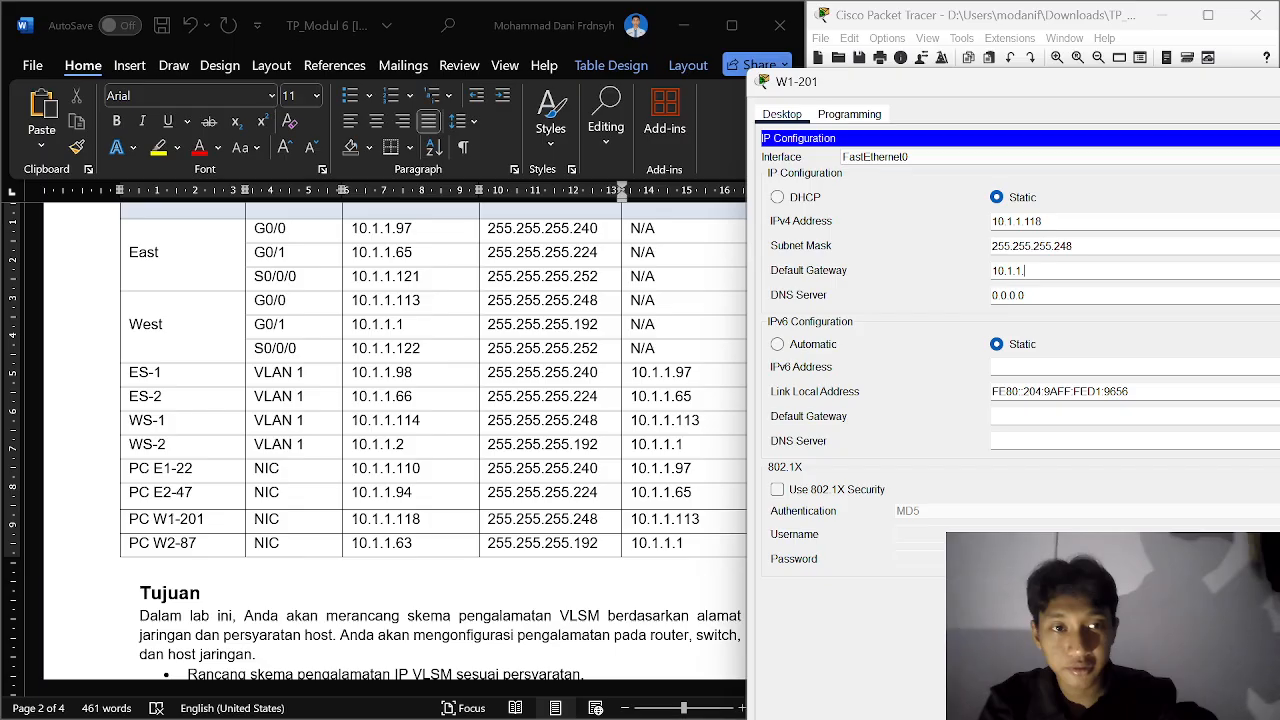
{"action": "type", "text": "113"}
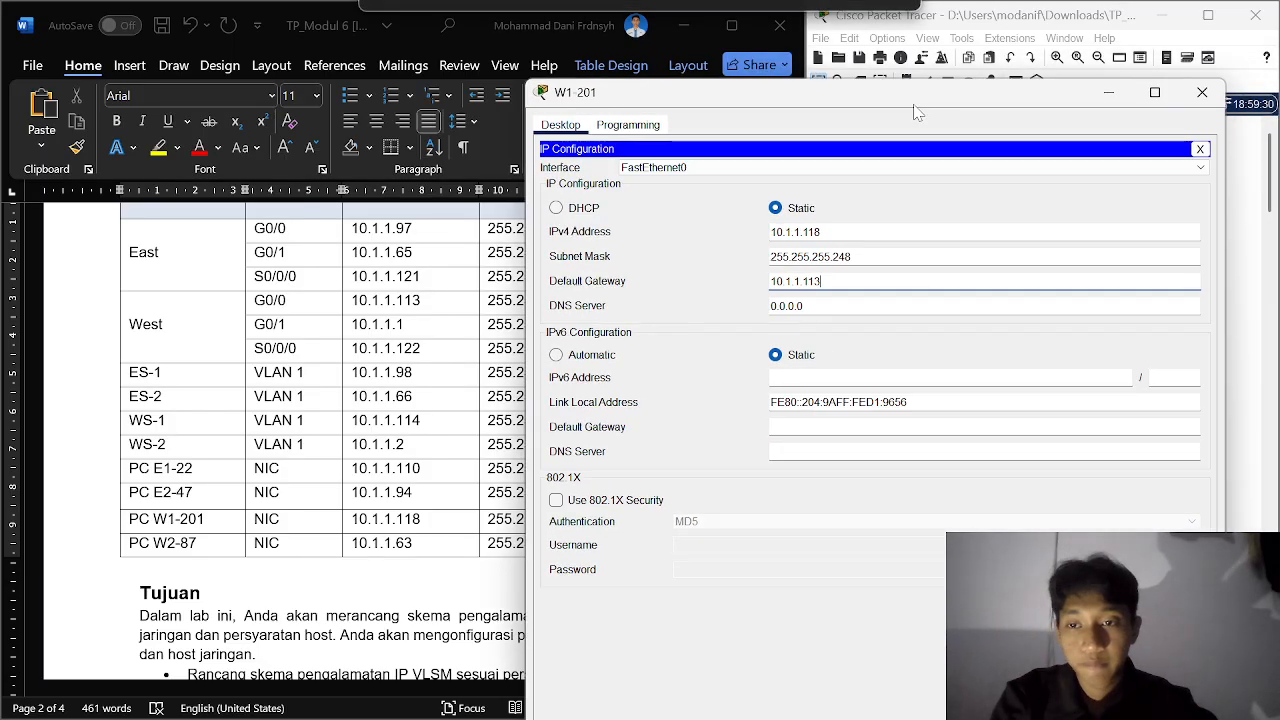
{"action": "left_click", "coordinate": [1199, 140]}
{"action": "left_click", "coordinate": [1202, 92]}
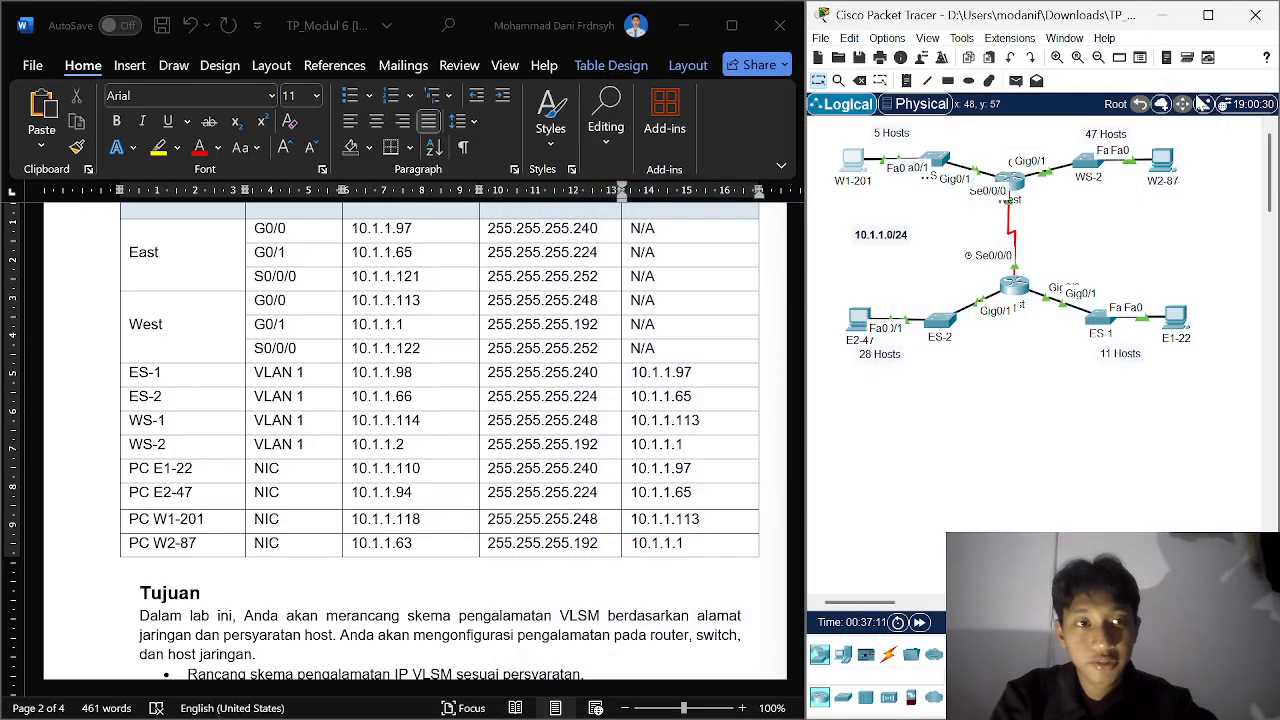
Step: Open PC W2-87's IP configuration beside the addressing table and set its static IPv4 address to 10.1.1.63
{"action": "left_click", "coordinate": [1160, 165]}
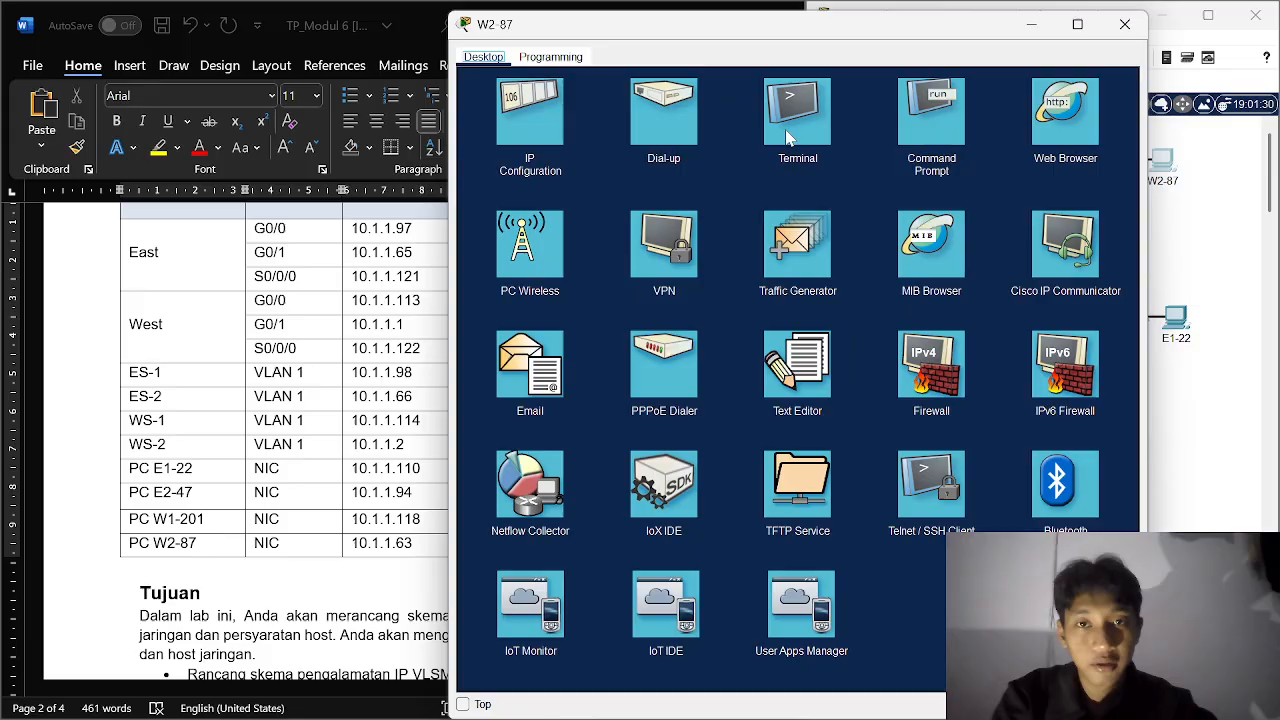
{"action": "left_click", "coordinate": [532, 112]}
{"action": "left_click_drag", "start_coordinate": [801, 38], "coordinate": [1062, 80]}
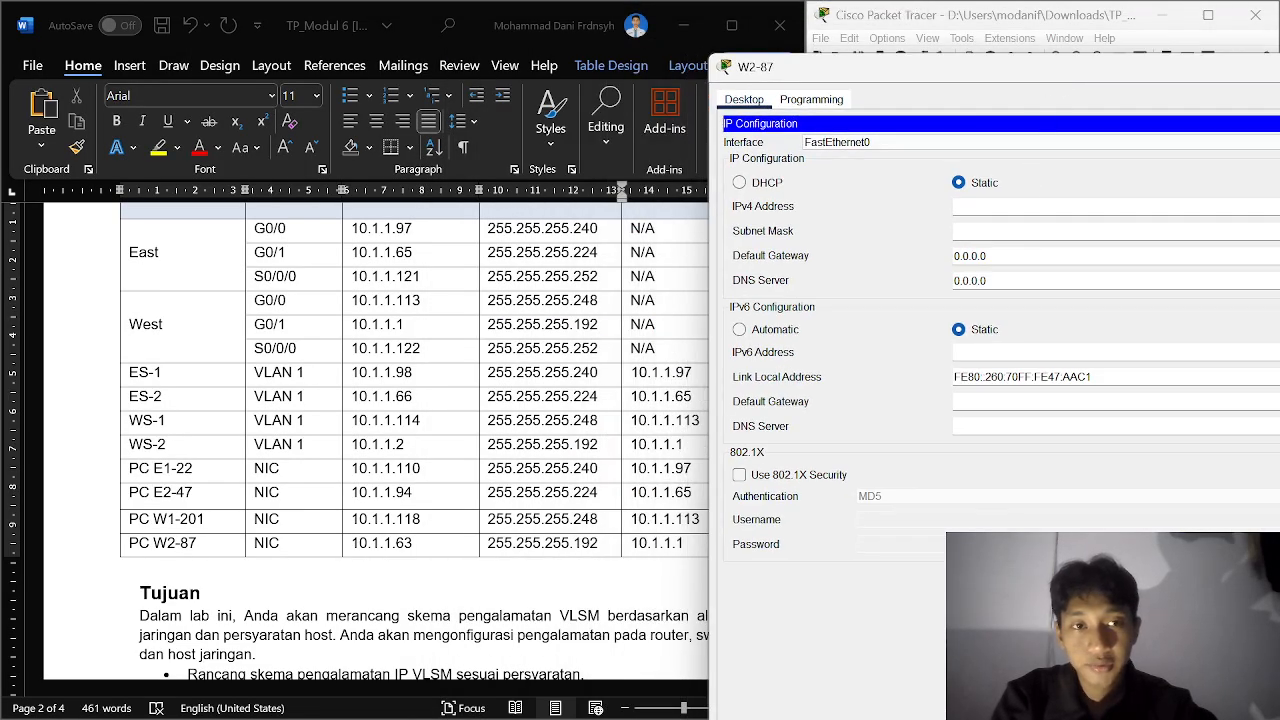
{"action": "type", "text": "10"}
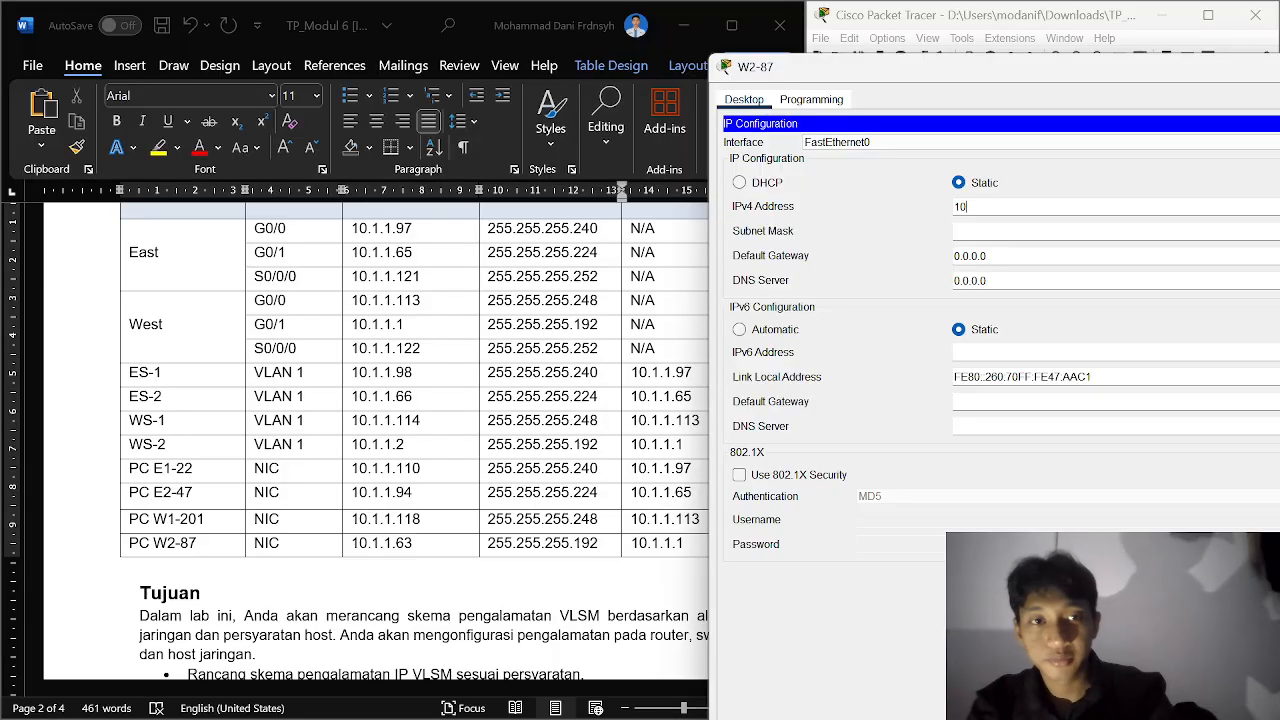
{"action": "type", "text": ".1.1."}
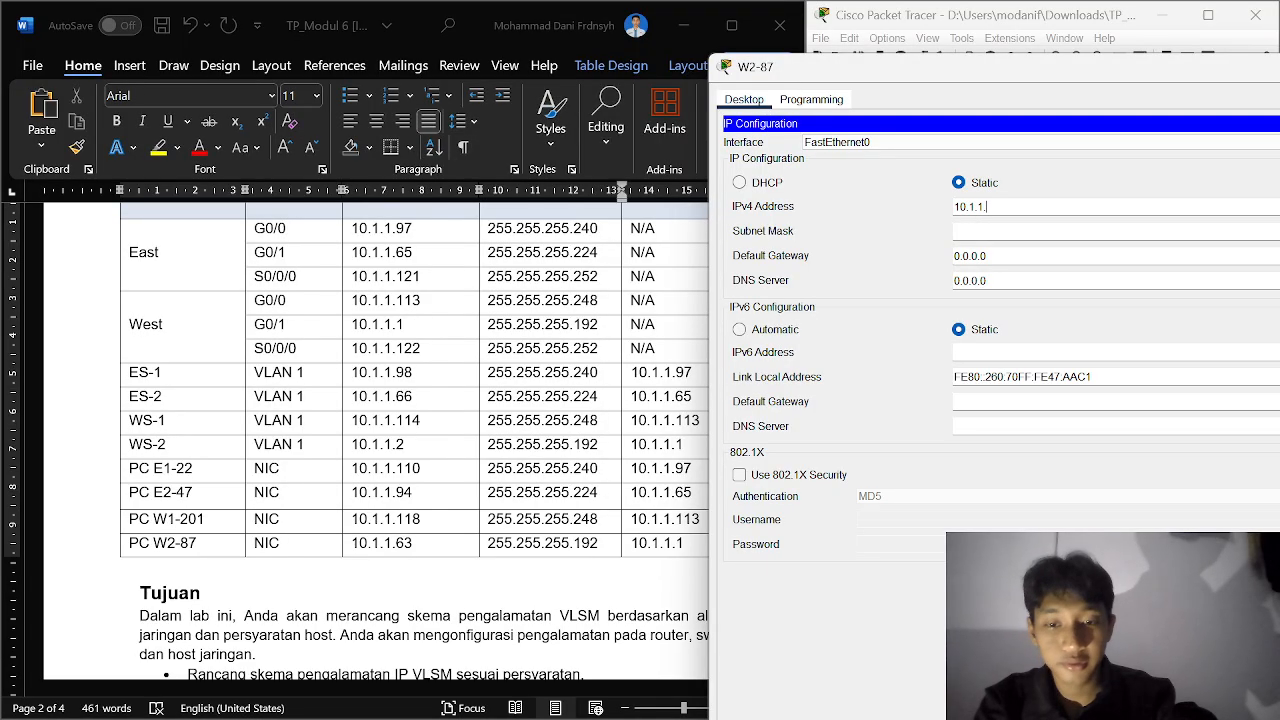
{"action": "type", "text": "63"}
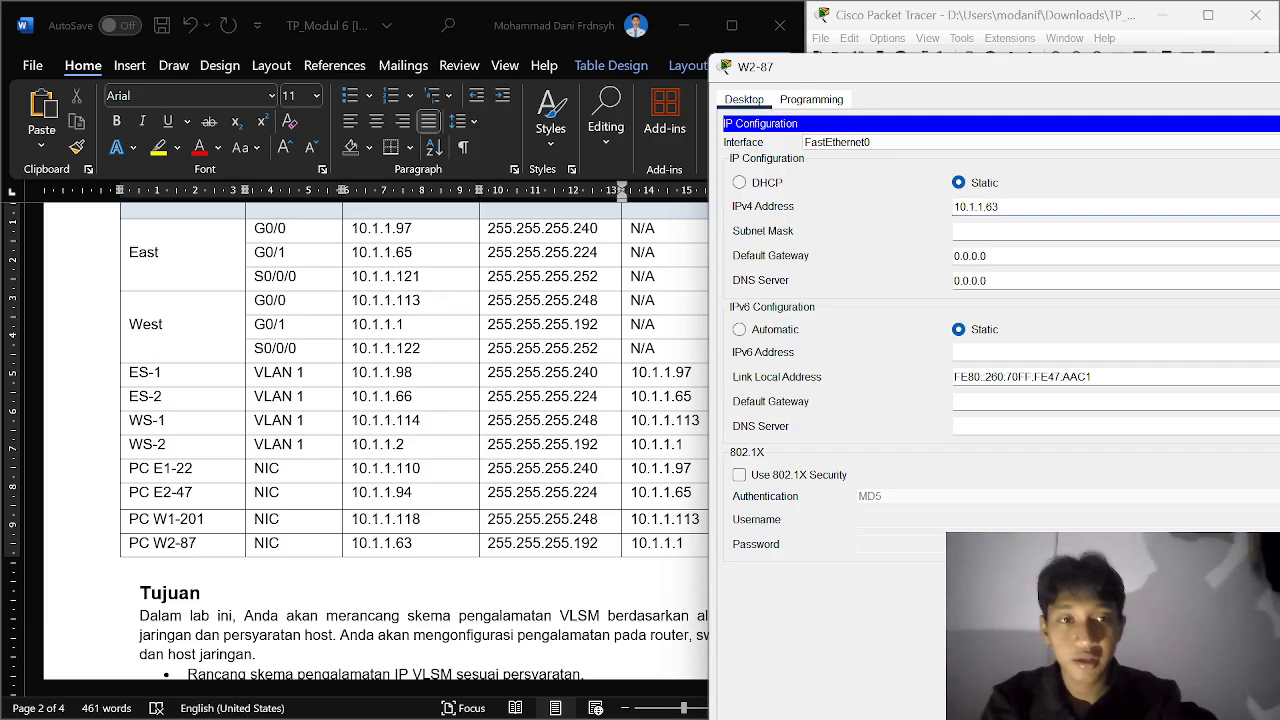
Step: Try to replace PC W2-87's subnet mask with 255.255.255.192 while its IPv4 address is 10.1.1.63
{"action": "key", "text": "Tab"}
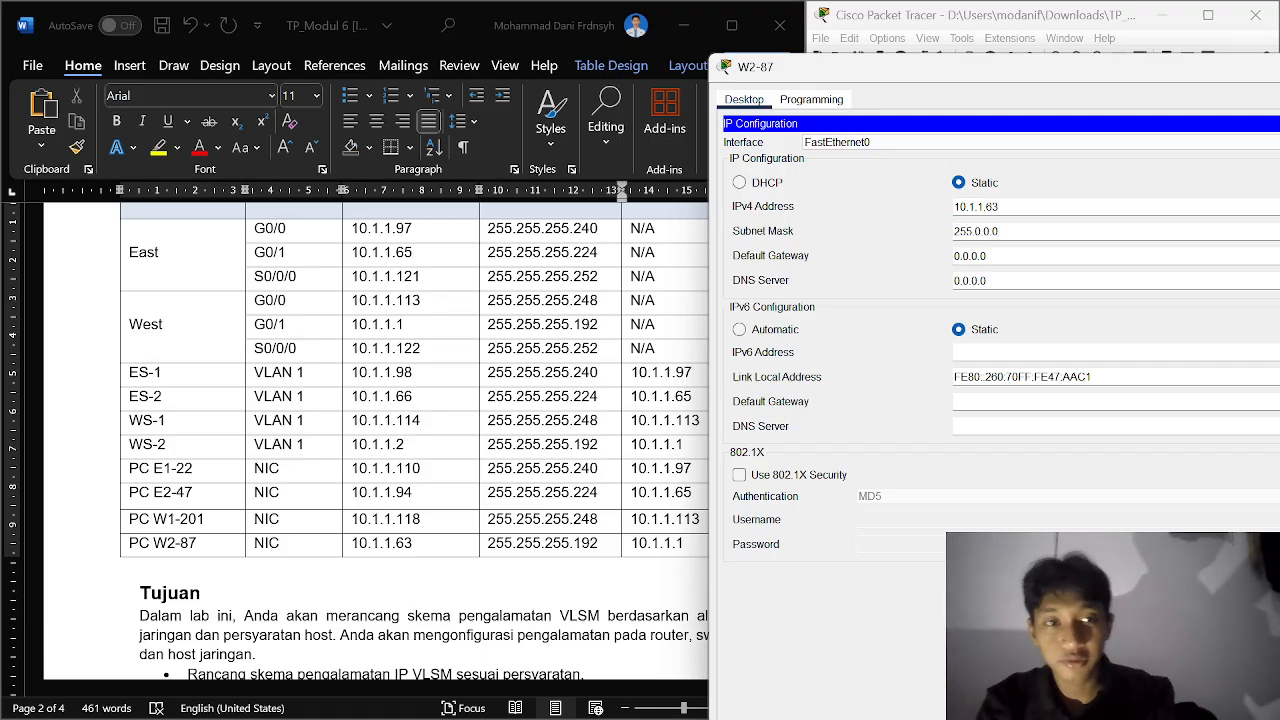
{"action": "key", "text": "BackSpace"}
{"action": "key", "text": "BackSpace"}
{"action": "key", "text": "BackSpace"}
{"action": "key", "text": "BackSpace"}
{"action": "key", "text": "BackSpace"}
{"action": "key", "text": "BackSpace"}
{"action": "key", "text": "BackSpace"}
{"action": "key", "text": "BackSpace"}
{"action": "key", "text": "BackSpace"}
{"action": "type", "text": "255"}
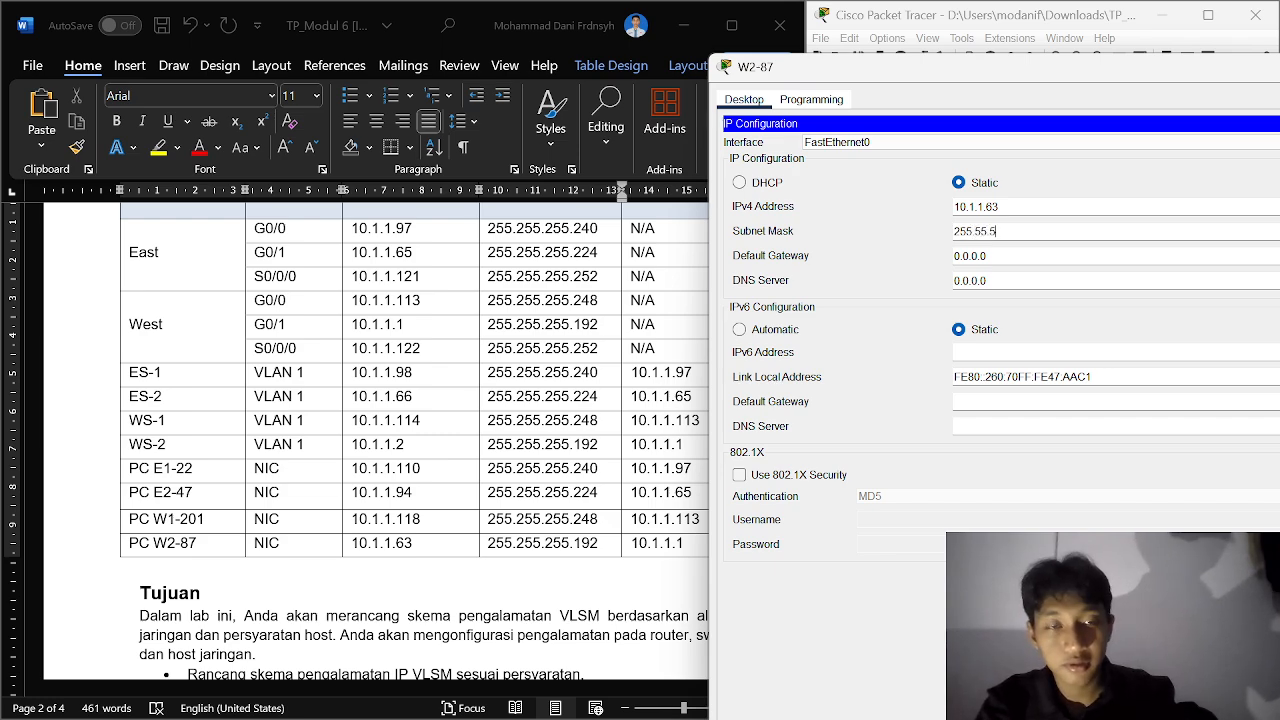
{"action": "key", "text": "BackSpace"}
{"action": "key", "text": "BackSpace"}
{"action": "key", "text": "BackSpace"}
{"action": "key", "text": "BackSpace"}
{"action": "type", "text": "255"}
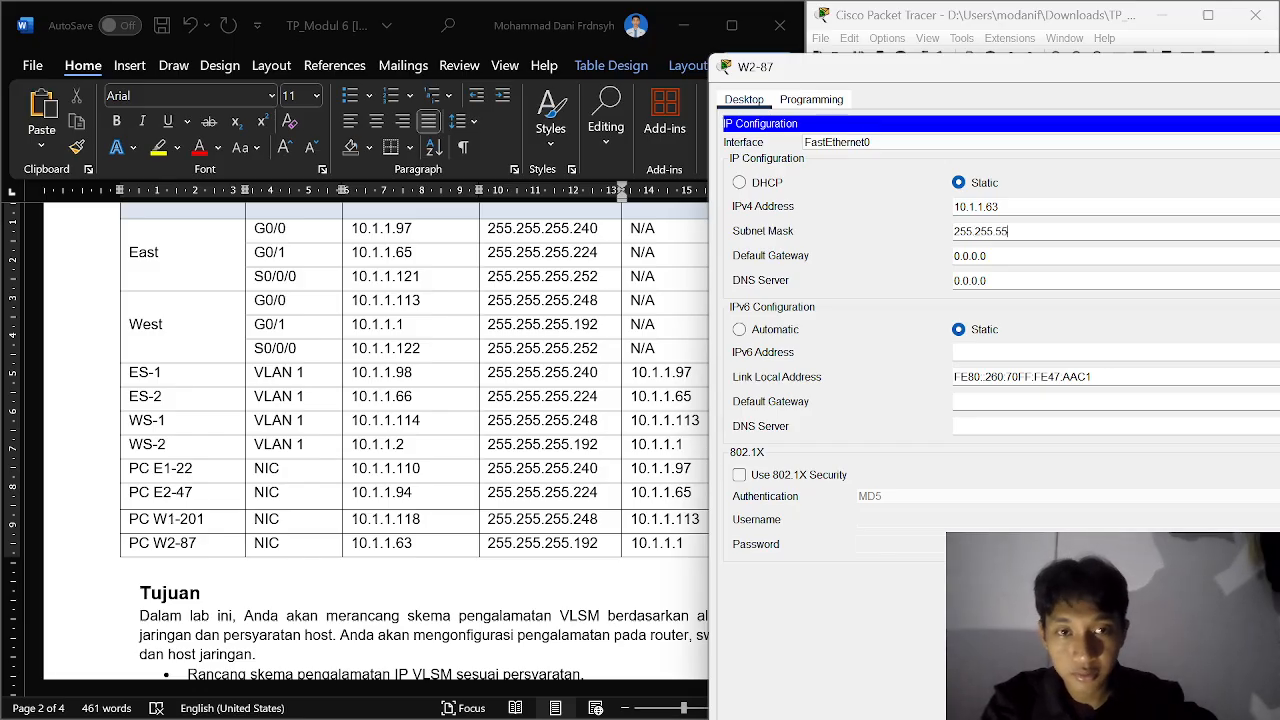
{"action": "type", "text": ".255"}
{"action": "key", "text": "BackSpace"}
{"action": "key", "text": "BackSpace"}
{"action": "type", "text": "255."}
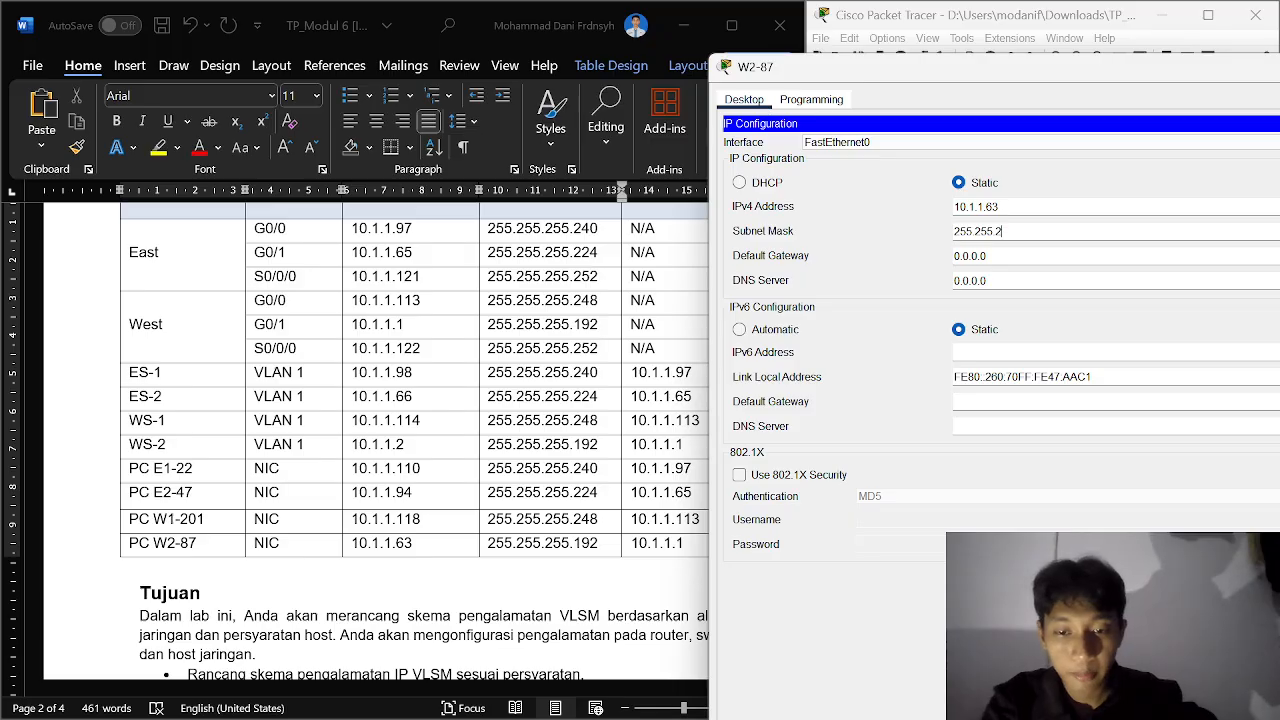
{"action": "type", "text": "192"}
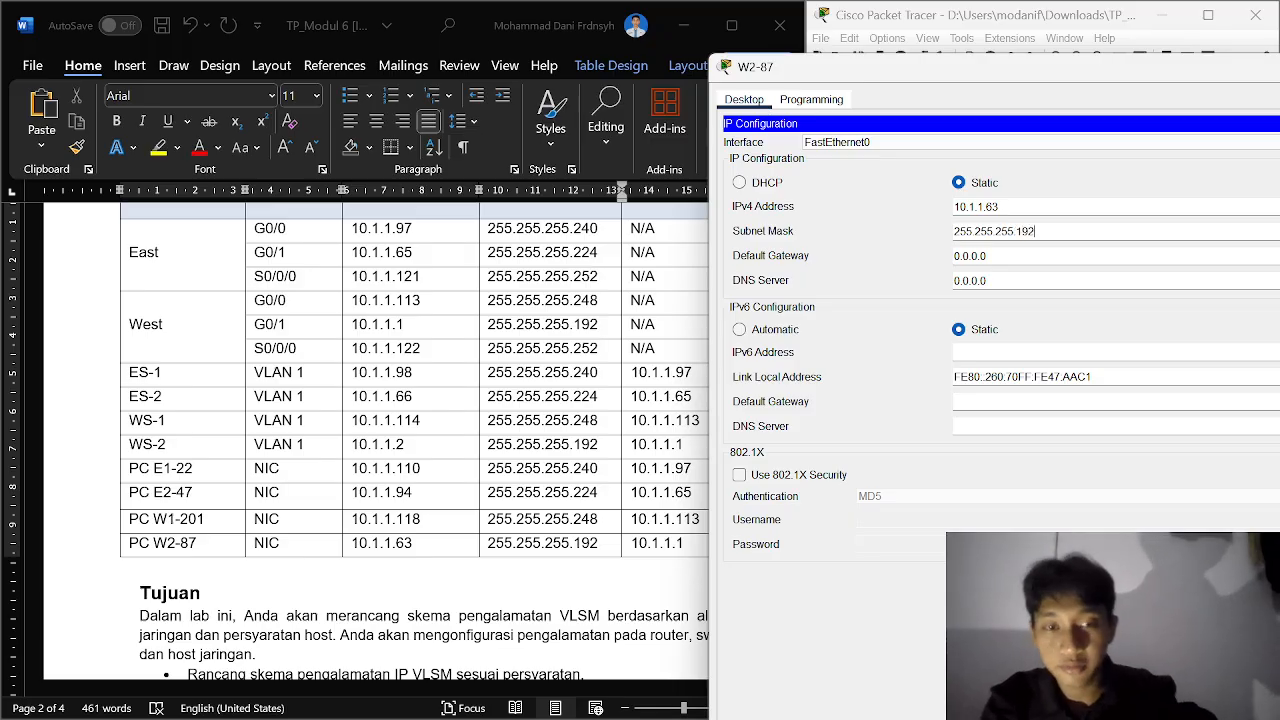
{"action": "left_click", "coordinate": [1017, 258]}
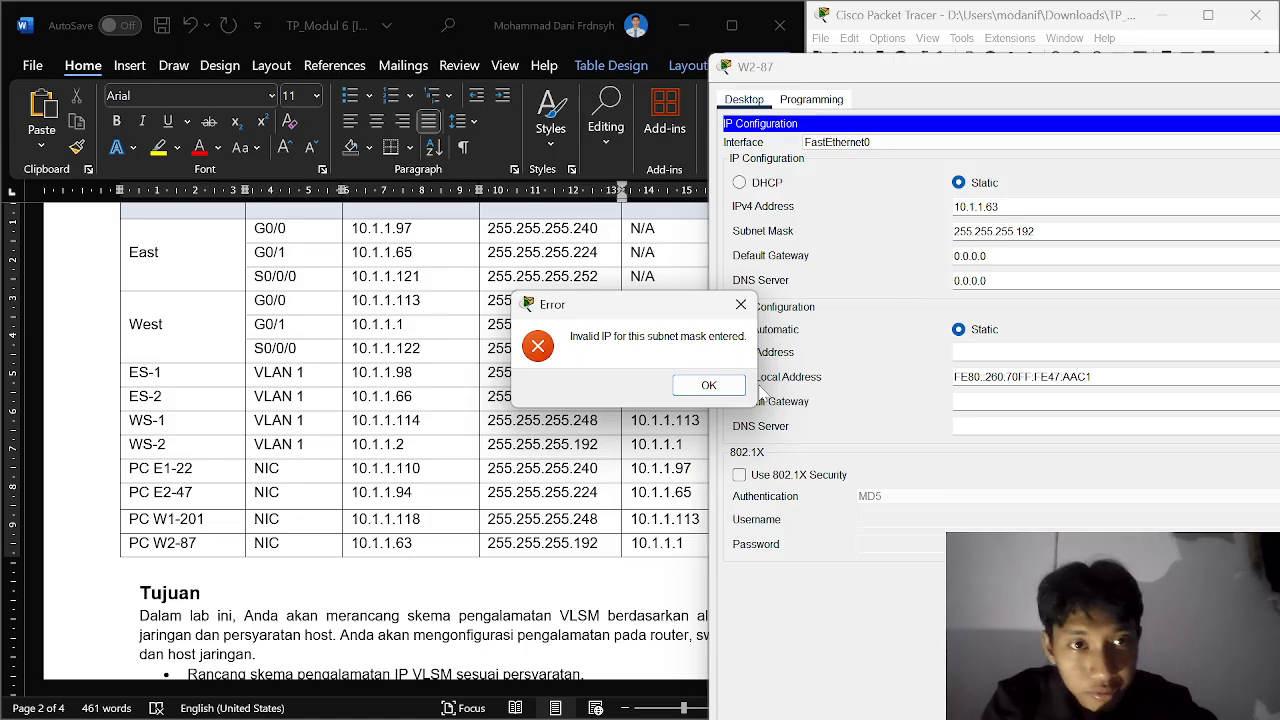
{"action": "left_click", "coordinate": [729, 393]}
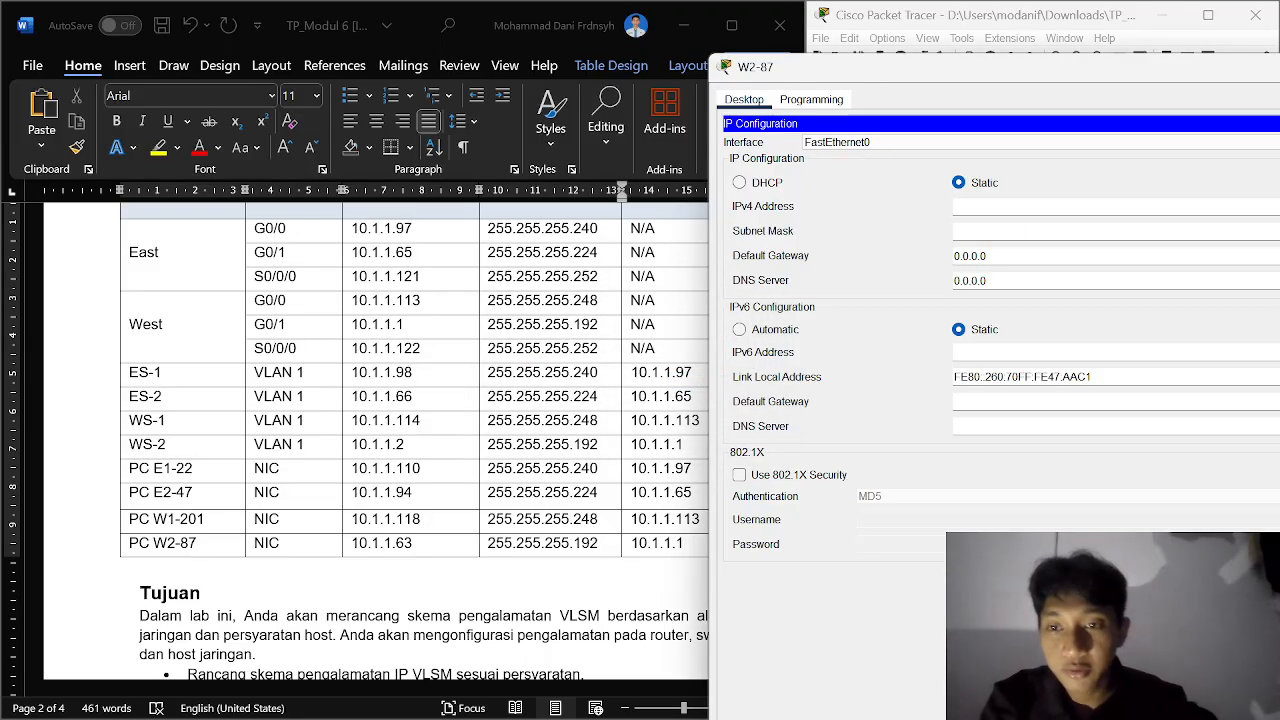
Step: Try again to assign PC W2-87 the static IPv4 address 10.1.1.63 with subnet mask 255.255.255.192
{"action": "type", "text": "10."}
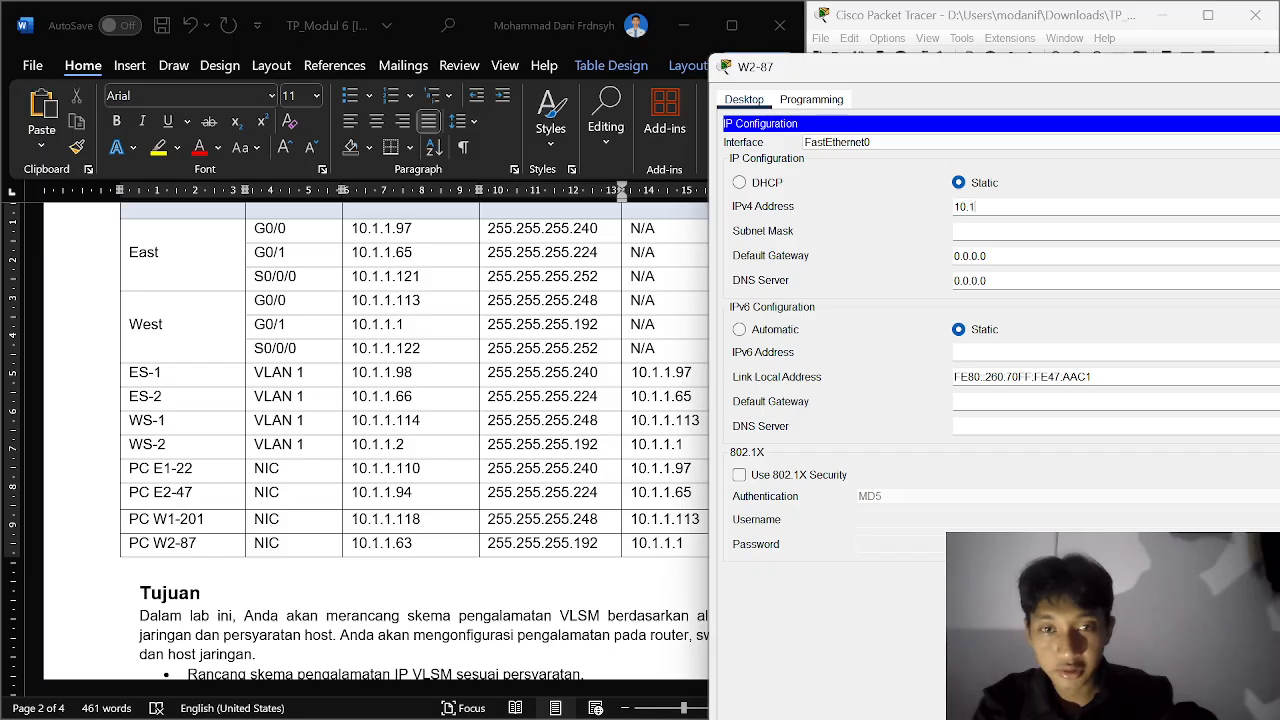
{"action": "type", "text": "1.1.63"}
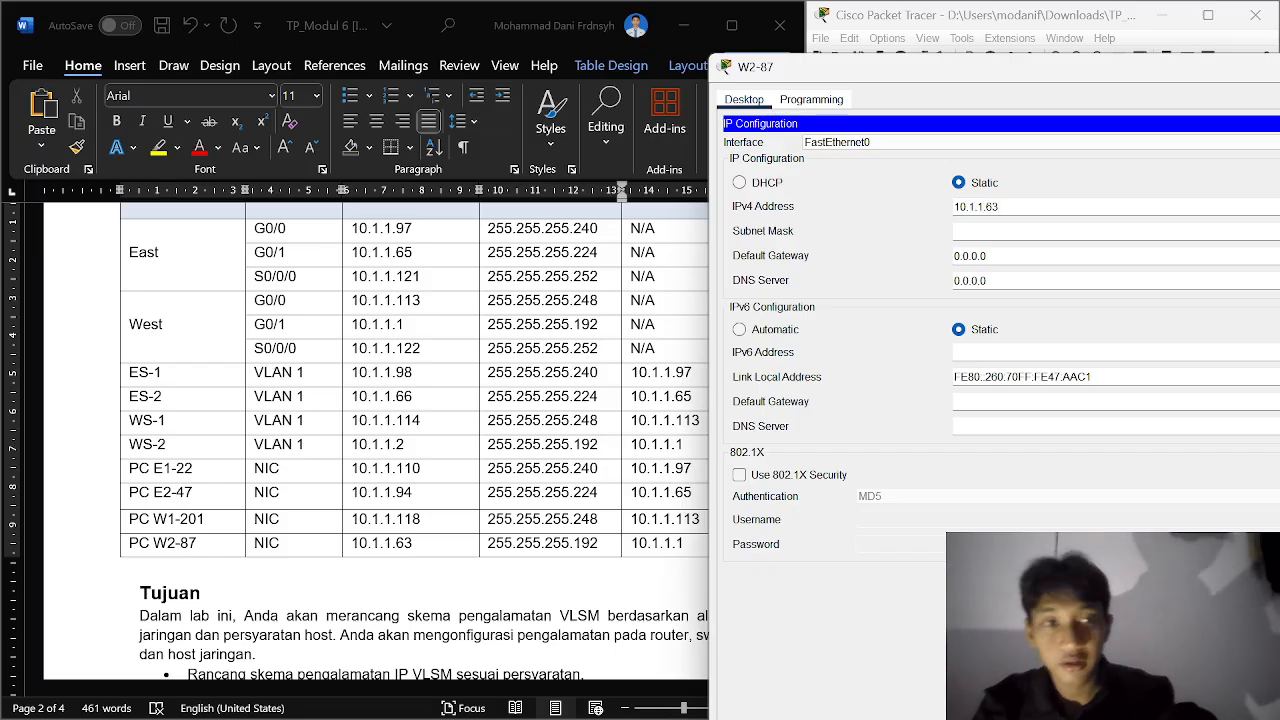
{"action": "key", "text": "Tab"}
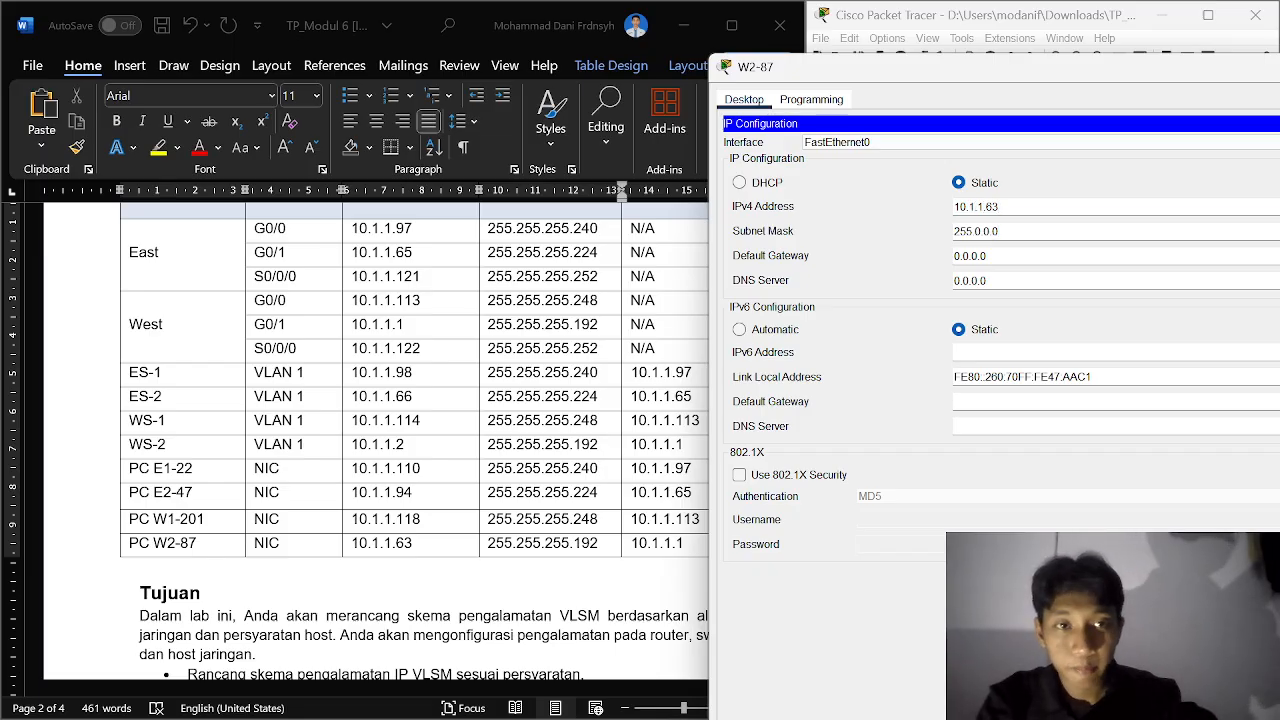
{"action": "key", "text": "BackSpace"}
{"action": "key", "text": "BackSpace"}
{"action": "key", "text": "BackSpace"}
{"action": "key", "text": "BackSpace"}
{"action": "key", "text": "BackSpace"}
{"action": "key", "text": "BackSpace"}
{"action": "key", "text": "BackSpace"}
{"action": "key", "text": "BackSpace"}
{"action": "key", "text": "BackSpace"}
{"action": "type", "text": "255"}
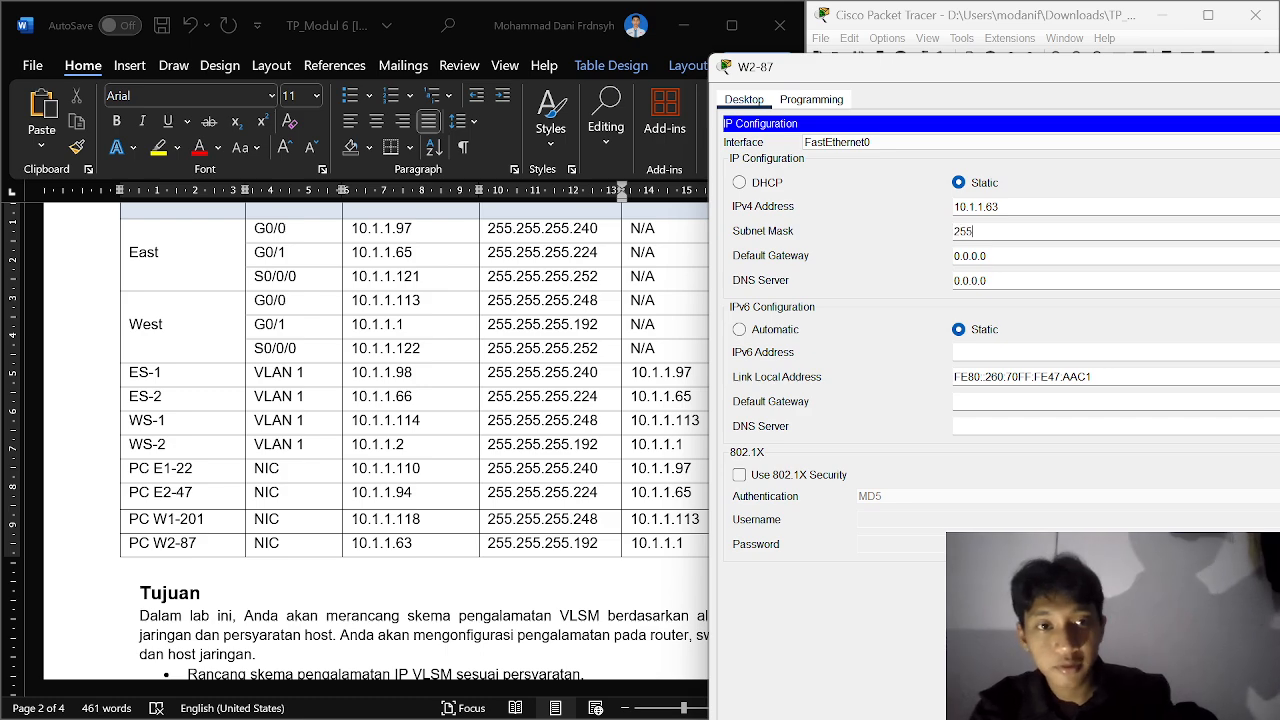
{"action": "type", "text": ".255.255"}
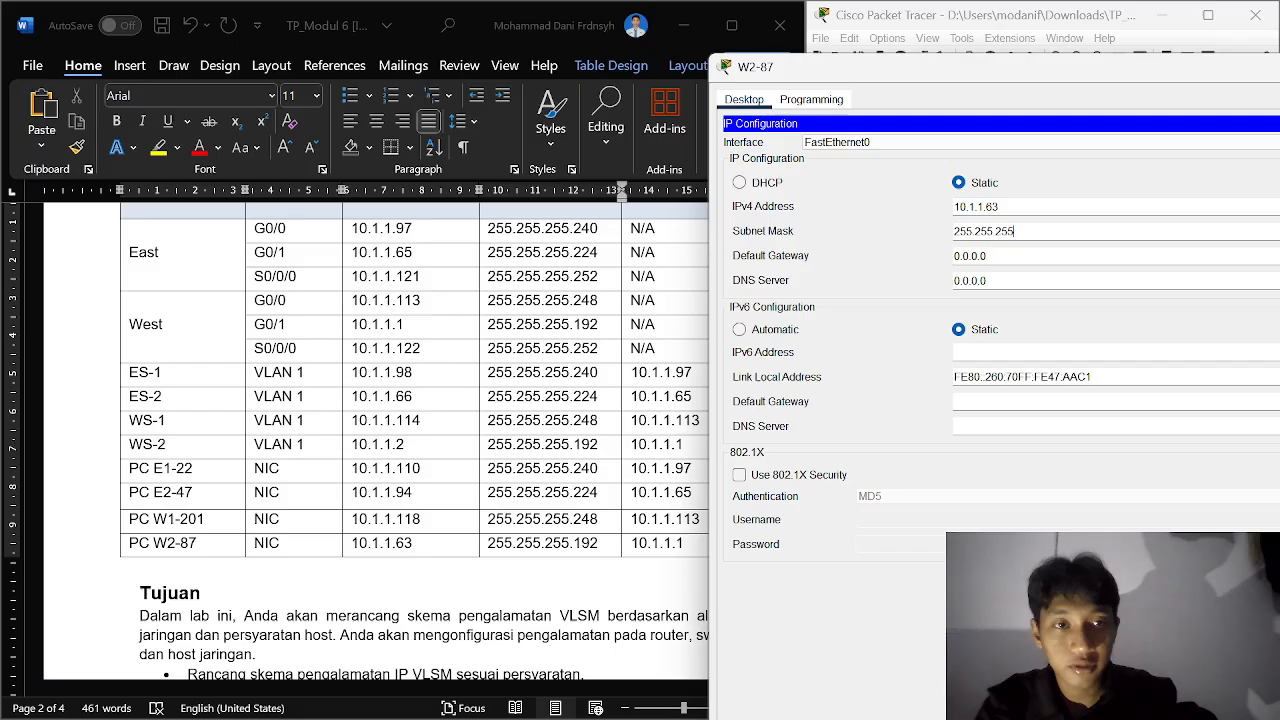
{"action": "type", "text": ".192"}
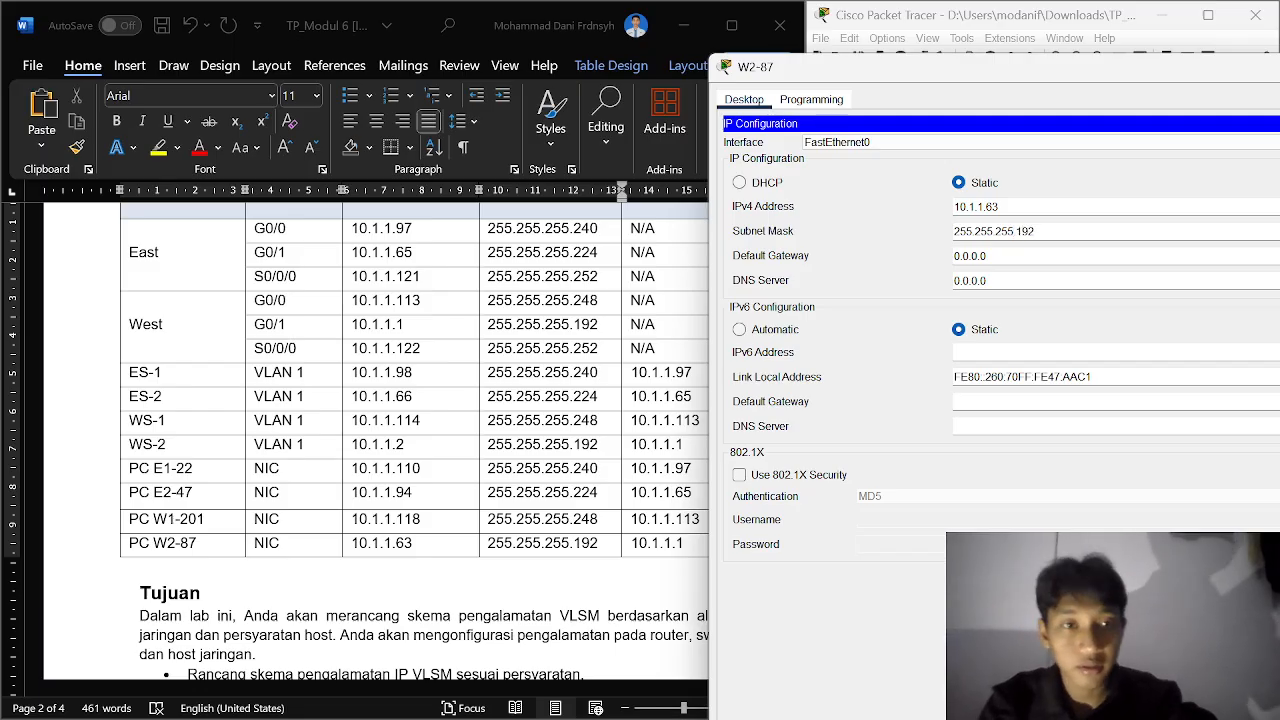
{"action": "left_click", "coordinate": [1023, 257]}
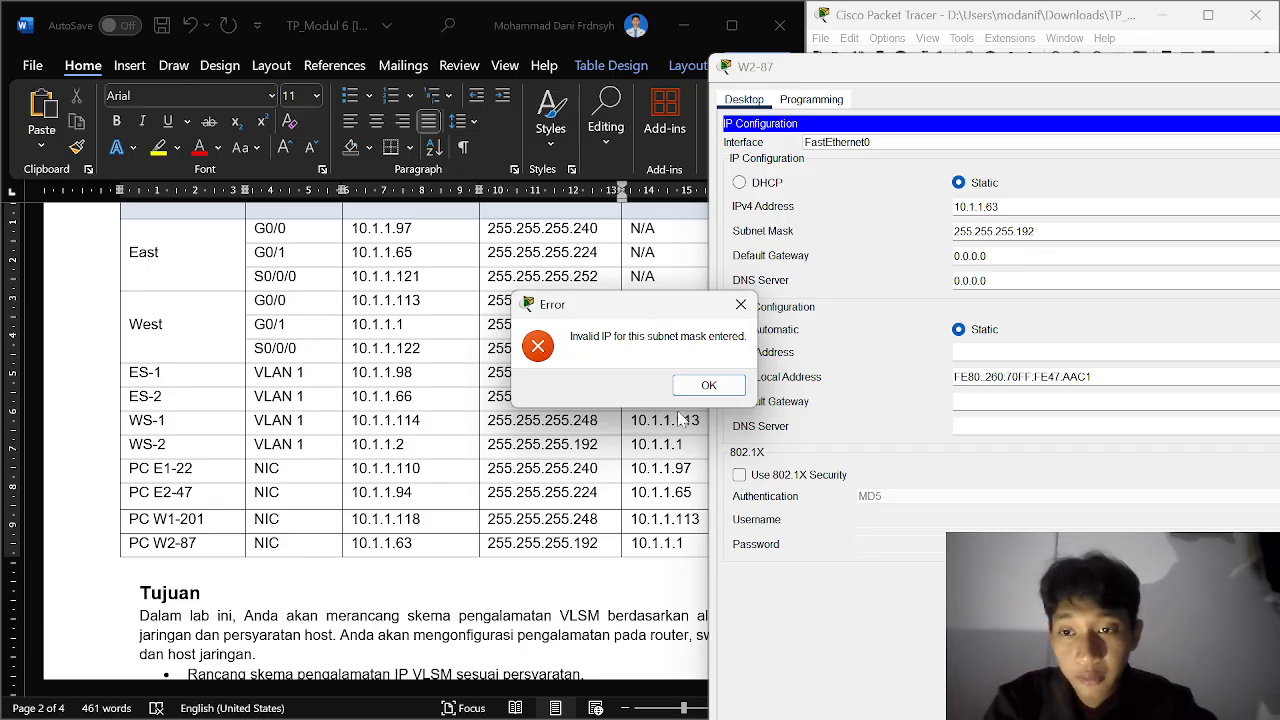
{"action": "left_click", "coordinate": [706, 386]}
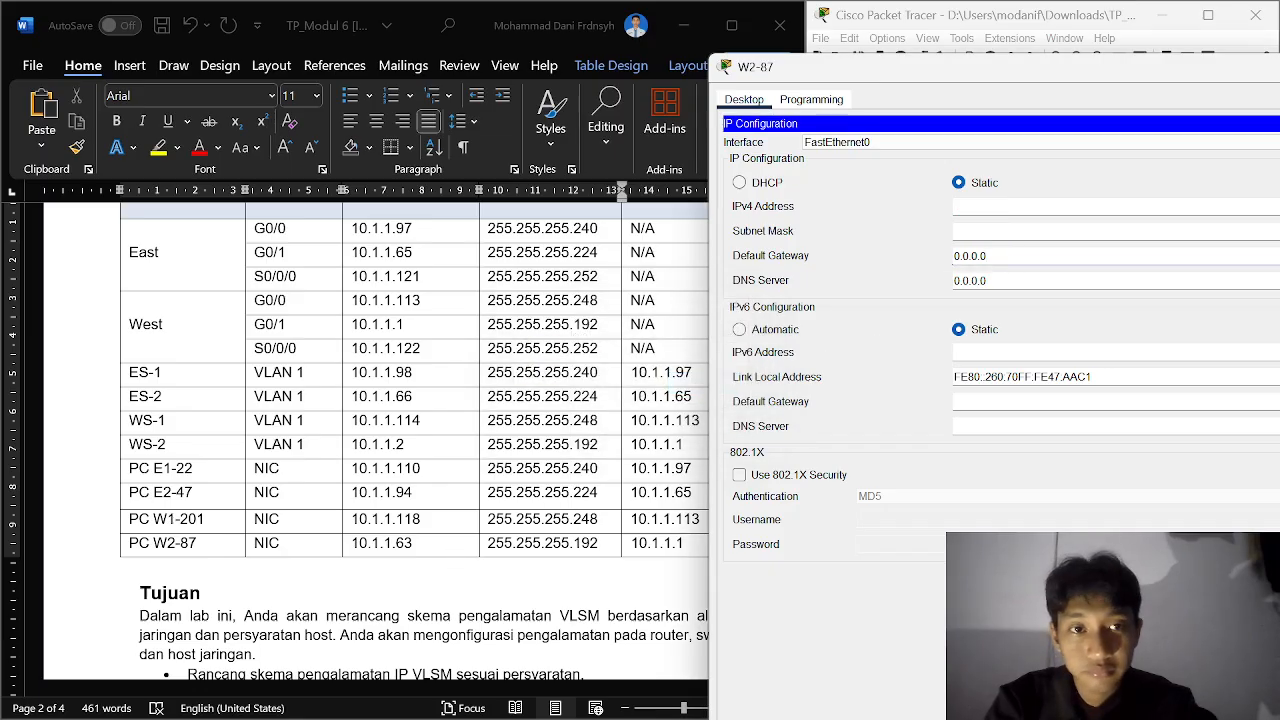
Step: Switch to the Word addressing table and correct PC W2-87's IP address to 10.1.1.62
{"action": "left_click", "coordinate": [985, 207]}
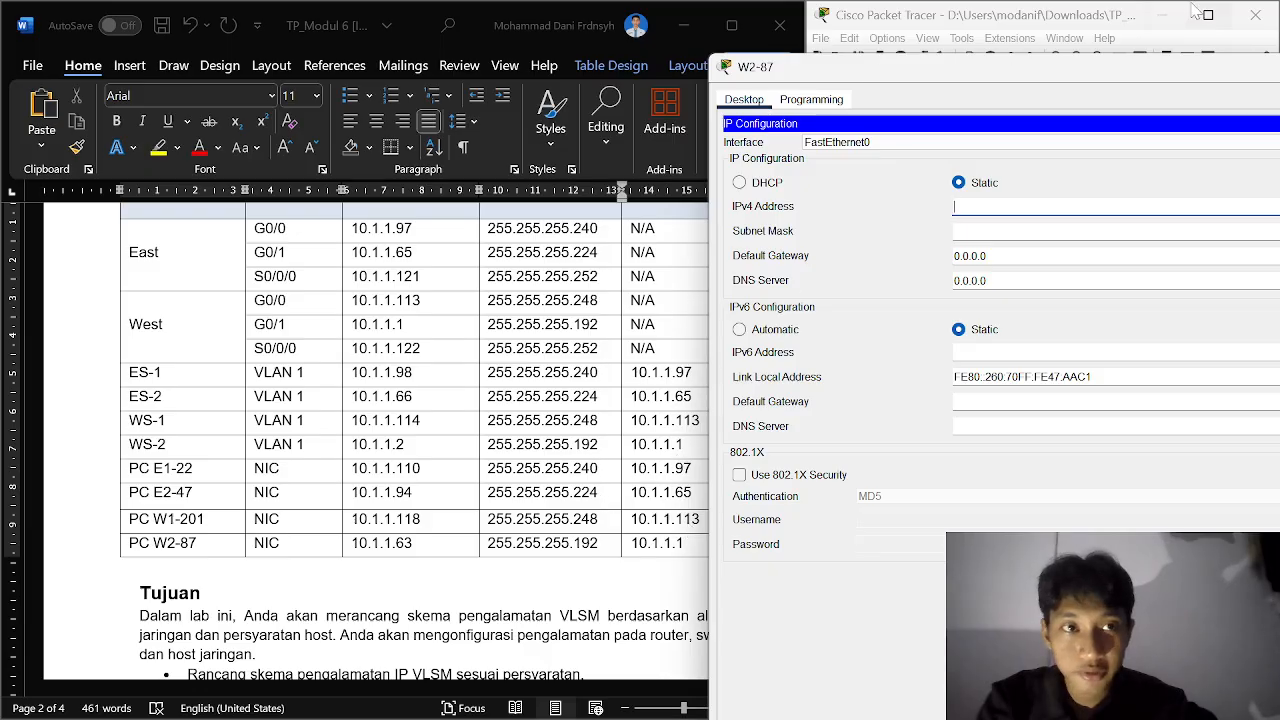
{"action": "double_click", "coordinate": [1144, 74]}
{"action": "left_click", "coordinate": [1077, 130]}
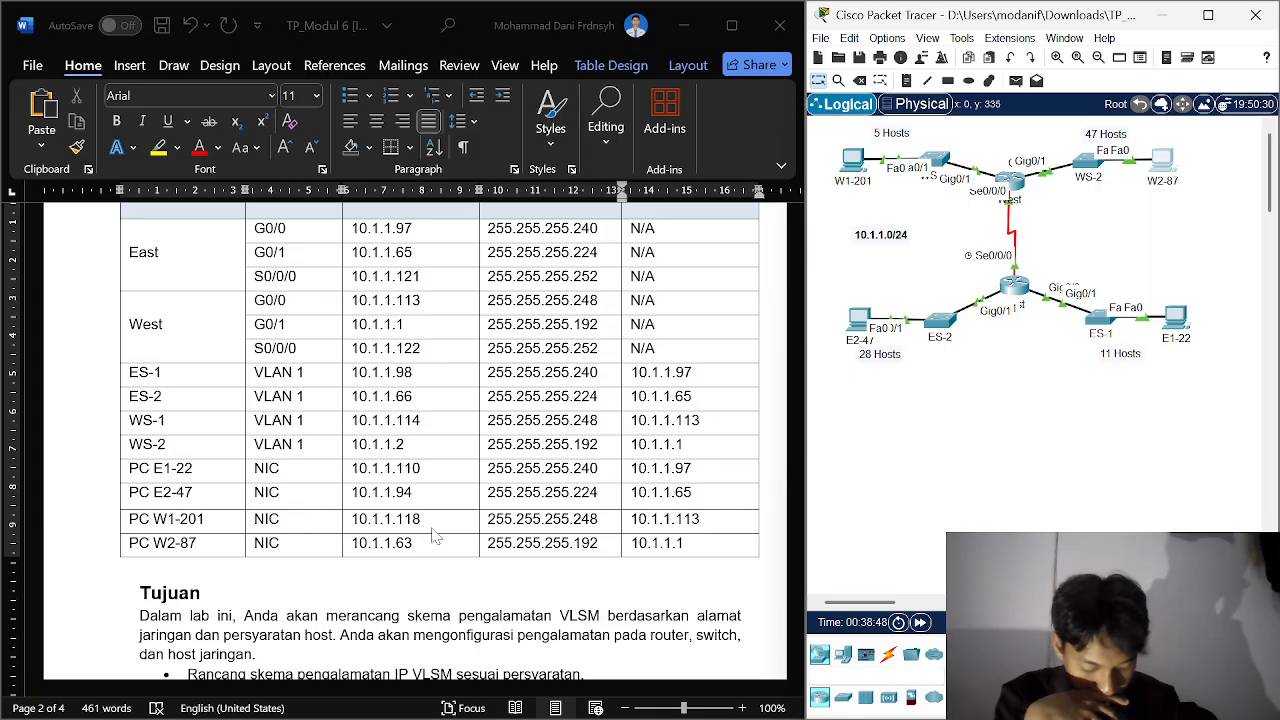
{"action": "left_click", "coordinate": [421, 558]}
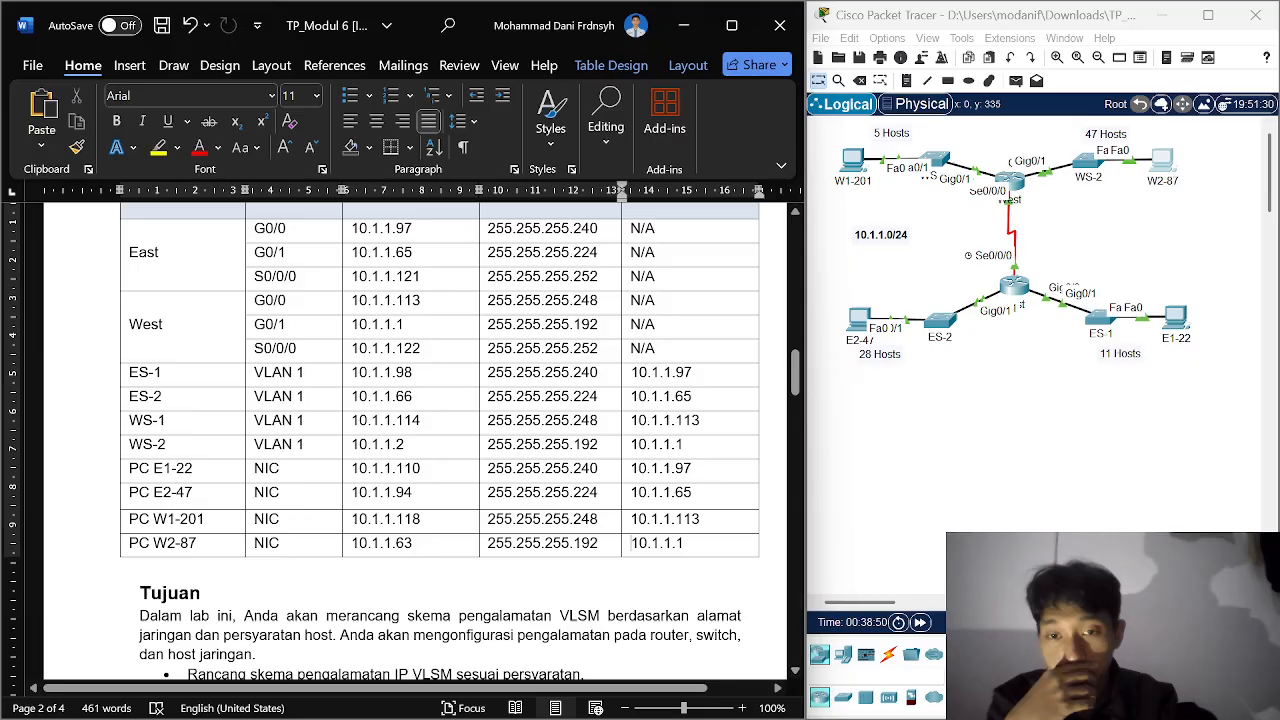
{"action": "left_click", "coordinate": [421, 544]}
{"action": "key", "text": "BackSpace"}
{"action": "type", "text": "2"}
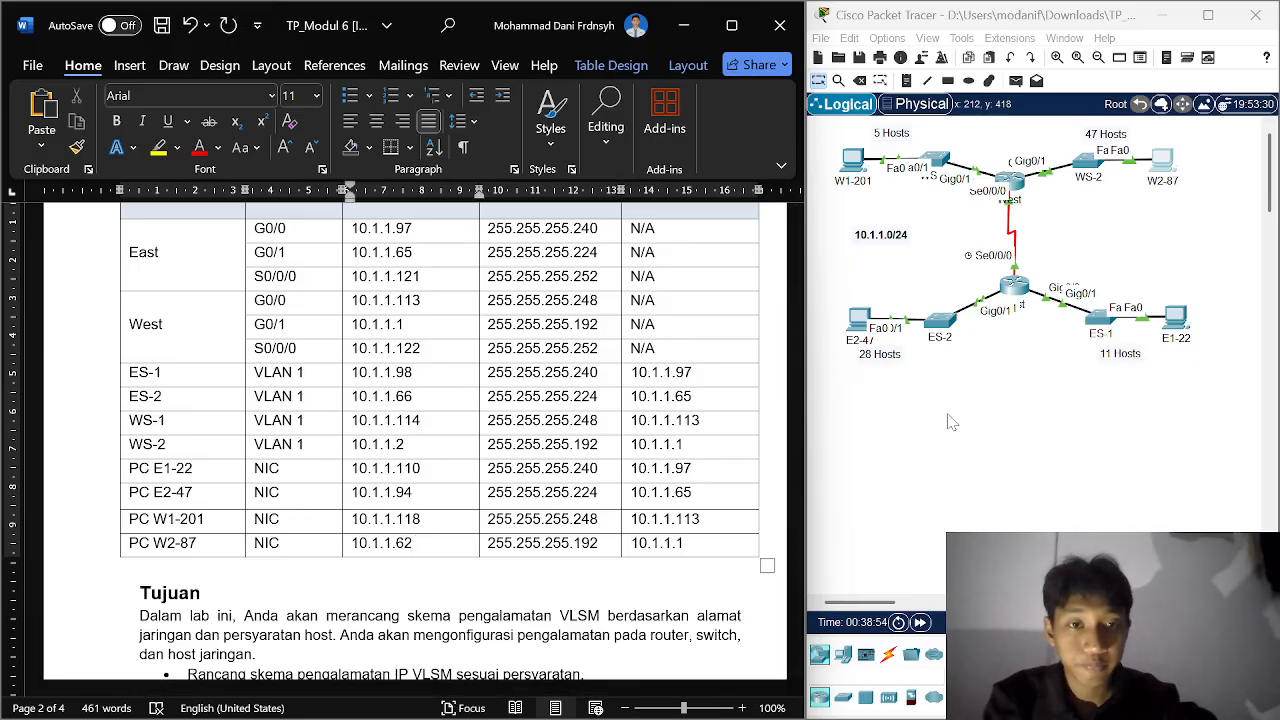
Step: Return to PC W2-87's IP configuration in Packet Tracer and set its static IPv4 address to 10.1.1.62
{"action": "mouse_move", "coordinate": [932, 693]}
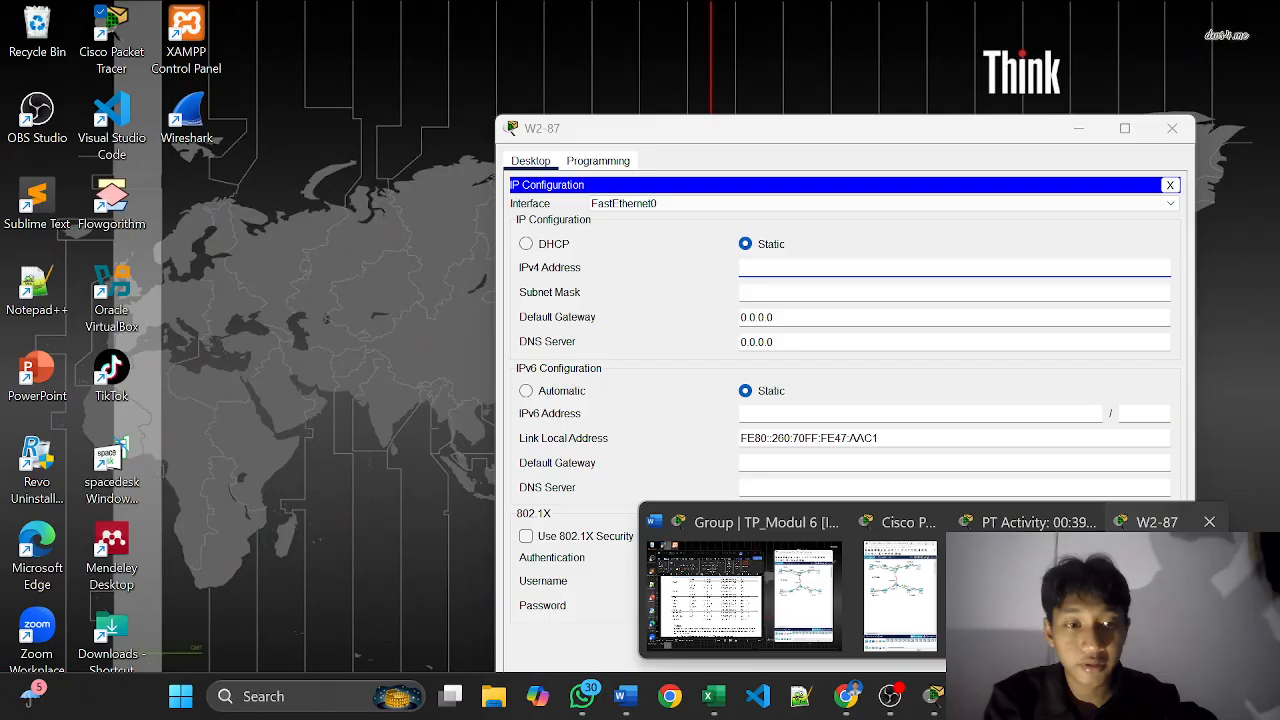
{"action": "left_click", "coordinate": [1195, 560]}
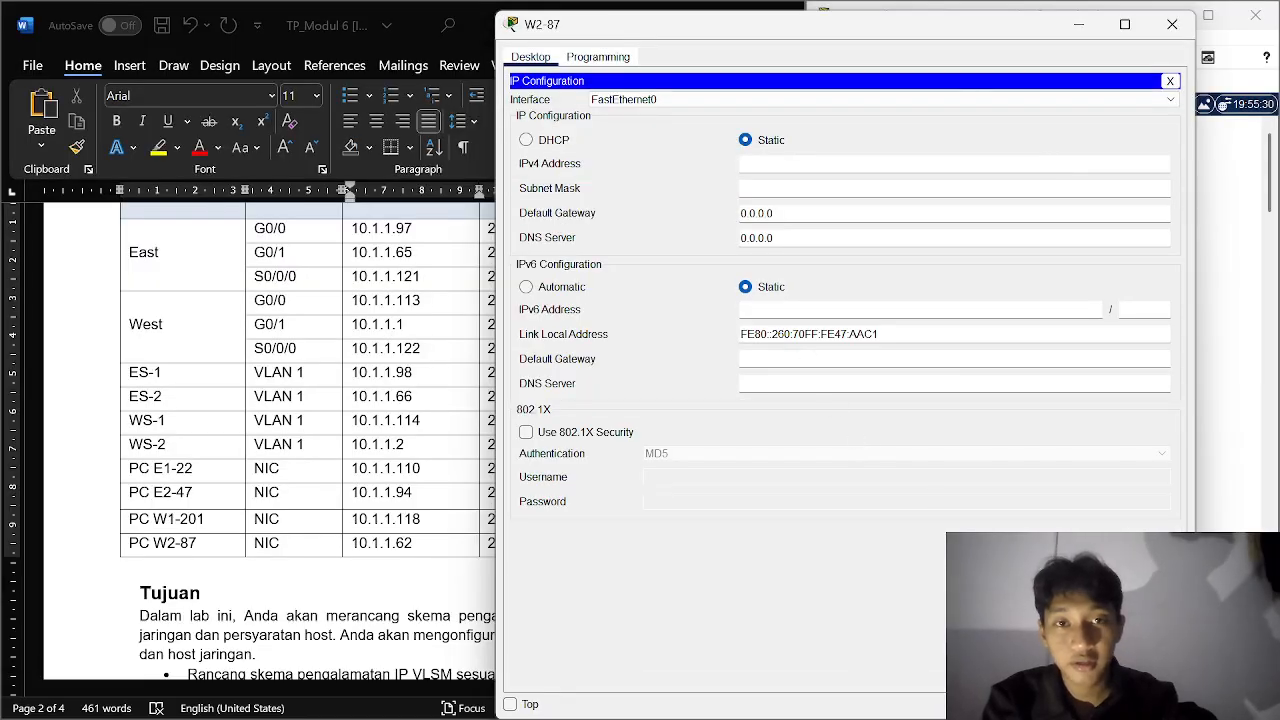
{"action": "type", "text": "10."}
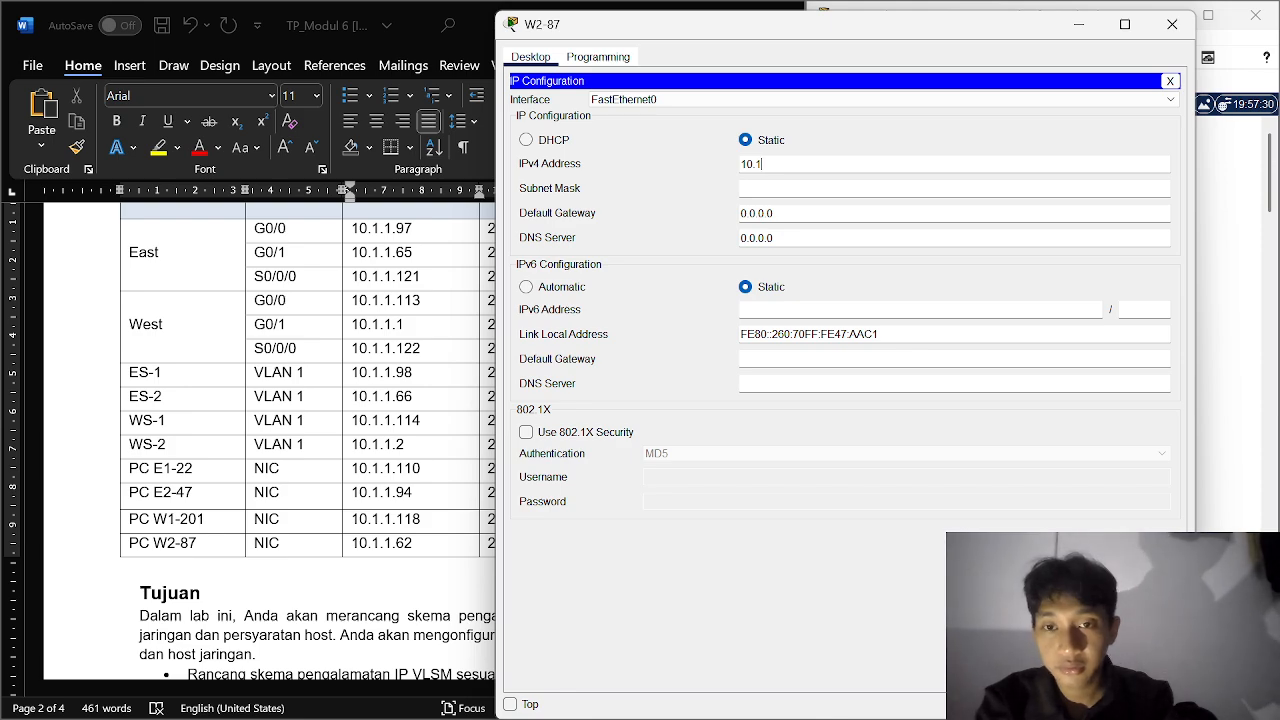
{"action": "type", "text": "1"}
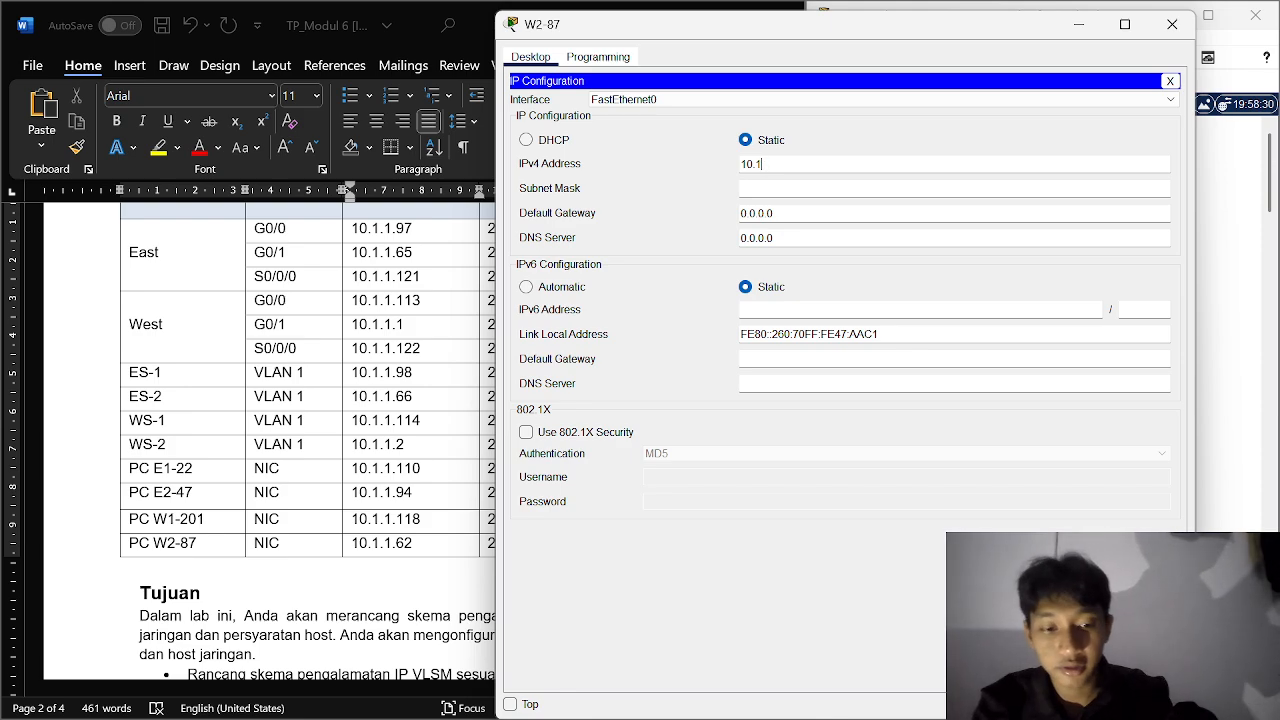
{"action": "type", "text": ".1"}
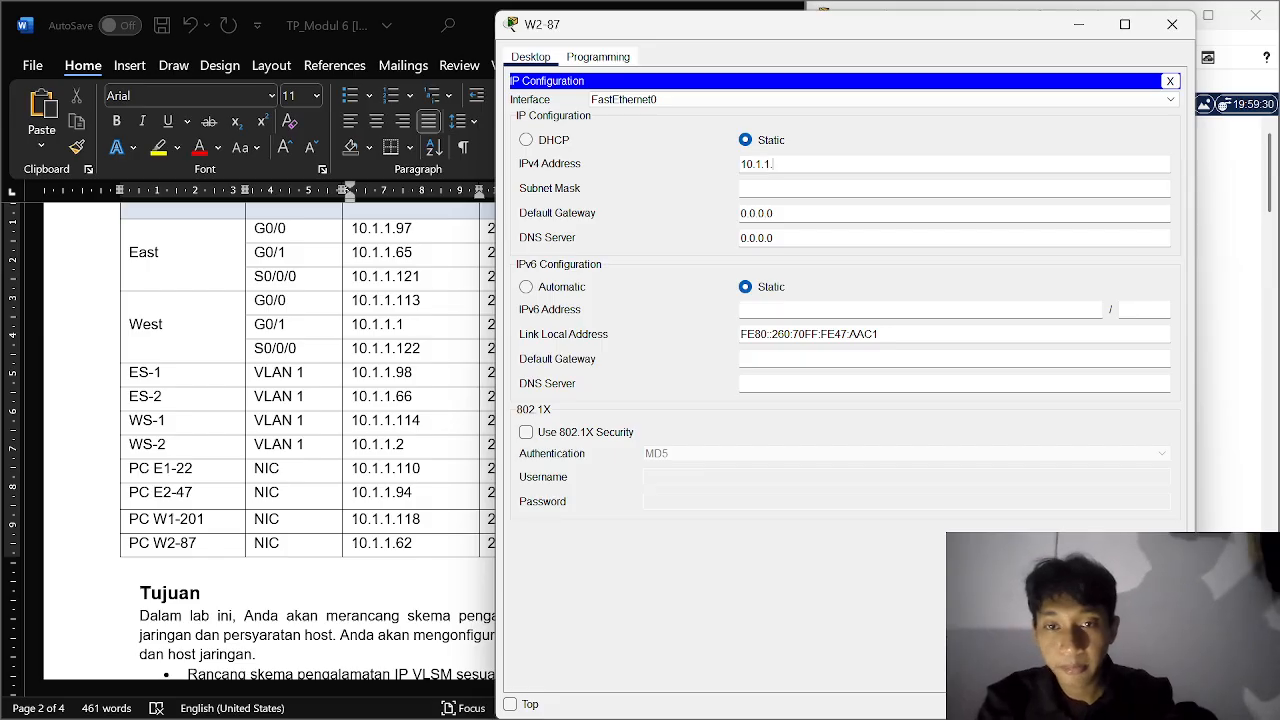
{"action": "type", "text": ".62"}
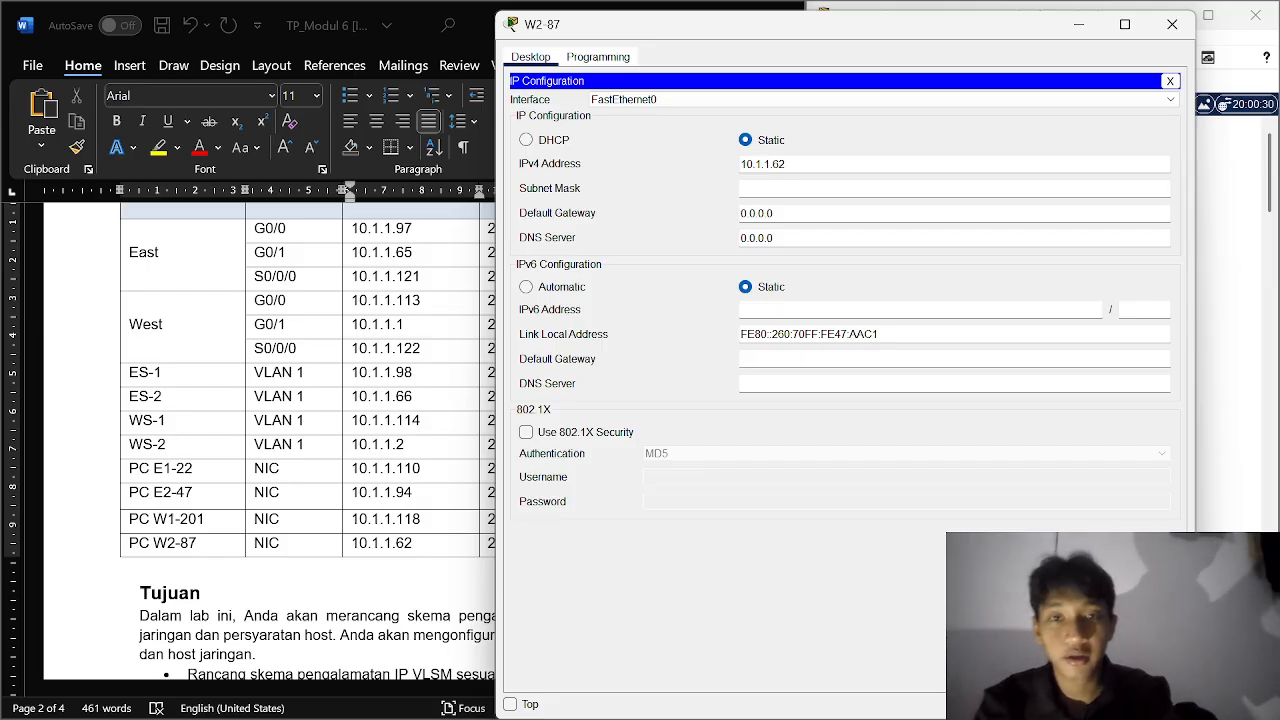
Step: Replace PC W2-87's subnet mask with 255.255.255.192
{"action": "left_click", "coordinate": [793, 188]}
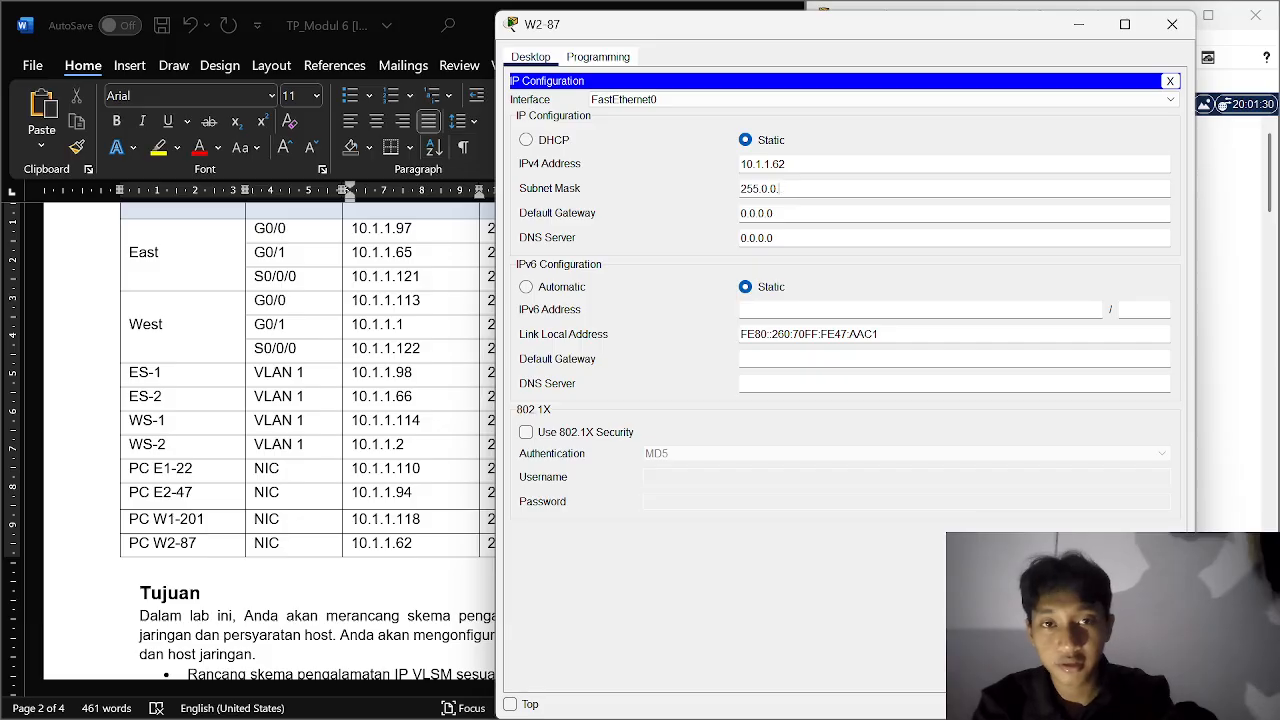
{"action": "key", "text": "ctrl+a"}
{"action": "key", "text": "BackSpace"}
{"action": "type", "text": "255"}
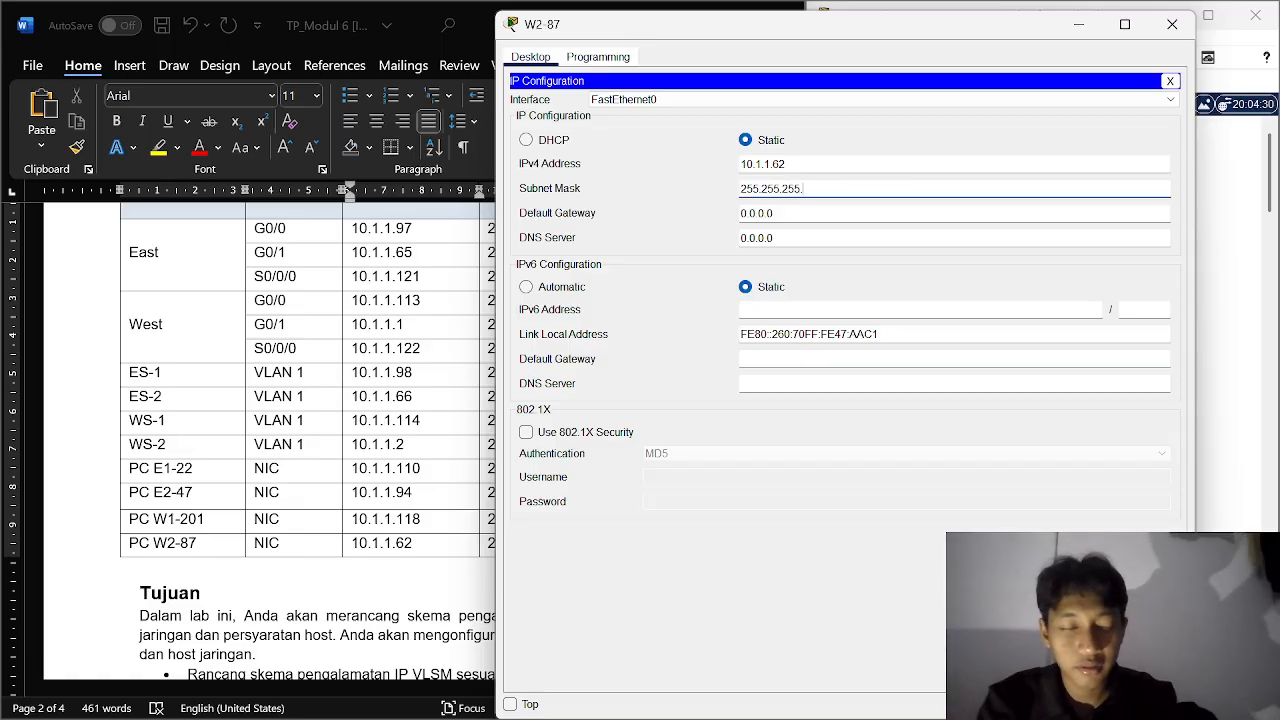
{"action": "type", "text": "192"}
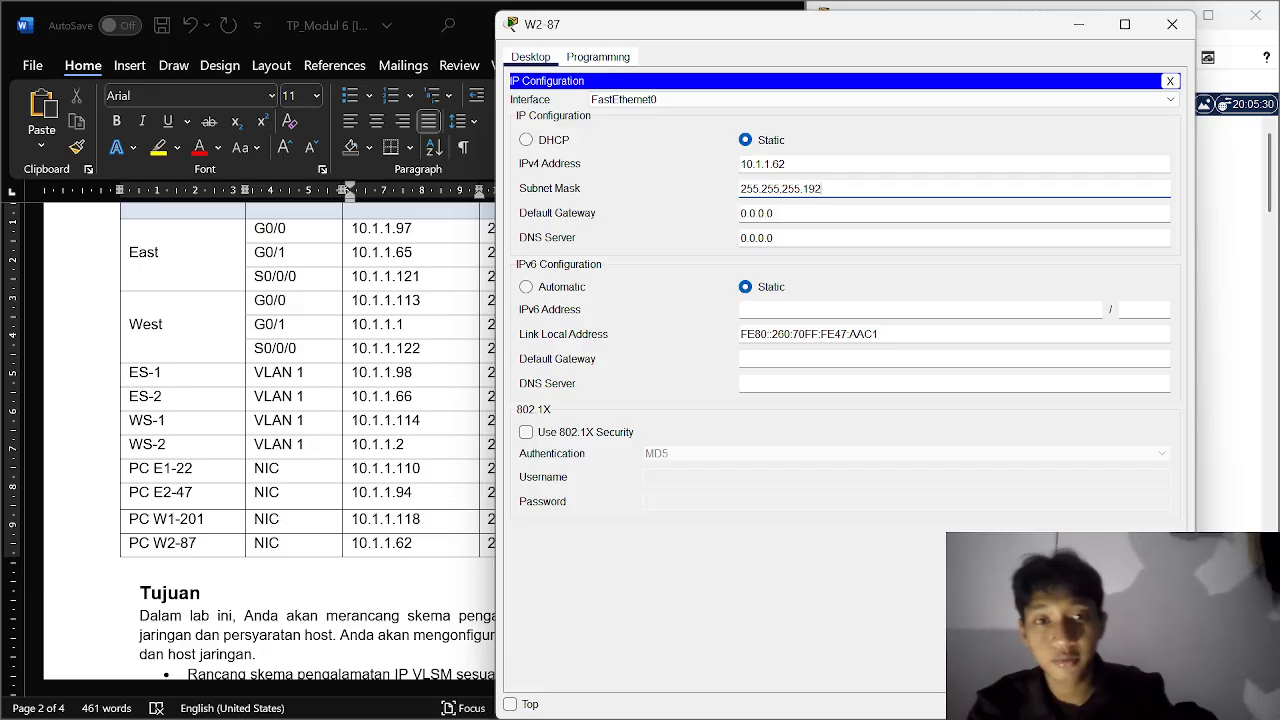
Step: Replace PC W2-87's IPv4 default gateway with 10.1.1.1, as given in the addressing table, and close its configuration window
{"action": "key", "text": "BackSpace"}
{"action": "key", "text": "BackSpace"}
{"action": "key", "text": "BackSpace"}
{"action": "key", "text": "BackSpace"}
{"action": "key", "text": "BackSpace"}
{"action": "key", "text": "BackSpace"}
{"action": "key", "text": "BackSpace"}
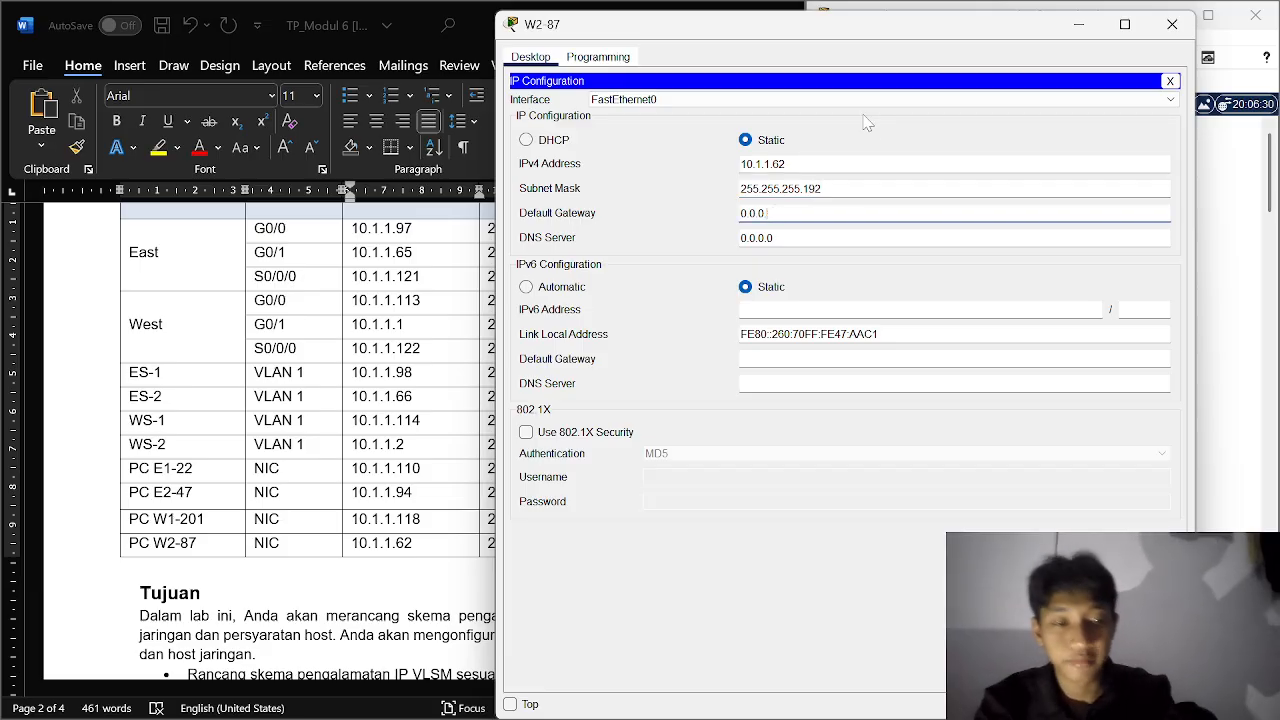
{"action": "left_click_drag", "start_coordinate": [845, 30], "coordinate": [1079, 86]}
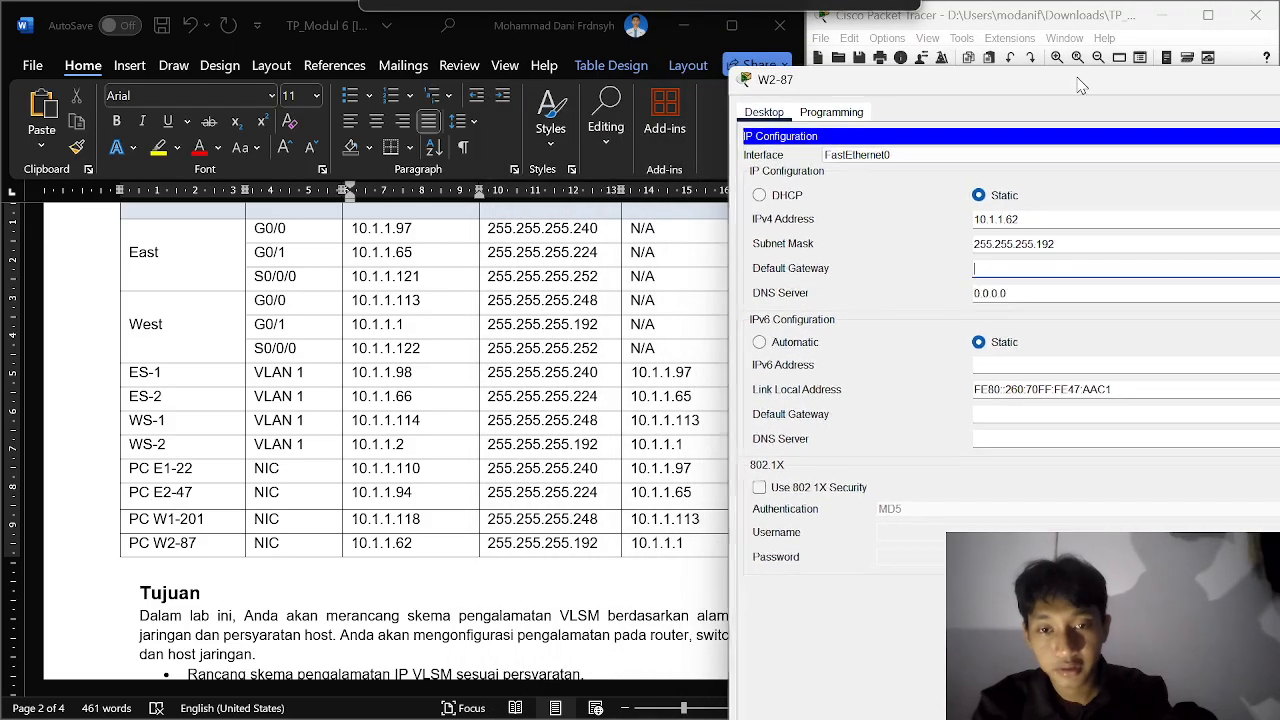
{"action": "type", "text": "10.1.1.1"}
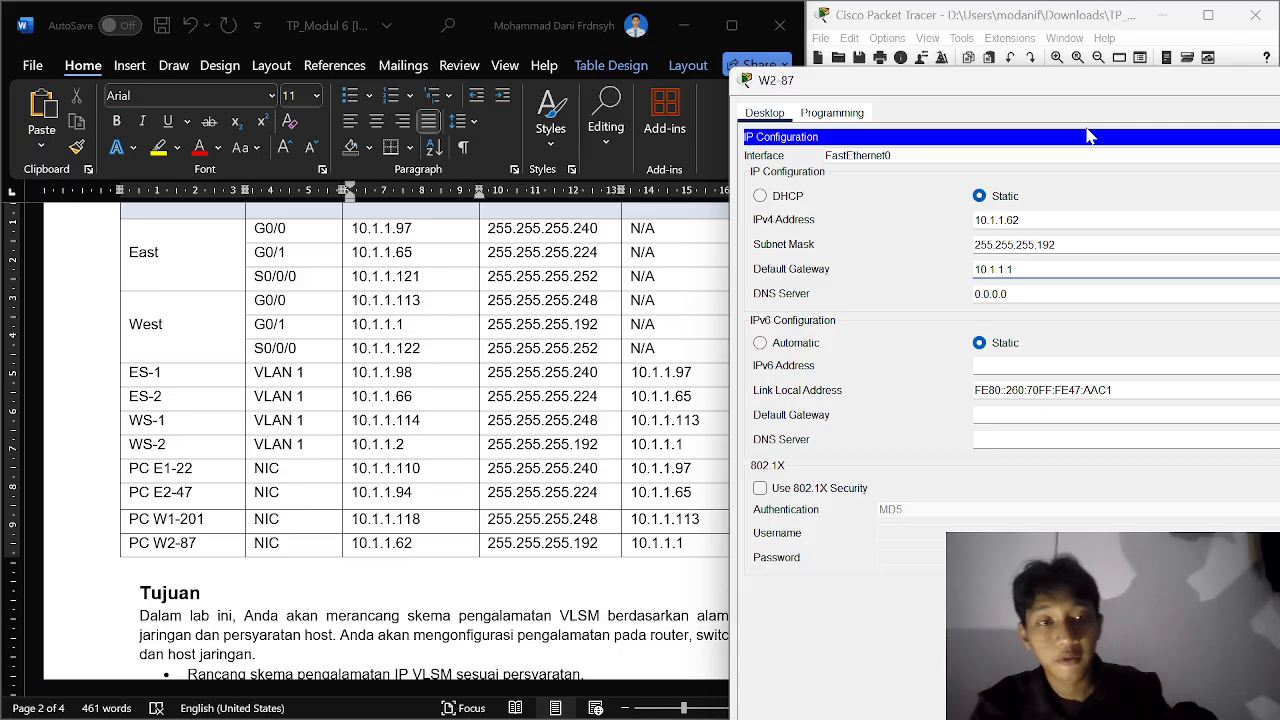
{"action": "left_click_drag", "start_coordinate": [1009, 84], "coordinate": [762, 83]}
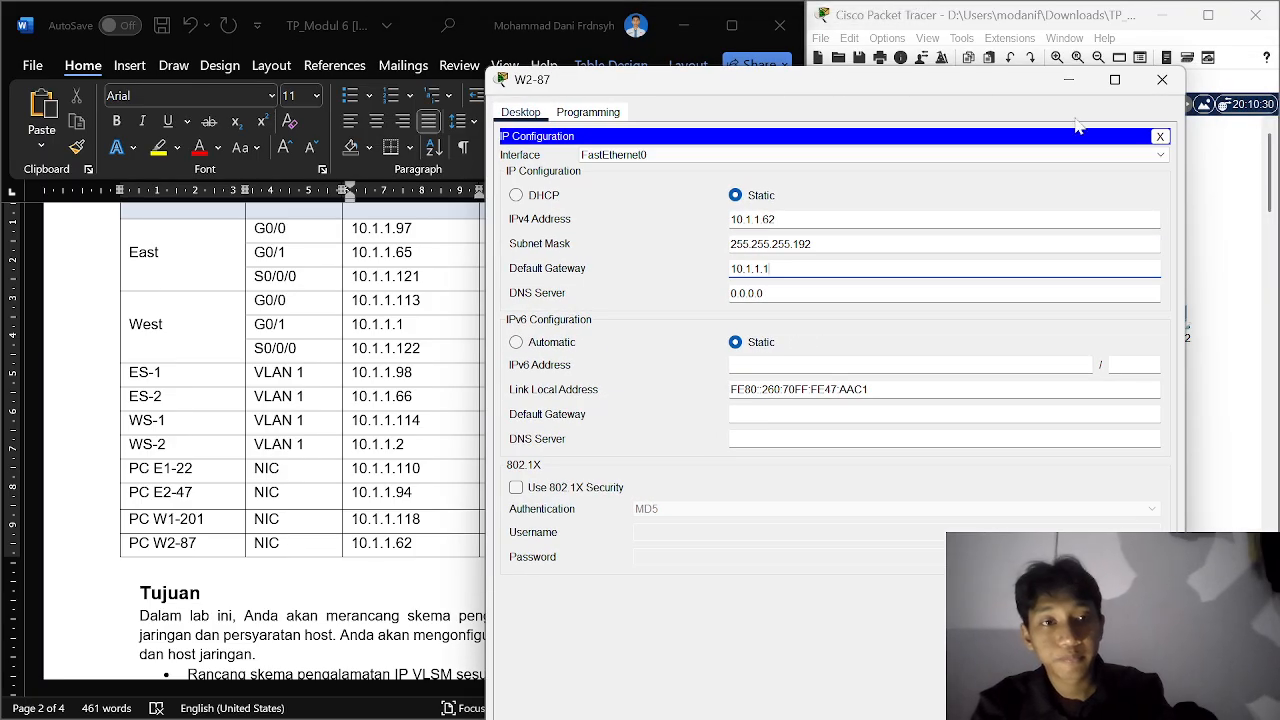
{"action": "left_click", "coordinate": [1160, 136]}
{"action": "left_click", "coordinate": [1162, 79]}
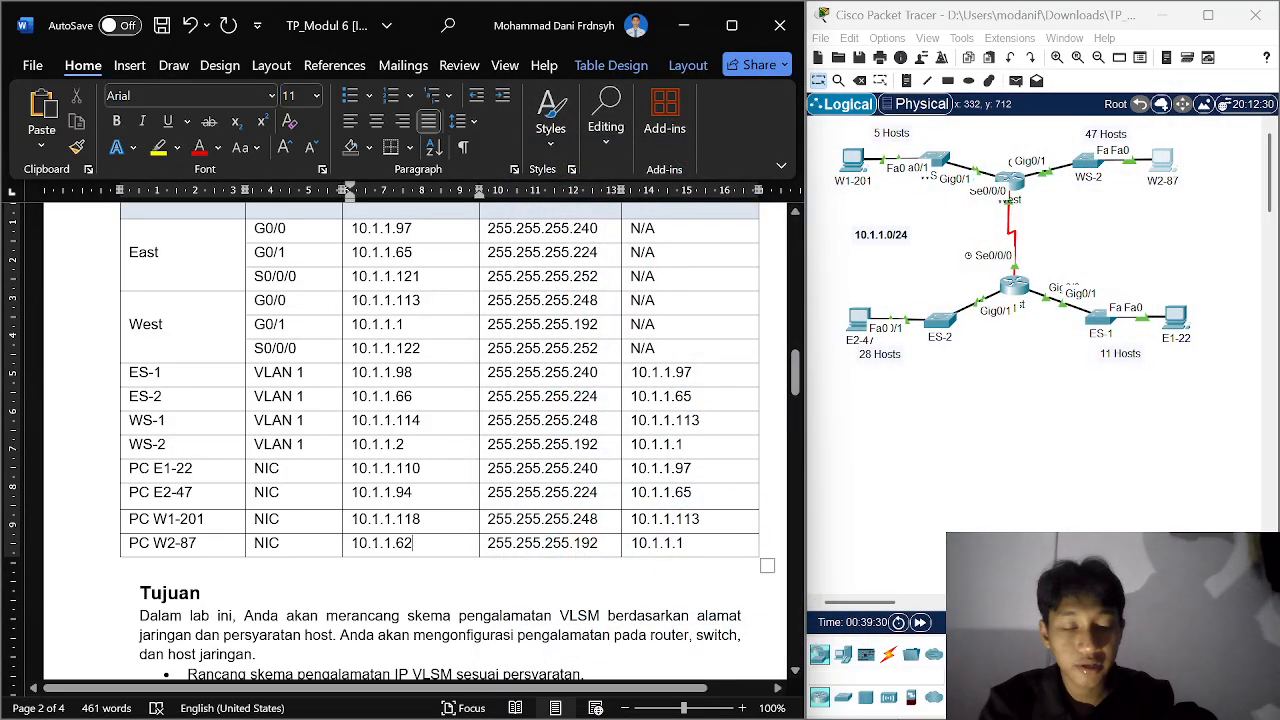
Step: Bring up the PT Activity window to check the lab's completion percentage
{"action": "mouse_move", "coordinate": [935, 698]}
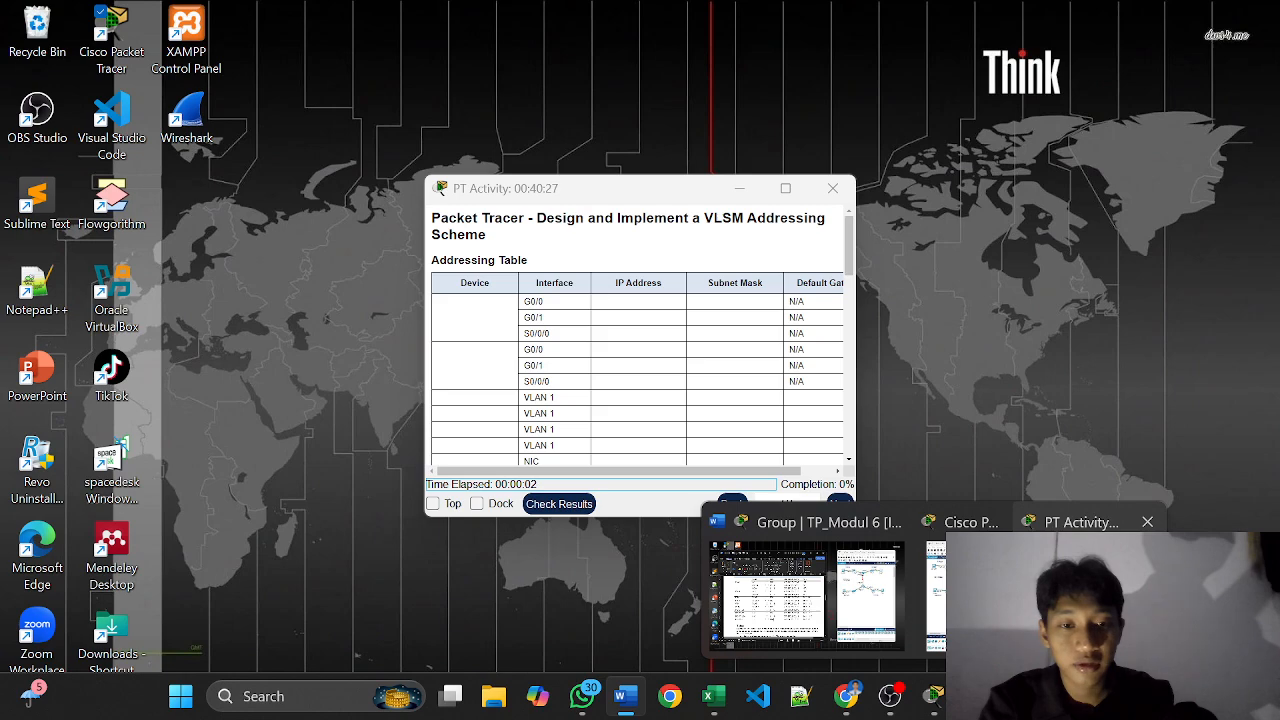
{"action": "left_click", "coordinate": [1070, 522]}
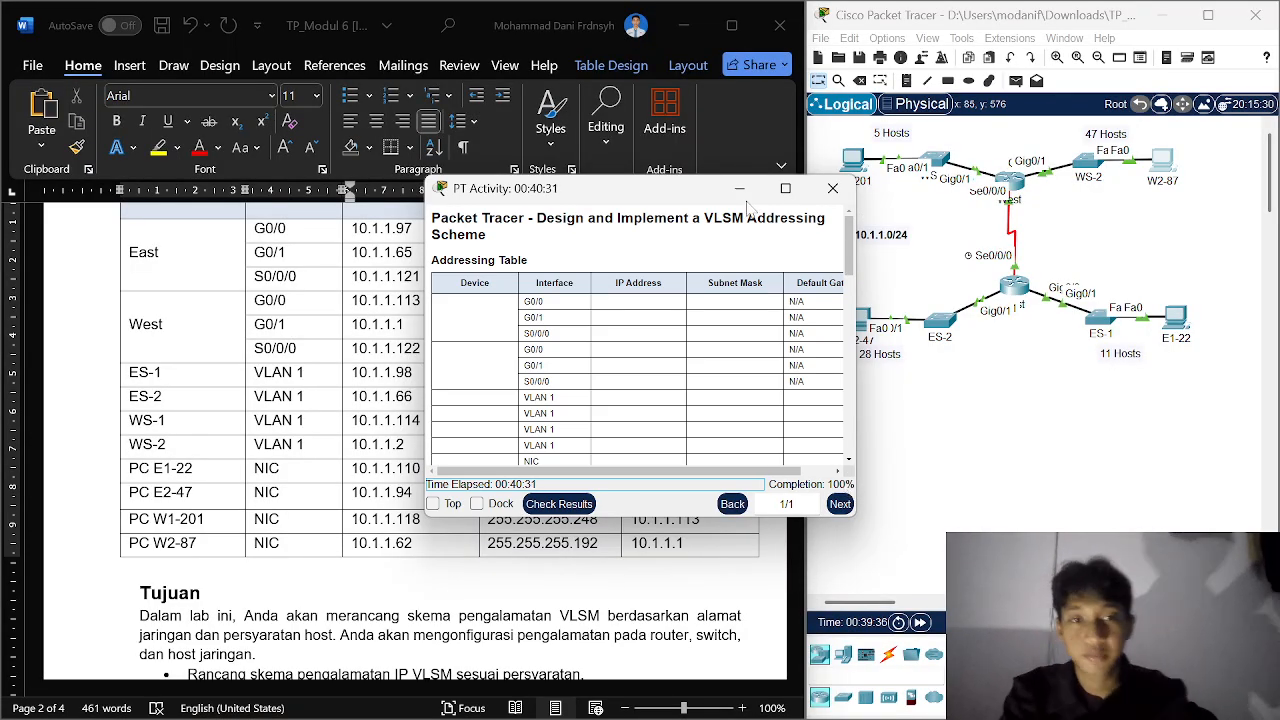
Step: Minimize the activity instructions, open PC E1-22, and review its IP configuration
{"action": "left_click", "coordinate": [731, 190]}
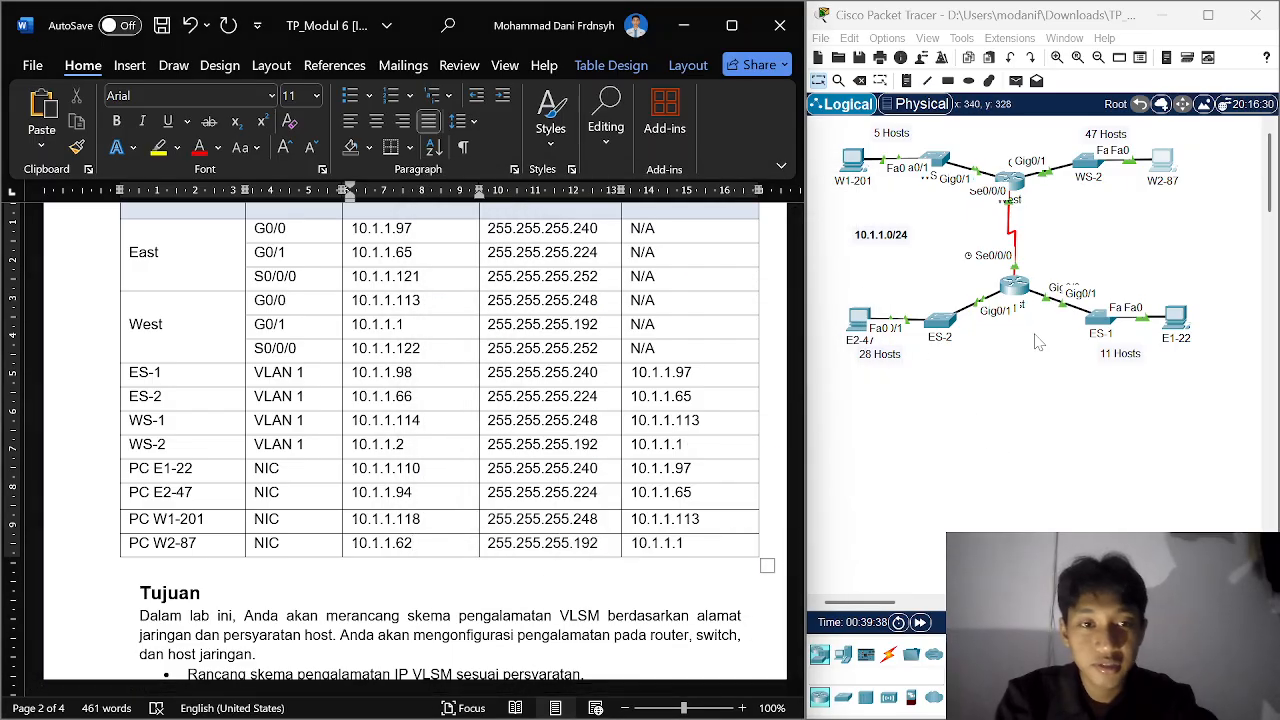
{"action": "left_click", "coordinate": [1188, 341]}
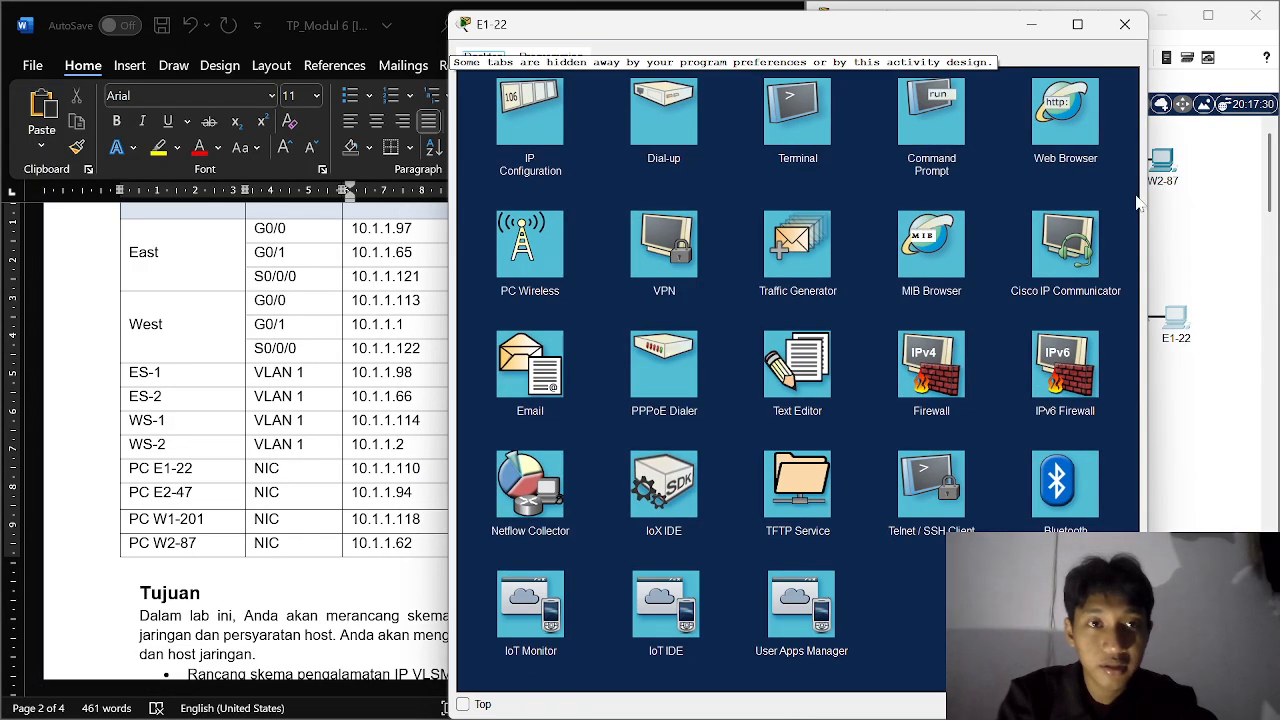
{"action": "left_click", "coordinate": [1036, 26]}
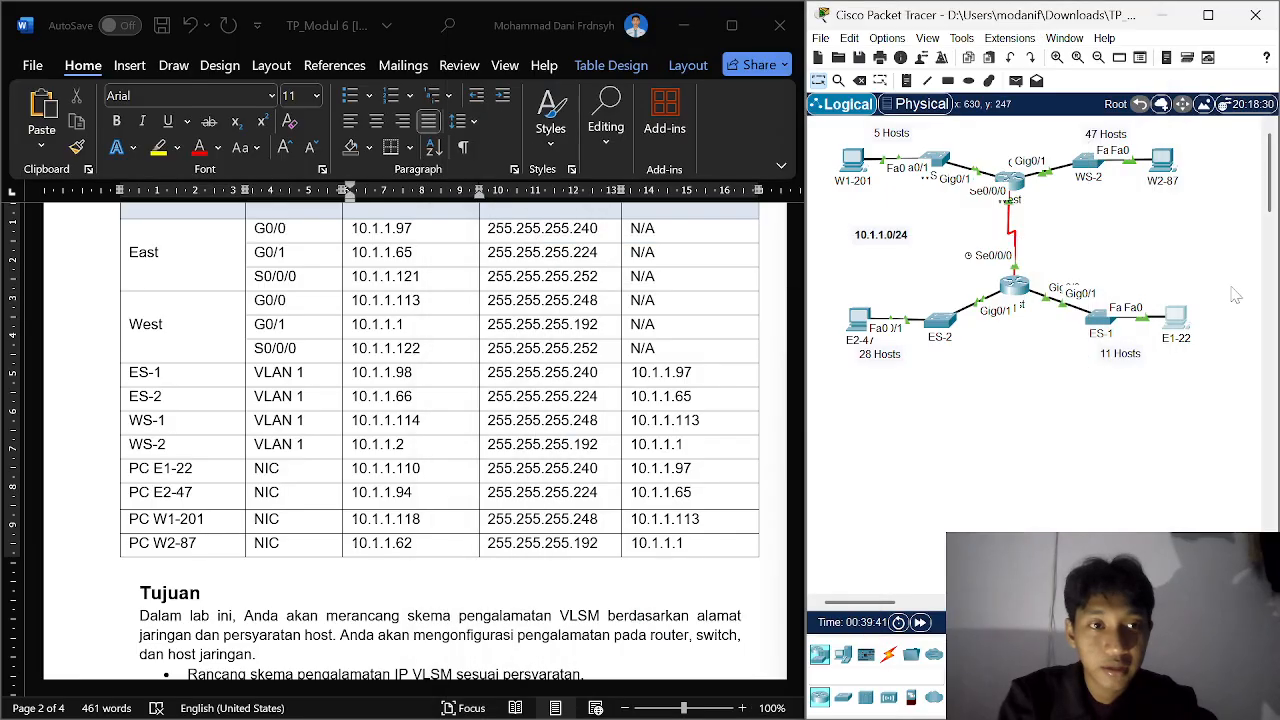
{"action": "left_click", "coordinate": [1178, 320]}
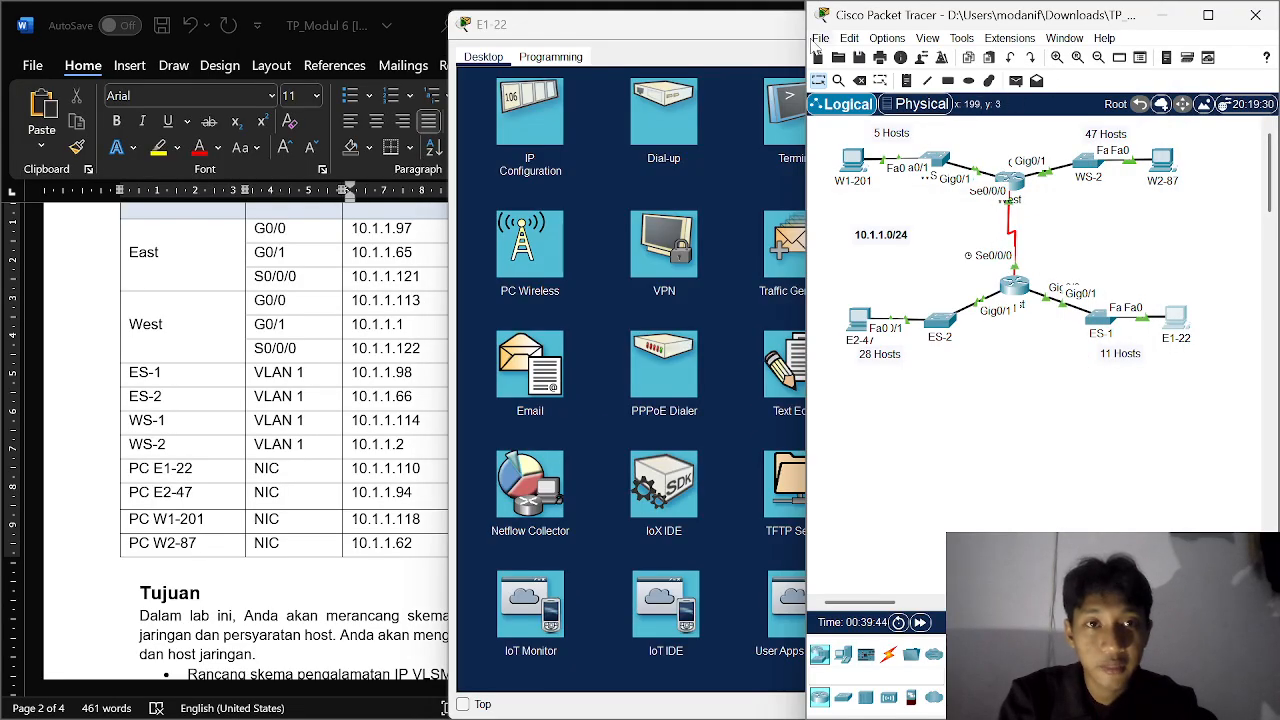
{"action": "left_click_drag", "start_coordinate": [692, 41], "coordinate": [523, 69]}
{"action": "left_click", "coordinate": [360, 170]}
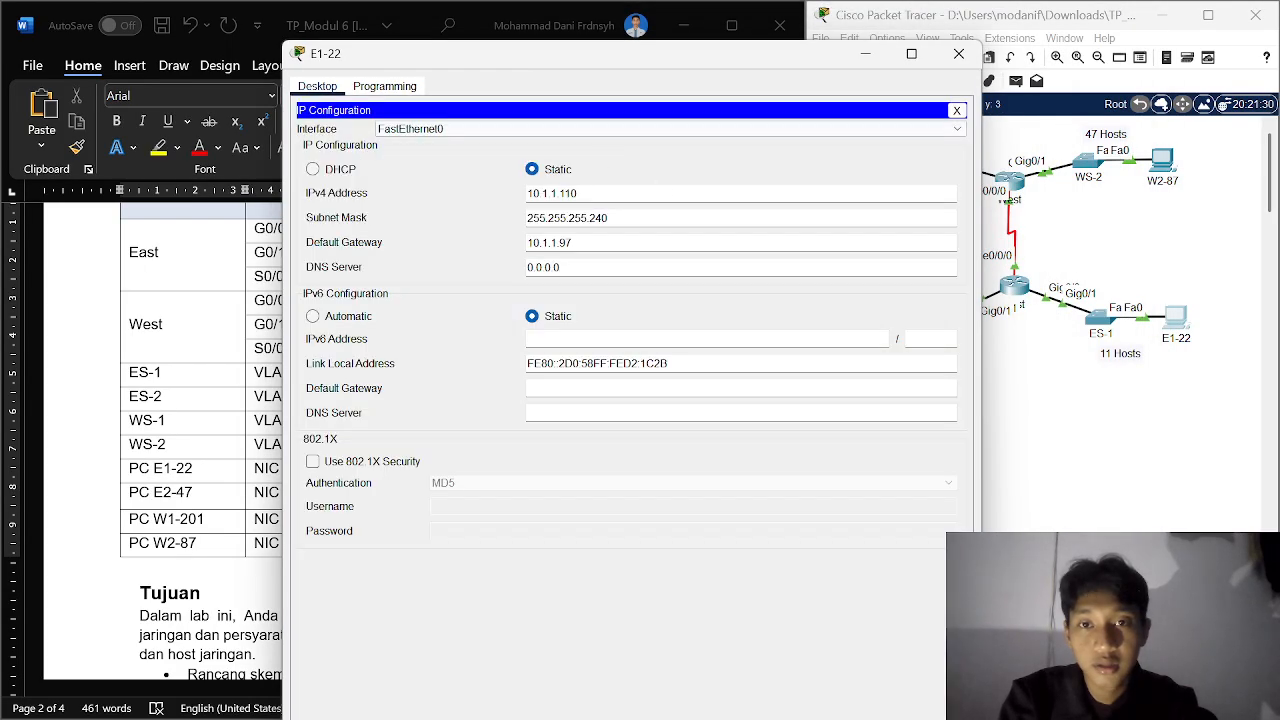
{"action": "left_click", "coordinate": [956, 111]}
Step: Open the Command Prompt on PC E1-22 and ping PC E2-47 at 10.1.1.94
{"action": "left_click", "coordinate": [774, 173]}
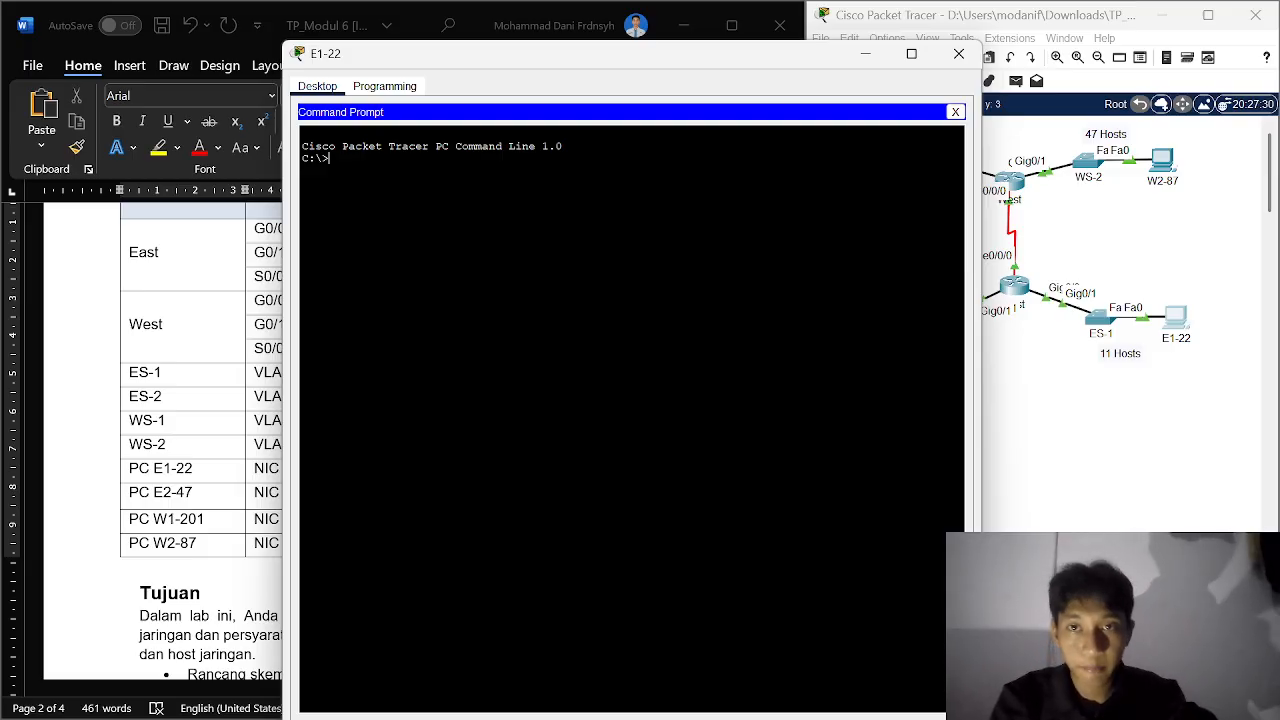
{"action": "left_click_drag", "start_coordinate": [601, 63], "coordinate": [856, 54]}
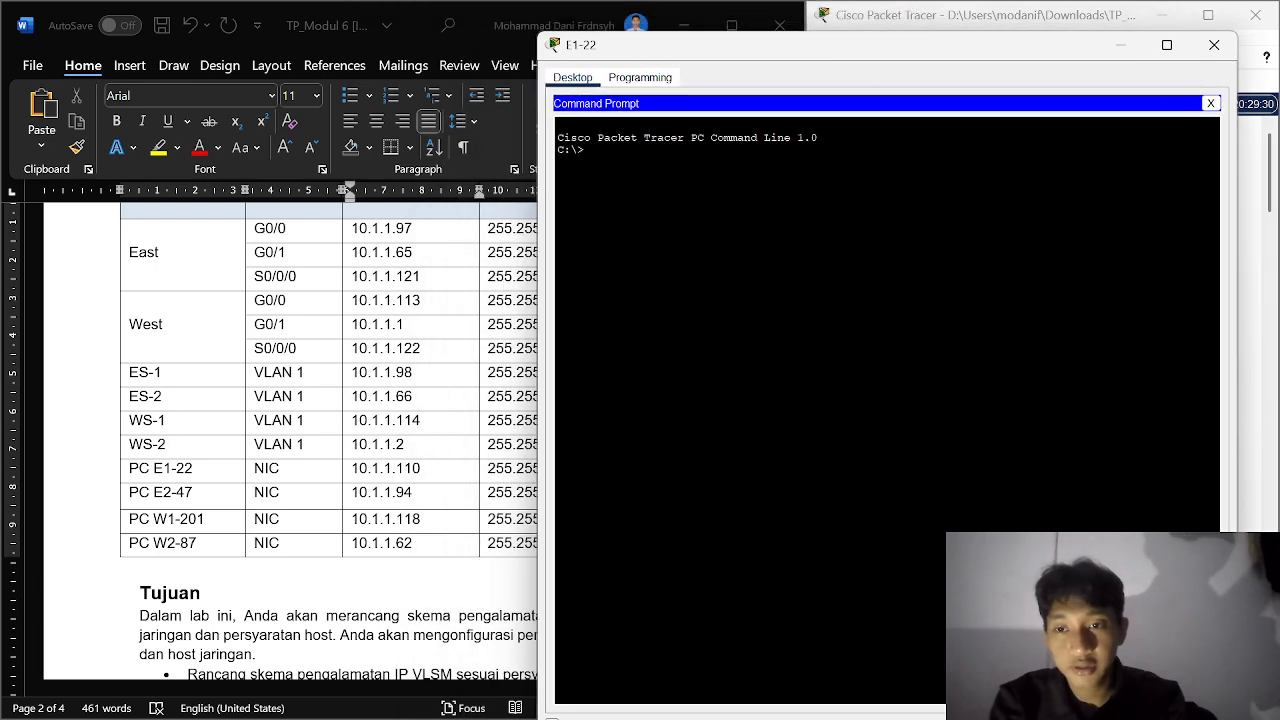
{"action": "type", "text": "p[ing"}
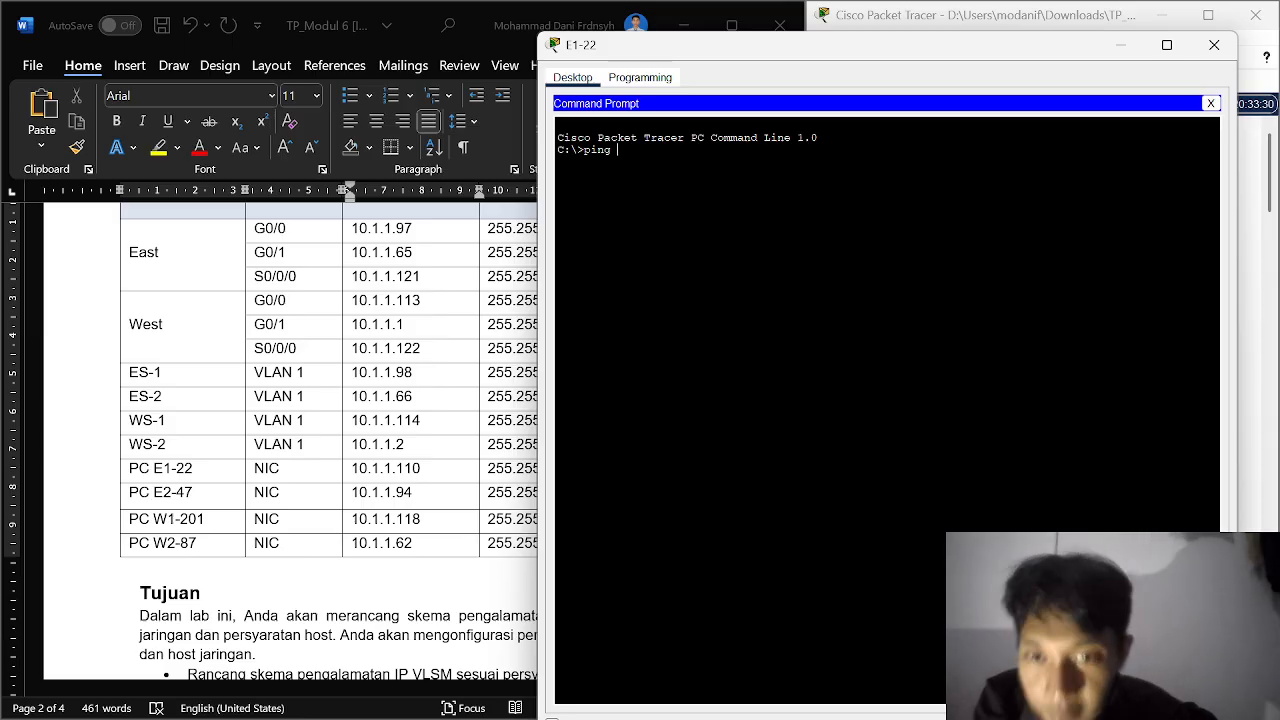
{"action": "type", "text": "10.1.1."}
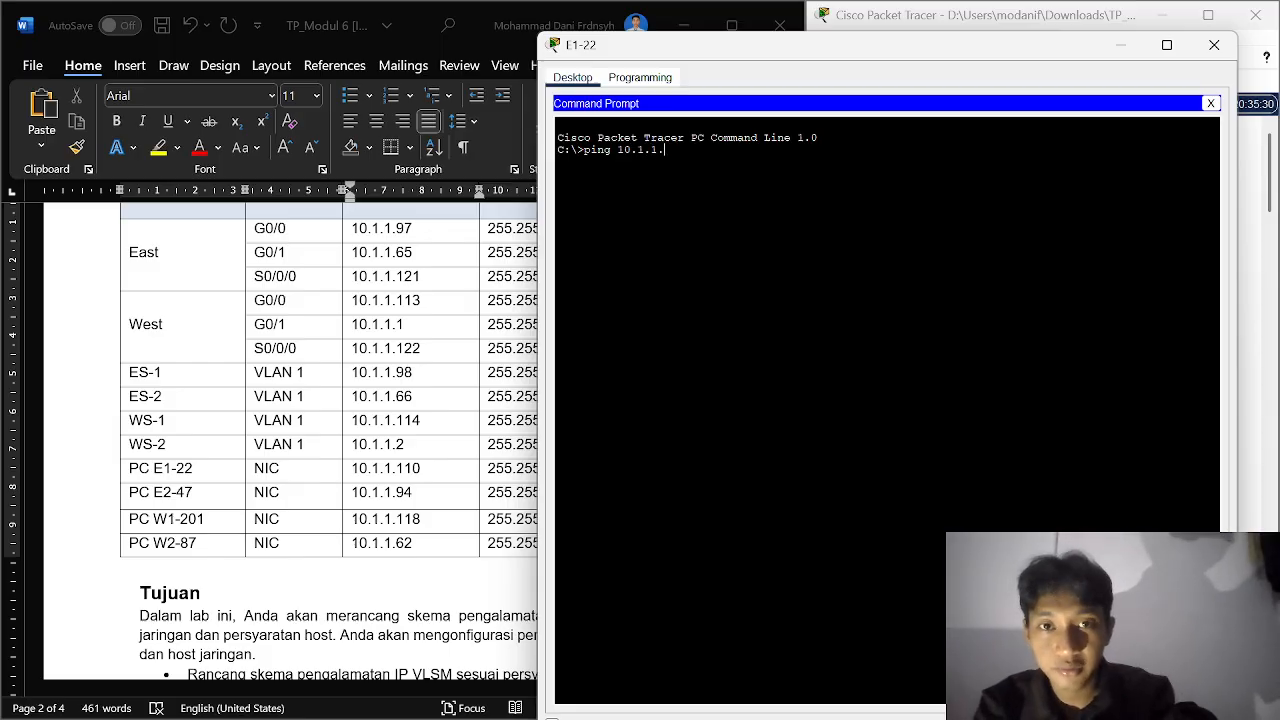
{"action": "type", "text": "94"}
{"action": "key", "text": "Return"}
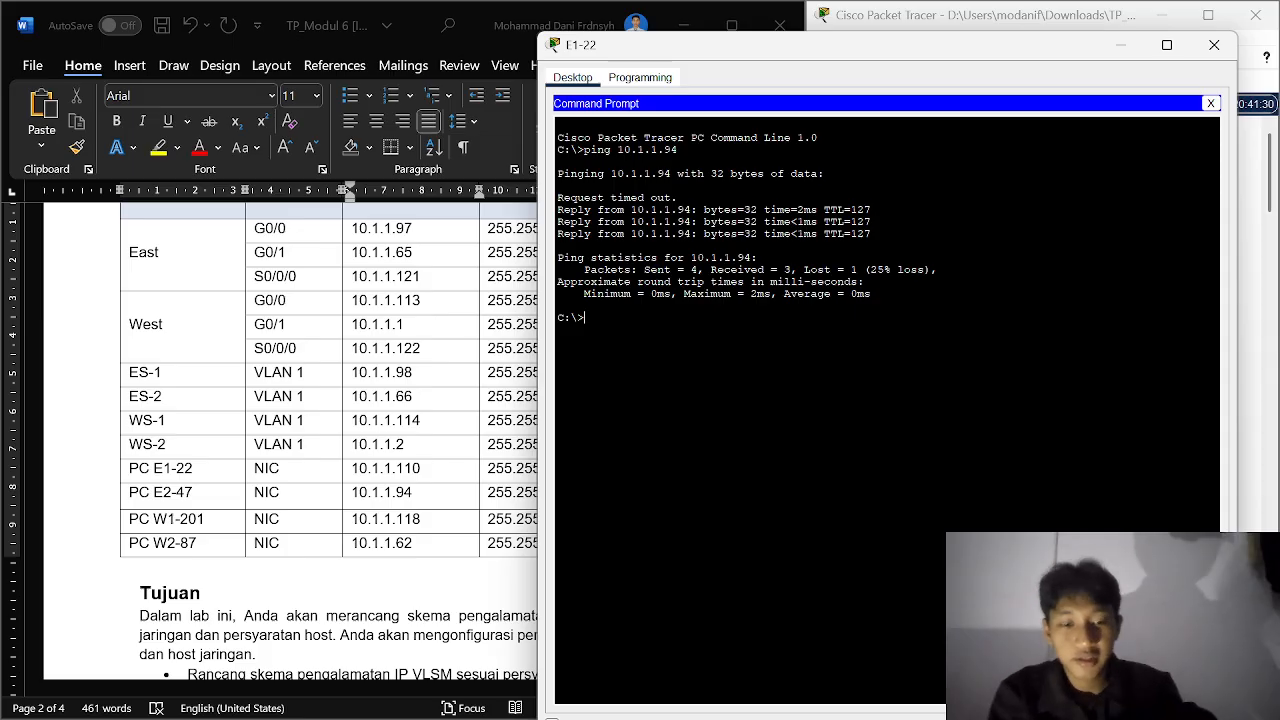
Step: Ping PC W1-201 at 10.1.1.118 from PC E1-22, and close the PC's window
{"action": "type", "text": "ping 10.1.1.1"}
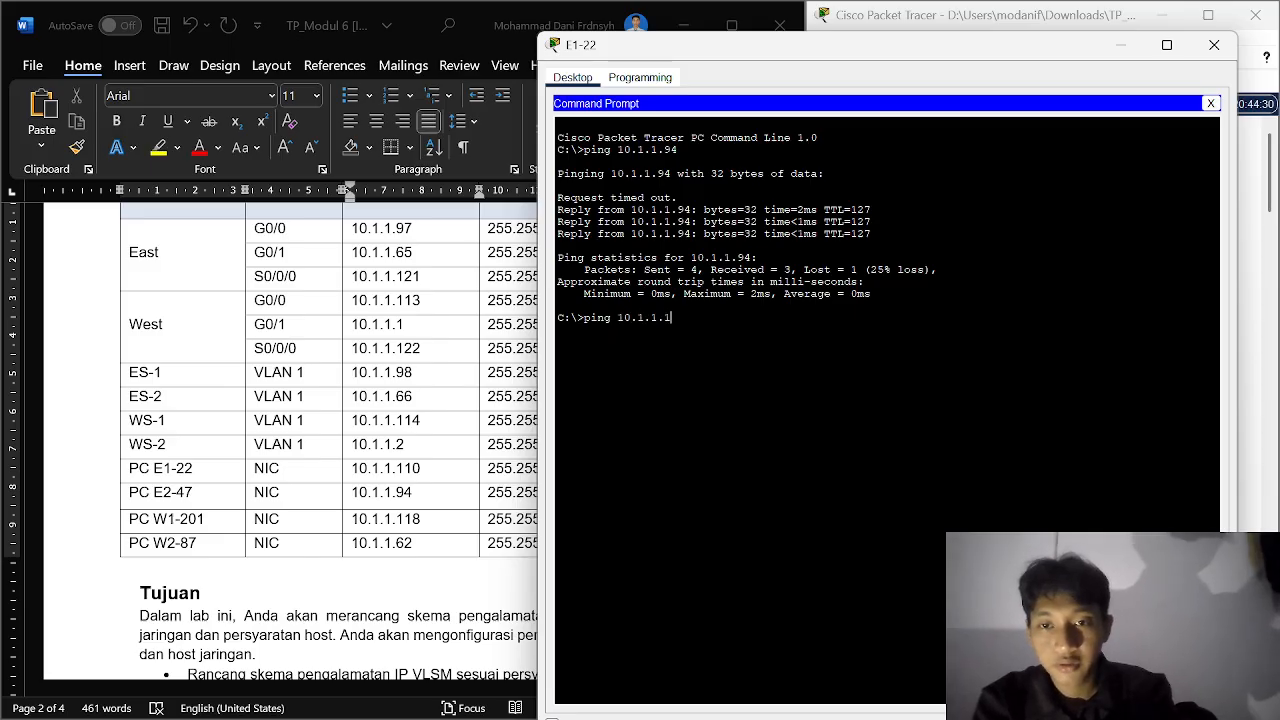
{"action": "type", "text": "18"}
{"action": "key", "text": "Return"}
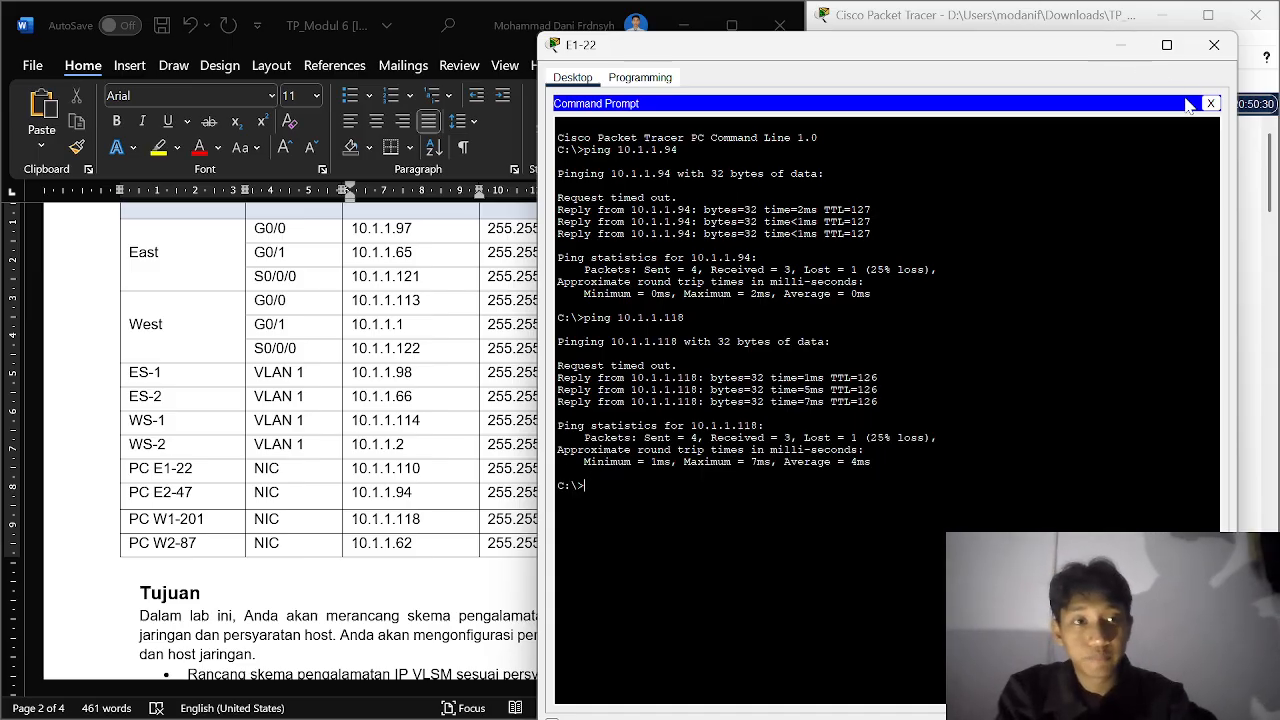
{"action": "left_click", "coordinate": [1210, 103]}
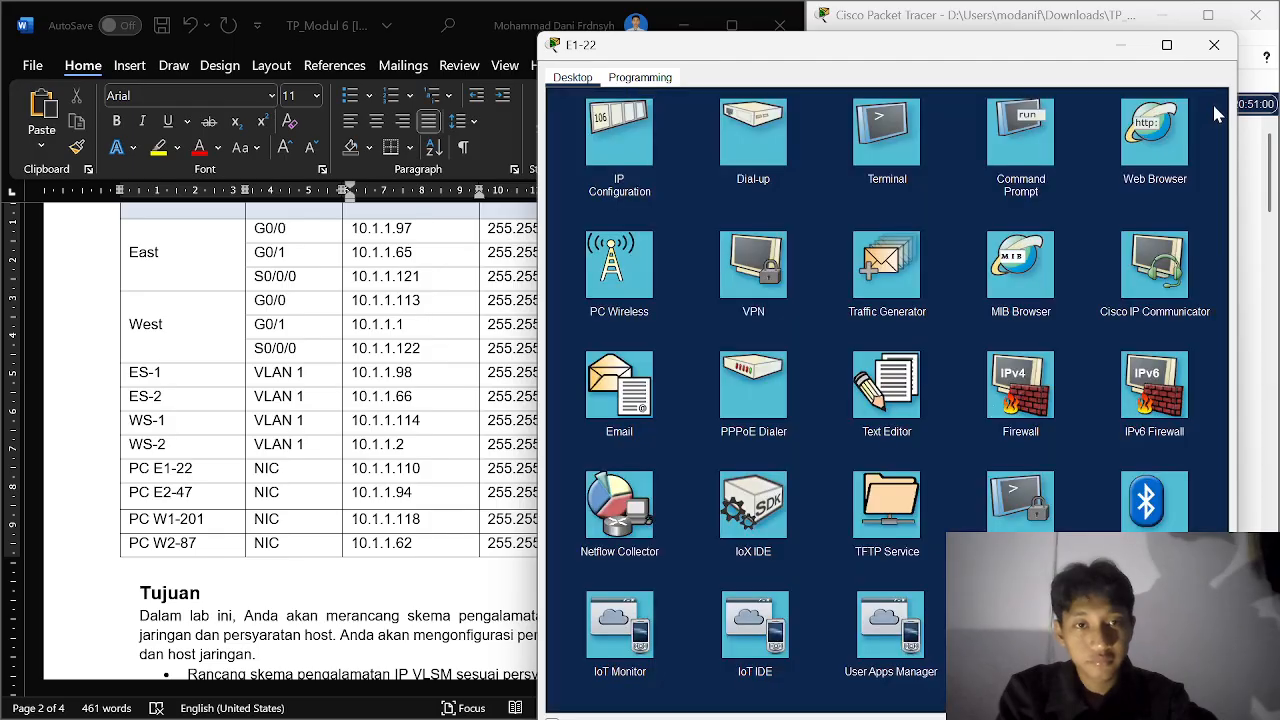
{"action": "left_click", "coordinate": [1220, 45]}
Step: Reopen the PT Activity window to check the lab's completion once more
{"action": "mouse_move", "coordinate": [1040, 718]}
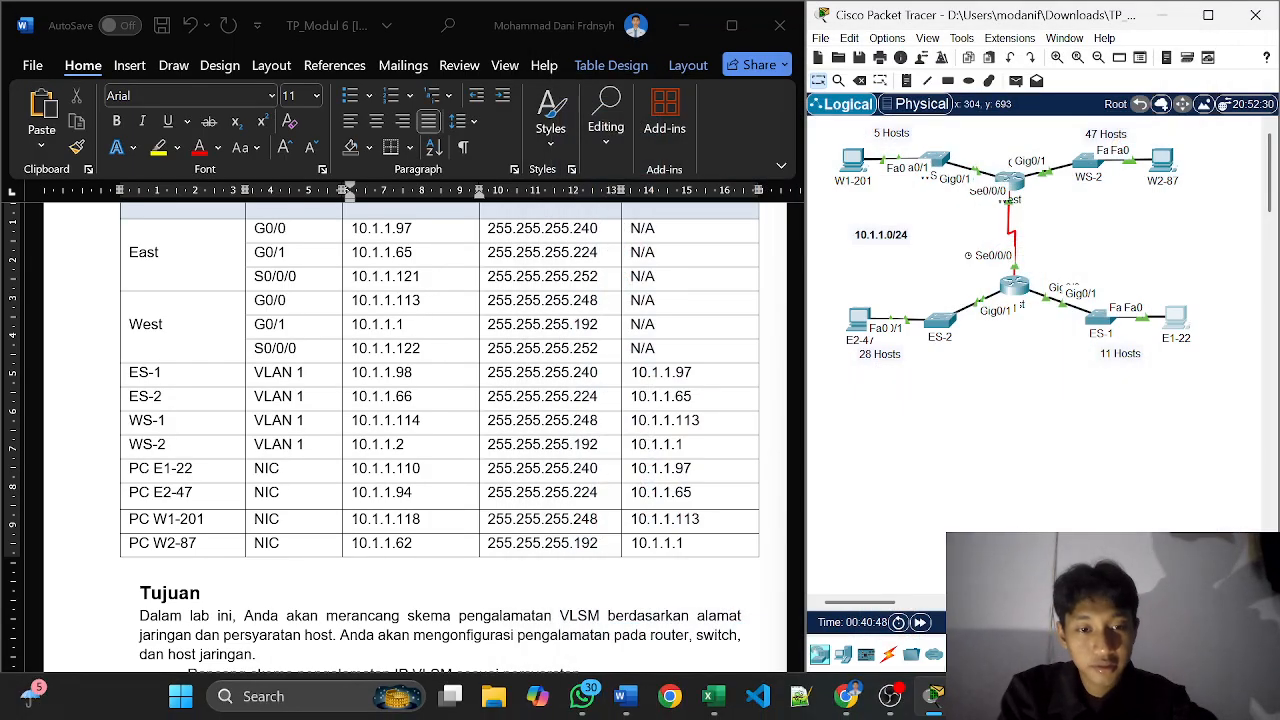
{"action": "mouse_move", "coordinate": [925, 700]}
{"action": "left_click", "coordinate": [1097, 560]}
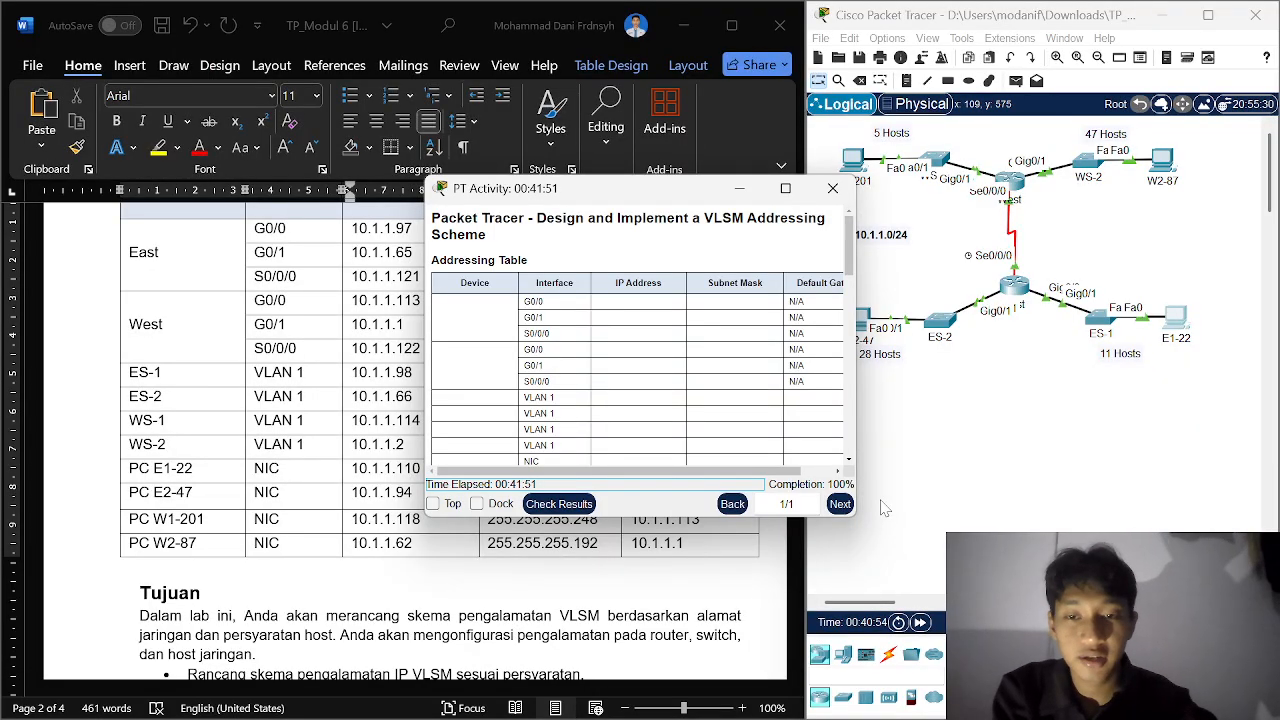
{"action": "mouse_move", "coordinate": [928, 717]}
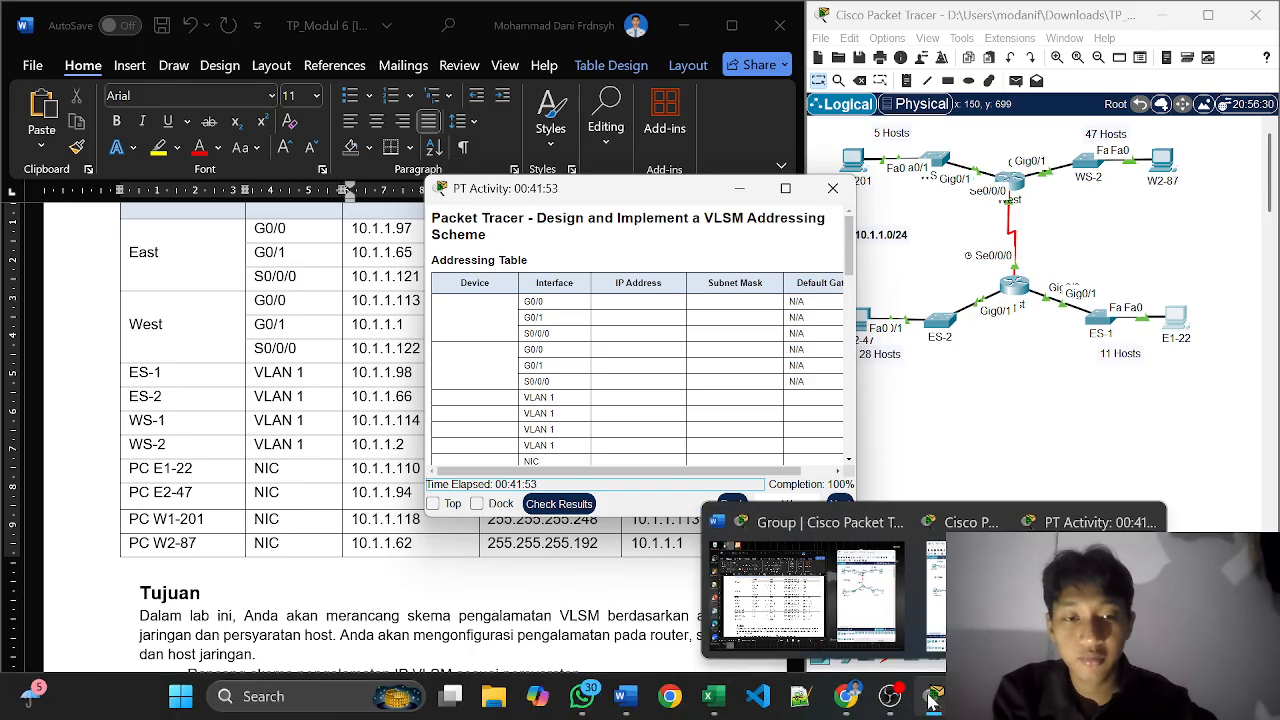
{"action": "left_click", "coordinate": [886, 700]}
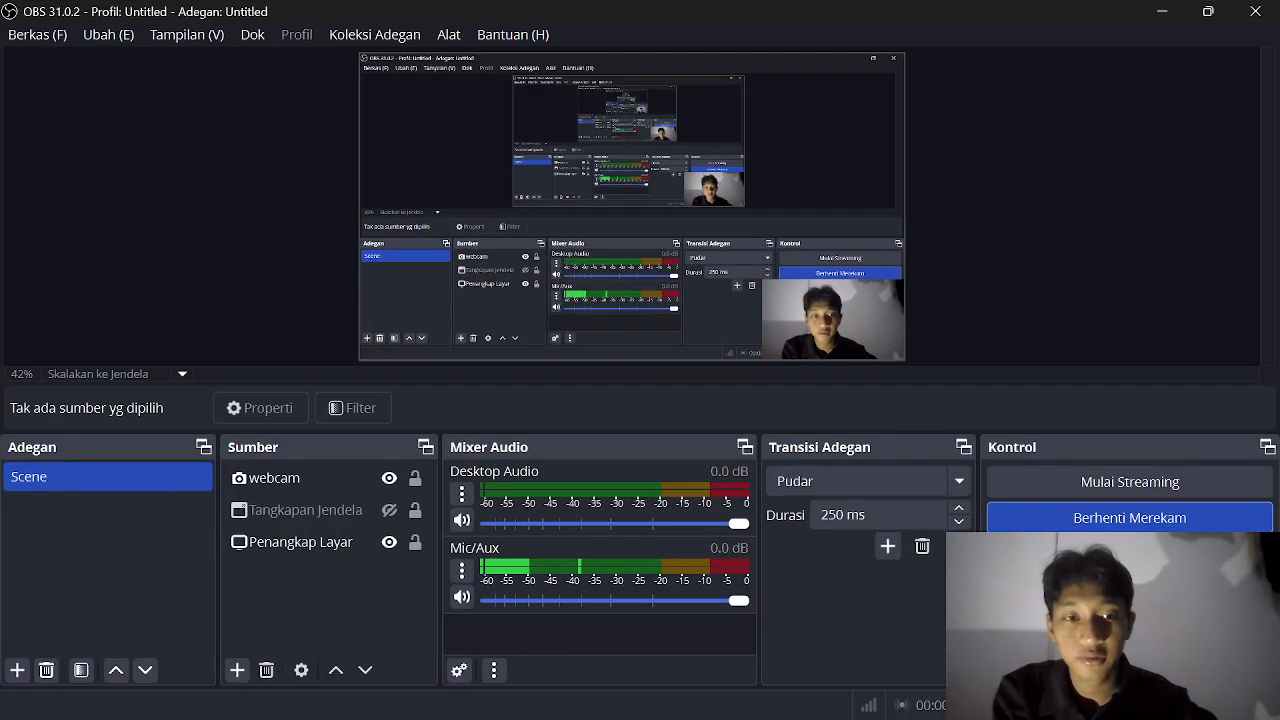